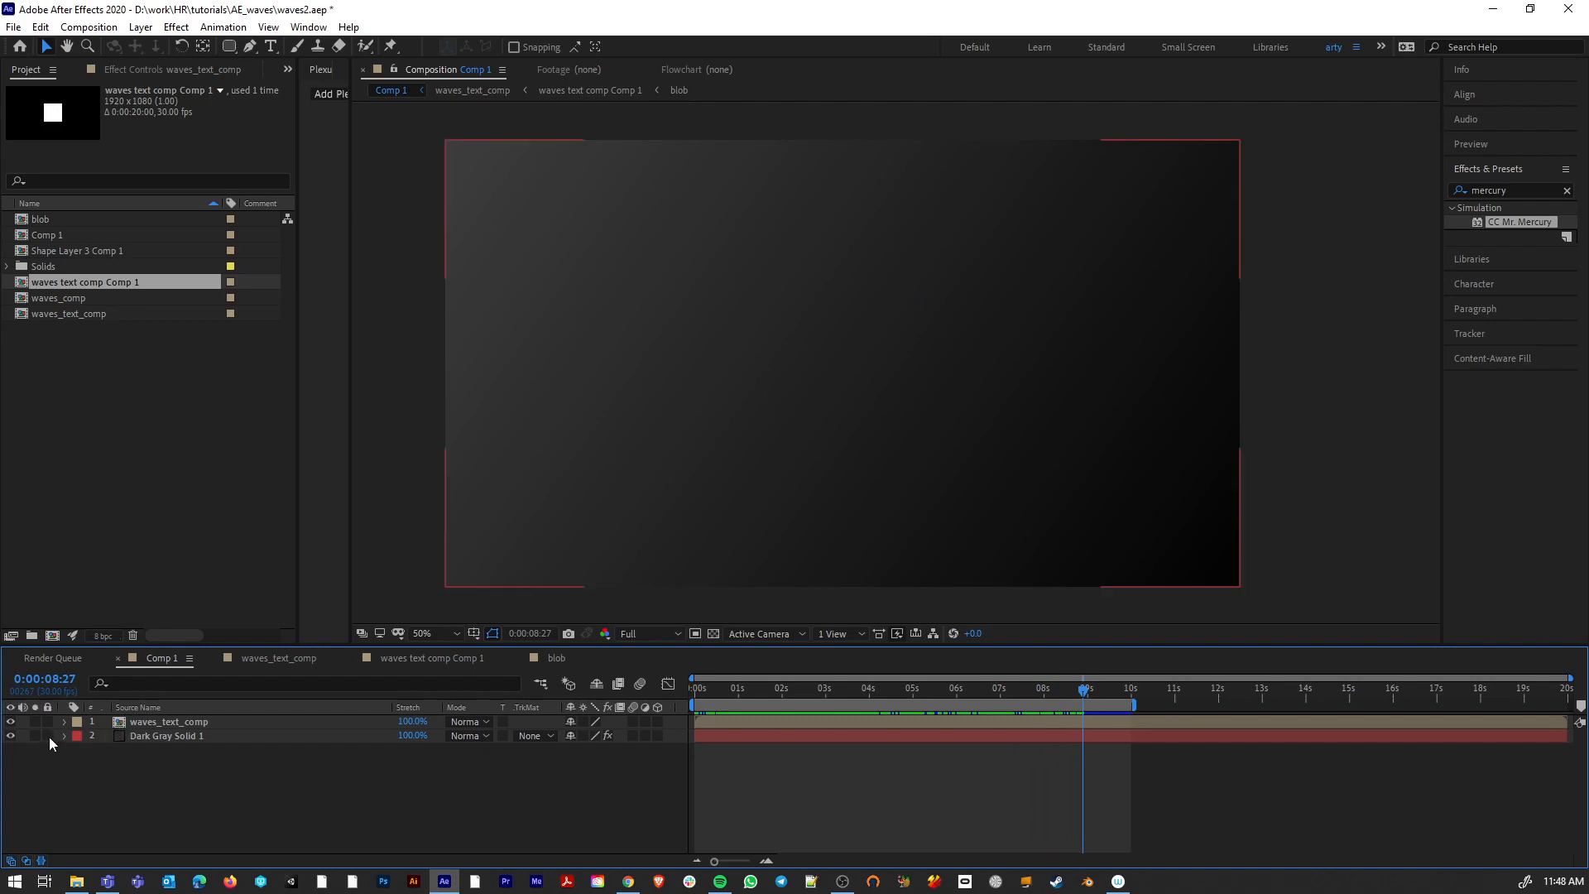
Step: Toggle the visibility of the Dark Gray Solid 1 background layer off and on, and lock the layer
{"action": "left_click", "coordinate": [10, 737]}
{"action": "left_click", "coordinate": [10, 737]}
{"action": "left_click", "coordinate": [47, 735]}
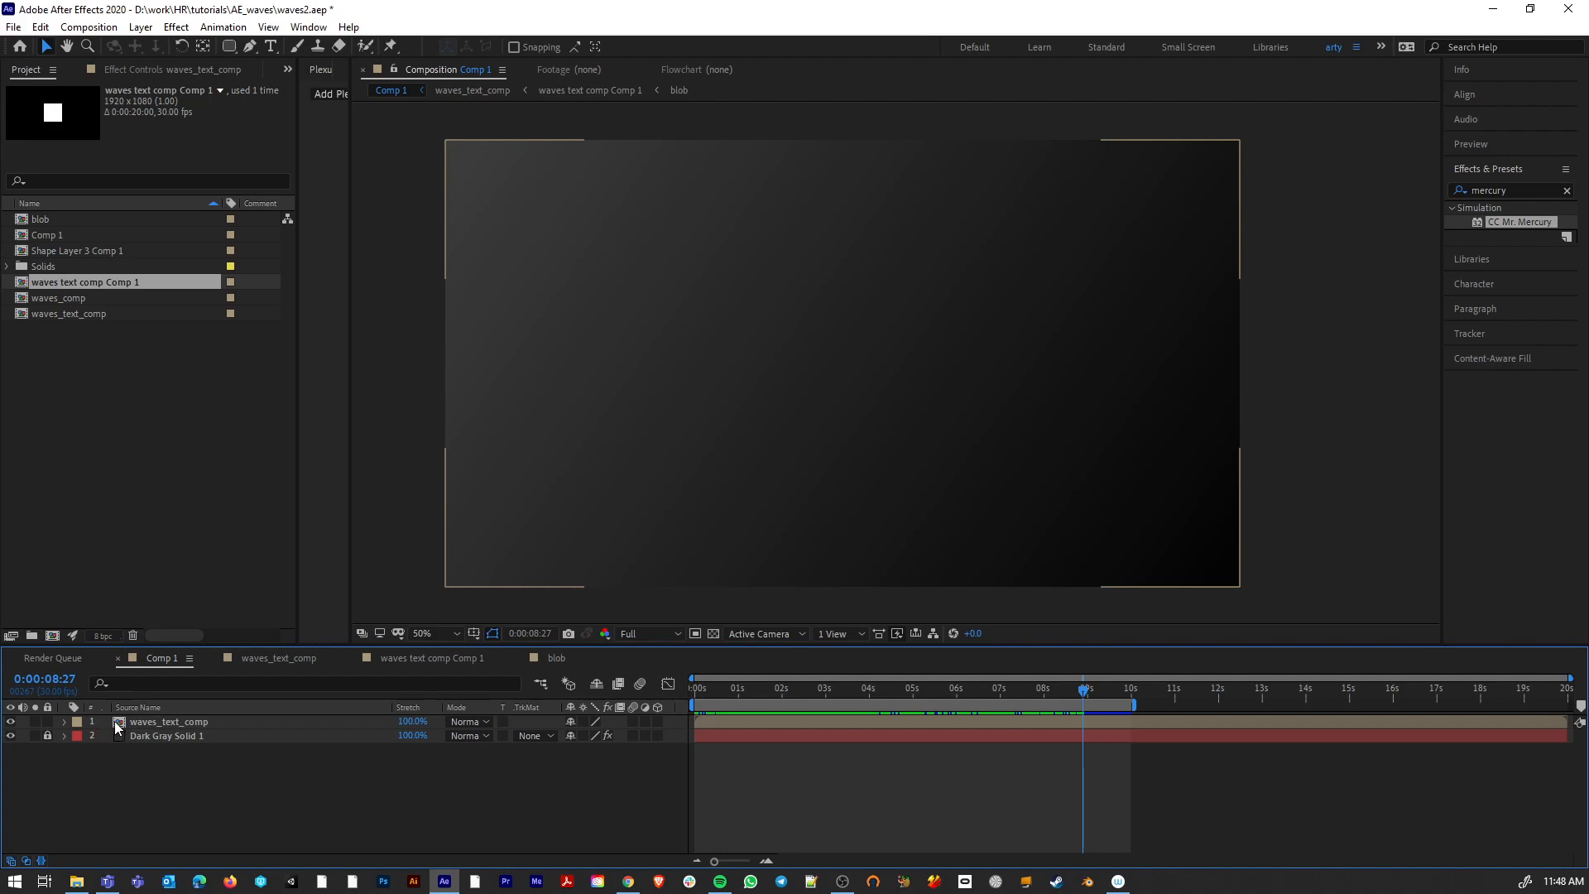
Step: Open waves_text_comp at 0:00:00:28 and toggle the visibility of its three layers to examine what each contributes
{"action": "double_click", "coordinate": [119, 721]}
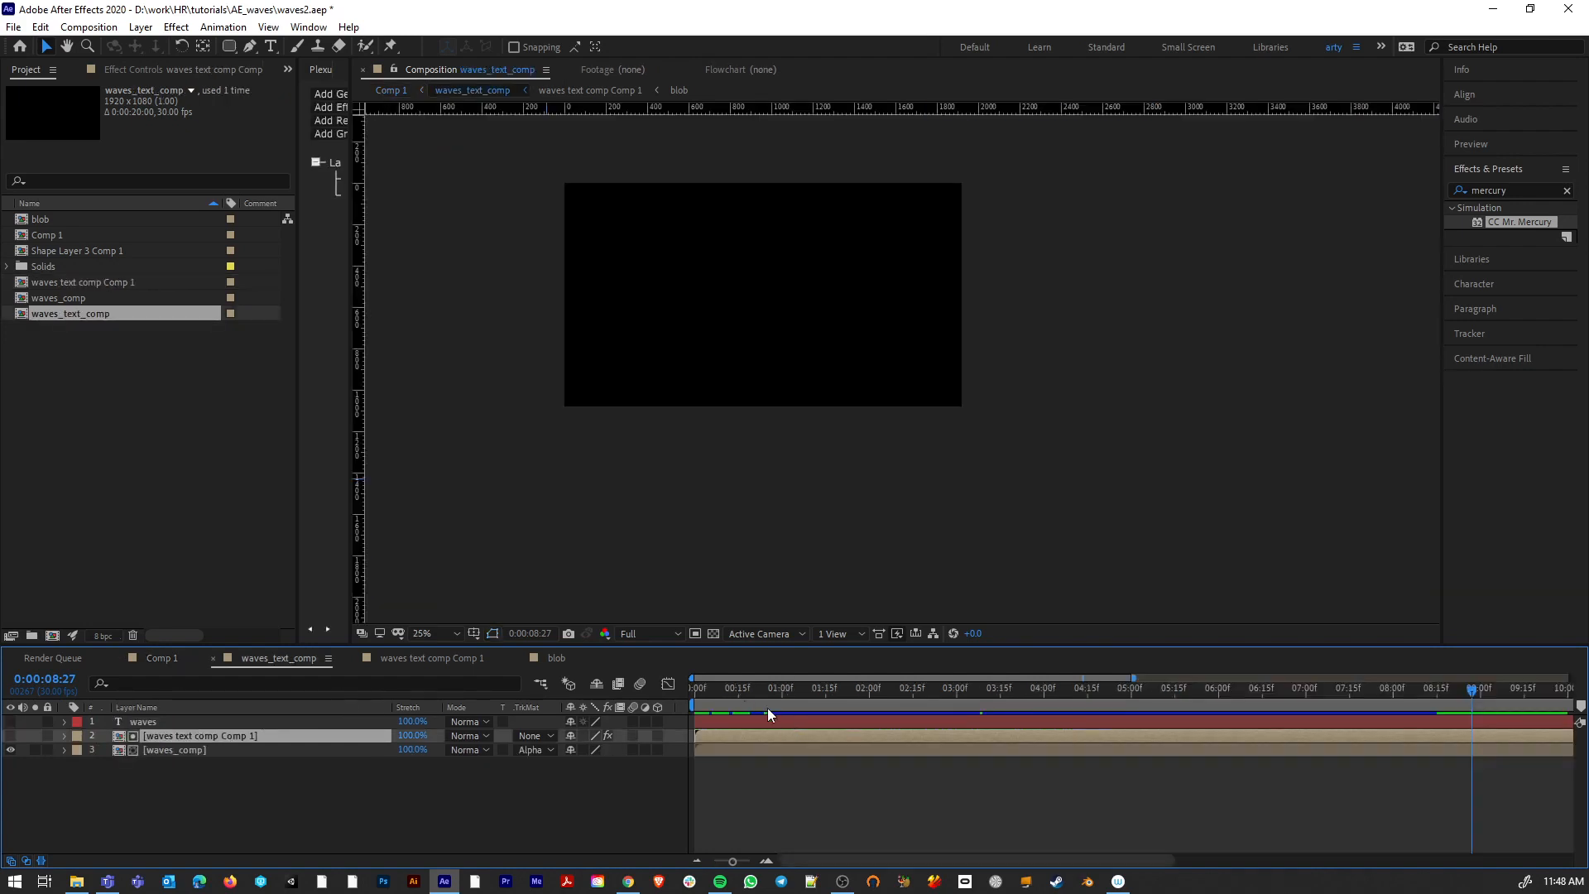
{"action": "mouse_move", "coordinate": [768, 709]}
{"action": "left_mouse_down"}
{"action": "mouse_move", "coordinate": [732, 694]}
{"action": "mouse_move", "coordinate": [777, 697]}
{"action": "left_mouse_up"}
{"action": "scroll", "coordinate": [768, 404], "scroll_direction": "up", "scroll_amount": 4}
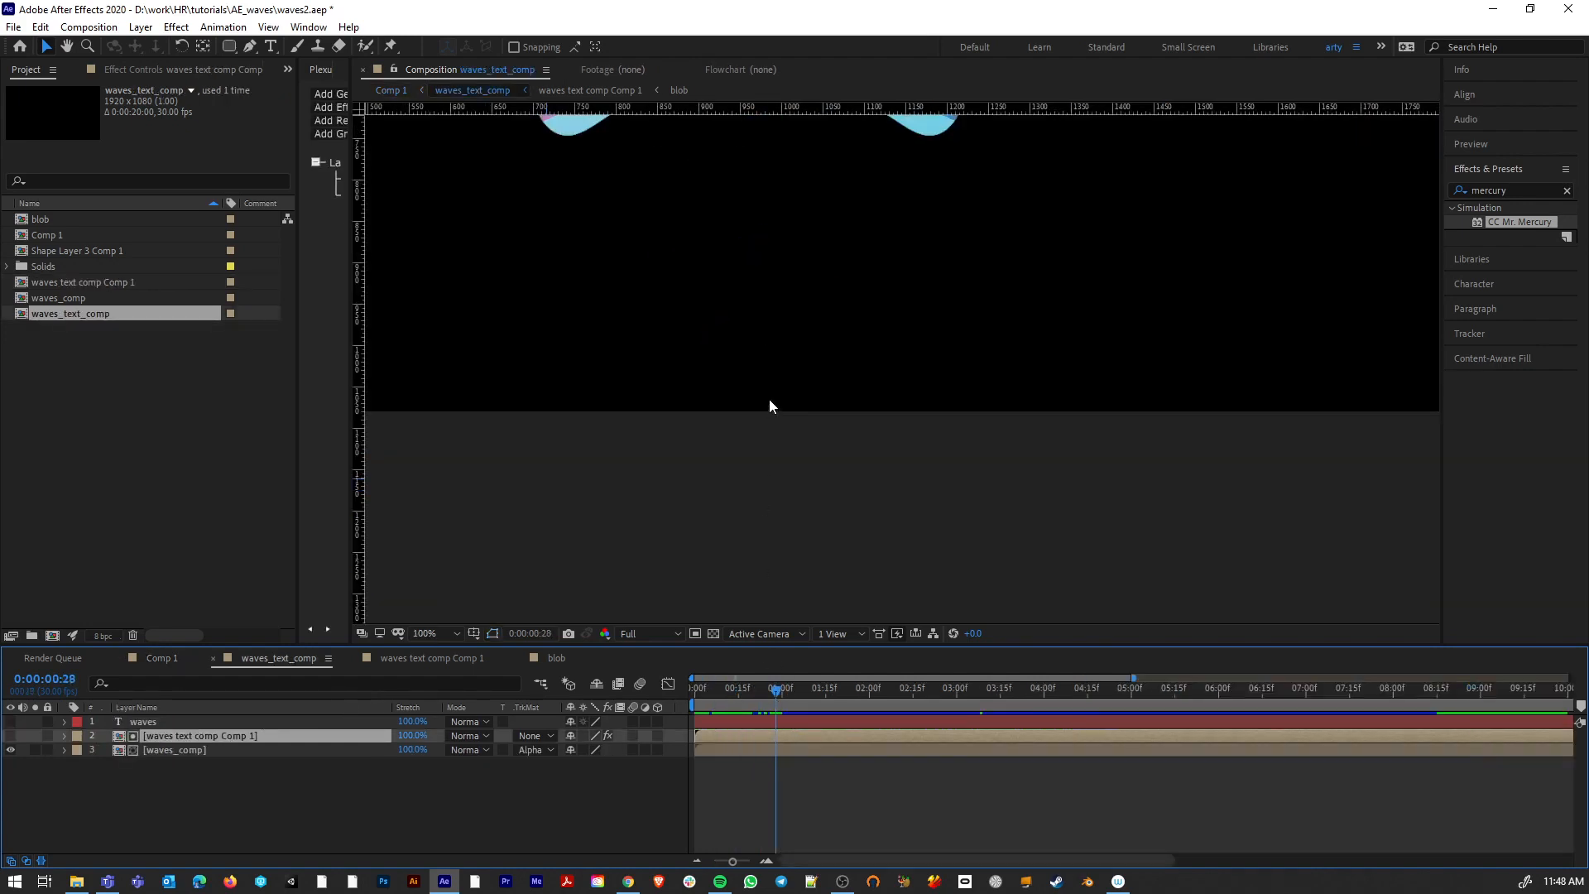
{"action": "scroll", "coordinate": [768, 405], "scroll_direction": "down", "scroll_amount": 2}
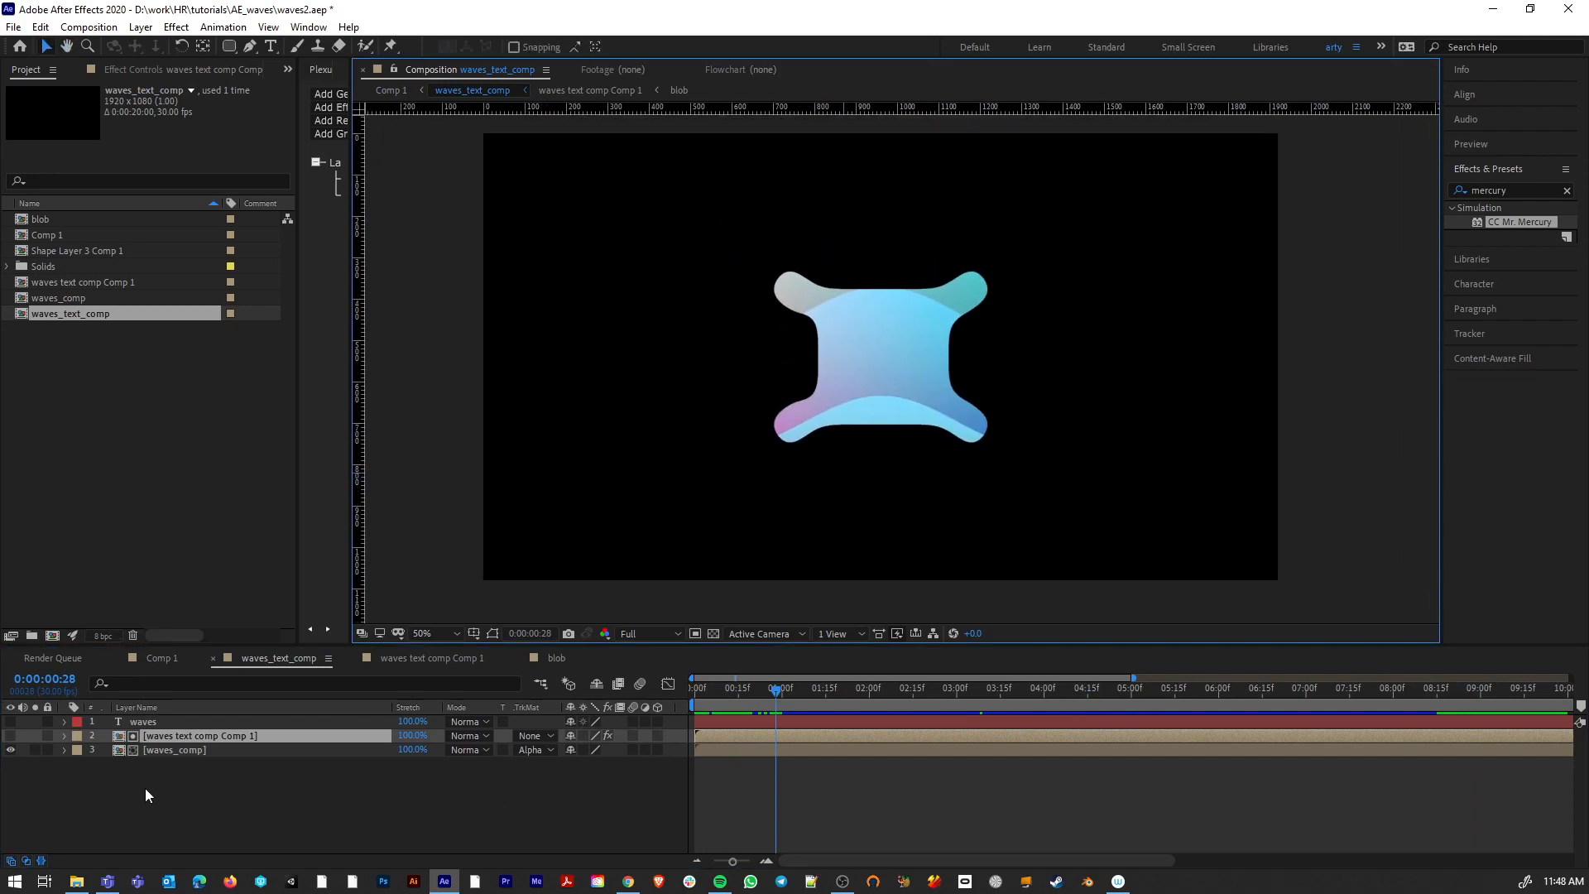
{"action": "left_click", "coordinate": [11, 722]}
{"action": "left_click", "coordinate": [11, 721]}
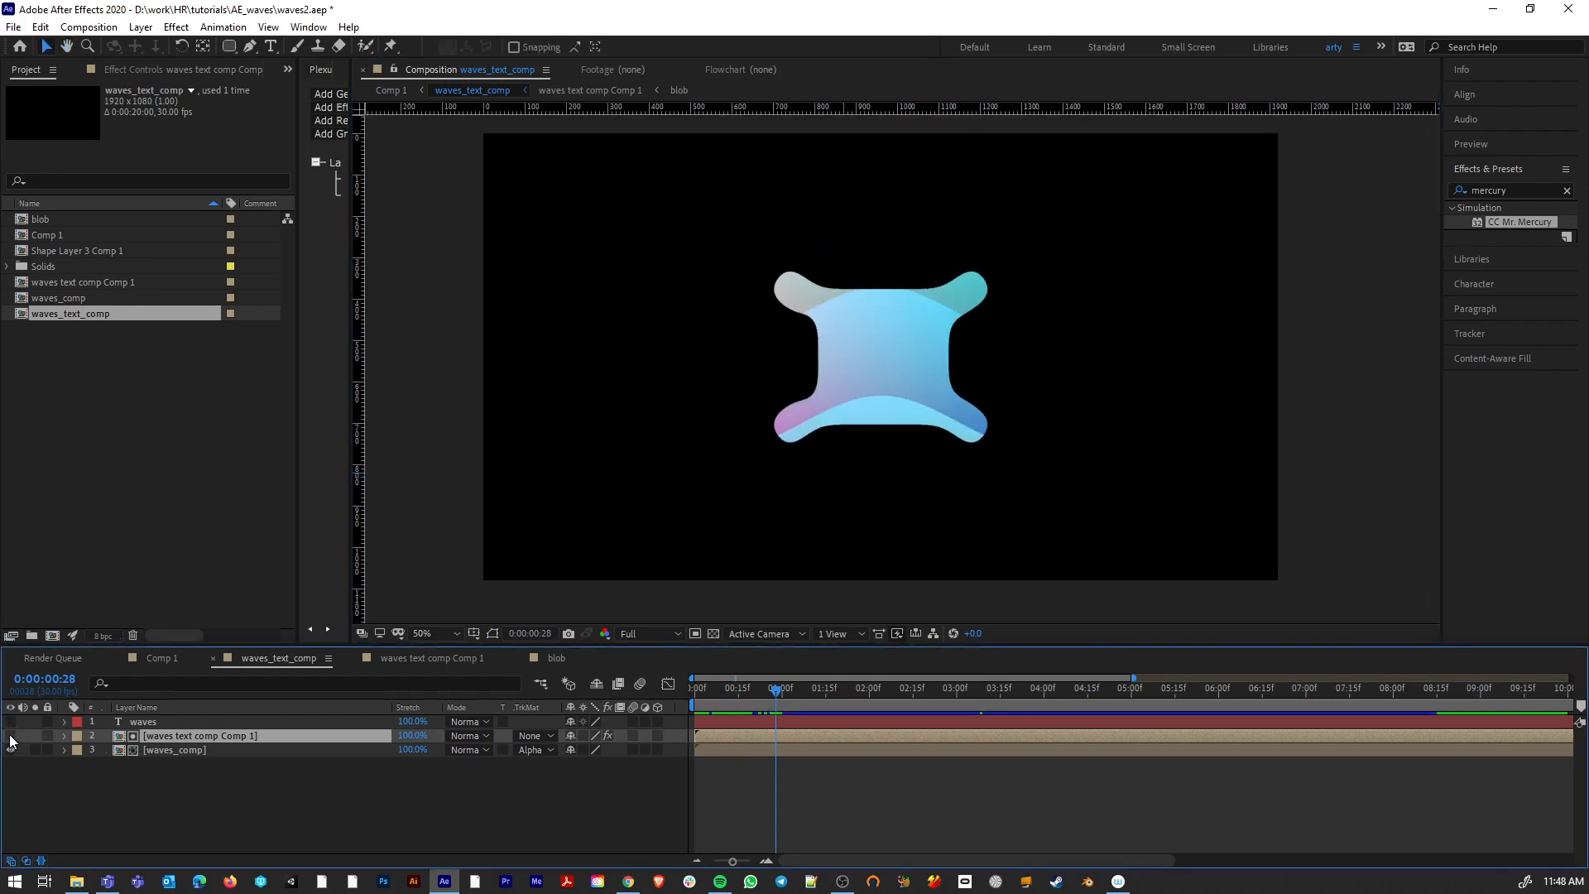
{"action": "left_click", "coordinate": [11, 736]}
{"action": "left_click", "coordinate": [11, 736]}
{"action": "left_click", "coordinate": [11, 750]}
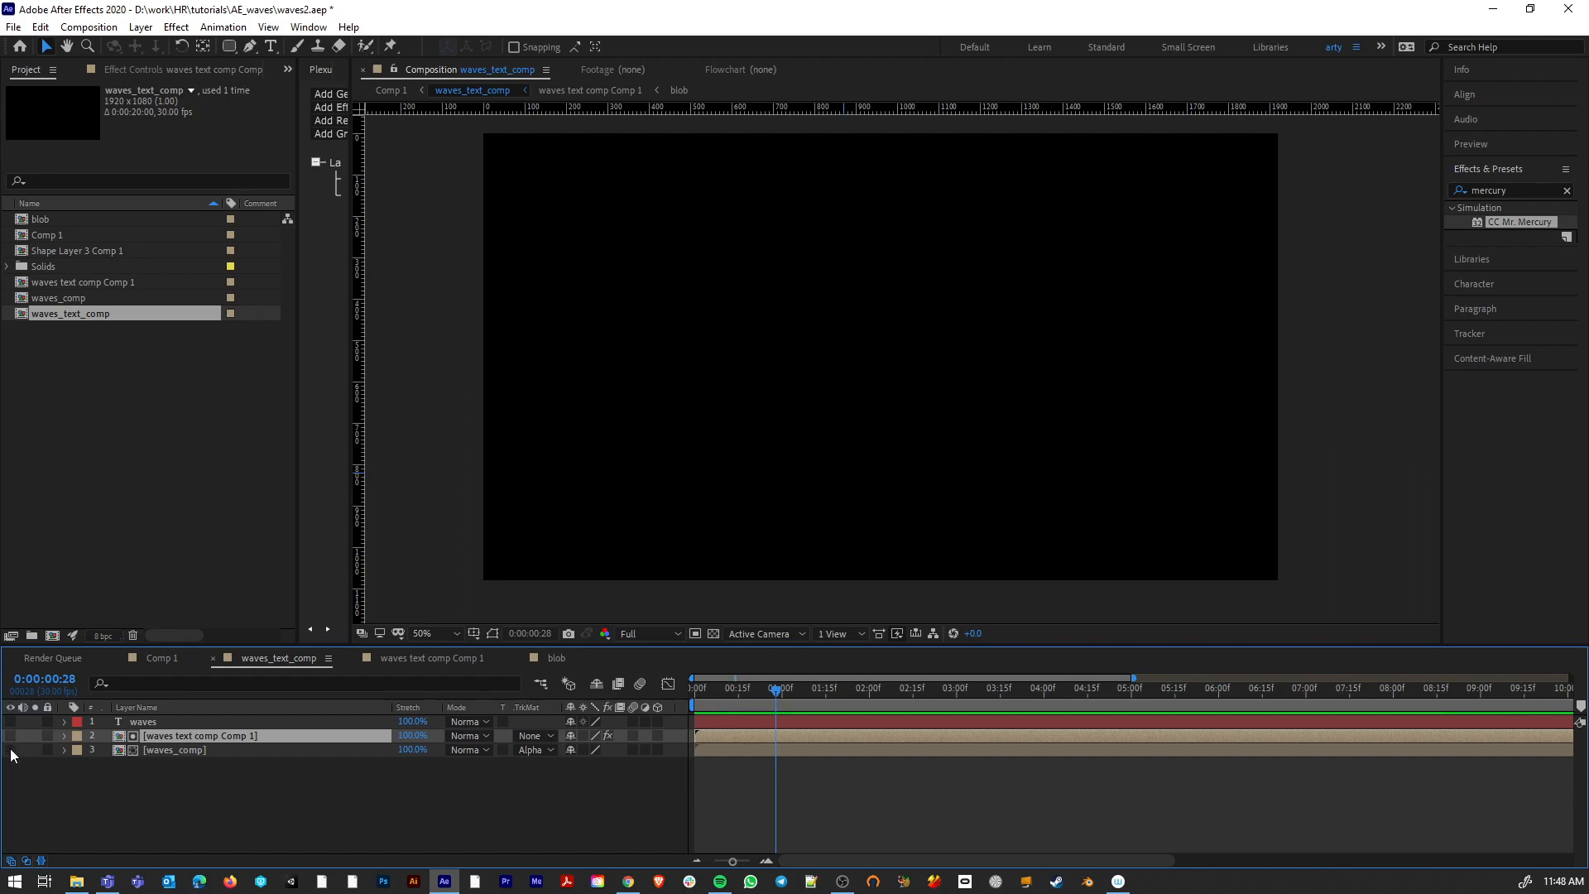
{"action": "left_click", "coordinate": [11, 750]}
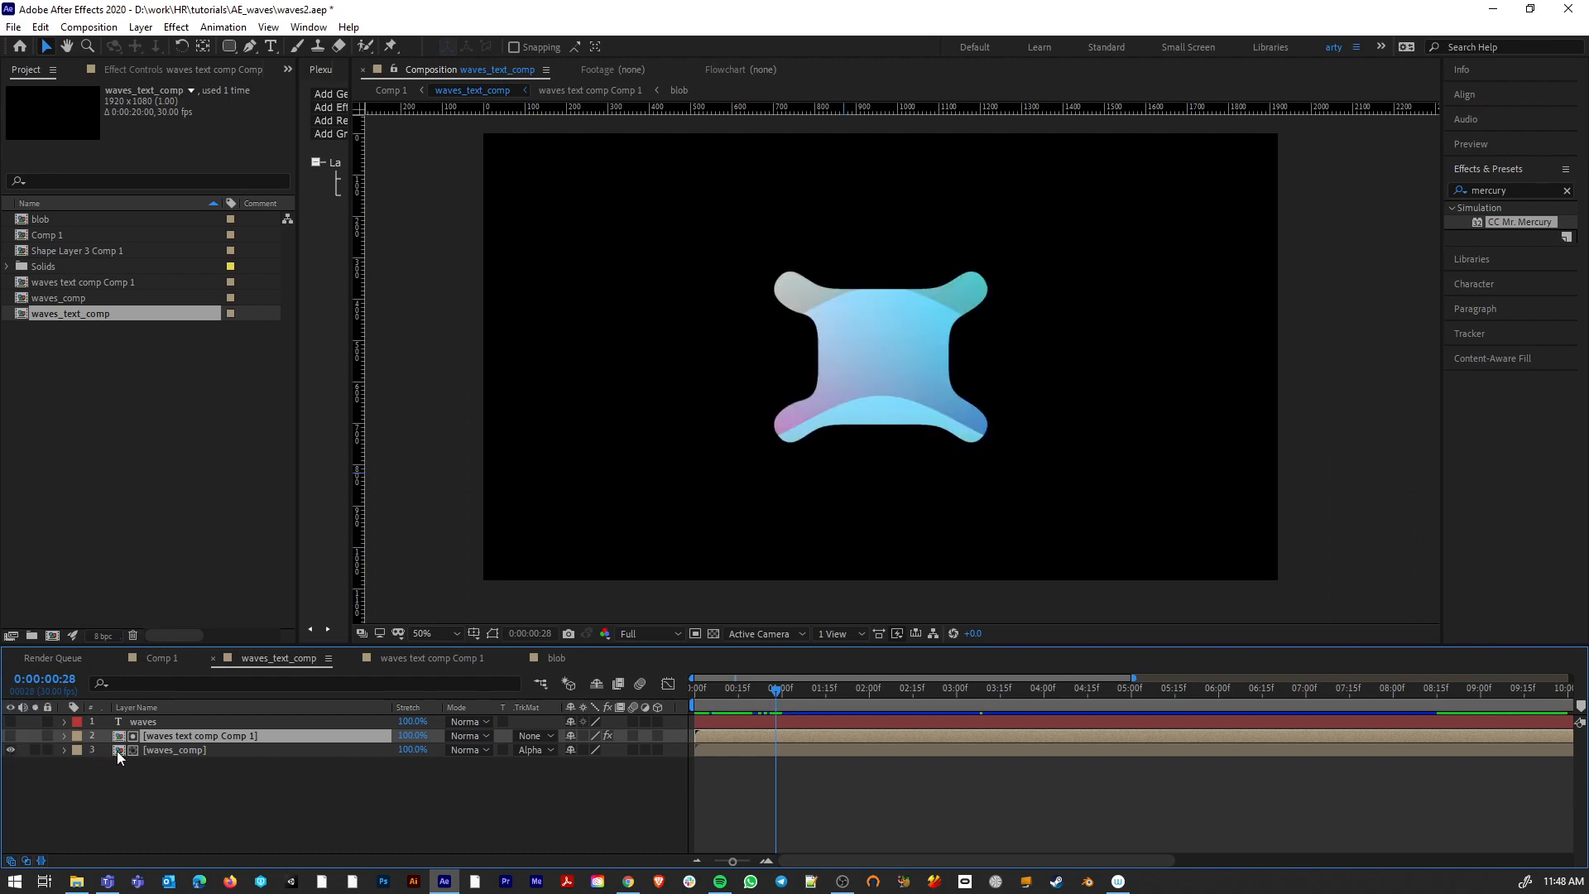
Step: Open waves_comp, play the wave animation, and examine the effects applied to Shape Layer 2, including Wave Warp
{"action": "double_click", "coordinate": [117, 749]}
{"action": "scroll", "coordinate": [842, 399], "scroll_direction": "up", "scroll_amount": 1}
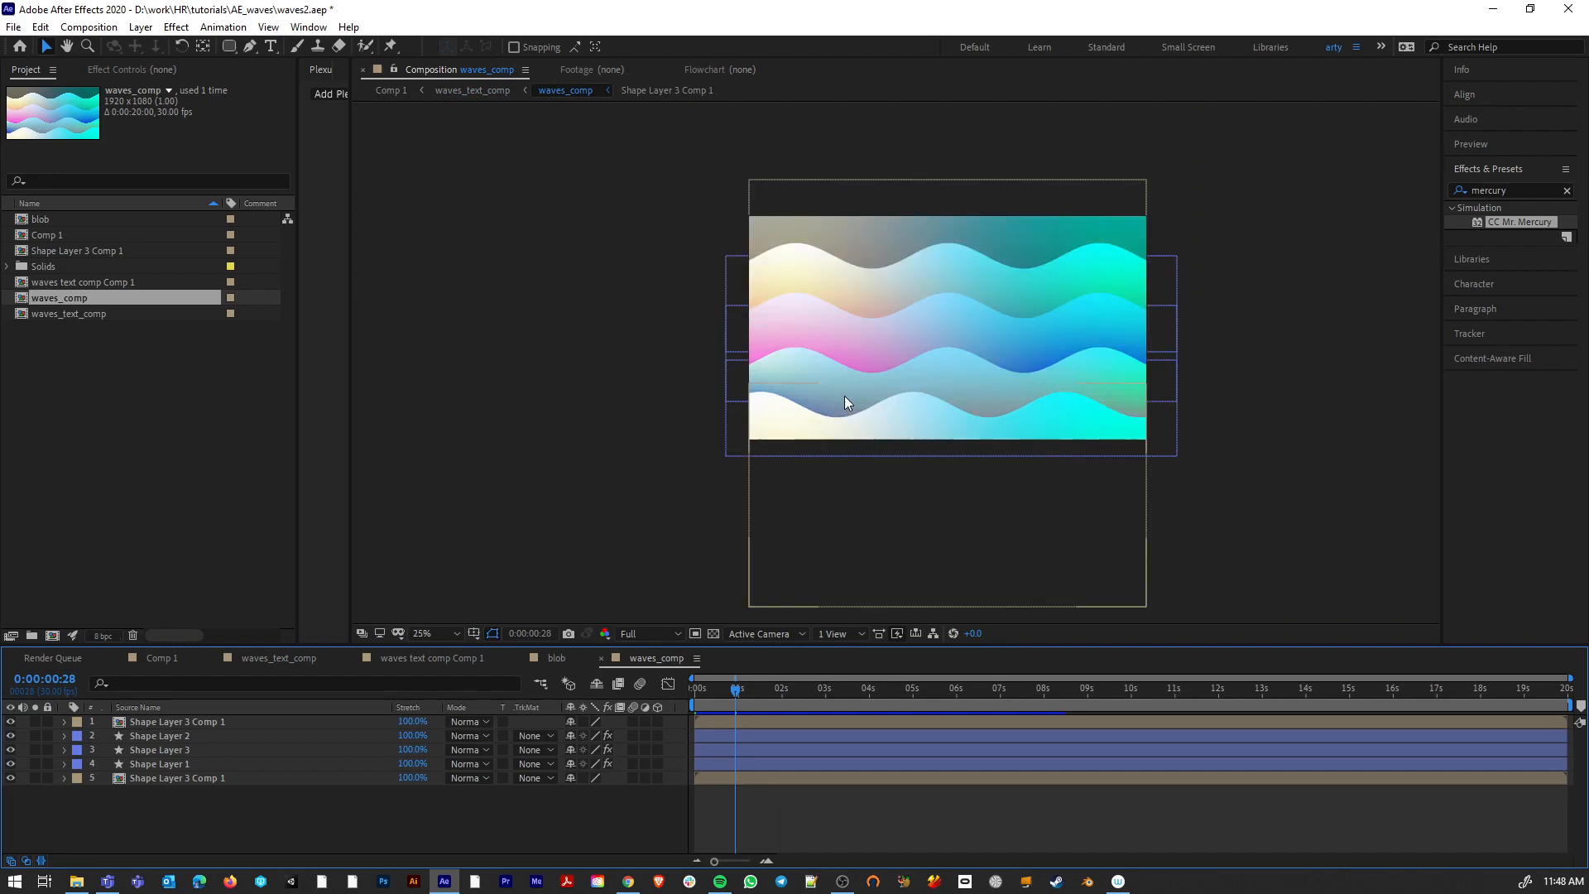
{"action": "left_click", "coordinate": [143, 735]}
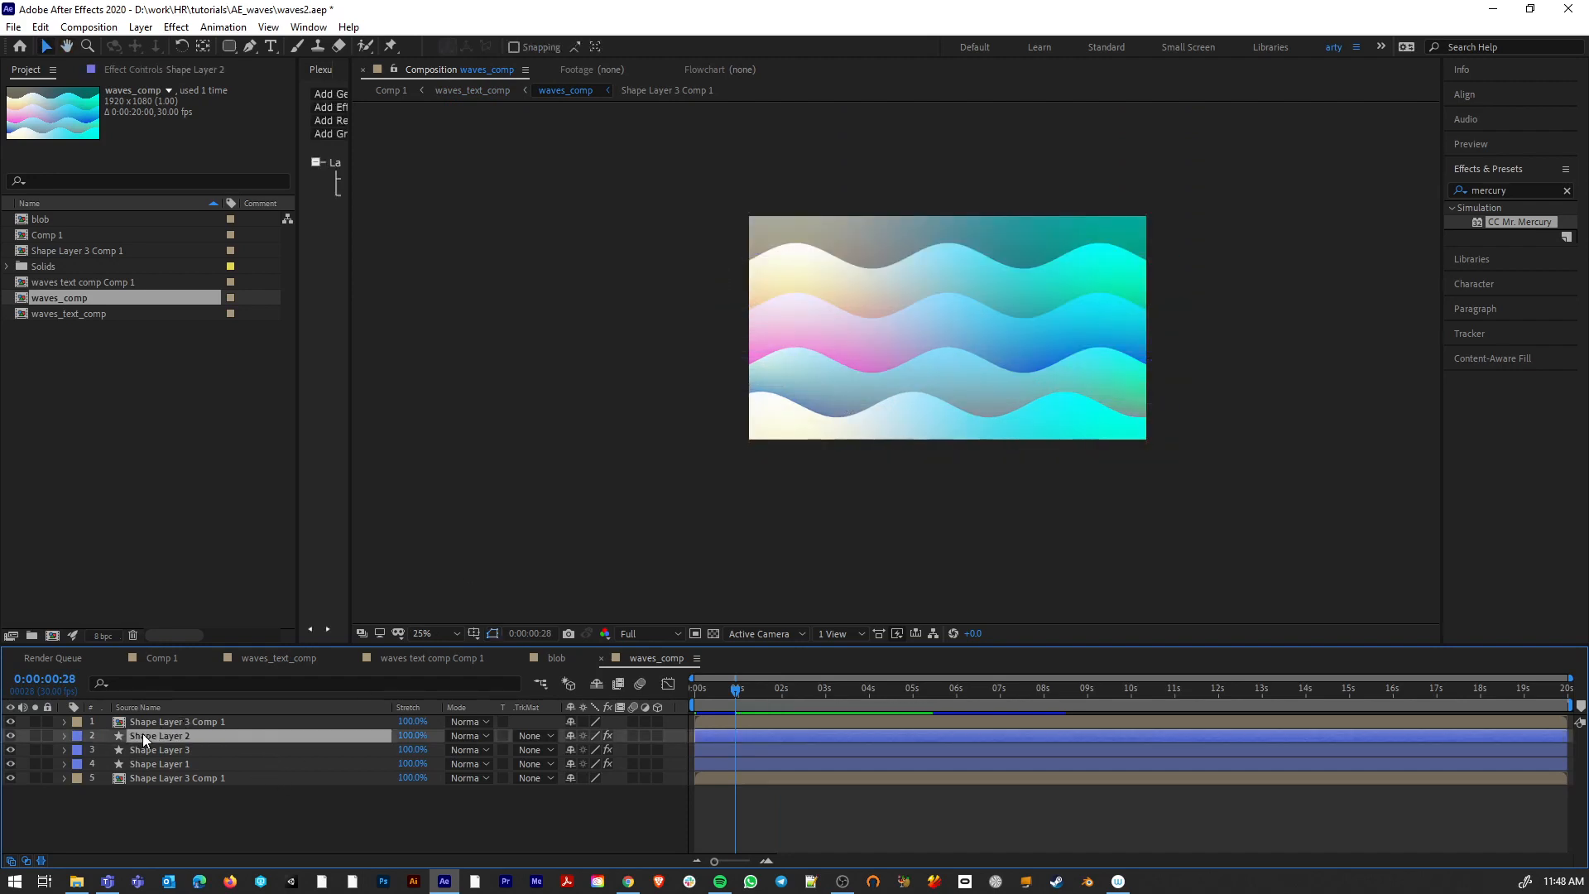
{"action": "left_click", "coordinate": [65, 736]}
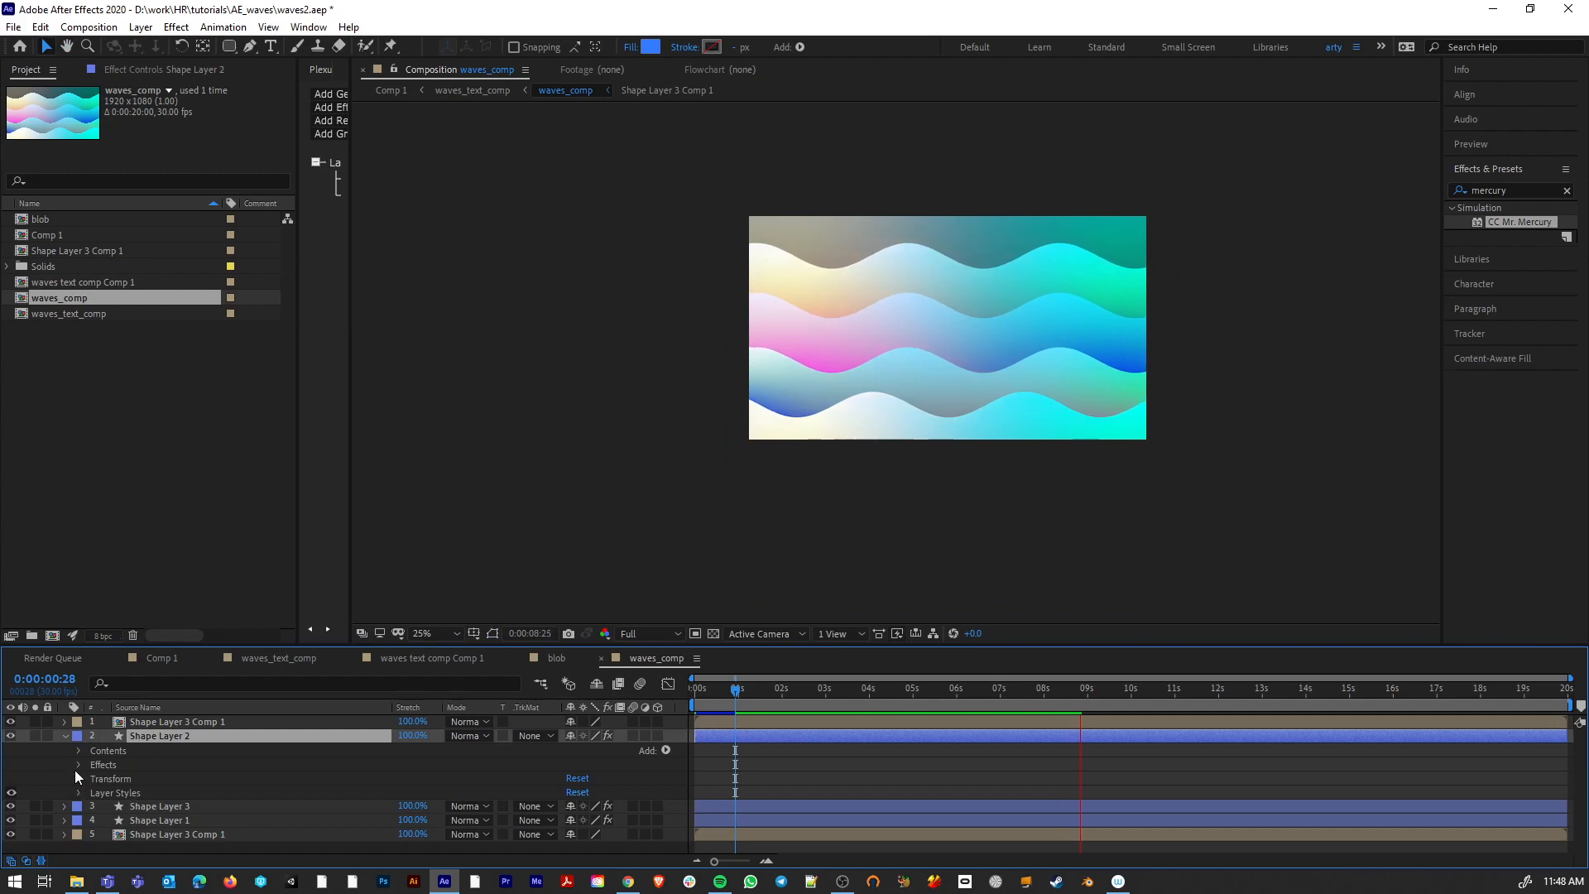
{"action": "left_click", "coordinate": [80, 761]}
{"action": "left_click", "coordinate": [146, 779]}
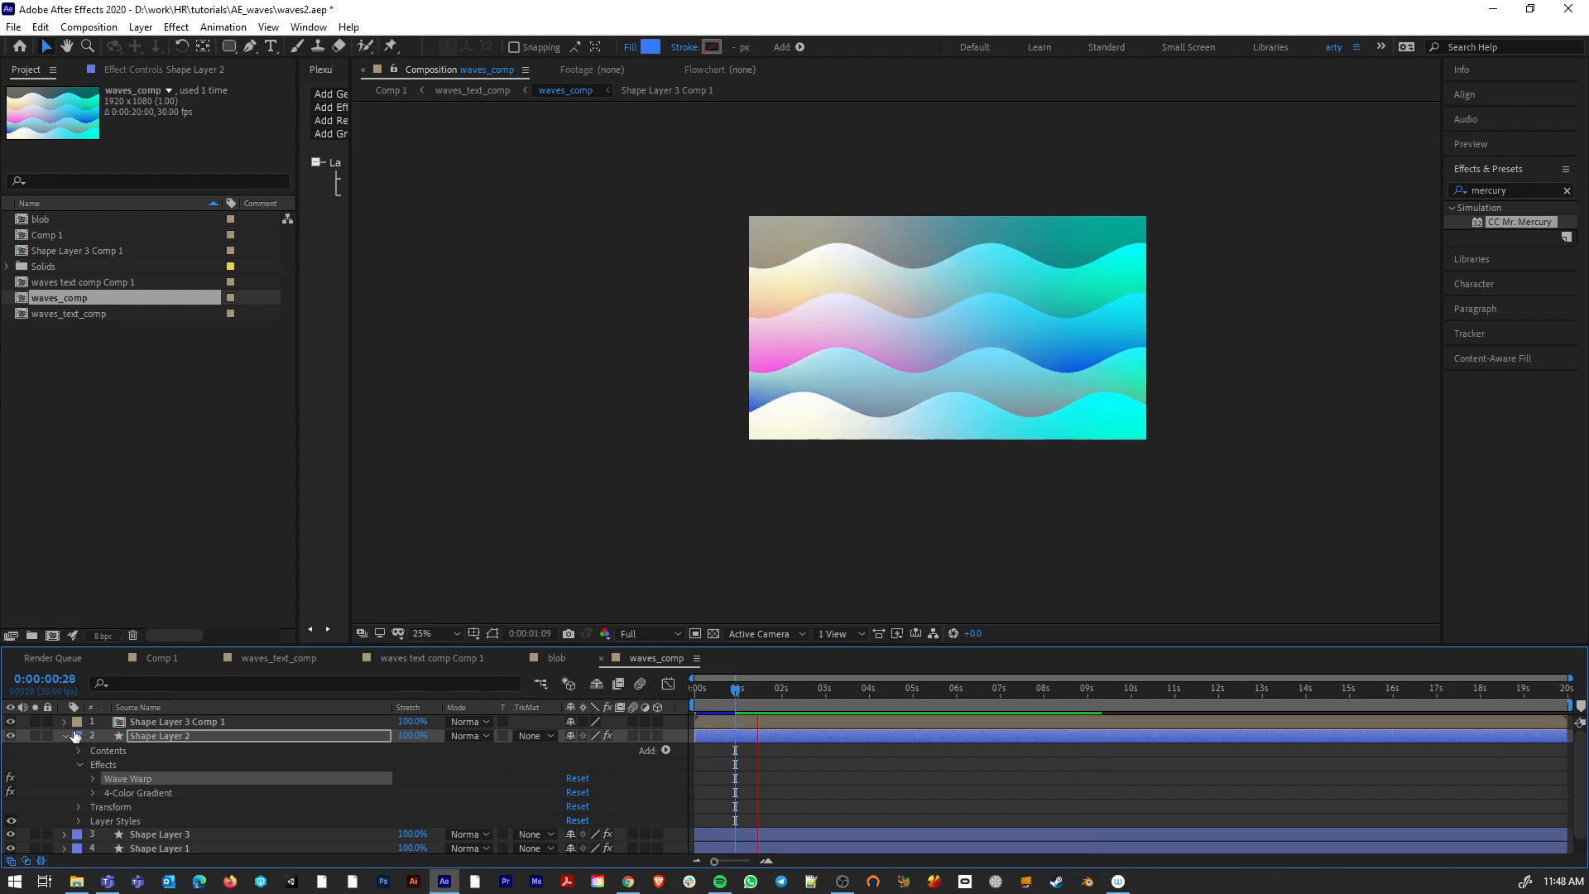
{"action": "key", "text": "space"}
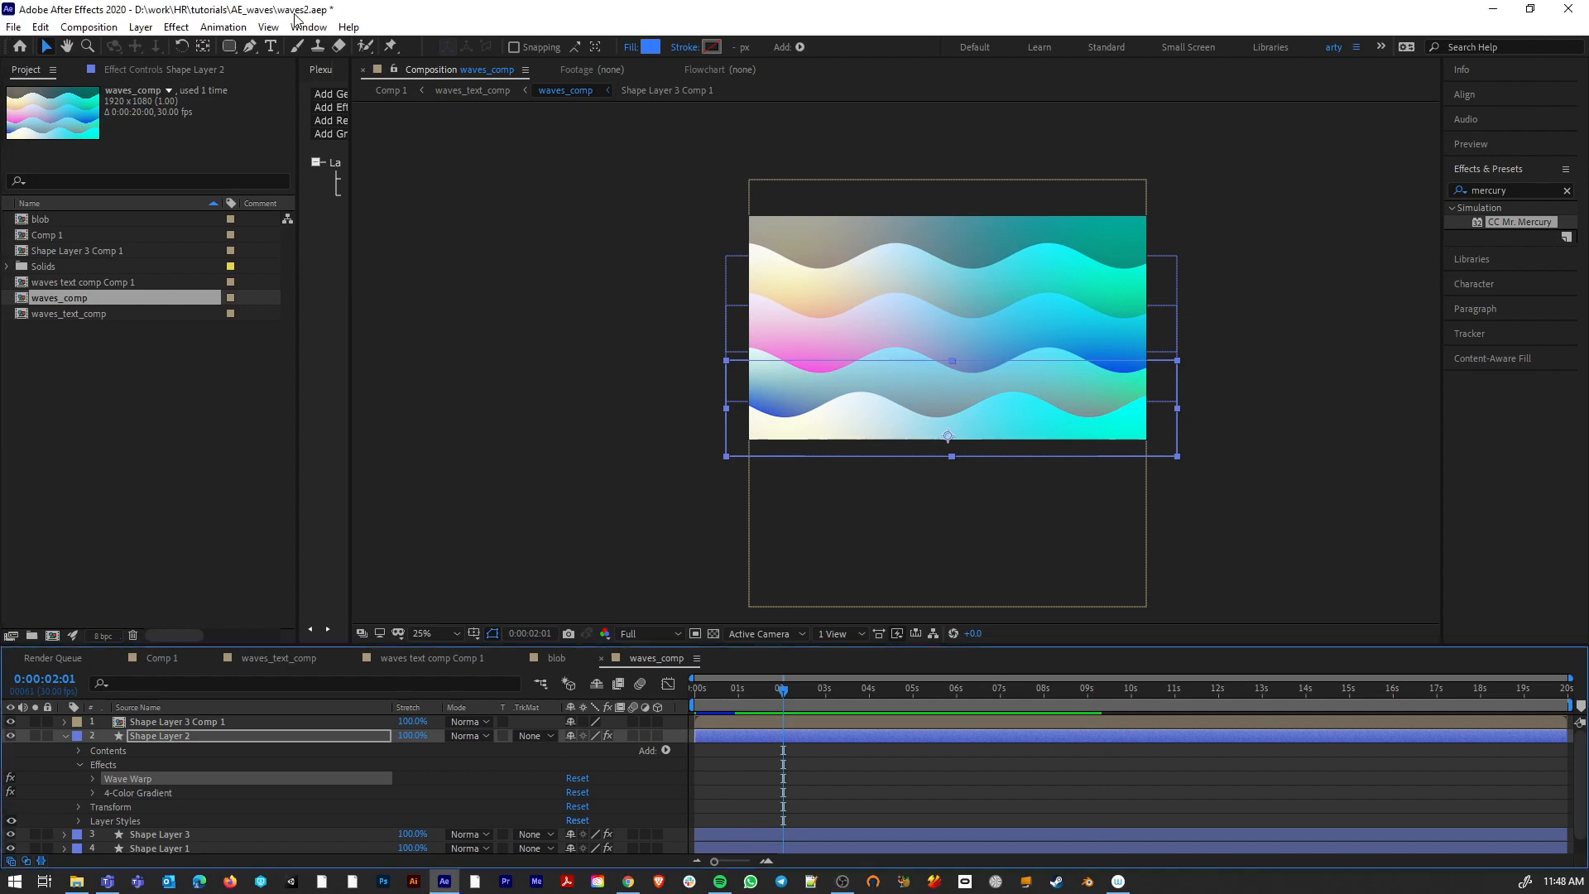
Step: Create a new project, discarding the unsaved changes to waves2.aep
{"action": "left_click", "coordinate": [14, 27]}
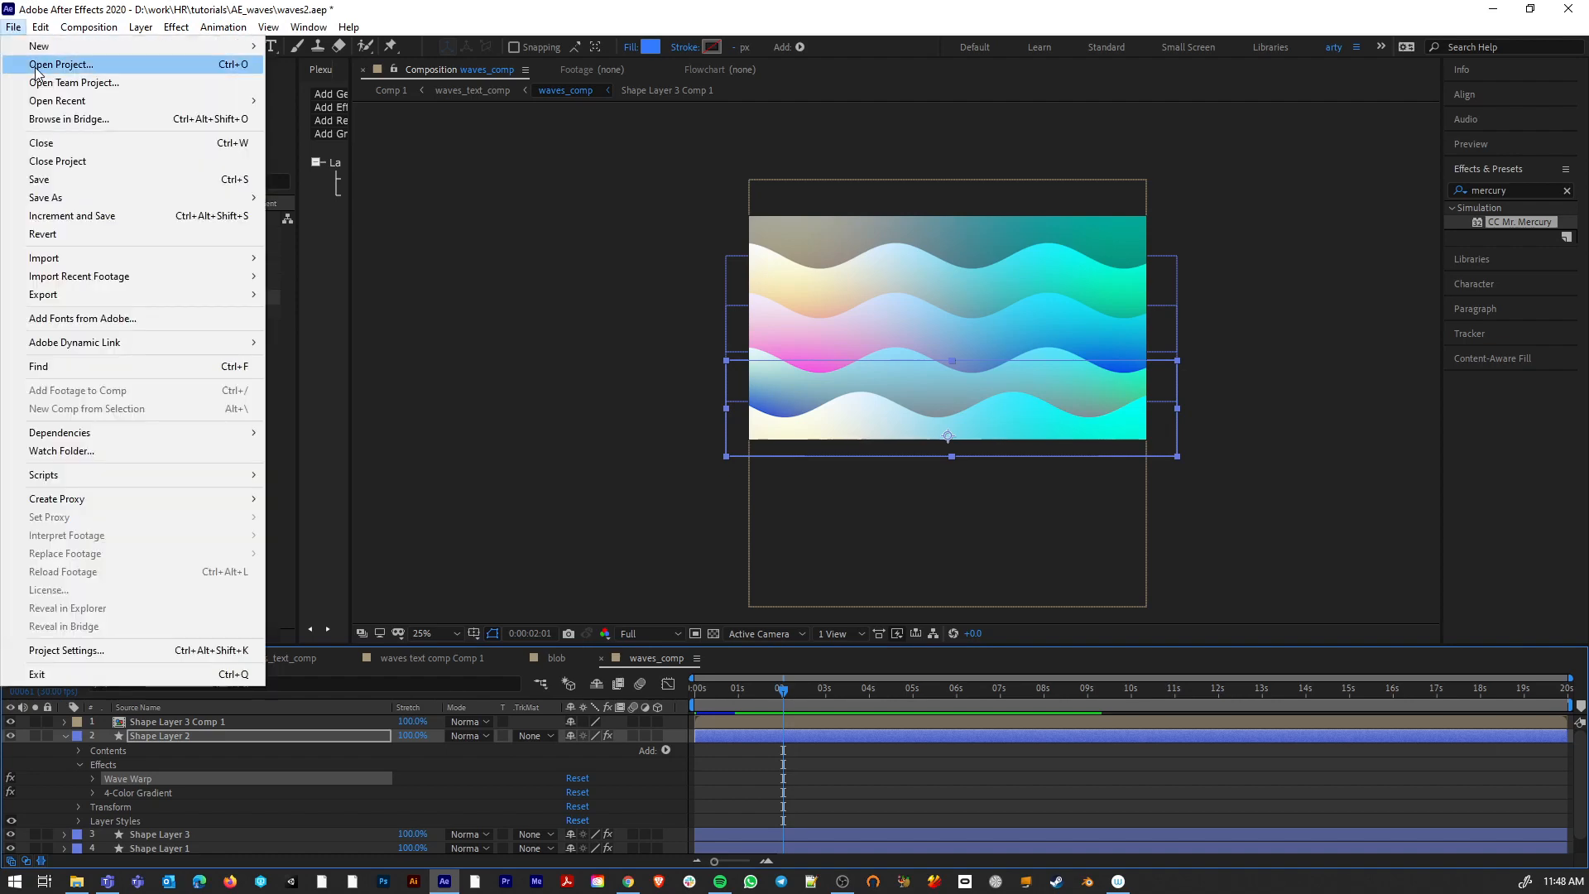
{"action": "mouse_move", "coordinate": [37, 48]}
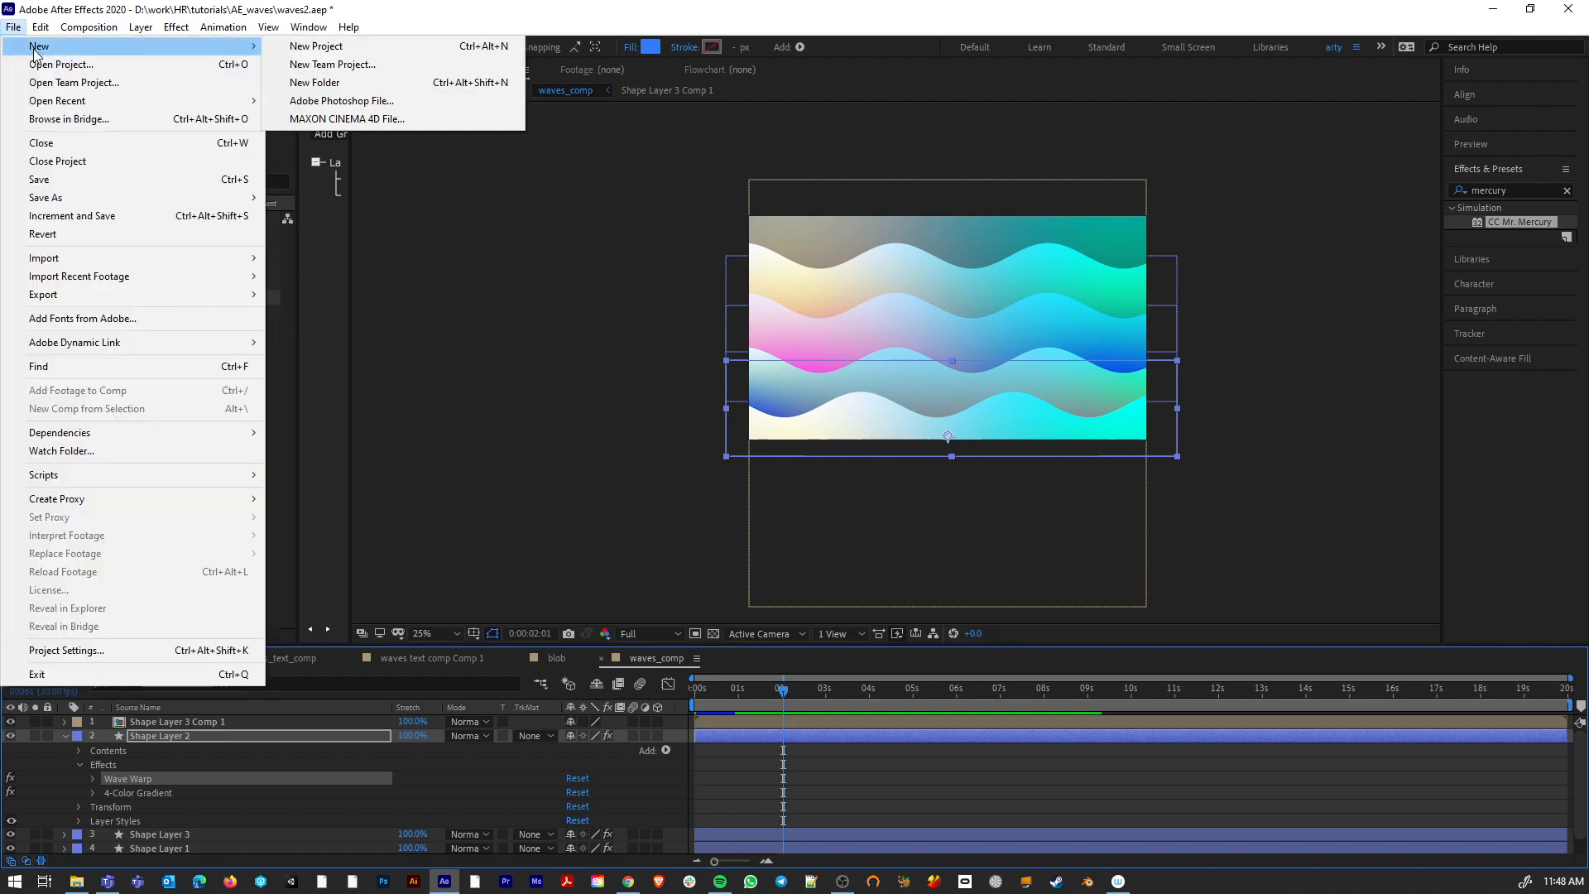
{"action": "left_click", "coordinate": [330, 48]}
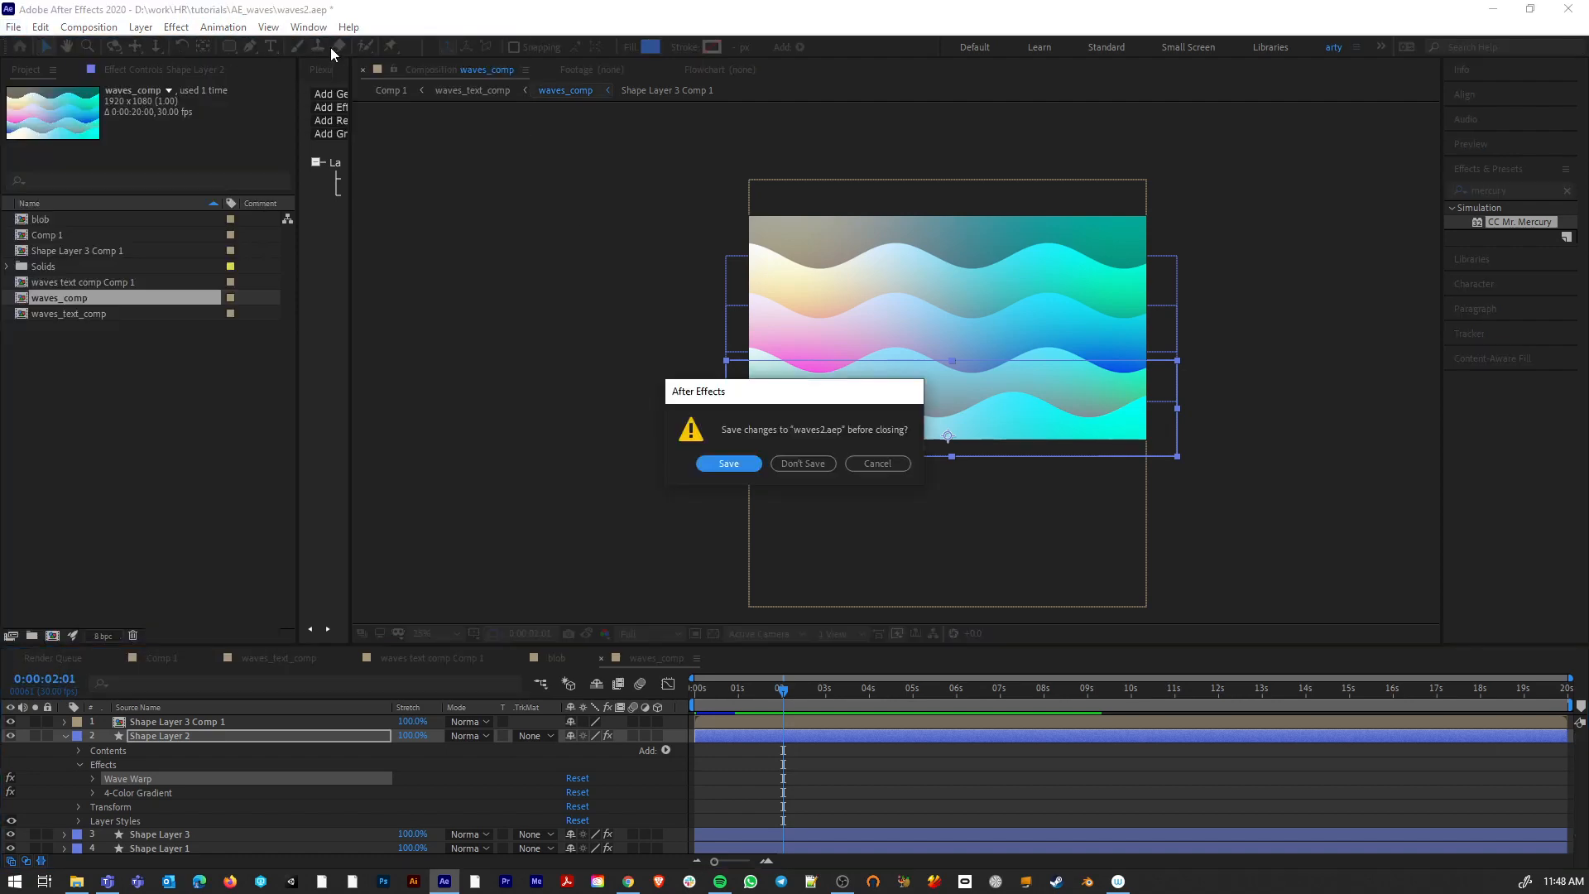
{"action": "left_click", "coordinate": [801, 463]}
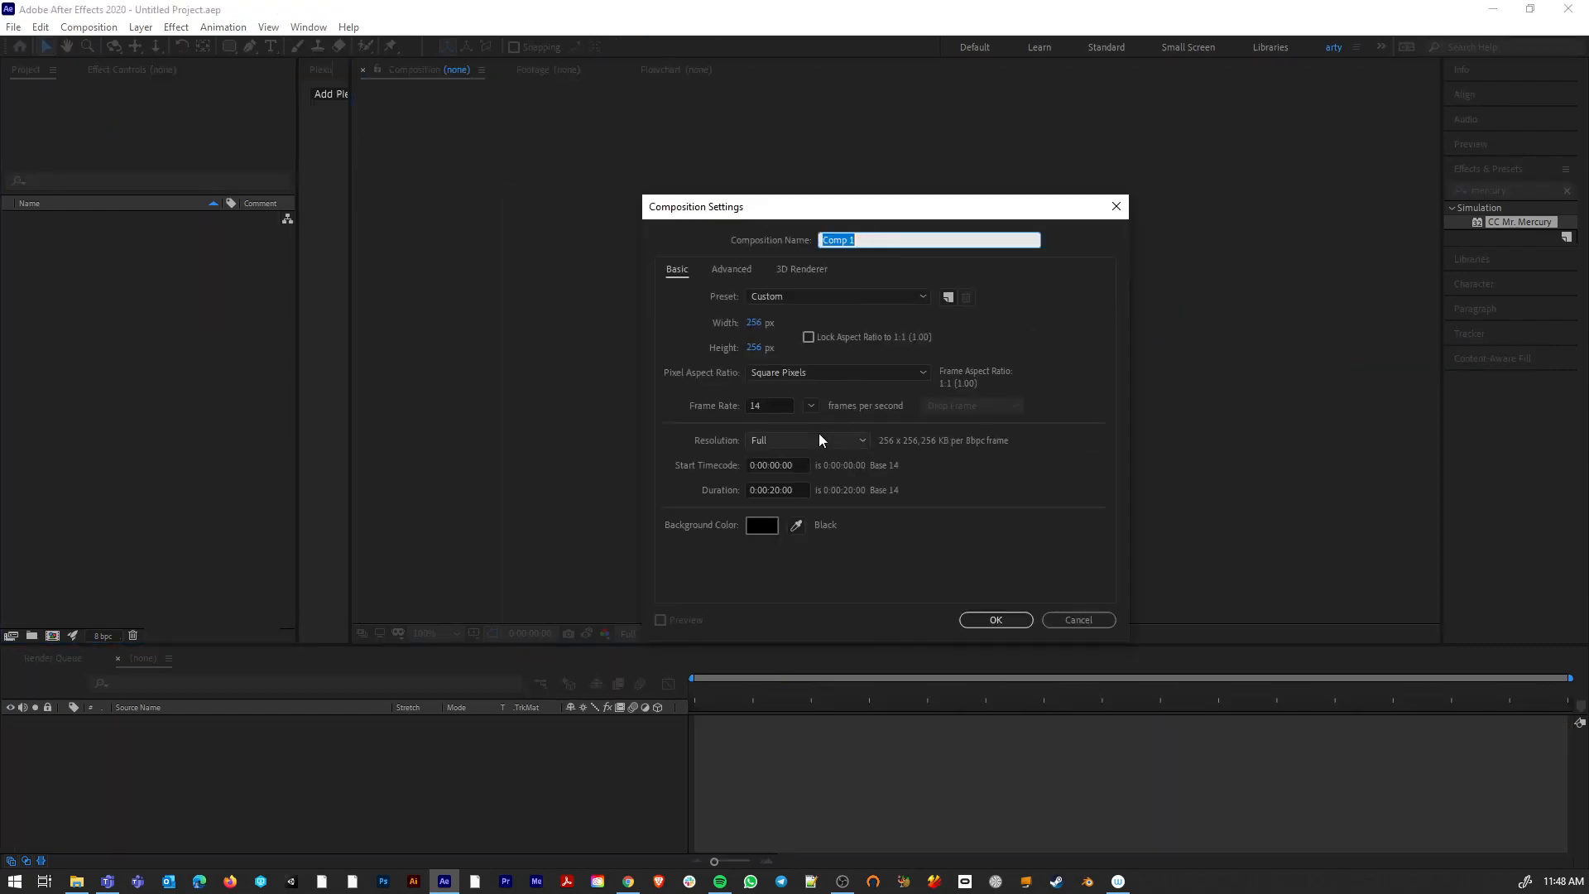
Step: Create a 1920 x 1080 px composition at 30 frames per second, keeping the 20-second duration
{"action": "left_click", "coordinate": [774, 490]}
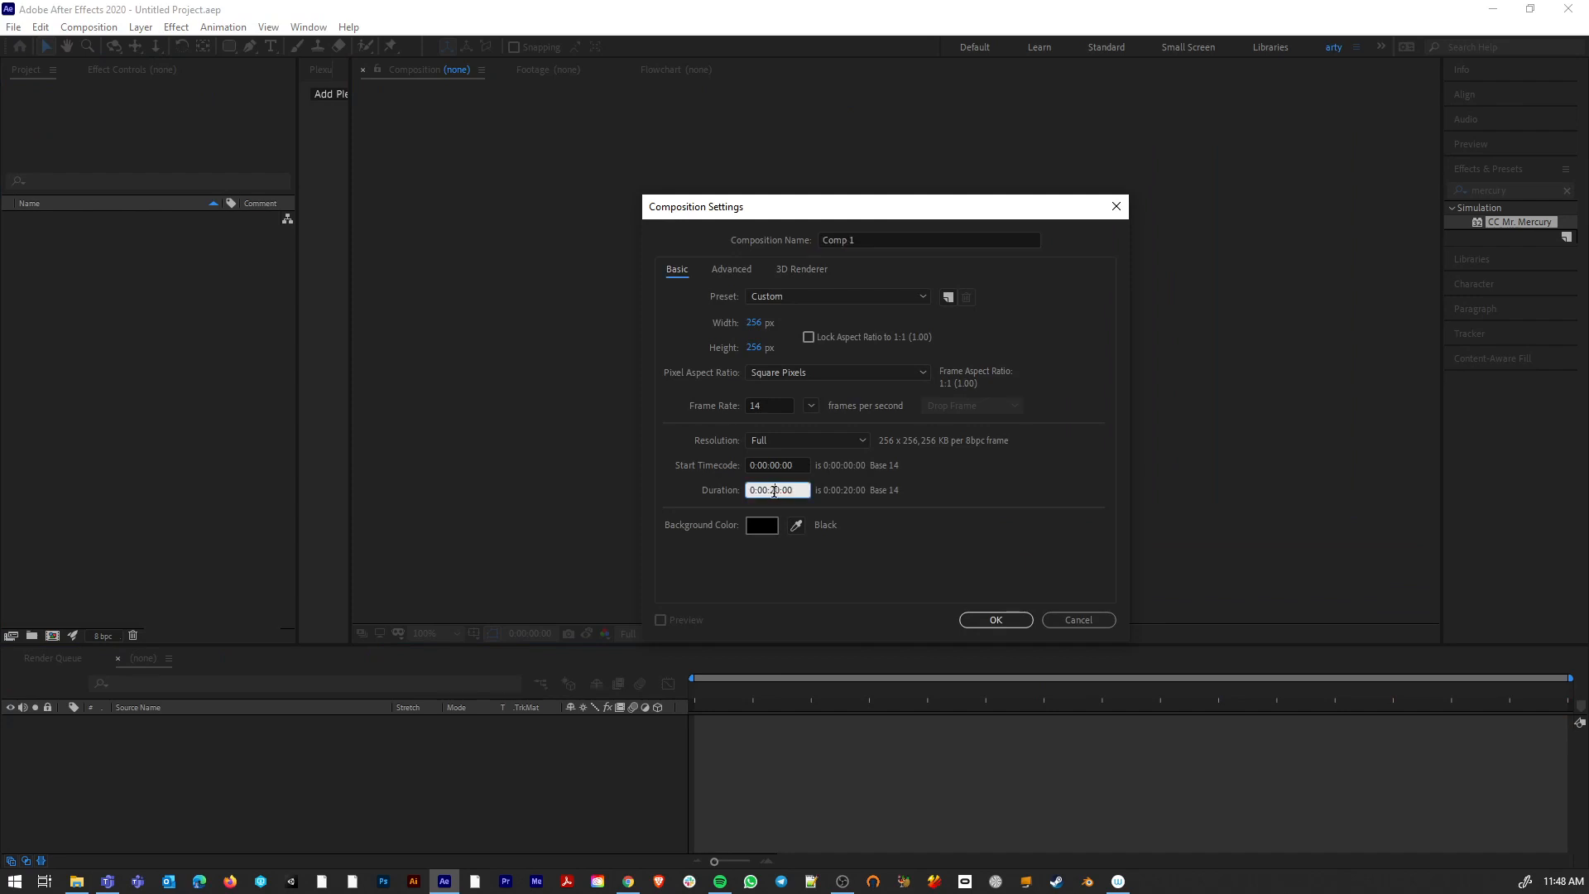
{"action": "left_click", "coordinate": [926, 598]}
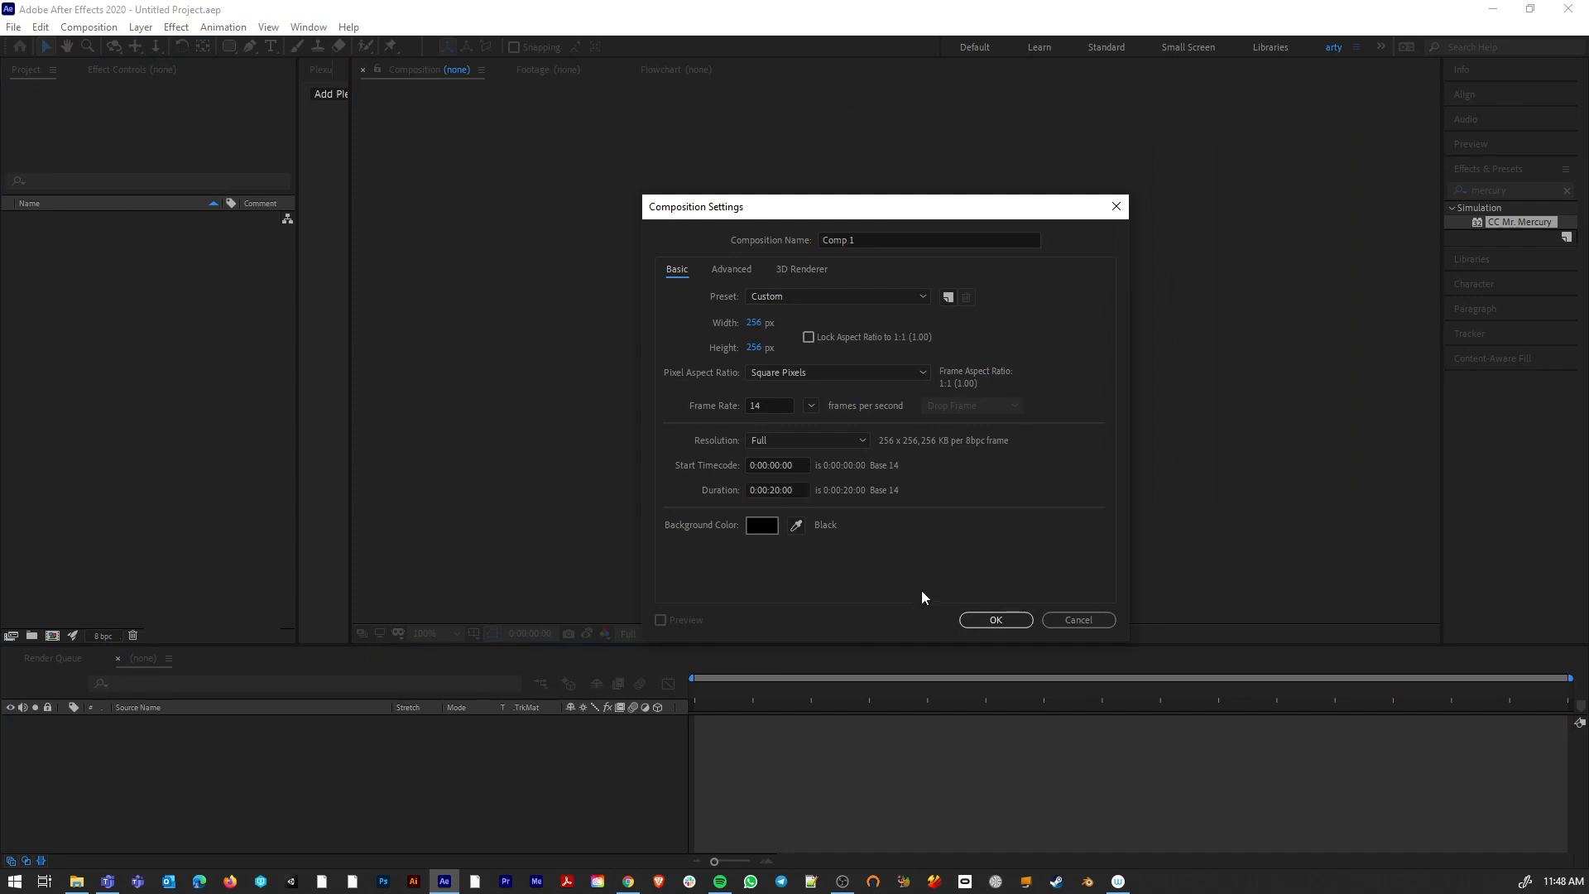
{"action": "left_click", "coordinate": [757, 322]}
{"action": "type", "text": "1920"}
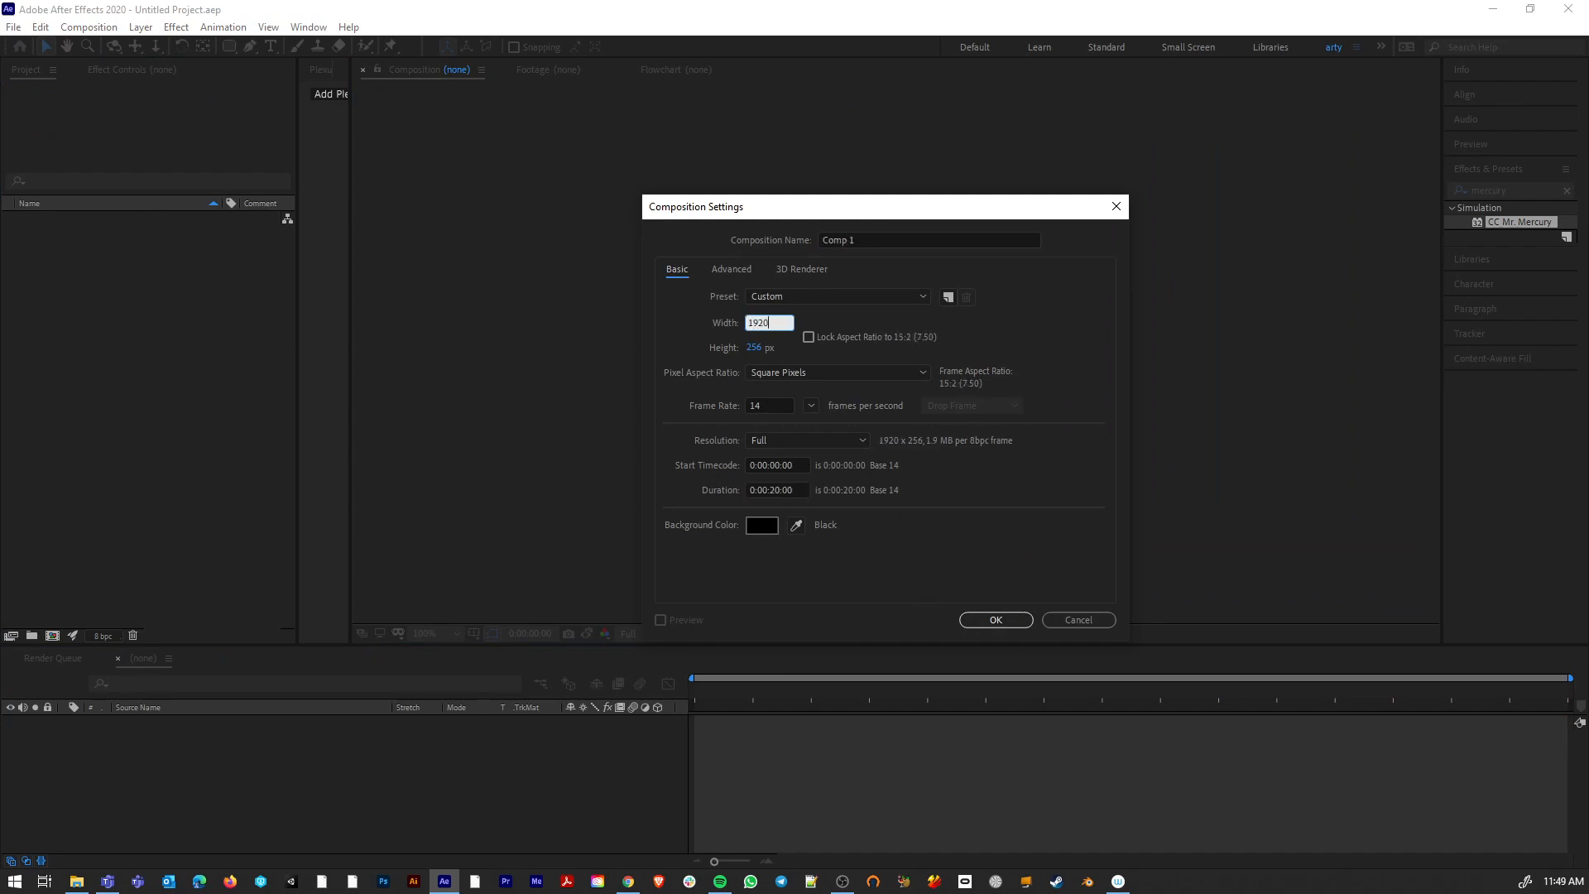
{"action": "key", "text": "Tab"}
{"action": "type", "text": "1080"}
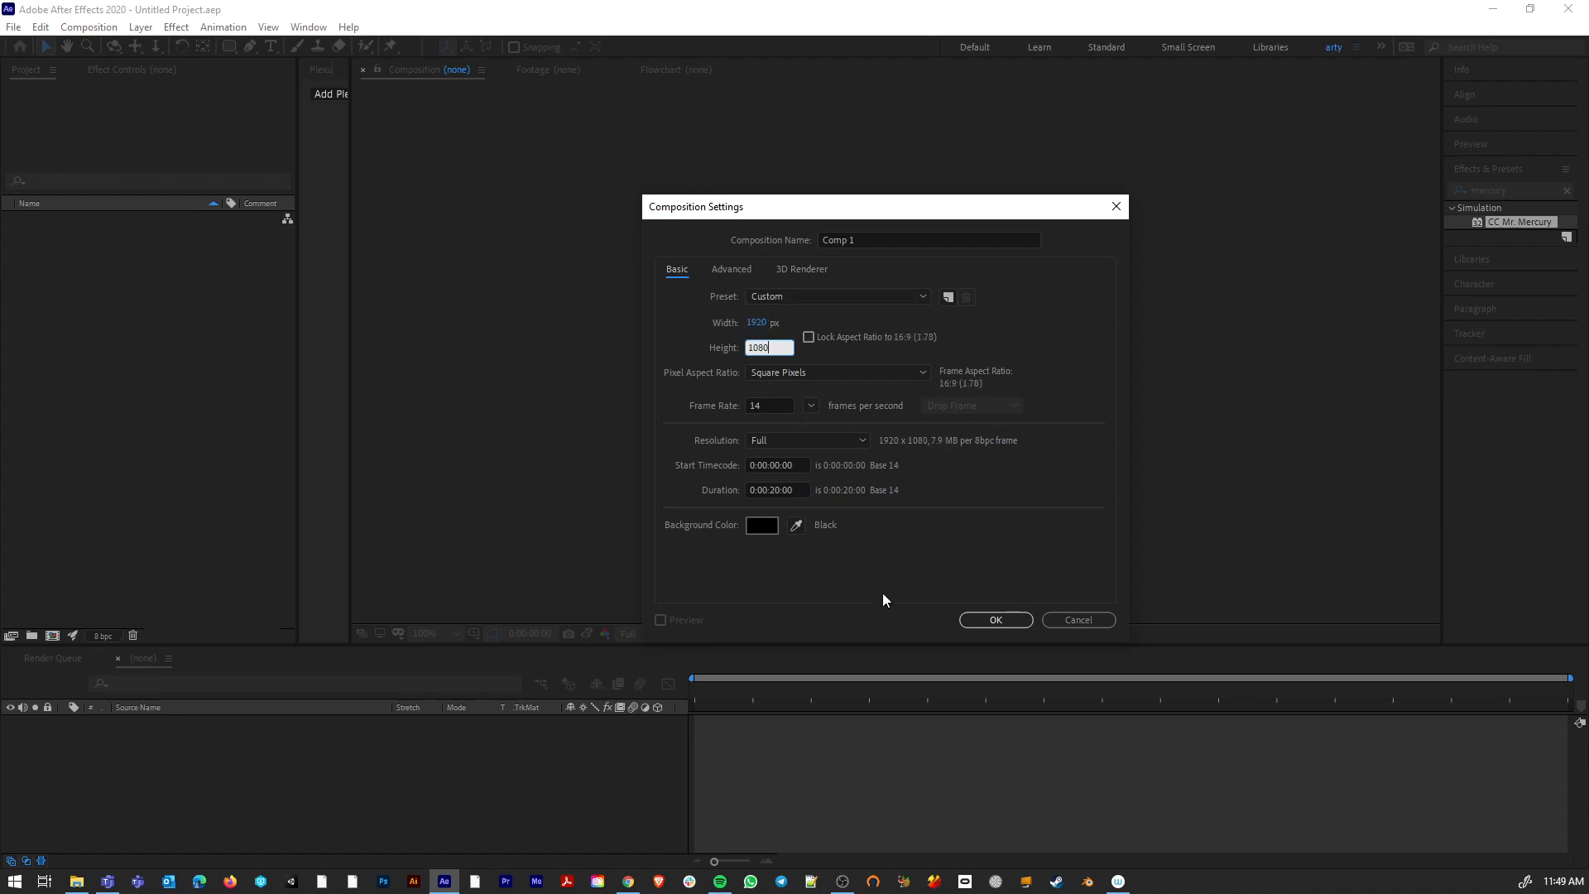
{"action": "key", "text": "Tab"}
{"action": "type", "text": "30"}
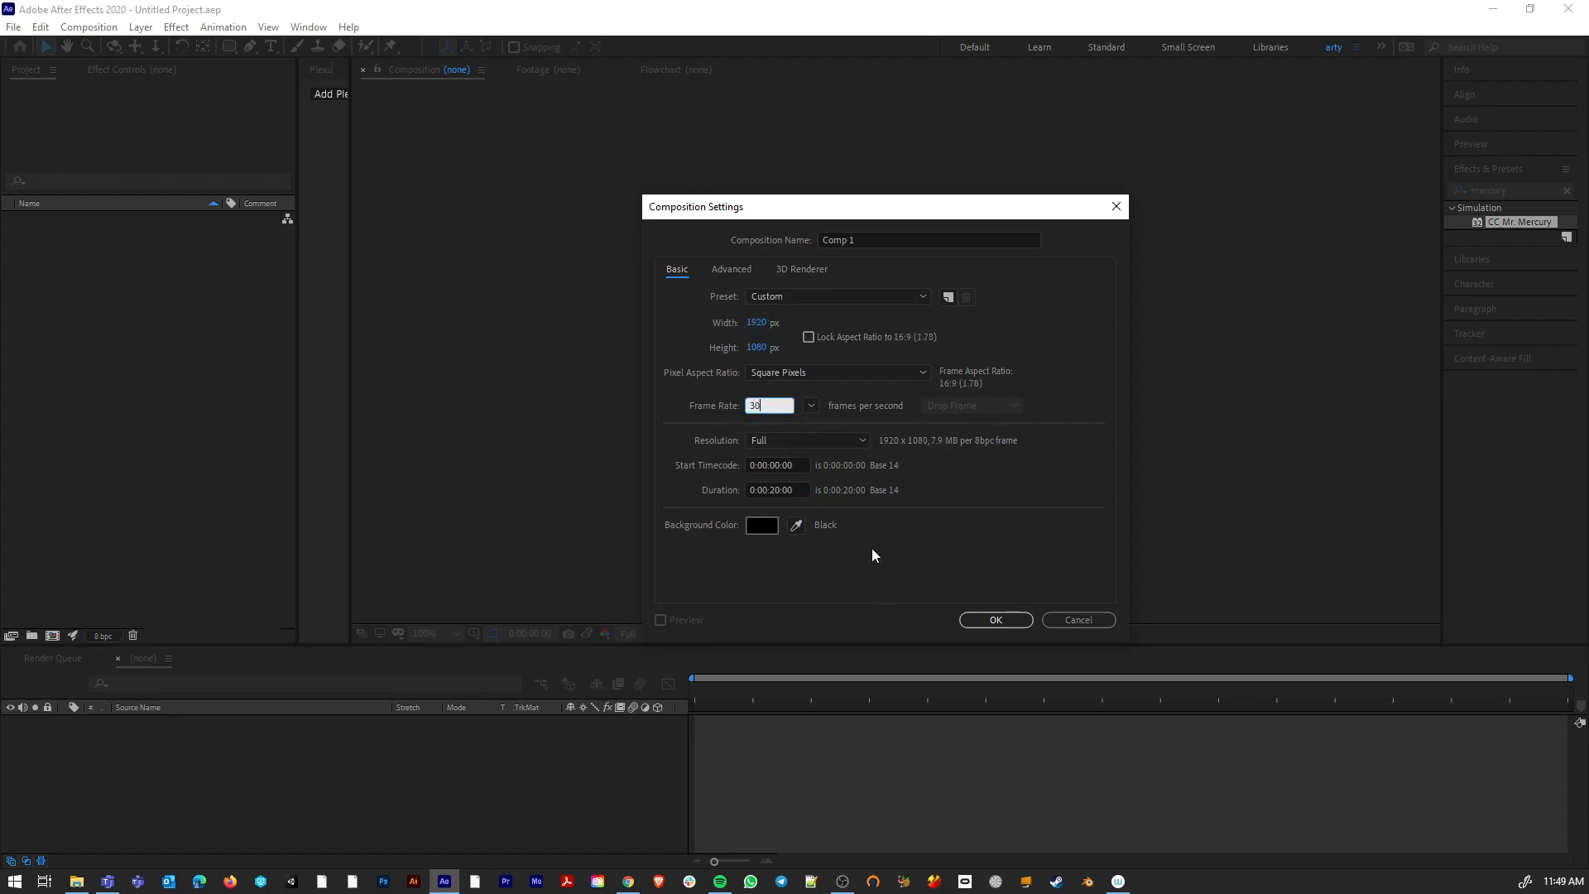
{"action": "left_click", "coordinate": [879, 571]}
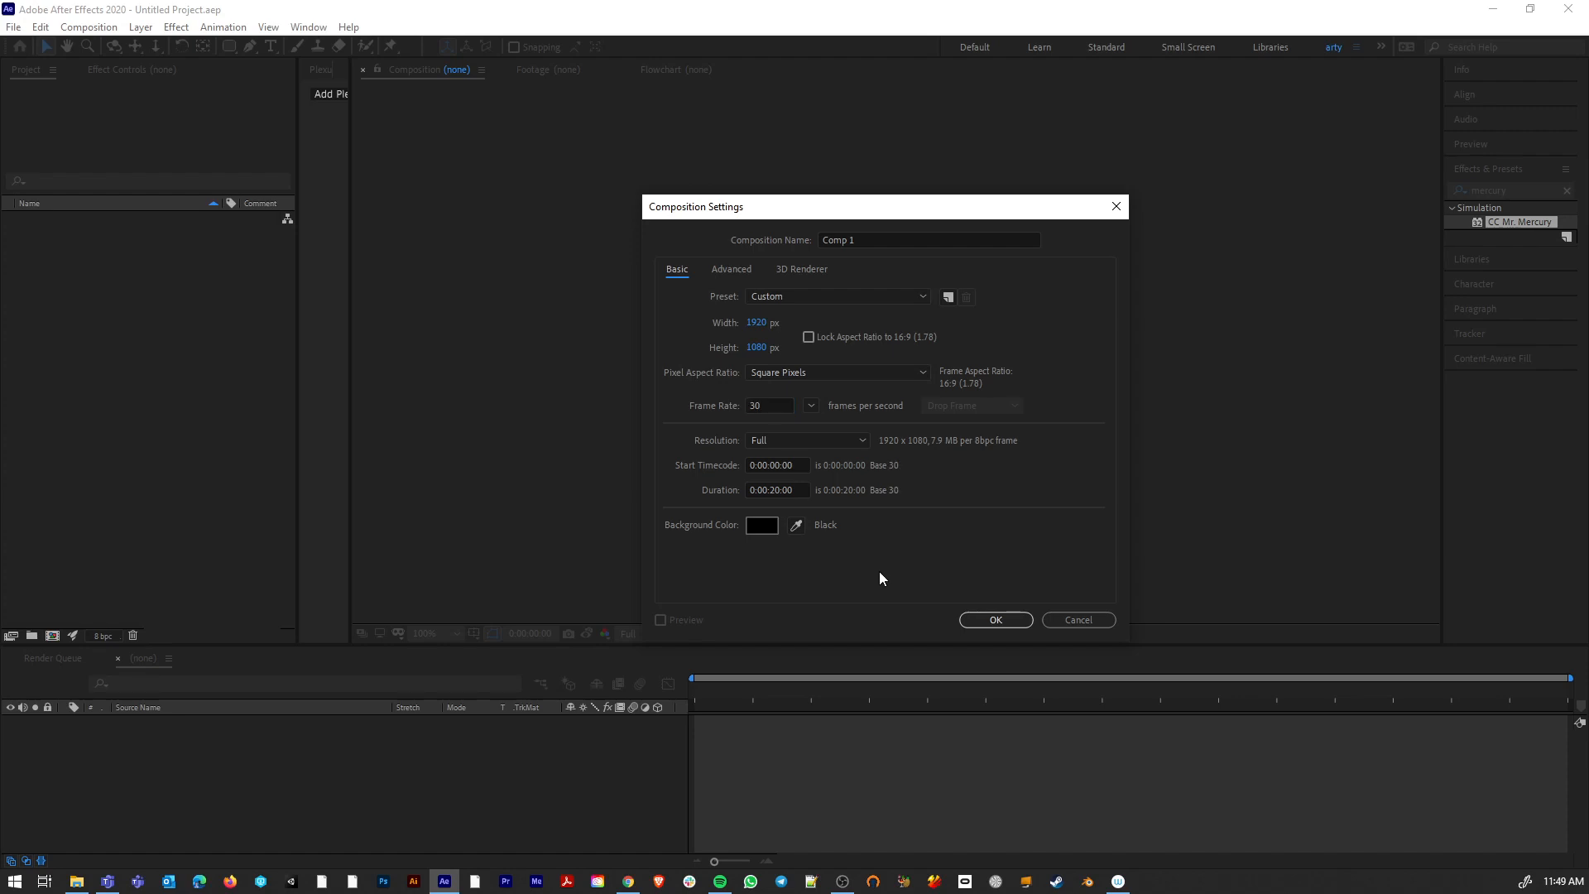
{"action": "left_click", "coordinate": [997, 619]}
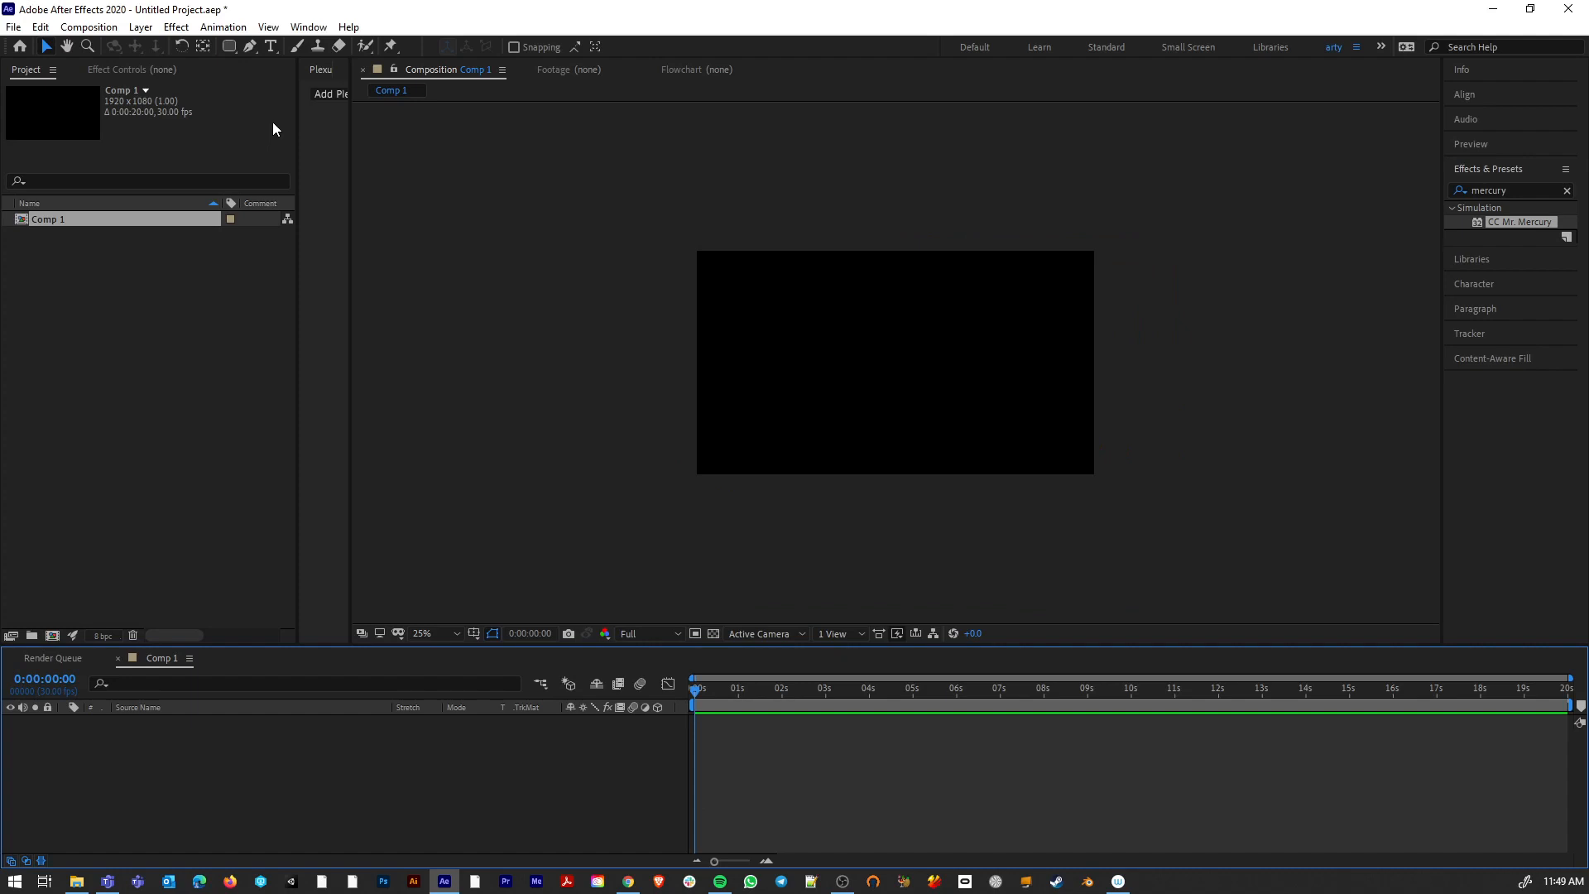
Step: Draw a rectangle shape wider than the frame across the composition's upper middle and apply the 4-Color Gradient effect to it
{"action": "left_click_drag", "start_coordinate": [225, 46], "coordinate": [278, 52]}
{"action": "mouse_move", "coordinate": [637, 293]}
{"action": "left_mouse_down"}
{"action": "mouse_move", "coordinate": [1114, 415]}
{"action": "mouse_move", "coordinate": [1147, 396]}
{"action": "left_mouse_up"}
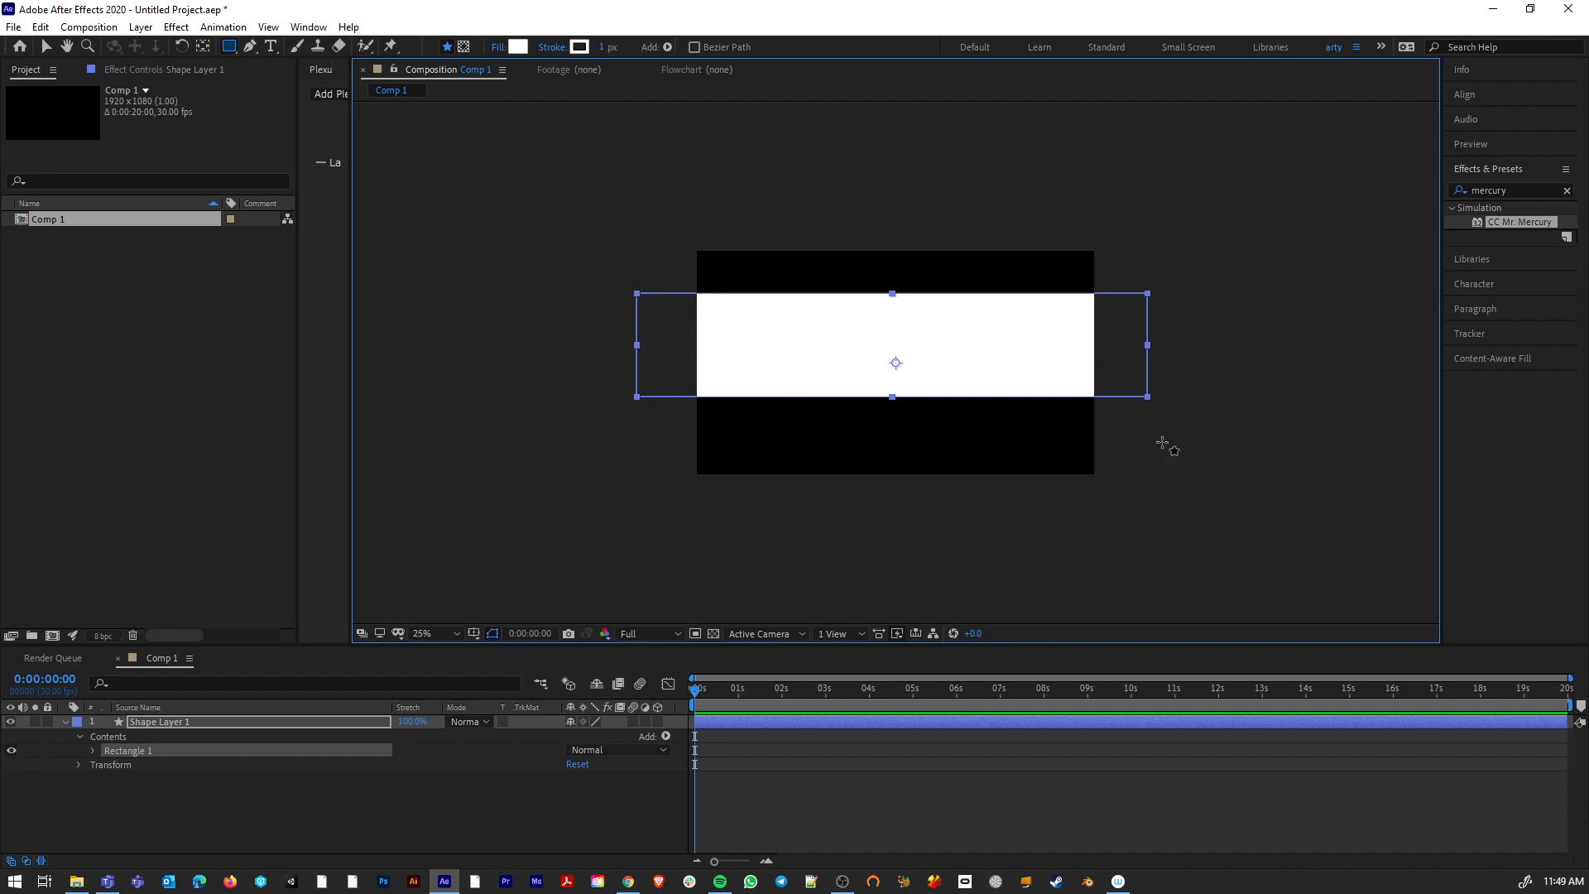
{"action": "left_click", "coordinate": [1535, 188]}
{"action": "double_click", "coordinate": [1533, 188]}
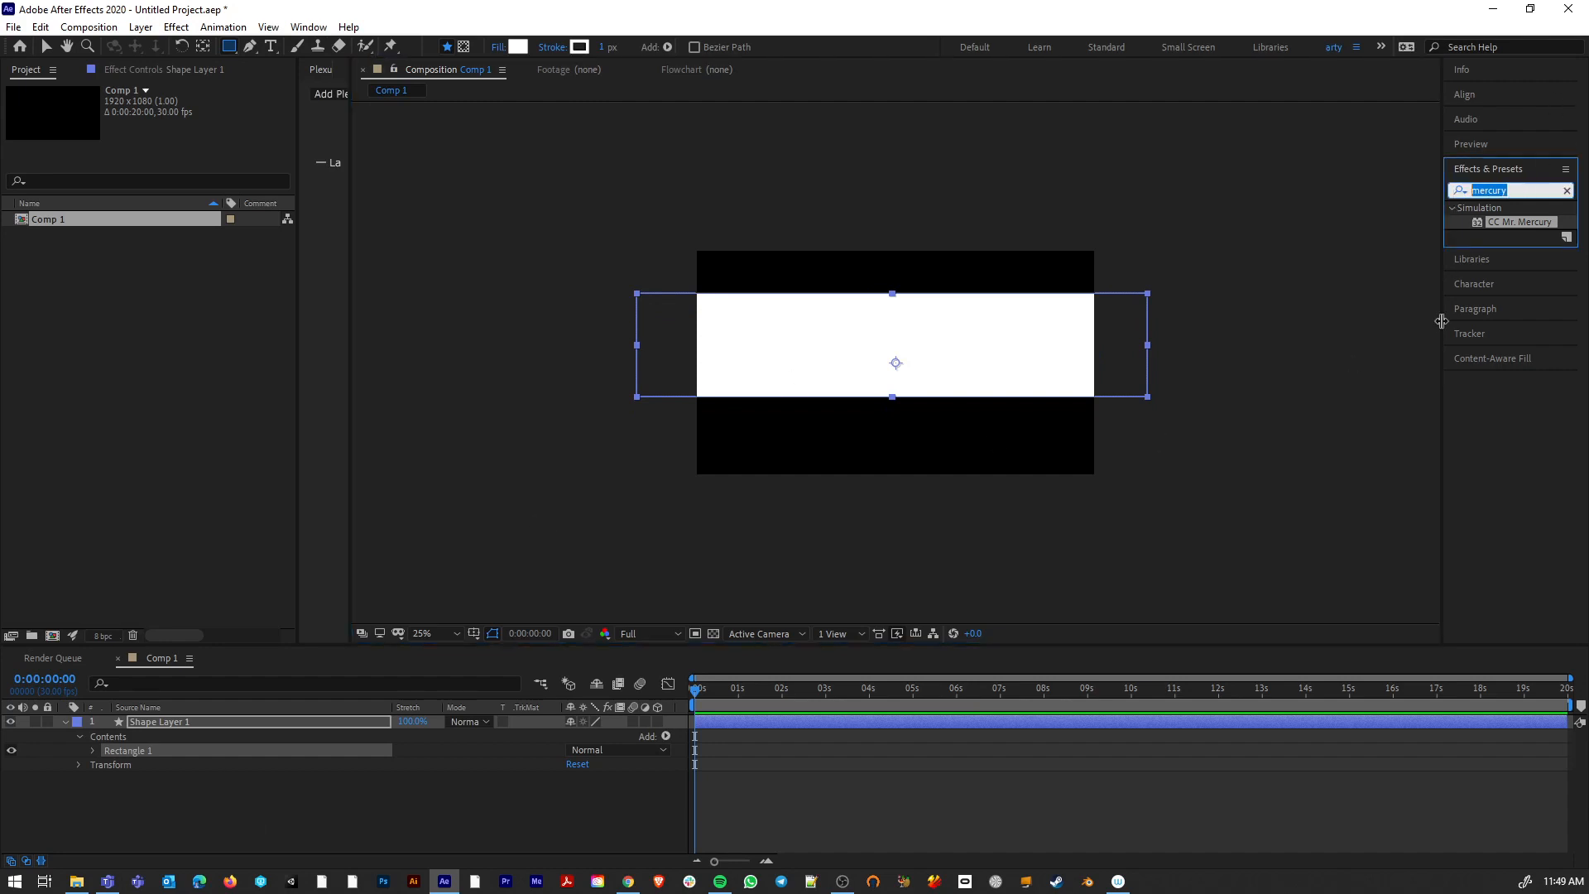
{"action": "left_click_drag", "start_coordinate": [1442, 356], "coordinate": [1382, 354]}
{"action": "left_click", "coordinate": [1522, 192]}
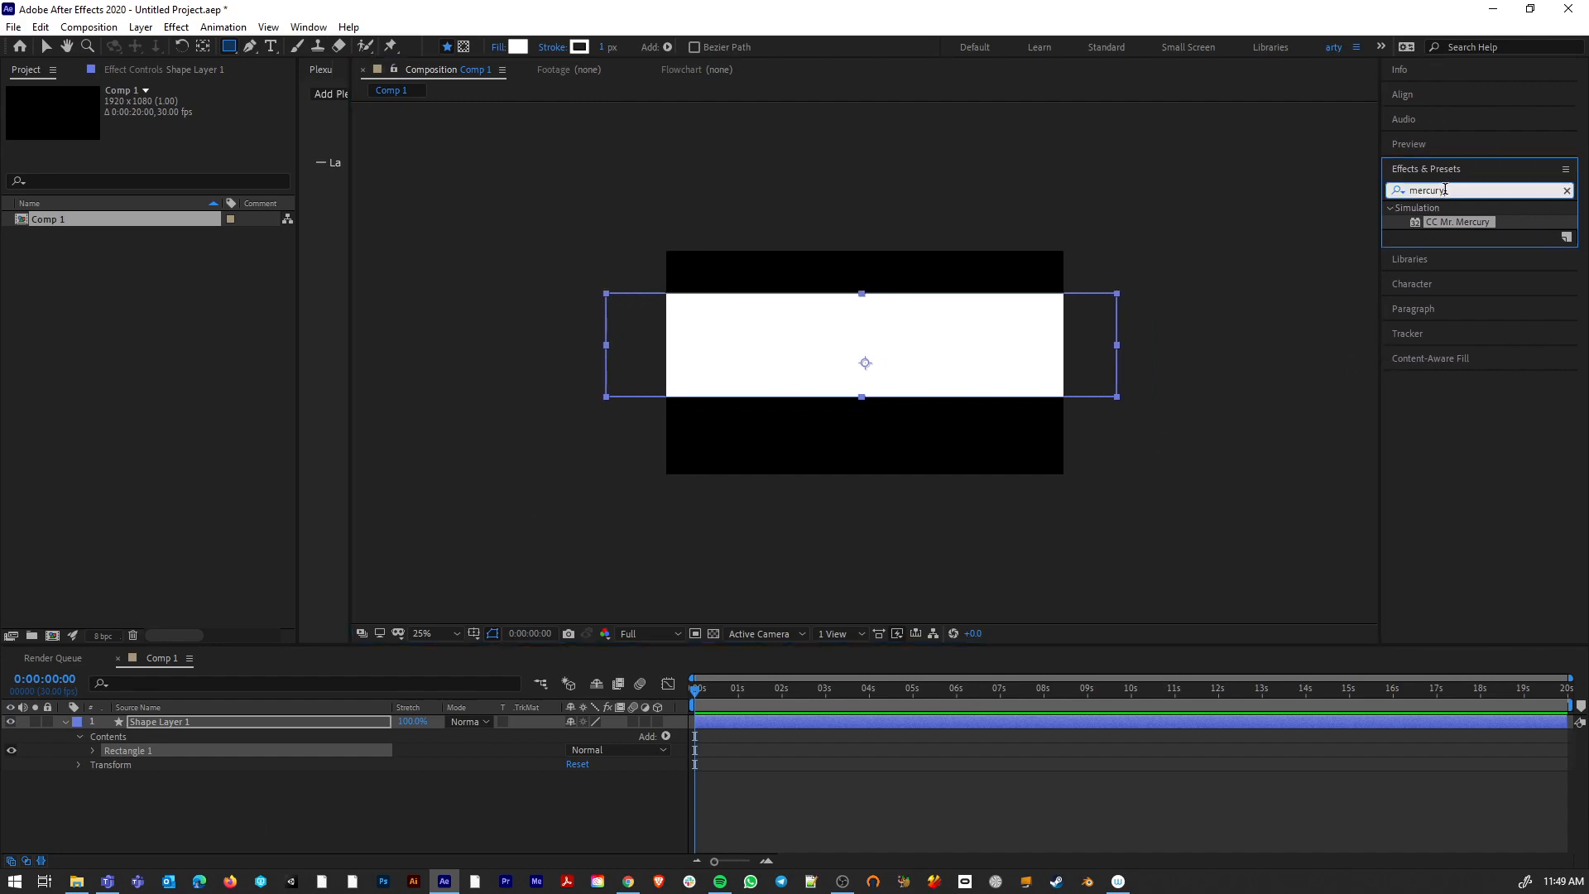
{"action": "type", "text": "gradi"}
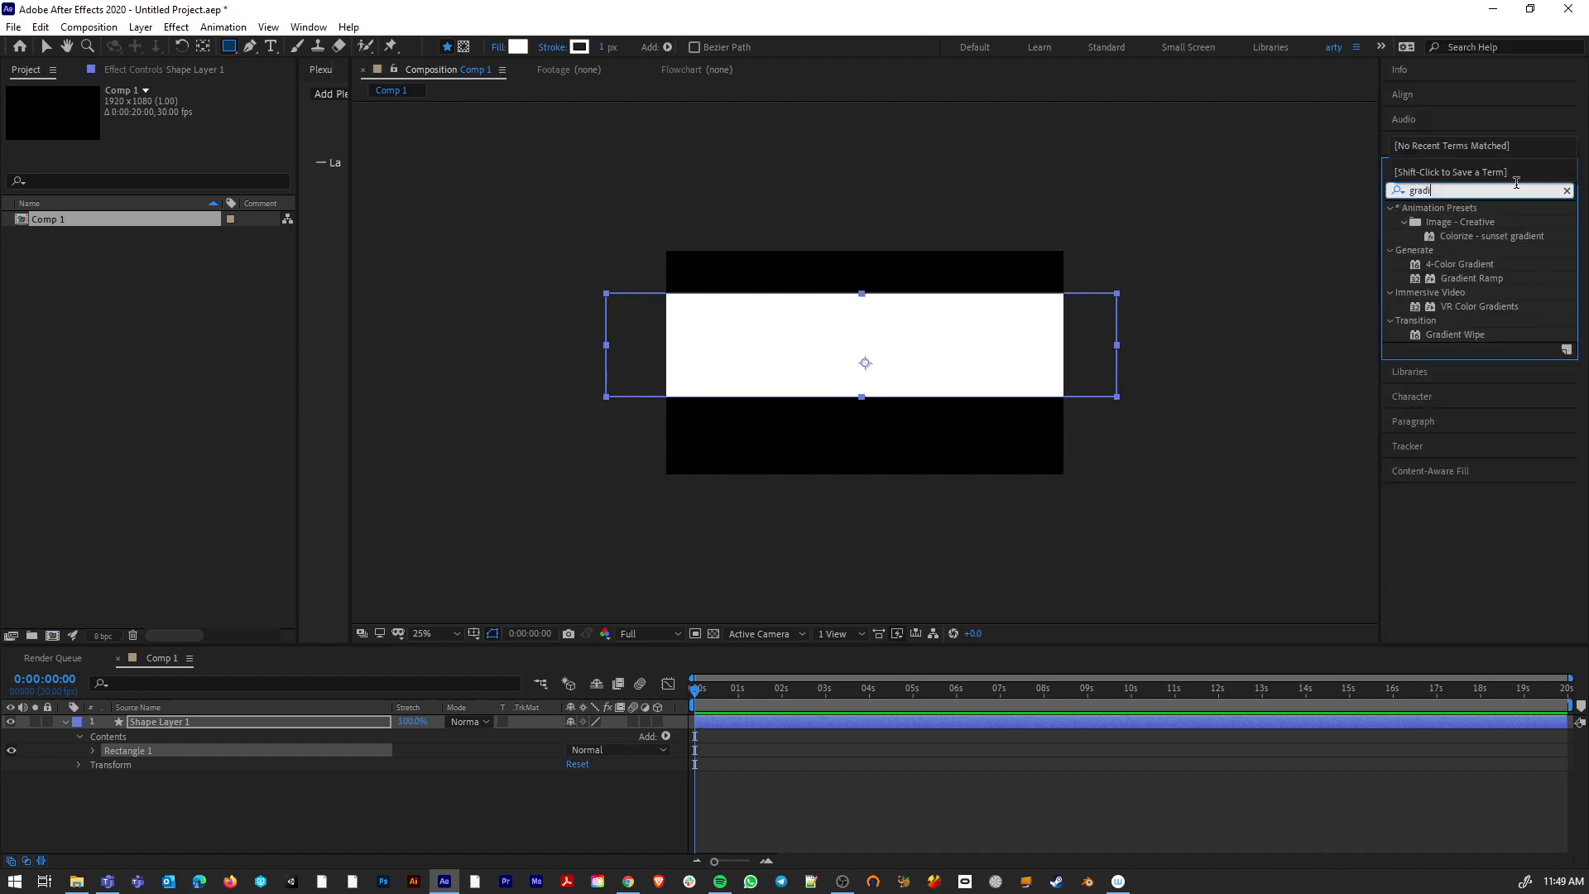
{"action": "double_click", "coordinate": [1417, 266]}
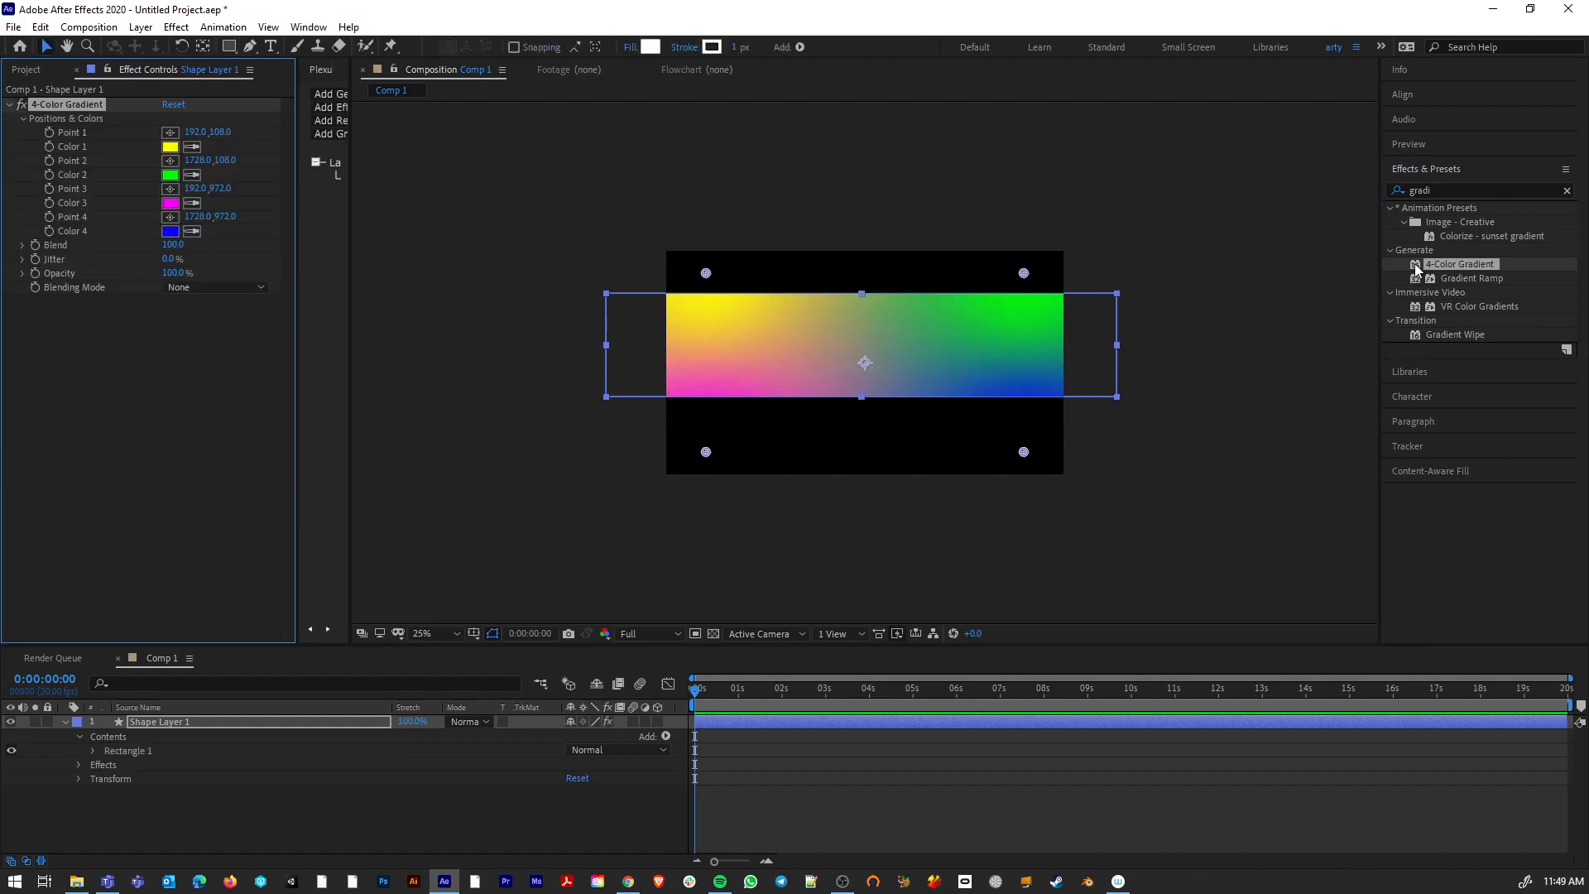
Step: Move gradient Point 1 to about 164, 92 and Point 3 to about 40, 948, and change Color 3 to light blue
{"action": "mouse_move", "coordinate": [708, 275]}
{"action": "left_mouse_down"}
{"action": "mouse_move", "coordinate": [709, 306]}
{"action": "mouse_move", "coordinate": [701, 269]}
{"action": "left_mouse_up"}
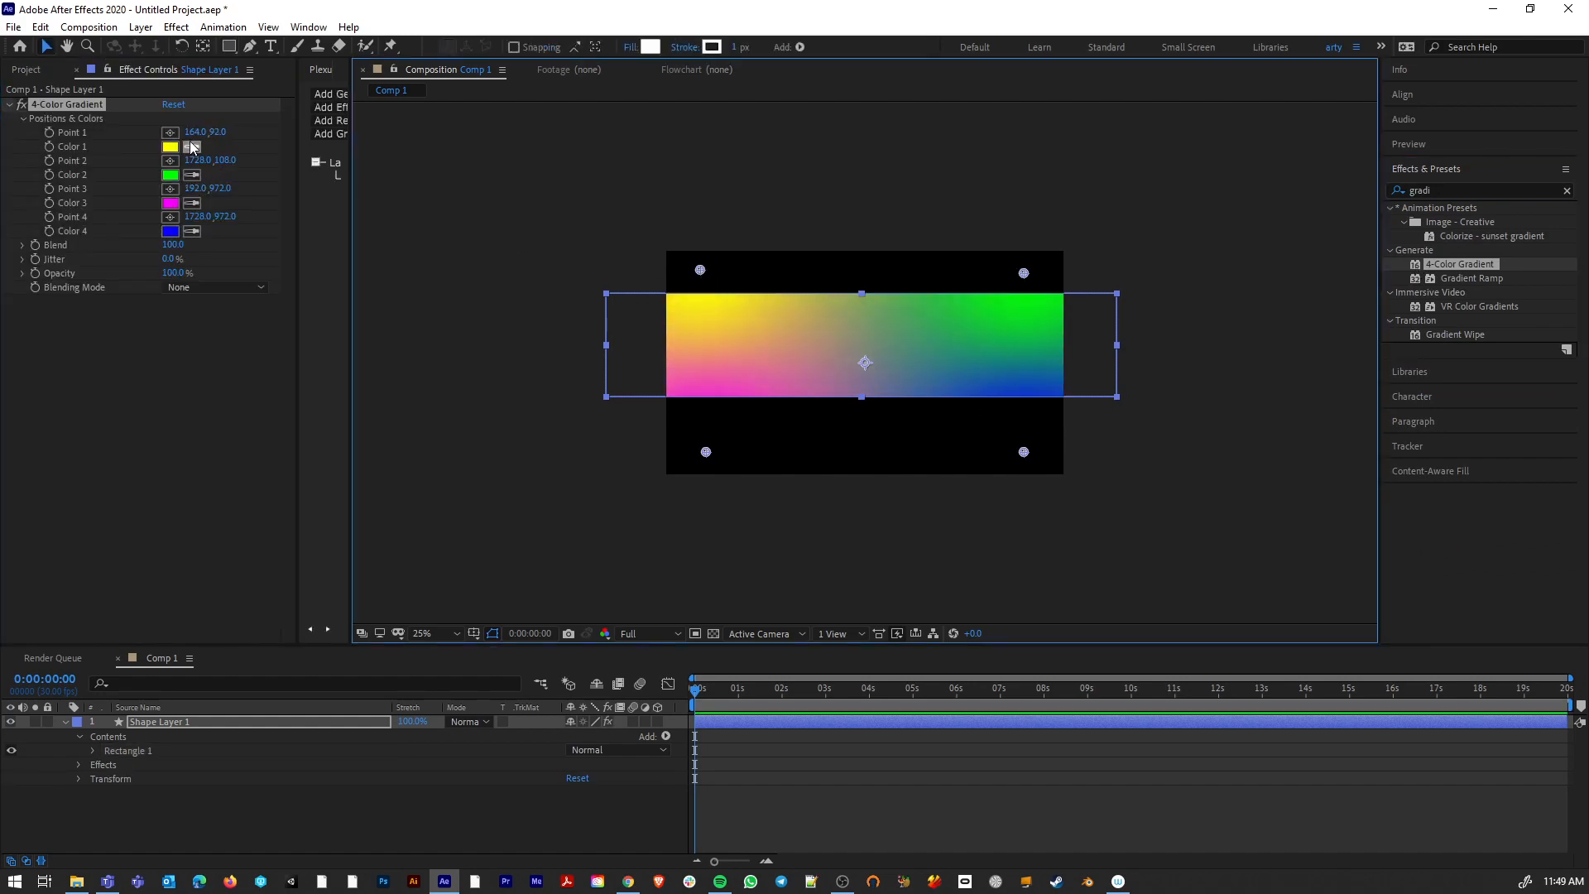
{"action": "left_click_drag", "start_coordinate": [706, 451], "coordinate": [674, 447]}
{"action": "left_click", "coordinate": [170, 232]}
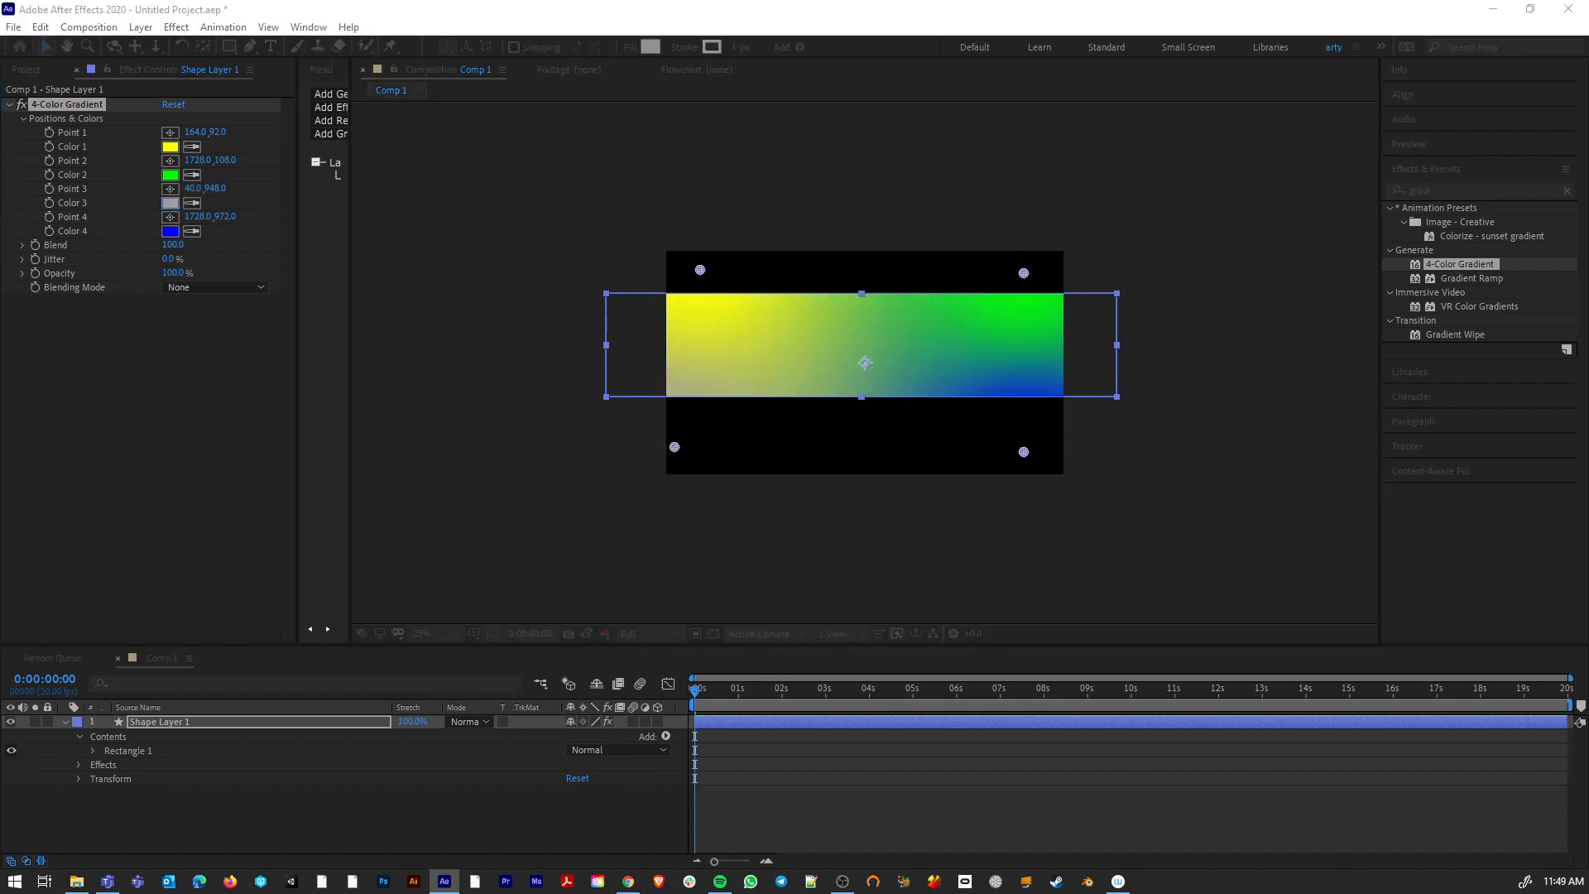
{"action": "key", "text": "Return"}
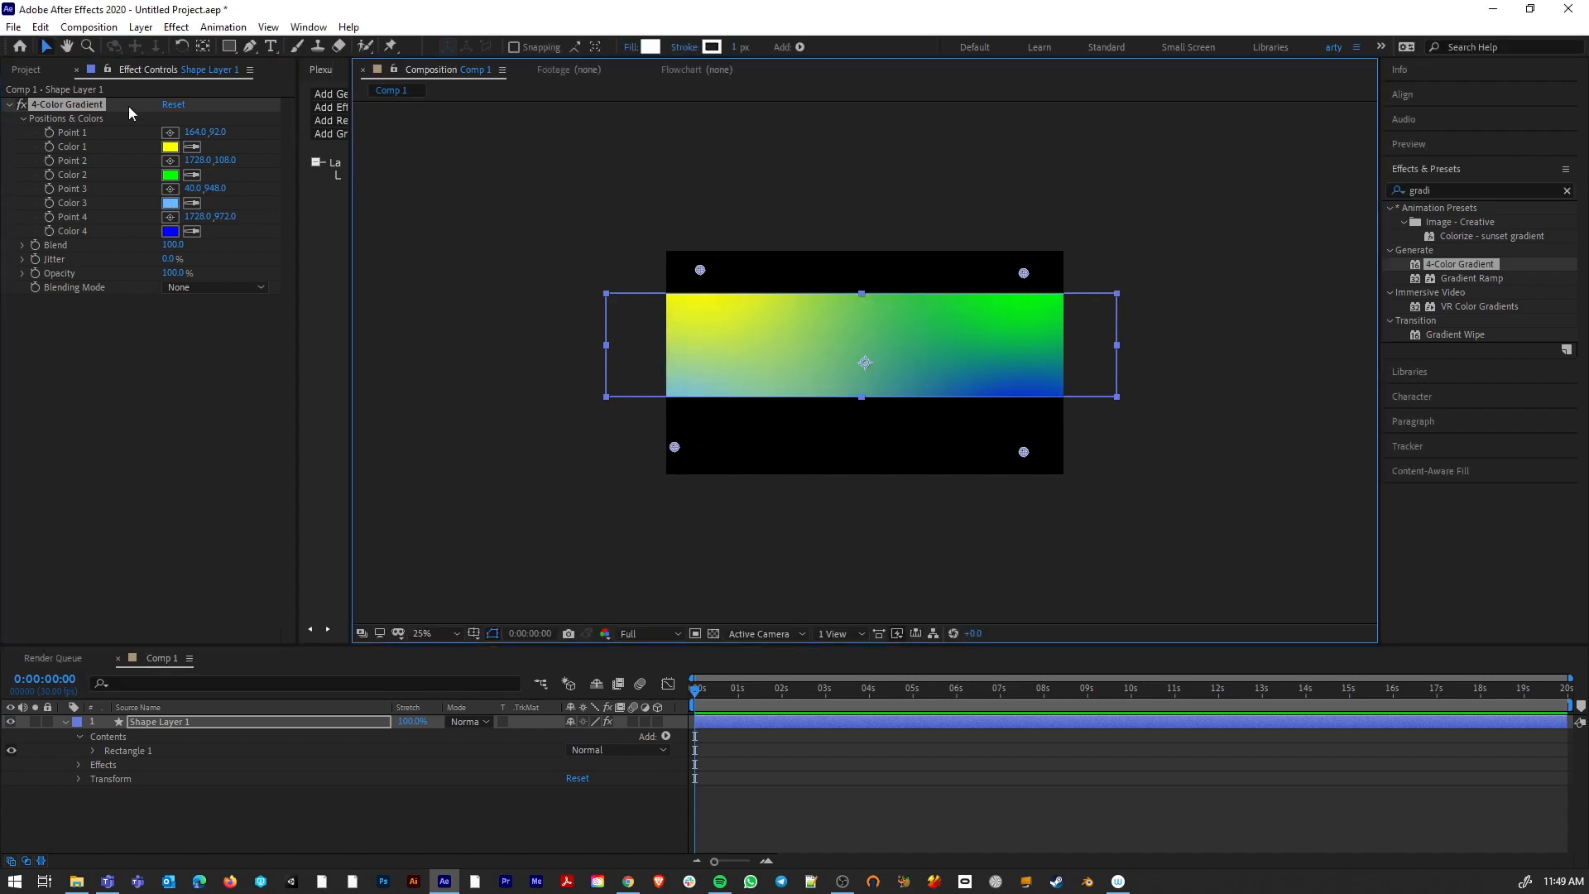
Step: Change the gradient's Color 2 to the light sky blue 65D2FF
{"action": "left_click", "coordinate": [171, 177]}
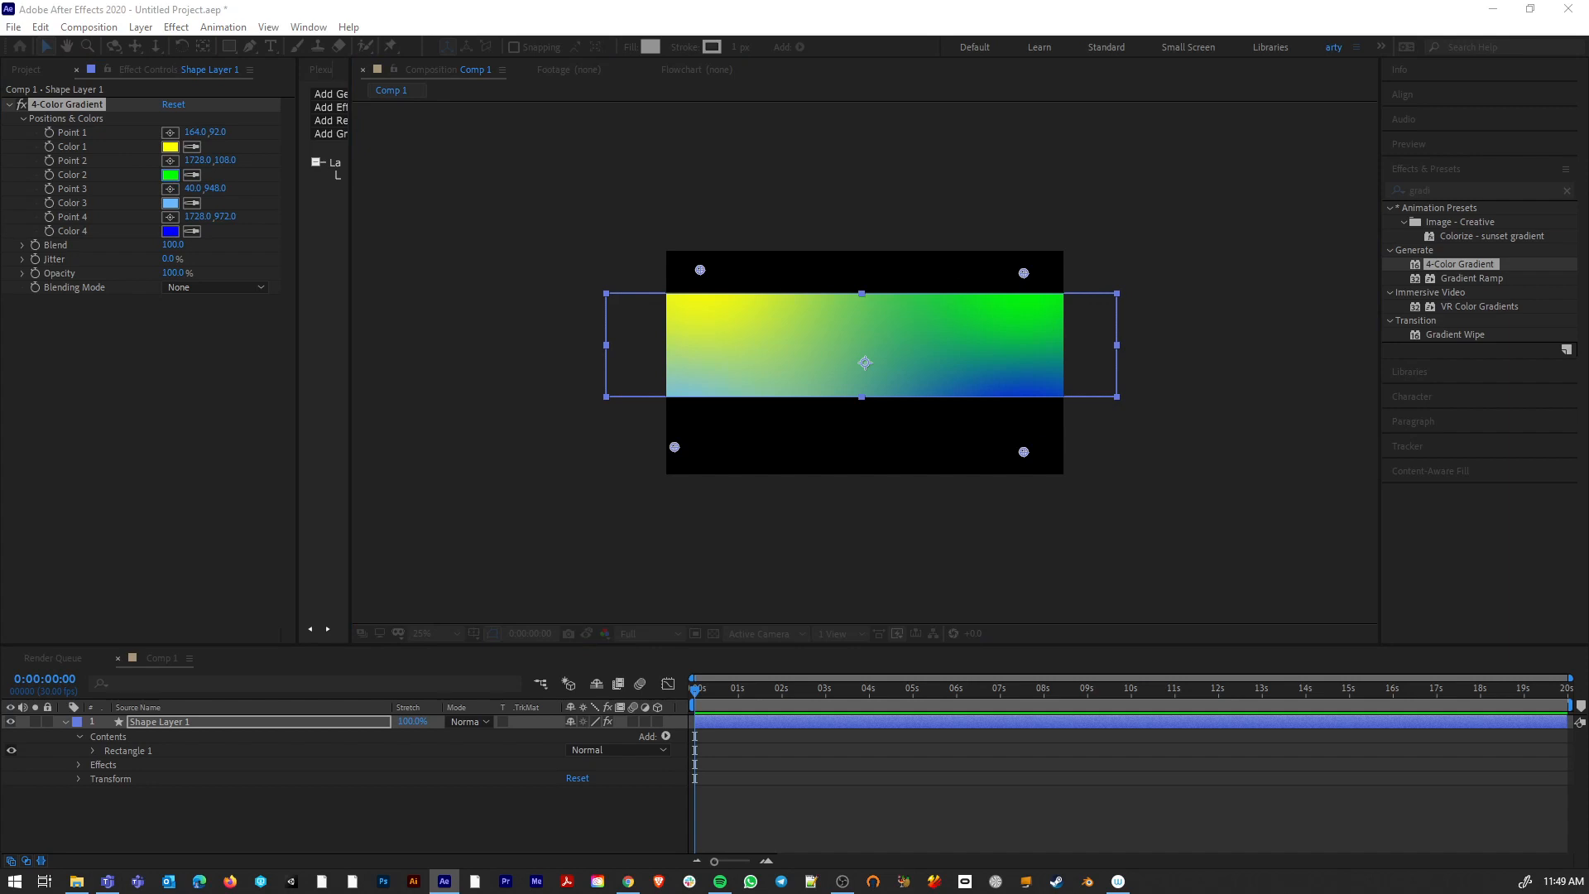
{"action": "left_click_drag", "start_coordinate": [236, 246], "coordinate": [436, 213]}
{"action": "left_click_drag", "start_coordinate": [619, 377], "coordinate": [619, 336]}
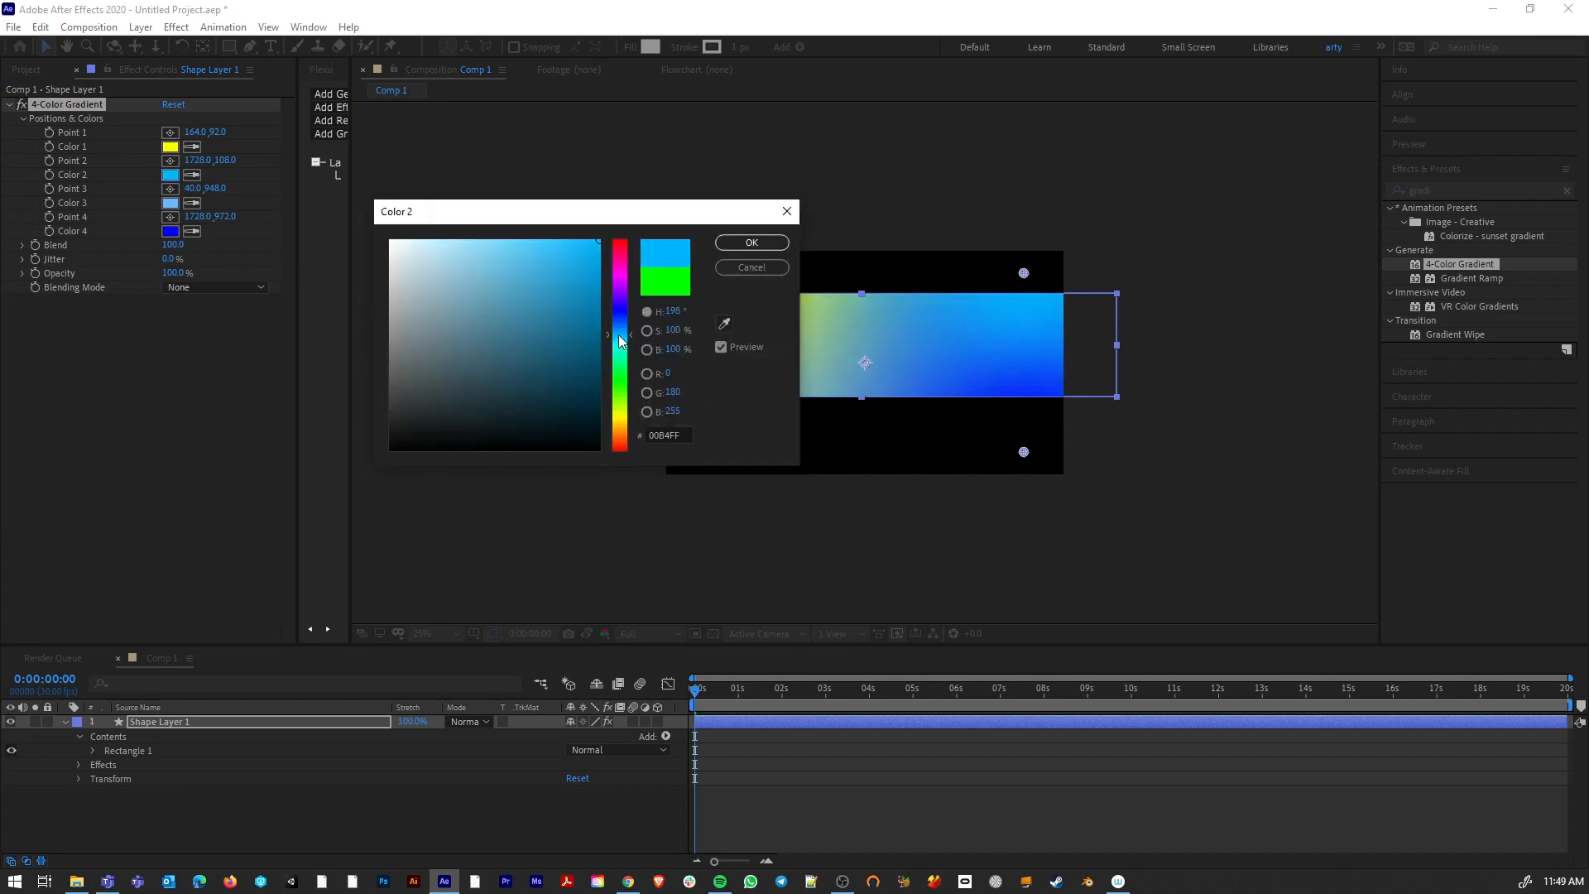
{"action": "left_click_drag", "start_coordinate": [578, 242], "coordinate": [518, 195]}
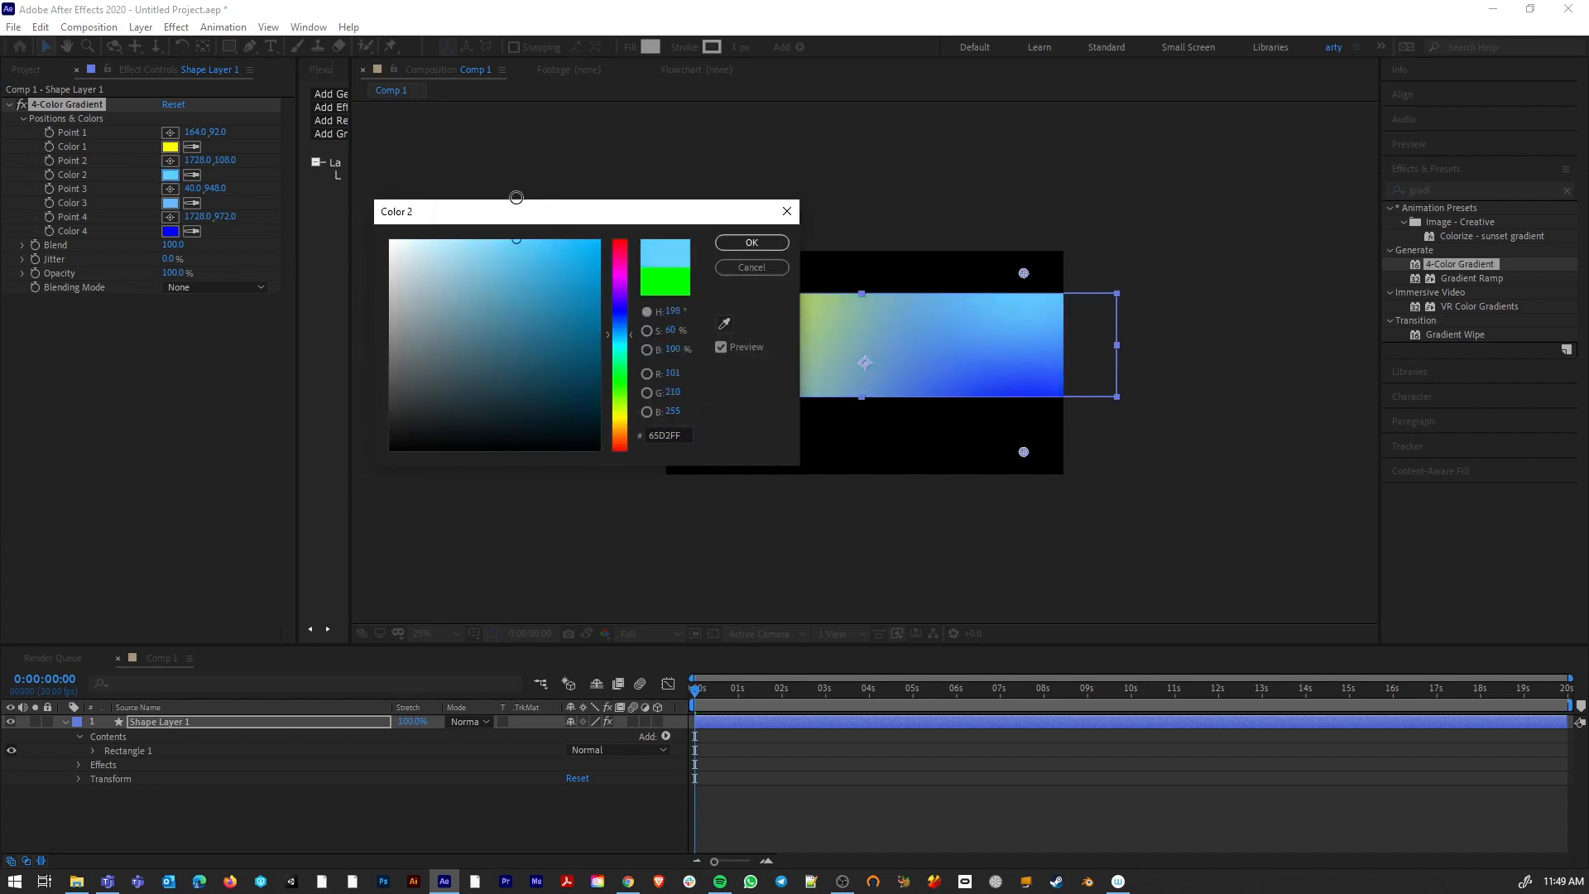
{"action": "left_click", "coordinate": [778, 244]}
{"action": "left_click", "coordinate": [701, 273]}
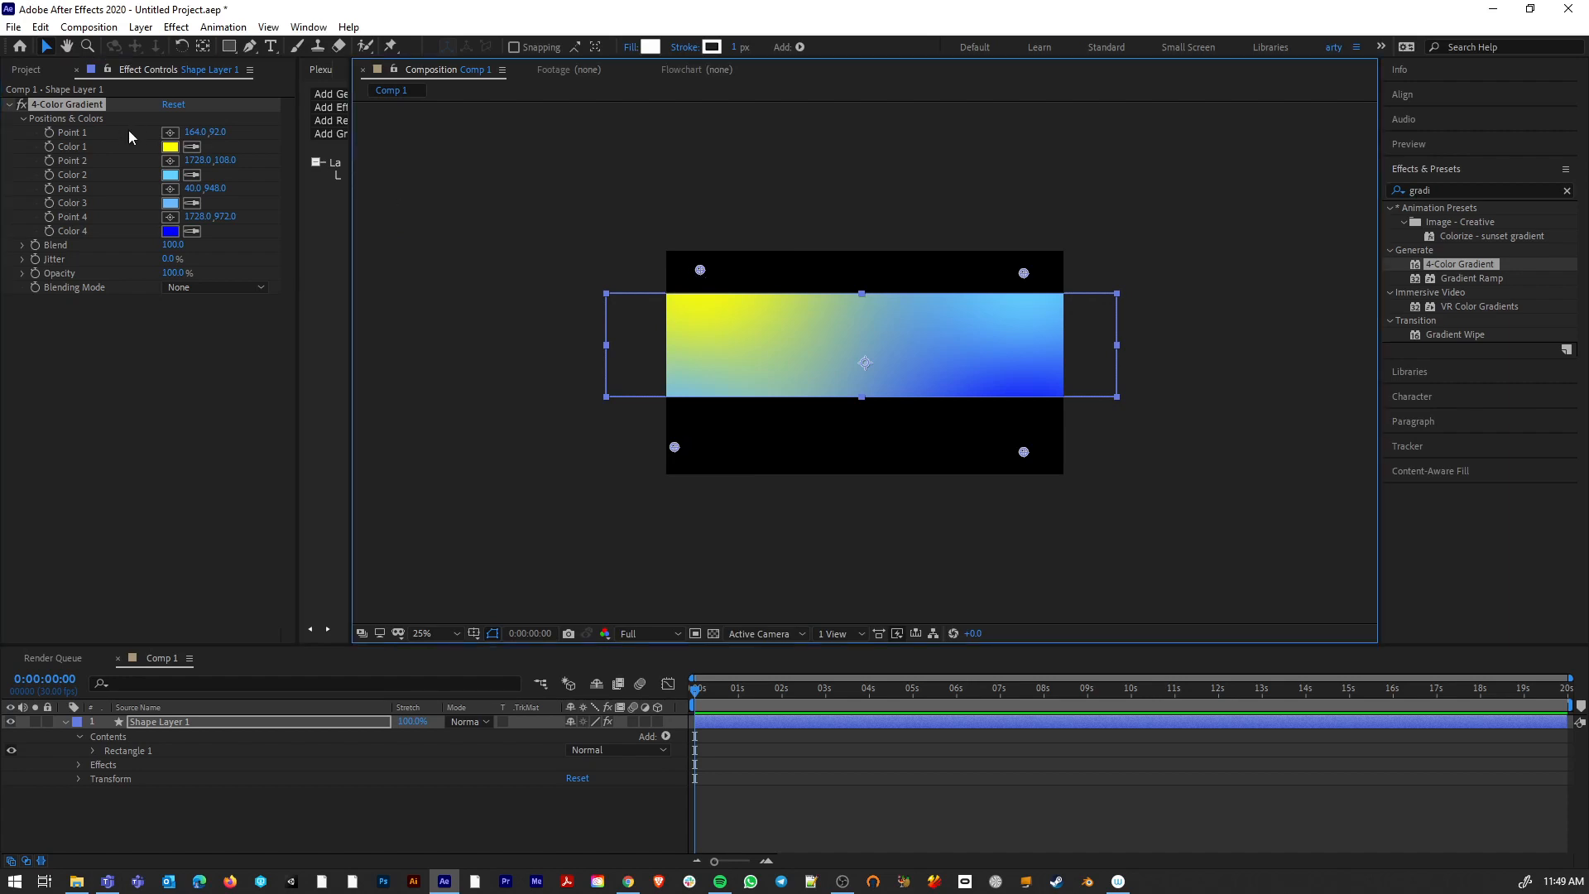
Step: Change the gradient's Color 1 to a light mint green and move Point 4 to about 2132, 1132
{"action": "left_click", "coordinate": [169, 147]}
{"action": "left_click", "coordinate": [620, 357]}
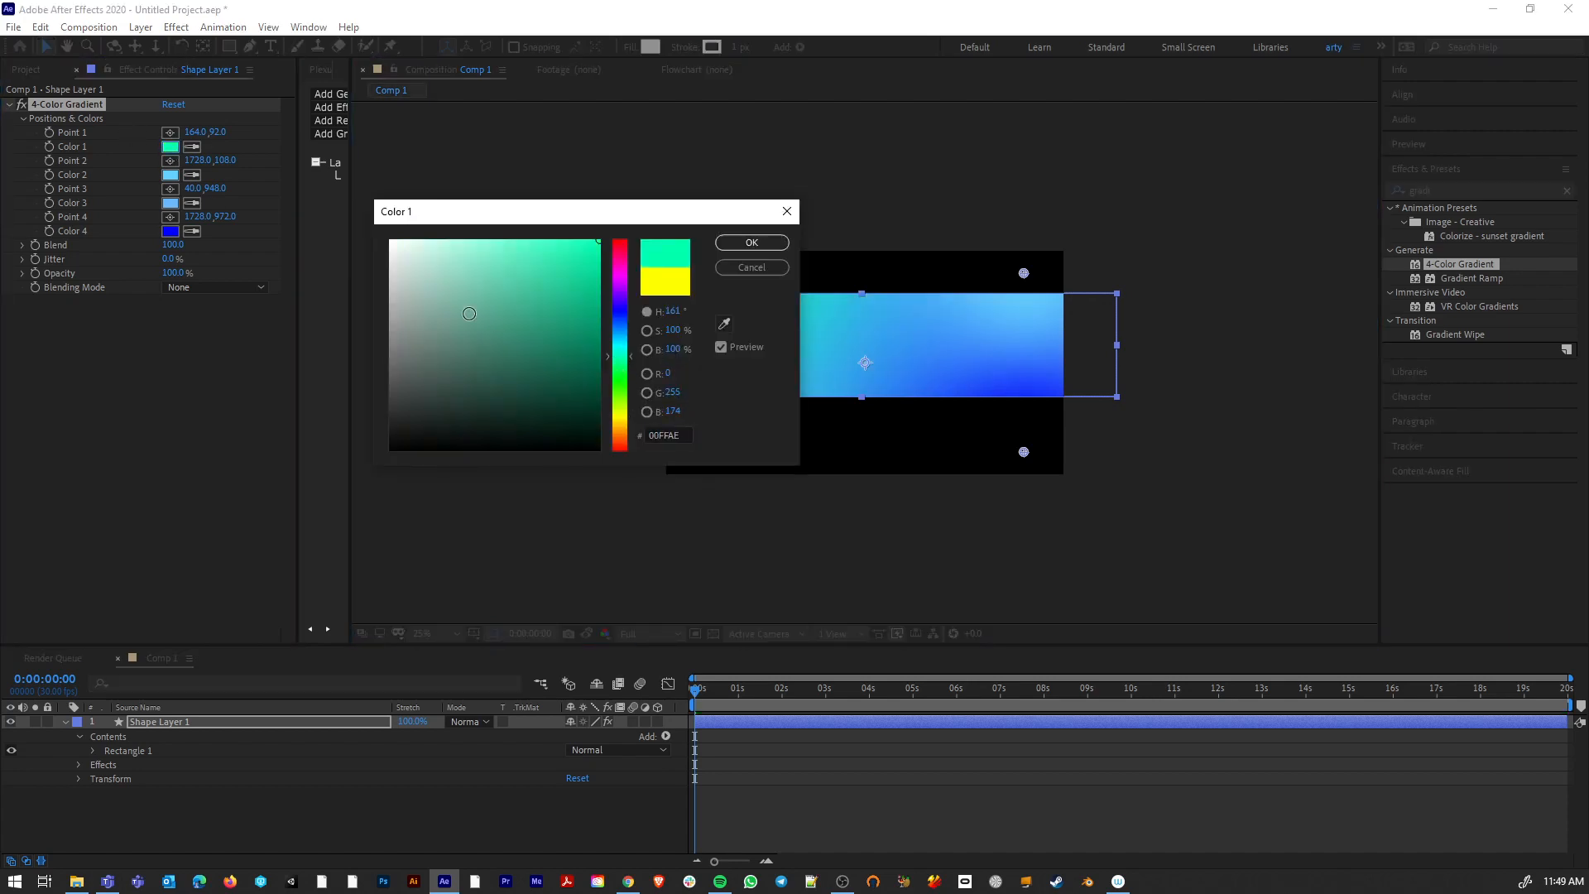
{"action": "mouse_move", "coordinate": [470, 314]}
{"action": "left_mouse_down"}
{"action": "mouse_move", "coordinate": [496, 210]}
{"action": "mouse_move", "coordinate": [460, 194]}
{"action": "left_mouse_up"}
{"action": "left_click", "coordinate": [731, 245]}
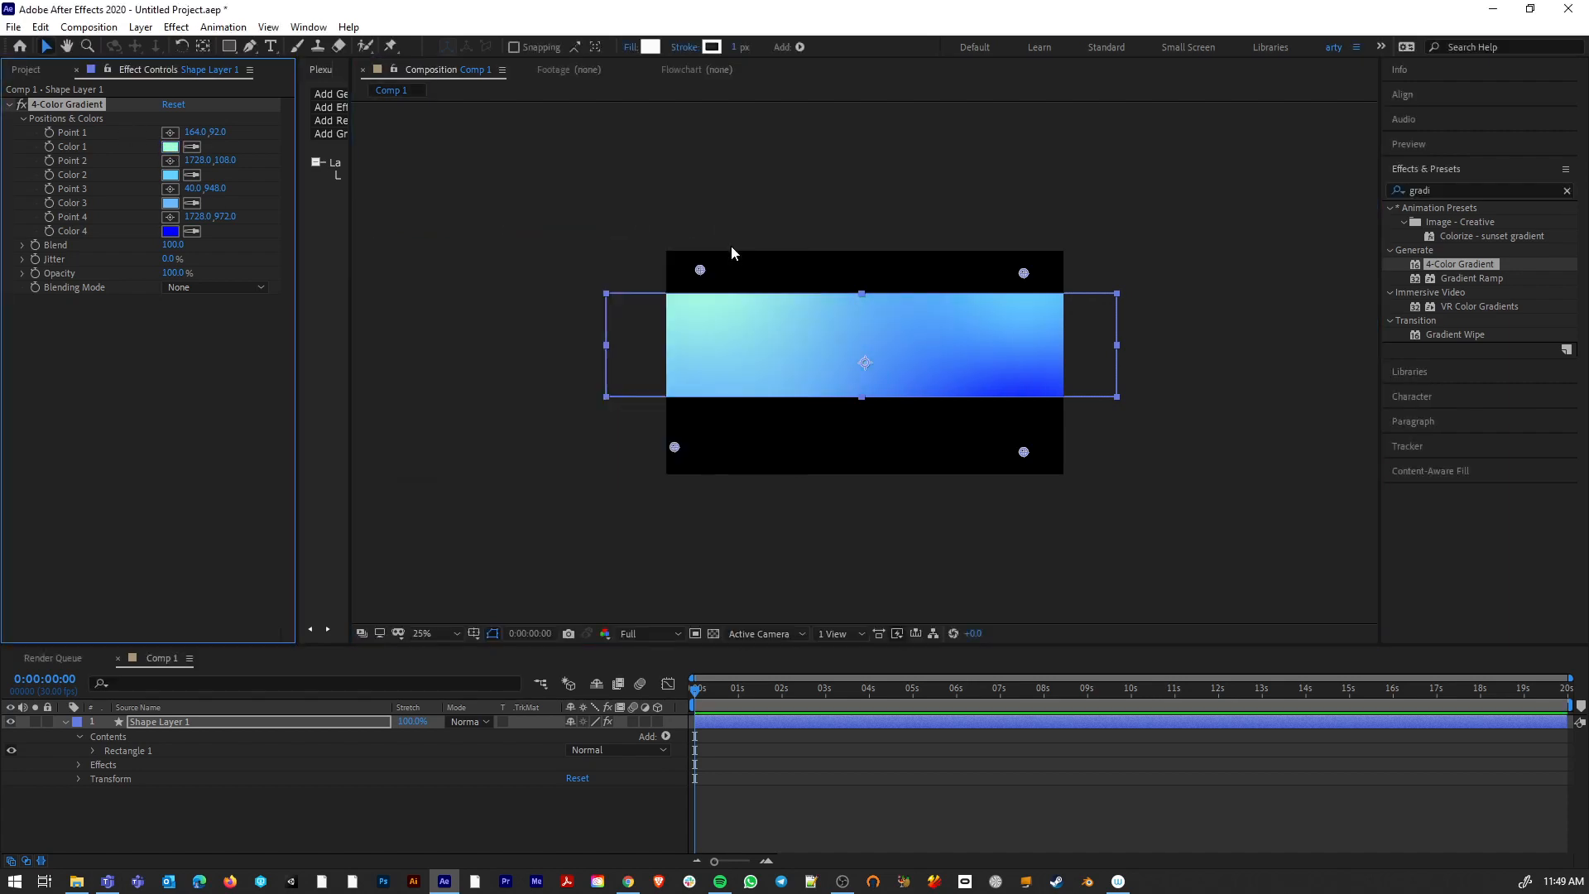
{"action": "left_click_drag", "start_coordinate": [1027, 455], "coordinate": [1110, 482]}
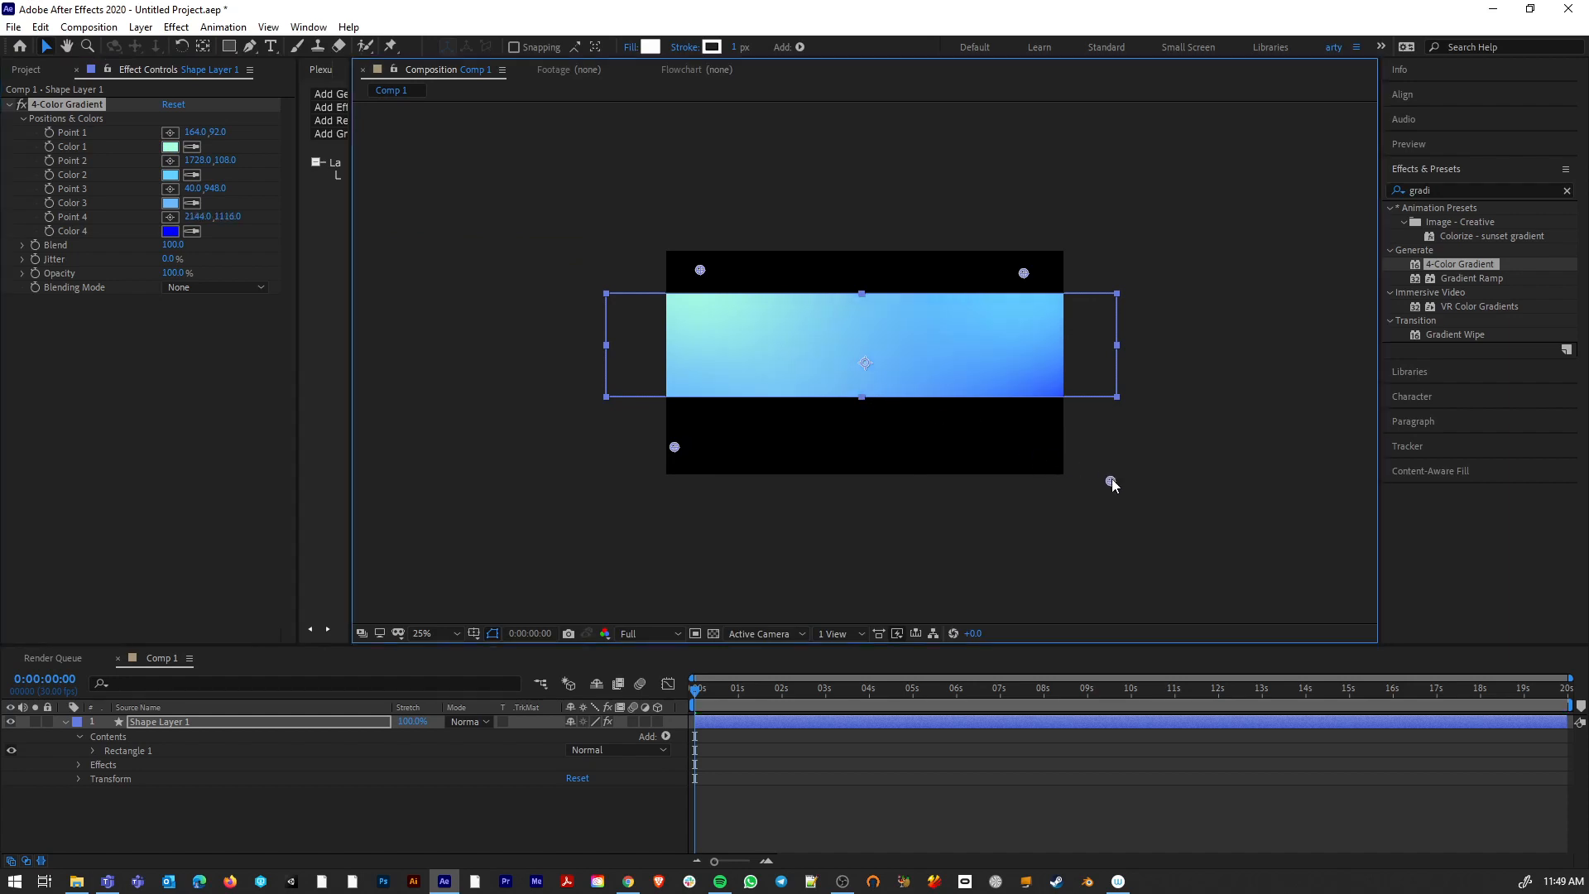
Step: Apply the Wave Warp effect to the gradient rectangle layer
{"action": "left_click", "coordinate": [1478, 190]}
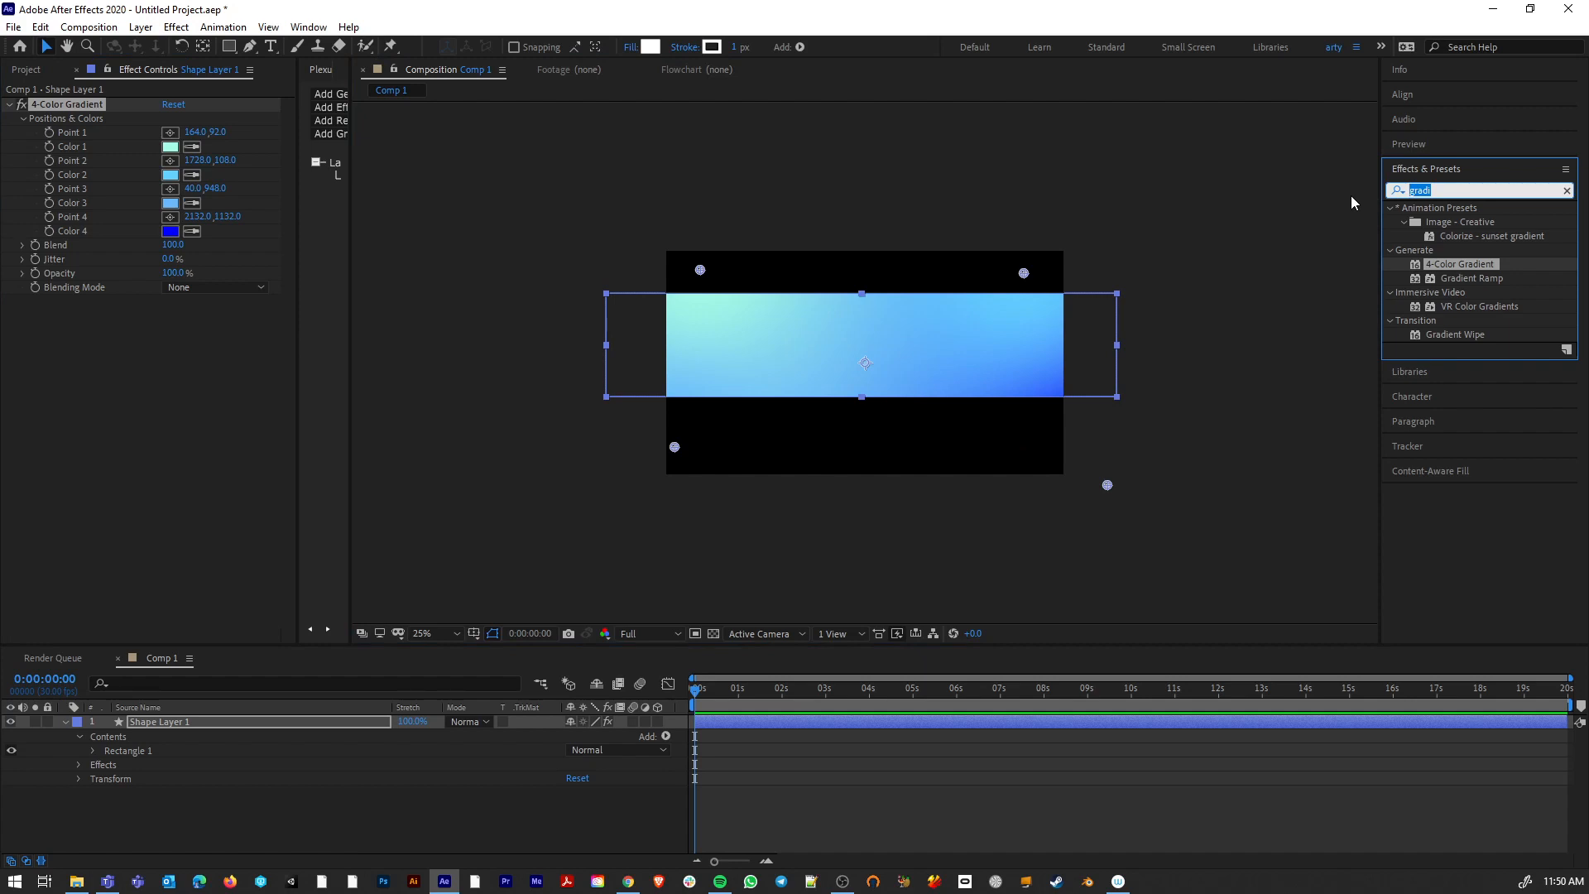
{"action": "type", "text": "wave"}
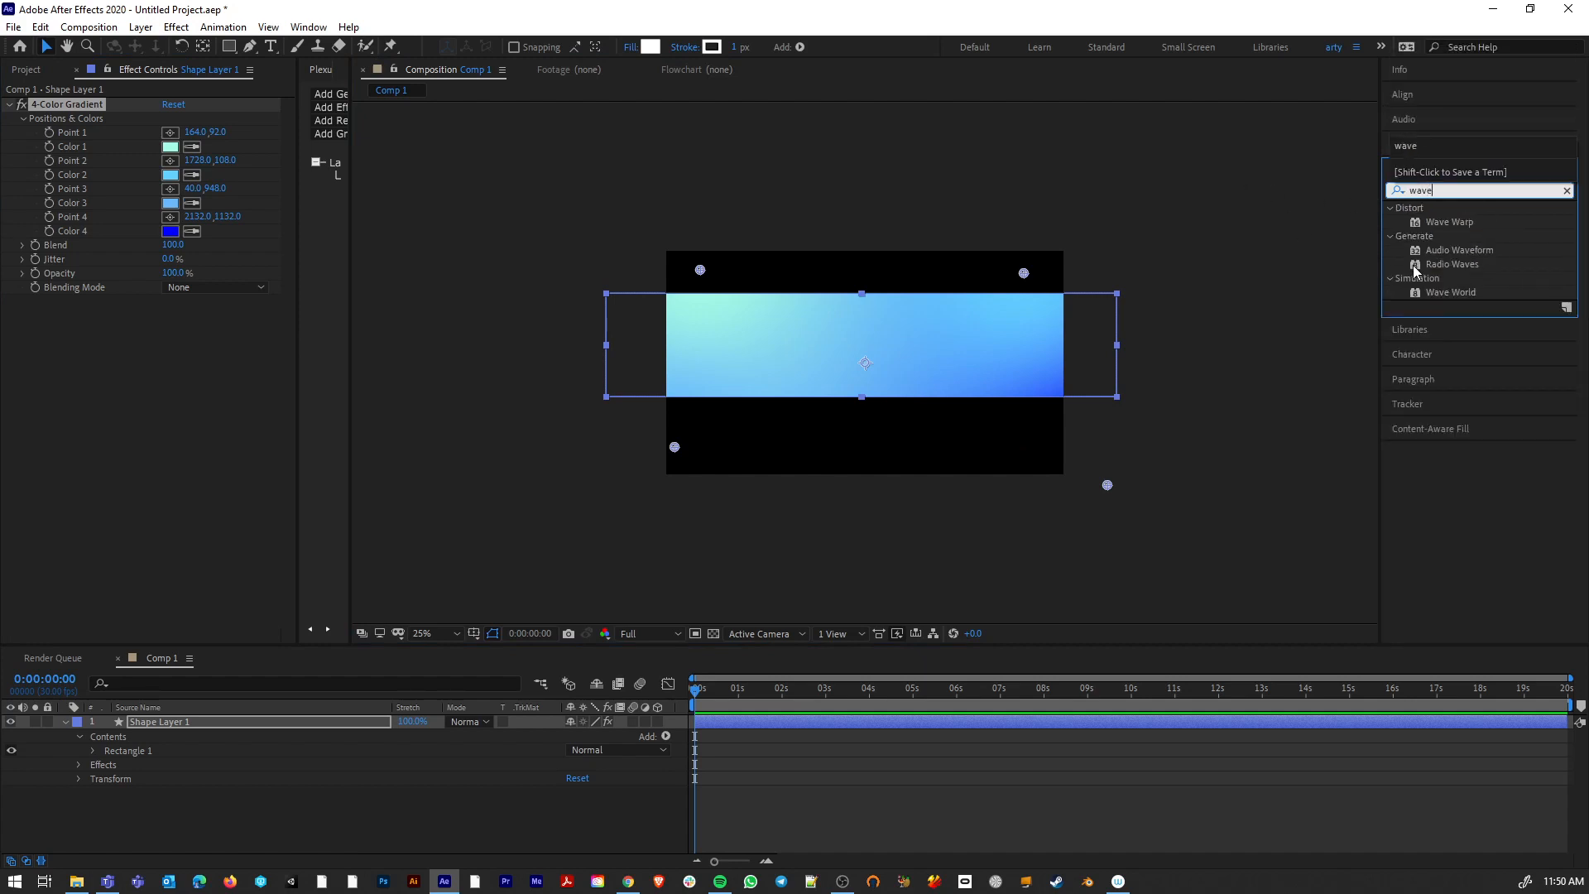
{"action": "double_click", "coordinate": [1420, 222]}
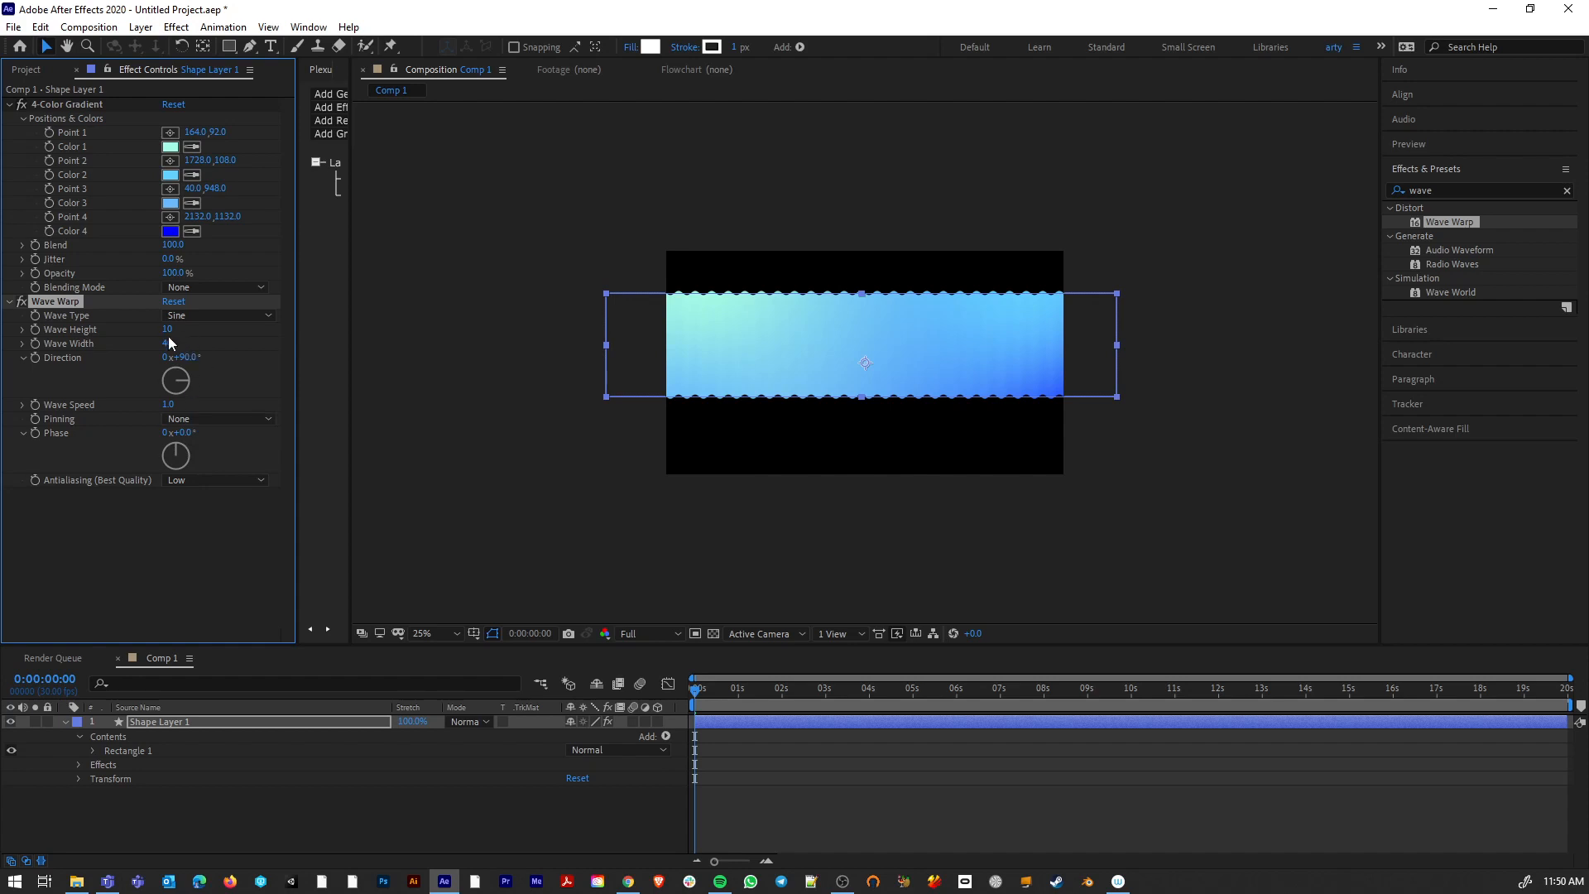
Step: Set the Wave Warp's wave height to 53 and wave width to 430, and preview the wave animation
{"action": "left_click_drag", "start_coordinate": [170, 341], "coordinate": [1518, 428]}
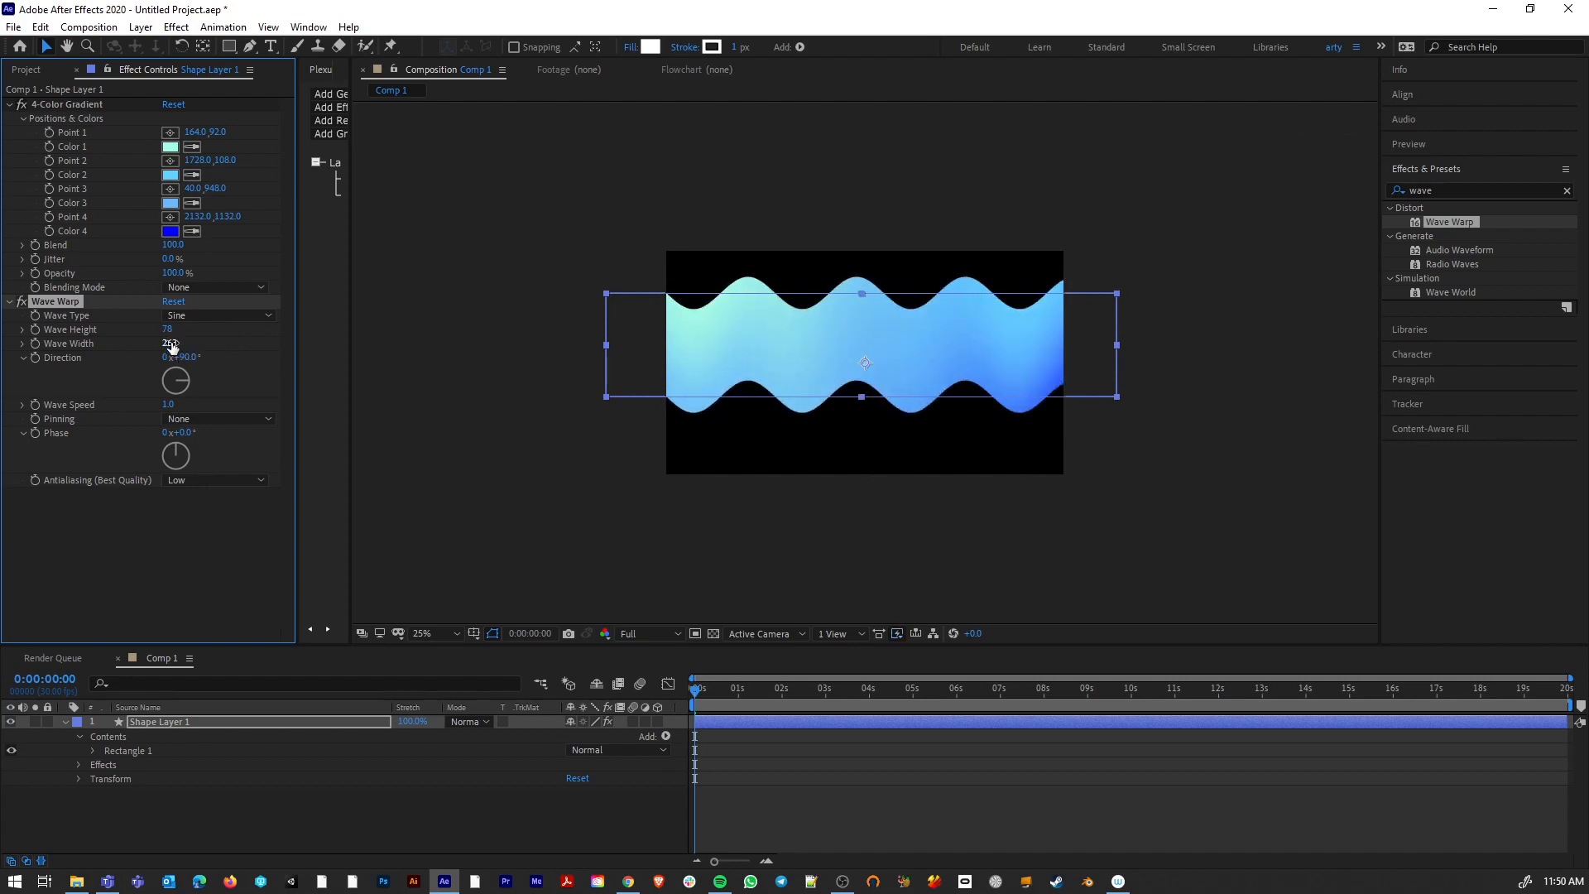
{"action": "left_click_drag", "start_coordinate": [169, 343], "coordinate": [463, 383]}
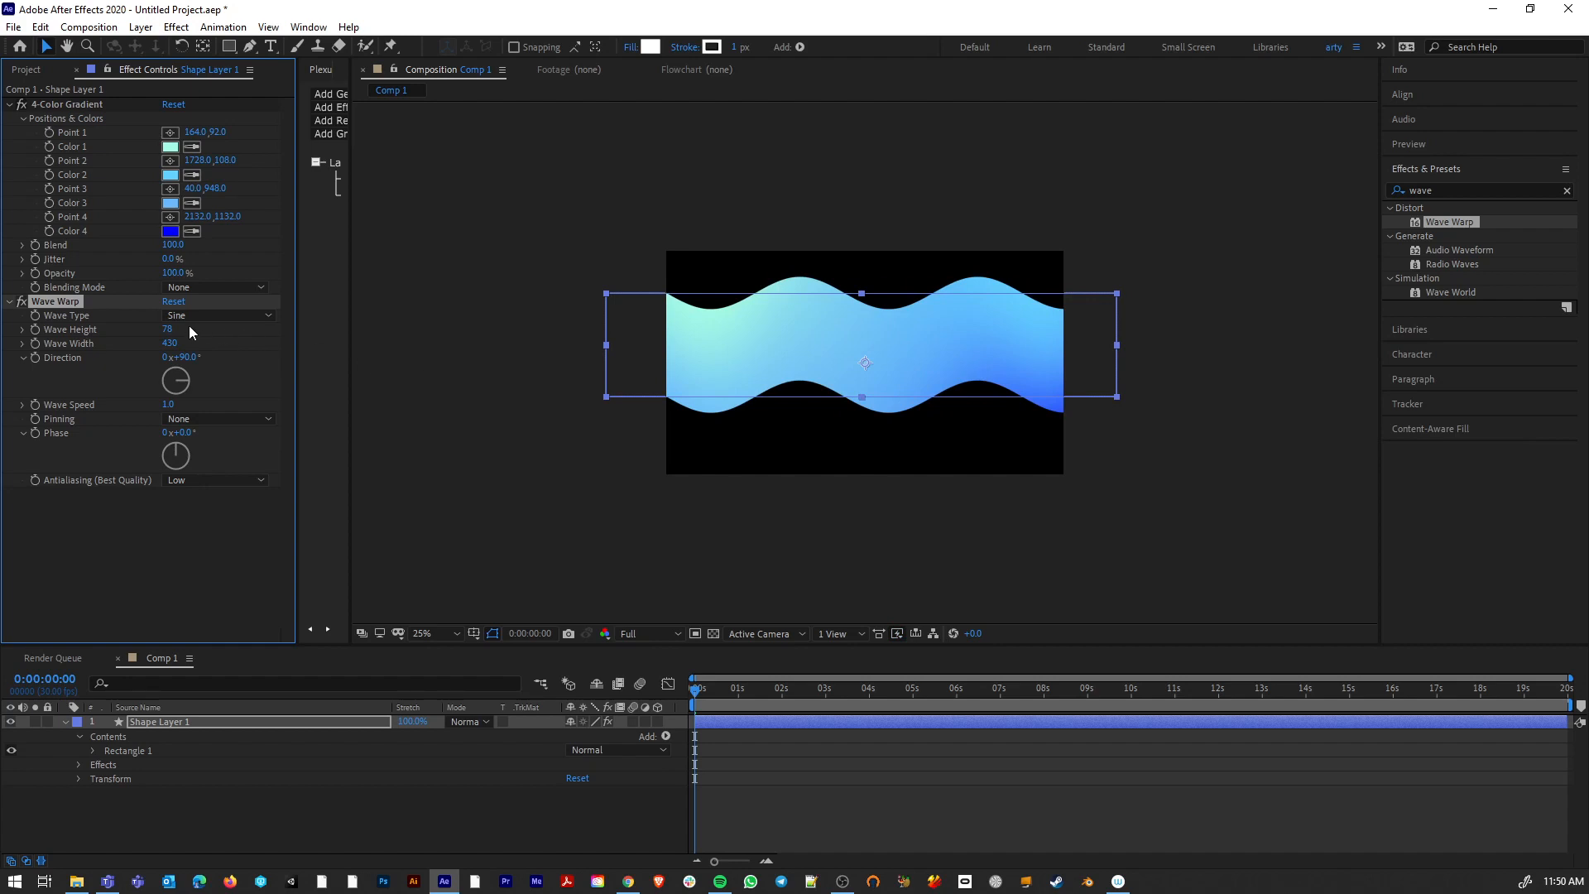
{"action": "left_click_drag", "start_coordinate": [167, 329], "coordinate": [153, 331]}
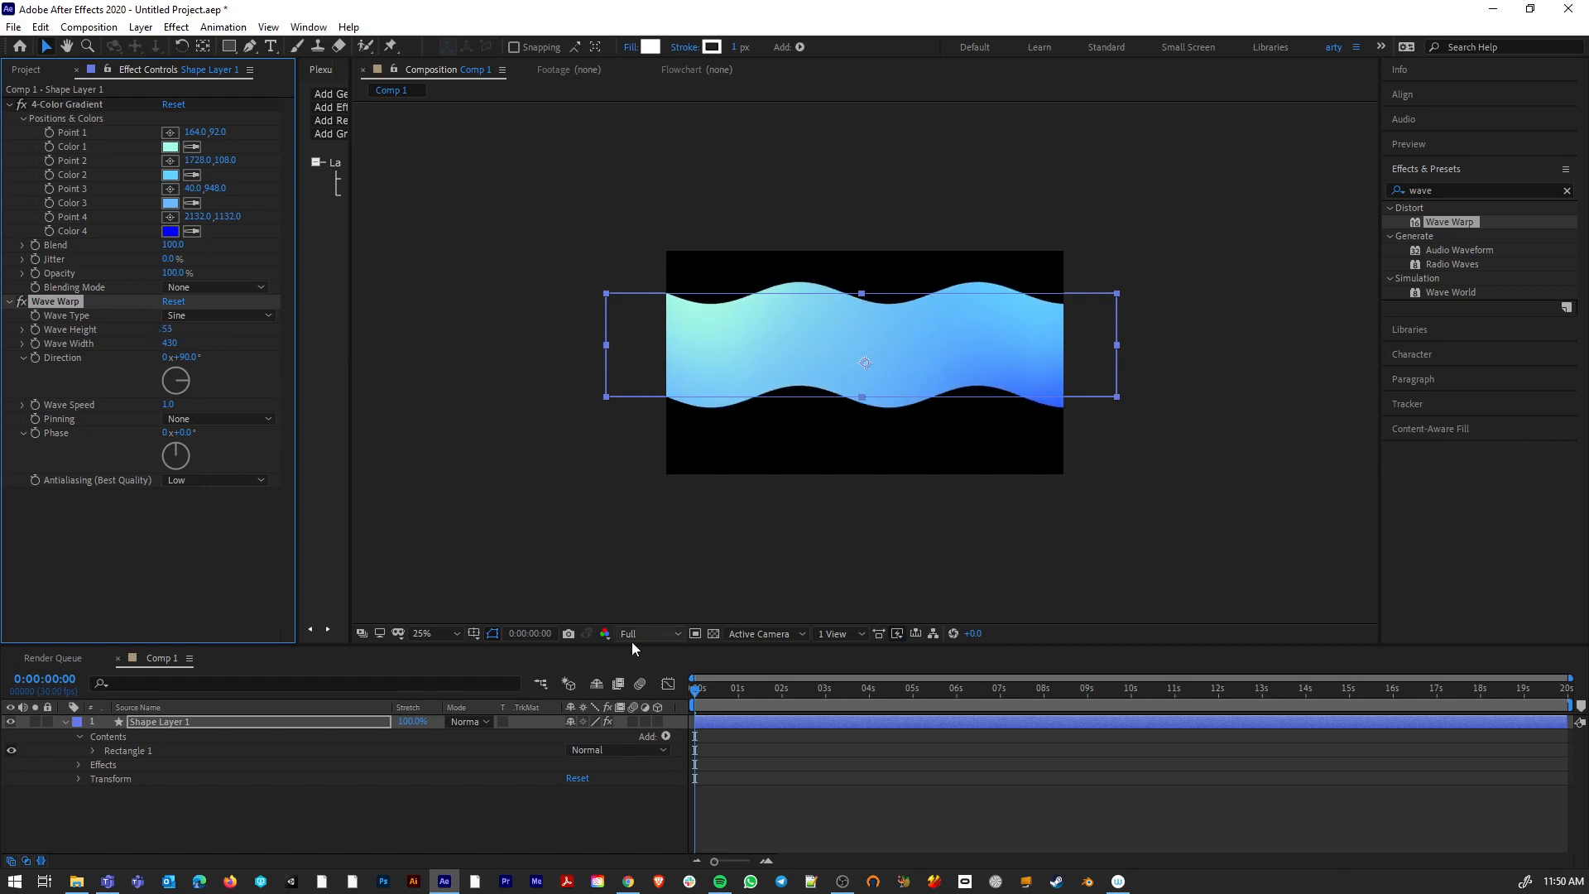
{"action": "key", "text": "space"}
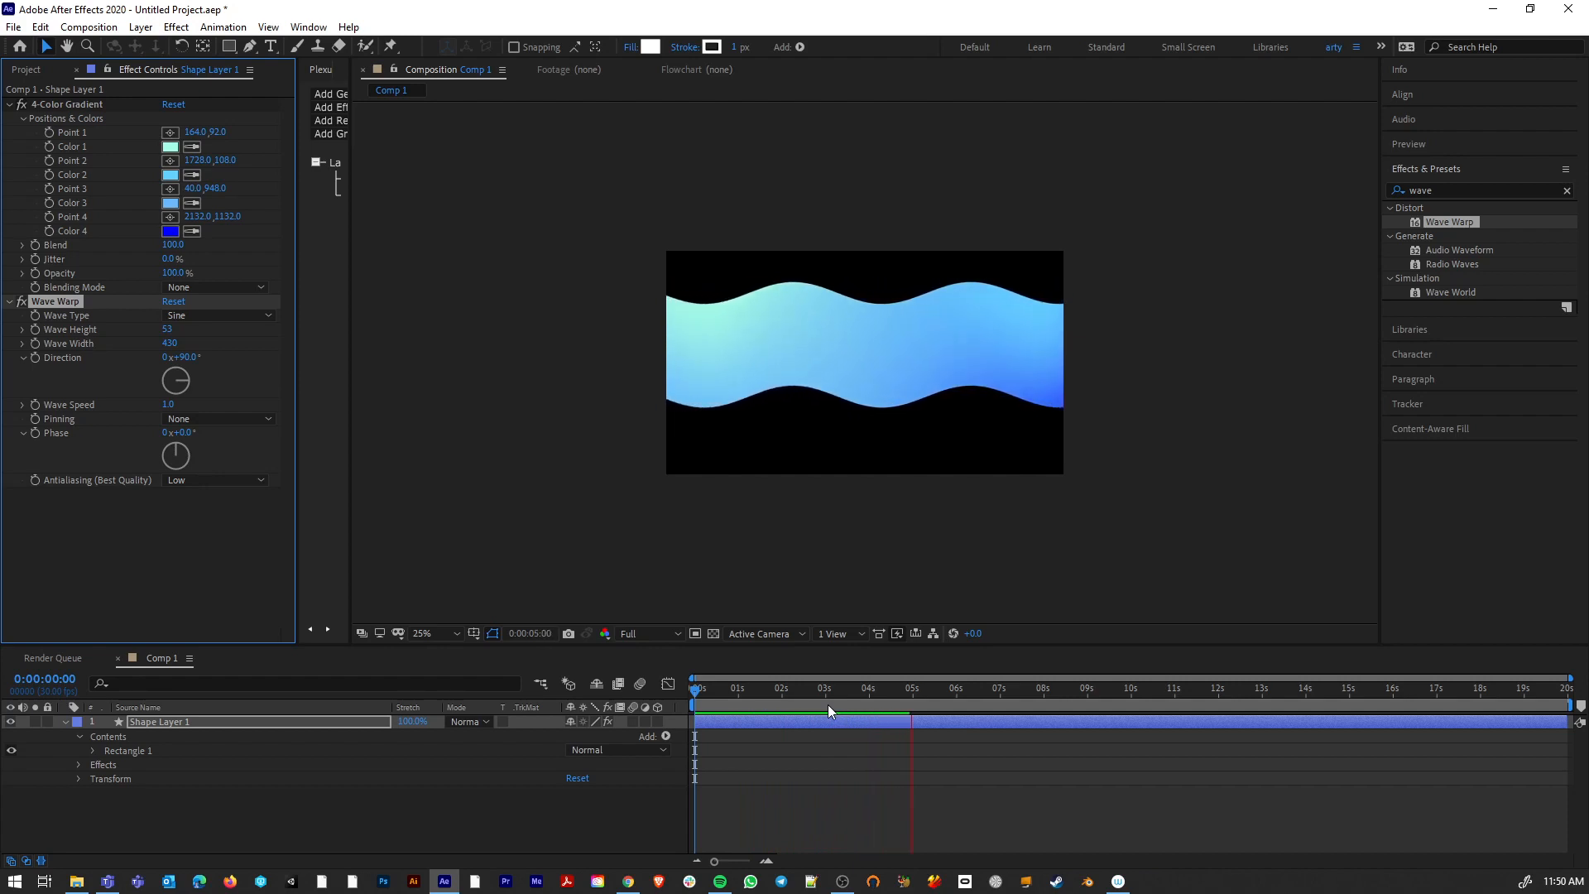
{"action": "key", "text": "space"}
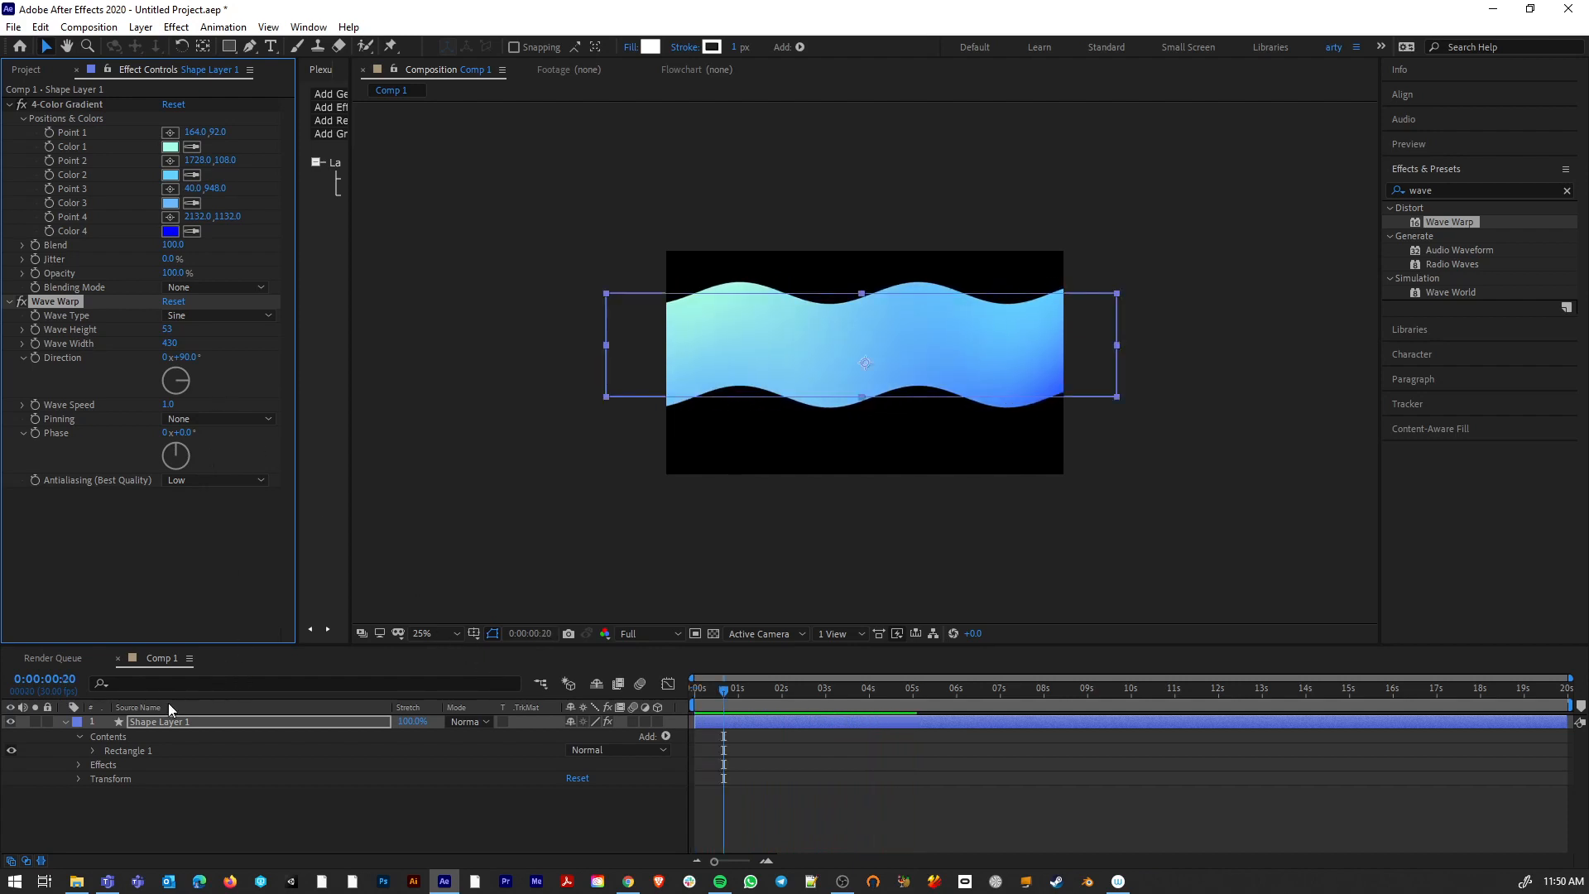
Step: Duplicate the wave layer and place the copy lower in the frame, beneath the original in the layer order
{"action": "left_click", "coordinate": [66, 721]}
{"action": "left_click", "coordinate": [151, 757]}
{"action": "left_click", "coordinate": [156, 720]}
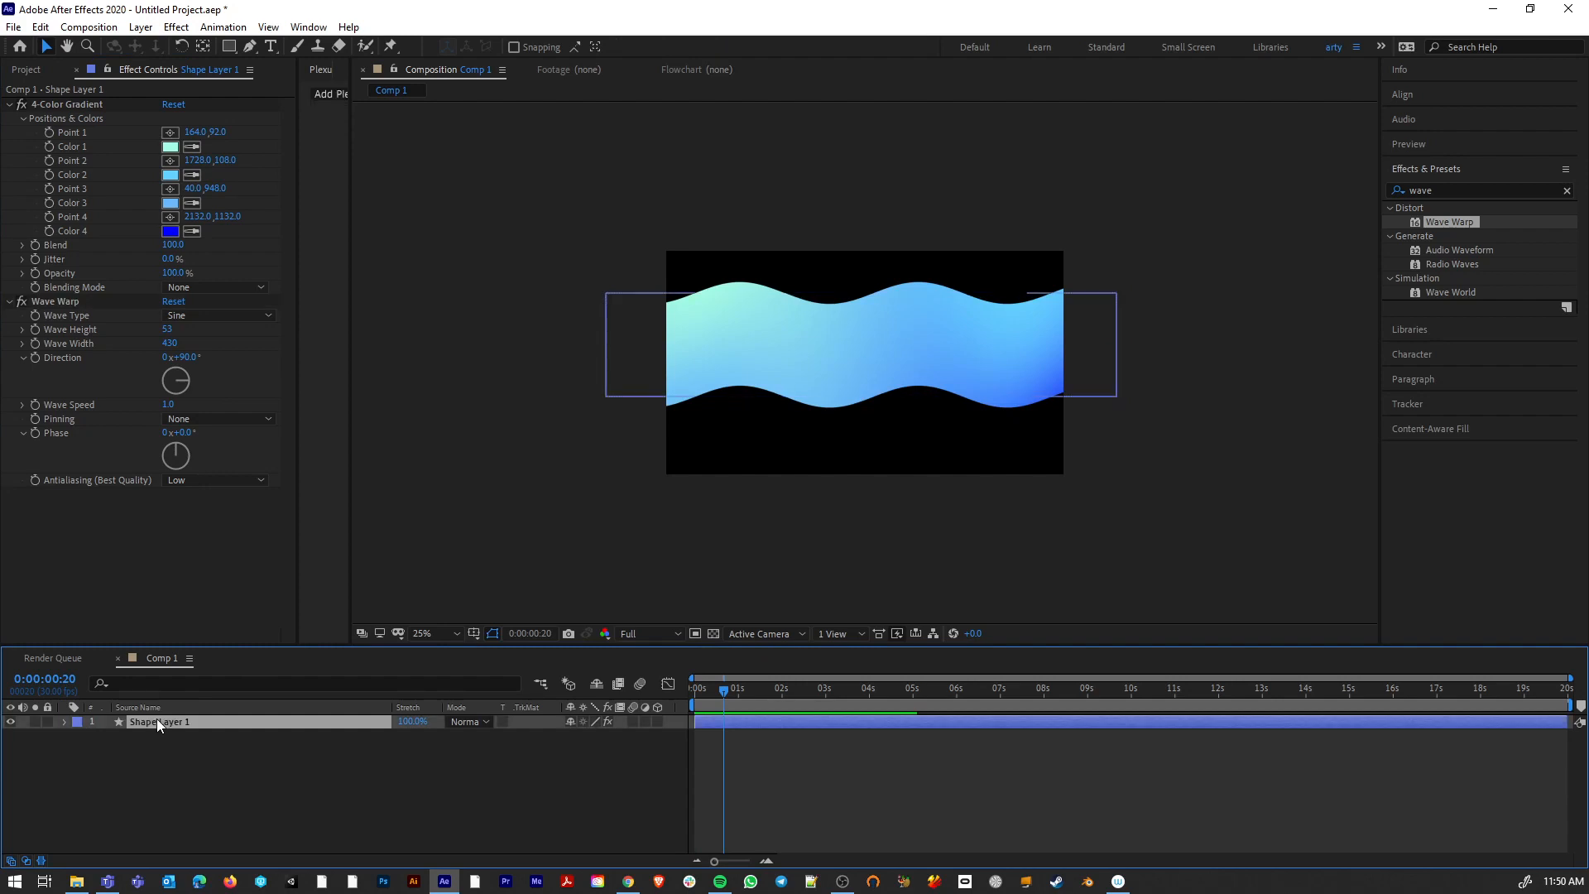
{"action": "key", "text": "ctrl+d"}
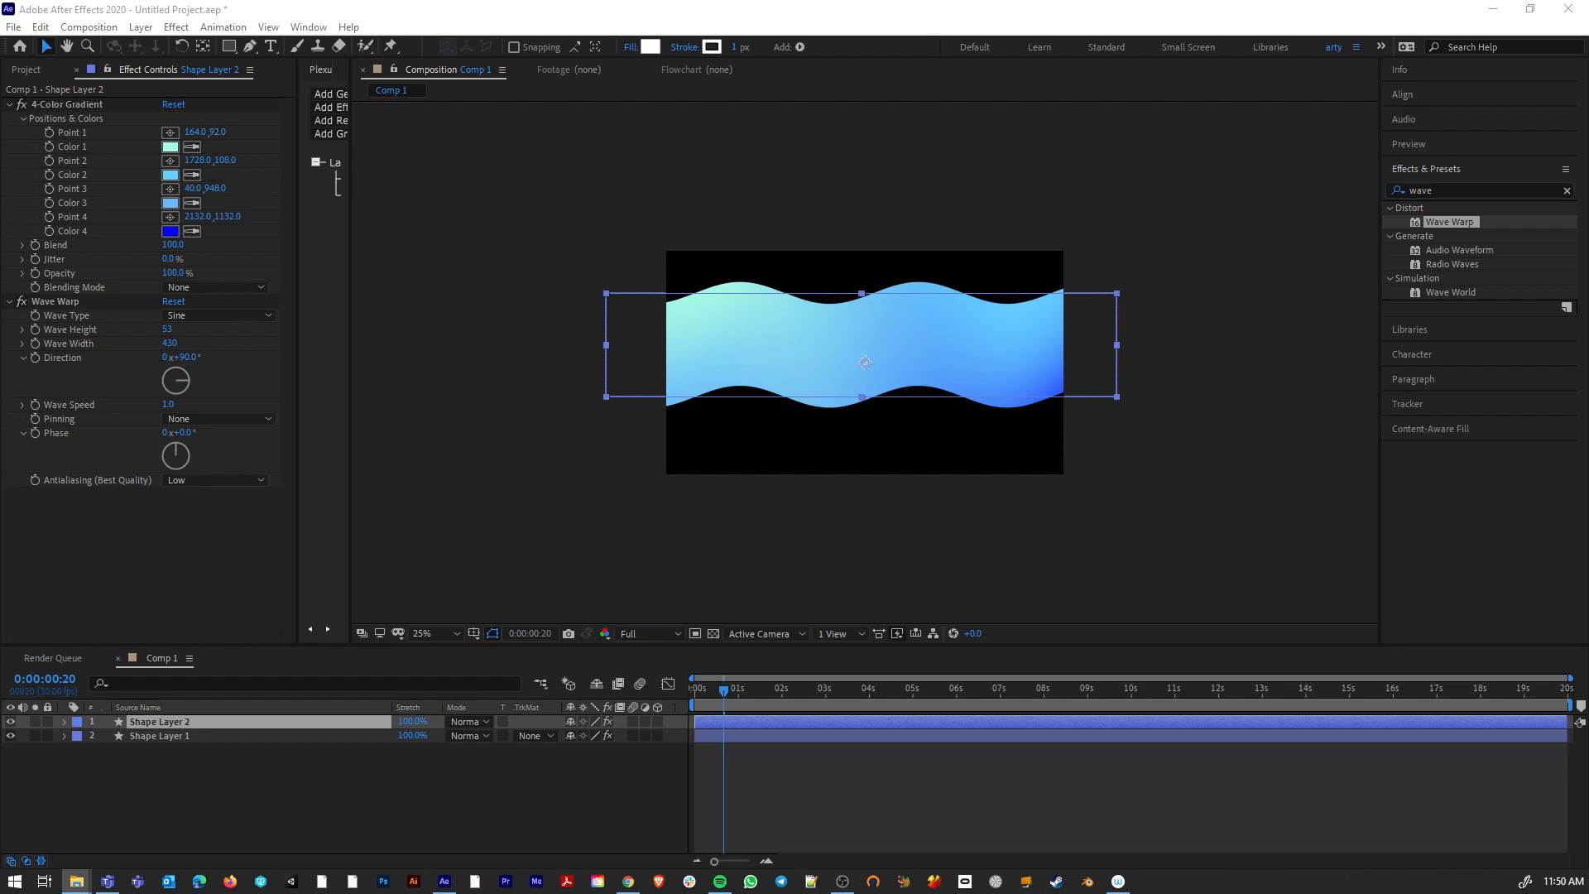
{"action": "left_click", "coordinate": [493, 808]}
{"action": "left_click", "coordinate": [146, 721]}
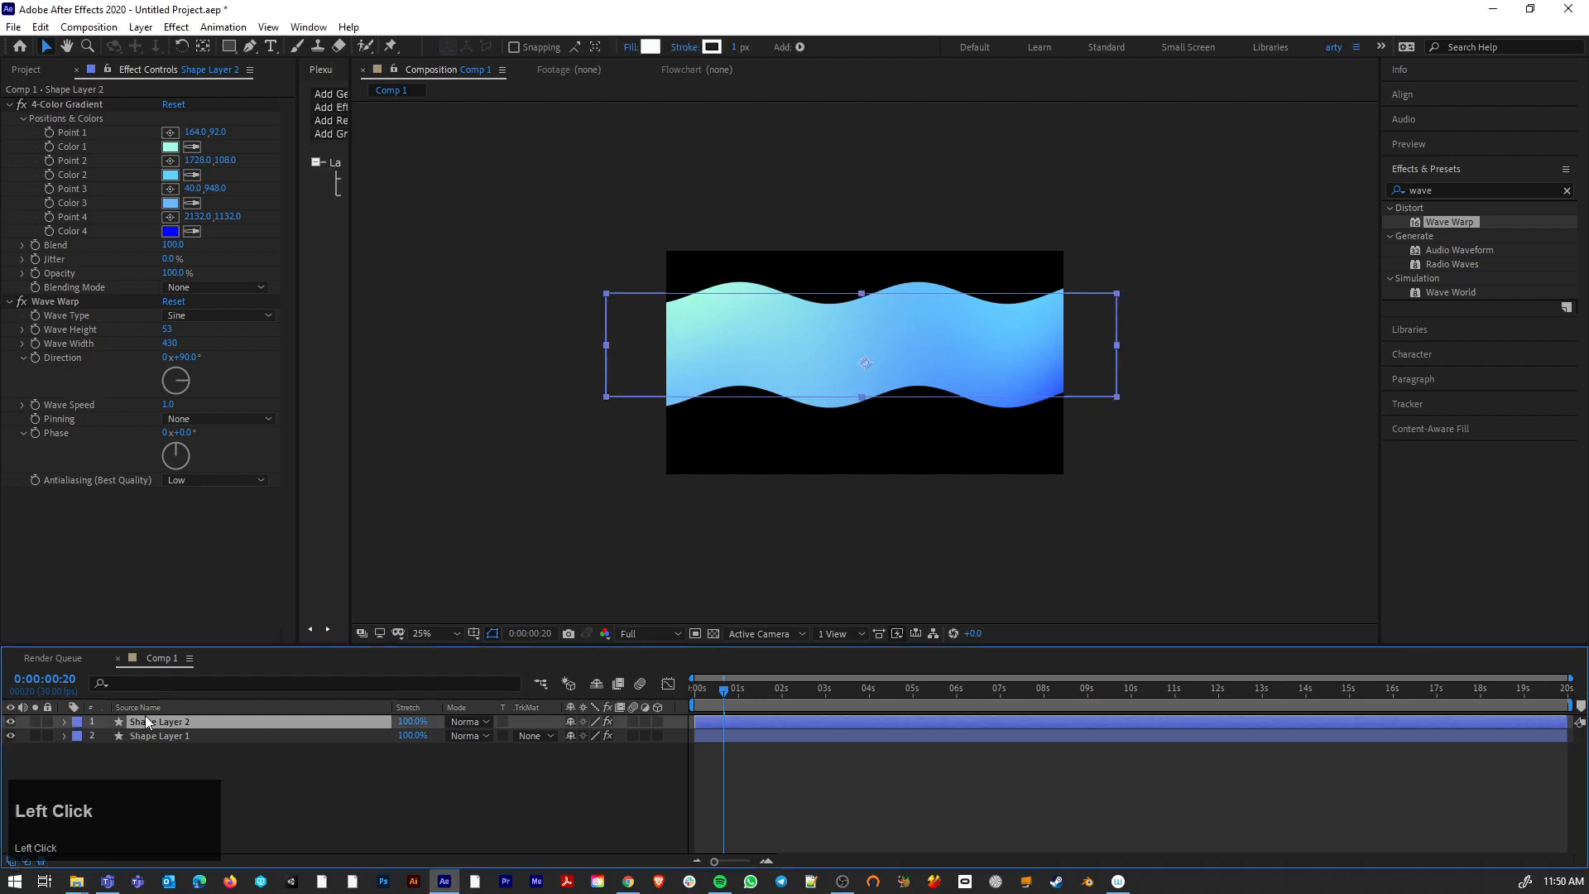
{"action": "left_click_drag", "start_coordinate": [818, 331], "coordinate": [797, 408]}
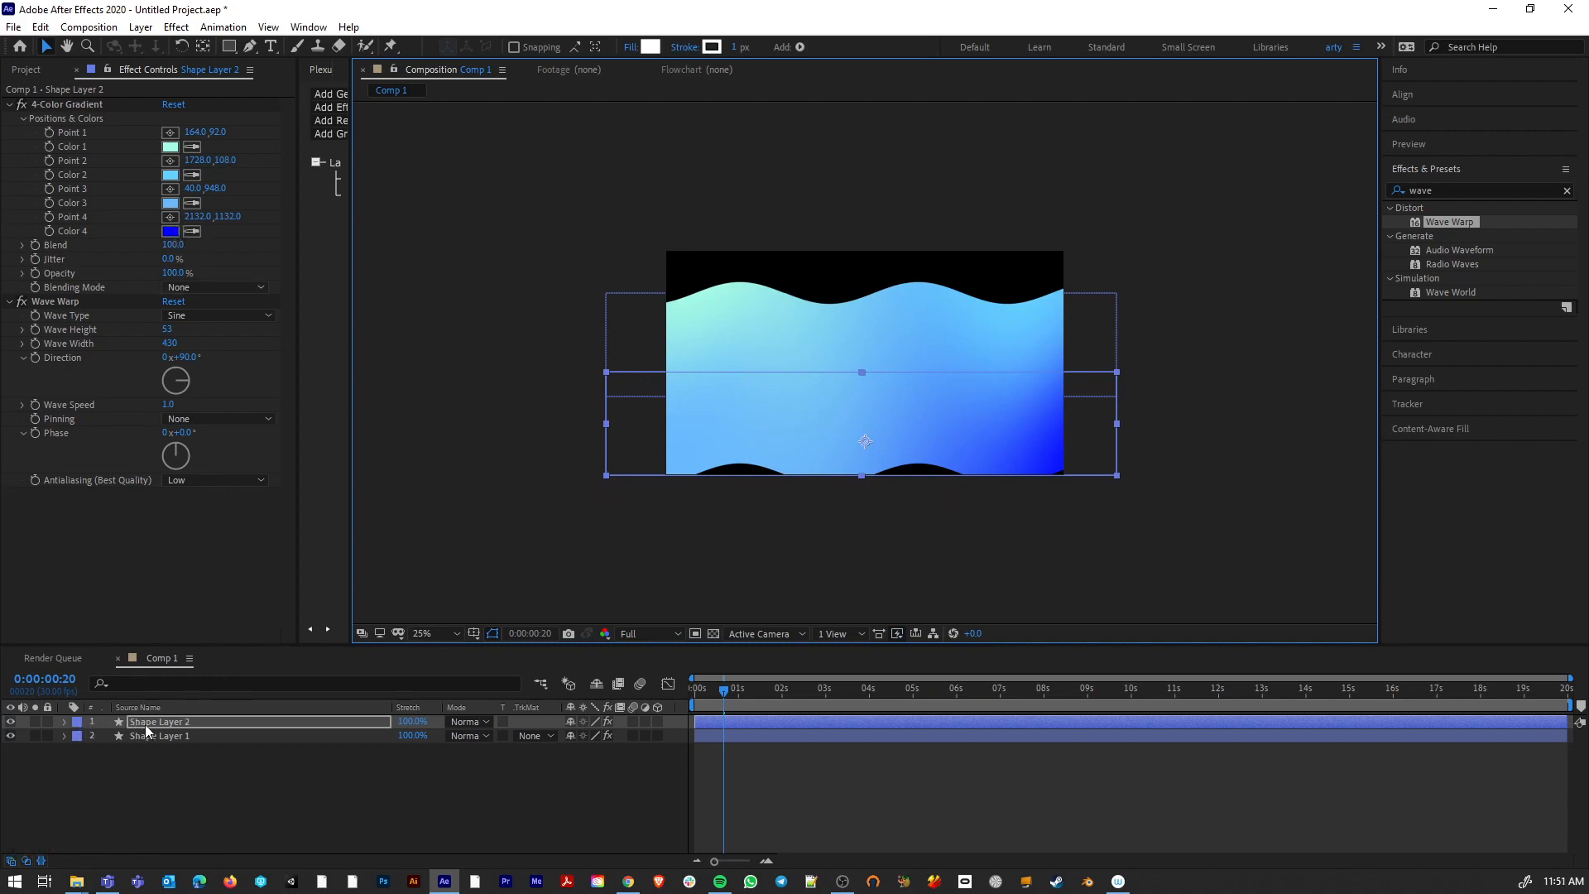
{"action": "left_click_drag", "start_coordinate": [146, 723], "coordinate": [146, 746]}
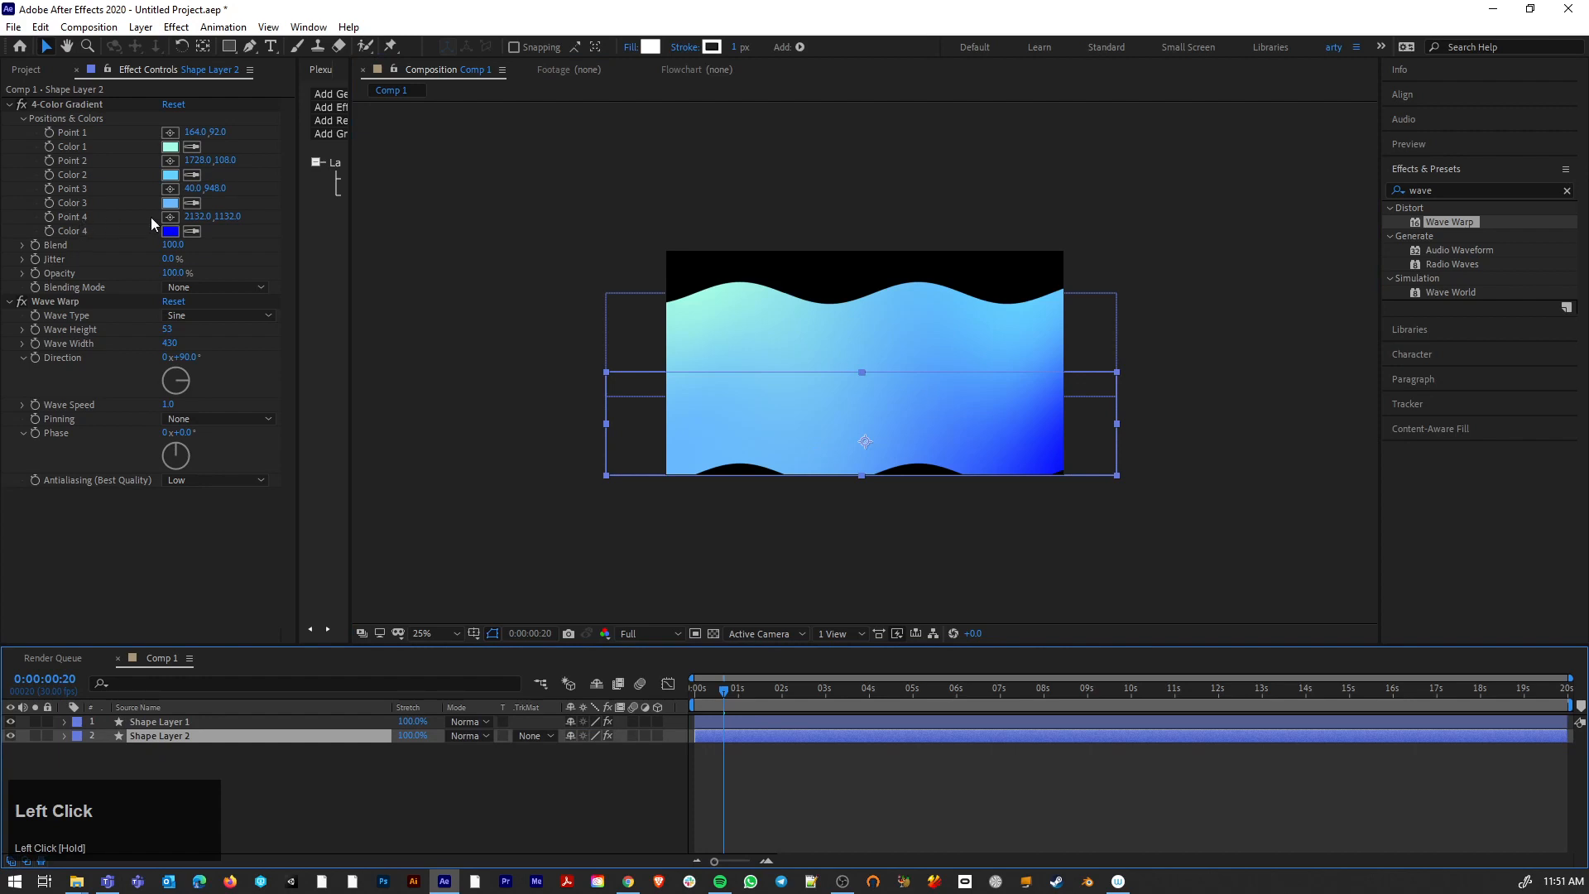
Step: Move the copy's gradient Point 1 to about -28, 724, Point 2 to 1802, 536, Point 3 to 3, 1544 and Point 4 to 2346, 1132
{"action": "left_click_drag", "start_coordinate": [187, 216], "coordinate": [366, 231]}
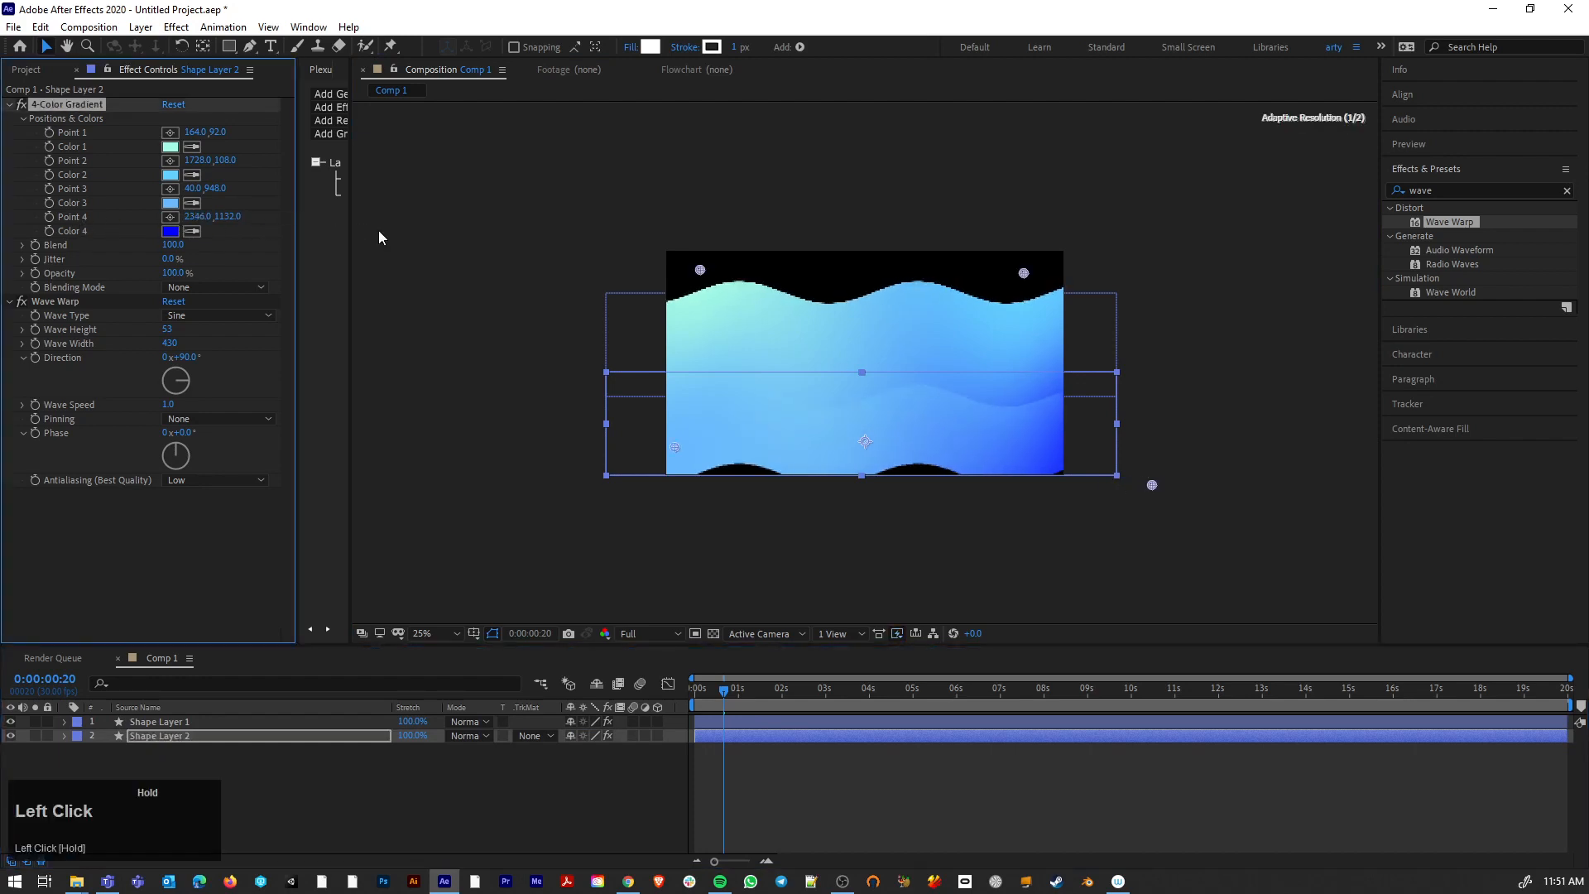
{"action": "left_click_drag", "start_coordinate": [204, 189], "coordinate": [229, 196]}
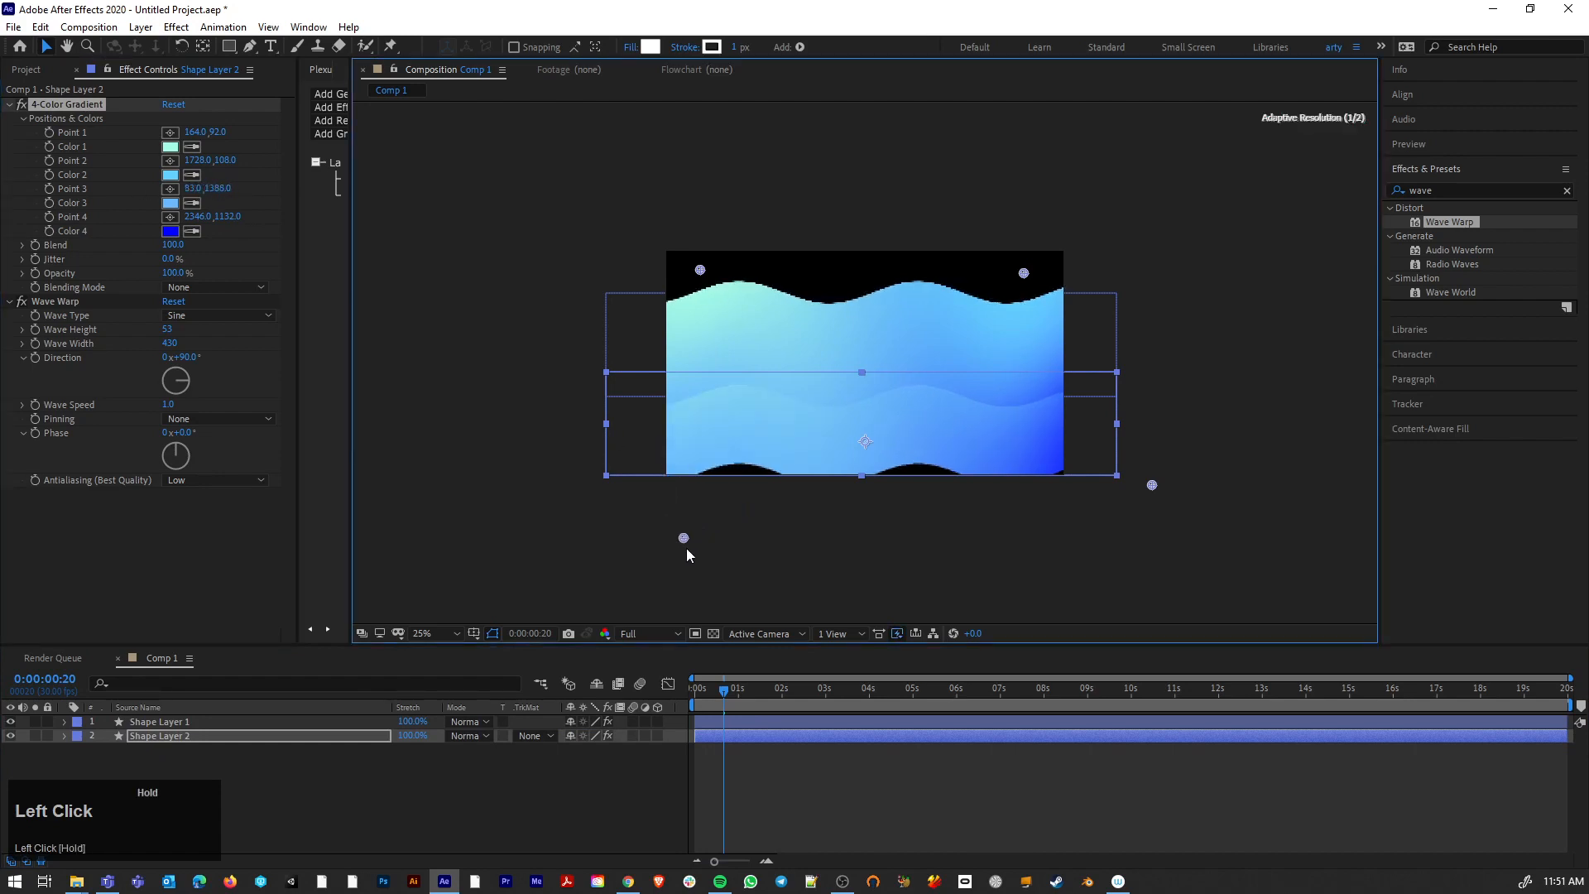
{"action": "left_click_drag", "start_coordinate": [676, 583], "coordinate": [671, 574]}
{"action": "left_click_drag", "start_coordinate": [704, 275], "coordinate": [662, 401]}
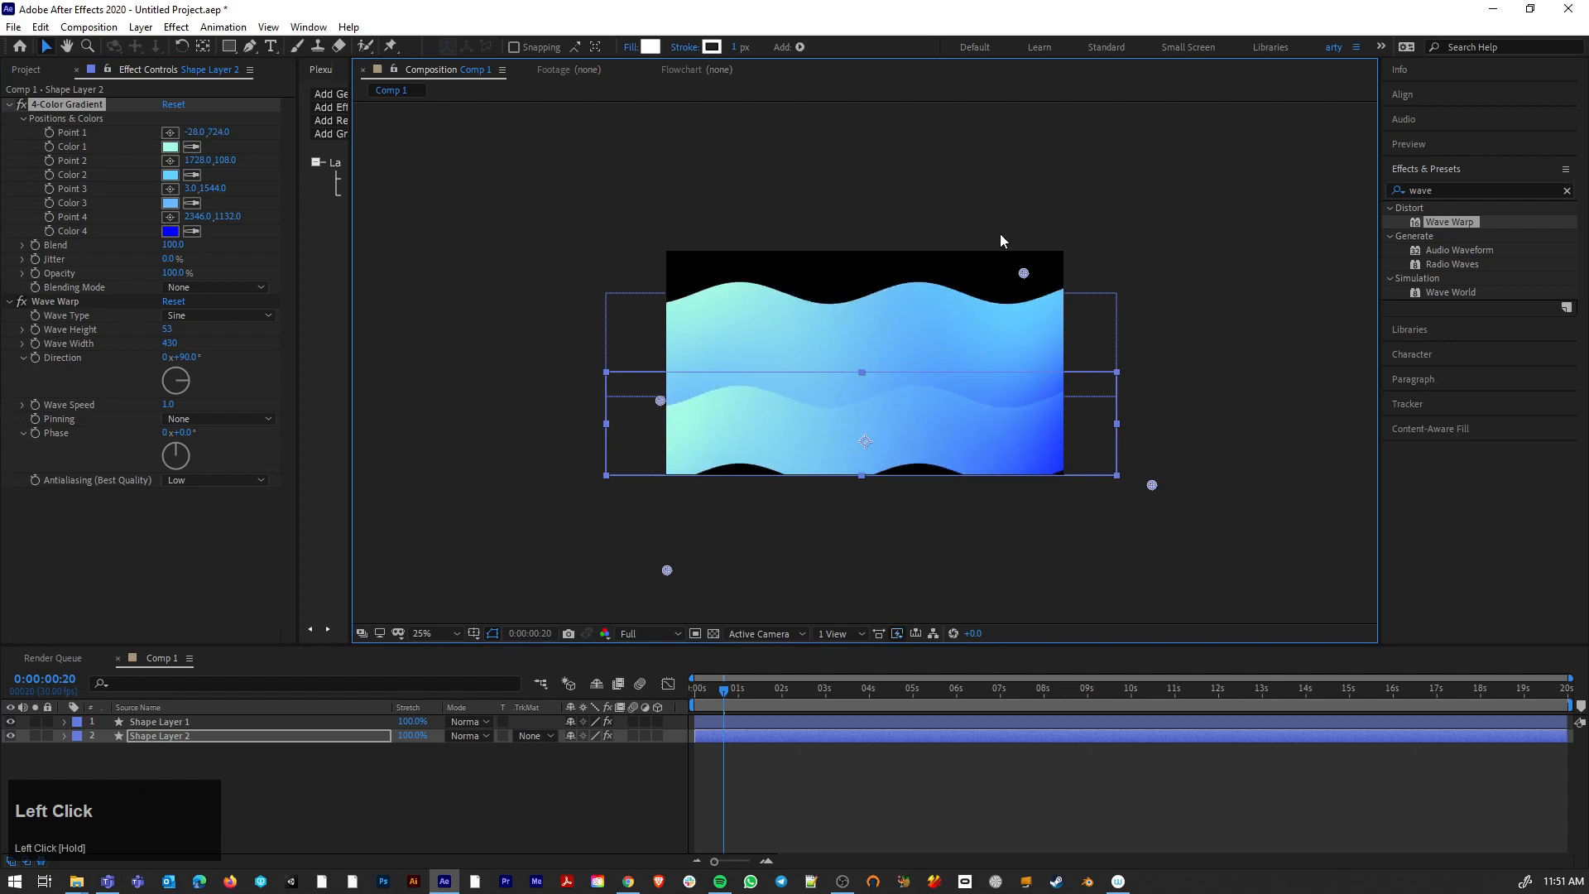
{"action": "mouse_move", "coordinate": [1024, 273]}
{"action": "left_mouse_down"}
{"action": "mouse_move", "coordinate": [1044, 356]}
{"action": "mouse_move", "coordinate": [1041, 296]}
{"action": "left_mouse_up"}
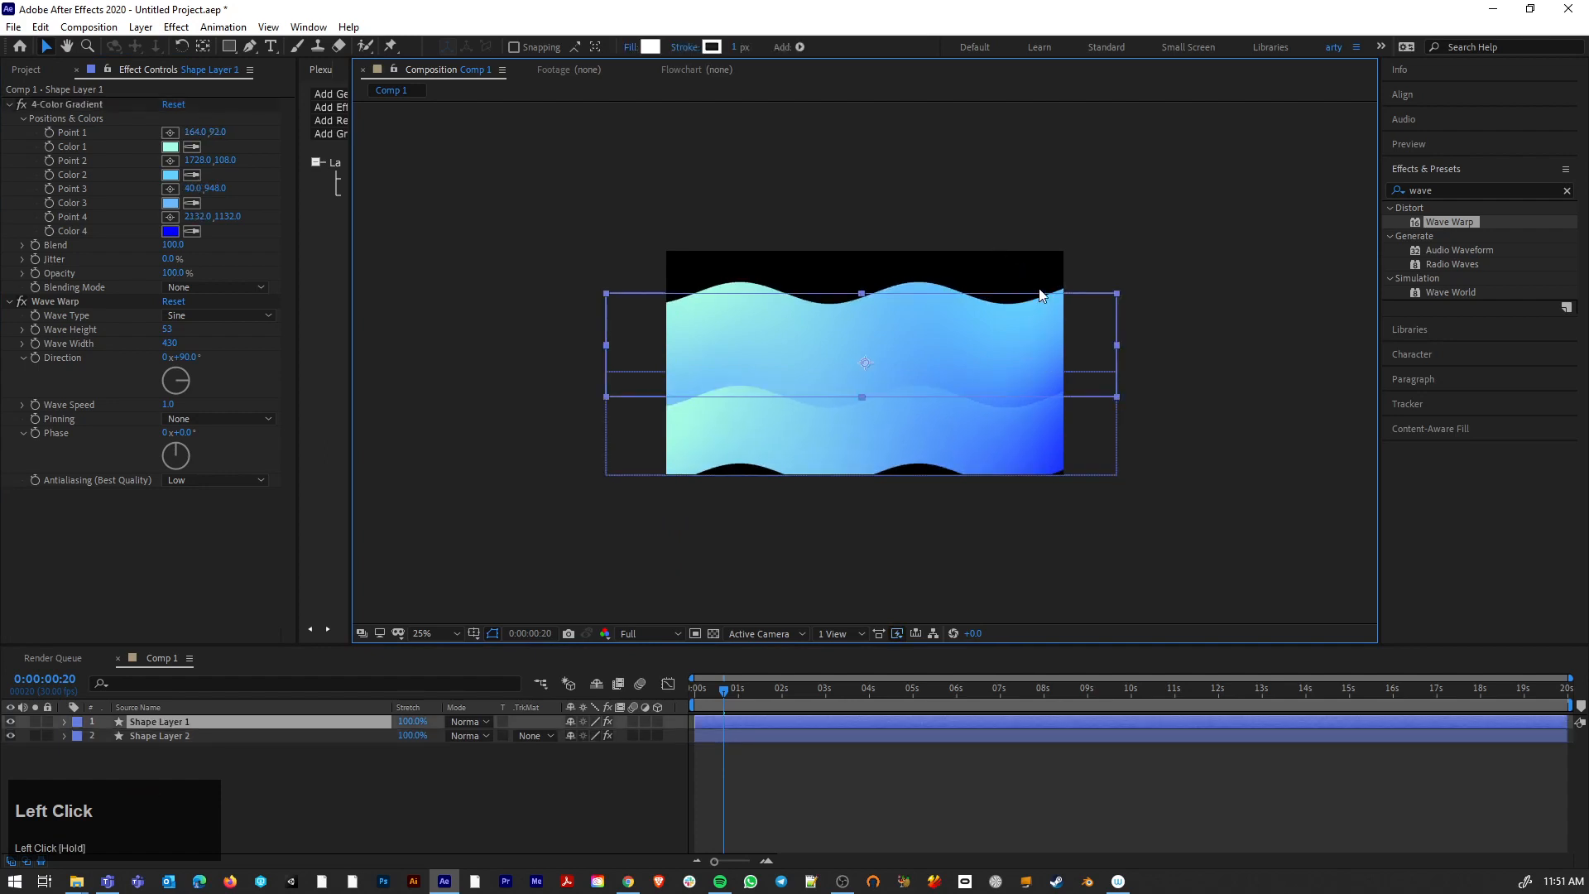
{"action": "left_click", "coordinate": [642, 403]}
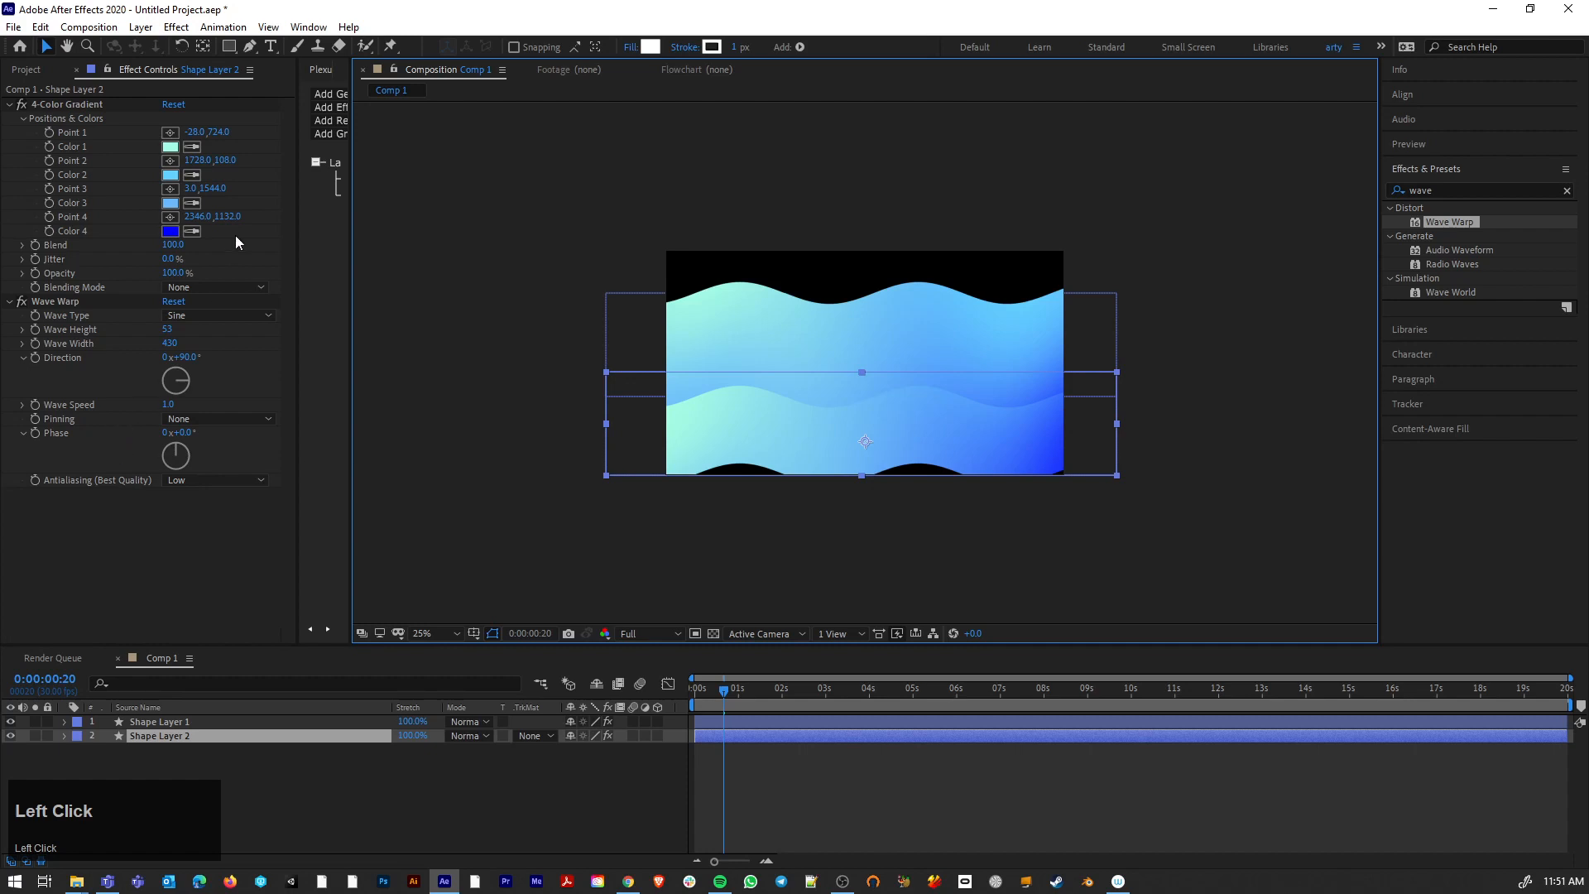
{"action": "left_click_drag", "start_coordinate": [197, 161], "coordinate": [308, 166]}
{"action": "left_click_drag", "start_coordinate": [1043, 274], "coordinate": [1040, 361]}
Step: Reposition the second wave over the lower part of the frame and stack its layer in front of the original wave
{"action": "left_click_drag", "start_coordinate": [786, 447], "coordinate": [782, 420]}
{"action": "key", "text": "z"}
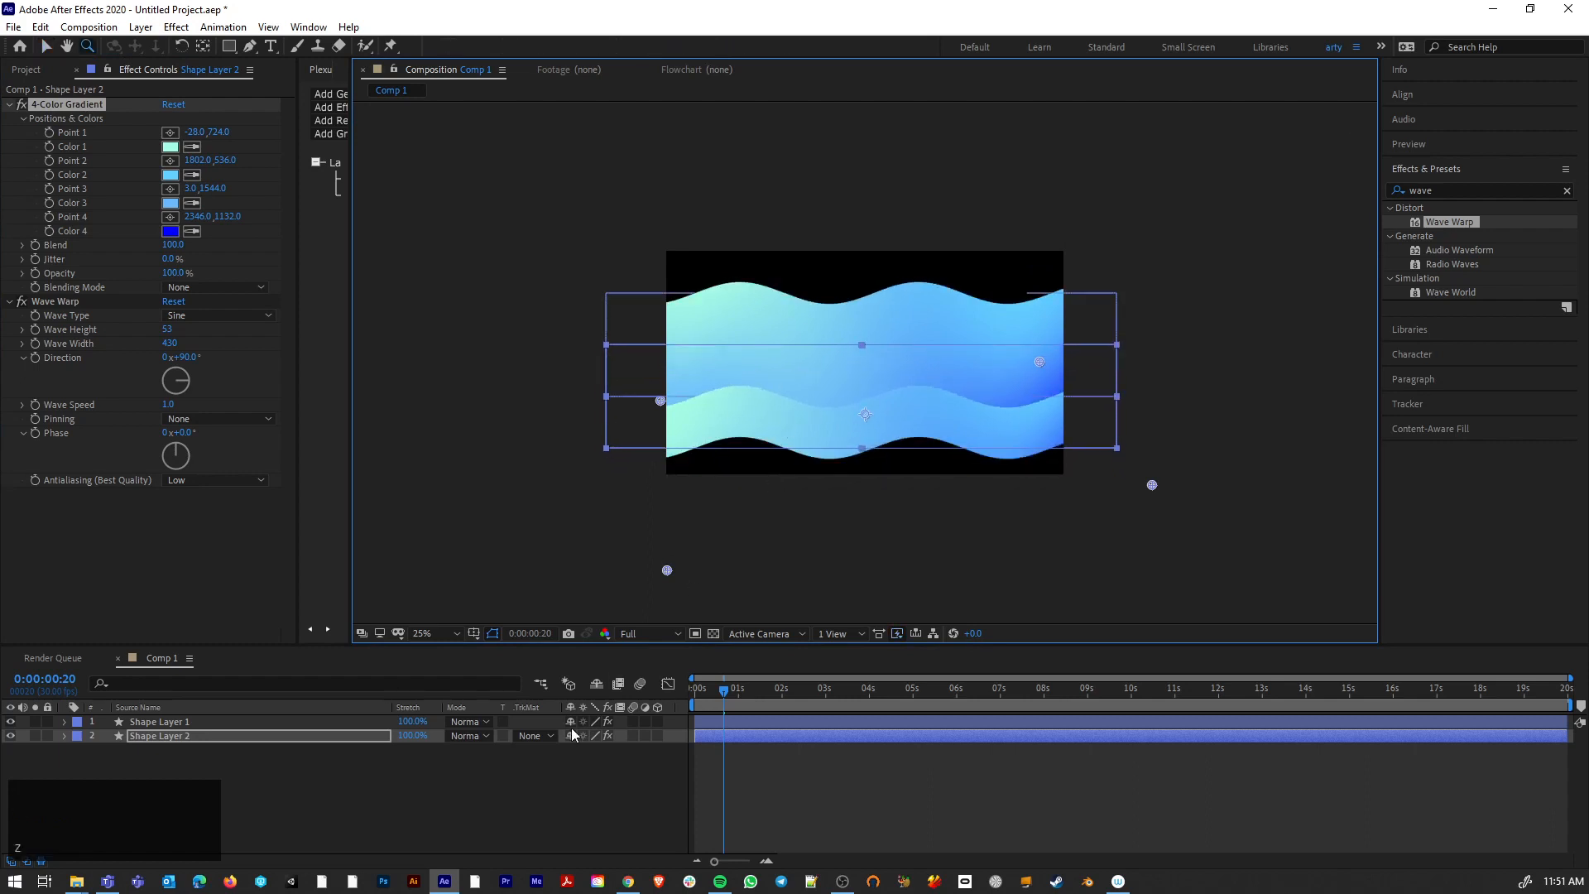
{"action": "left_click", "coordinate": [211, 777]}
{"action": "left_click", "coordinate": [162, 737]}
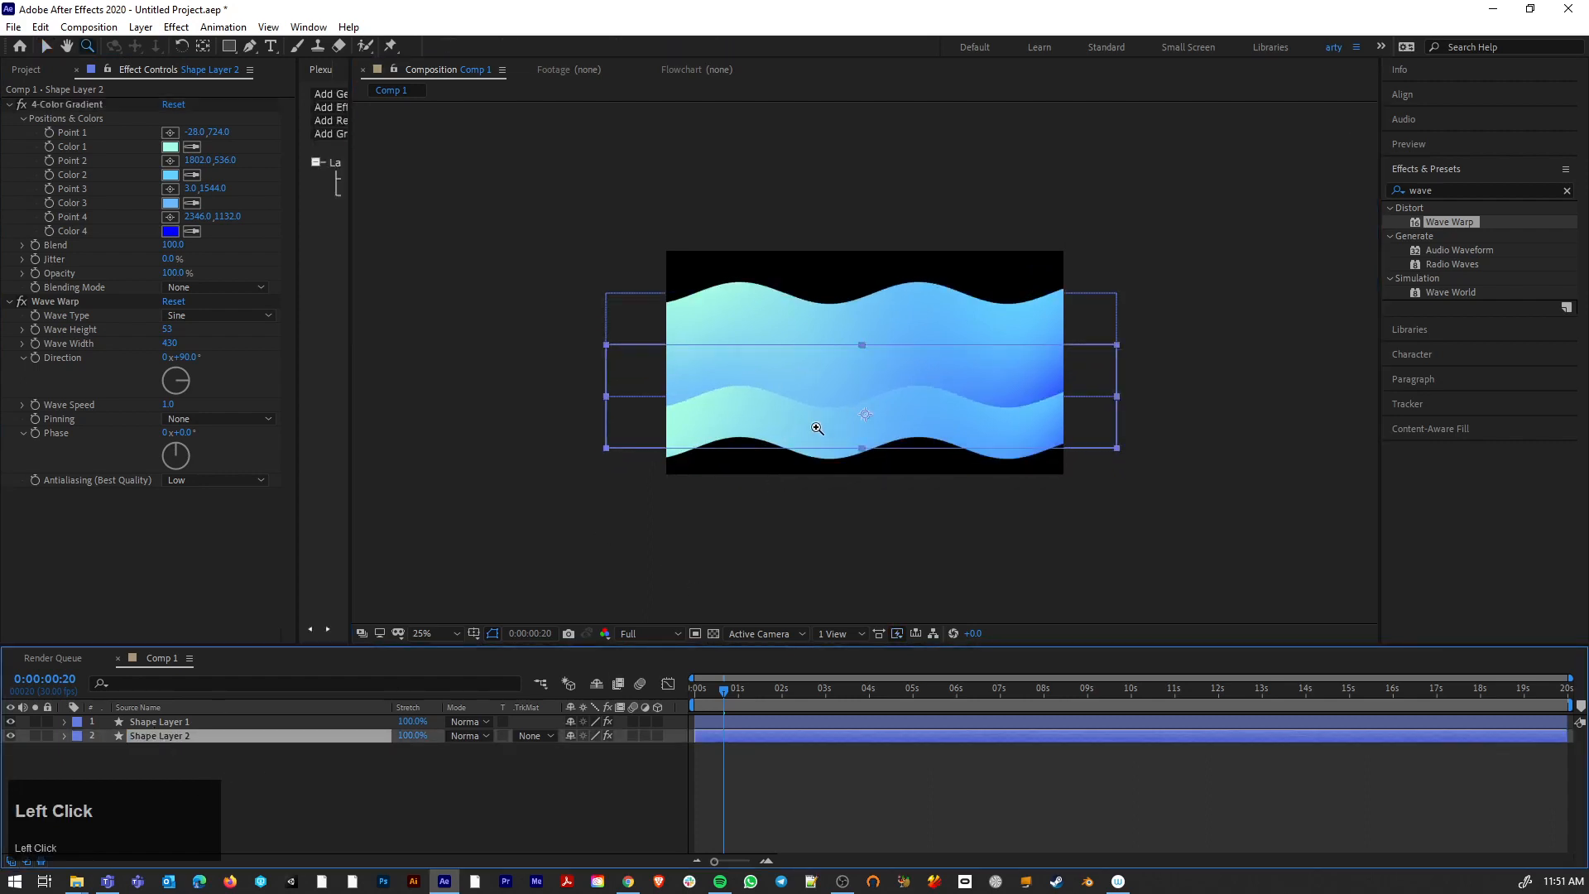
{"action": "left_click", "coordinate": [47, 46]}
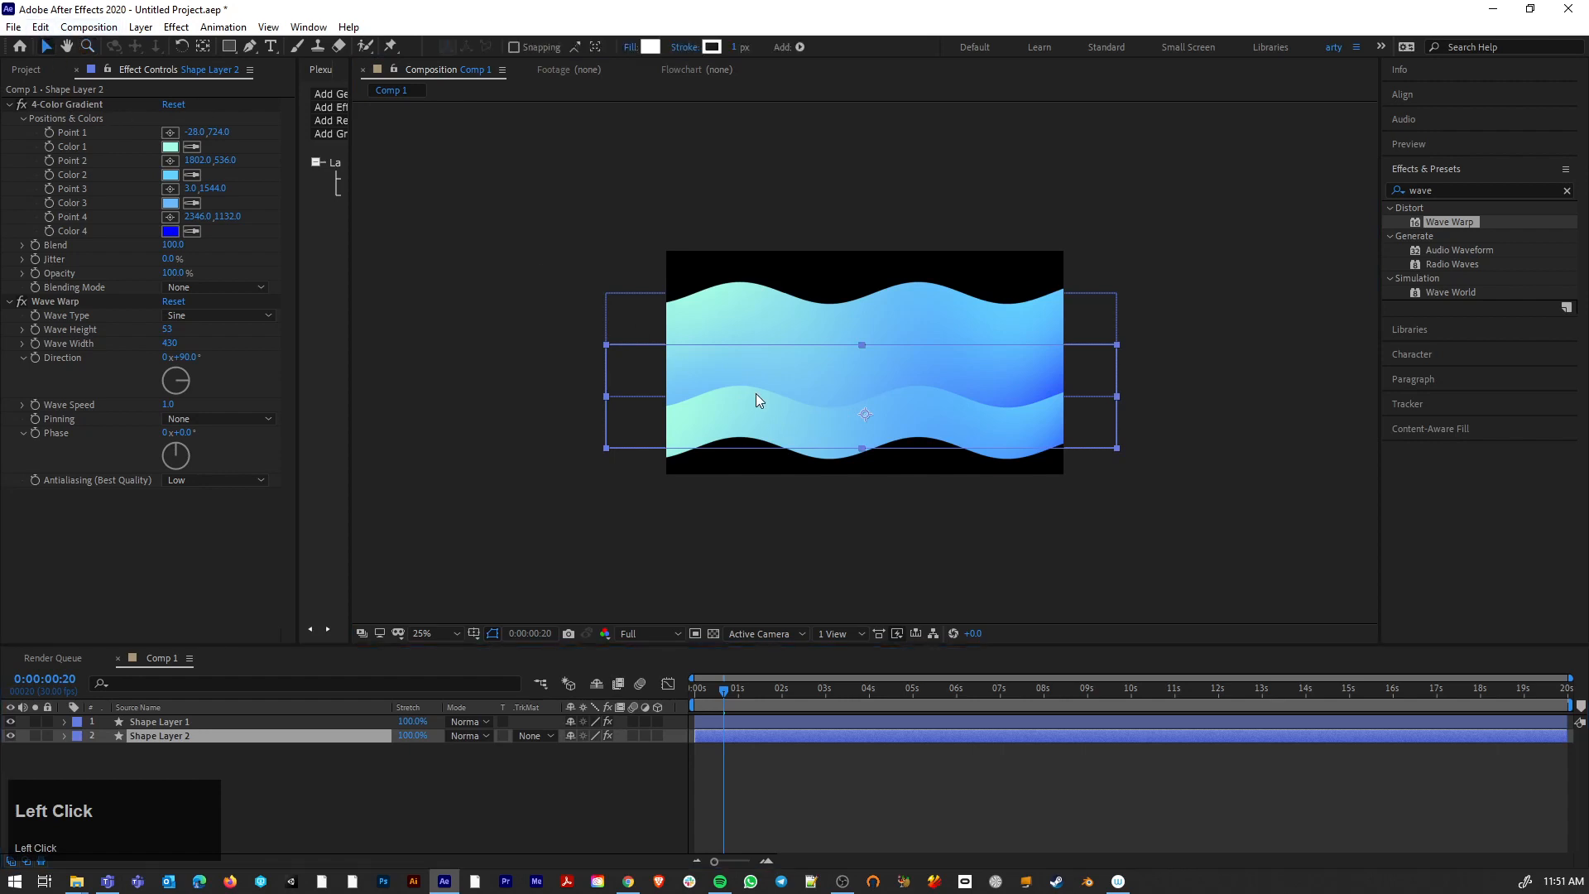
{"action": "left_click_drag", "start_coordinate": [747, 406], "coordinate": [772, 425]}
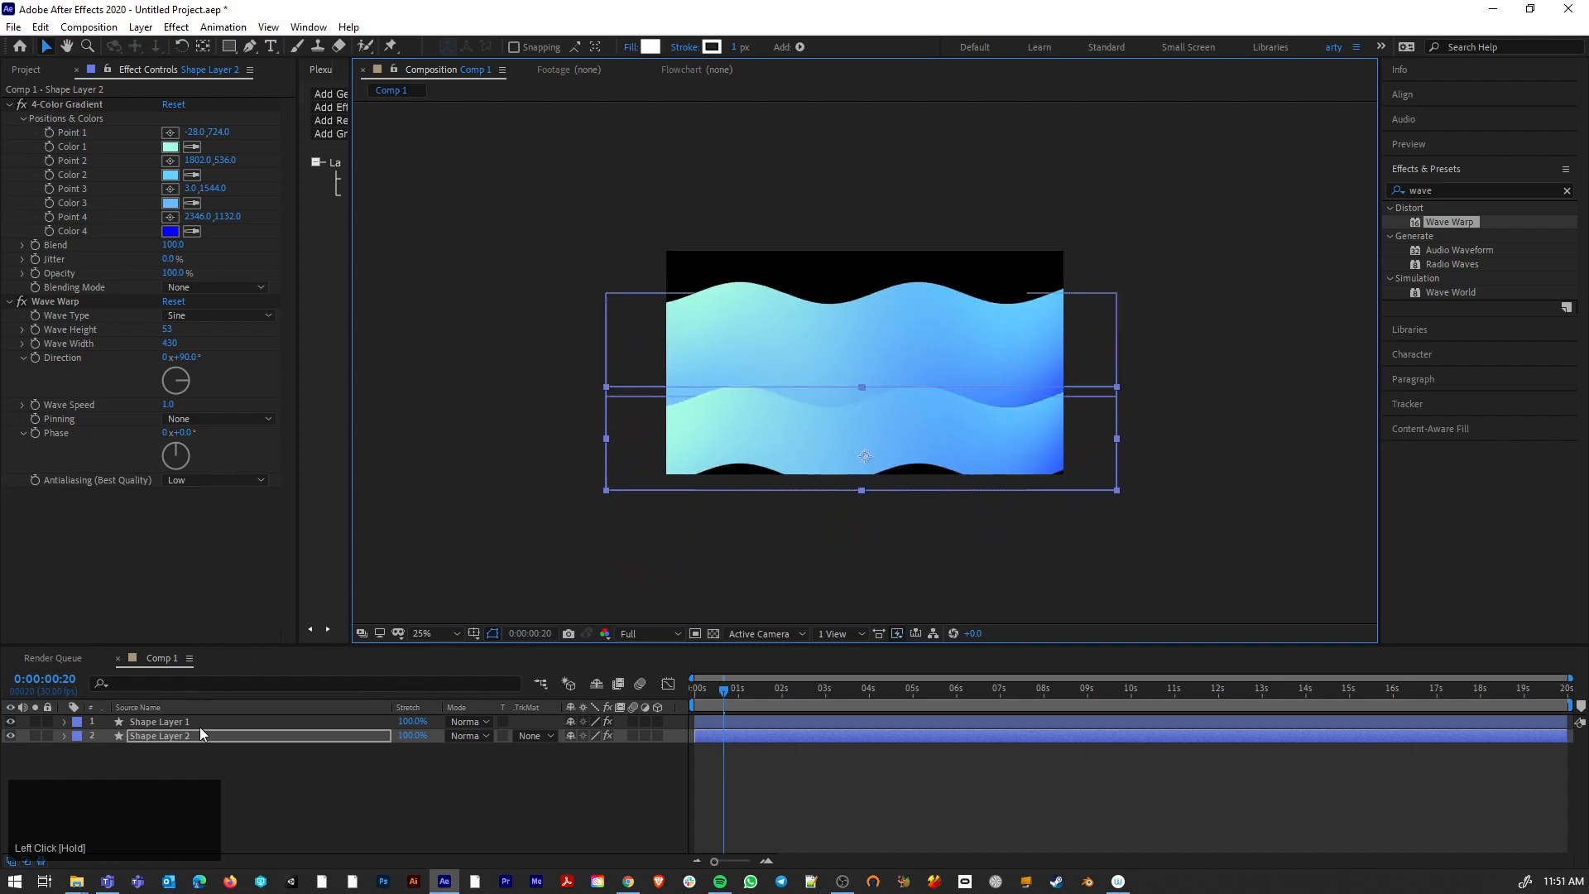
{"action": "left_click_drag", "start_coordinate": [199, 732], "coordinate": [199, 715]}
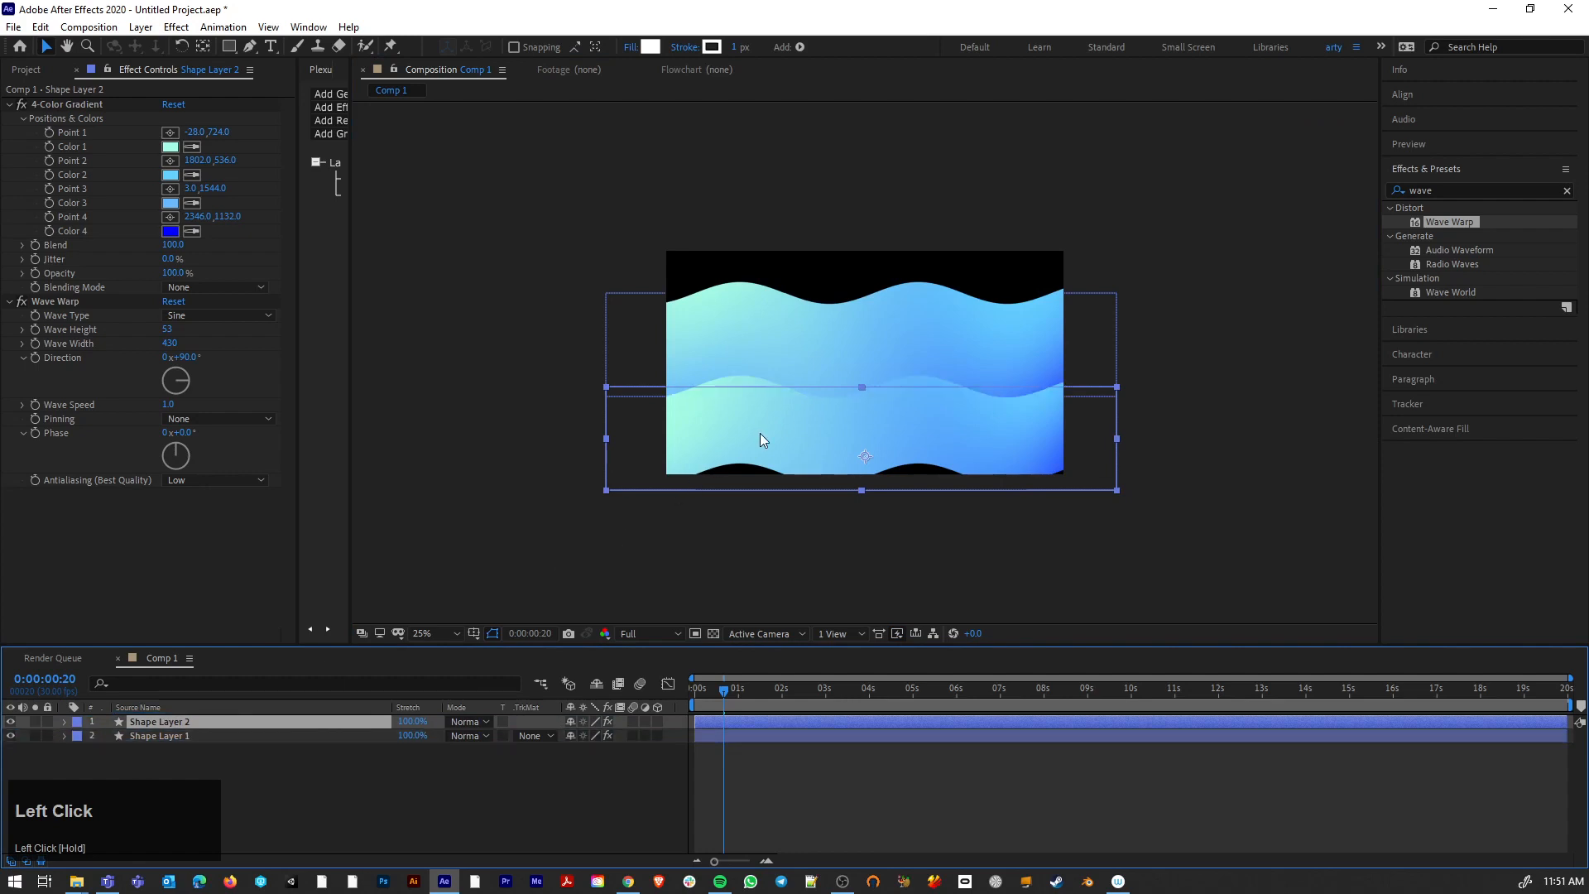
{"action": "mouse_move", "coordinate": [760, 435]}
{"action": "left_mouse_down"}
{"action": "mouse_move", "coordinate": [755, 461]}
{"action": "mouse_move", "coordinate": [760, 428]}
{"action": "mouse_move", "coordinate": [807, 430]}
{"action": "mouse_move", "coordinate": [778, 434]}
{"action": "left_mouse_up"}
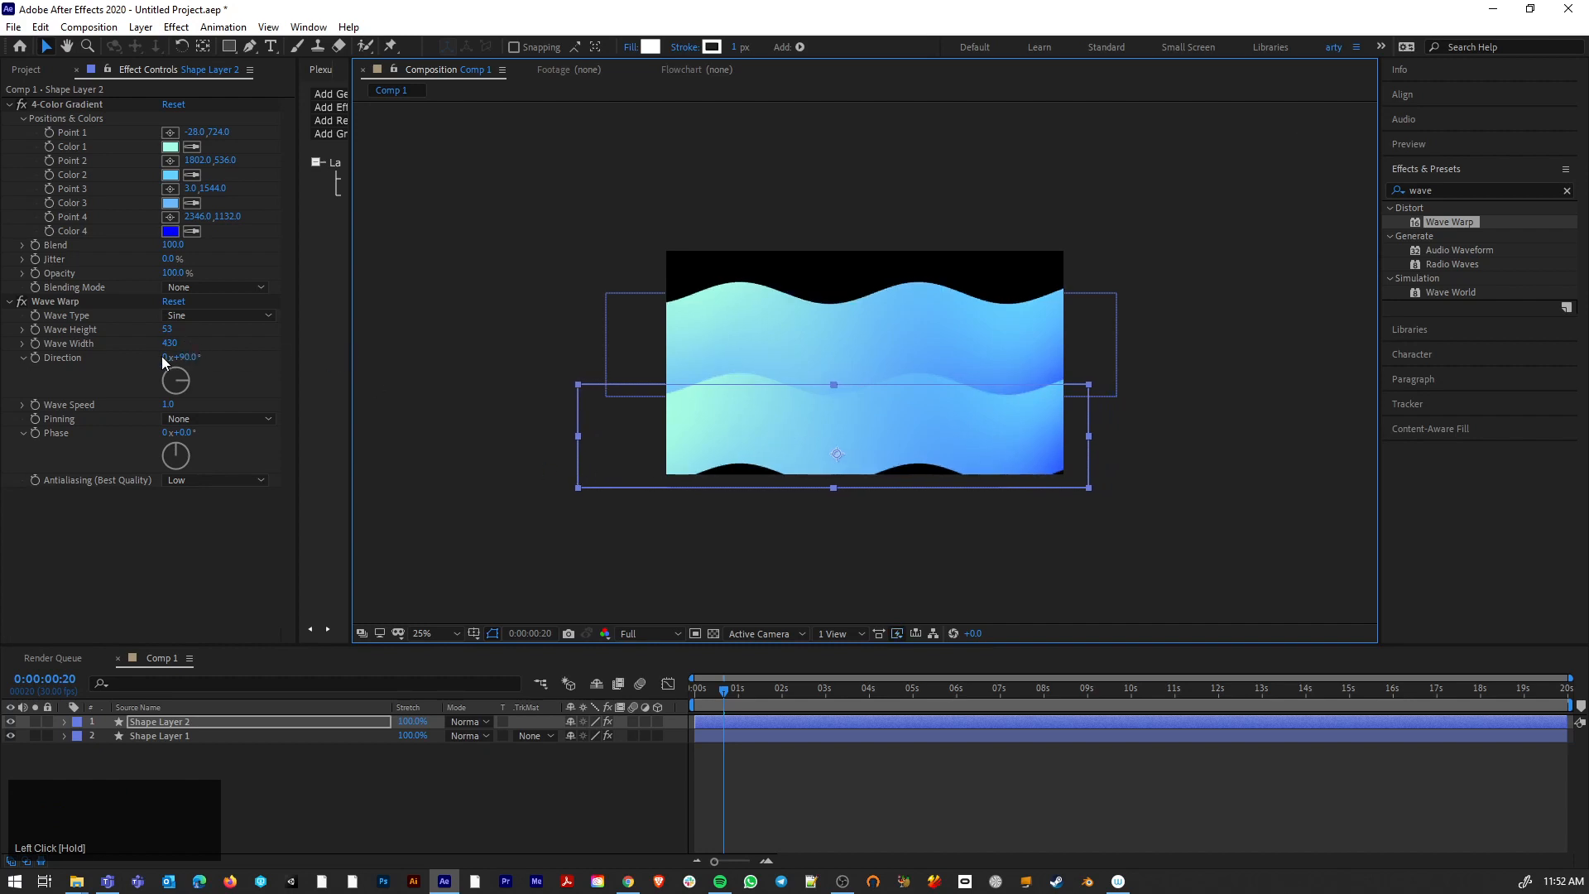
Step: Set the second wave's Wave Warp width to 488 and shift the wave slightly up and to the right
{"action": "left_click_drag", "start_coordinate": [169, 342], "coordinate": [892, 455]}
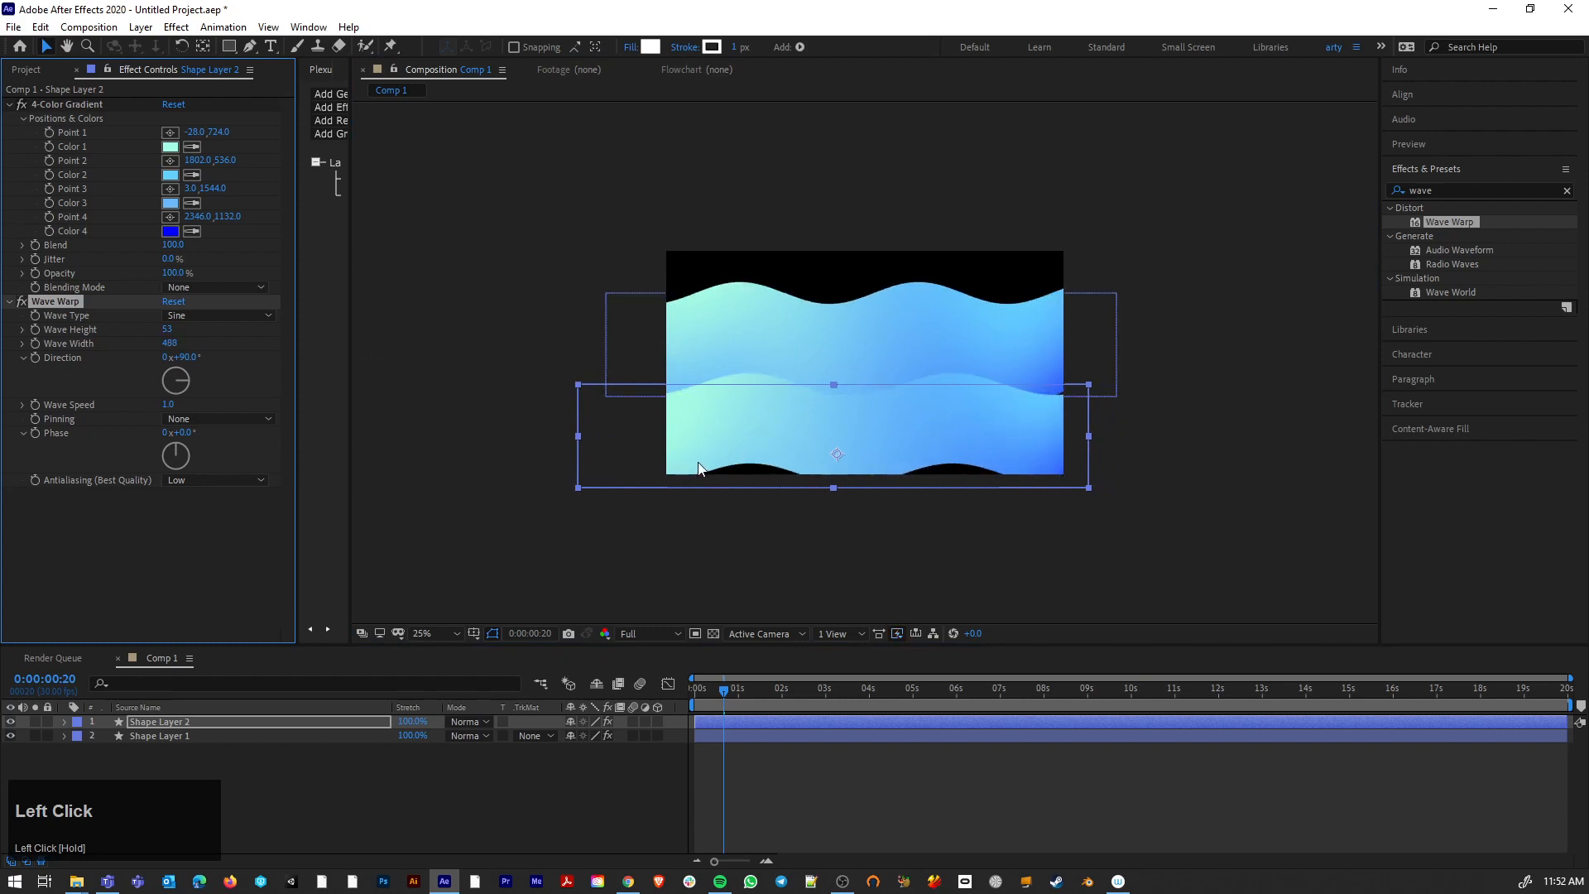
{"action": "left_click_drag", "start_coordinate": [718, 444], "coordinate": [786, 436]}
{"action": "key", "text": "ctrl+v"}
{"action": "key", "text": "ctrl+z"}
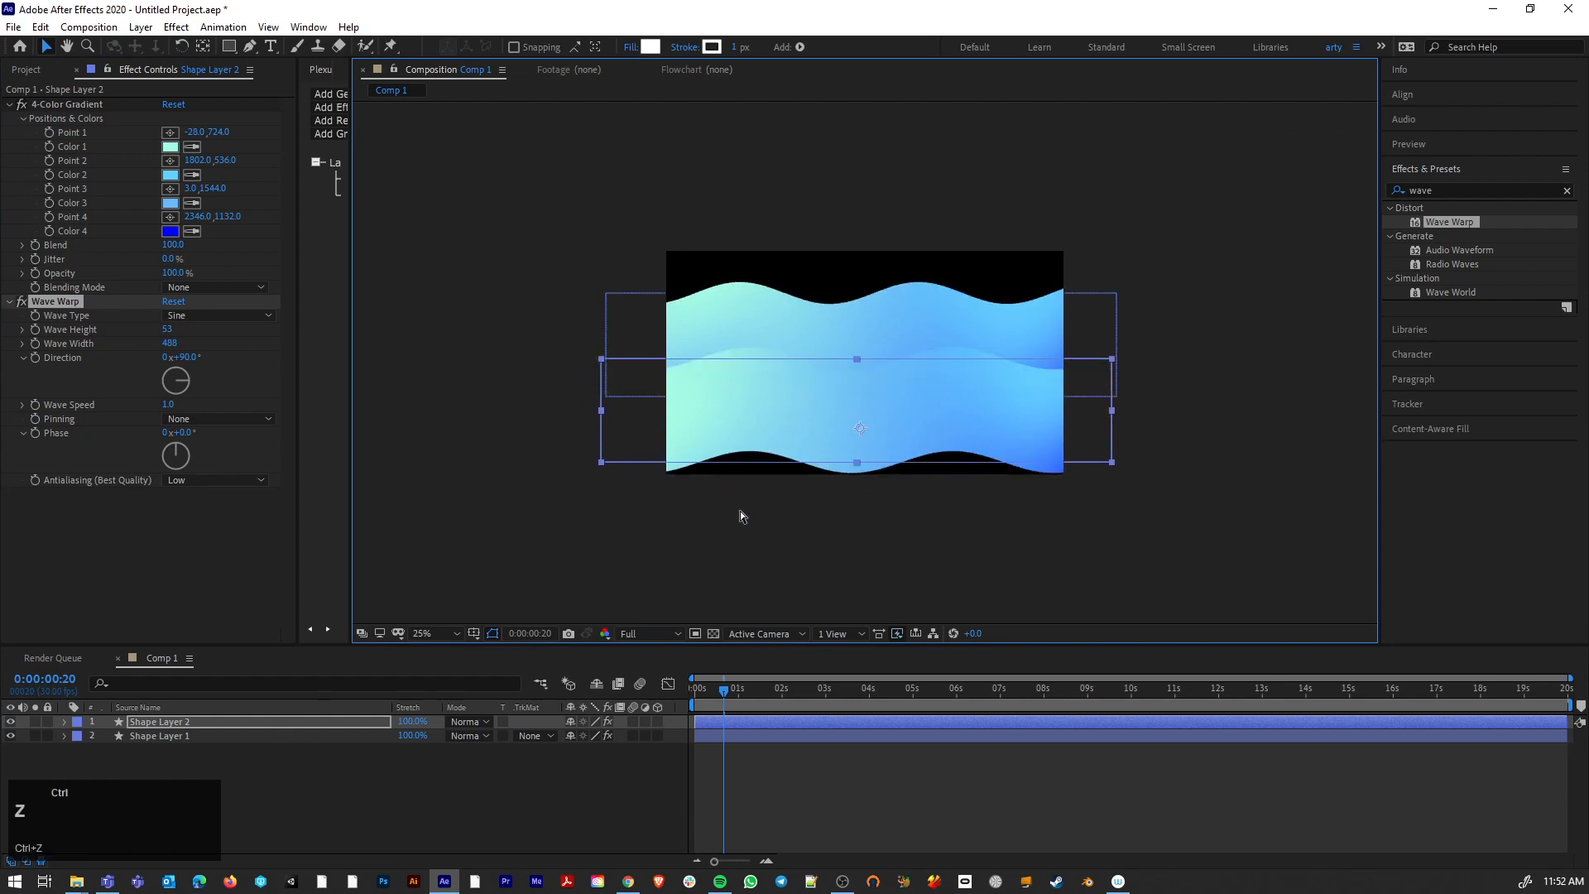
Step: Duplicate the second wave layer and move the copy down so it extends past the frame's lower edge
{"action": "left_click", "coordinate": [158, 720]}
{"action": "key", "text": "ctrl+v"}
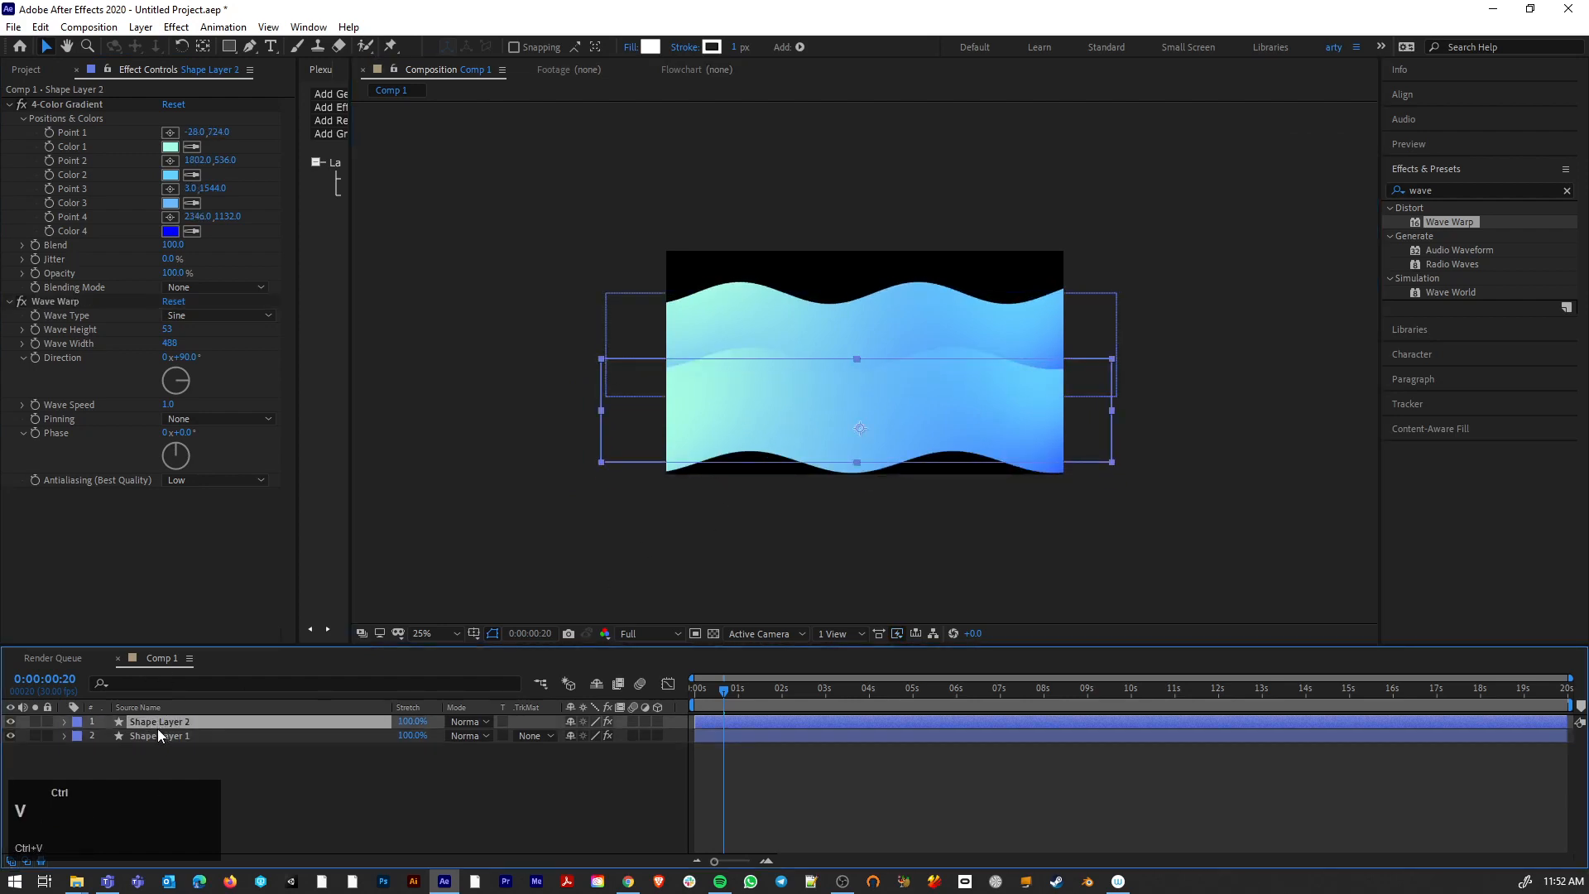
{"action": "left_click_drag", "start_coordinate": [834, 424], "coordinate": [812, 475]}
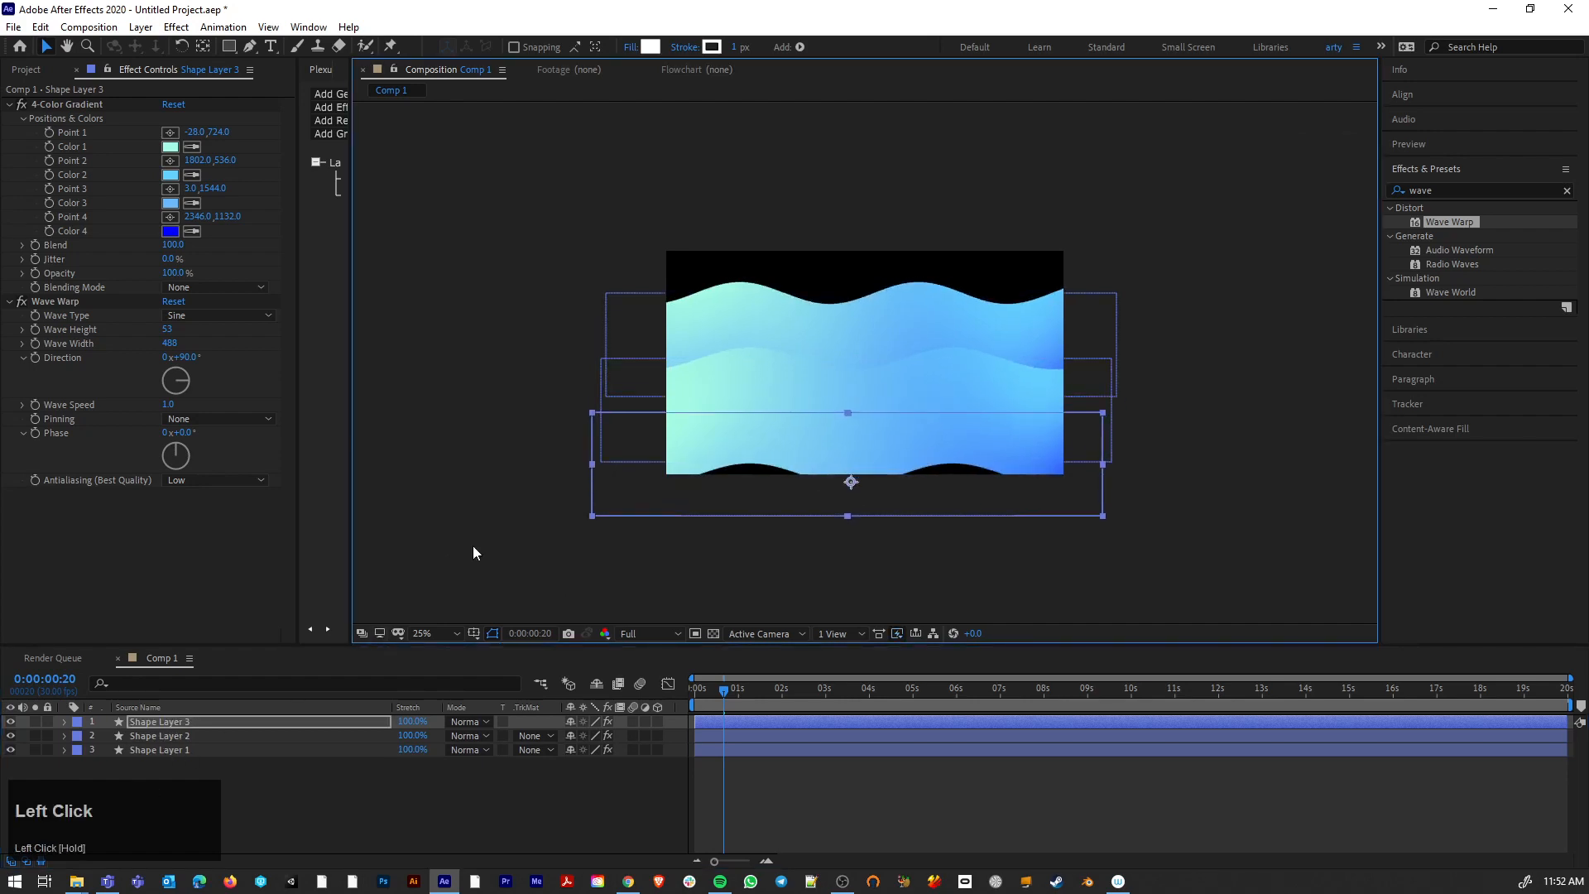
Step: Unlink the size dimensions of the third wave's rectangle path and set its height to 892
{"action": "left_click", "coordinate": [64, 721]}
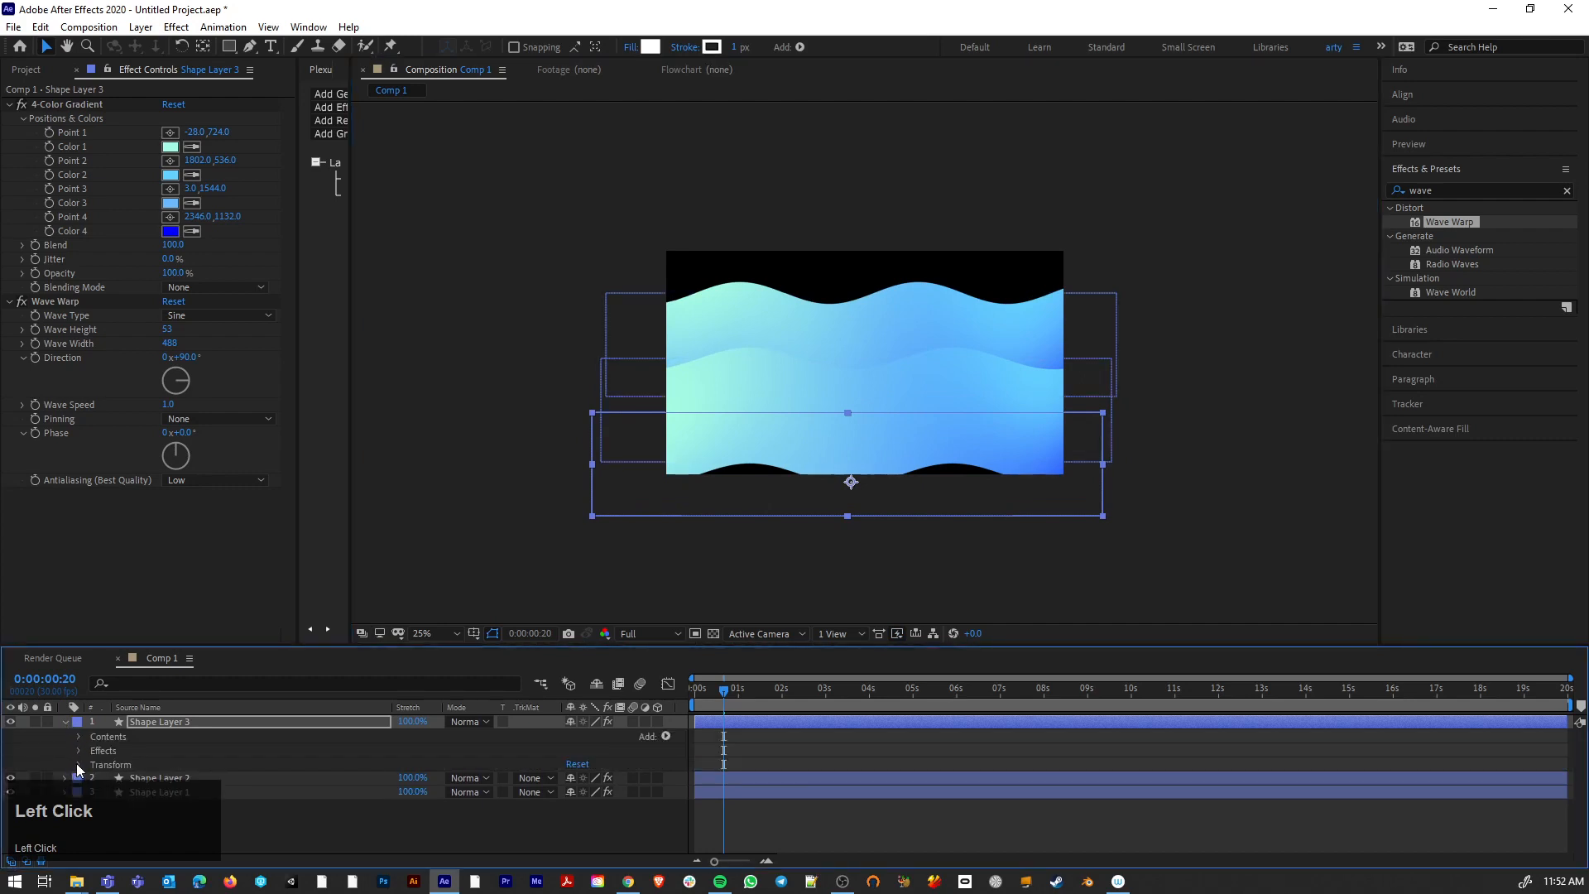
{"action": "left_click", "coordinate": [77, 765]}
{"action": "left_click", "coordinate": [77, 761]}
{"action": "left_click", "coordinate": [78, 738]}
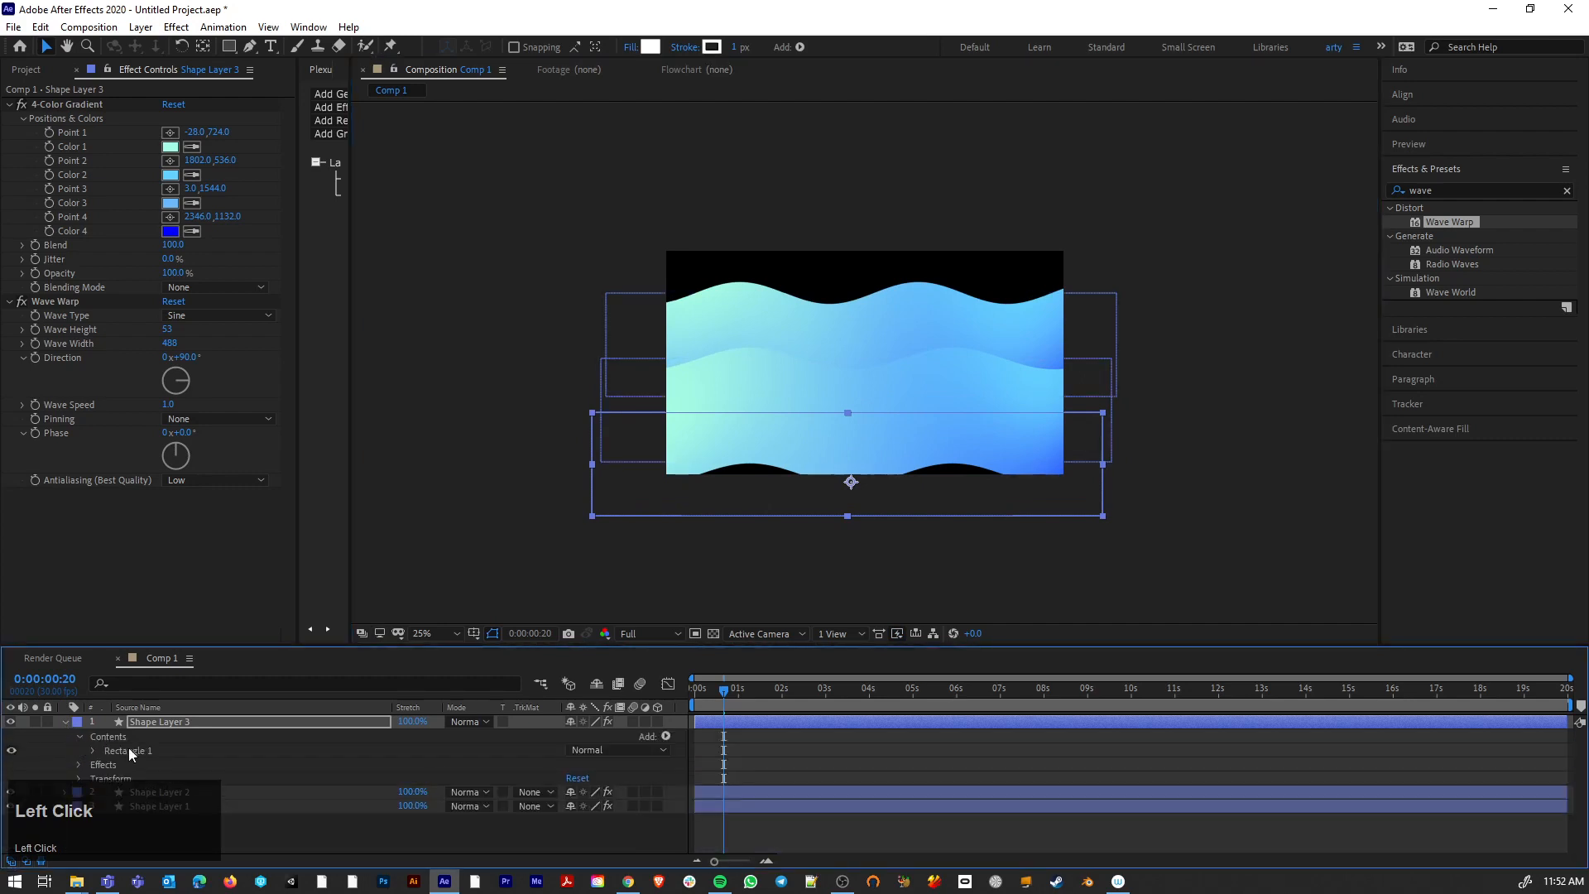
{"action": "left_click", "coordinate": [91, 751]}
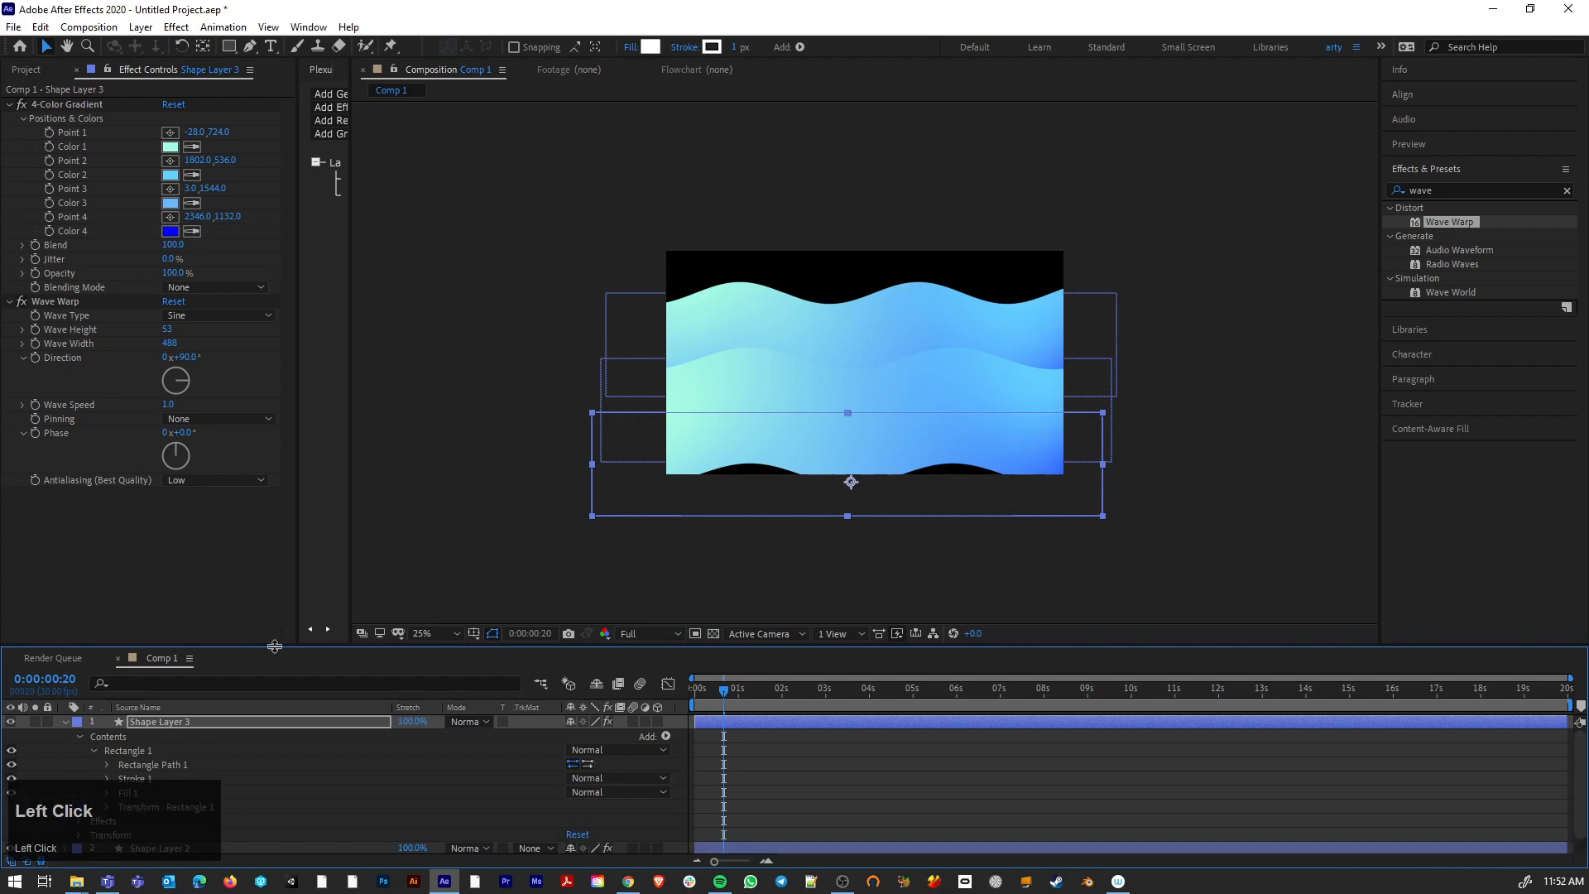
{"action": "left_click_drag", "start_coordinate": [275, 647], "coordinate": [288, 516]}
{"action": "left_click", "coordinate": [107, 636]}
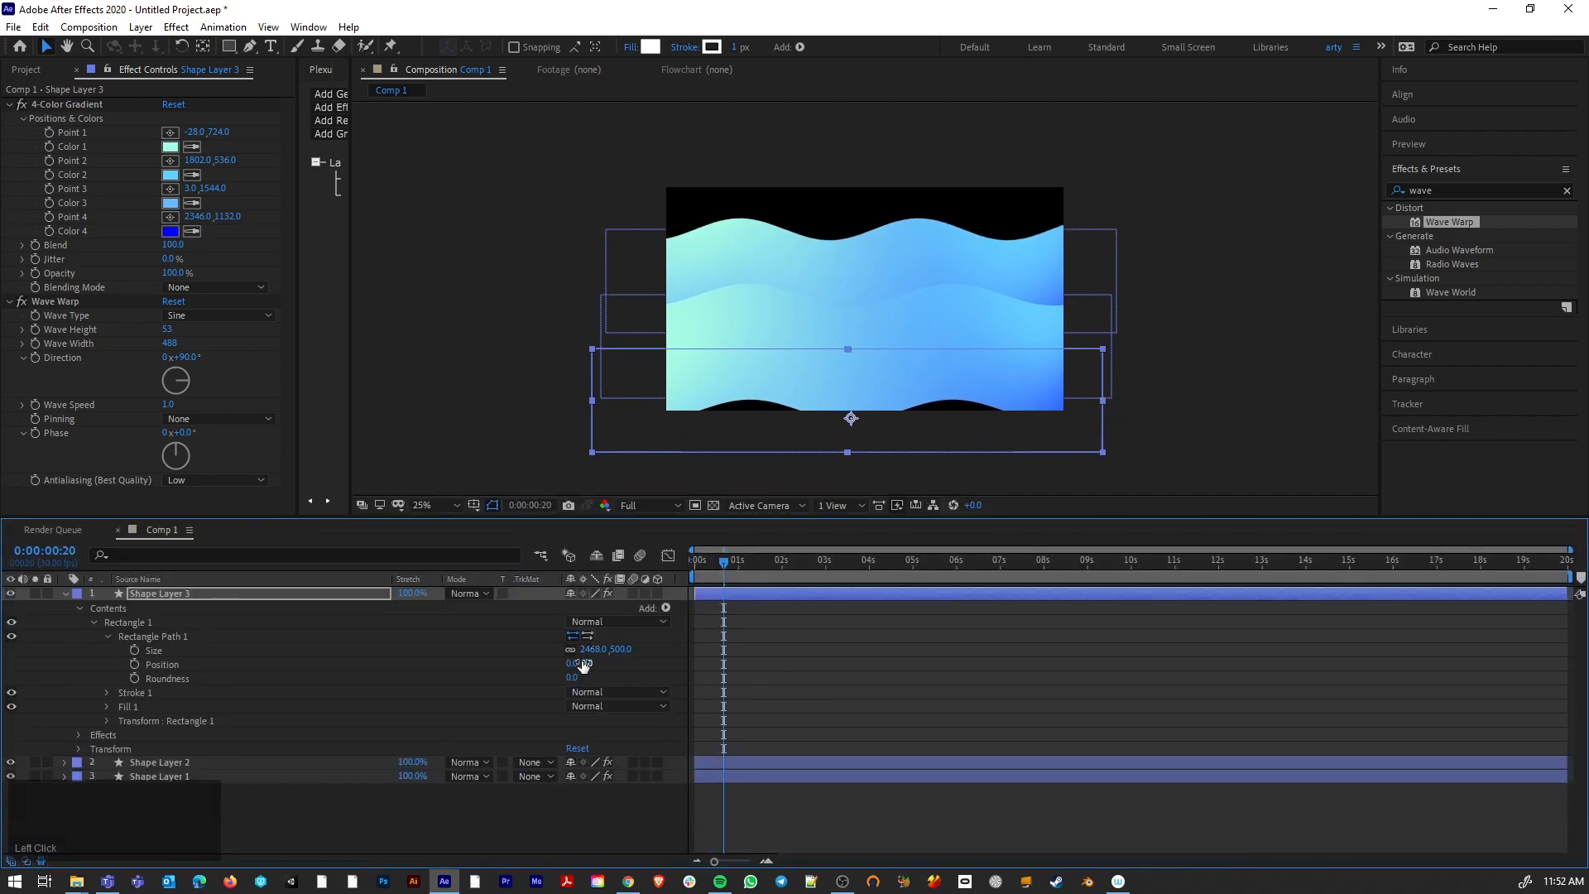
{"action": "left_click_drag", "start_coordinate": [586, 664], "coordinate": [940, 638]}
{"action": "key", "text": "ctrl+z"}
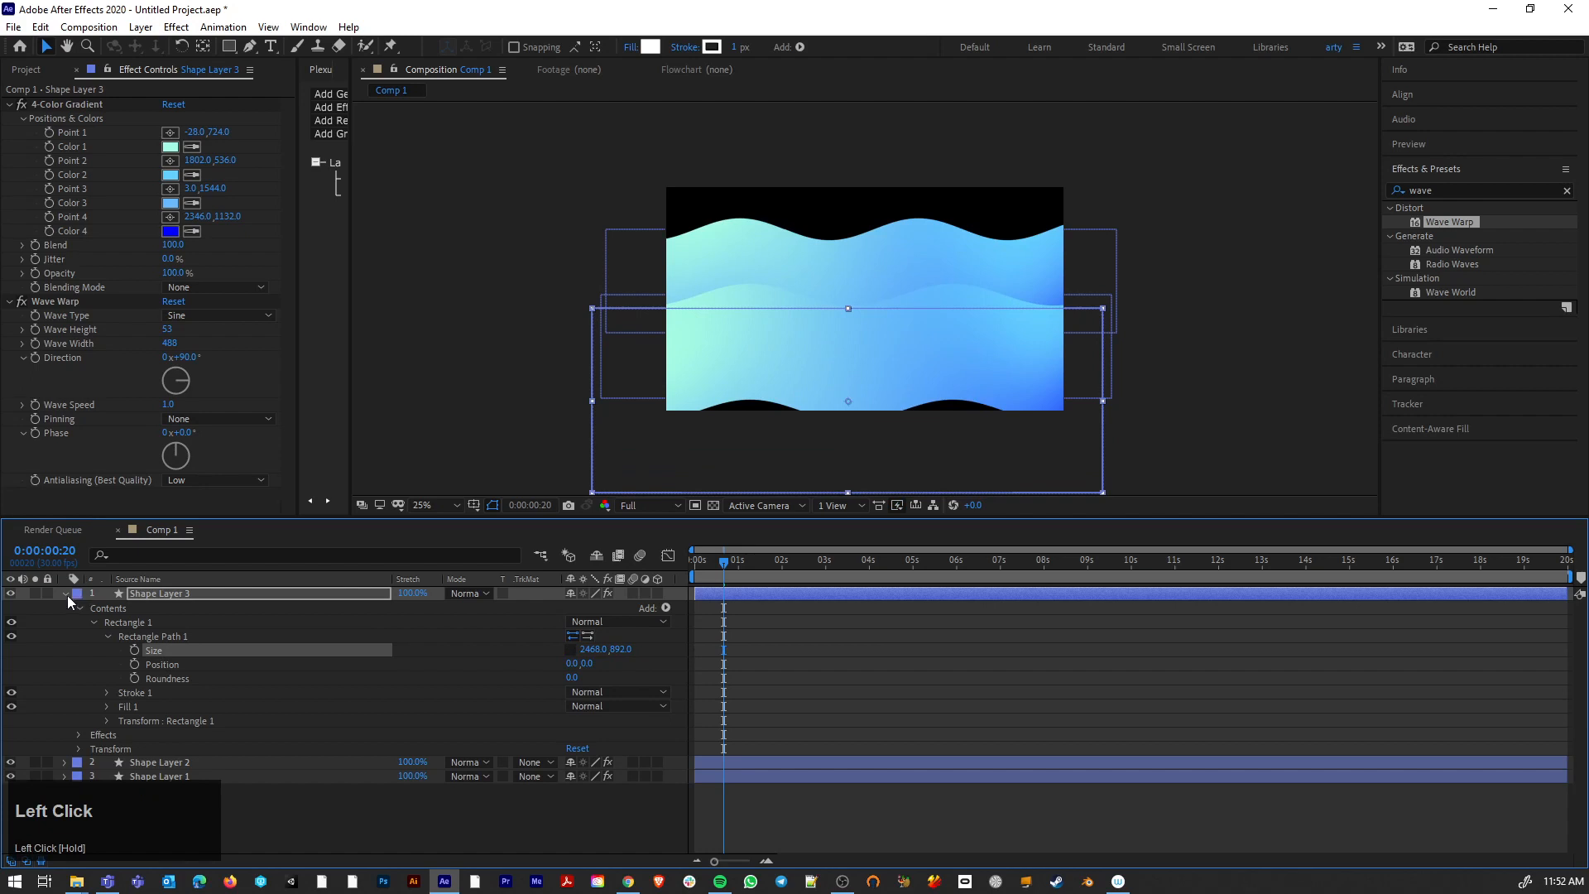
{"action": "left_click", "coordinate": [67, 593]}
Step: Pre-compose the third wave layer as wave1_comp, moving all attributes into the new composition
{"action": "right_click", "coordinate": [172, 596]}
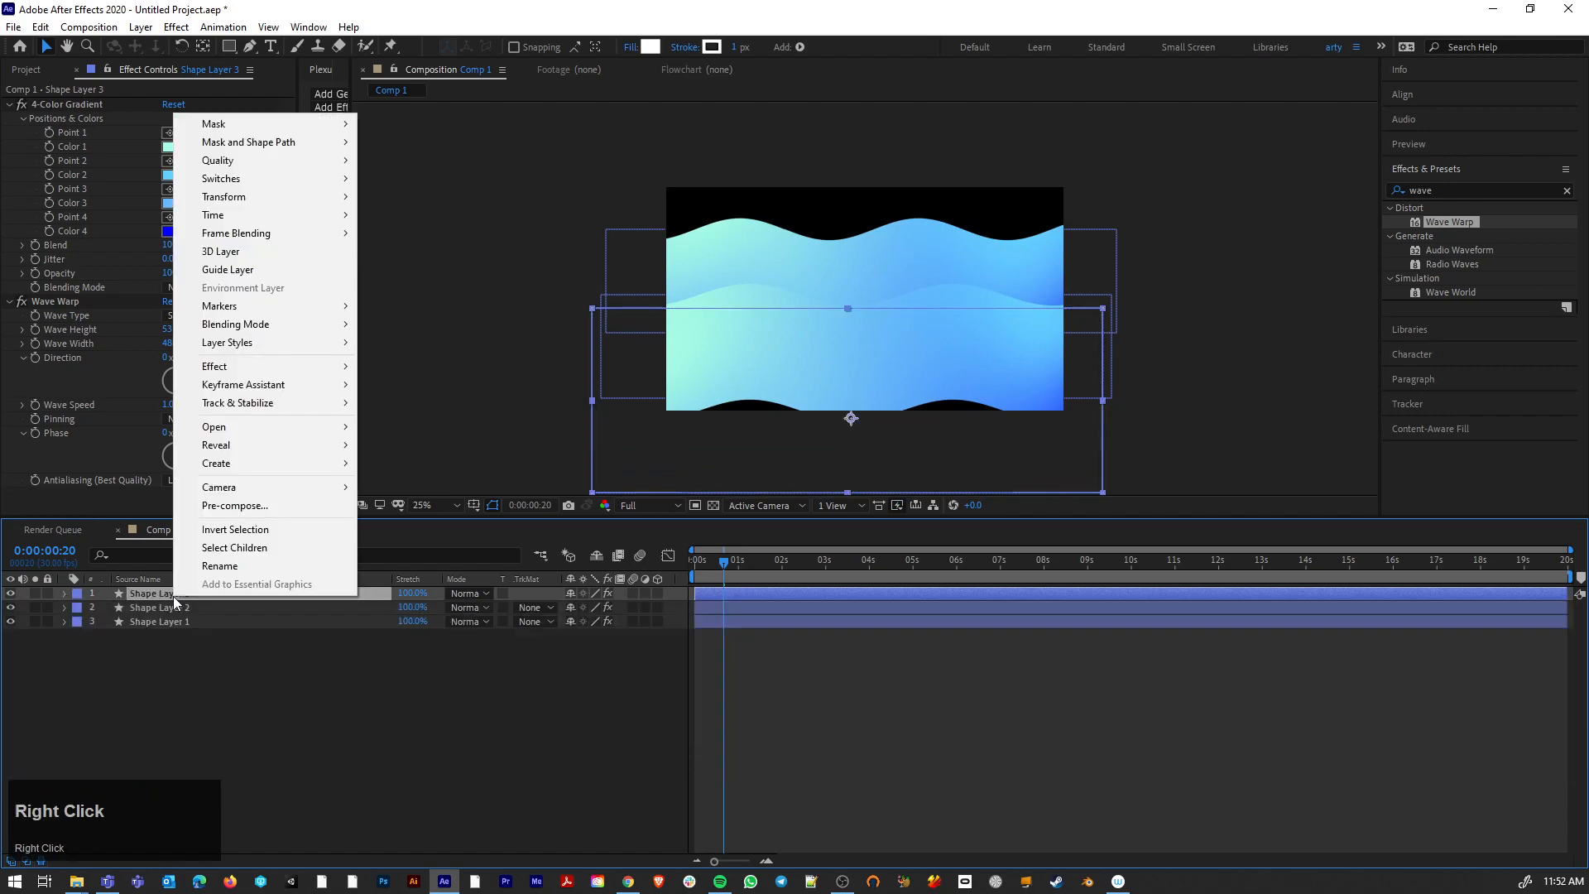
{"action": "left_click", "coordinate": [256, 506]}
{"action": "left_click", "coordinate": [545, 315]}
{"action": "left_click_drag", "start_coordinate": [666, 304], "coordinate": [459, 311]}
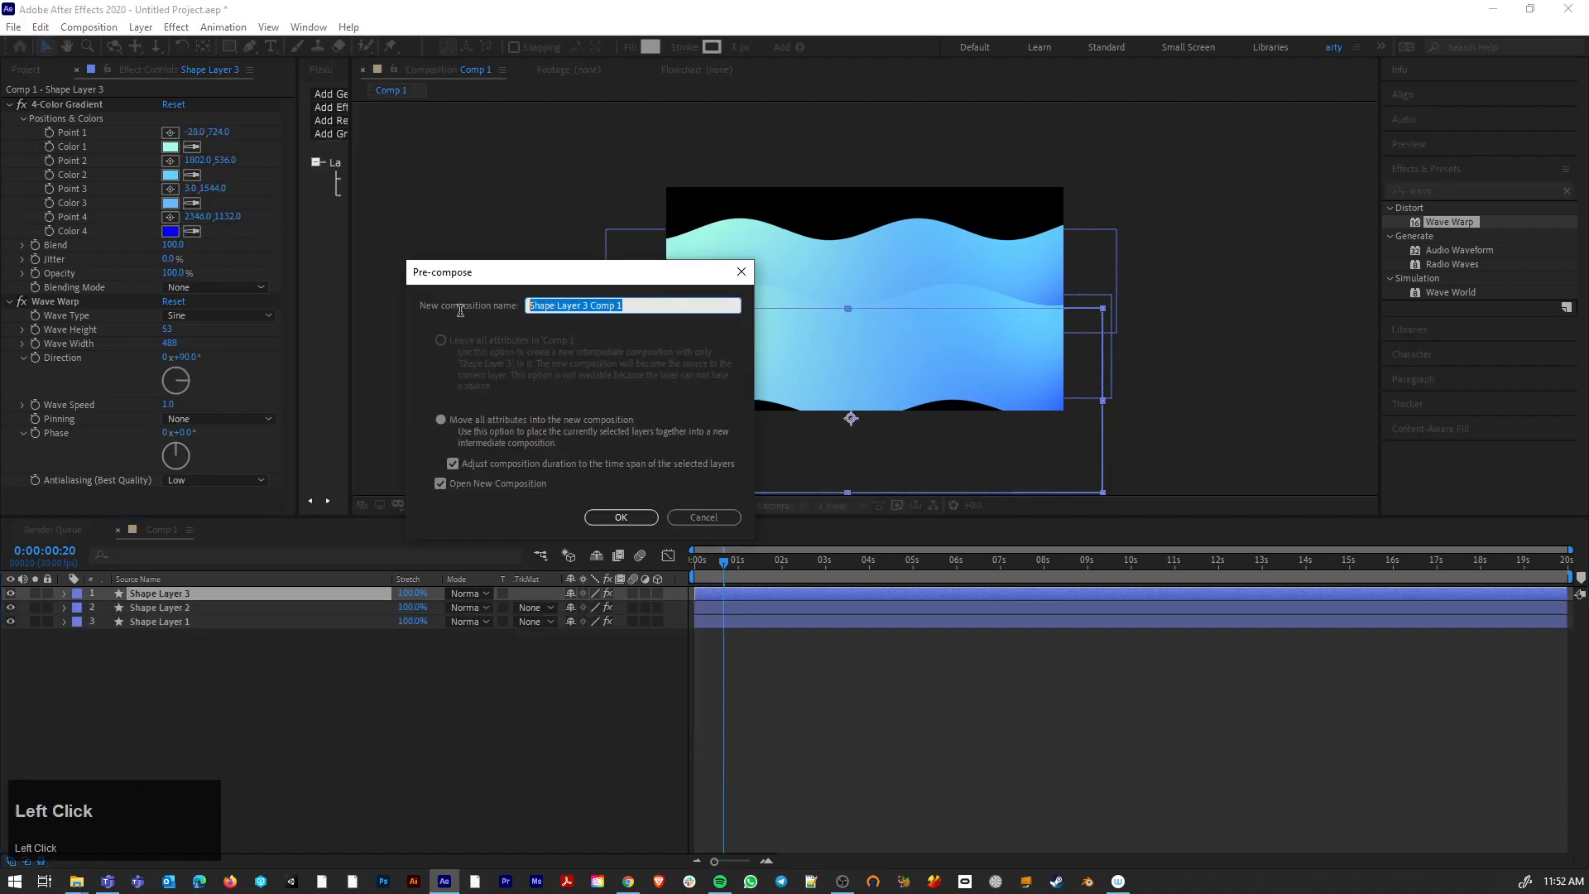
{"action": "type", "text": "wave"}
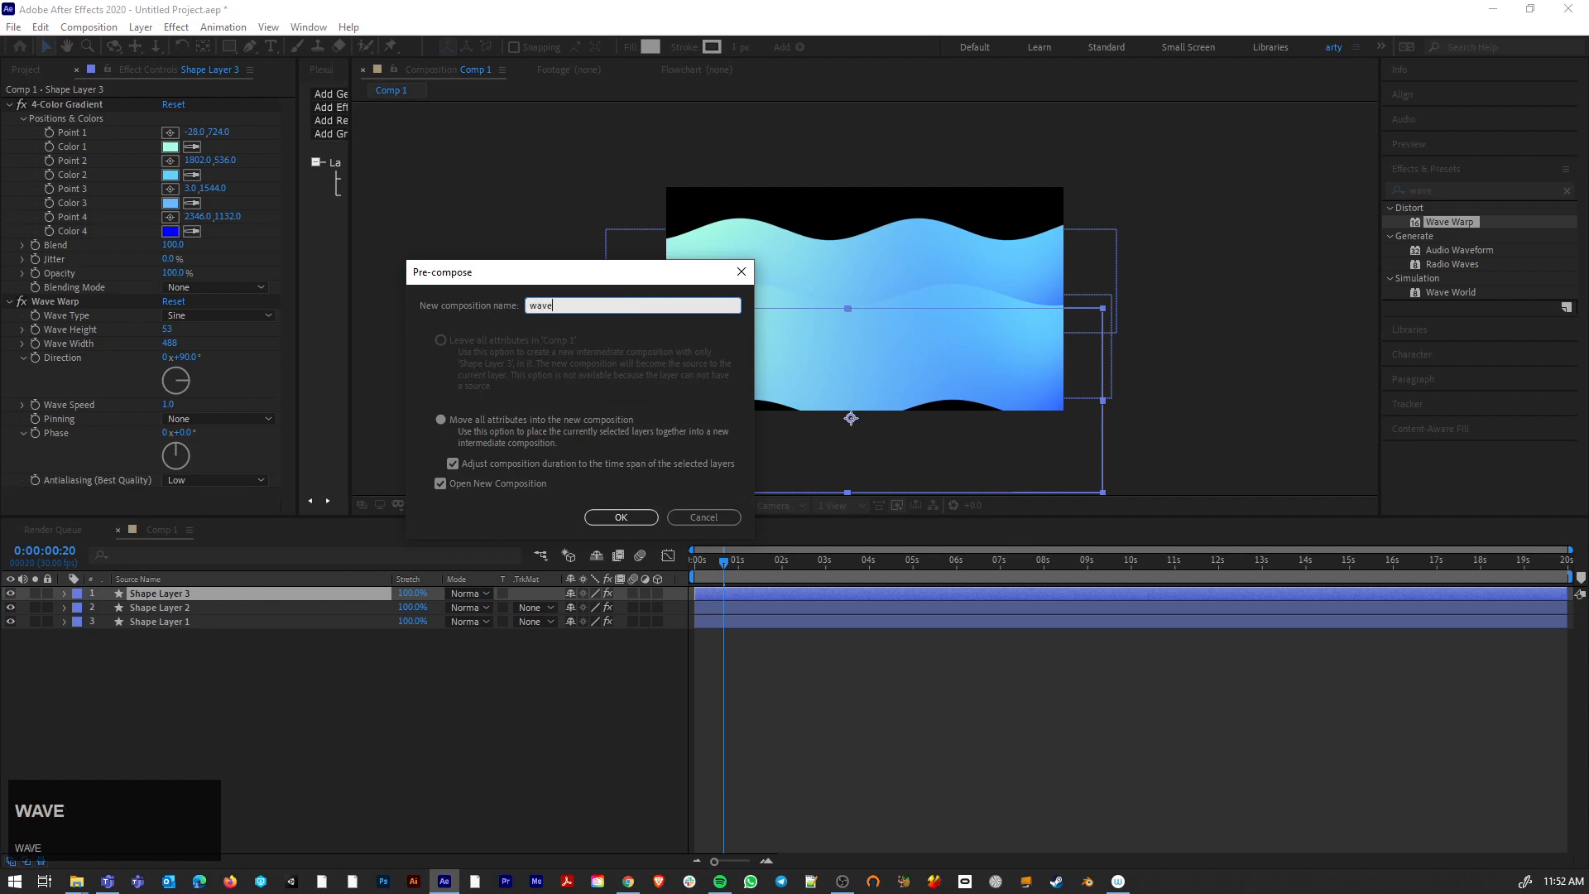
{"action": "type", "text": "1_comp"}
{"action": "left_click", "coordinate": [484, 442]}
{"action": "left_click", "coordinate": [621, 518]}
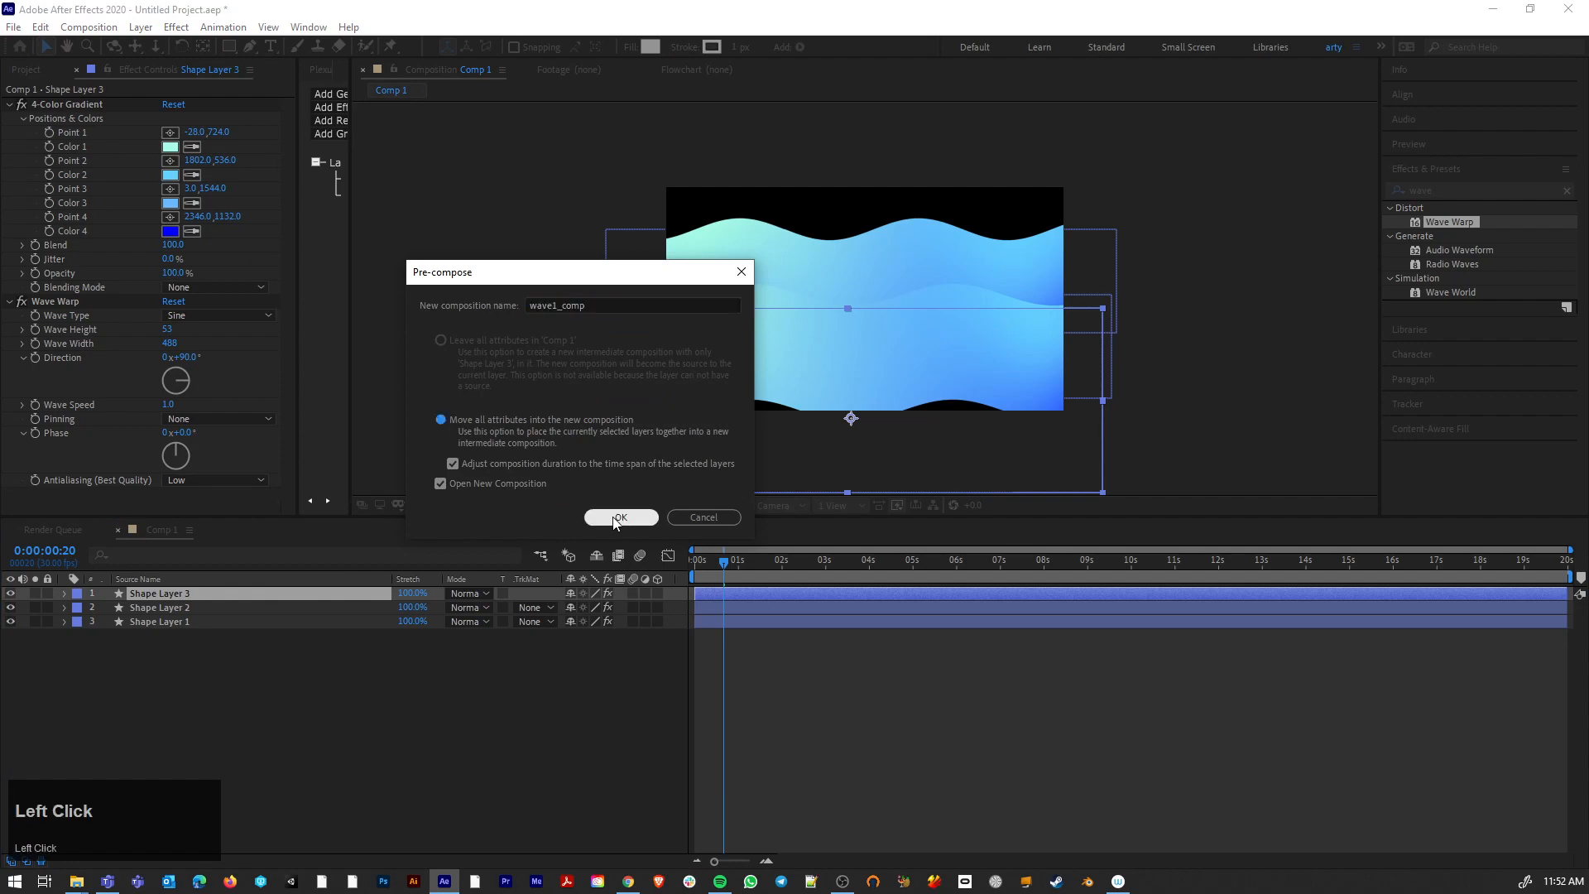
Step: Return to Comp 1 and move the wave1_comp layer straight down so its wave covers the frame's lower edge
{"action": "left_click", "coordinate": [162, 534]}
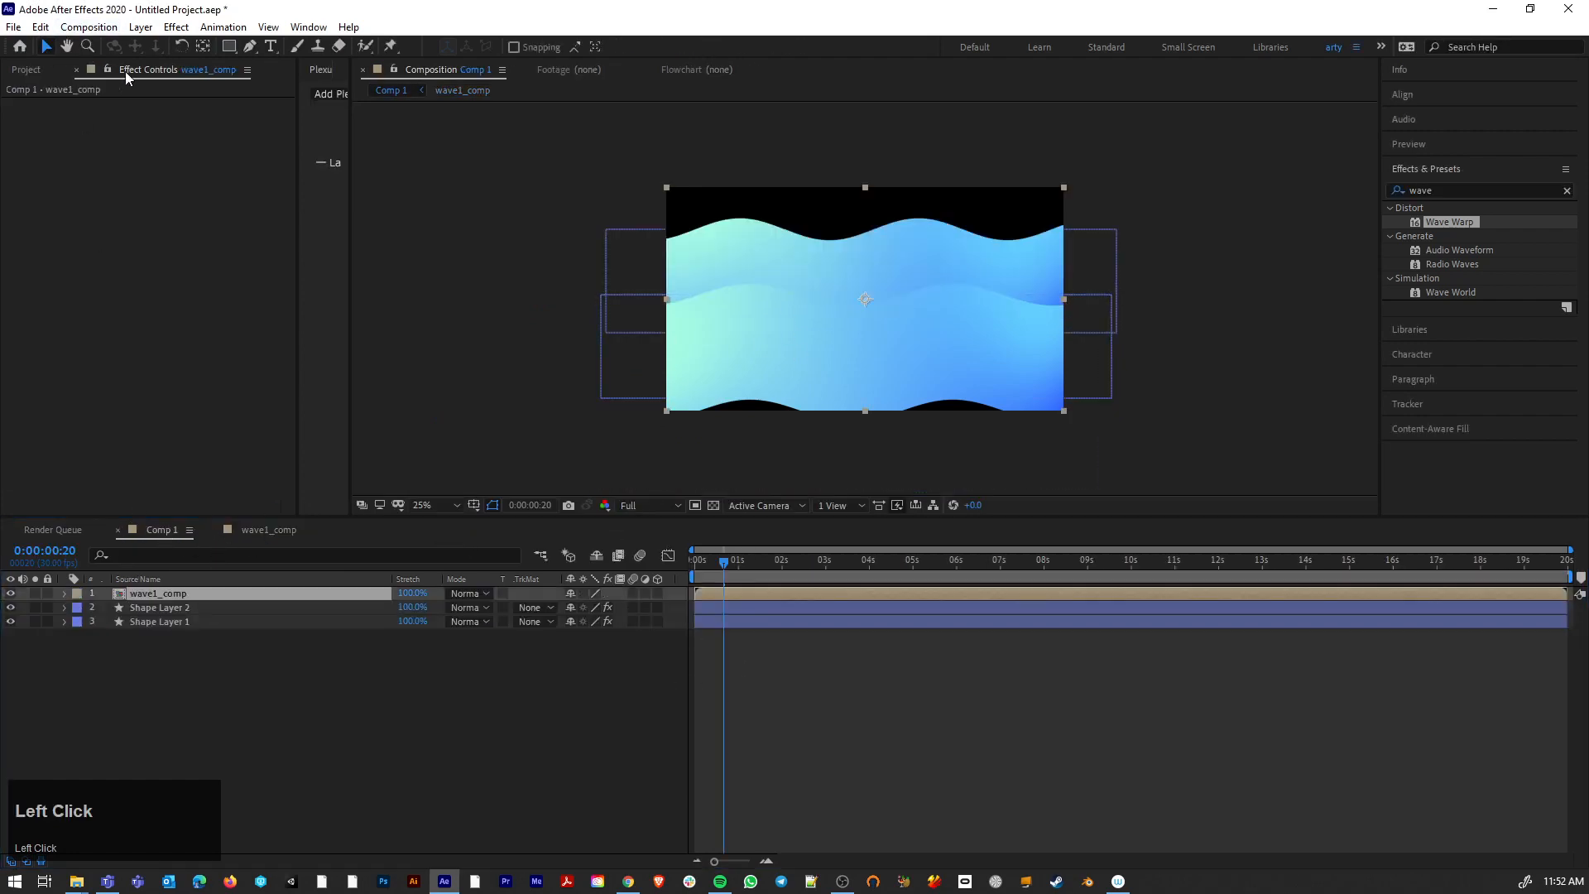
{"action": "left_click_drag", "start_coordinate": [794, 351], "coordinate": [794, 415]}
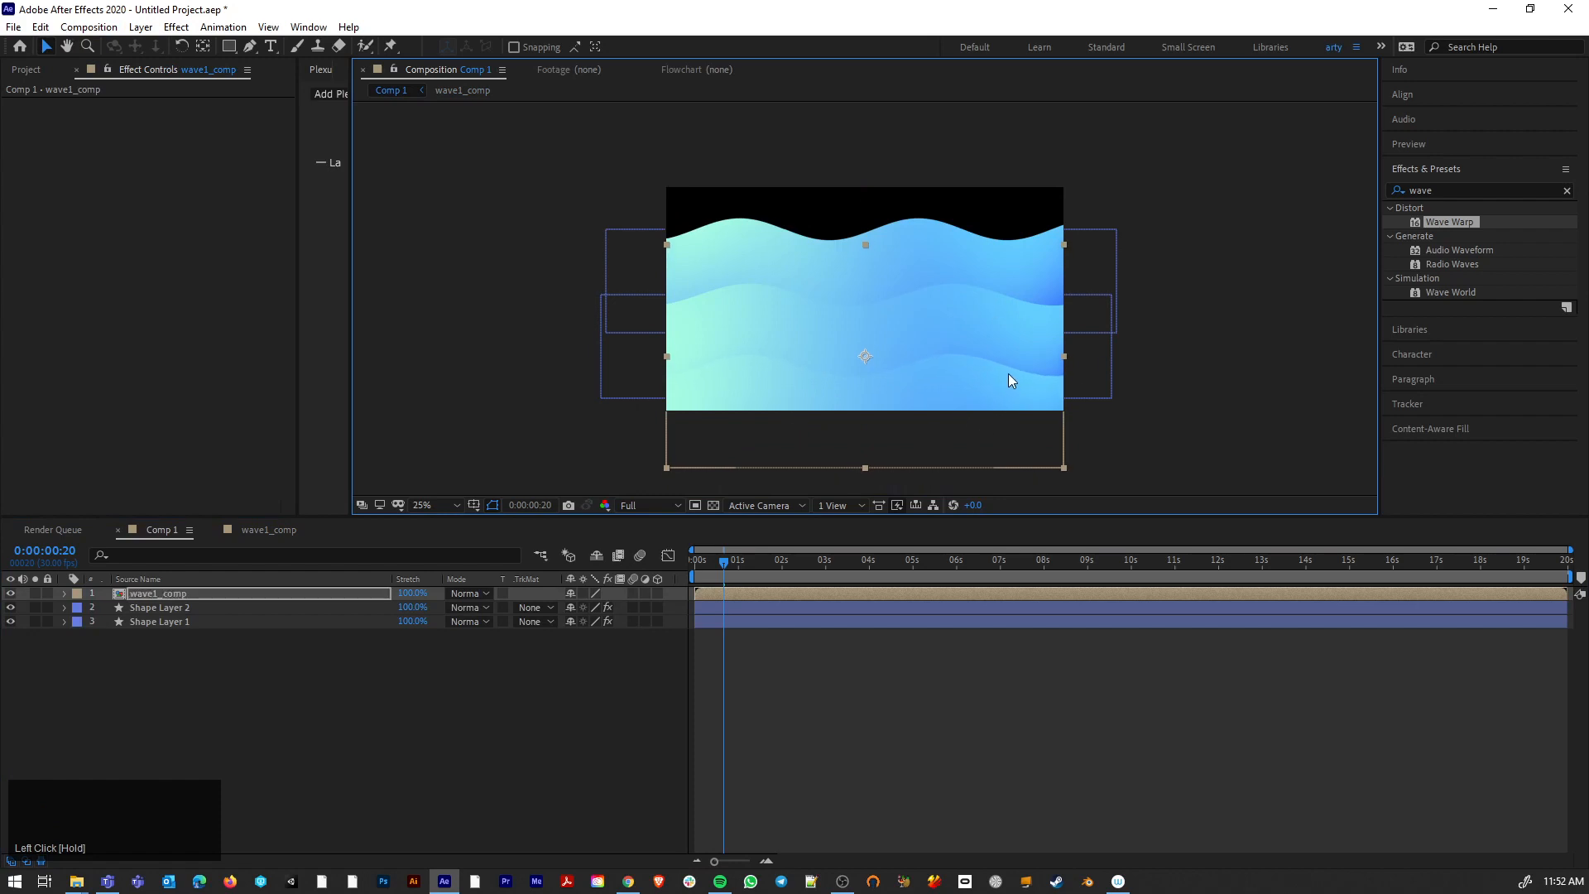
Step: Move Shape Layer 2's gradient Point 1 to about 89, 456, Point 2 to 1811, 536 and Point 4 to 1876, 1056
{"action": "left_click", "coordinate": [145, 607]}
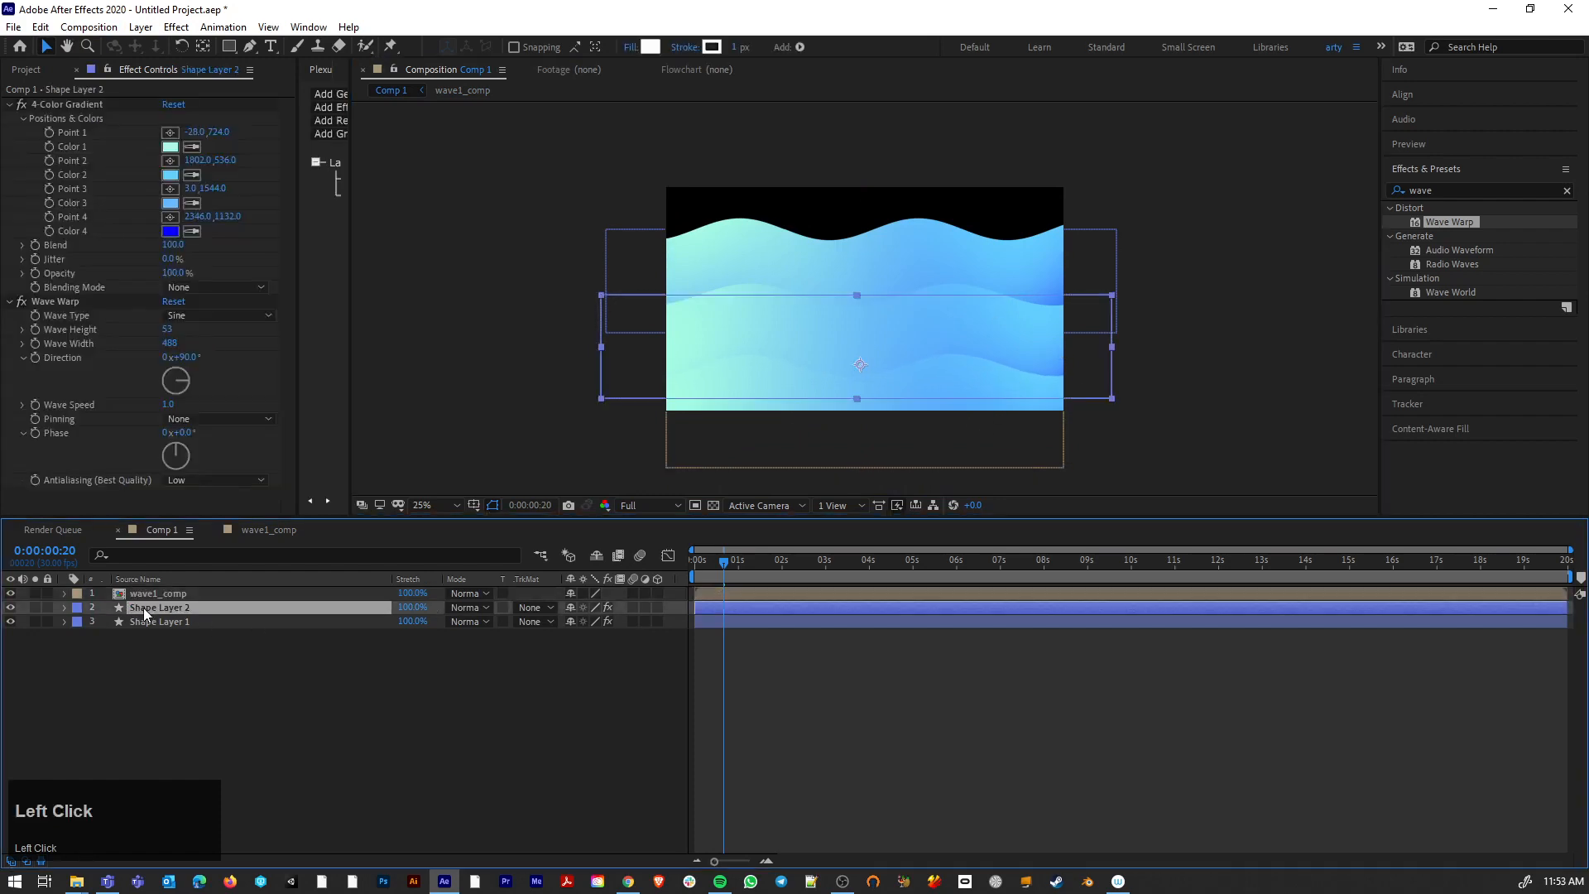
{"action": "left_click", "coordinate": [10, 608]}
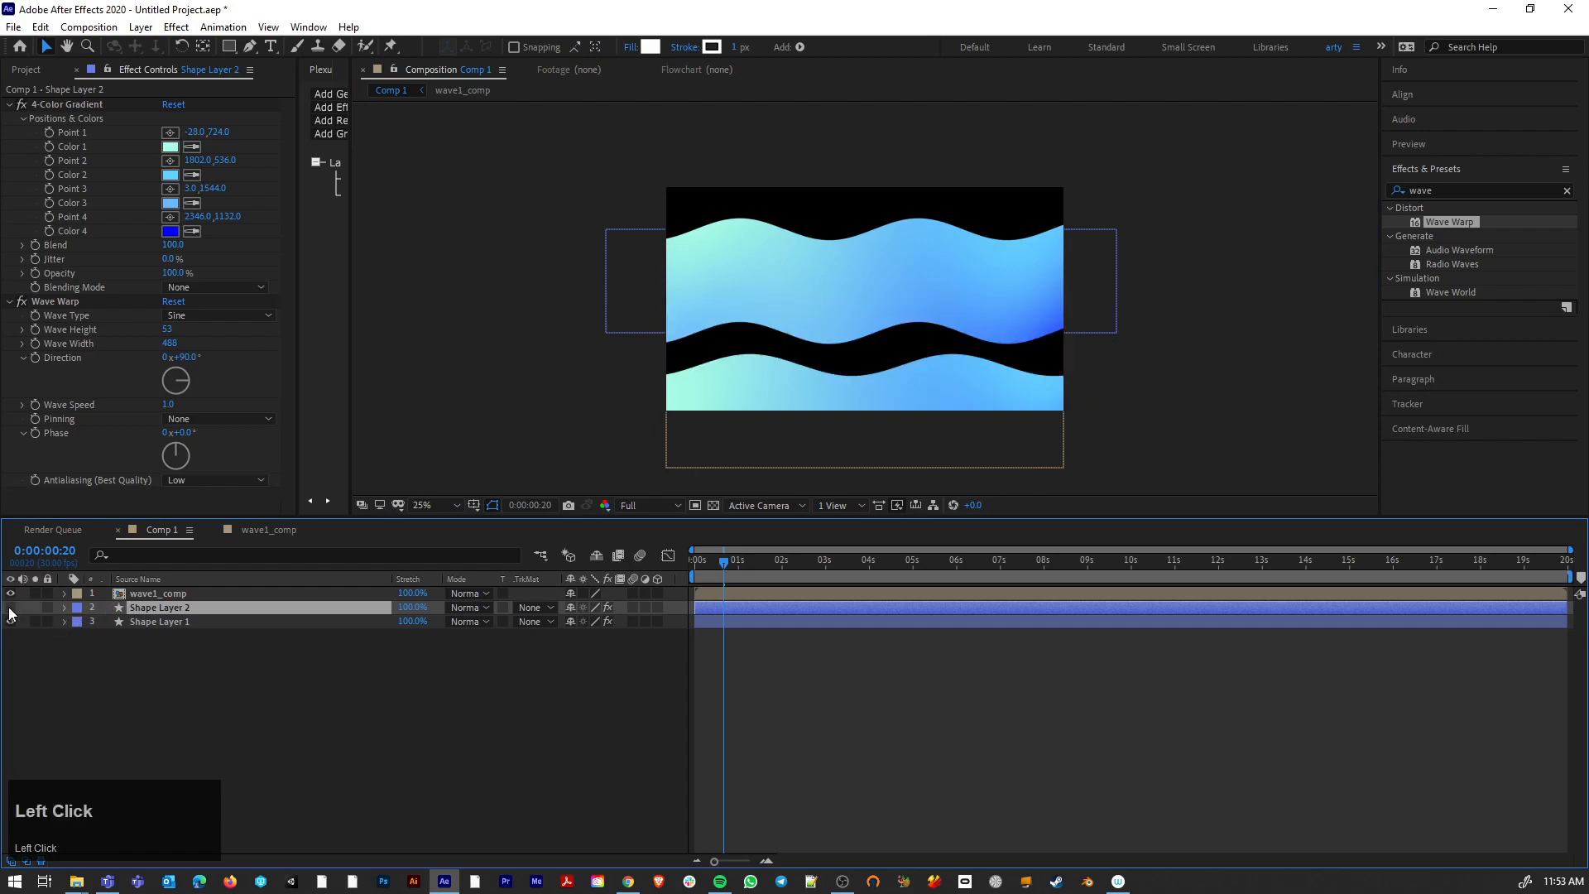
{"action": "left_click", "coordinate": [11, 608]}
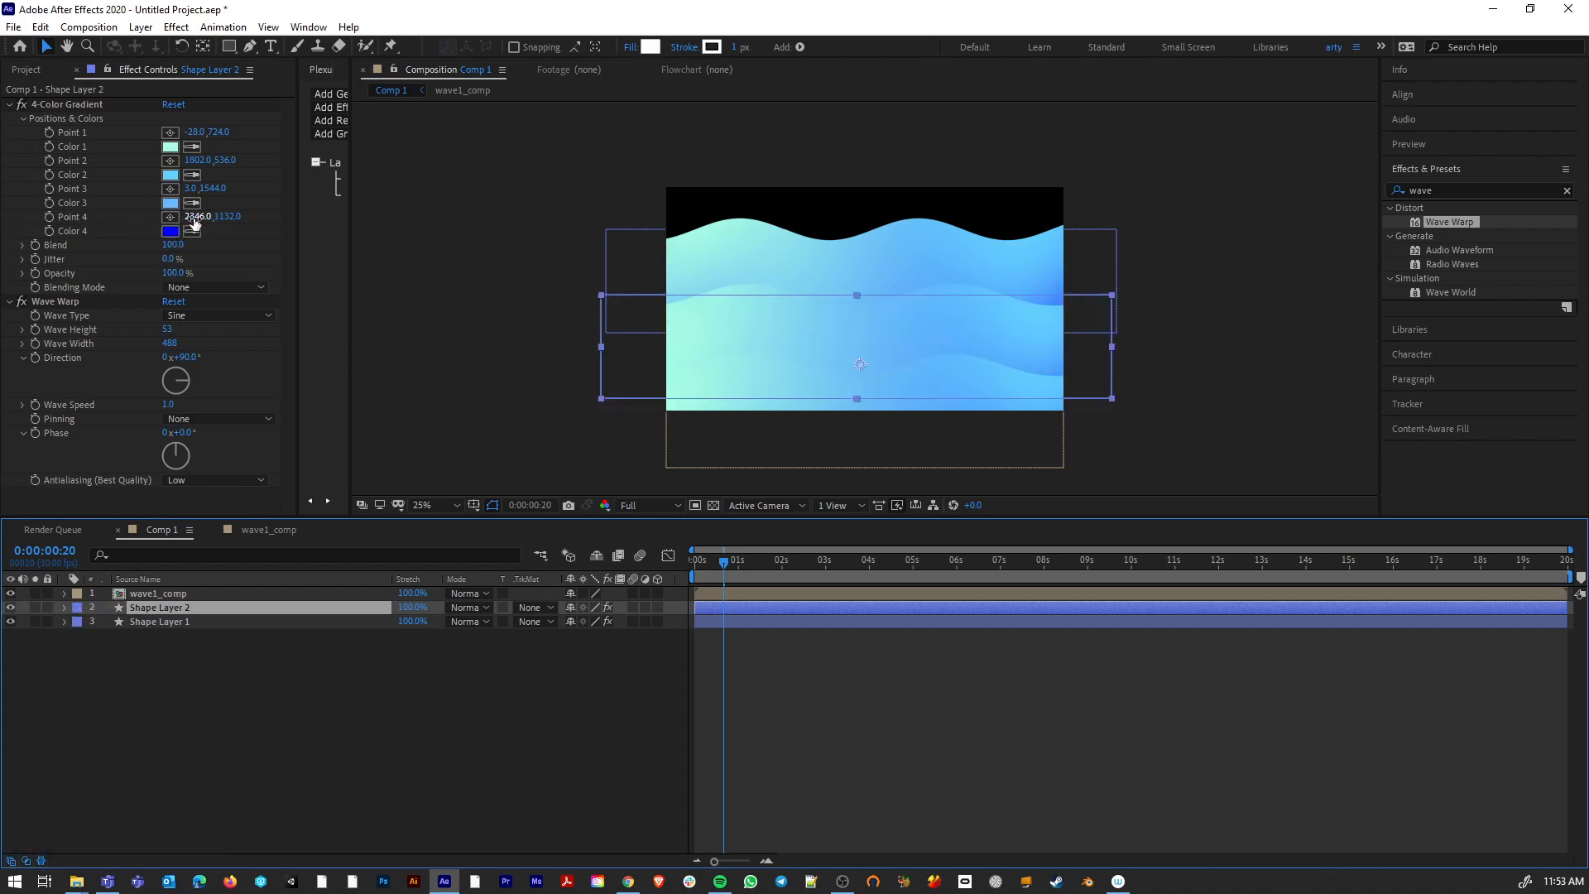
{"action": "left_click_drag", "start_coordinate": [195, 218], "coordinate": [0, 217]}
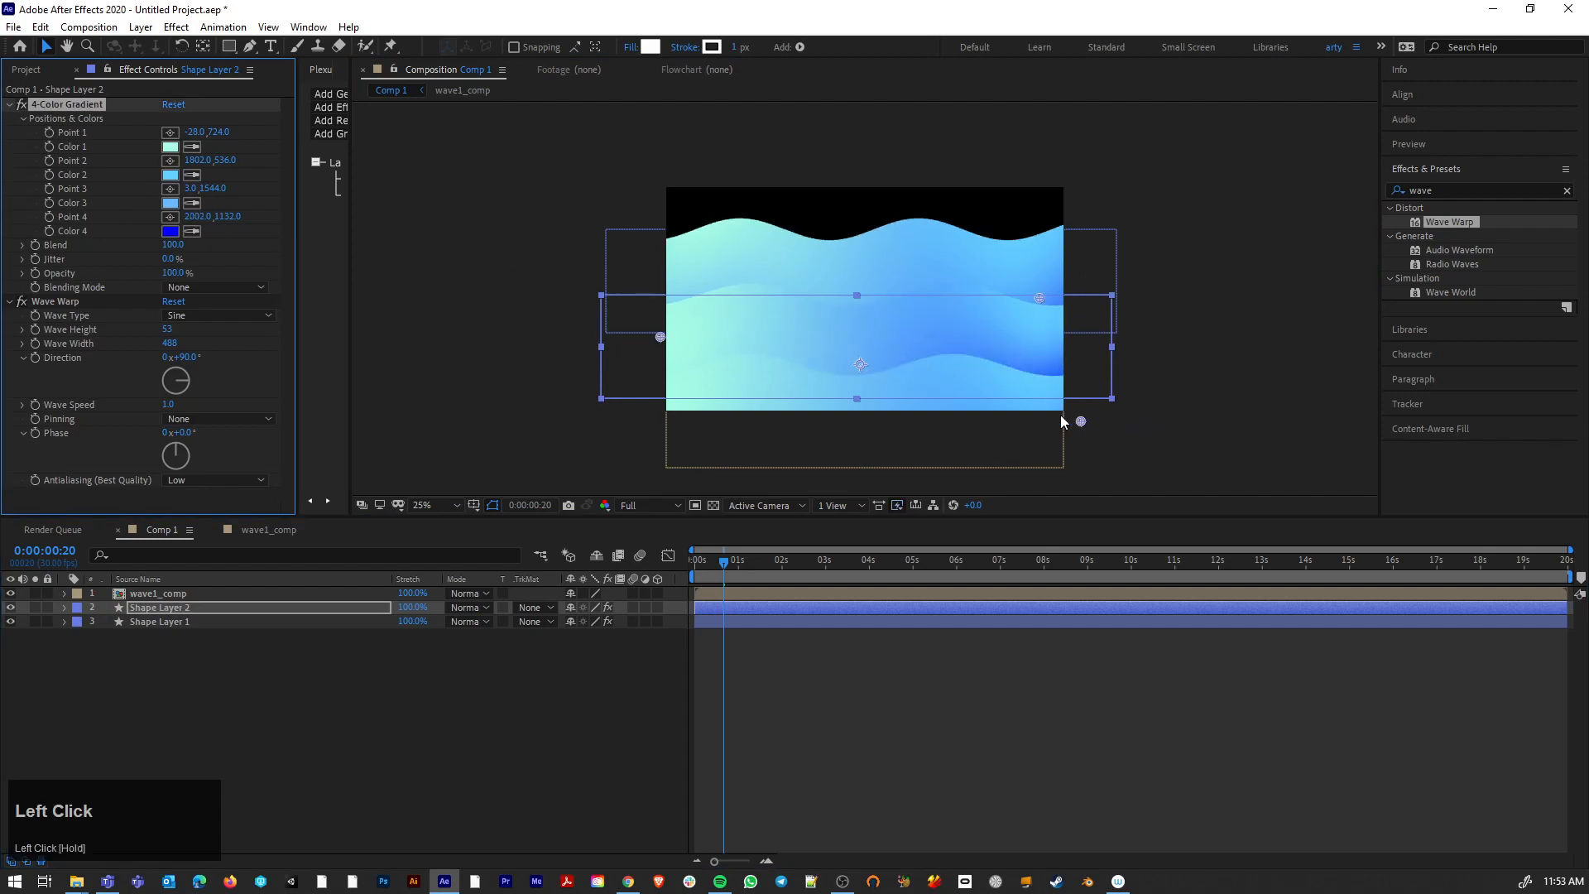
{"action": "mouse_move", "coordinate": [1070, 420]}
{"action": "left_mouse_down"}
{"action": "mouse_move", "coordinate": [985, 426]}
{"action": "mouse_move", "coordinate": [1060, 406]}
{"action": "left_mouse_up"}
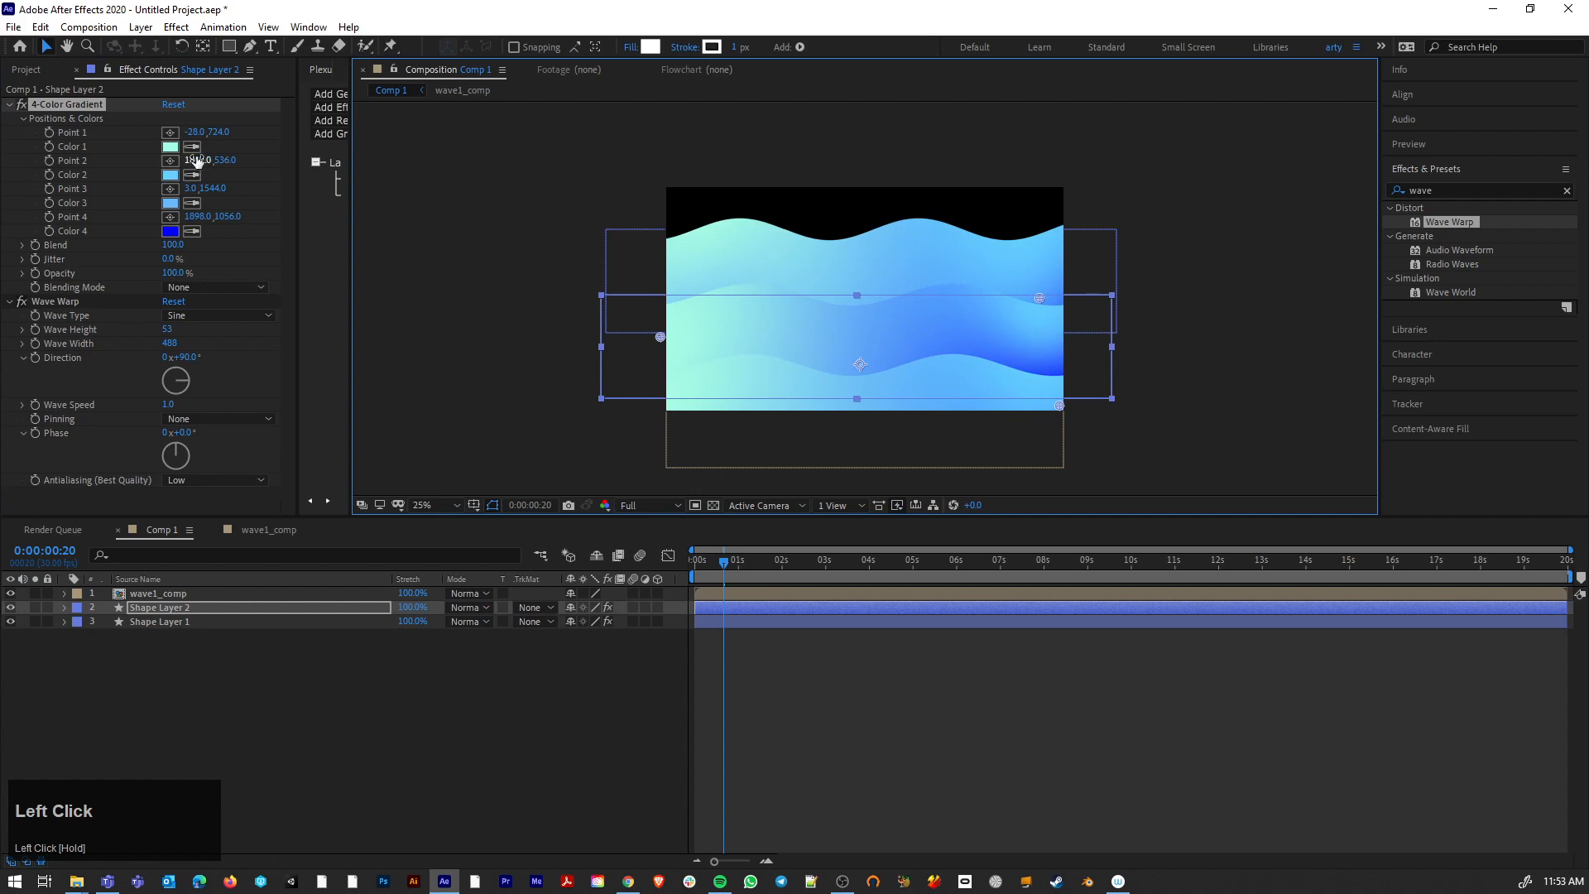
{"action": "left_click_drag", "start_coordinate": [196, 160], "coordinate": [129, 143]}
{"action": "left_click_drag", "start_coordinate": [639, 336], "coordinate": [685, 280]}
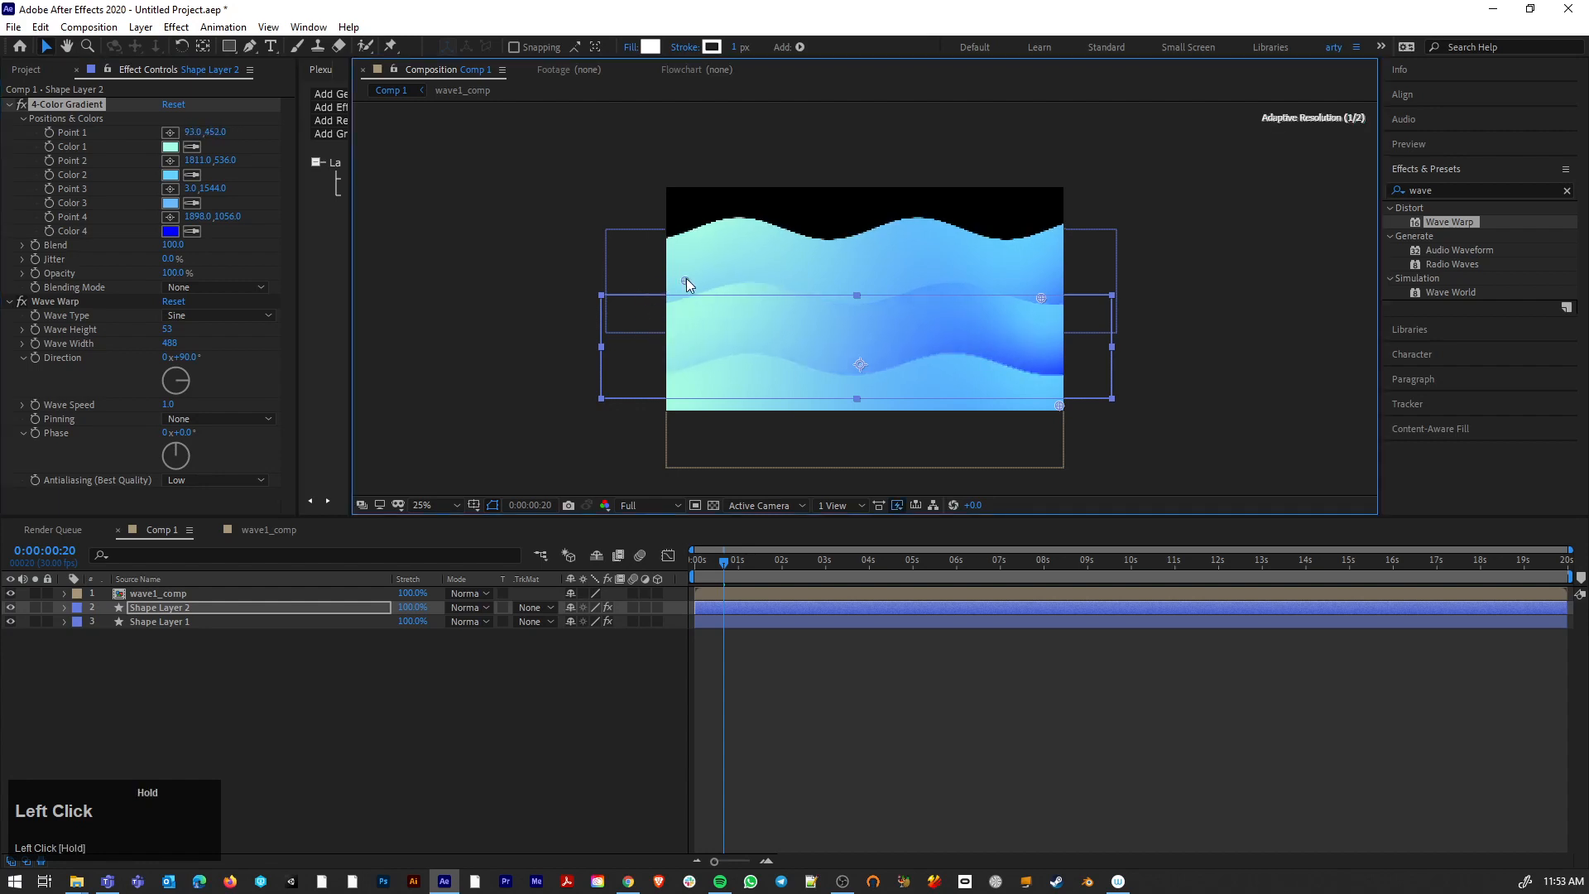
{"action": "left_click_drag", "start_coordinate": [196, 222], "coordinate": [175, 217]}
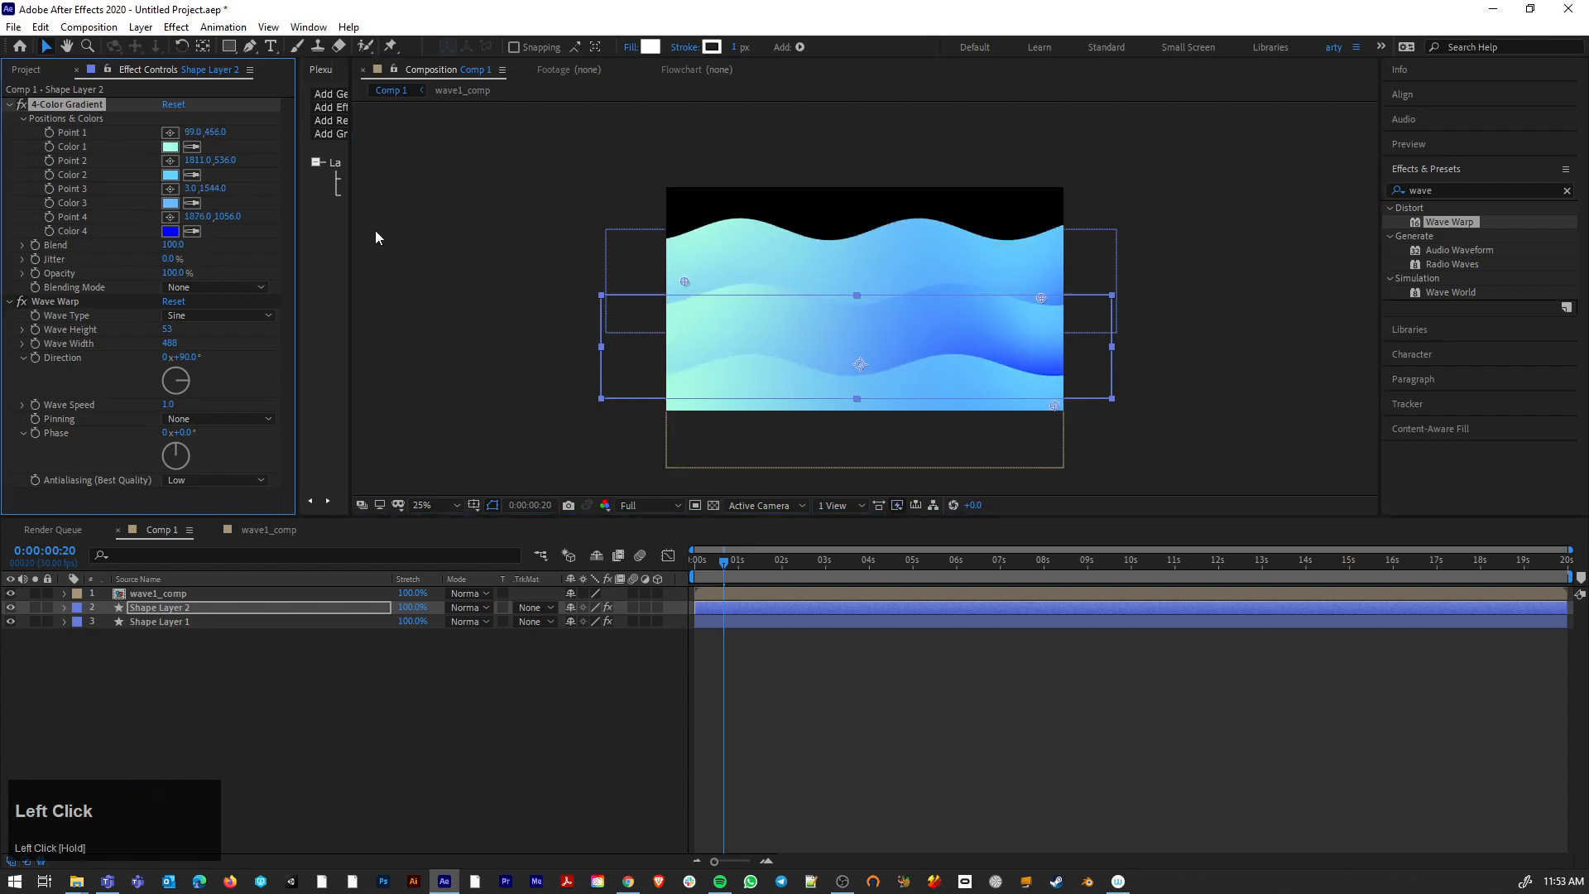
Step: Set Shape Layer 2's gradient Point 2 to 1802, 536 and place Point 3 at about 4, 868
{"action": "left_click_drag", "start_coordinate": [199, 159], "coordinate": [8, 189]}
{"action": "left_click_drag", "start_coordinate": [211, 188], "coordinate": [197, 192]}
{"action": "left_click", "coordinate": [170, 188]}
{"action": "left_click", "coordinate": [670, 373]}
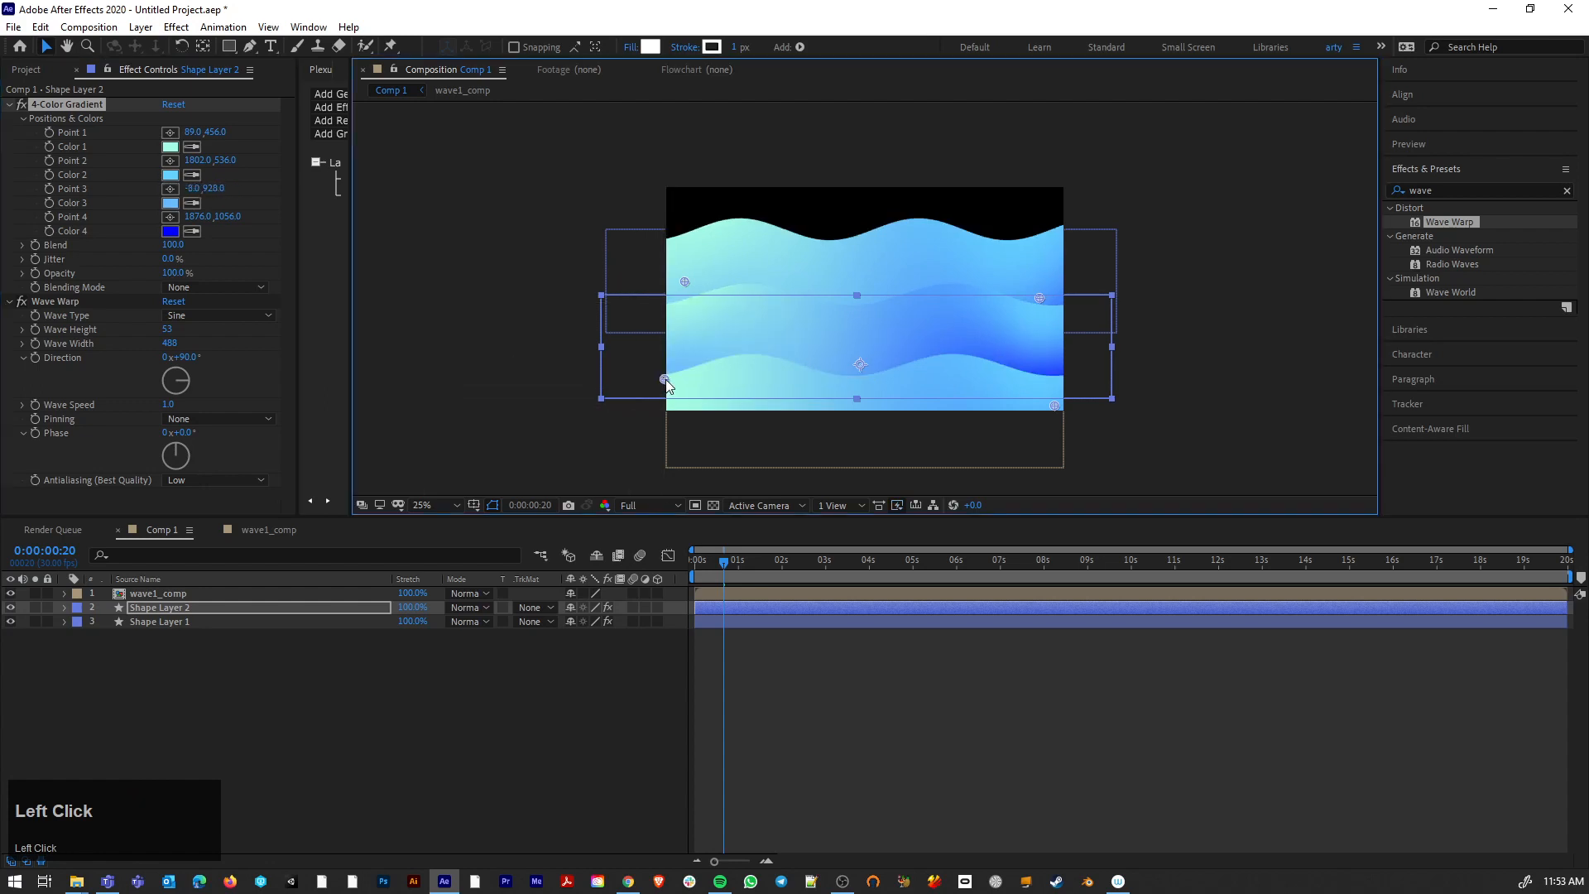
{"action": "left_click_drag", "start_coordinate": [673, 369], "coordinate": [668, 366]}
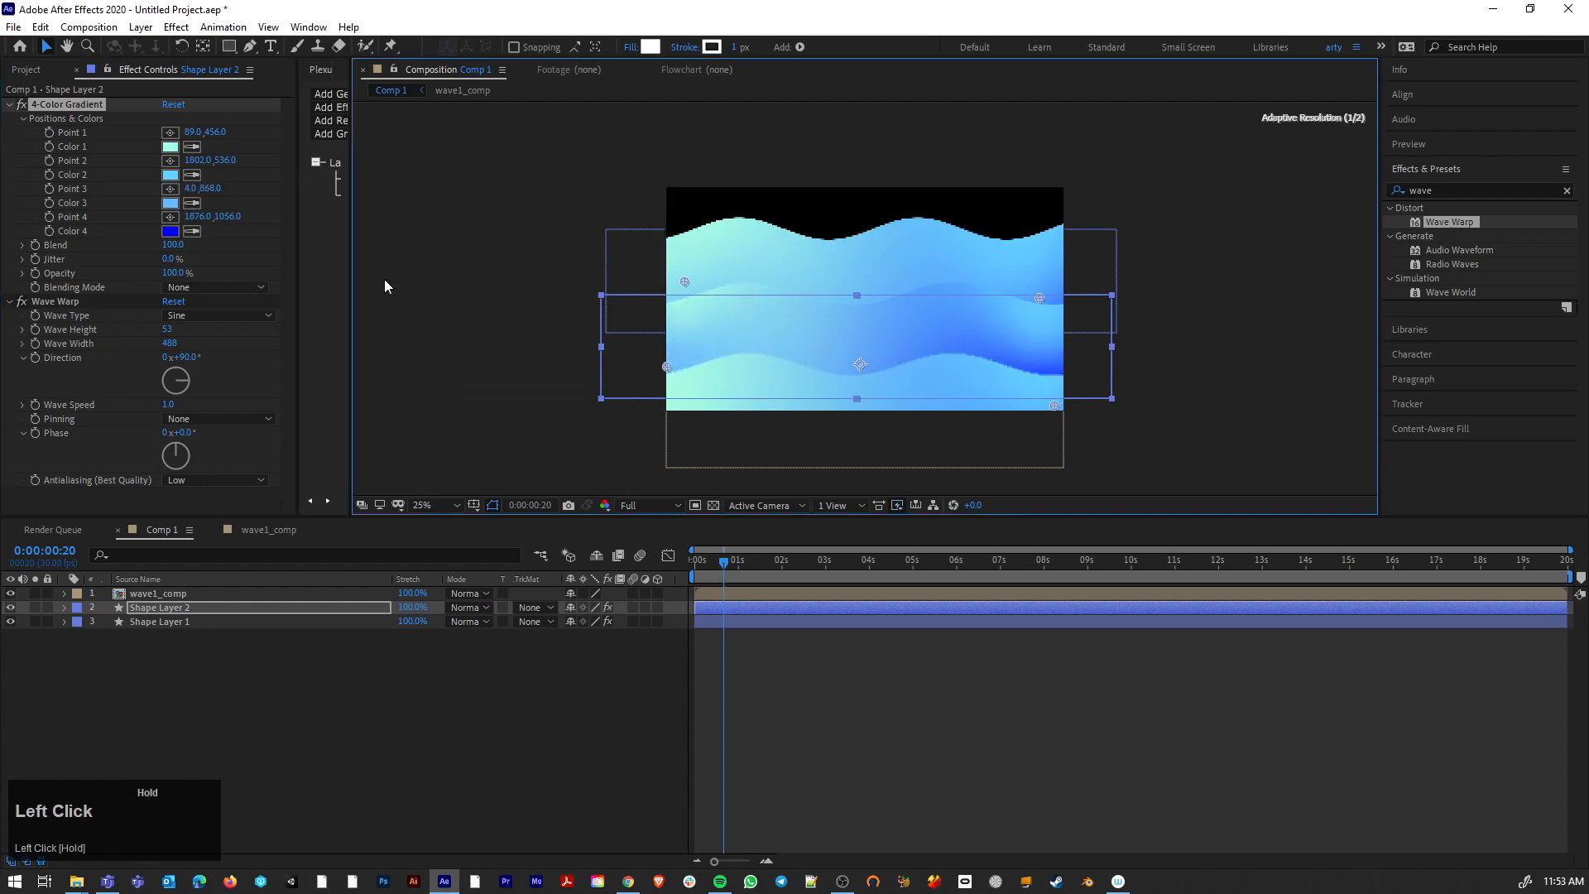
Step: Change Color 3 of Shape Layer 2's gradient to the darker blue 2354E2
{"action": "left_click", "coordinate": [172, 206]}
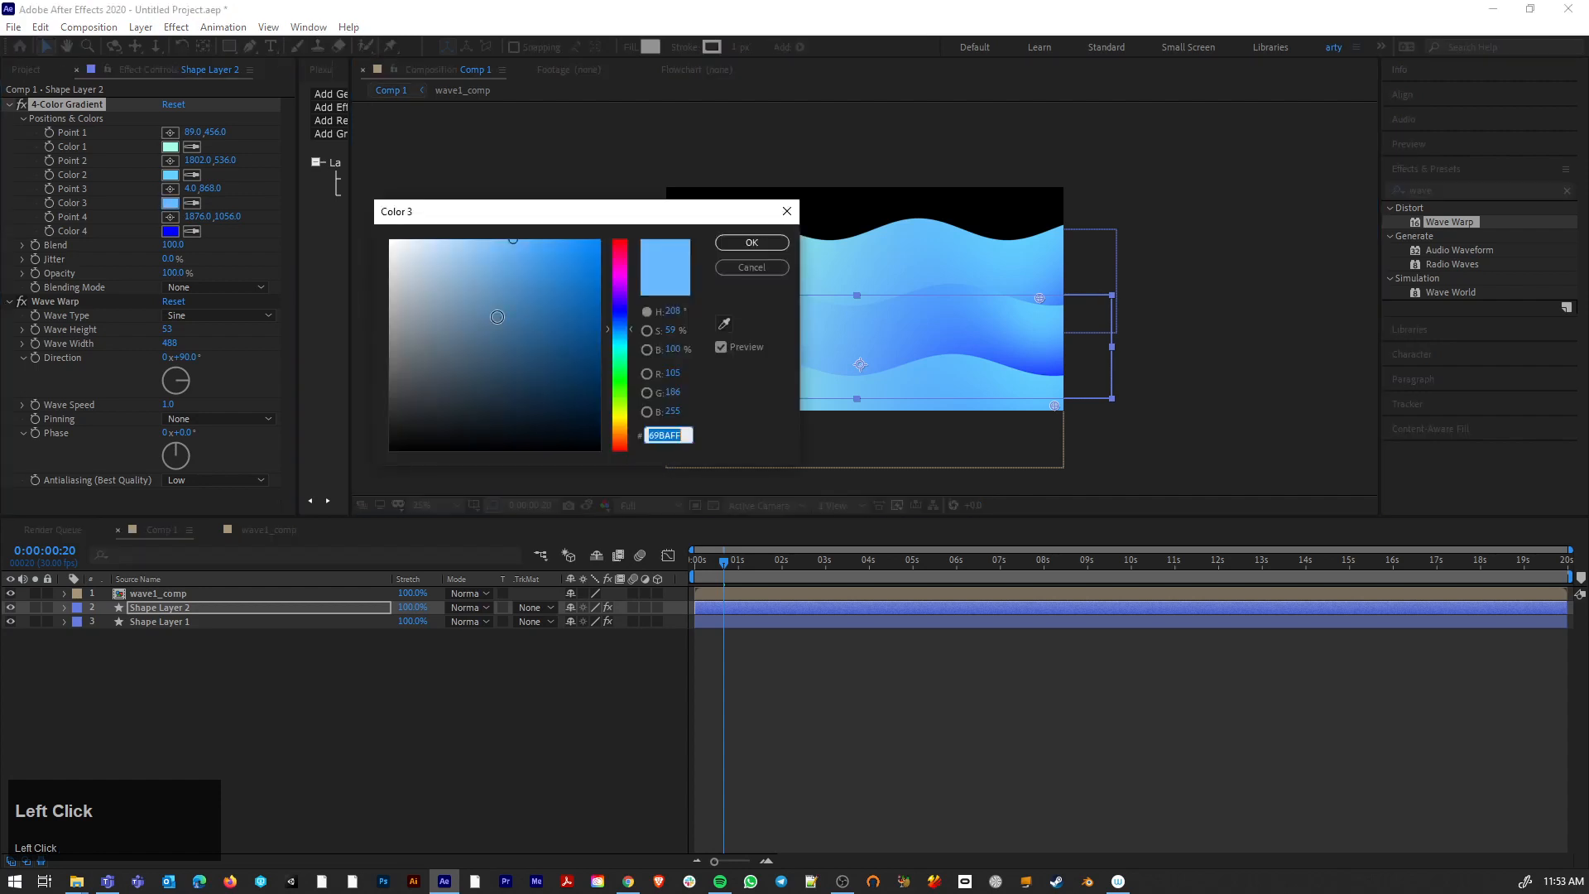
{"action": "mouse_move", "coordinate": [539, 375]}
{"action": "left_mouse_down"}
{"action": "mouse_move", "coordinate": [628, 346]}
{"action": "mouse_move", "coordinate": [641, 310]}
{"action": "mouse_move", "coordinate": [639, 293]}
{"action": "mouse_move", "coordinate": [616, 319]}
{"action": "mouse_move", "coordinate": [568, 263]}
{"action": "left_mouse_up"}
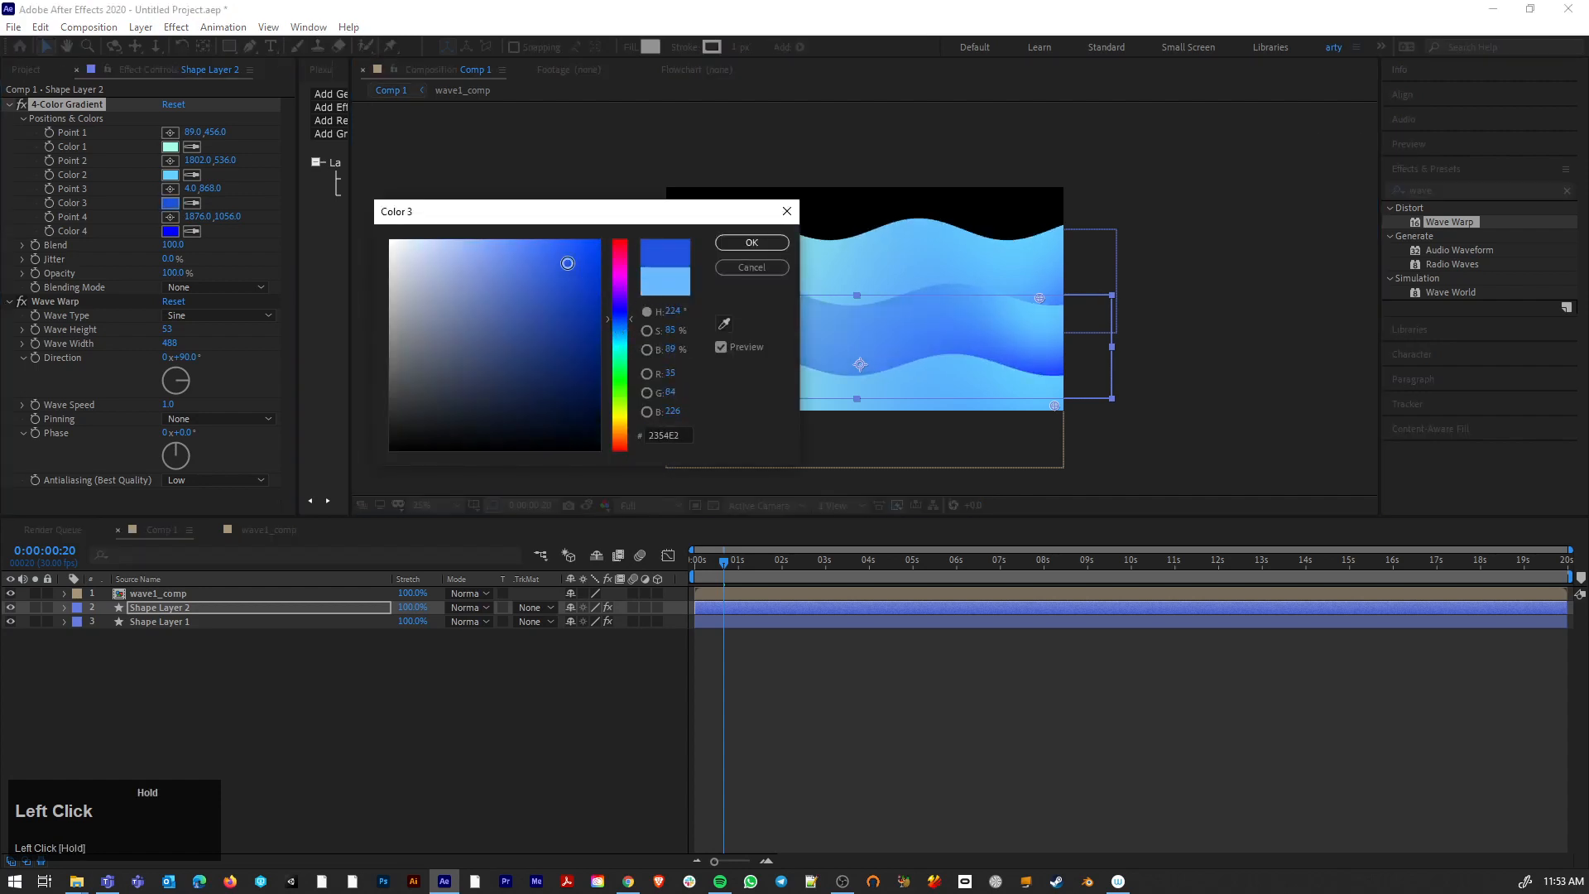
{"action": "left_click", "coordinate": [745, 242]}
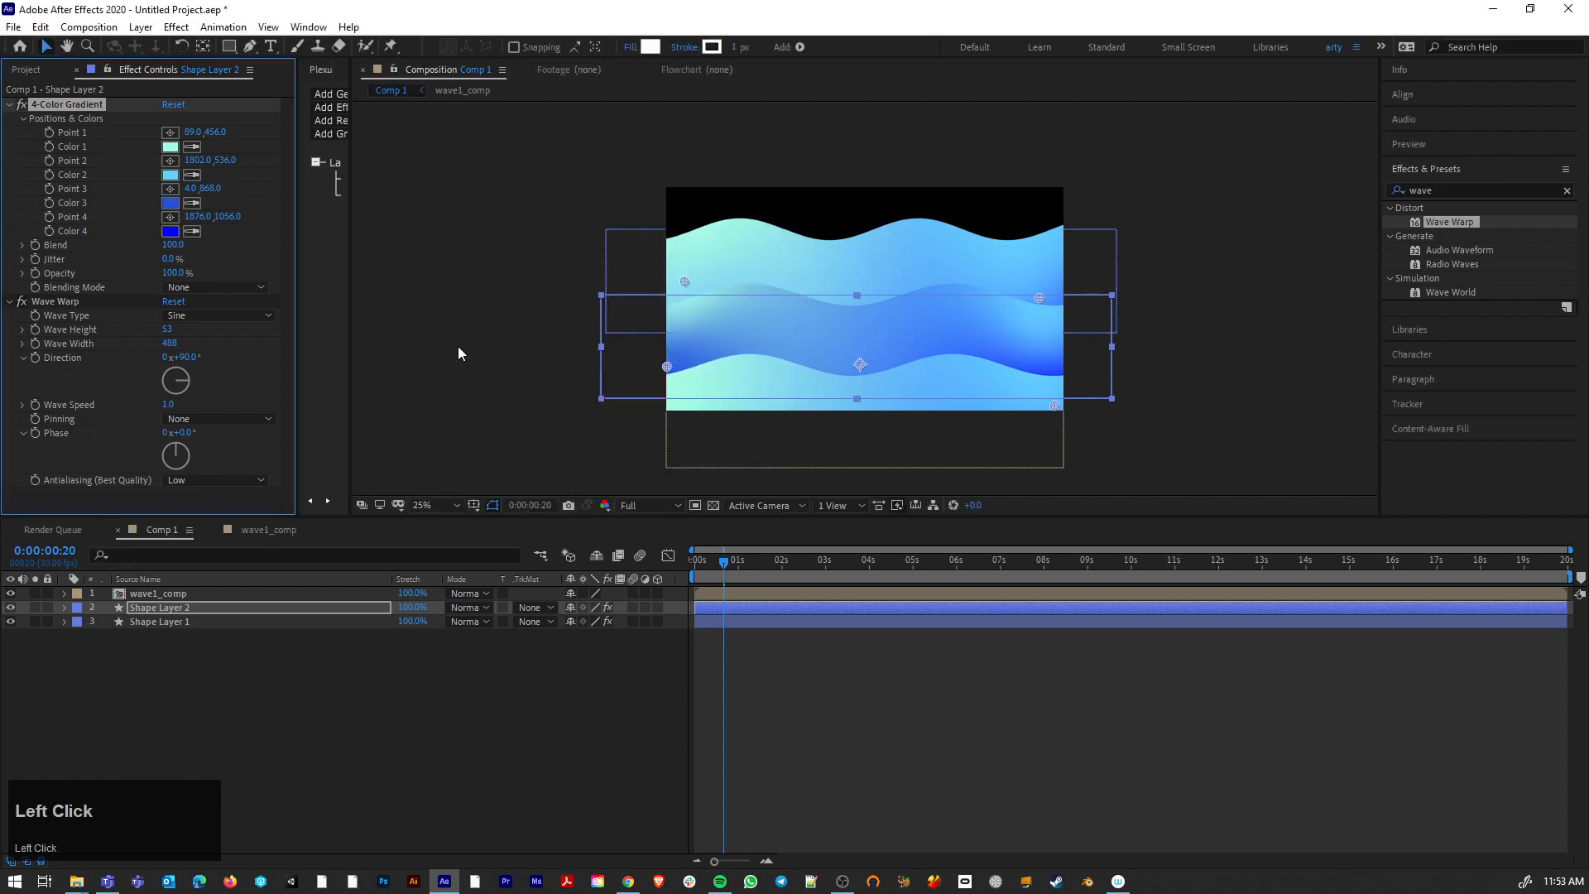
Step: Move Shape Layer 2's gradient Point 1 to about 349, 420, Point 2 to 1474, 444 and Point 3 to -36, 1076, and scrub through the animation
{"action": "left_click_drag", "start_coordinate": [685, 281], "coordinate": [739, 275]}
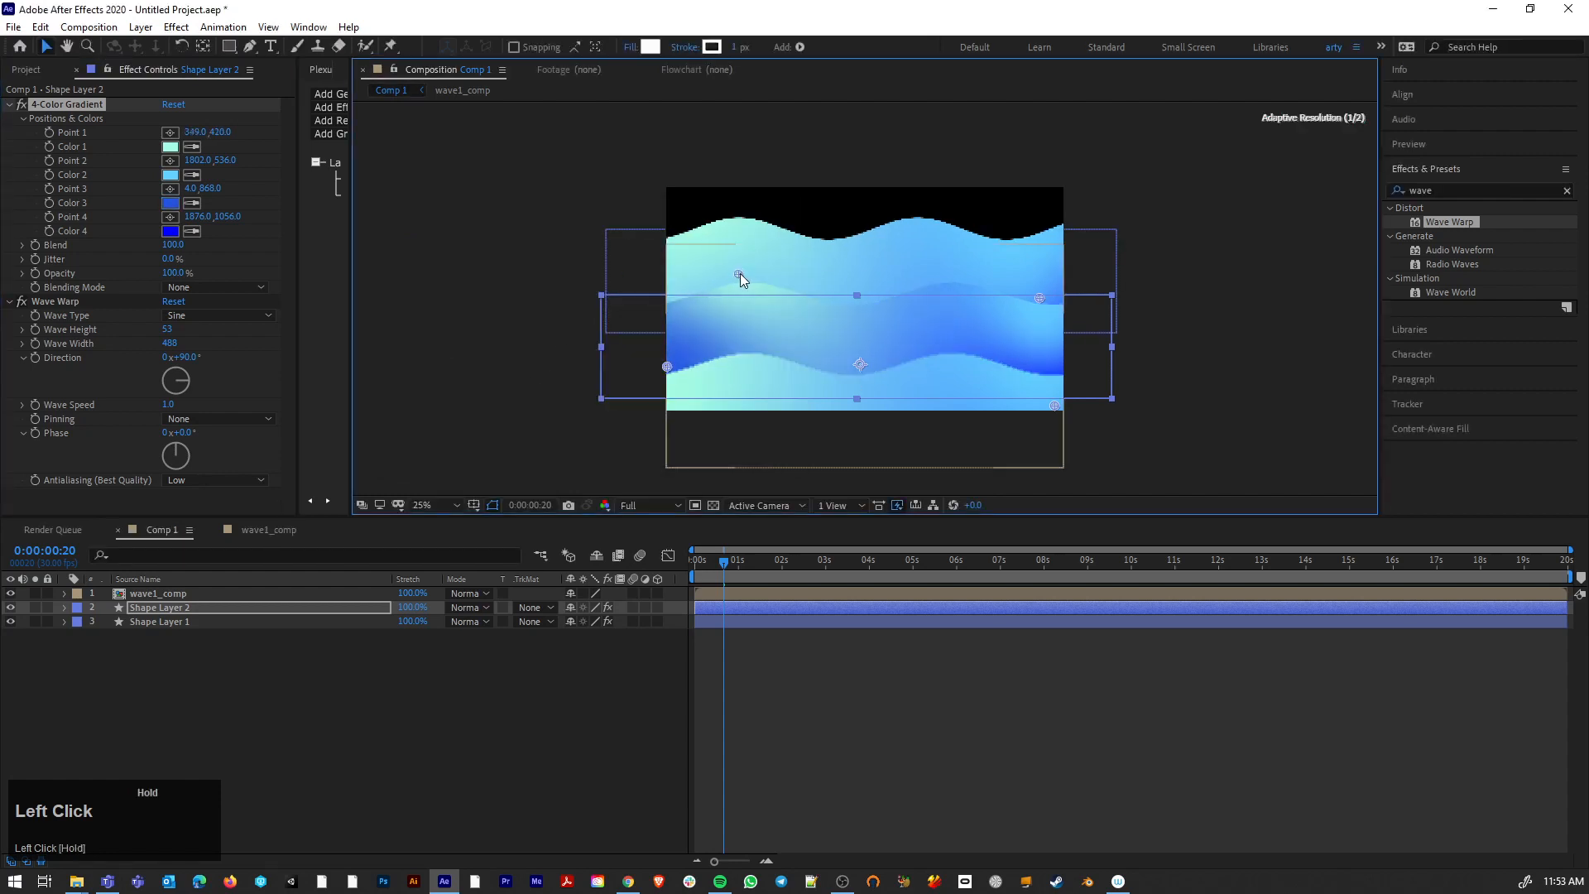
{"action": "left_click_drag", "start_coordinate": [1040, 298], "coordinate": [972, 277]}
{"action": "left_click_drag", "start_coordinate": [667, 367], "coordinate": [658, 410]}
{"action": "key", "text": "Home"}
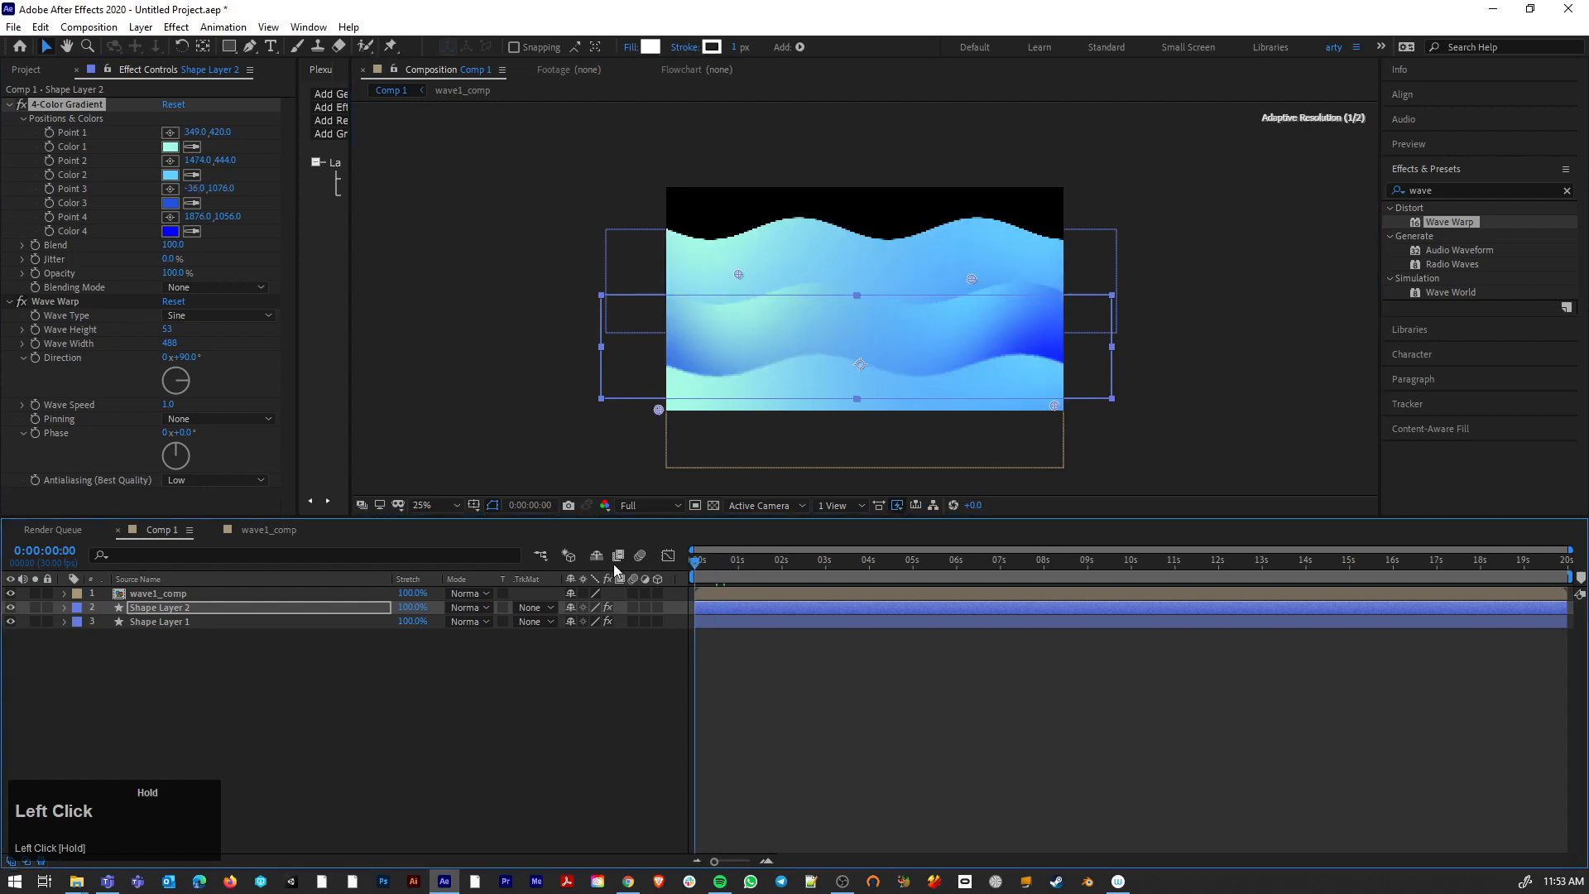
{"action": "left_click_drag", "start_coordinate": [712, 566], "coordinate": [968, 571]}
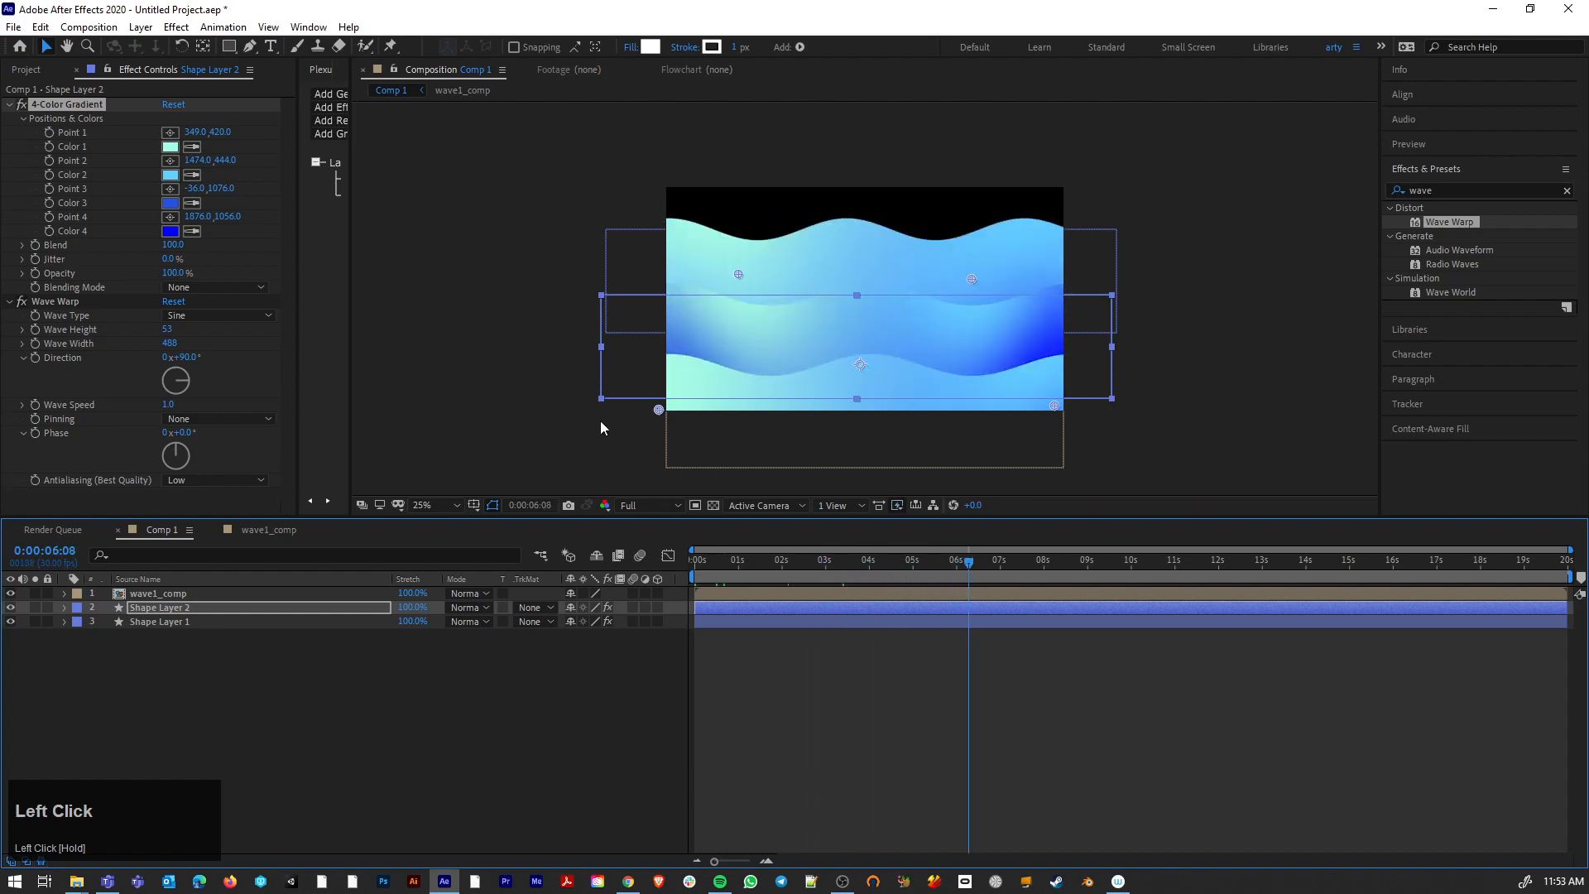
Step: Duplicate the wave1_comp layer and stack the copy behind all other layers
{"action": "left_click", "coordinate": [139, 594]}
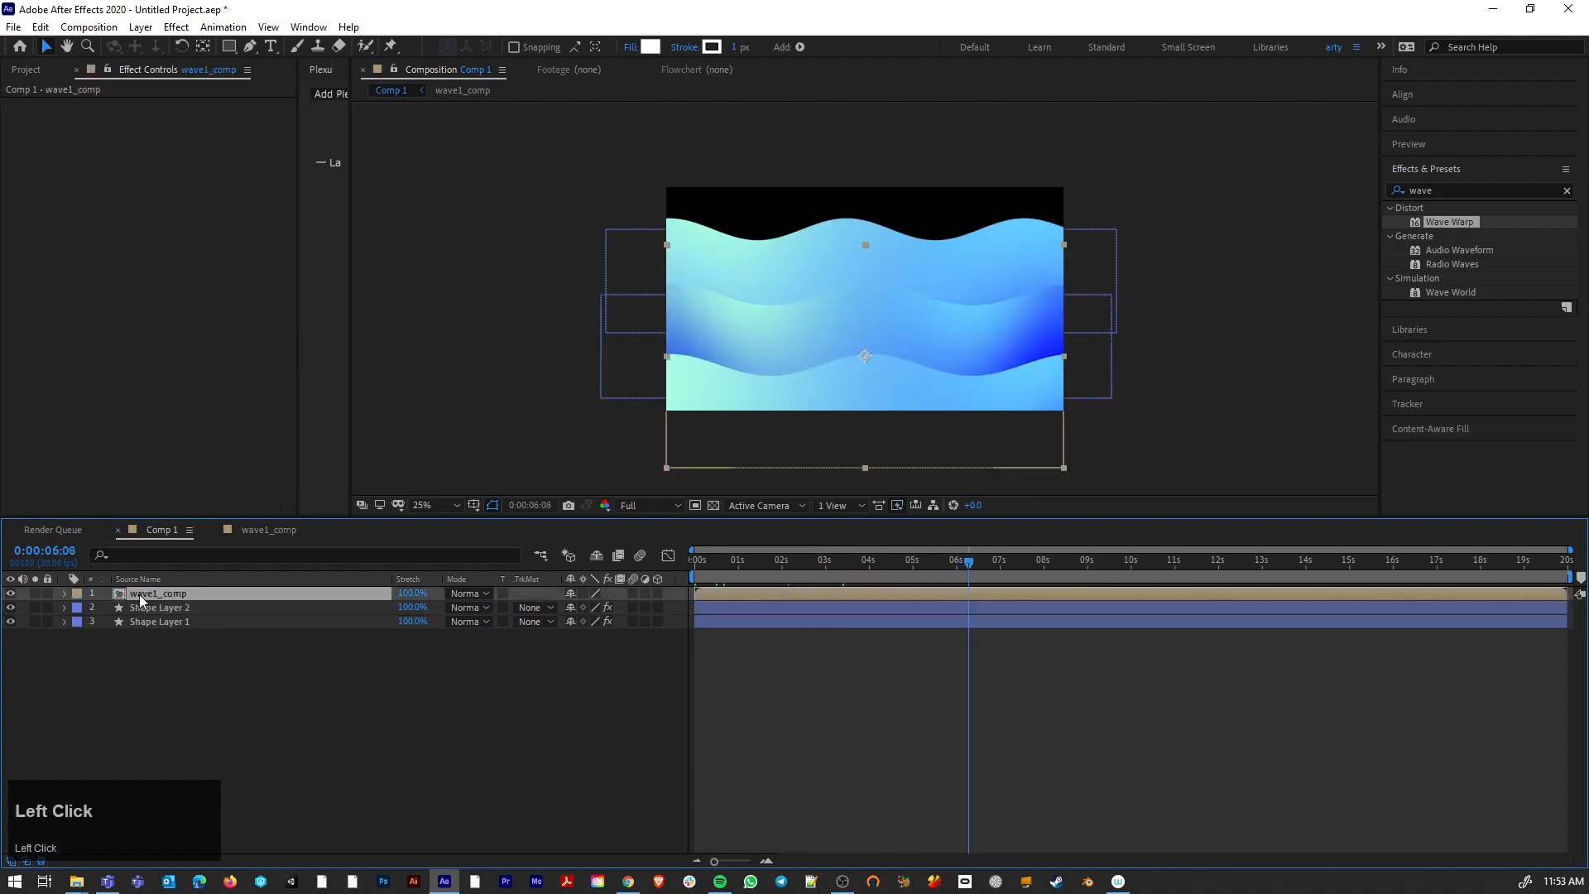
{"action": "key", "text": "ctrl+c"}
{"action": "key", "text": "ctrl+v"}
{"action": "left_click_drag", "start_coordinate": [154, 591], "coordinate": [156, 639]}
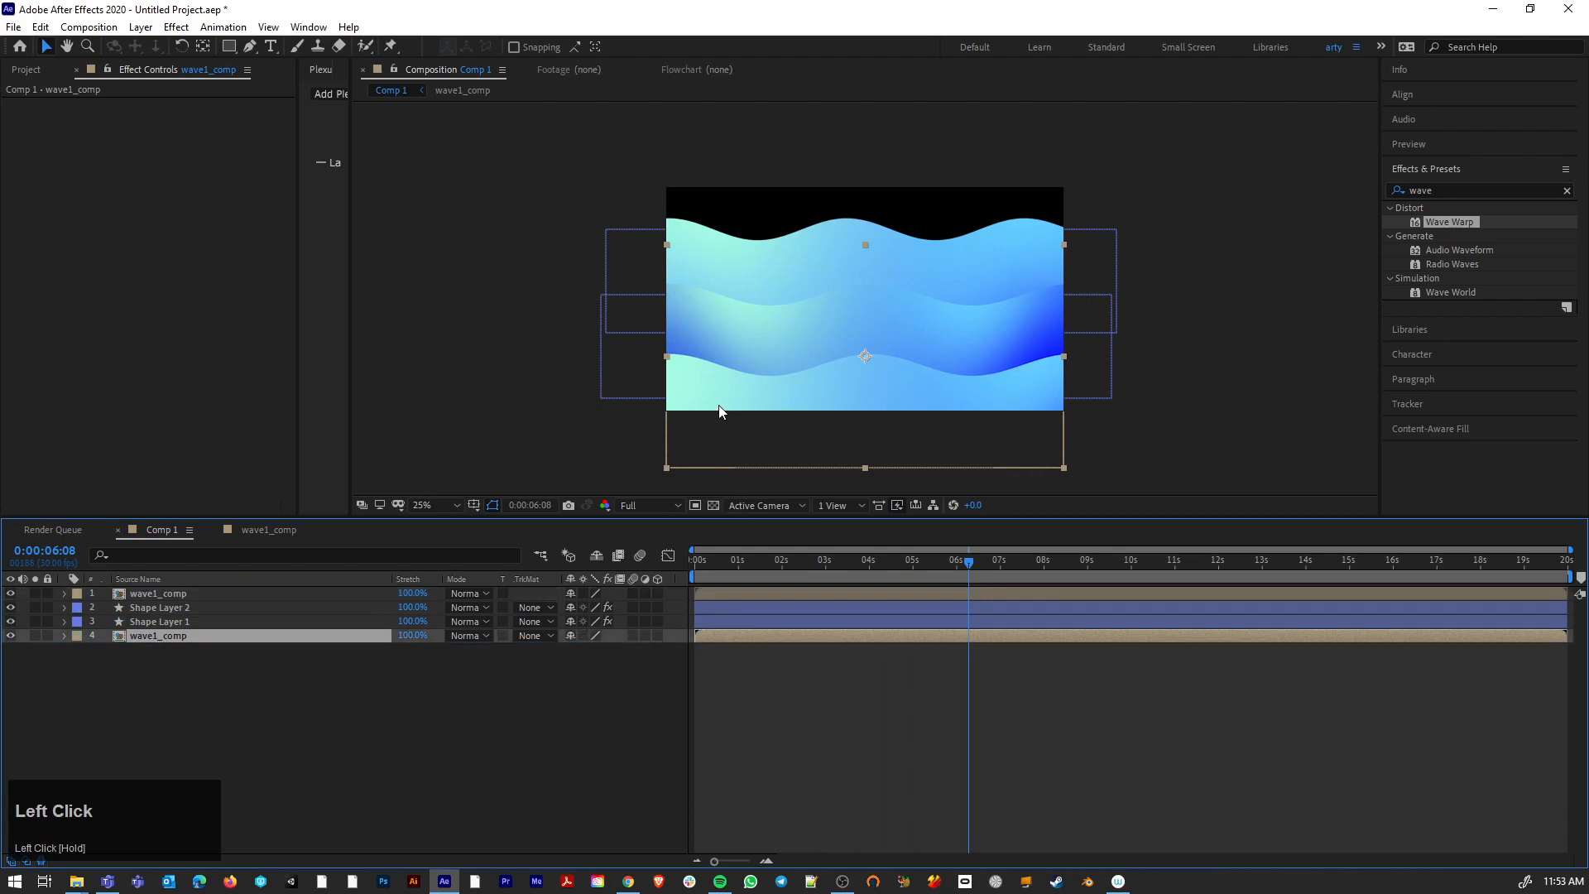
Step: Move the rear wave1_comp copy up to cover the frame's empty upper area, preview the animation and return to the start
{"action": "left_click", "coordinate": [769, 307]}
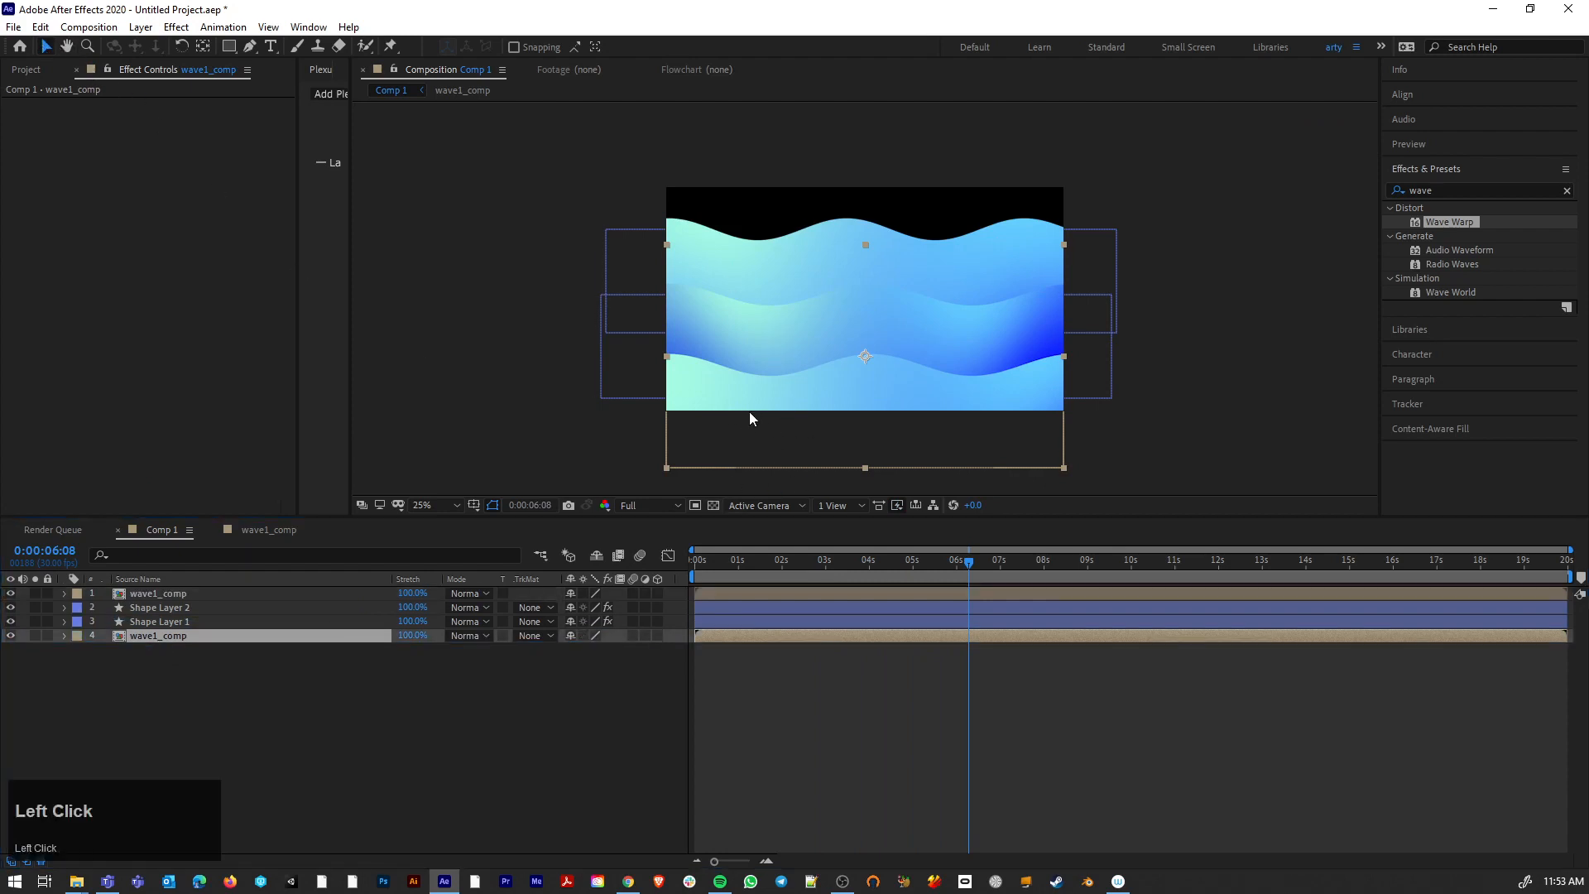
{"action": "left_click_drag", "start_coordinate": [750, 414], "coordinate": [750, 226]}
{"action": "key", "text": "space"}
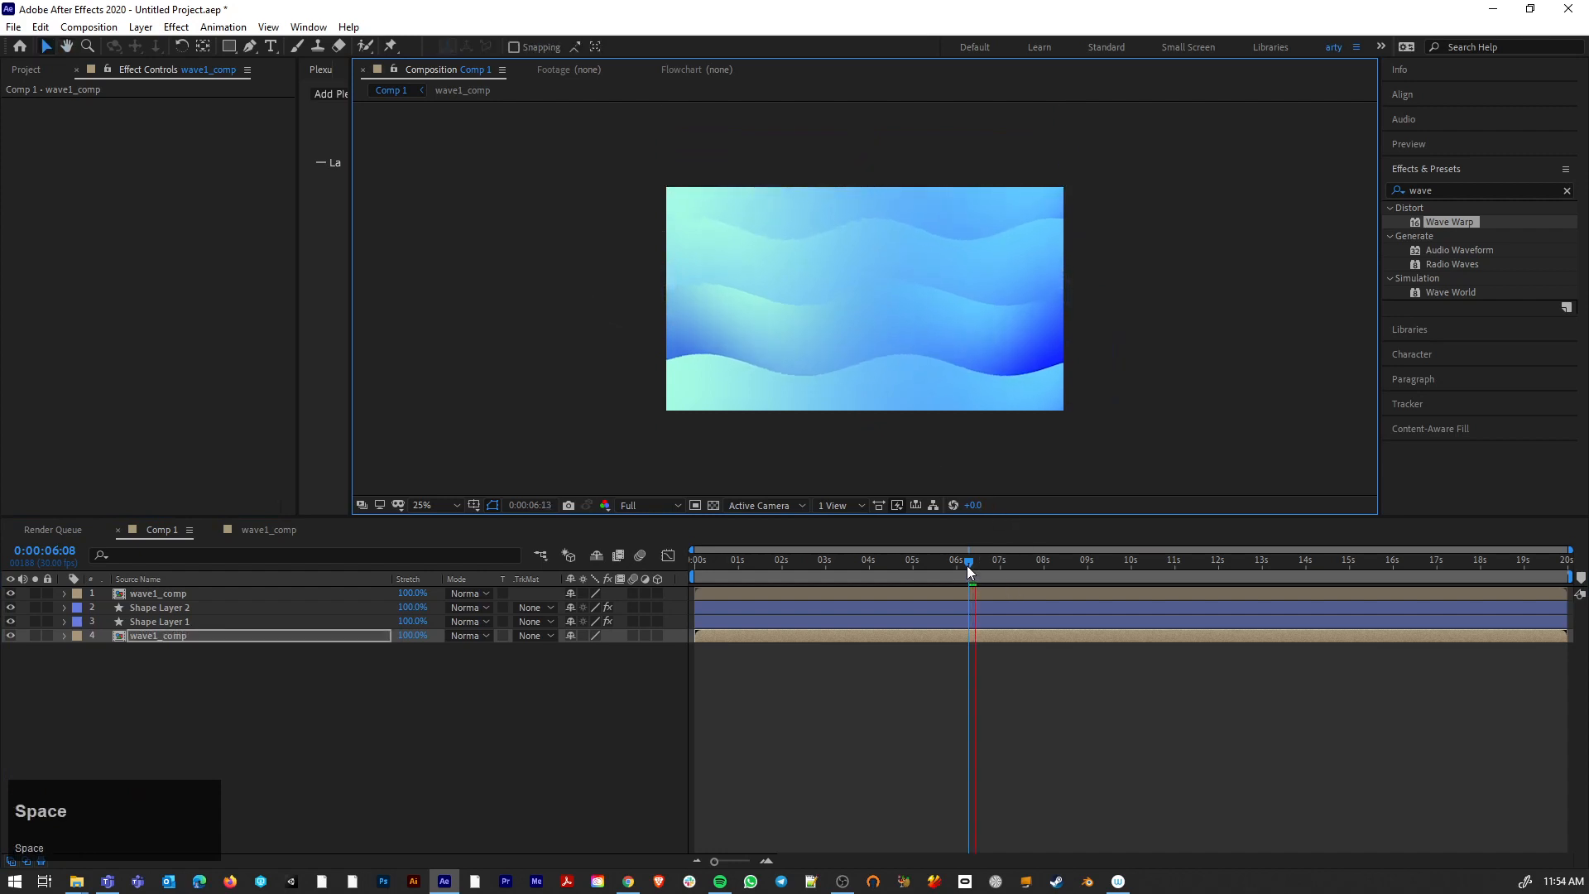
{"action": "left_click_drag", "start_coordinate": [968, 563], "coordinate": [332, 583]}
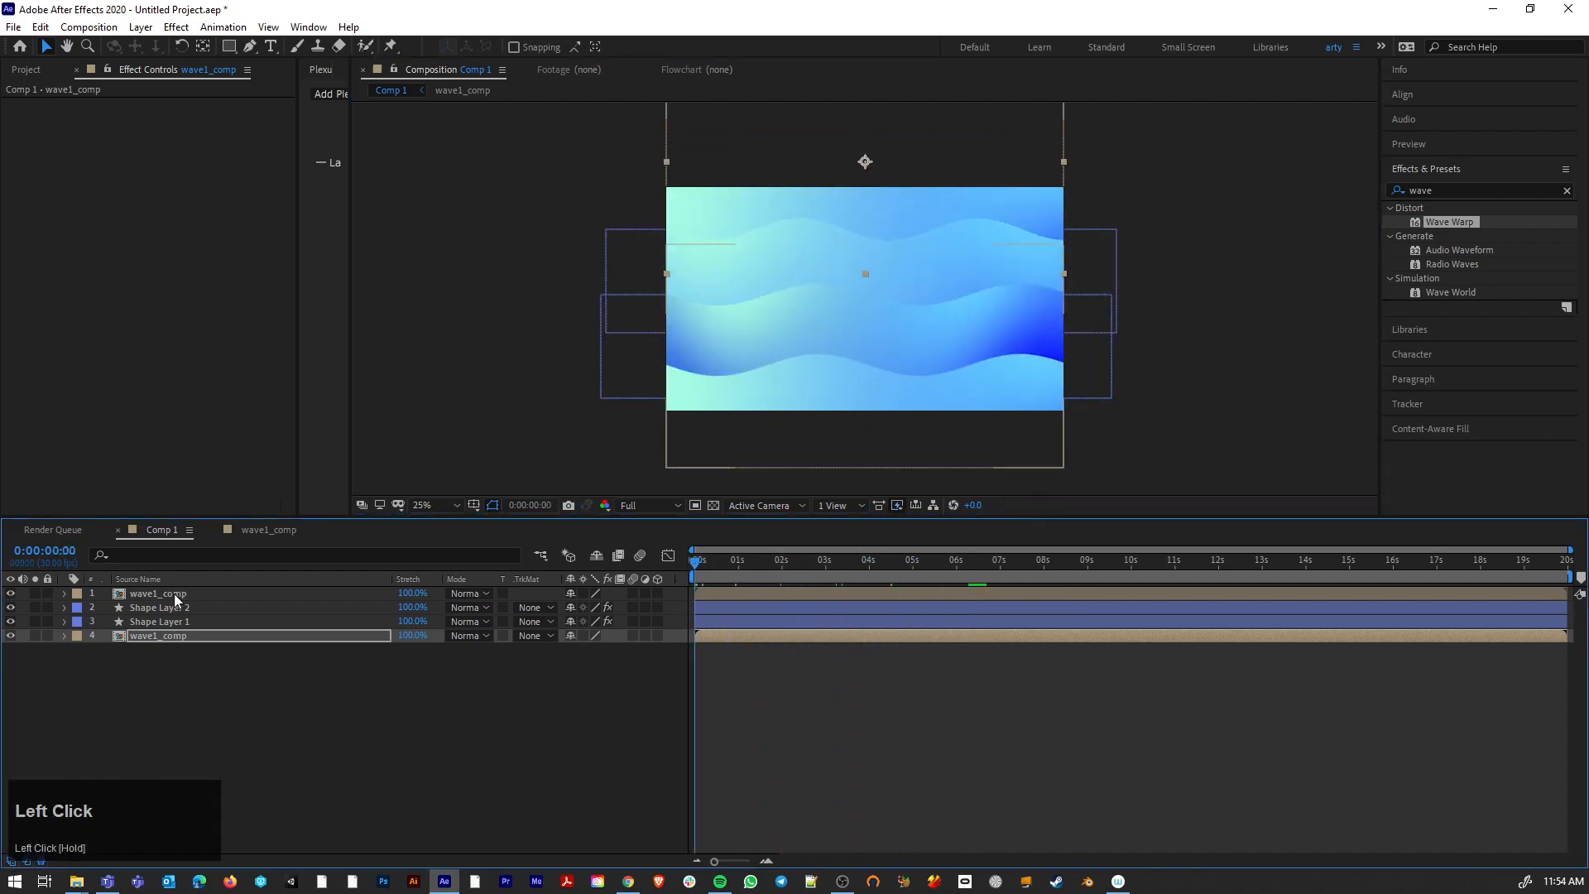
Step: Add a Drop Shadow layer style to the front wave1_comp layer and expand its settings
{"action": "left_click", "coordinate": [174, 593]}
{"action": "left_click", "coordinate": [175, 607]}
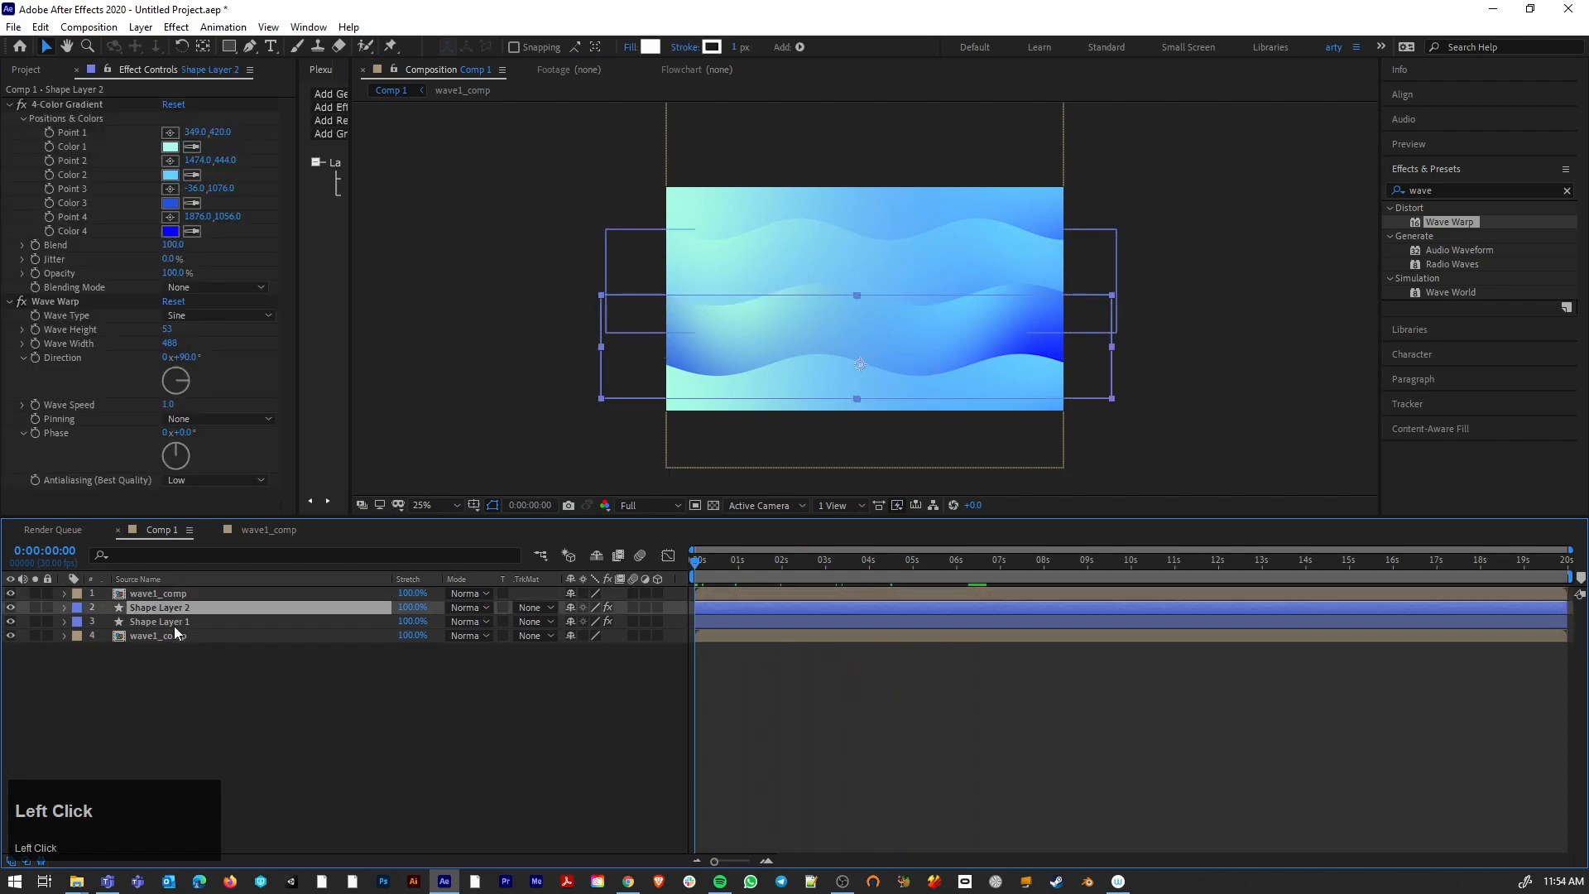
{"action": "left_click", "coordinate": [174, 623]}
{"action": "left_click", "coordinate": [166, 608]}
{"action": "left_click", "coordinate": [177, 595]}
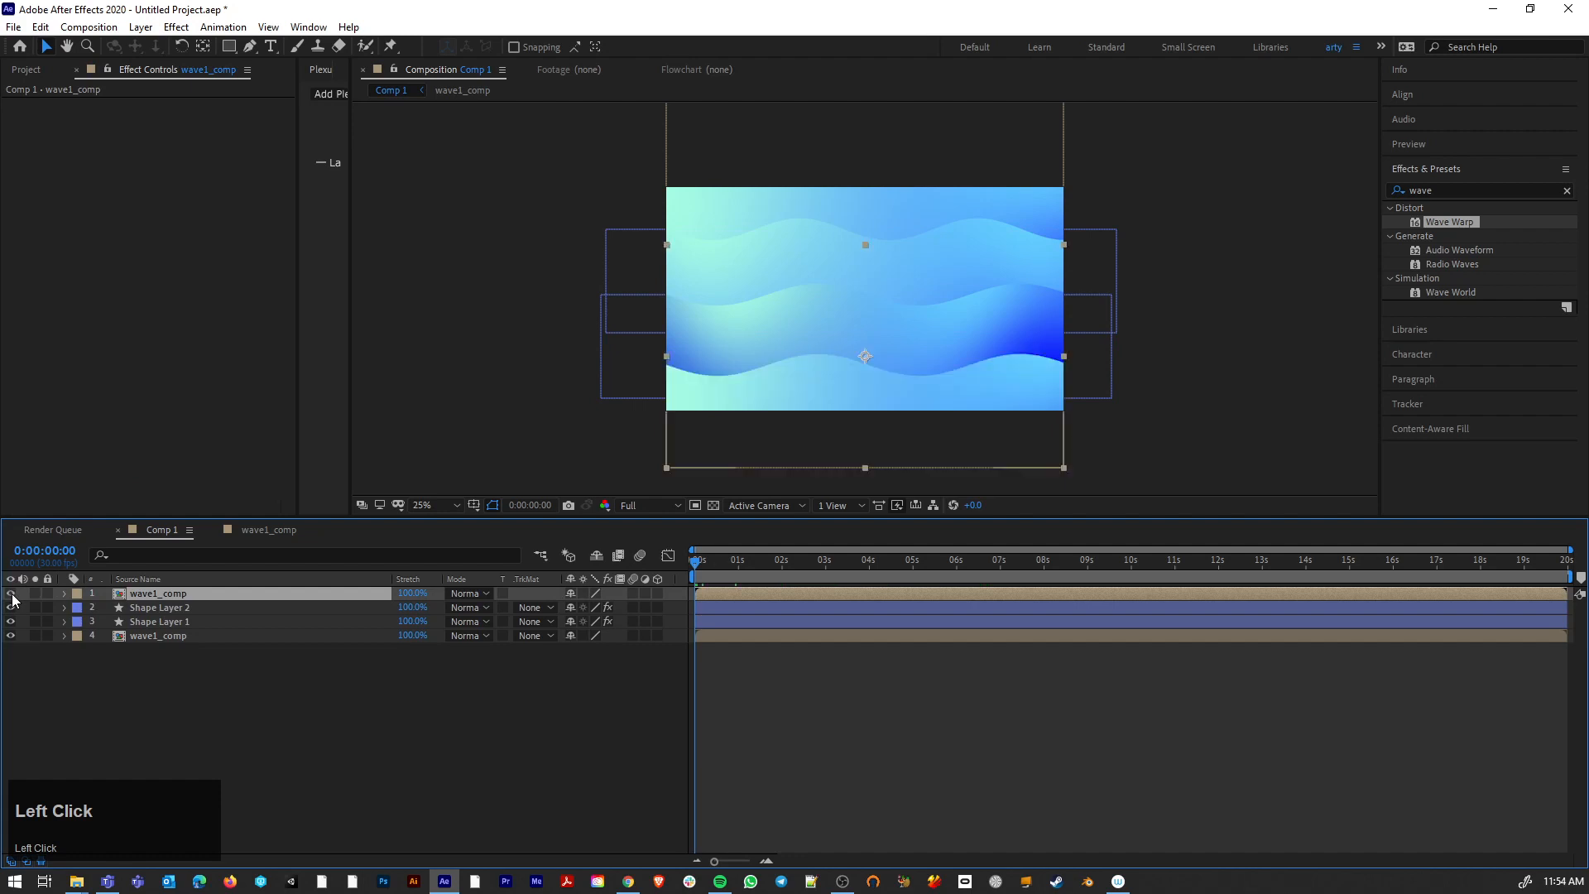
{"action": "right_click", "coordinate": [220, 596]}
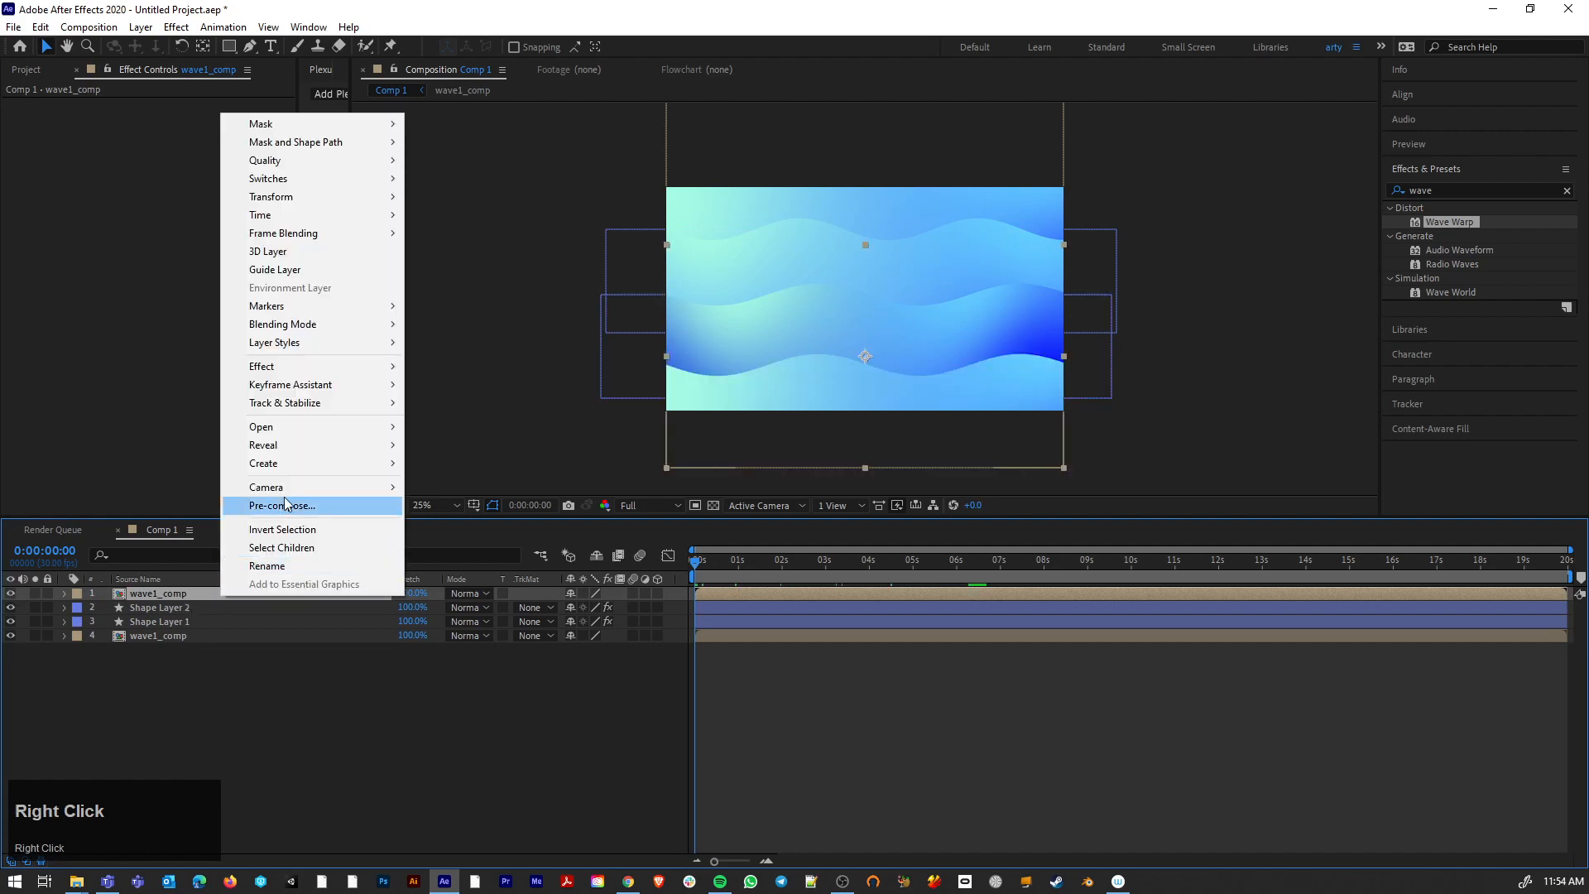
{"action": "mouse_move", "coordinate": [310, 342]}
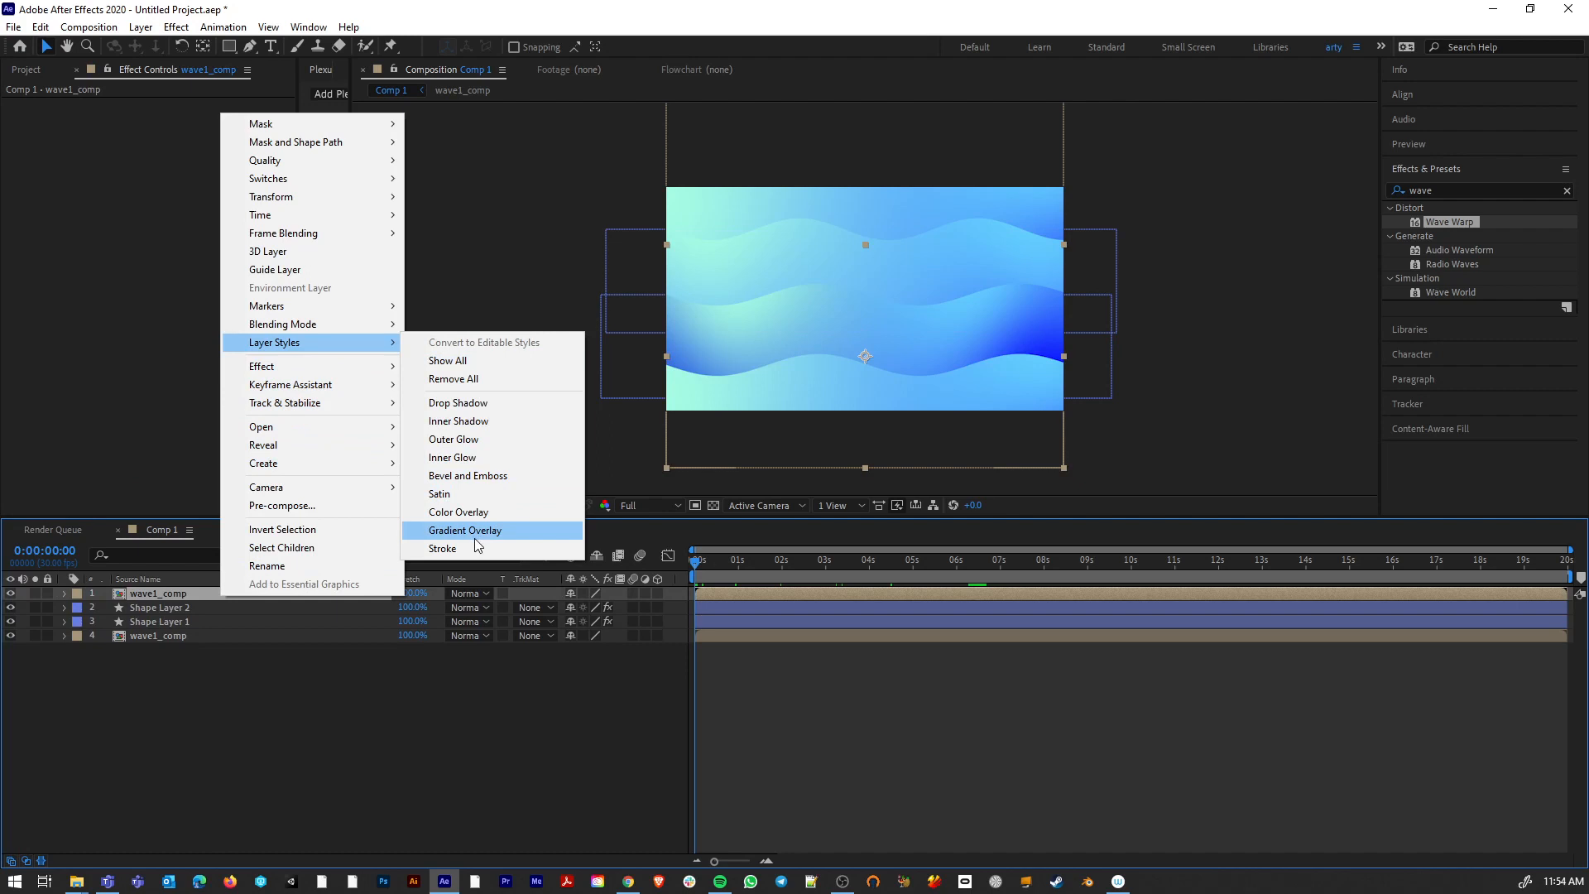
{"action": "left_click", "coordinate": [457, 403]}
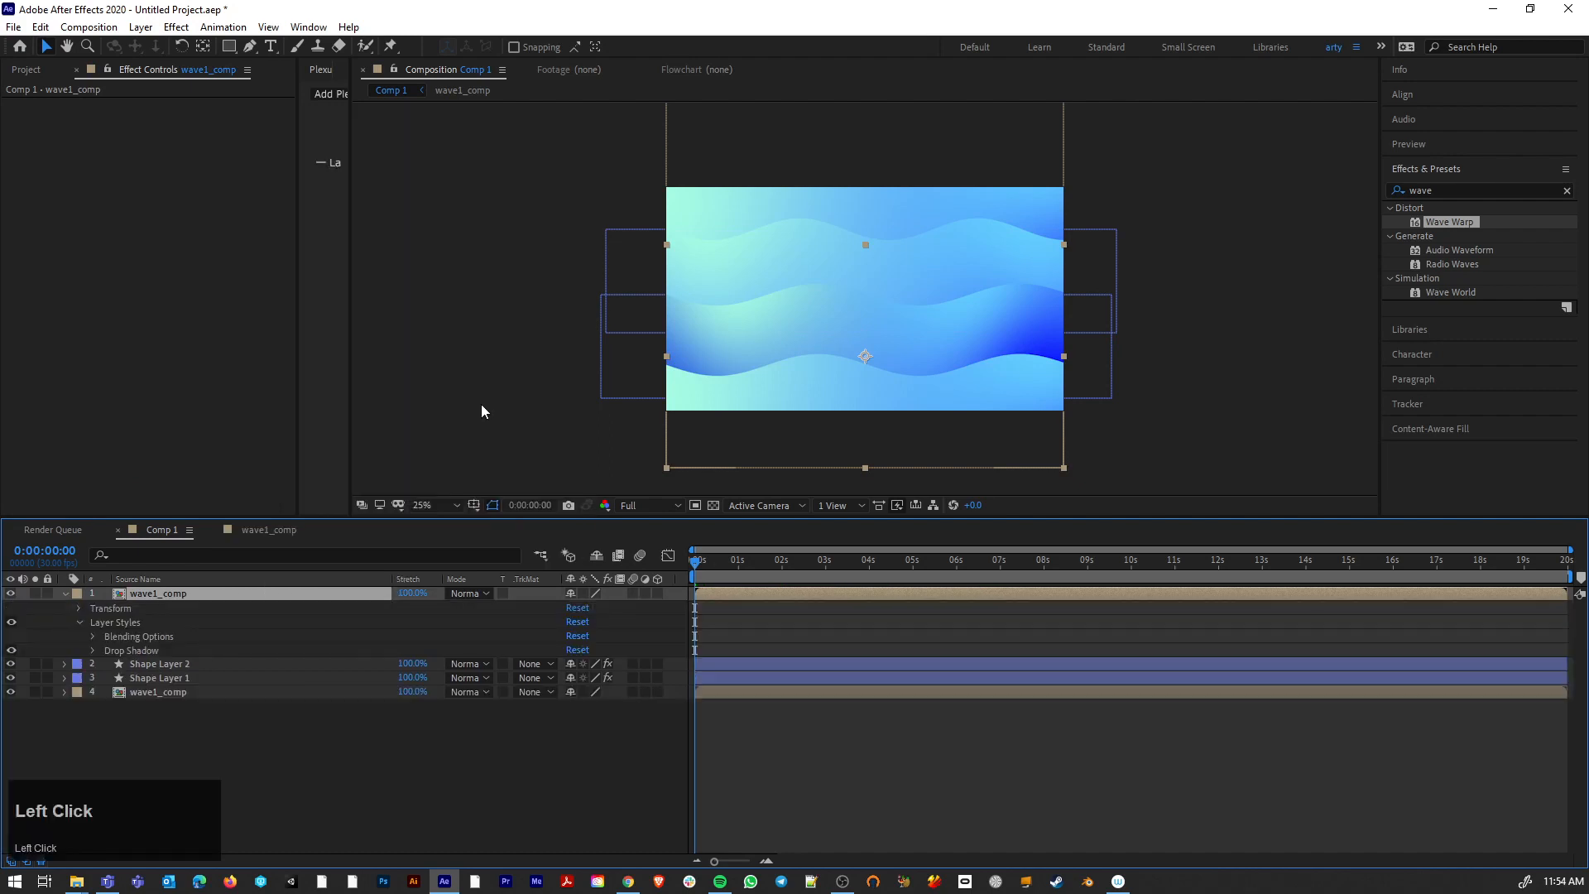
{"action": "left_click", "coordinate": [92, 651]}
{"action": "scroll", "coordinate": [518, 723], "scroll_direction": "down", "scroll_amount": 1}
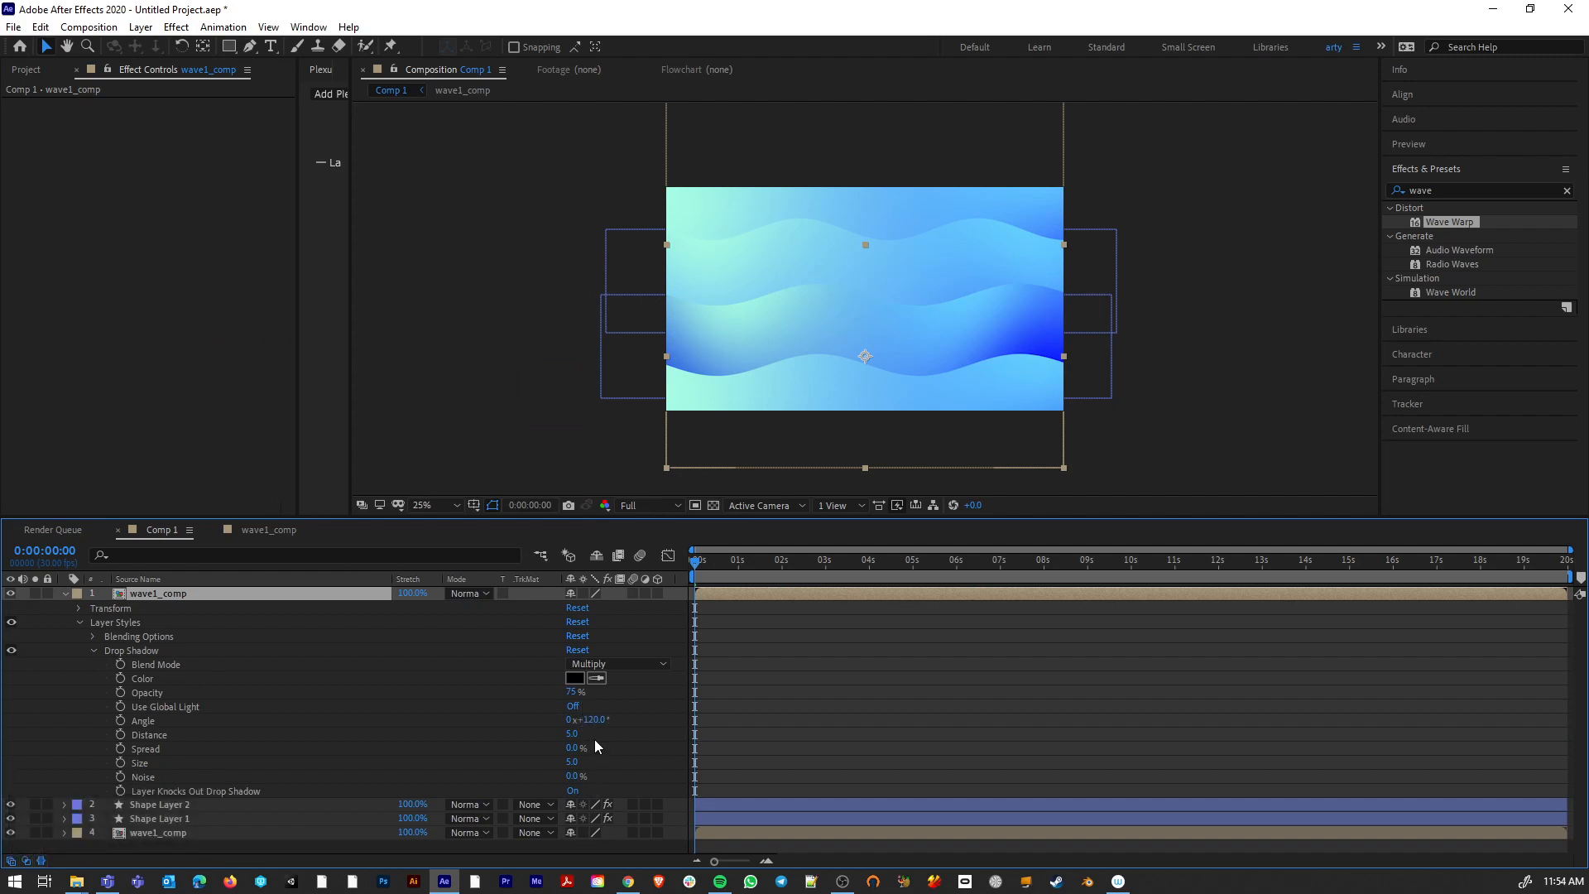
Step: Set the front wave1_comp layer's drop shadow angle to 254° and its distance to 40
{"action": "left_click_drag", "start_coordinate": [604, 725], "coordinate": [552, 719]}
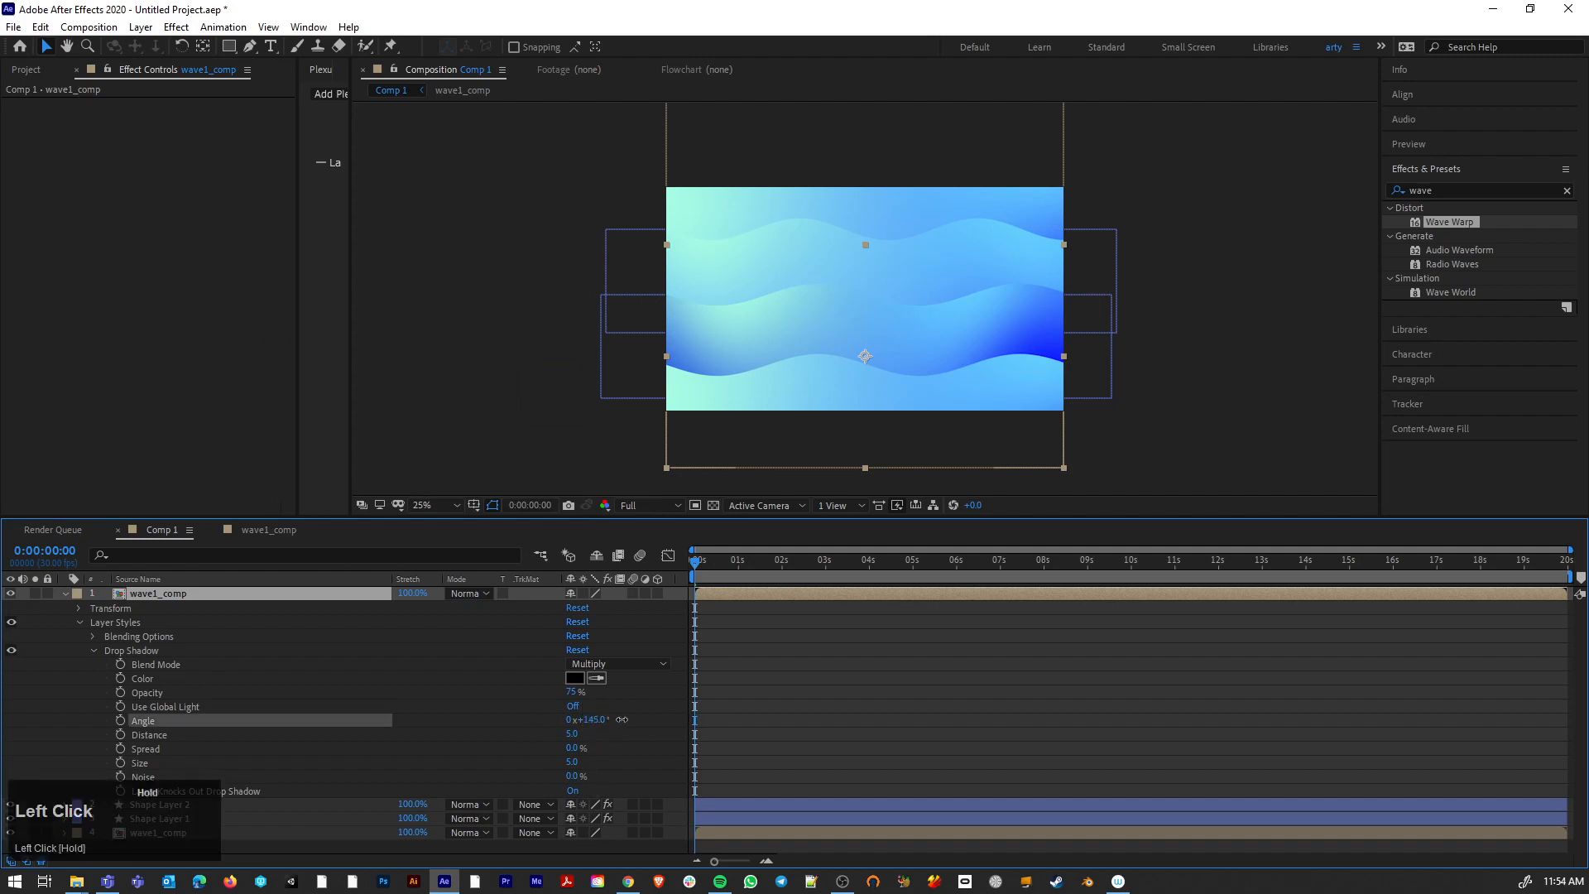
{"action": "left_click_drag", "start_coordinate": [700, 718], "coordinate": [680, 723]}
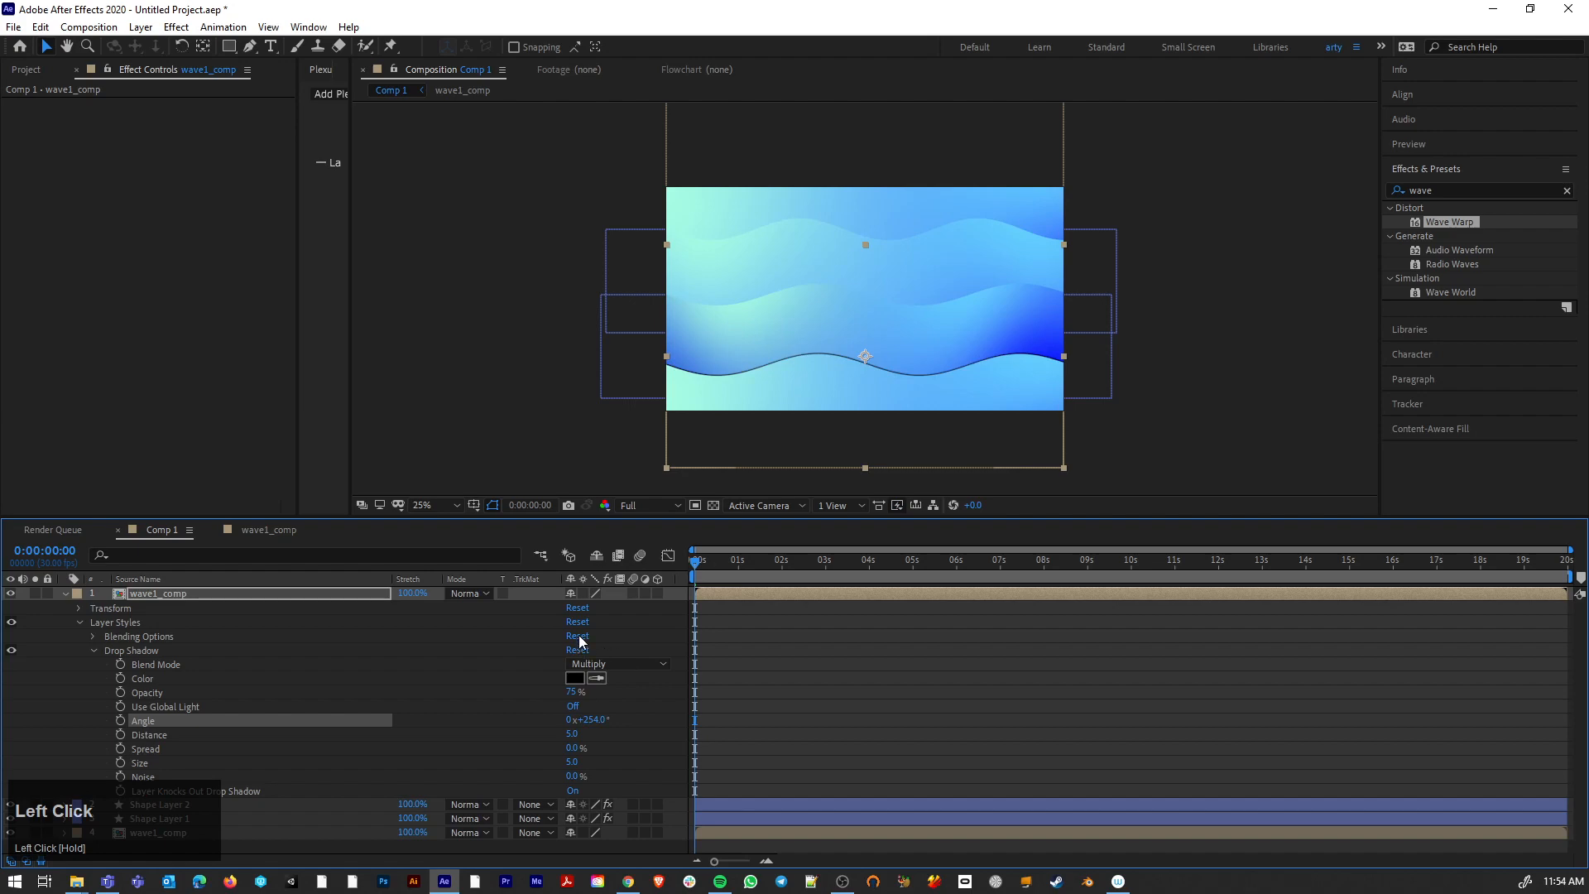
{"action": "left_click", "coordinate": [573, 708]}
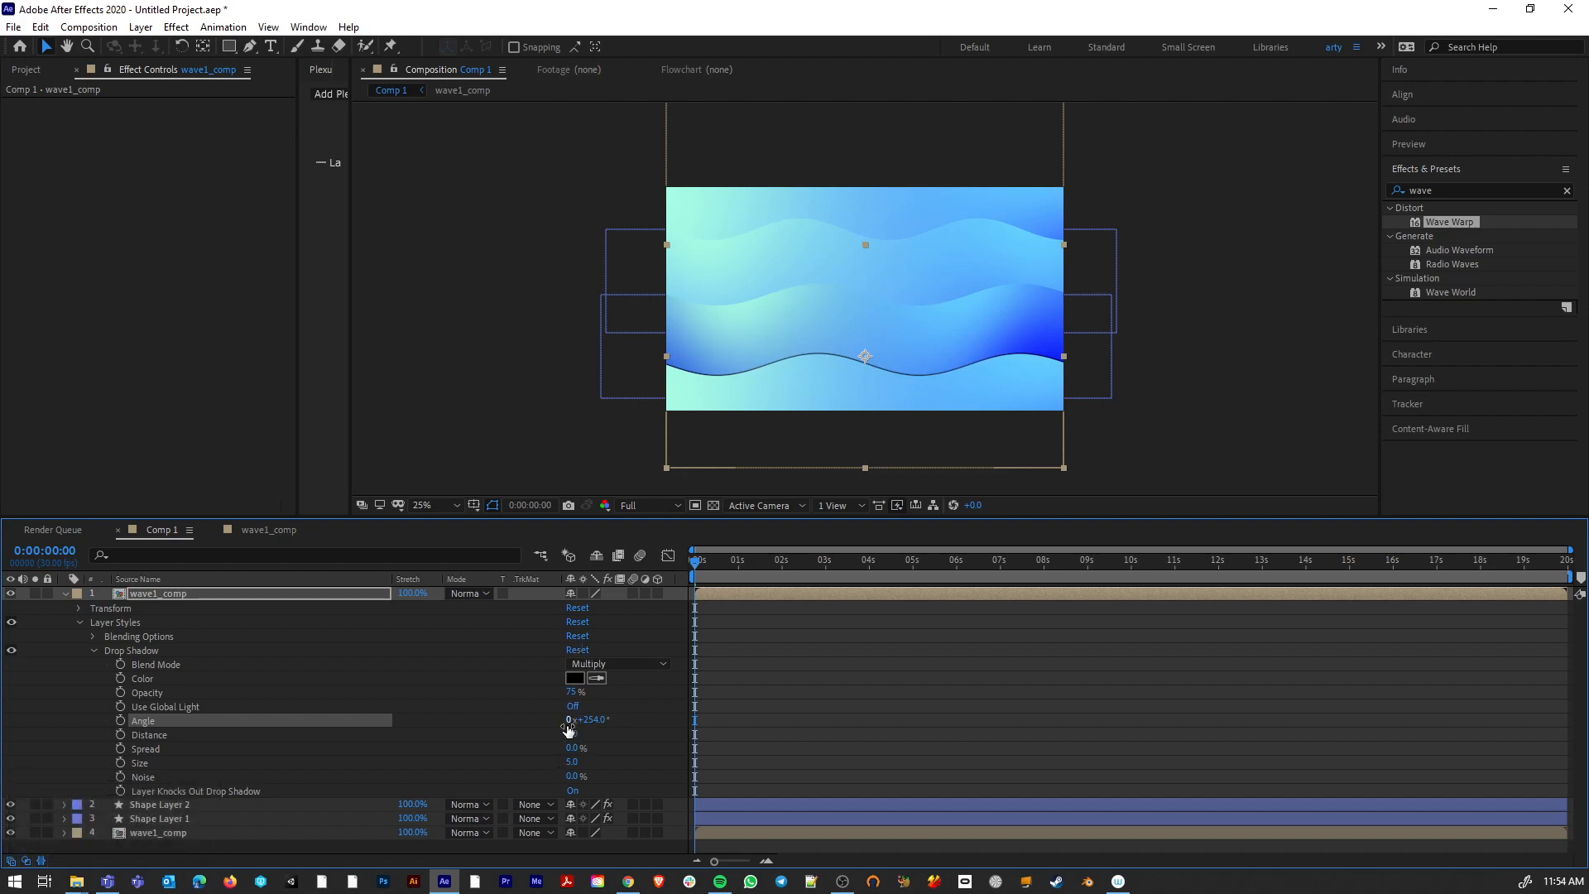
{"action": "scroll", "coordinate": [568, 734], "scroll_direction": "down", "scroll_amount": 5}
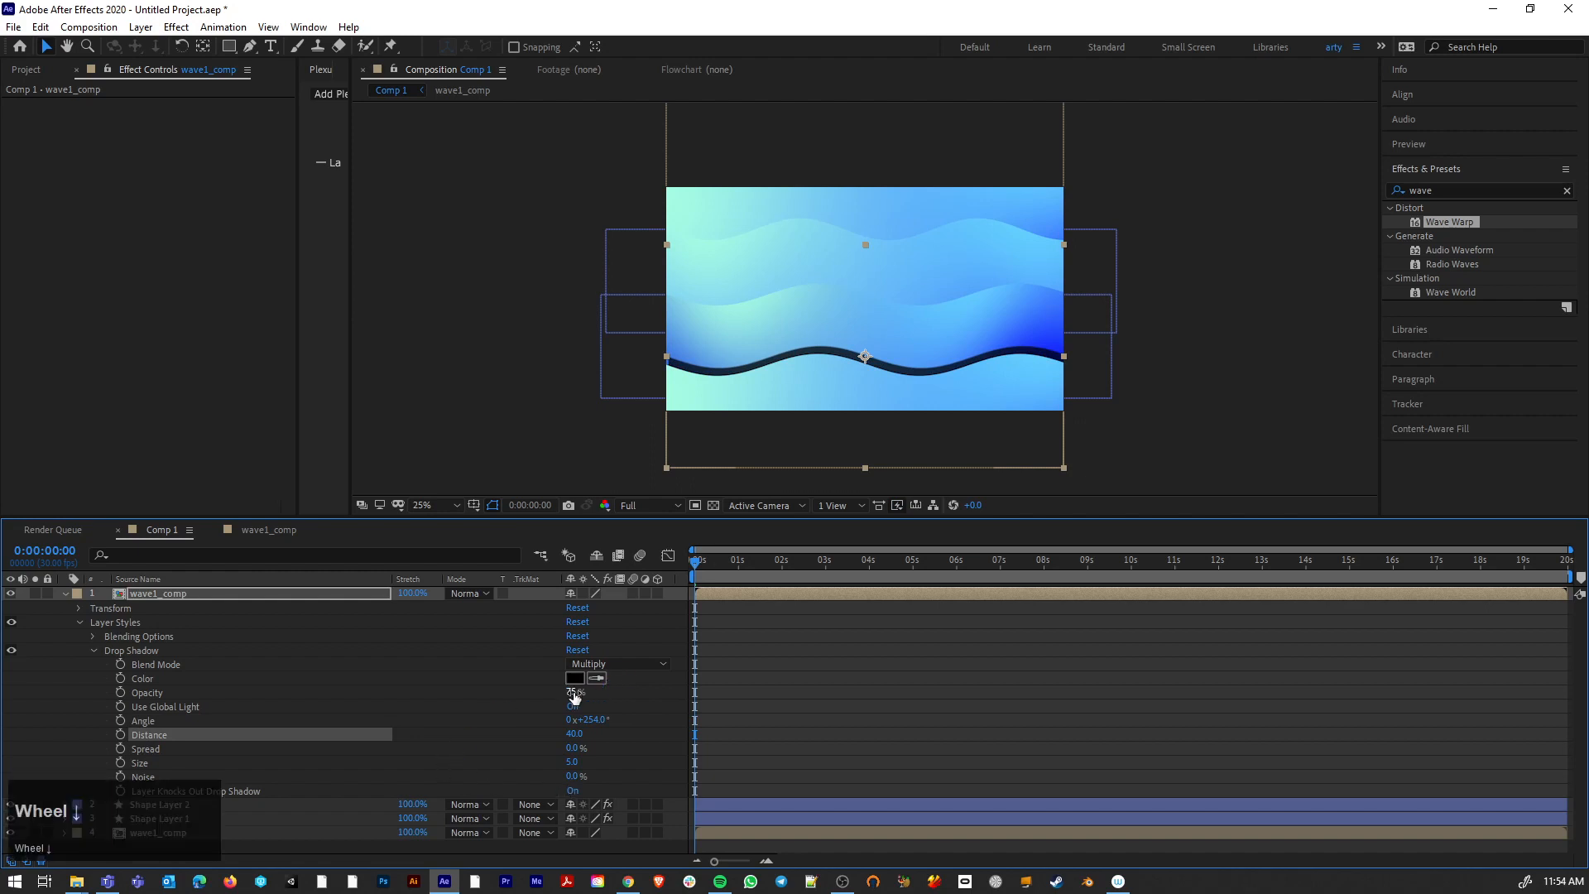
Step: Soften the front wave1_comp layer's drop shadow with 9% opacity and a size of 62, and preview the animation
{"action": "left_click_drag", "start_coordinate": [575, 698], "coordinate": [520, 690]}
{"action": "left_click_drag", "start_coordinate": [573, 751], "coordinate": [715, 742]}
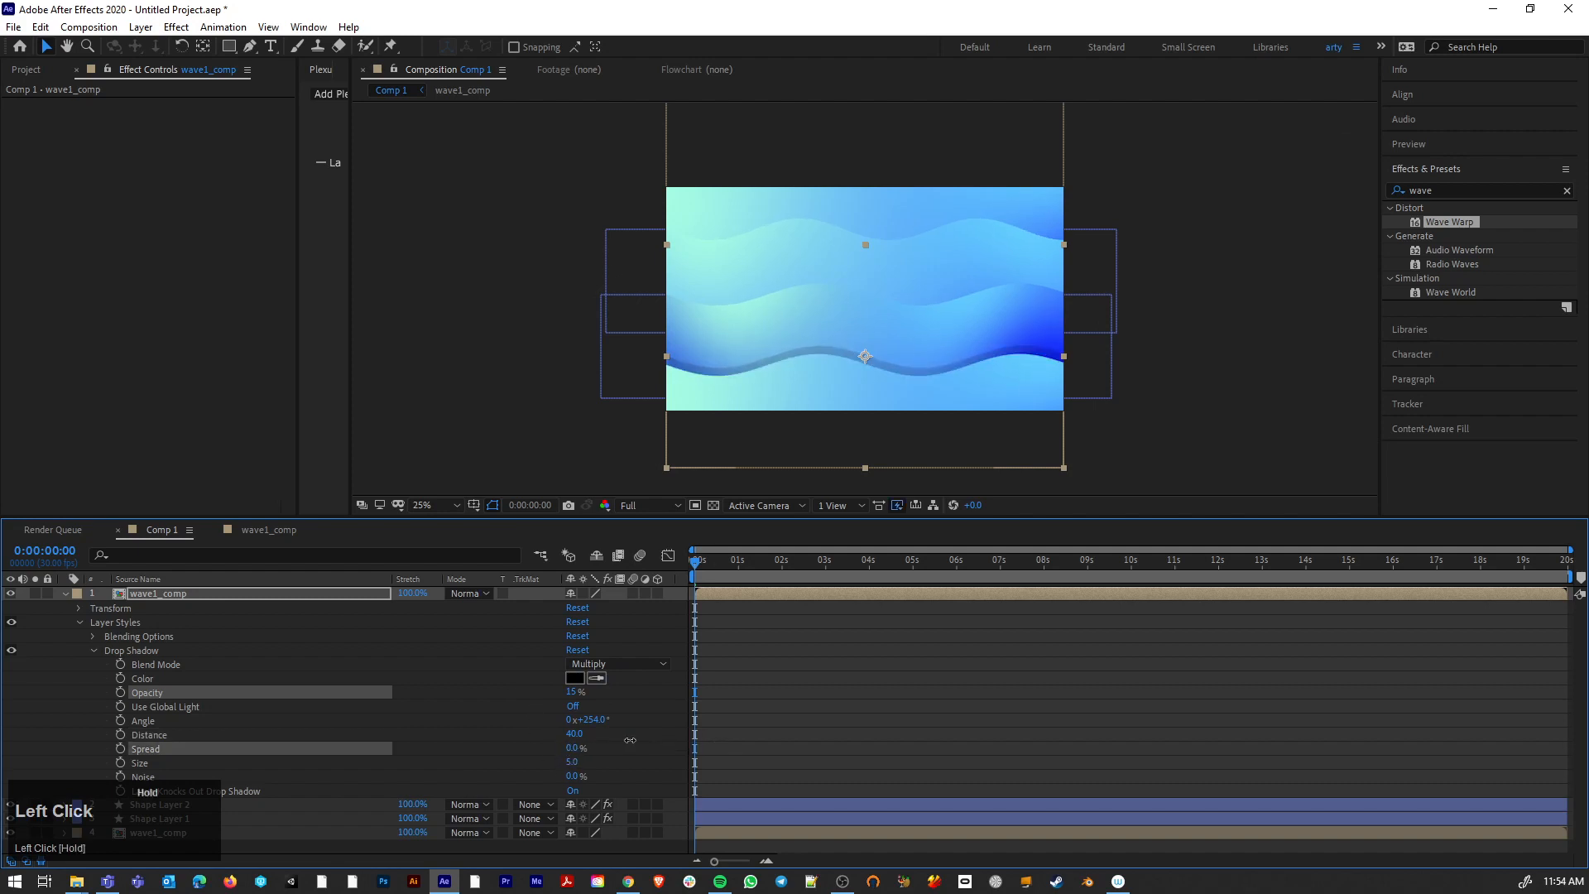
{"action": "left_click_drag", "start_coordinate": [573, 762], "coordinate": [595, 763]}
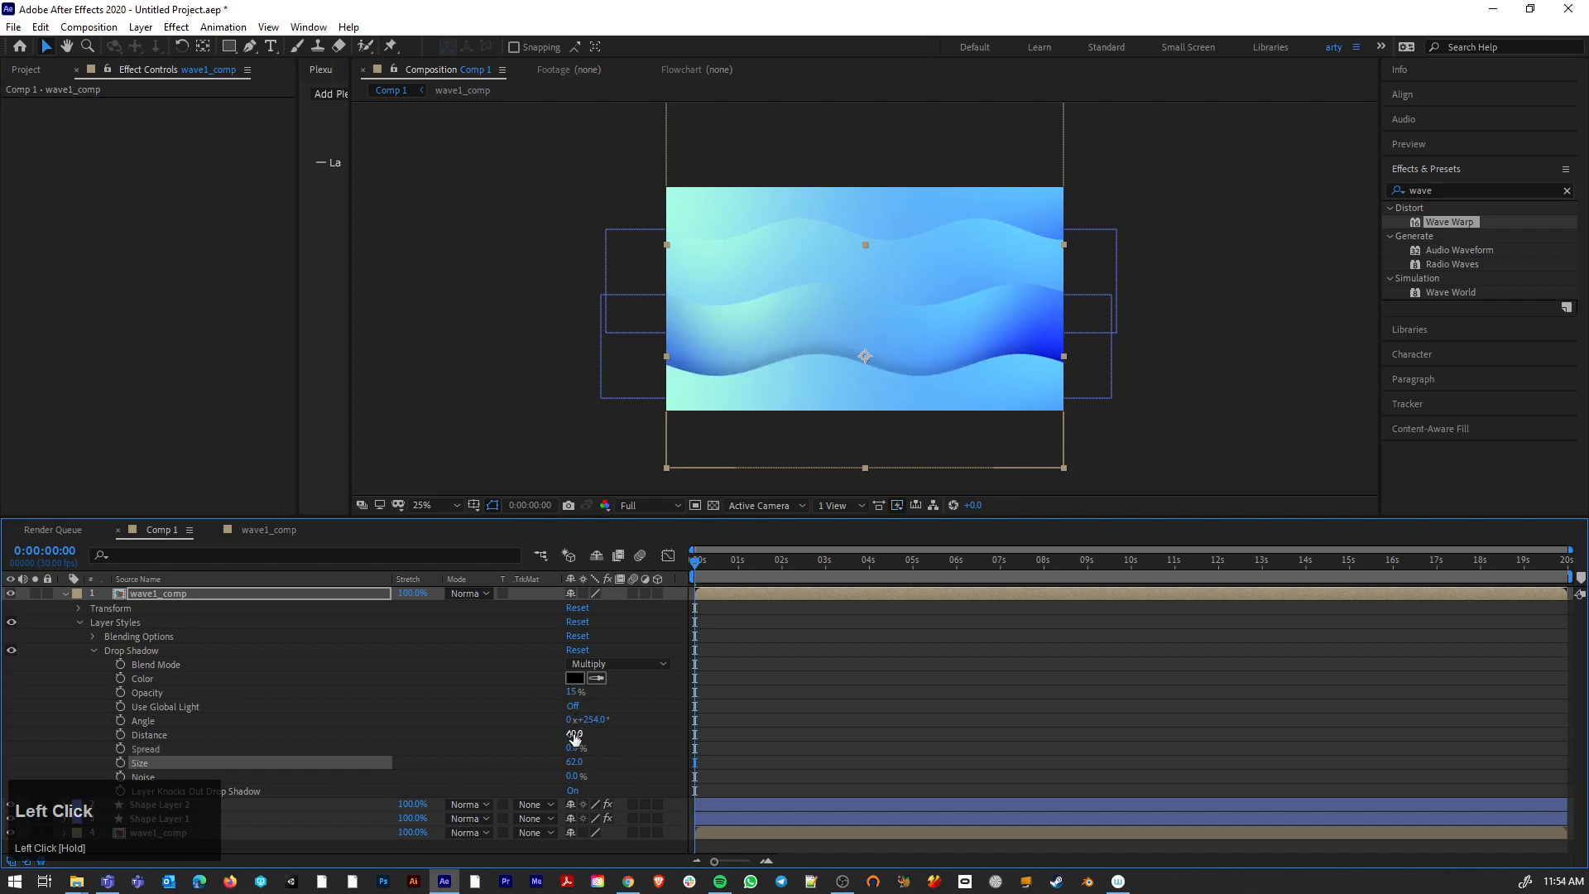
{"action": "left_click_drag", "start_coordinate": [566, 696], "coordinate": [558, 693]}
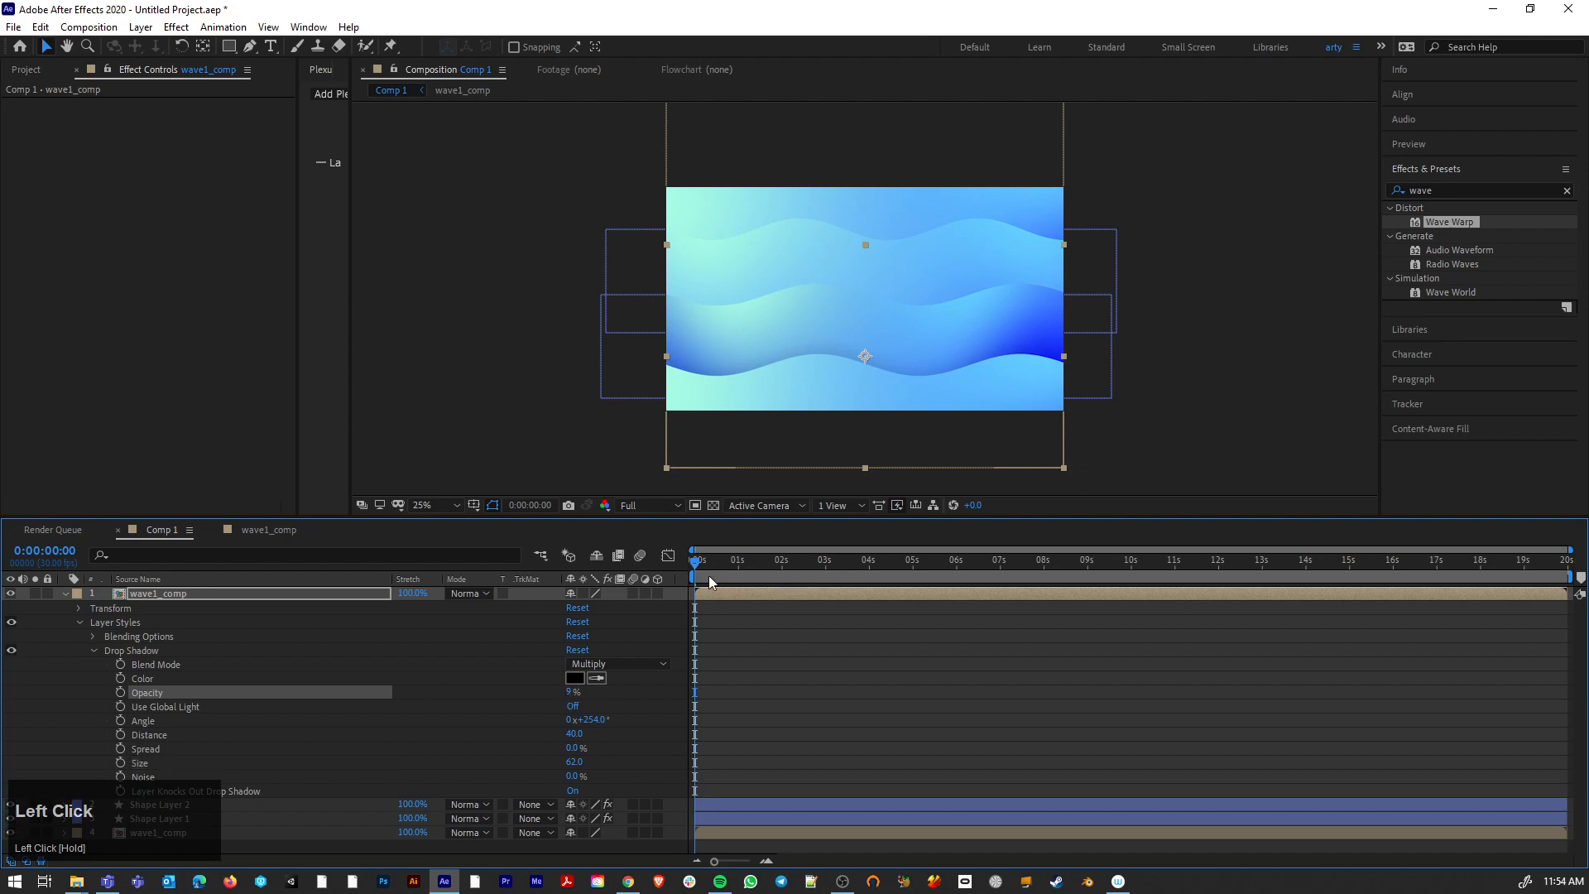
{"action": "key", "text": "space"}
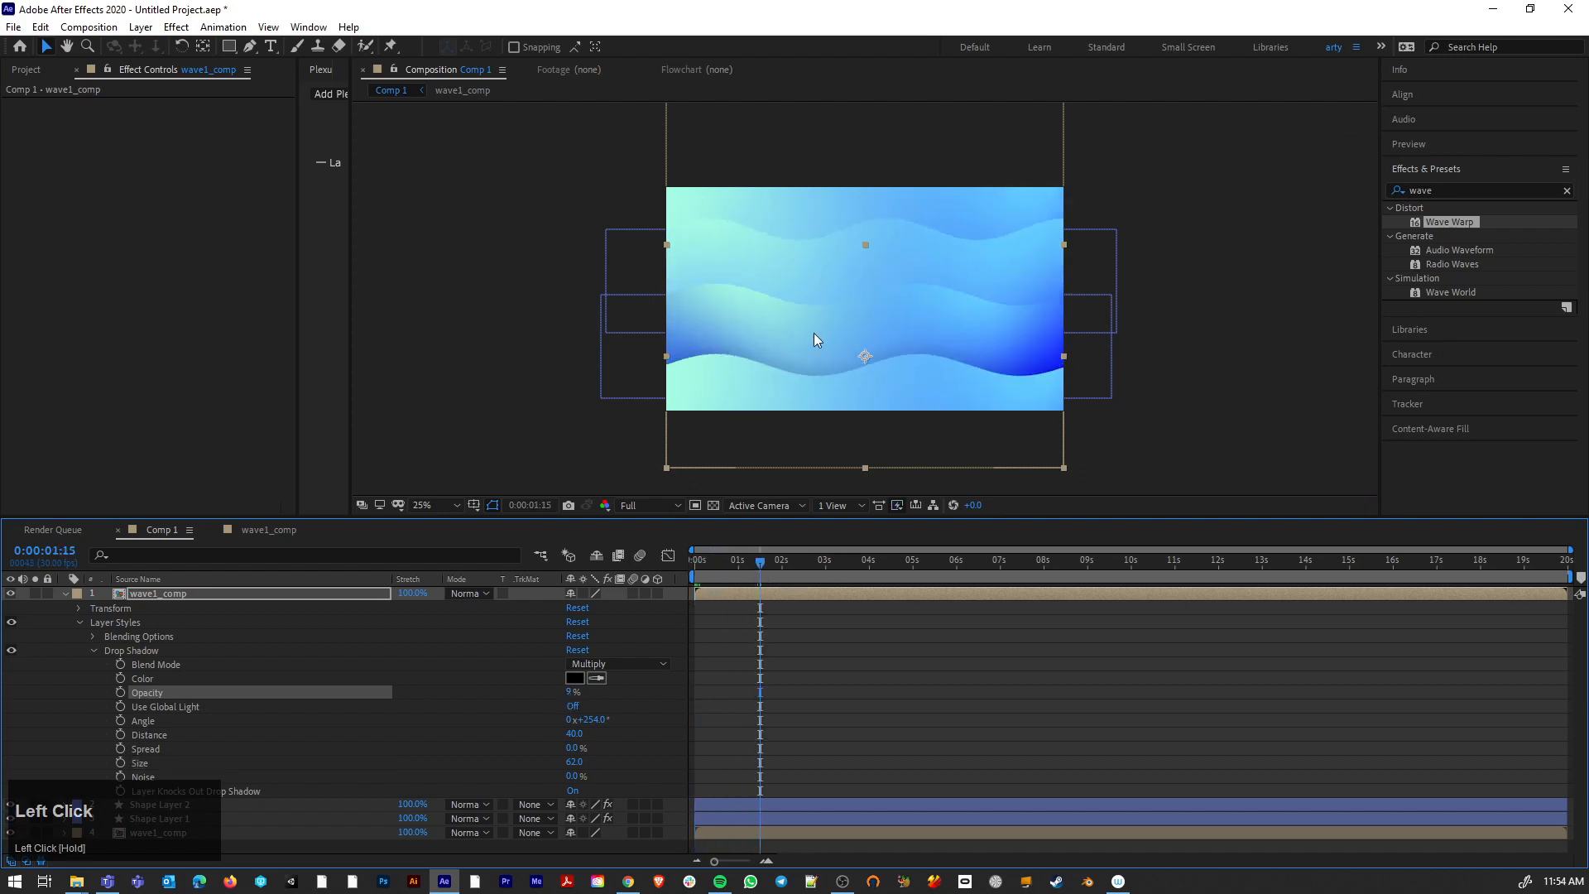
Step: Copy the Drop Shadow style to Shape Layer 2, Shape Layer 1 and the rear wave1_comp, and scrub ahead to check it
{"action": "left_click", "coordinate": [93, 651]}
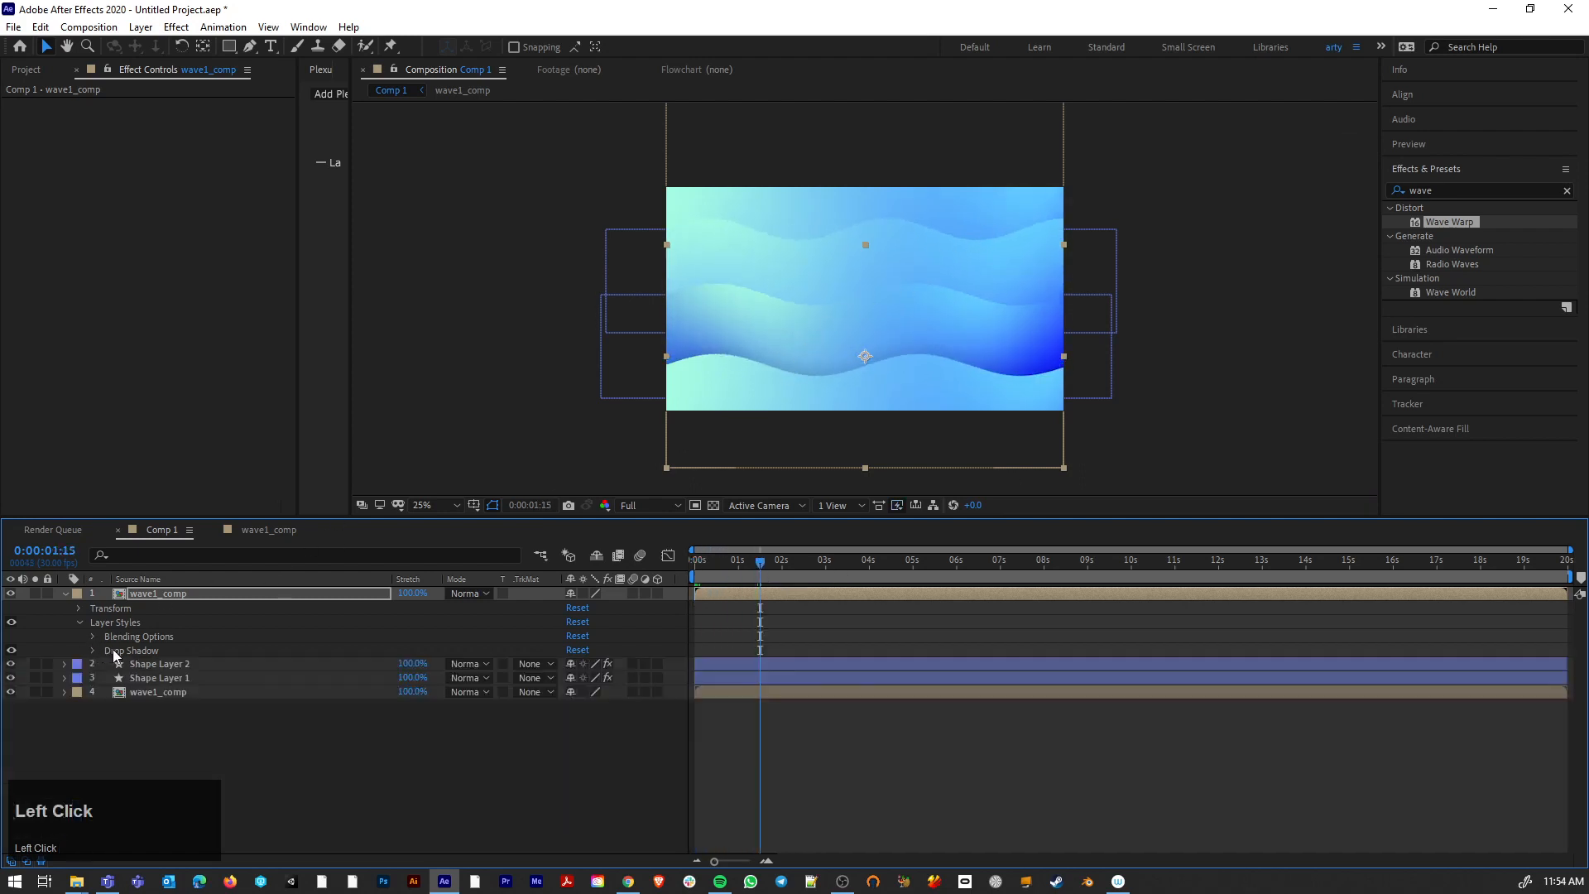
{"action": "left_click", "coordinate": [112, 649]}
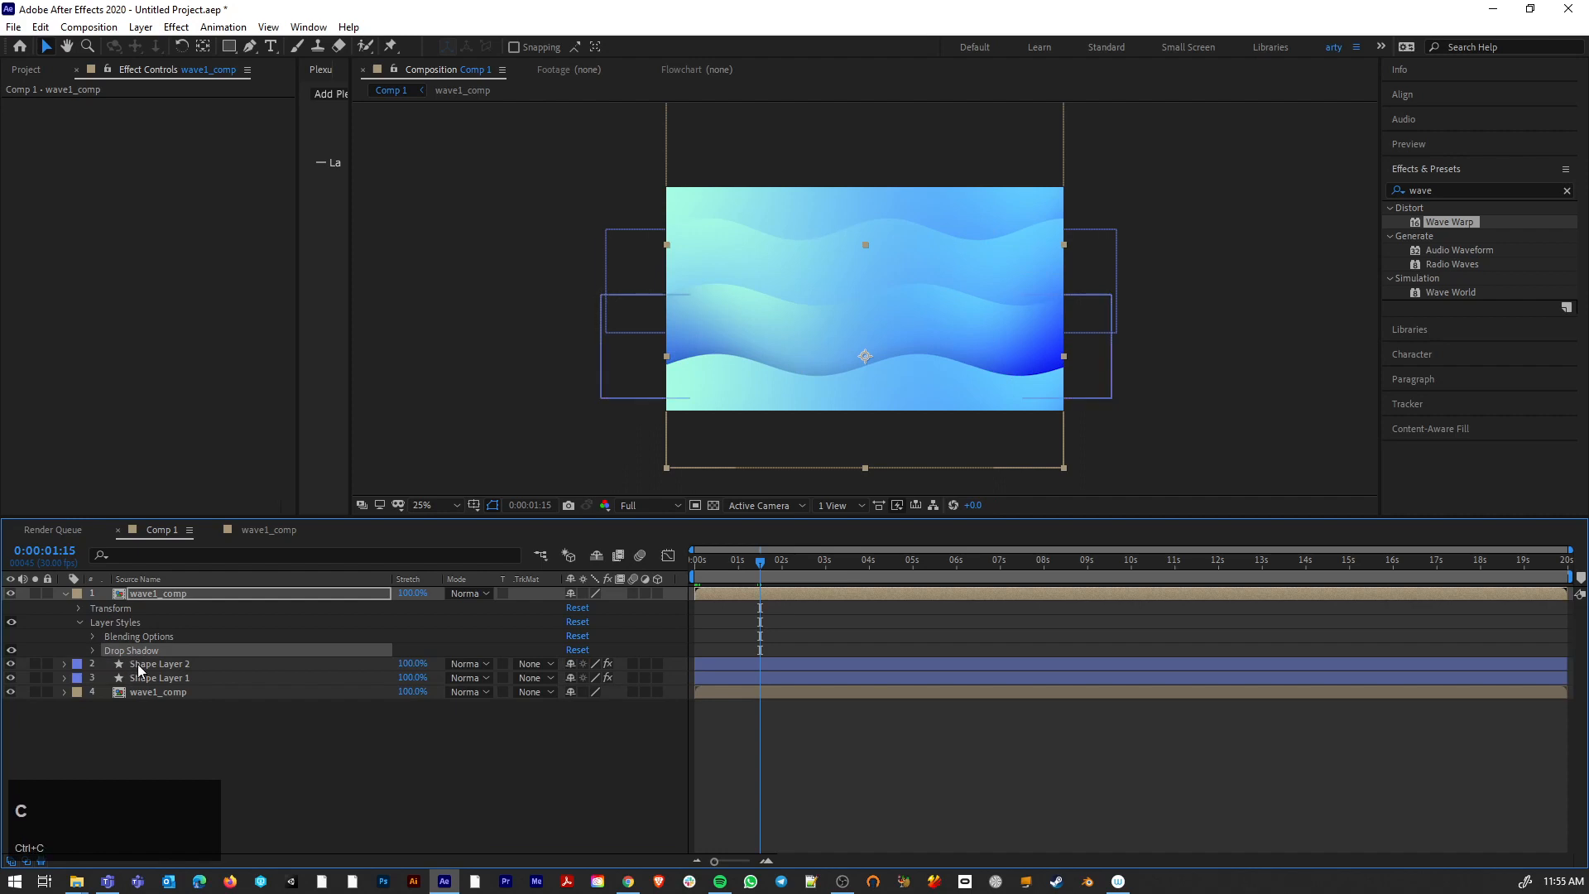
{"action": "left_click", "coordinate": [136, 664]}
{"action": "left_click", "coordinate": [141, 690], "text": "shift"}
{"action": "key", "text": "ctrl+v"}
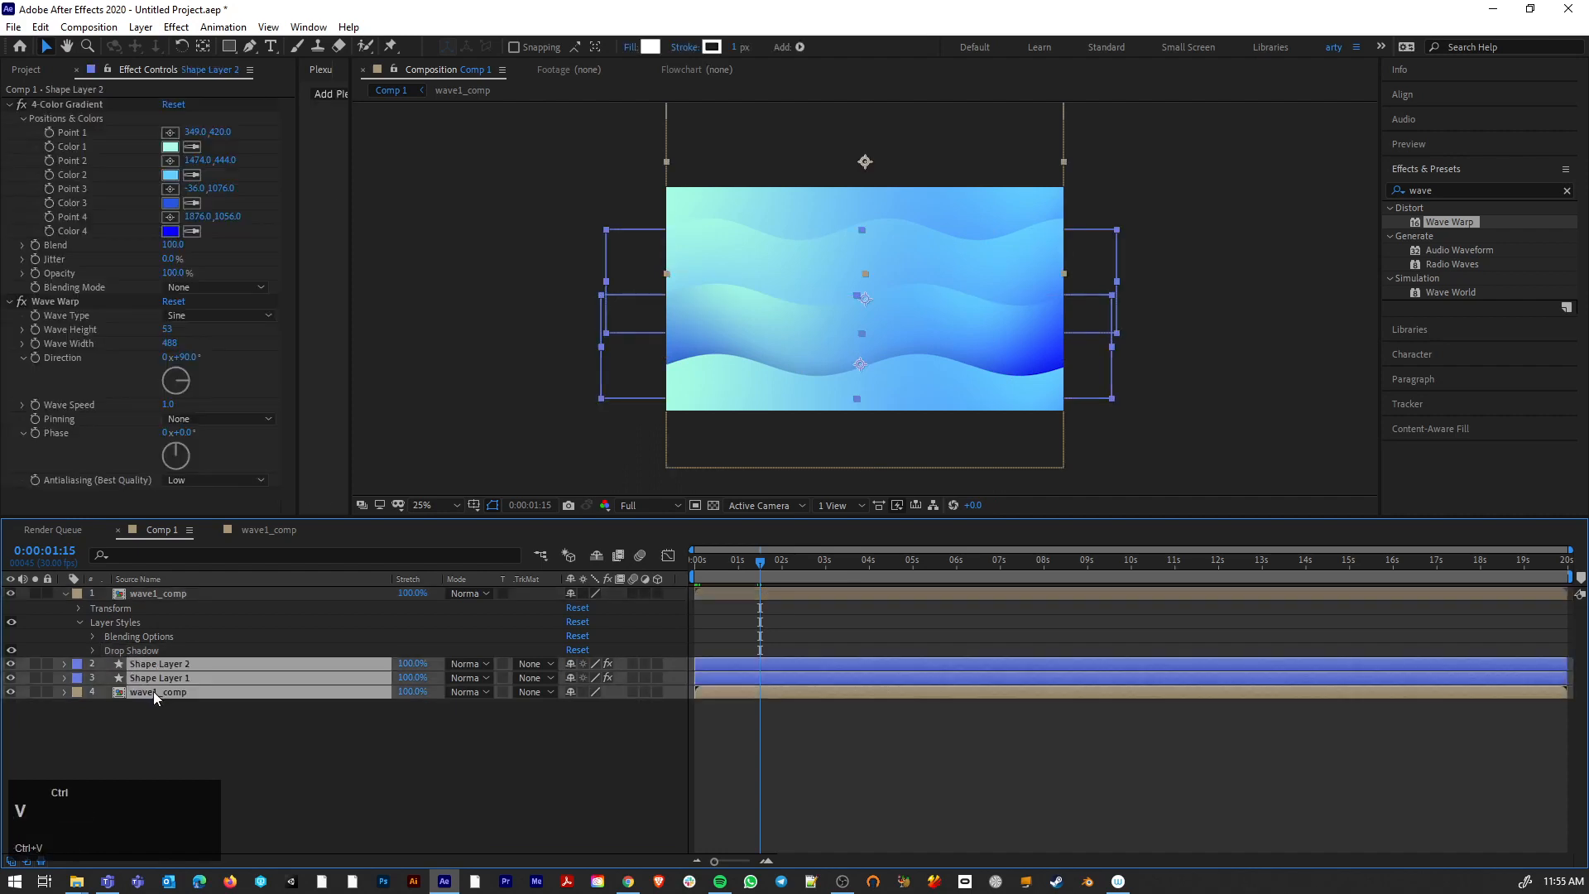
{"action": "left_click_drag", "start_coordinate": [758, 560], "coordinate": [782, 584]}
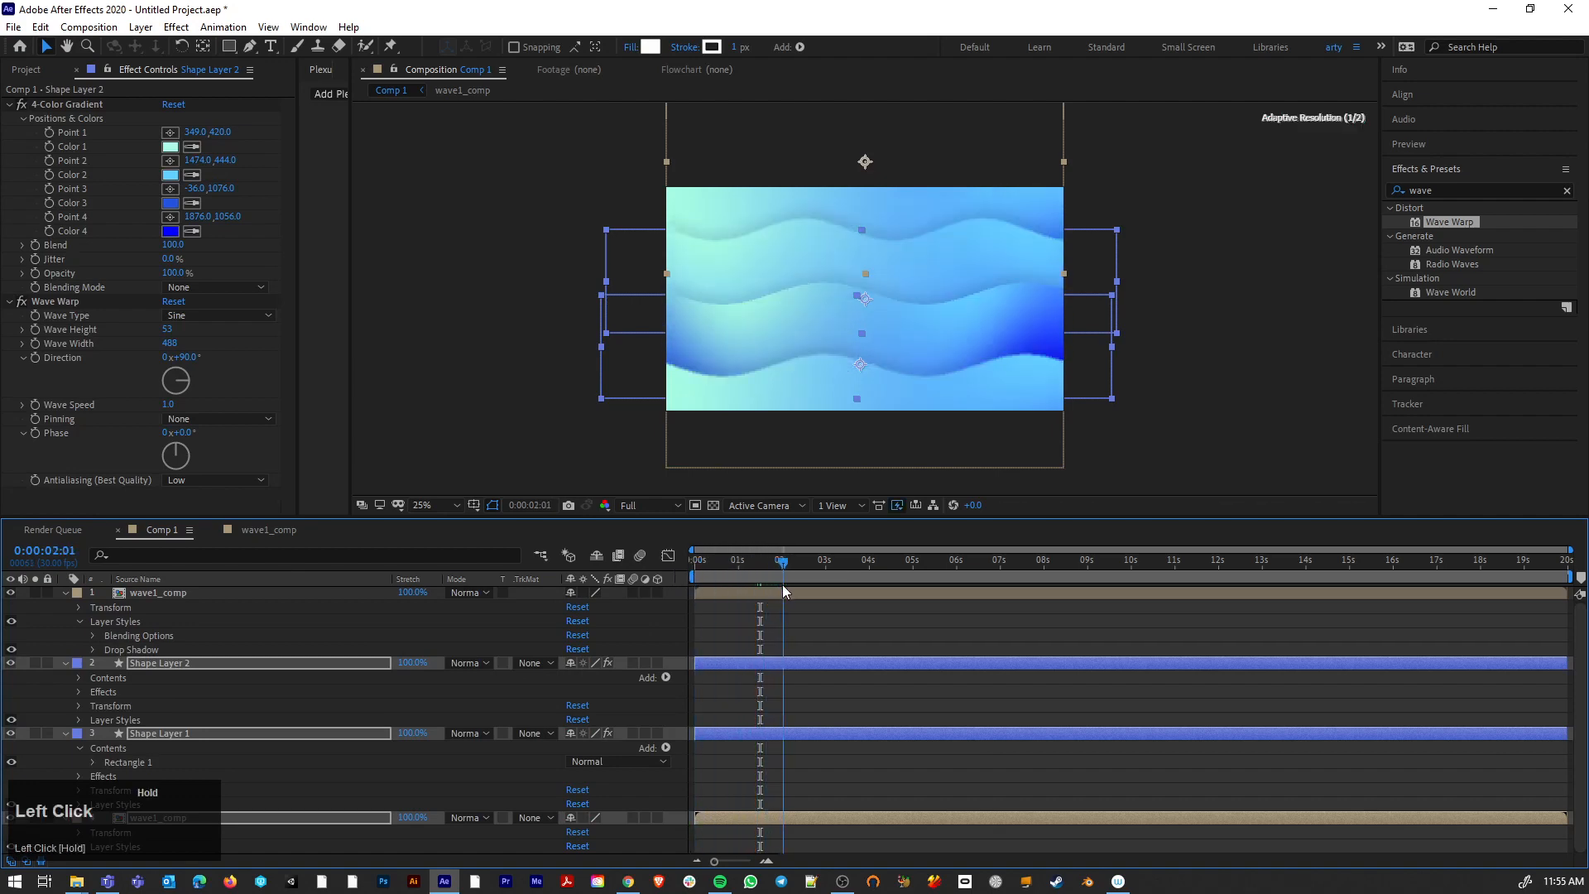
Step: Move the front wave1_comp and Shape Layer 2 slightly up in the frame, and toggle Shape Layer 2's visibility to check it
{"action": "left_click", "coordinate": [192, 592]}
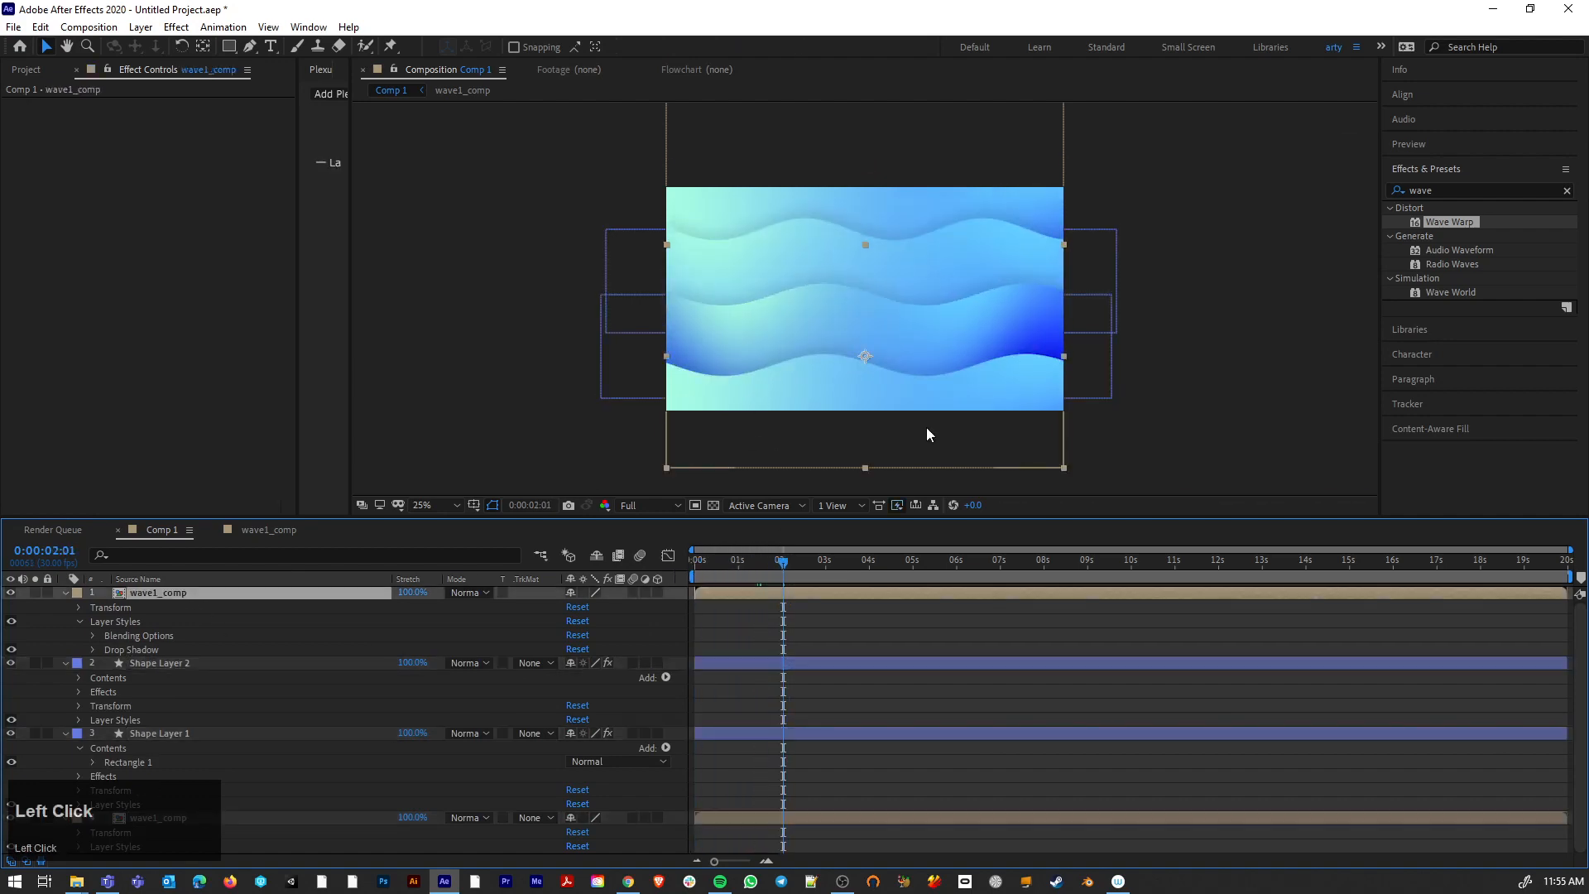
{"action": "left_click_drag", "start_coordinate": [821, 407], "coordinate": [825, 395]}
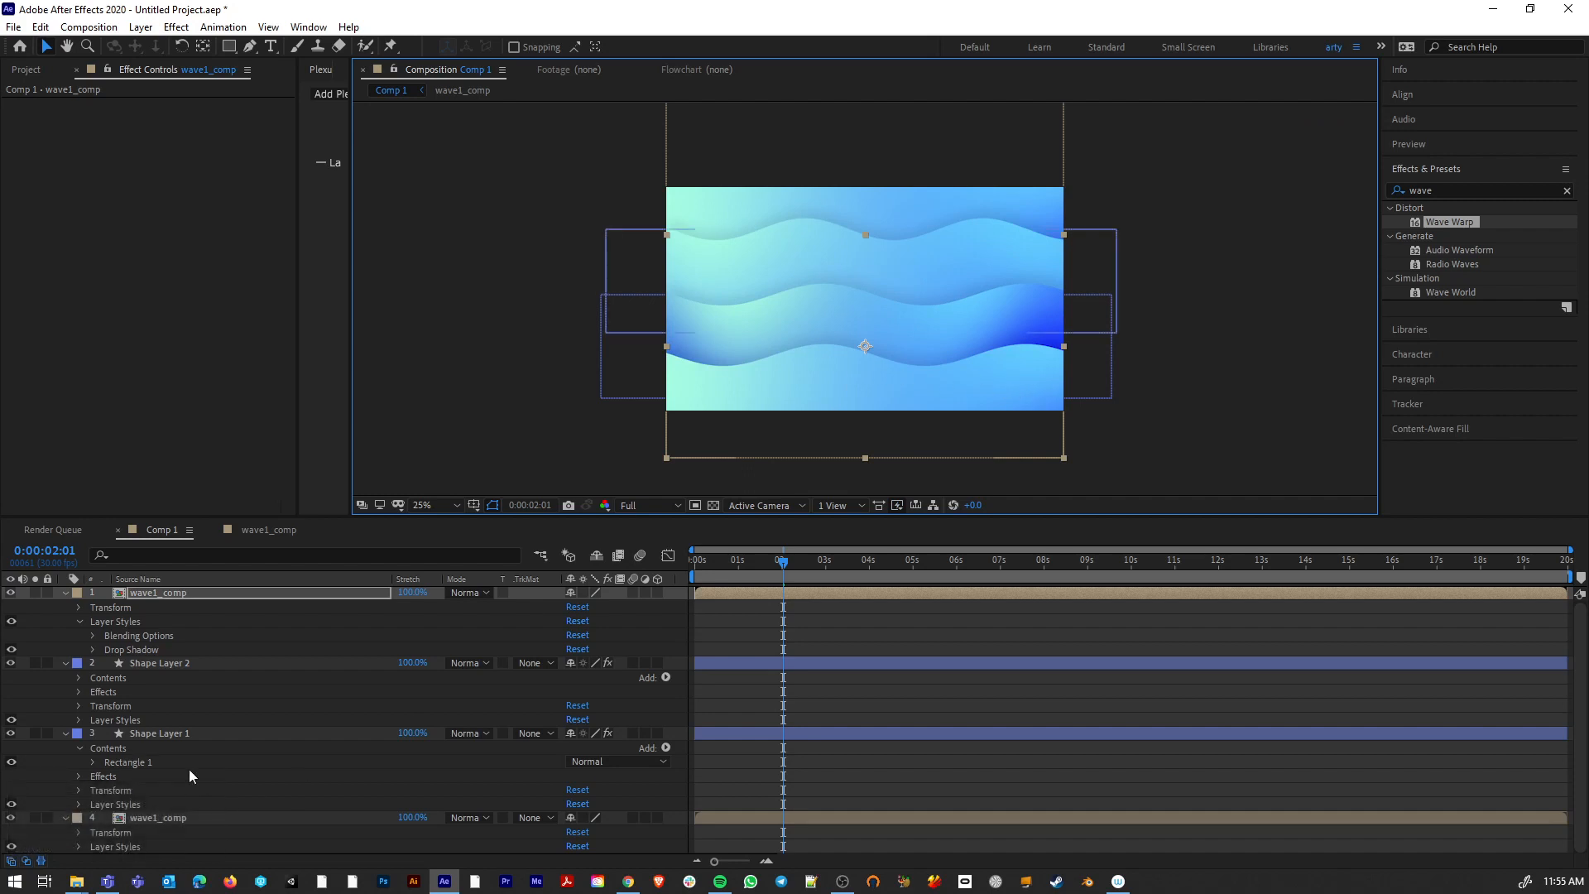
{"action": "left_click", "coordinate": [182, 663]}
{"action": "left_click_drag", "start_coordinate": [708, 374], "coordinate": [718, 354]}
{"action": "left_click", "coordinate": [19, 664]}
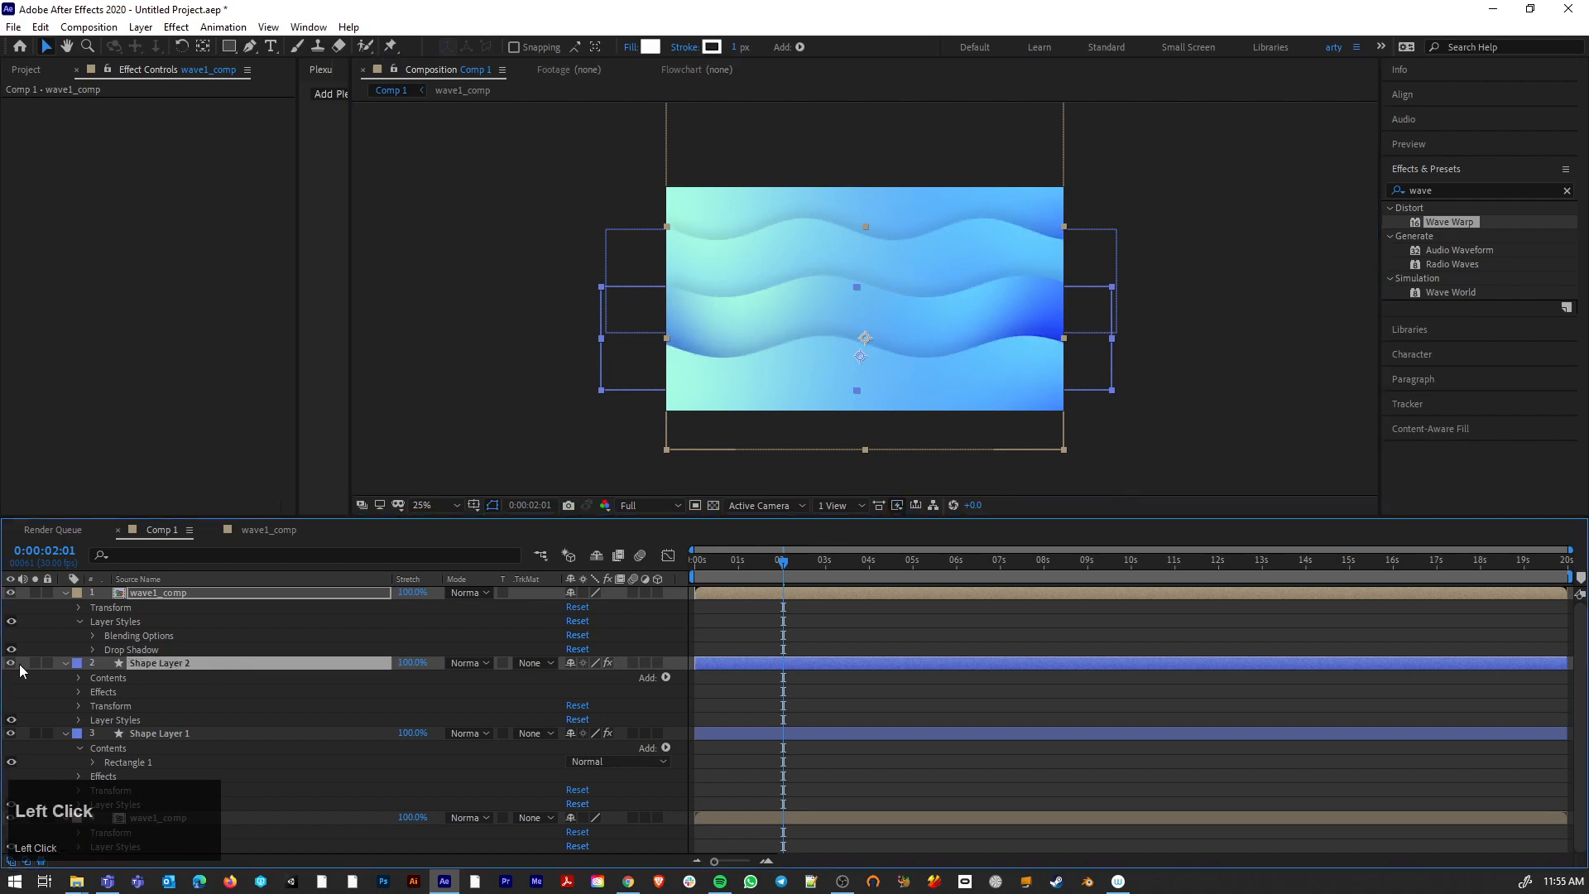
{"action": "left_click", "coordinate": [11, 662]}
{"action": "left_click", "coordinate": [11, 662]}
Step: Set Shape Layer 2's Wave Warp height to 46 and wave speed to 0.8, and preview the motion from the start
{"action": "left_click", "coordinate": [251, 664]}
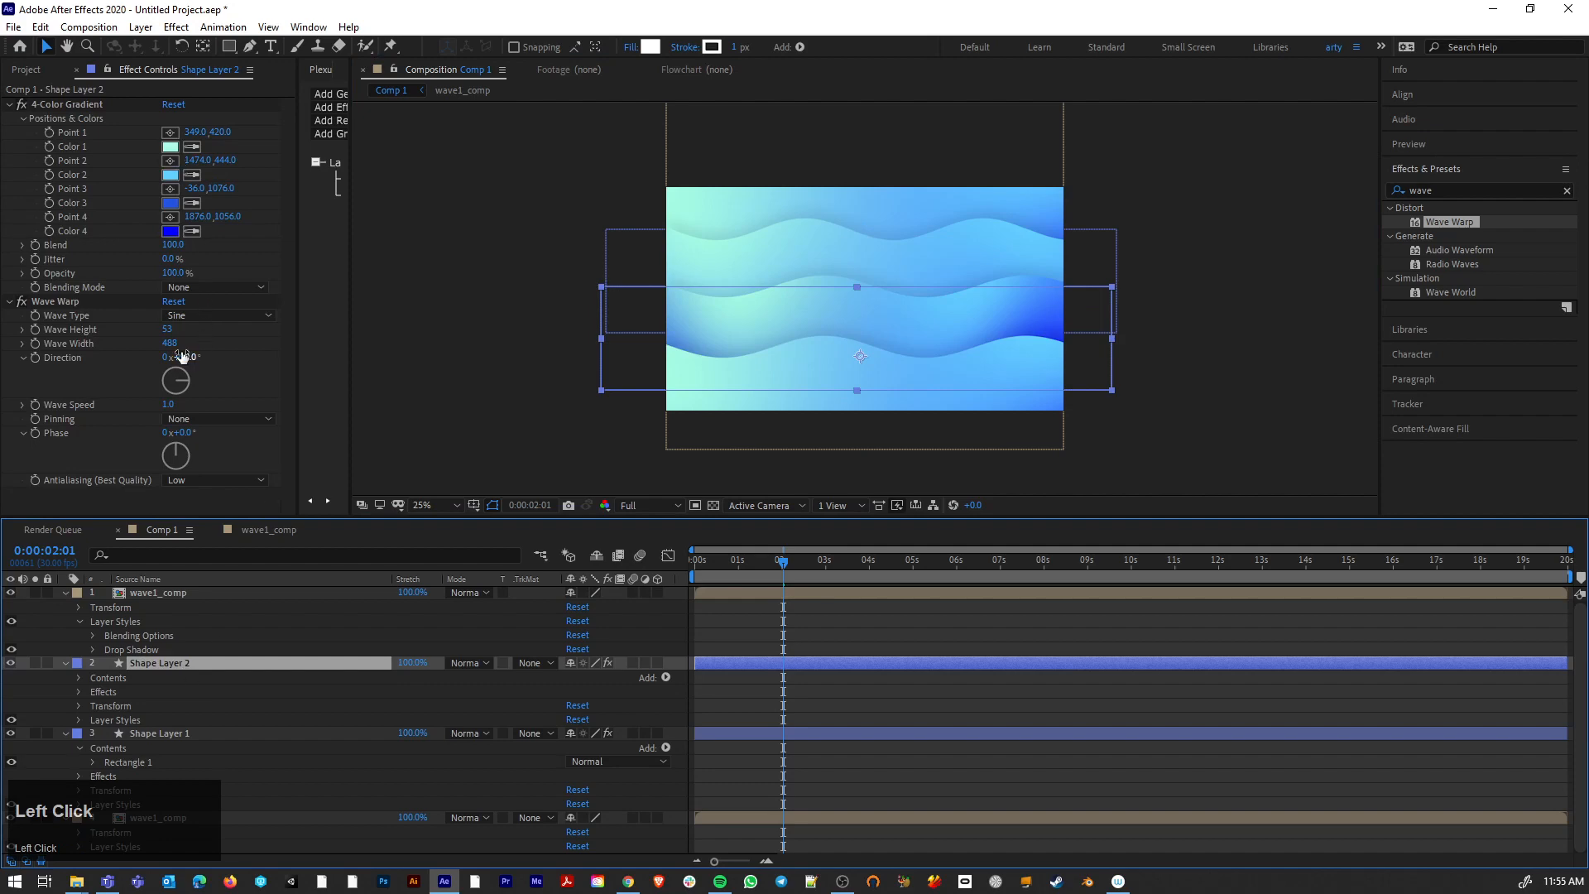
{"action": "mouse_move", "coordinate": [168, 331]}
{"action": "left_mouse_down"}
{"action": "mouse_move", "coordinate": [149, 331]}
{"action": "mouse_move", "coordinate": [164, 331]}
{"action": "left_mouse_up"}
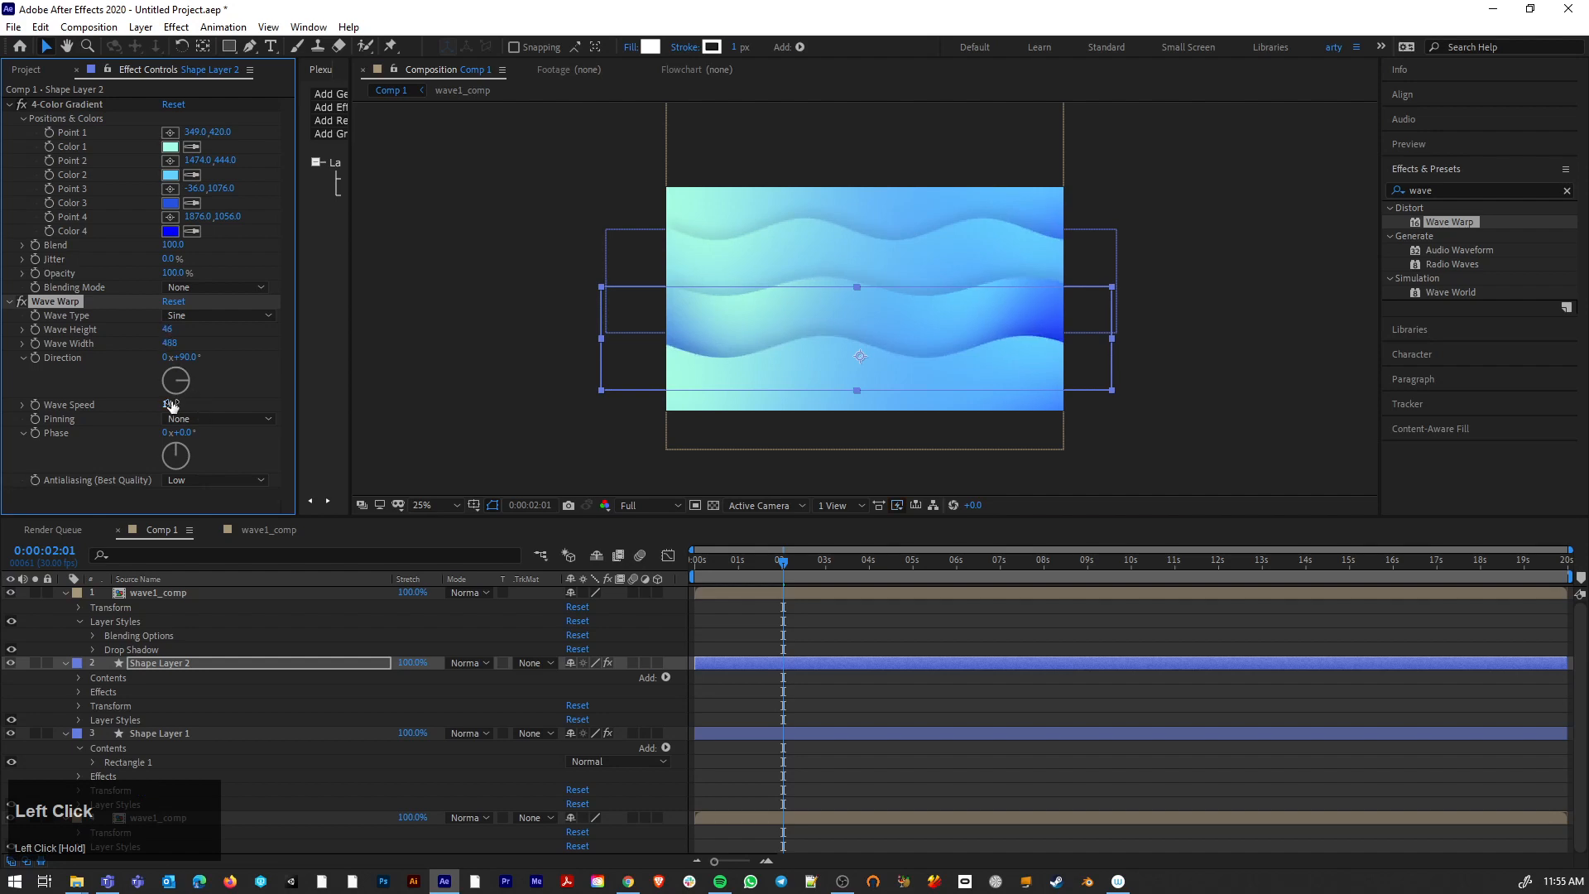
{"action": "left_click_drag", "start_coordinate": [172, 405], "coordinate": [163, 407]}
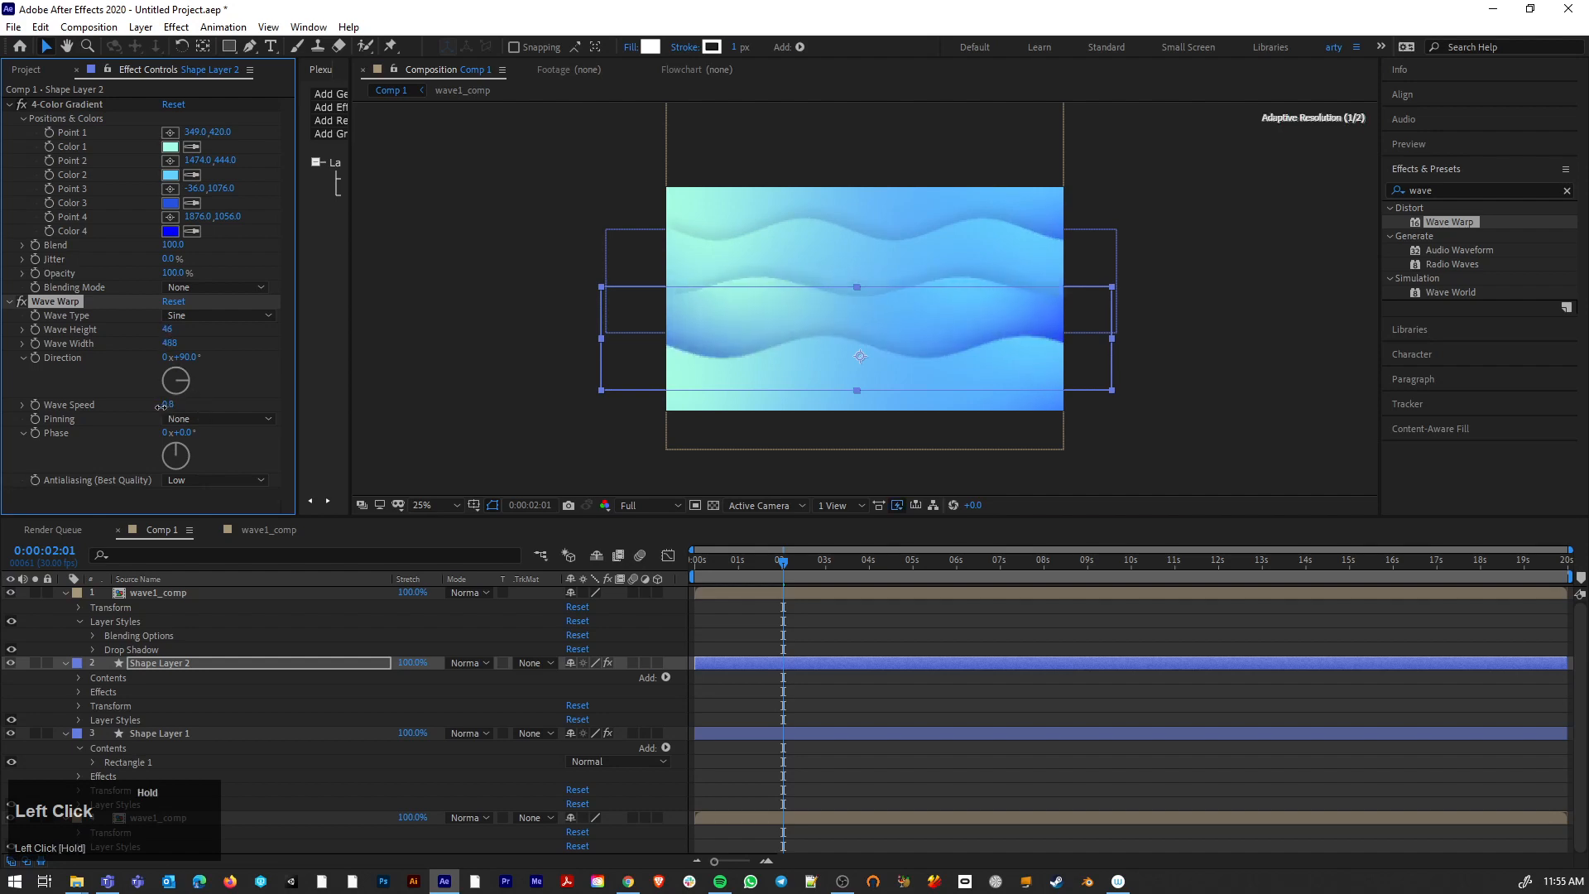
{"action": "left_click_drag", "start_coordinate": [778, 567], "coordinate": [674, 564]}
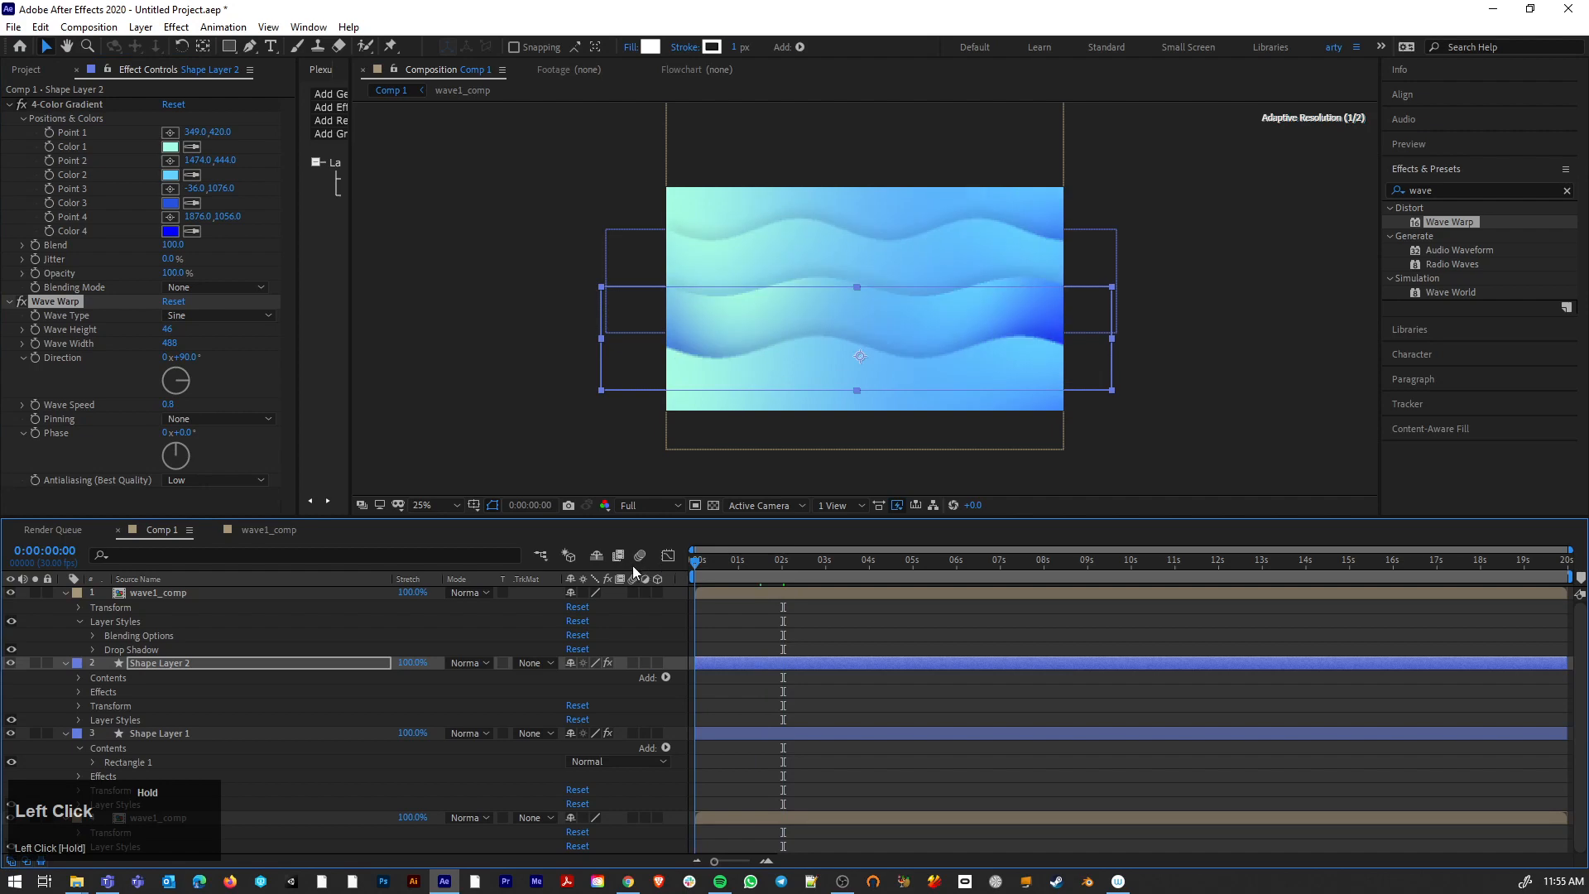
{"action": "key", "text": "space"}
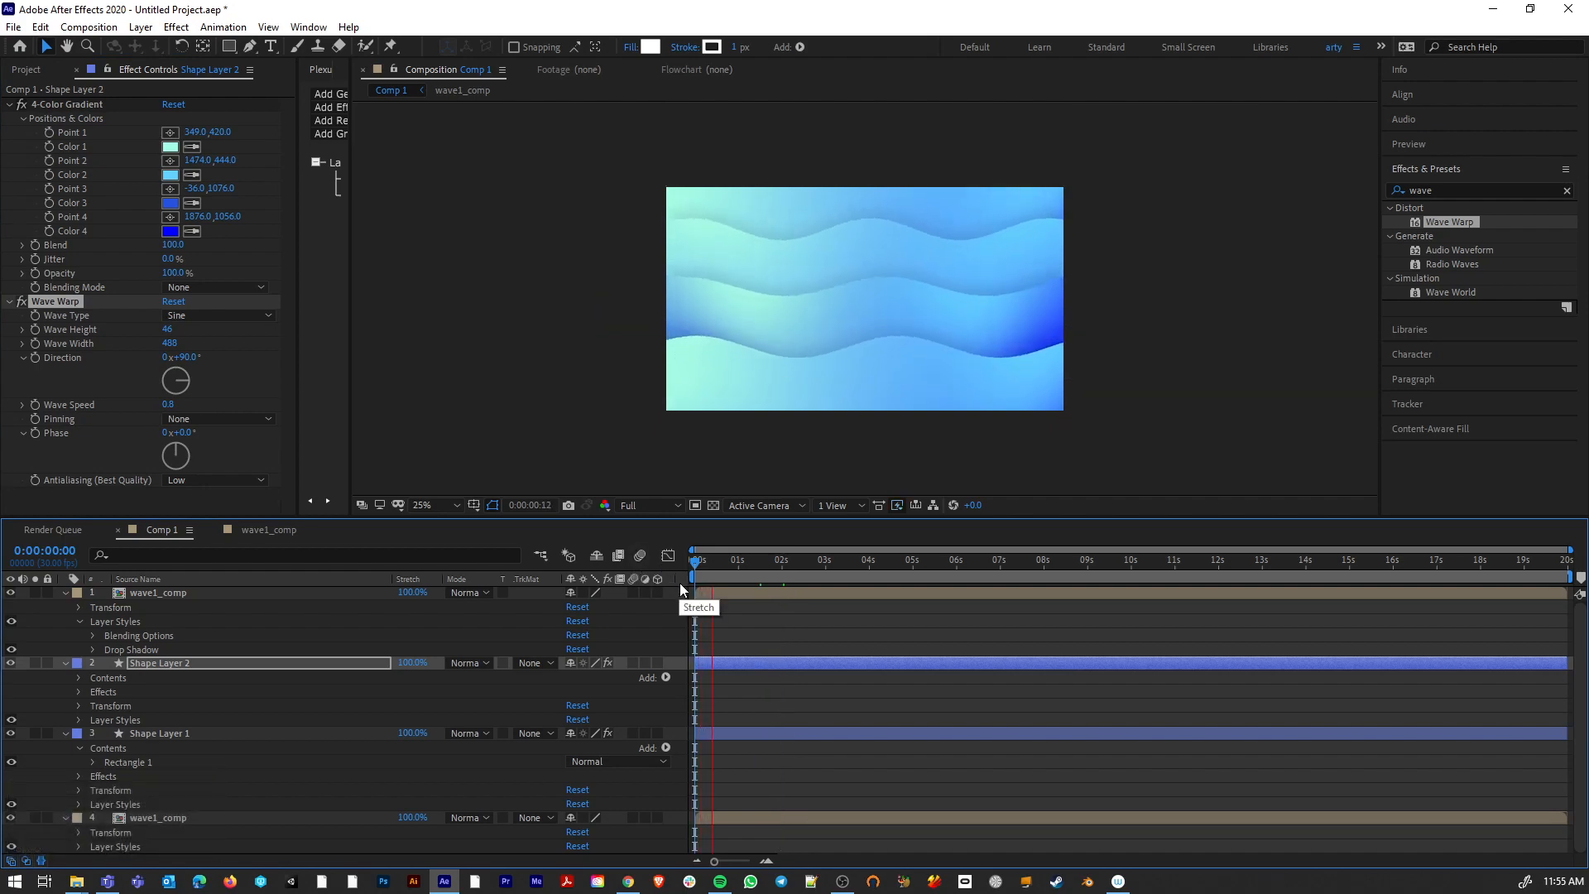
{"action": "key", "text": "space"}
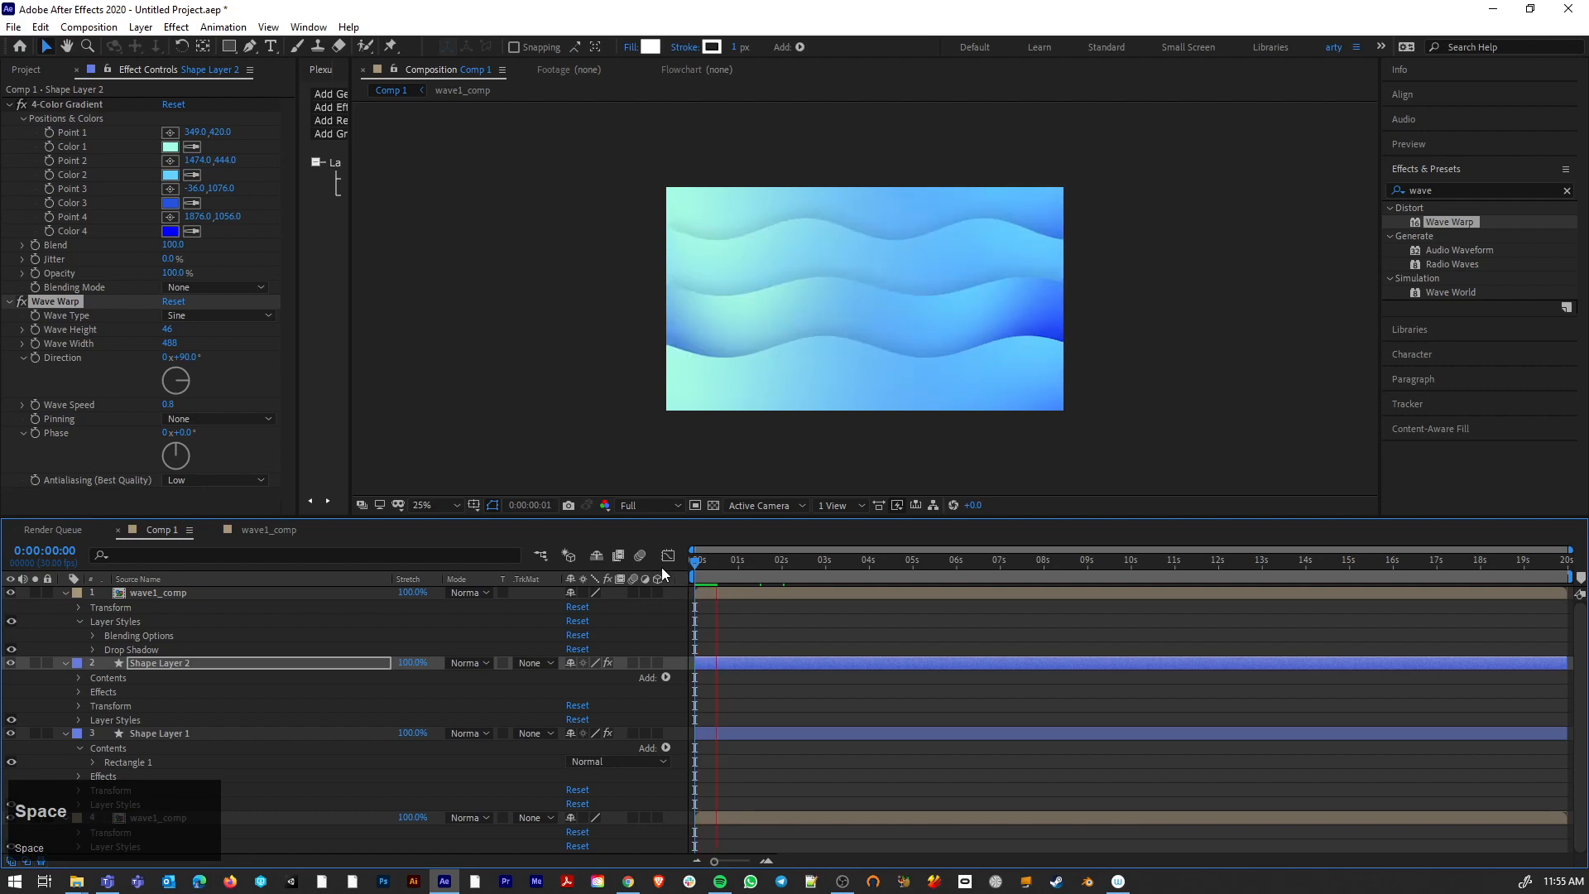
{"action": "left_click", "coordinate": [697, 563]}
{"action": "left_click_drag", "start_coordinate": [703, 563], "coordinate": [816, 569]}
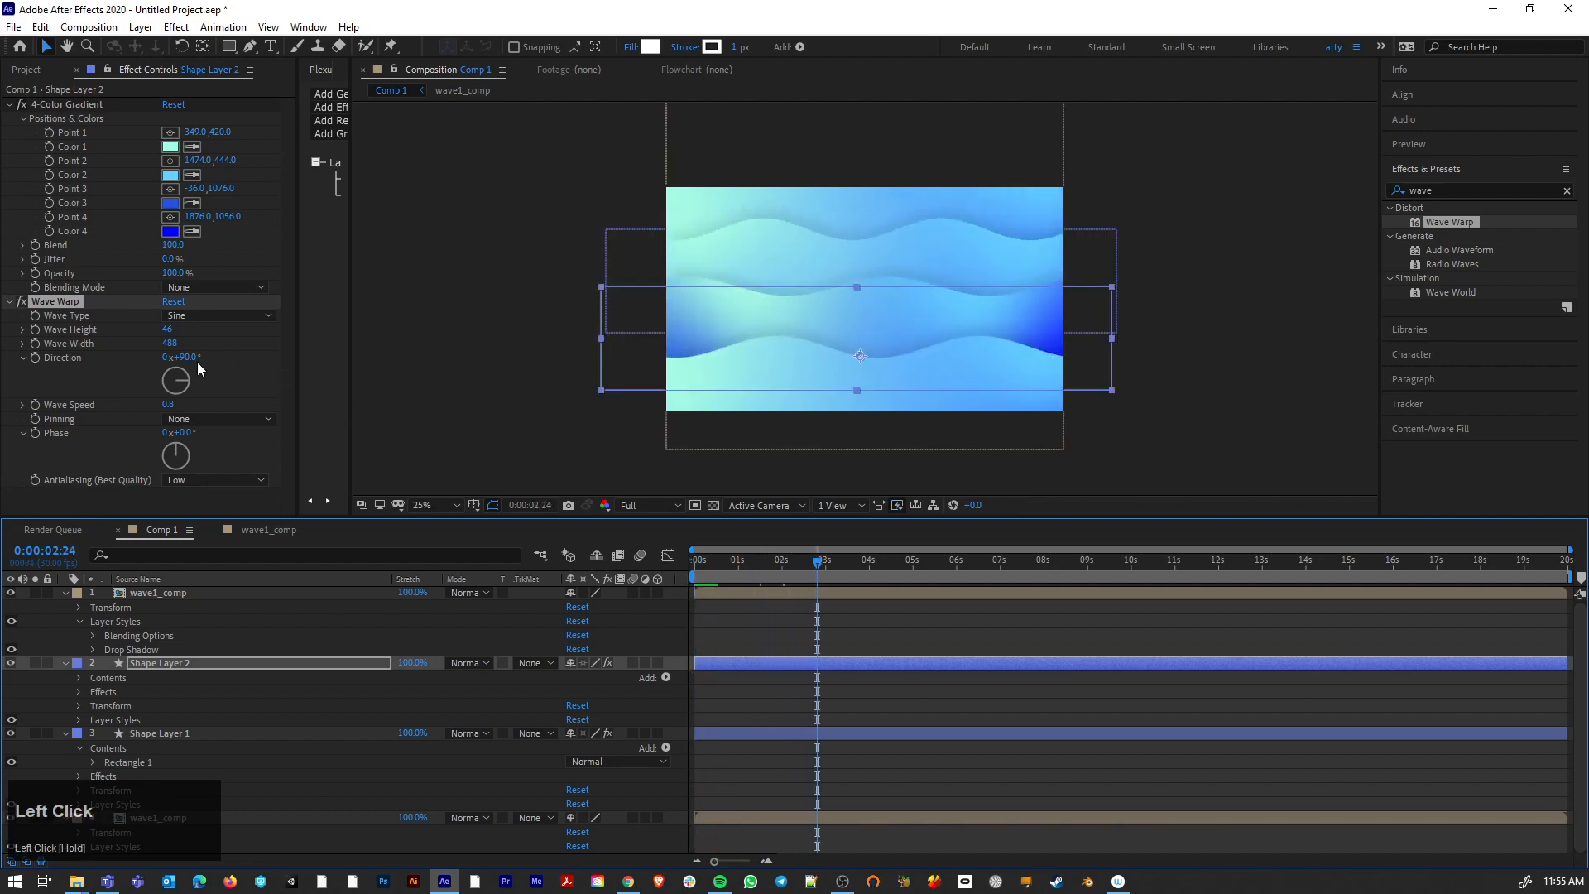
Step: Try different Wave Warp widths on Shape Layer 2, up to 585, and preview the motion
{"action": "left_click_drag", "start_coordinate": [175, 349], "coordinate": [147, 344]}
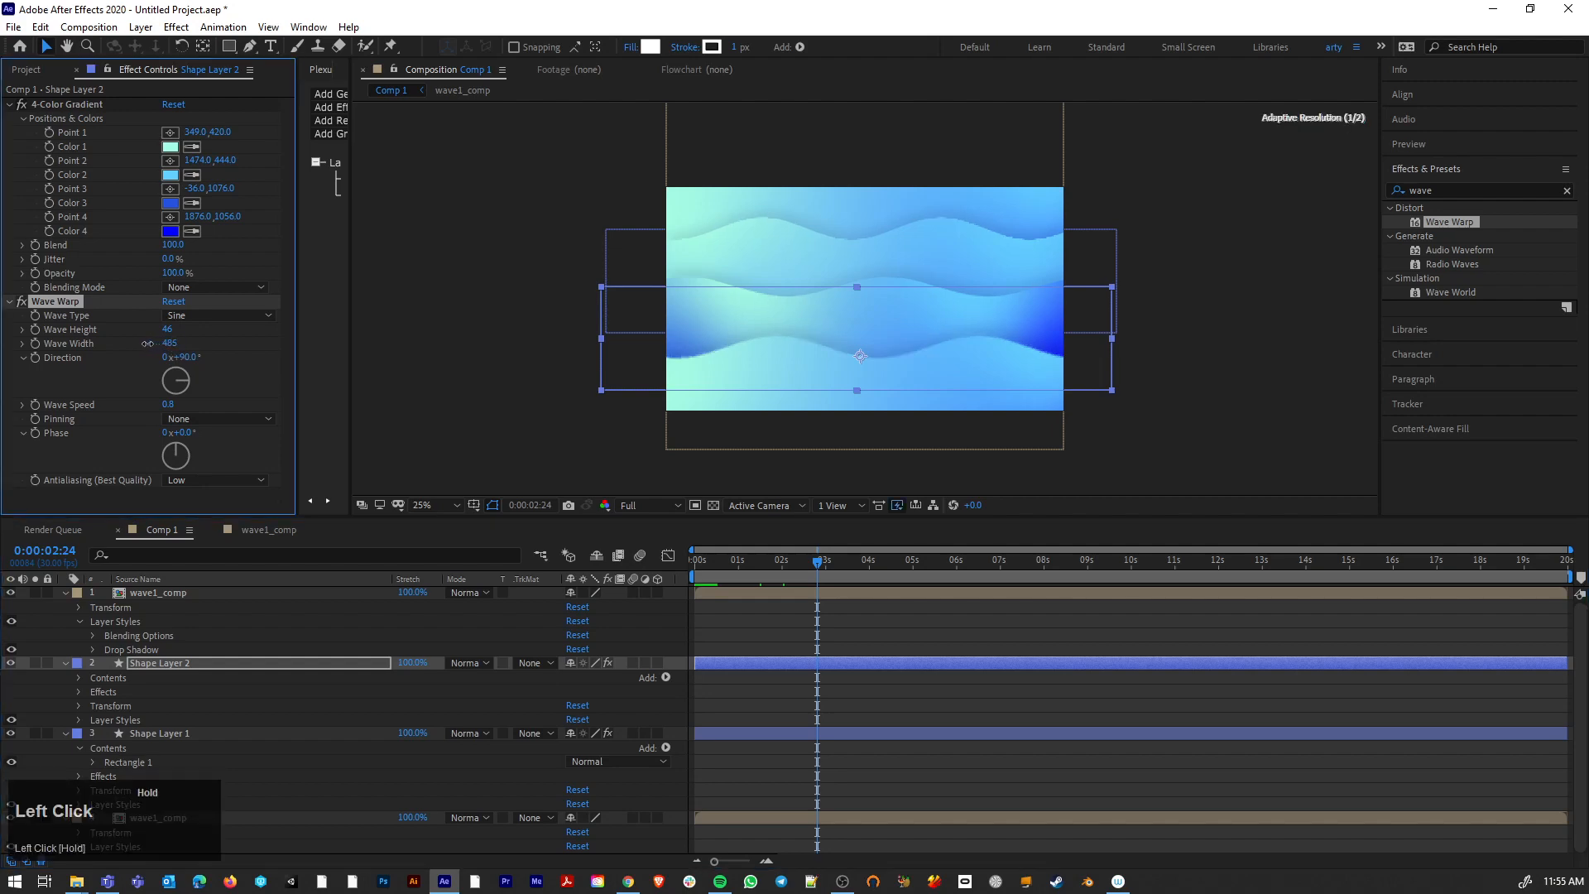
{"action": "left_click_drag", "start_coordinate": [33, 348], "coordinate": [17, 347]}
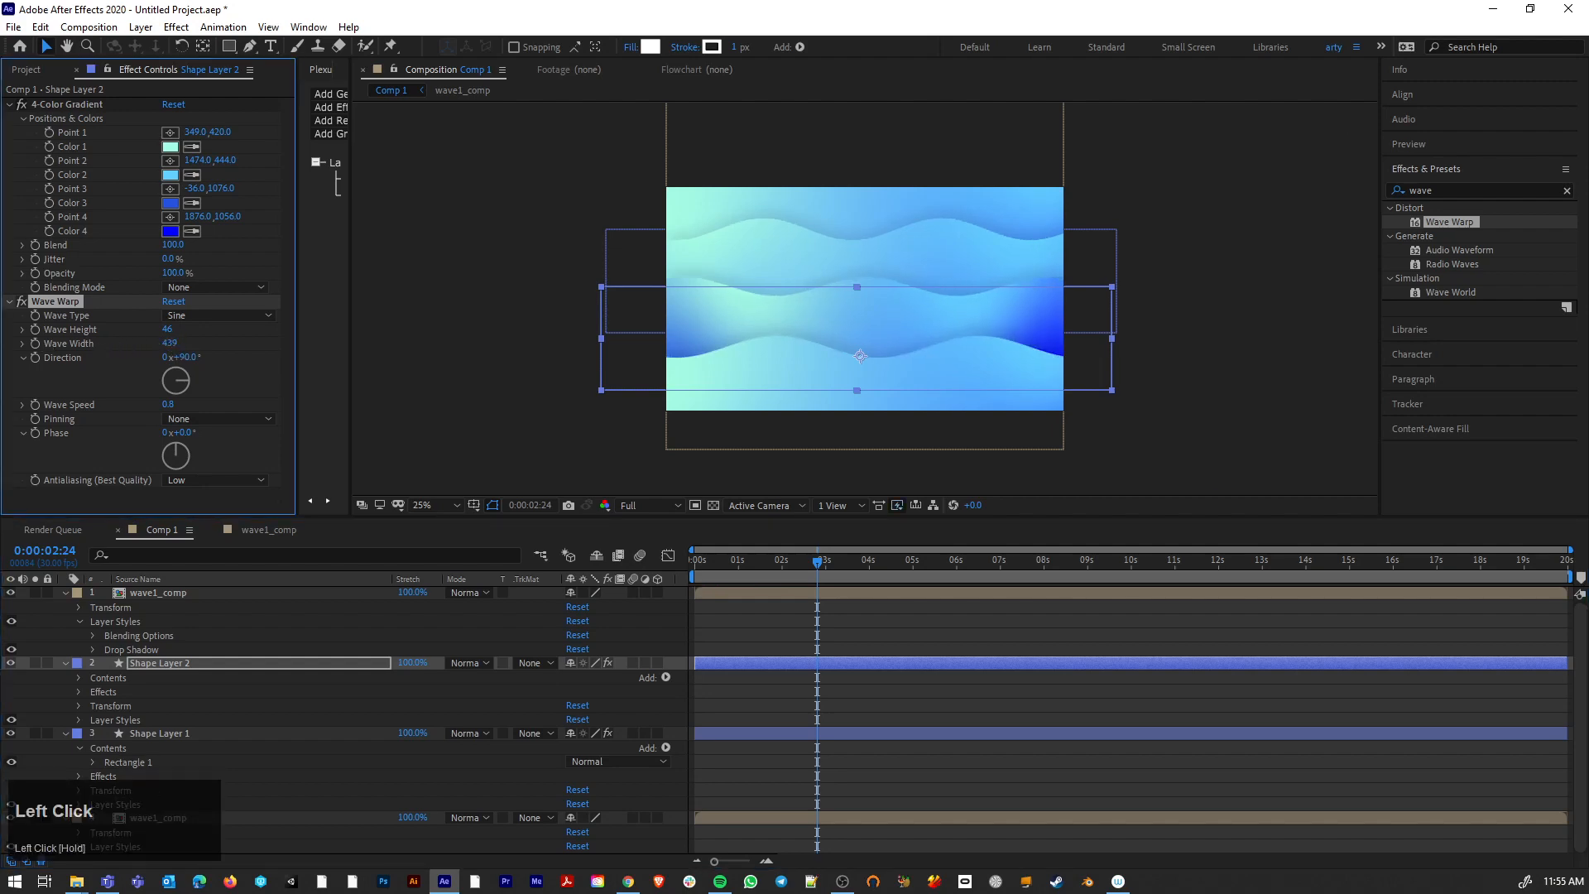
{"action": "left_click_drag", "start_coordinate": [175, 348], "coordinate": [1276, 420]}
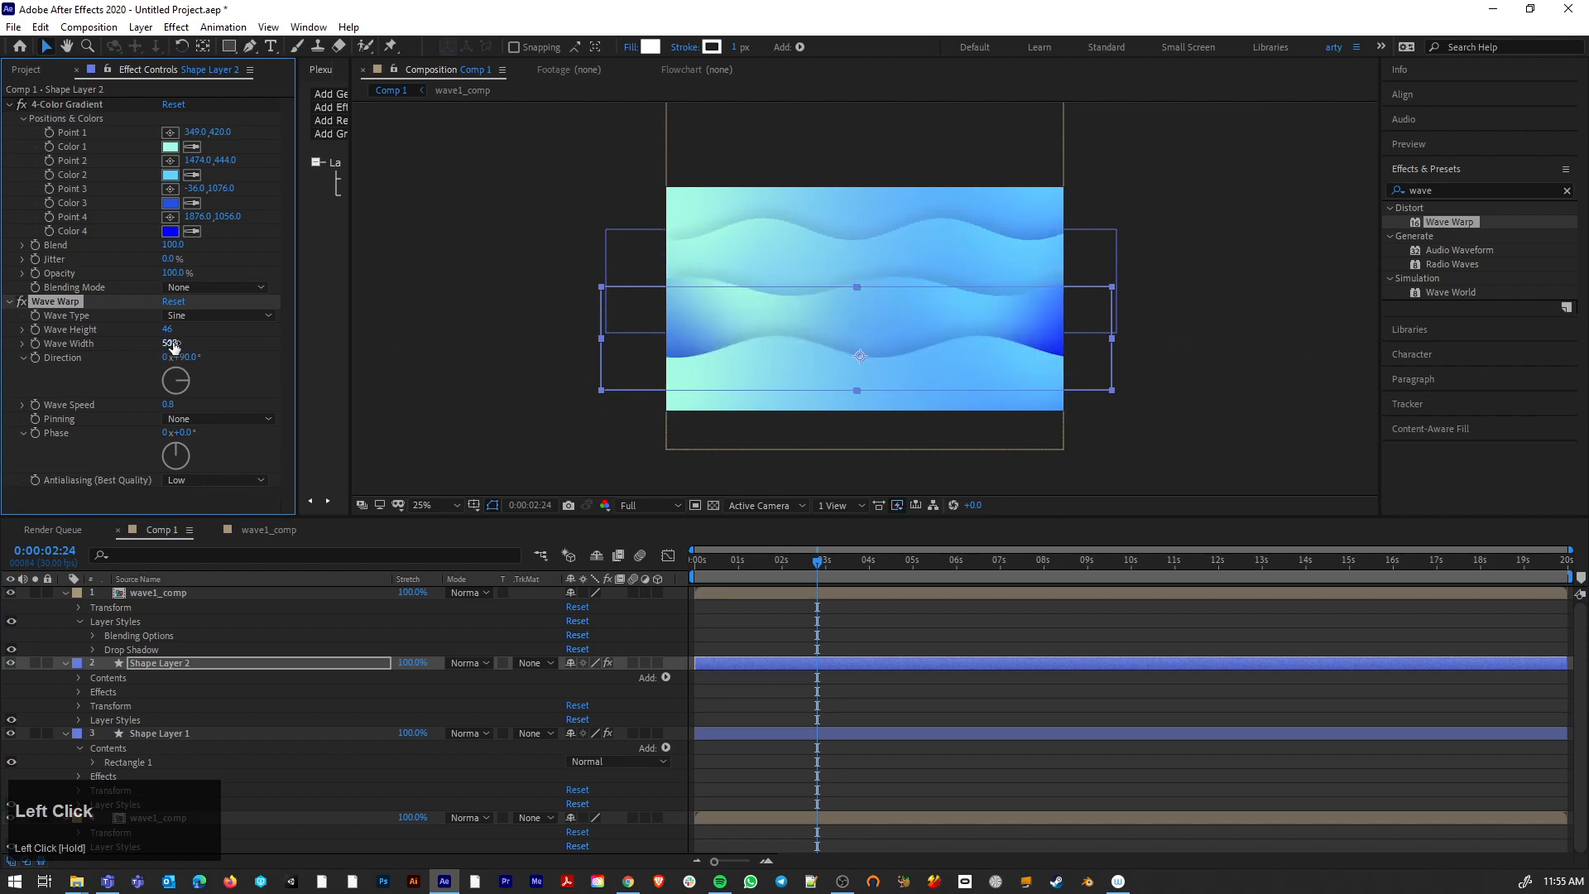
{"action": "left_click_drag", "start_coordinate": [173, 345], "coordinate": [887, 469]}
{"action": "key", "text": "space"}
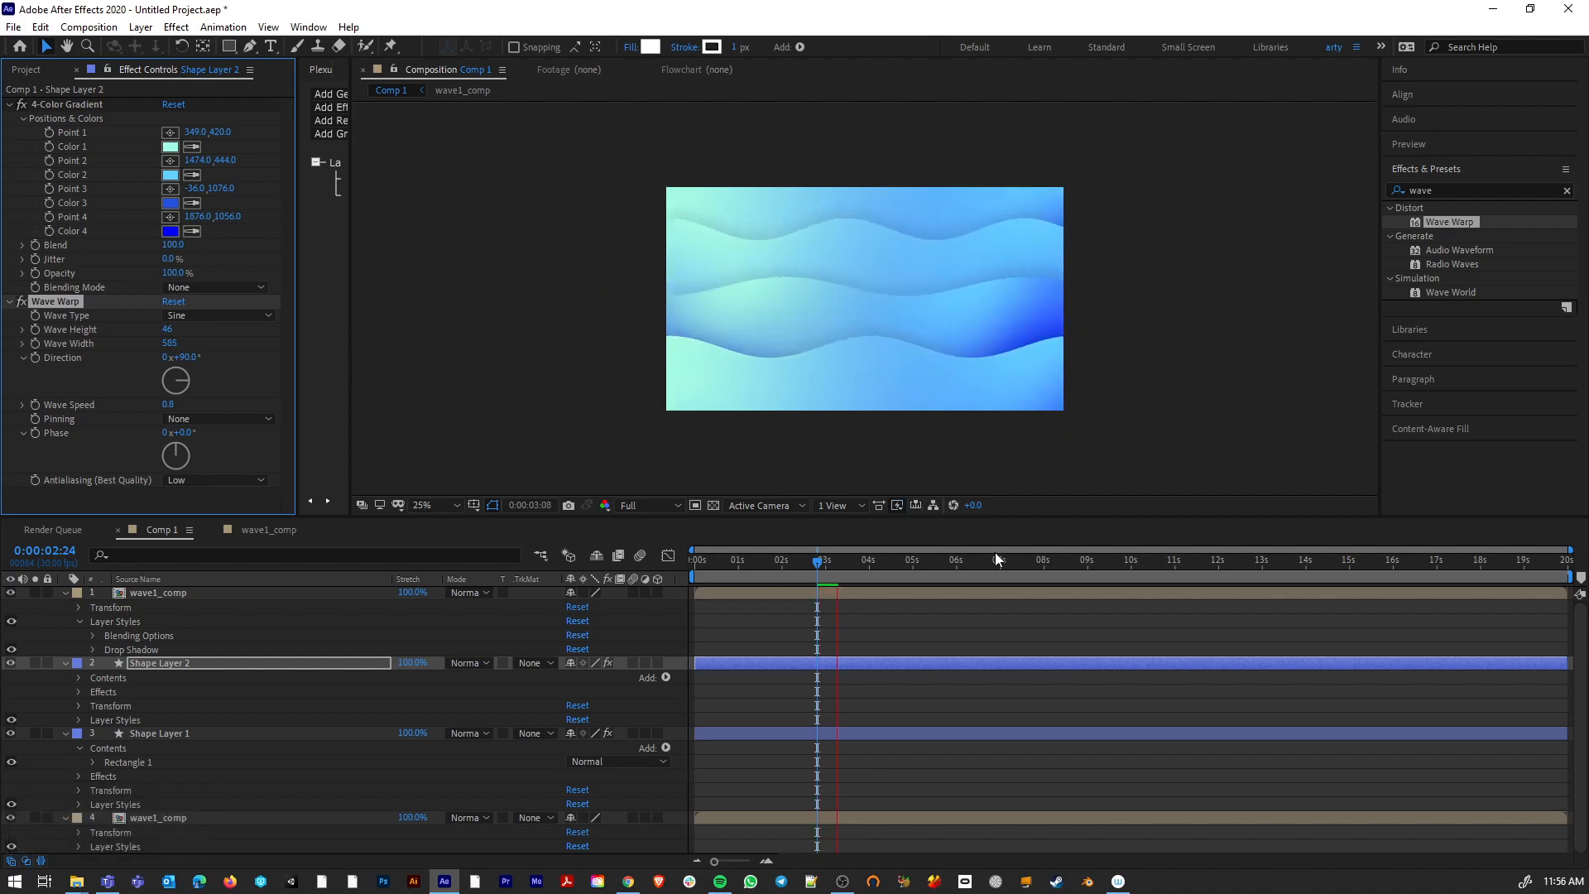
{"action": "key", "text": "space"}
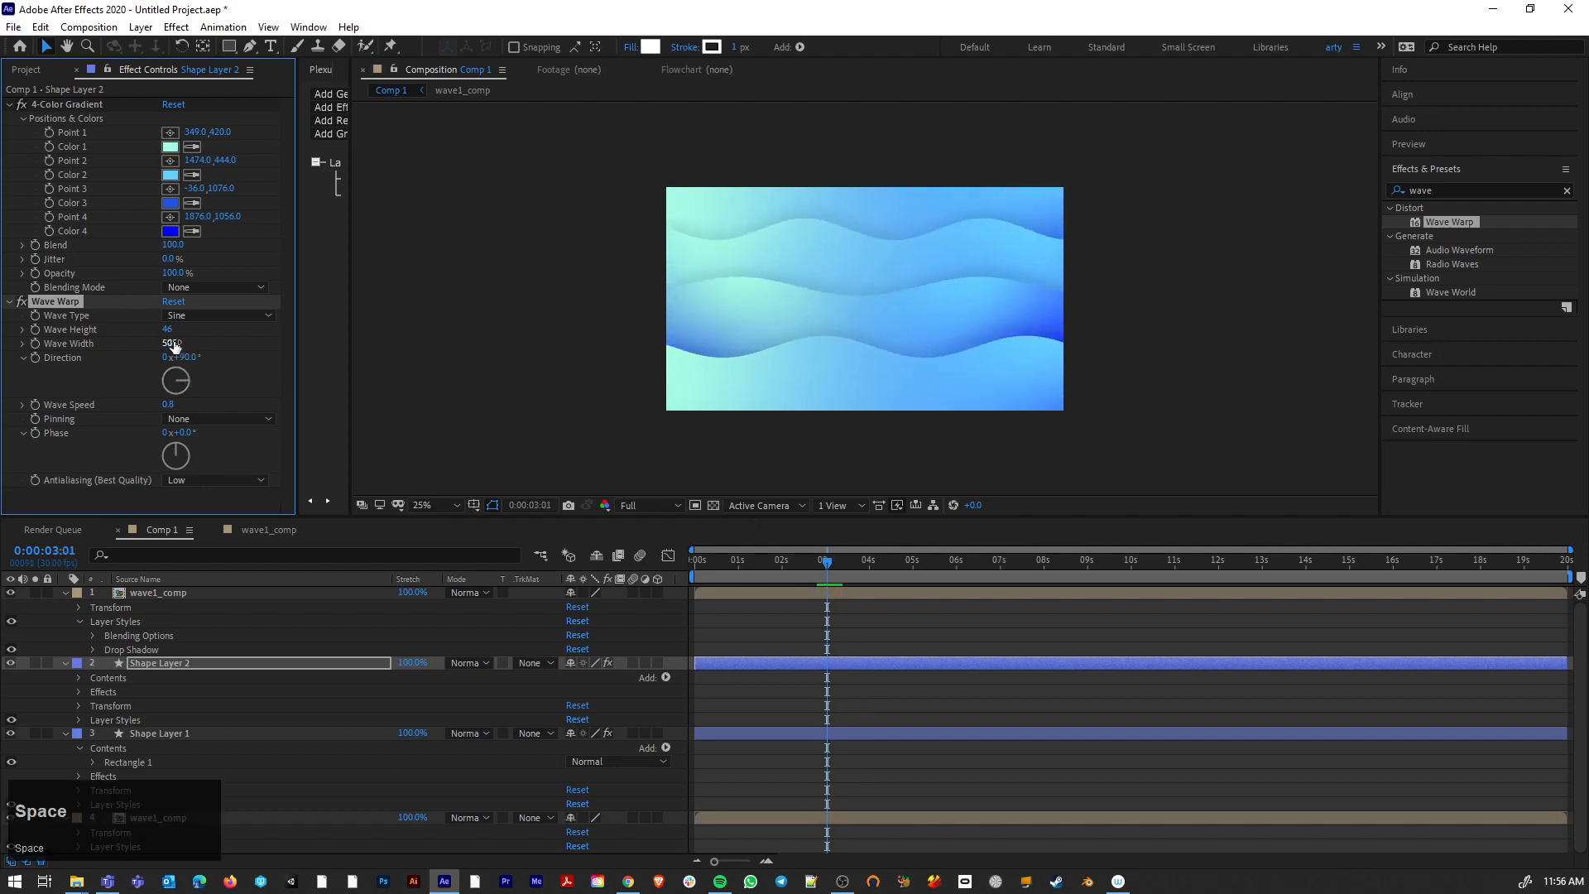
Step: Set Shape Layer 2's Wave Warp width to 408 and its wave speed to 1.0
{"action": "mouse_move", "coordinate": [174, 344]}
{"action": "left_mouse_down"}
{"action": "mouse_move", "coordinate": [244, 348]}
{"action": "mouse_move", "coordinate": [87, 349]}
{"action": "mouse_move", "coordinate": [166, 344]}
{"action": "mouse_move", "coordinate": [153, 344]}
{"action": "left_mouse_up"}
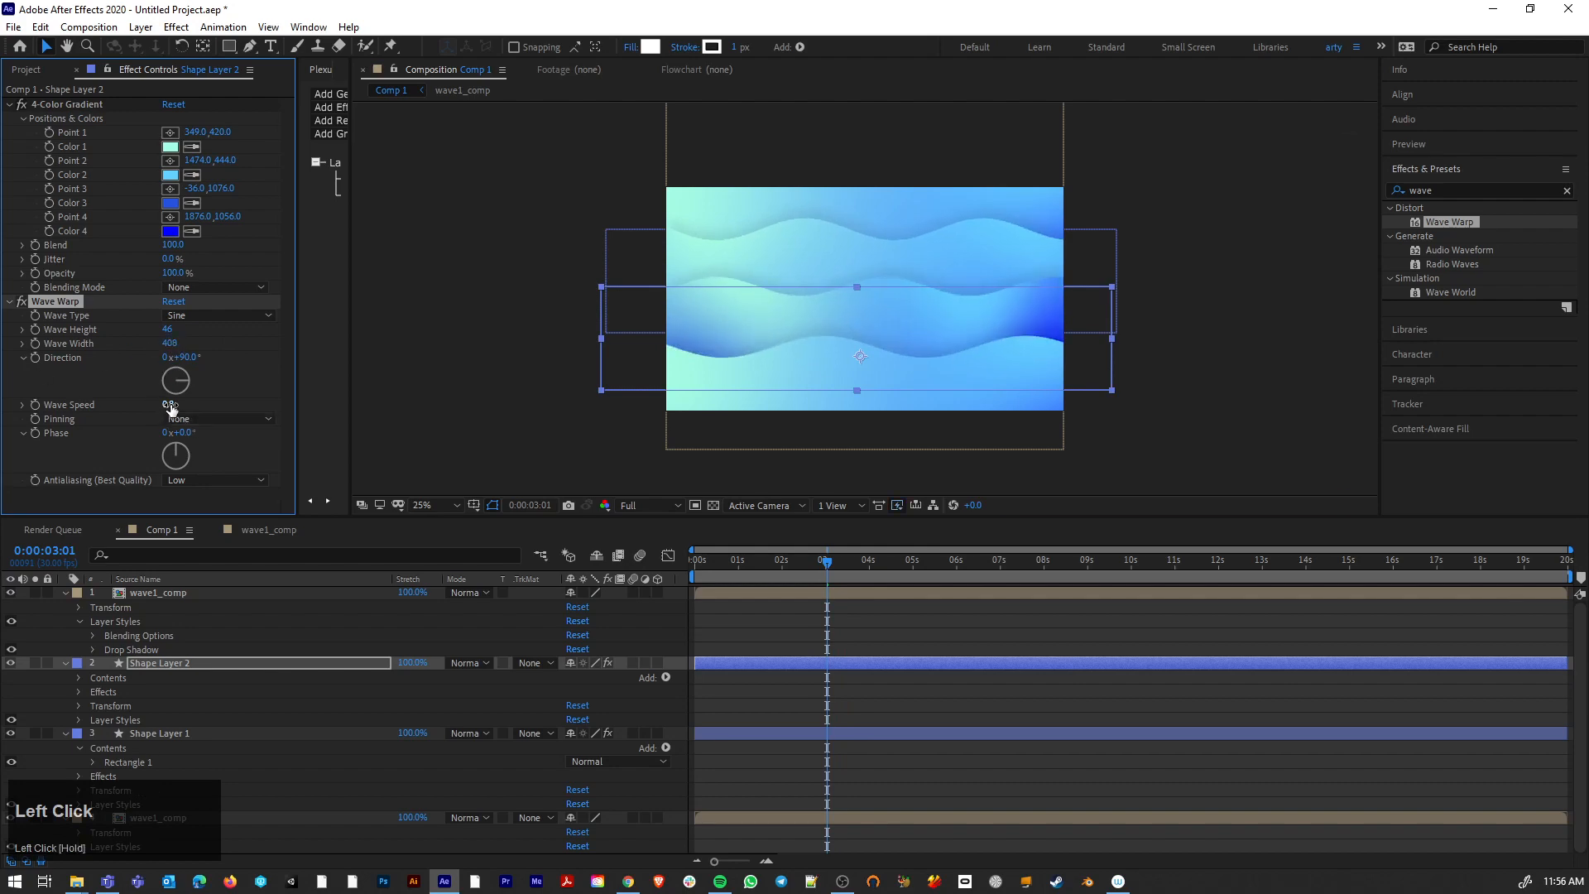
{"action": "mouse_move", "coordinate": [172, 407]}
{"action": "left_mouse_down"}
{"action": "mouse_move", "coordinate": [139, 408]}
{"action": "mouse_move", "coordinate": [182, 413]}
{"action": "left_mouse_up"}
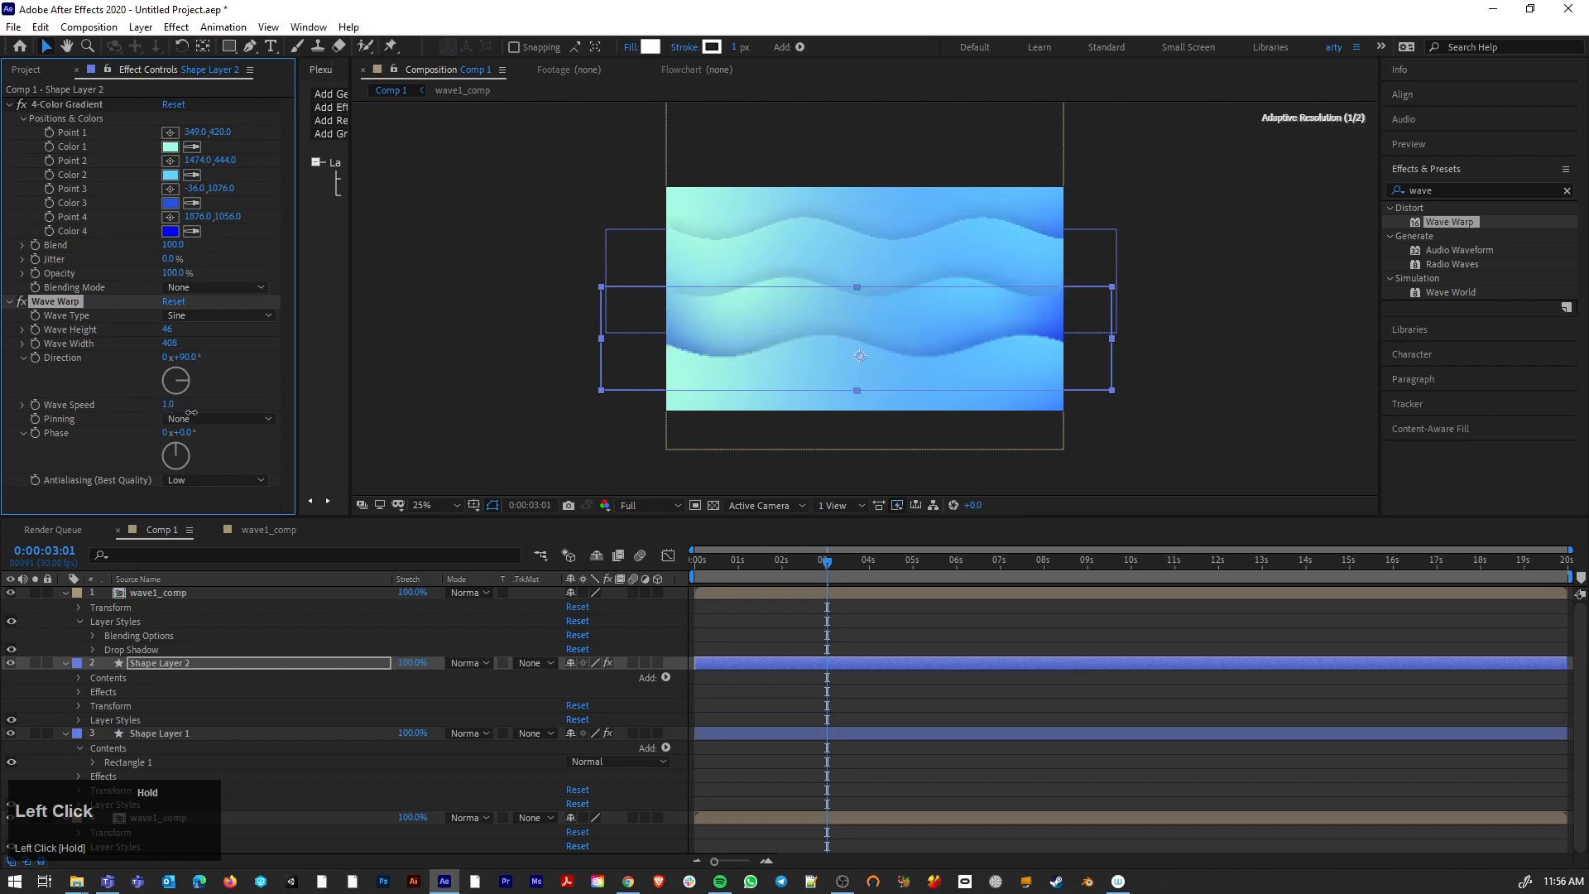
Step: Set Shape Layer 2's Wave Warp wave speed to 1.6, previewing the motion between adjustments and scrubbing ahead in the timeline
{"action": "key", "text": "space"}
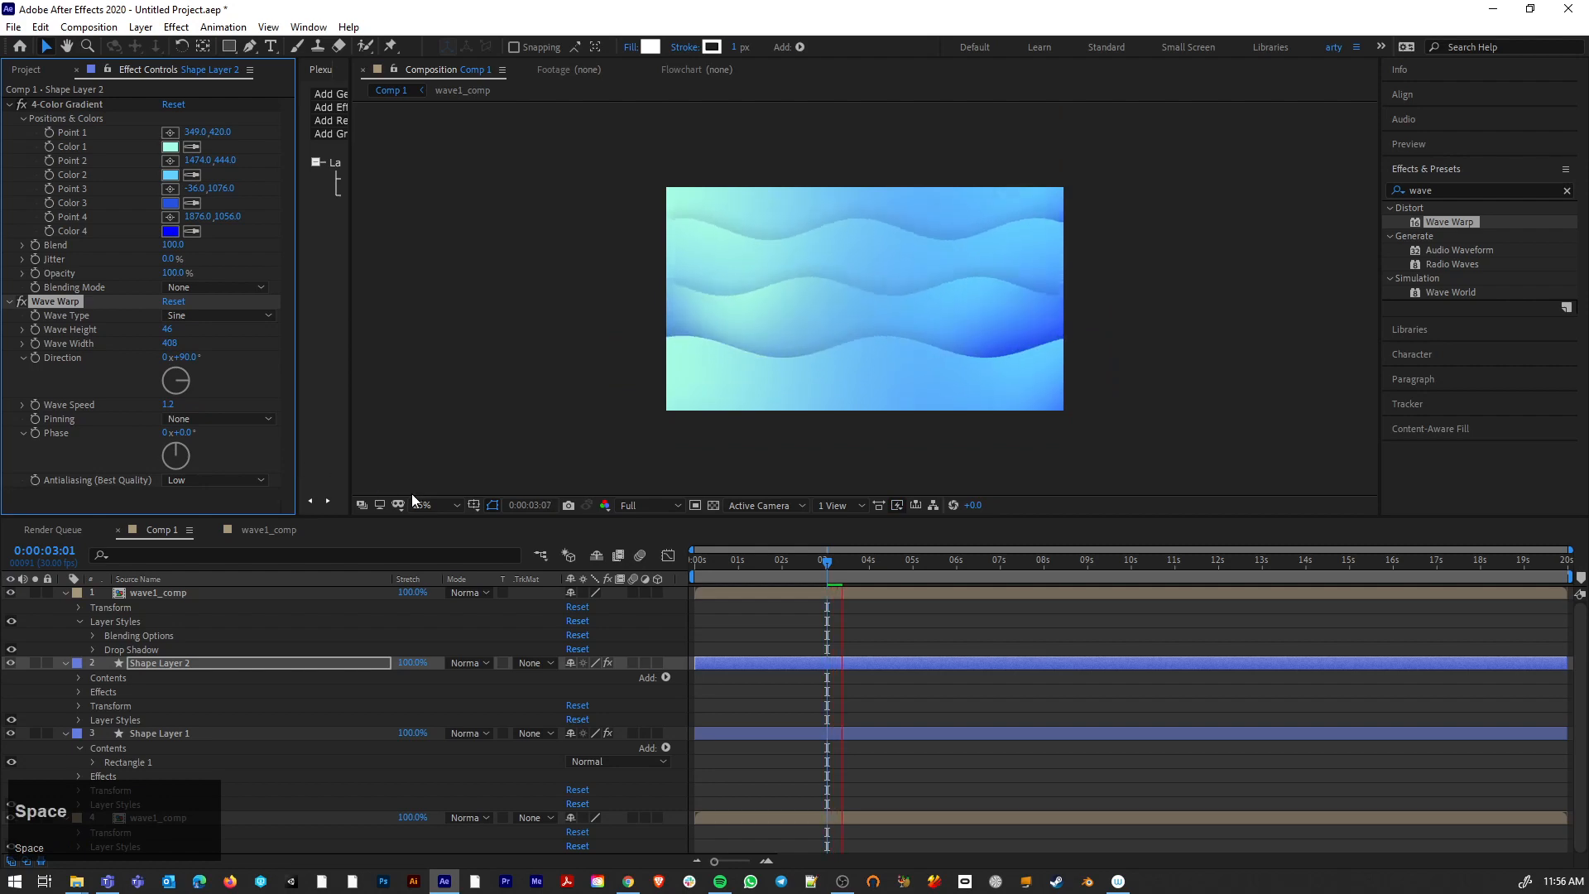
{"action": "key", "text": "space"}
{"action": "left_click", "coordinate": [170, 406]}
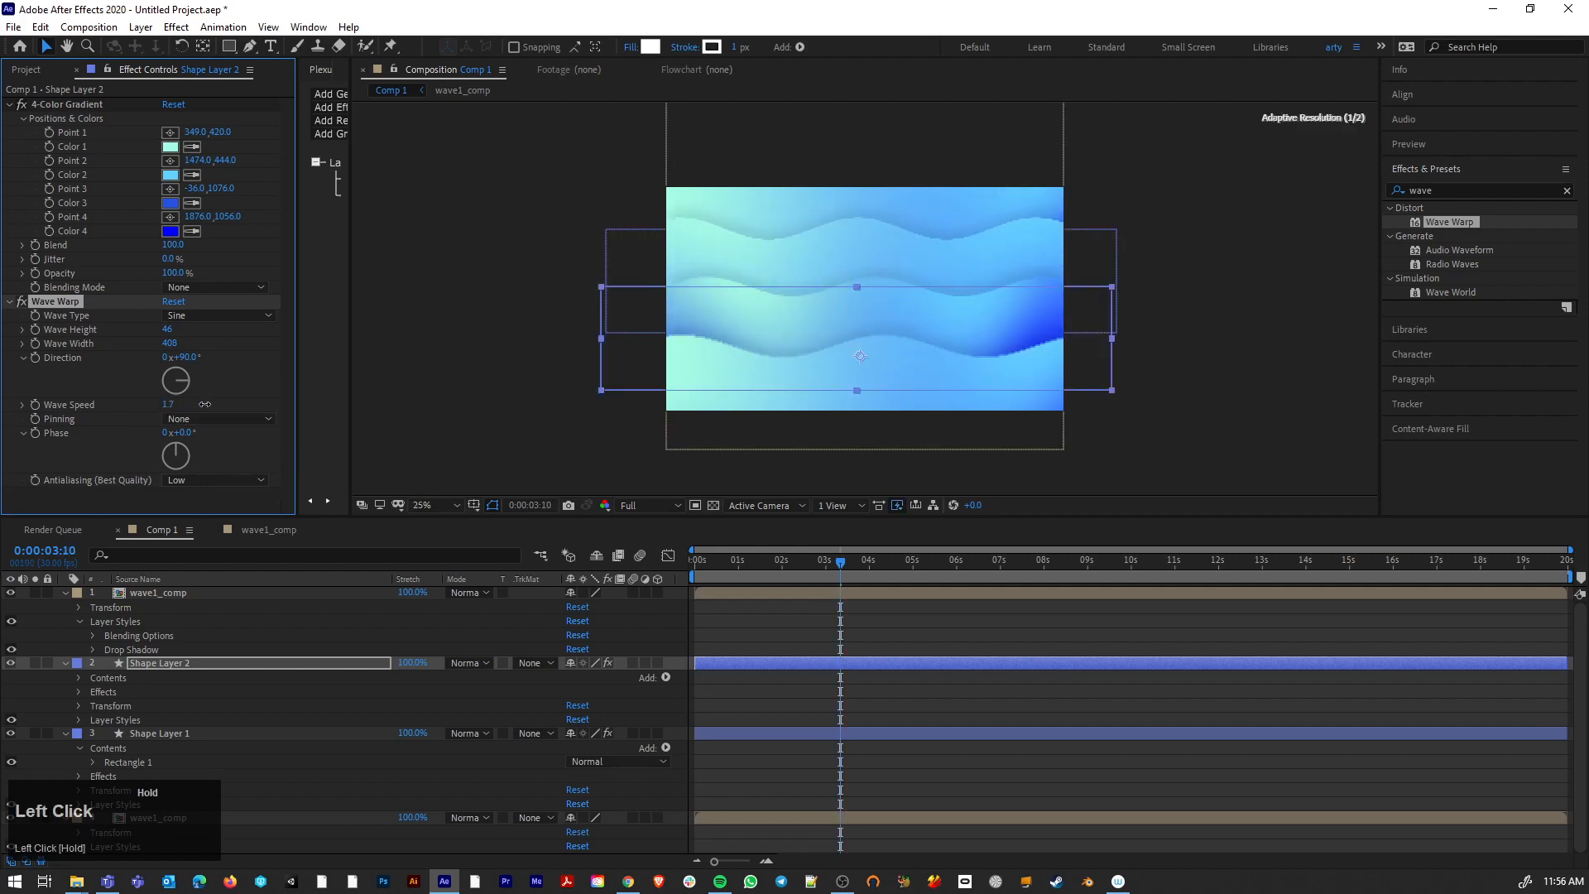
{"action": "key", "text": "space"}
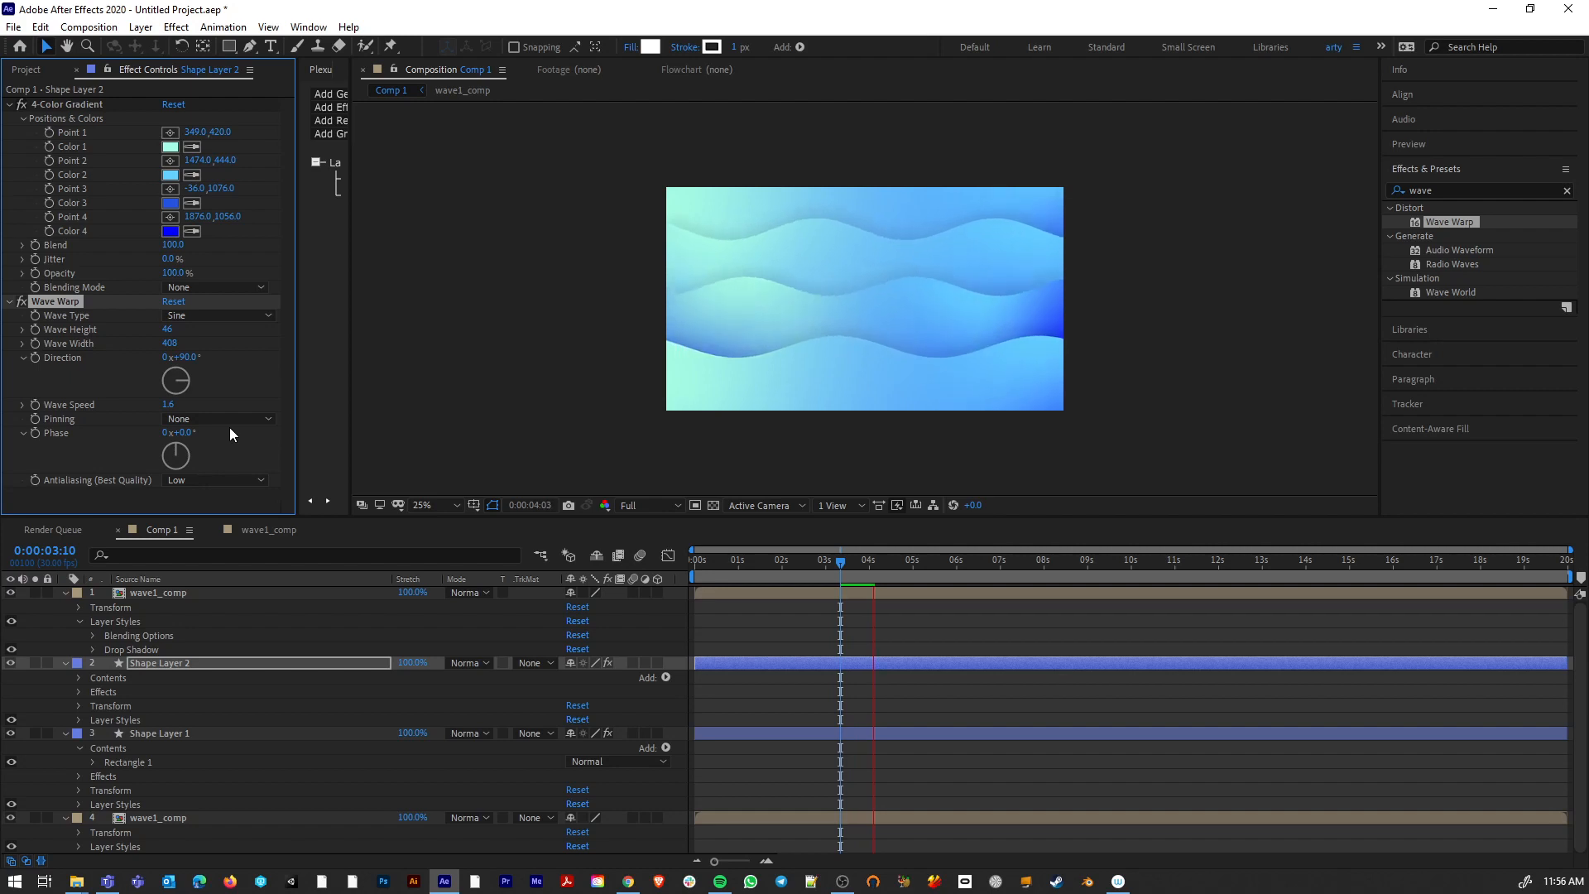
{"action": "key", "text": "space"}
{"action": "key", "text": "space"}
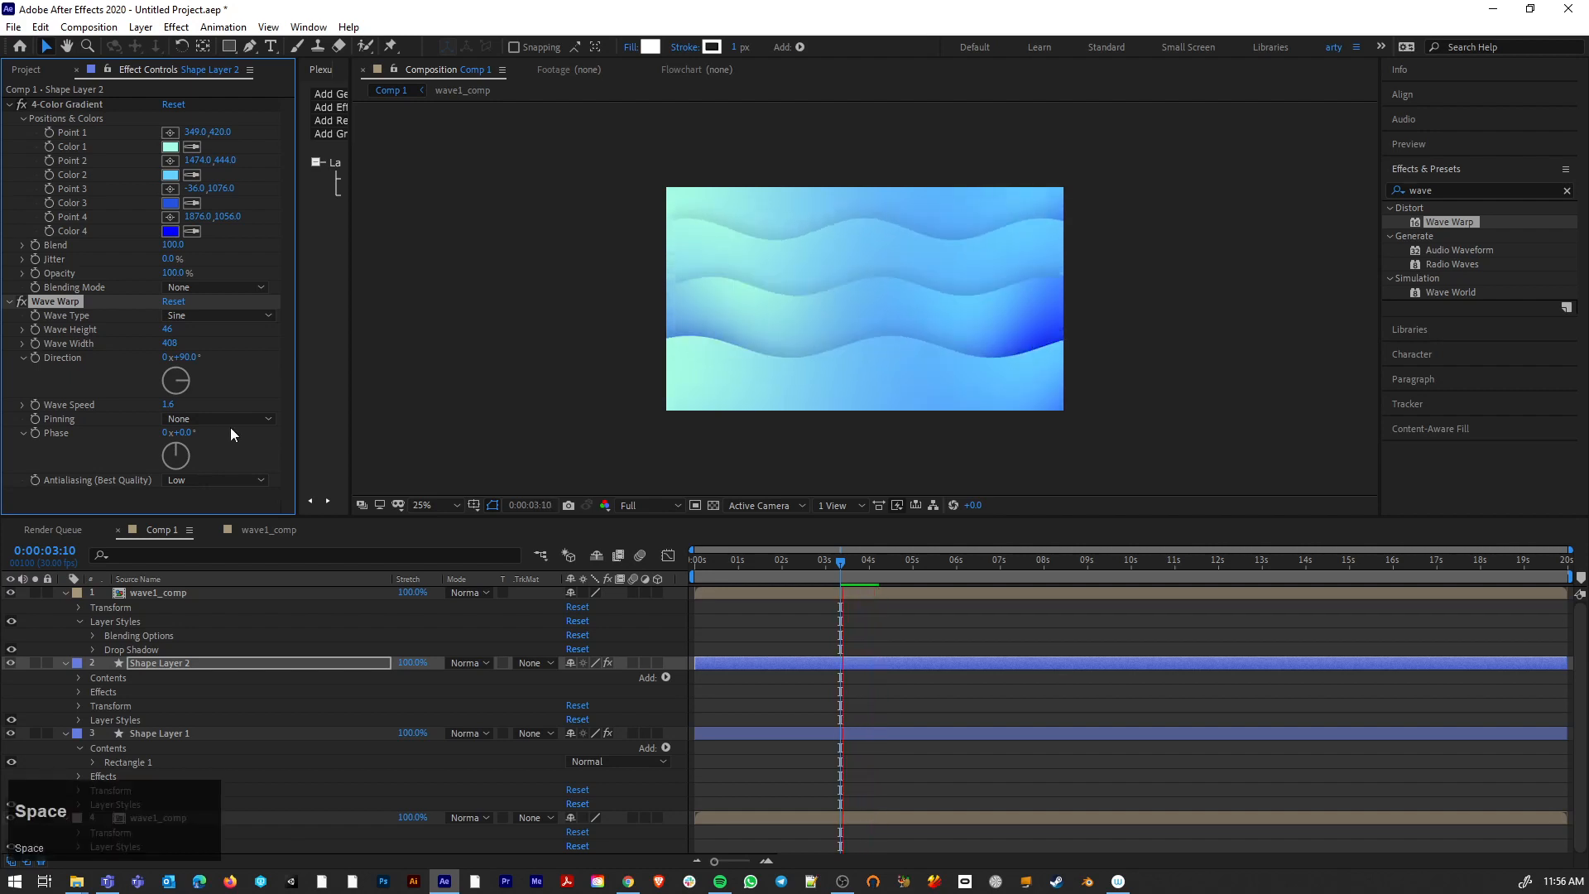
{"action": "key", "text": "space"}
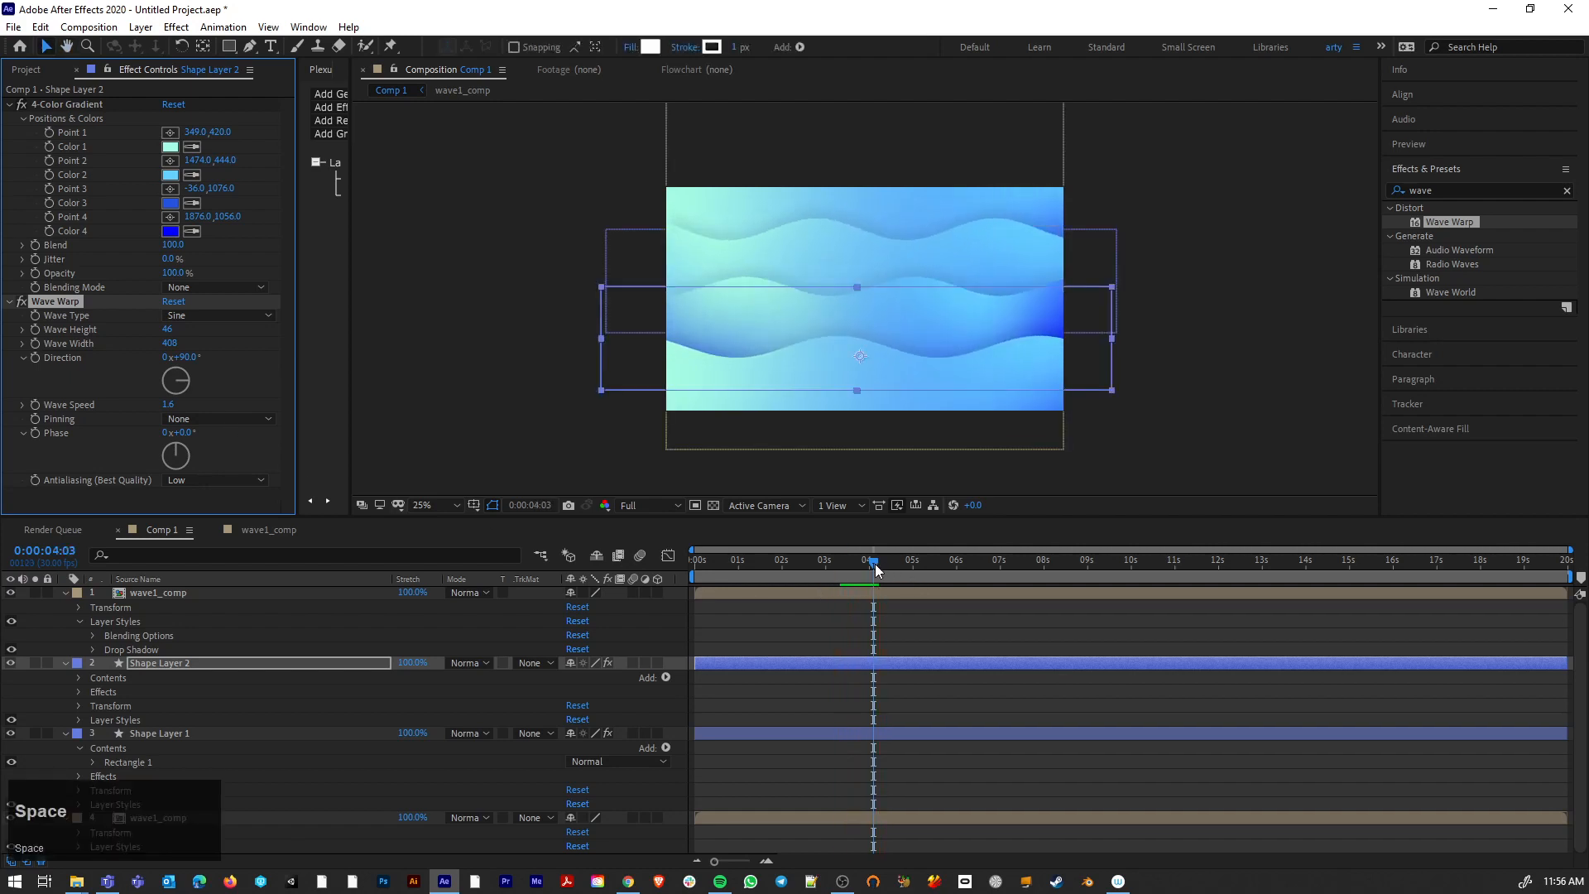
{"action": "left_click_drag", "start_coordinate": [875, 569], "coordinate": [932, 580]}
Step: Save the project as waves3.aep in the AE_waves folder
{"action": "key", "text": "ctrl+s"}
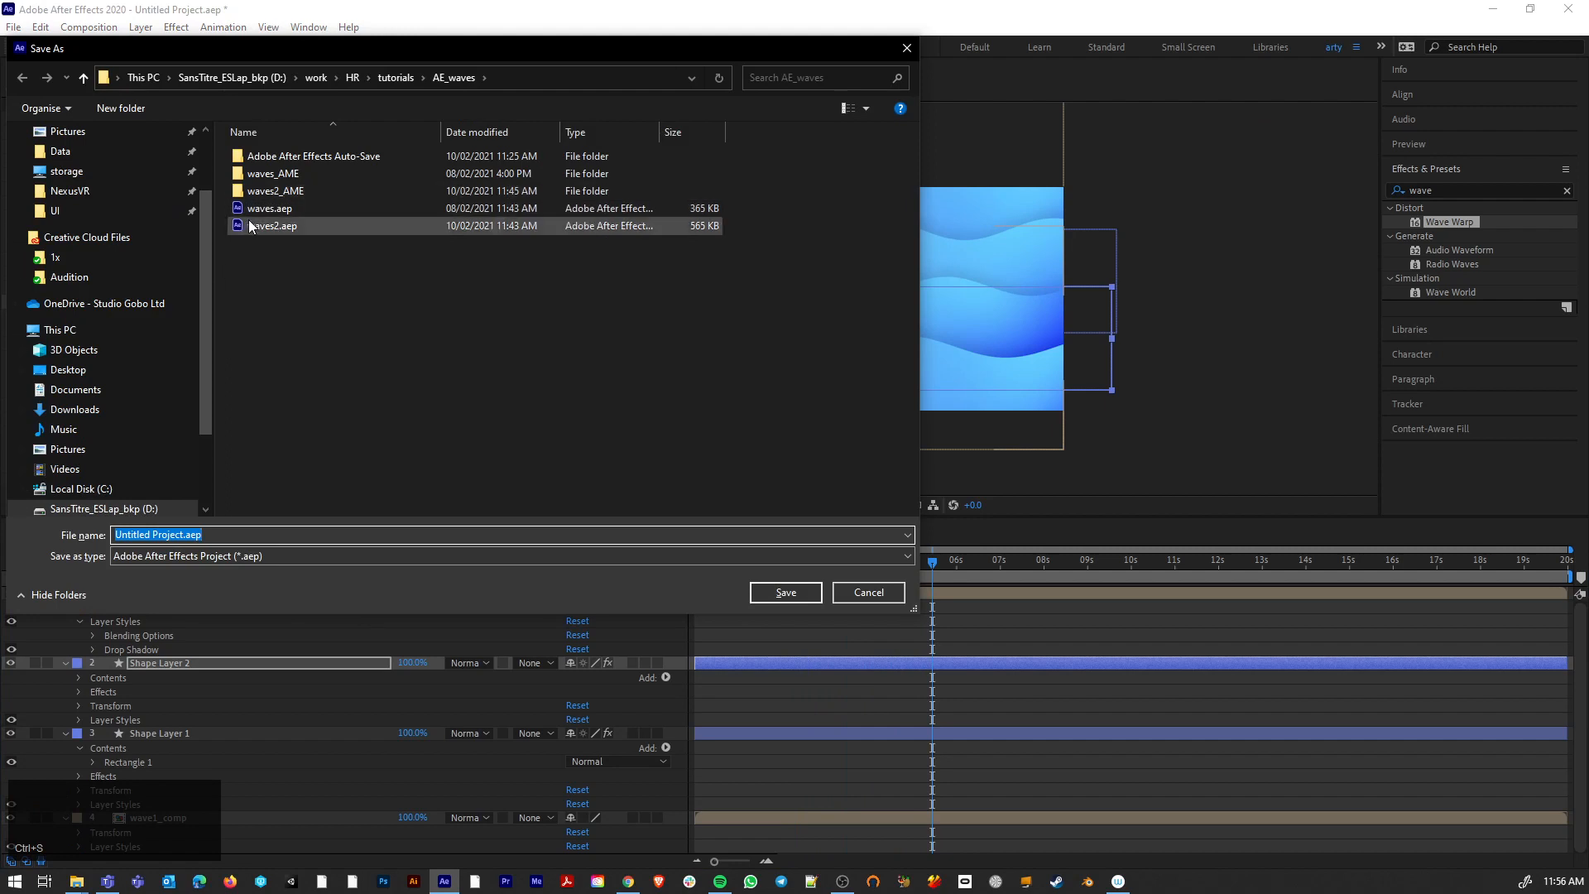
{"action": "left_click", "coordinate": [251, 226]}
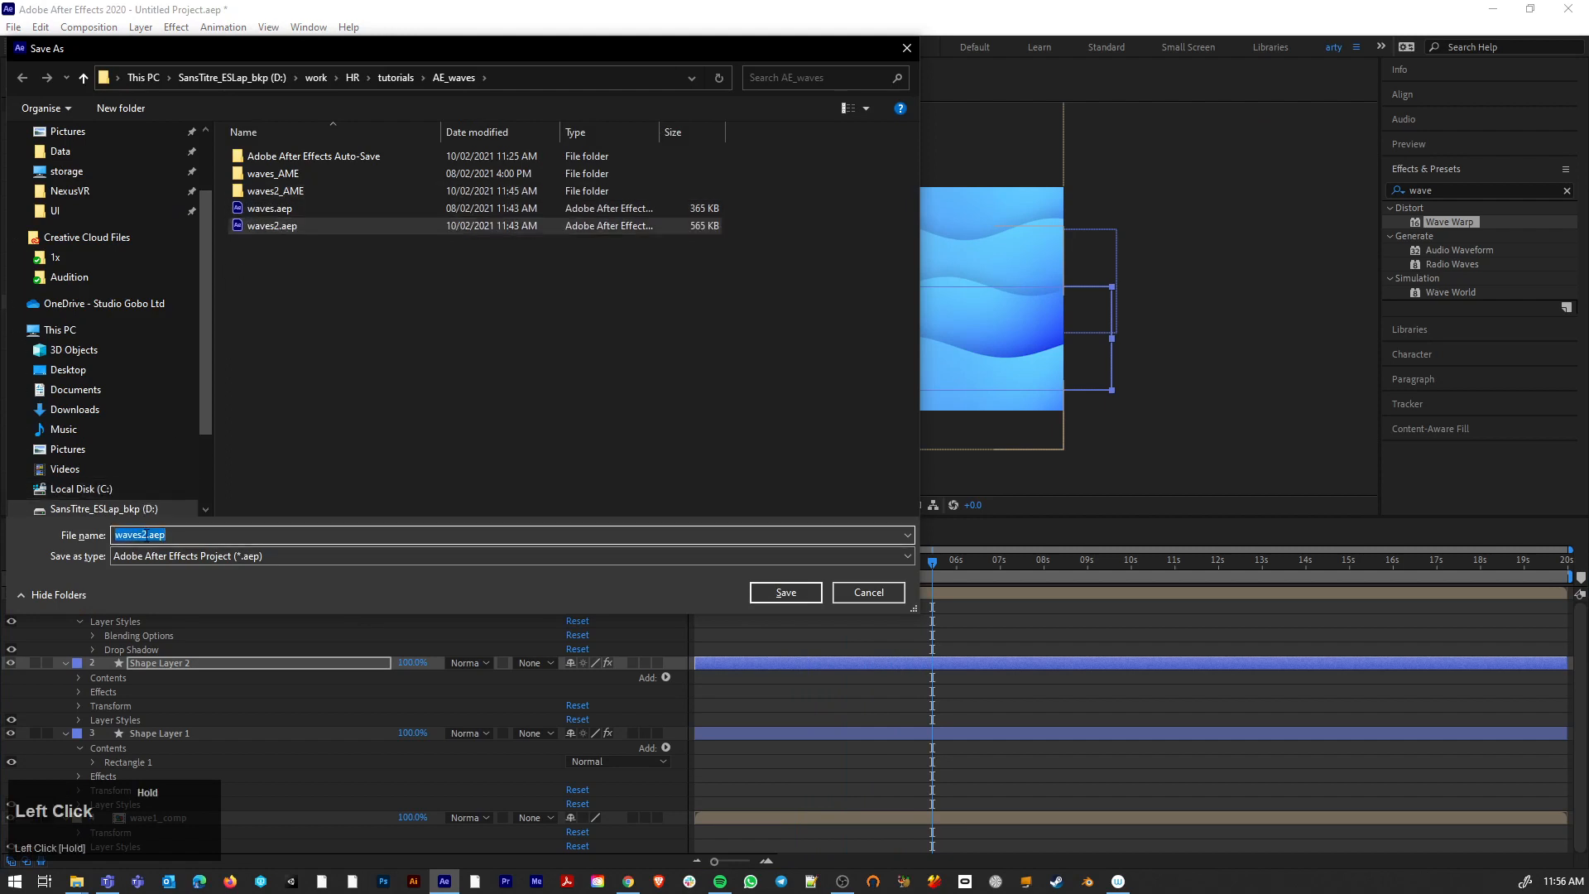
{"action": "left_click", "coordinate": [145, 535]}
{"action": "left_click", "coordinate": [145, 535]}
{"action": "left_click_drag", "start_coordinate": [144, 535], "coordinate": [149, 534]}
{"action": "type", "text": "3"}
{"action": "left_click", "coordinate": [786, 592]}
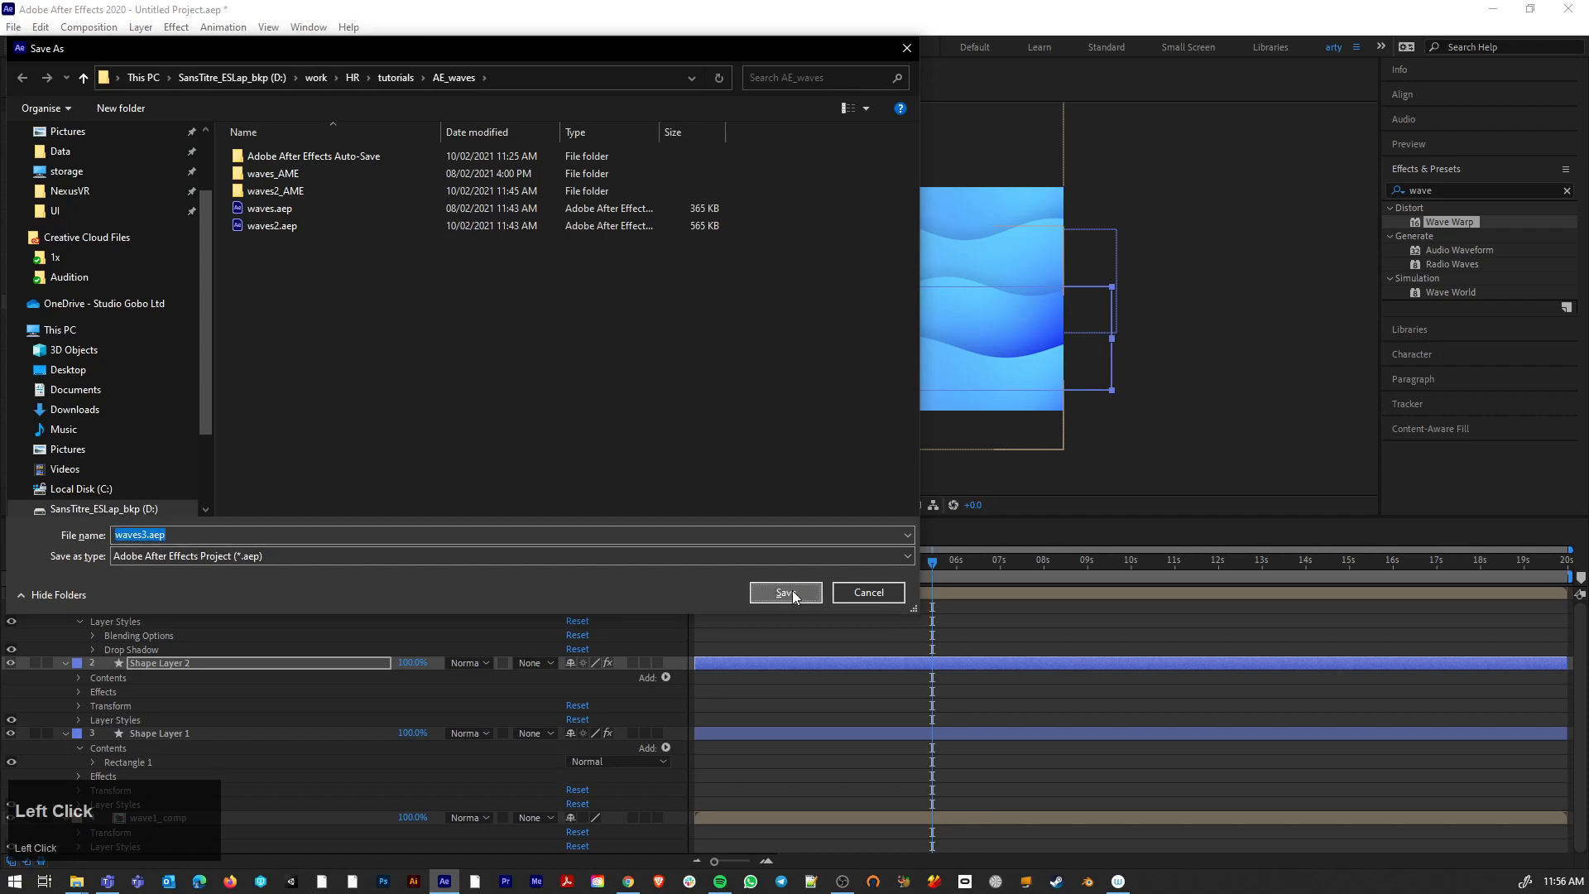
{"action": "left_click", "coordinate": [792, 593]}
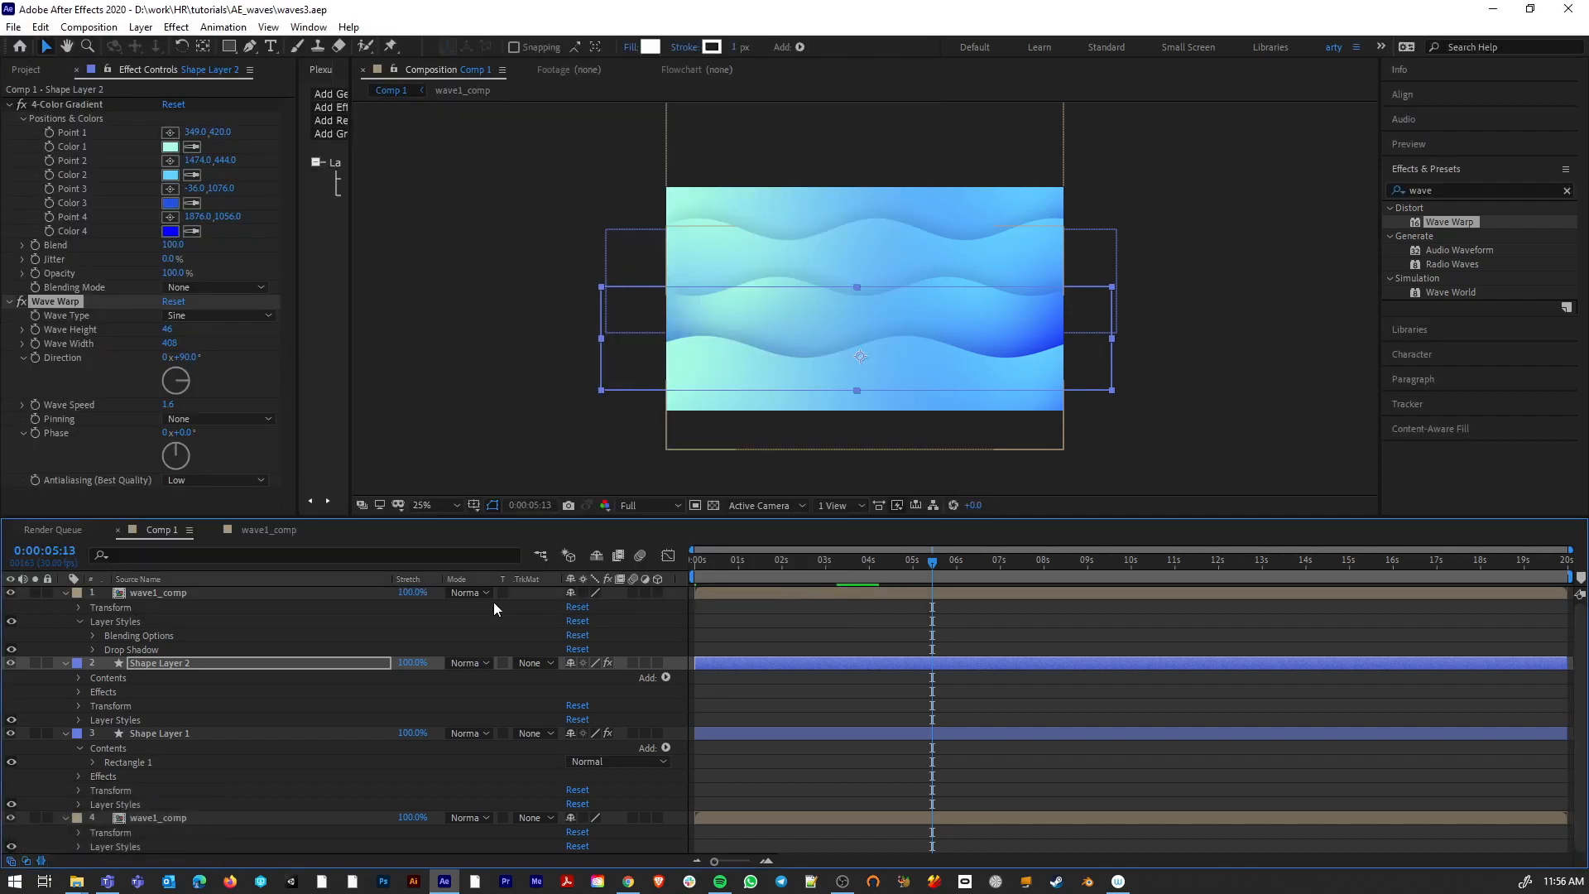
Step: Collapse the expanded properties of all four layers in the Comp 1 timeline
{"action": "left_click", "coordinate": [66, 593]}
{"action": "left_click", "coordinate": [64, 608]}
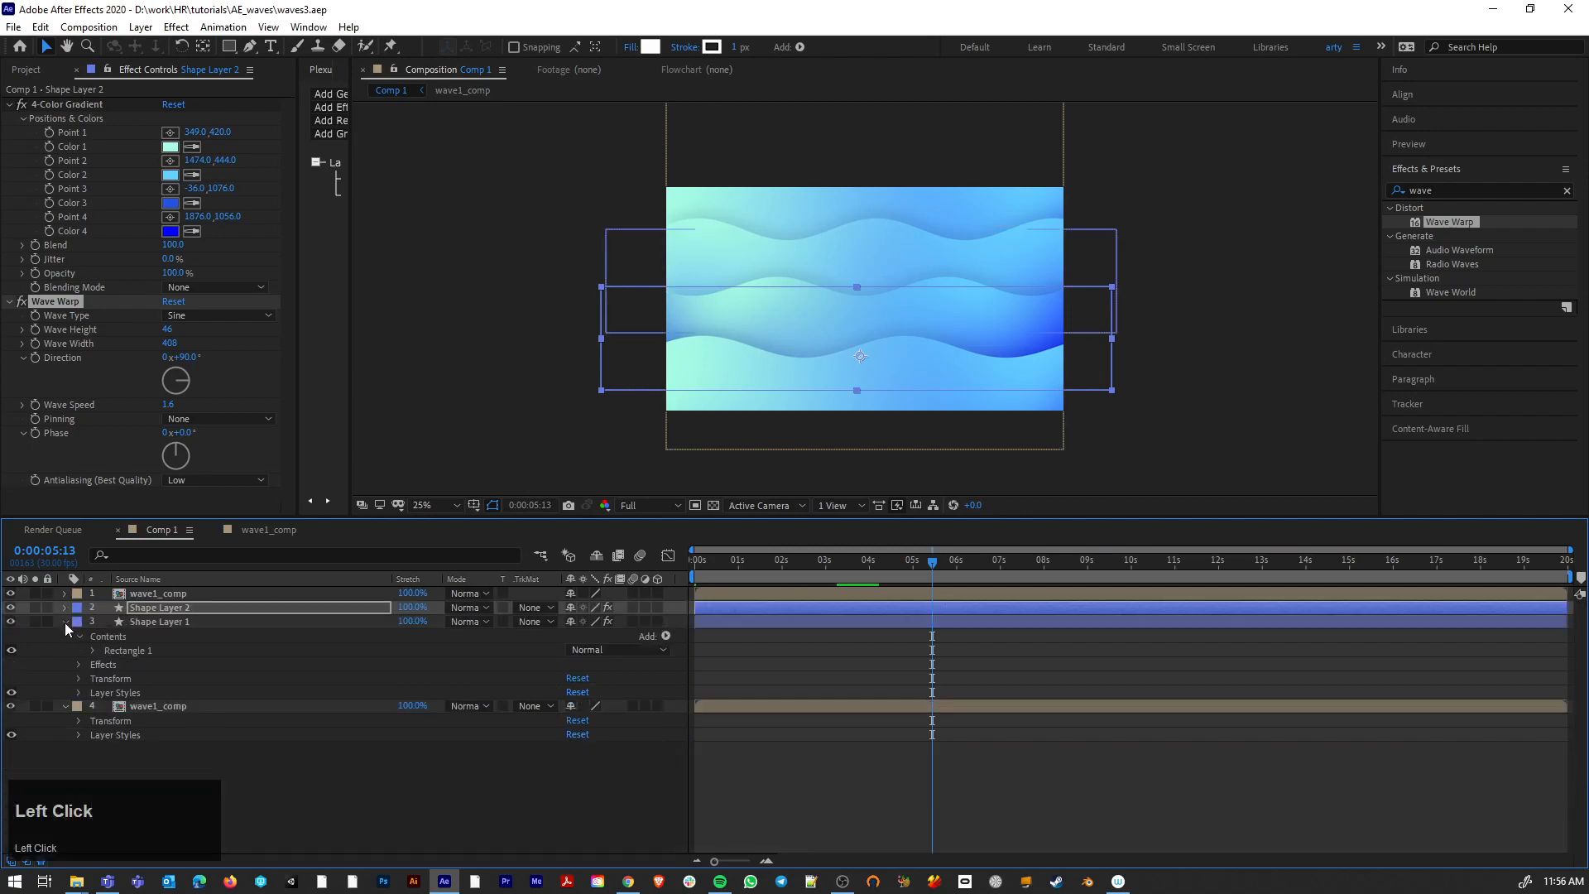
{"action": "left_click", "coordinate": [64, 621]}
{"action": "left_click", "coordinate": [65, 635]}
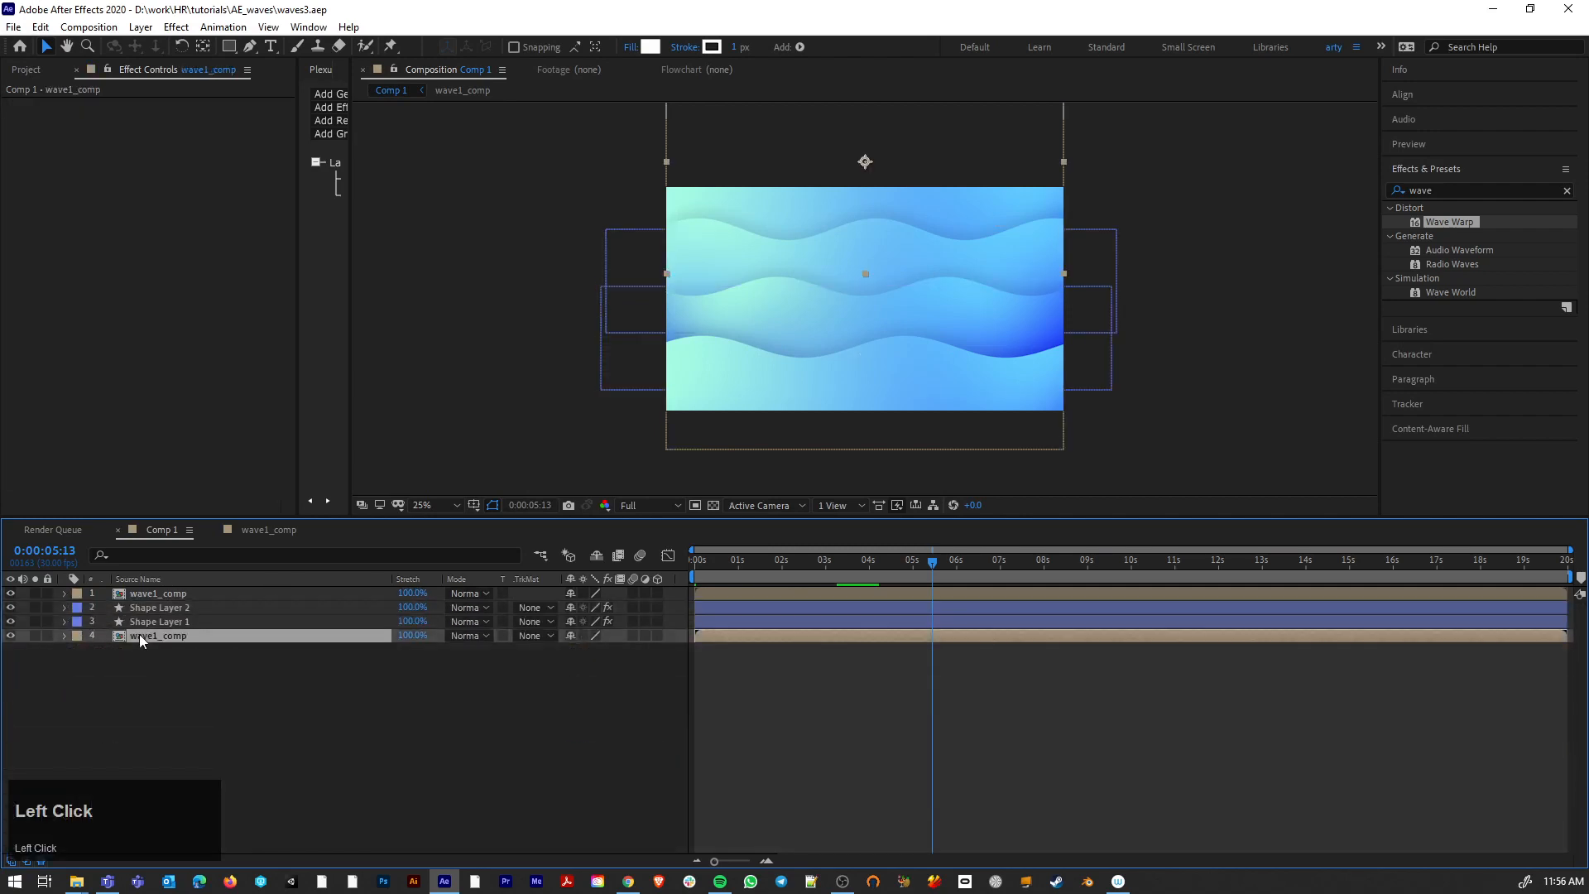
Step: Pre-compose all four layers as waves_comp, moving all attributes into it without opening the new composition
{"action": "left_click", "coordinate": [139, 634]}
{"action": "left_click", "coordinate": [158, 594], "text": "shift"}
{"action": "right_click", "coordinate": [158, 594]}
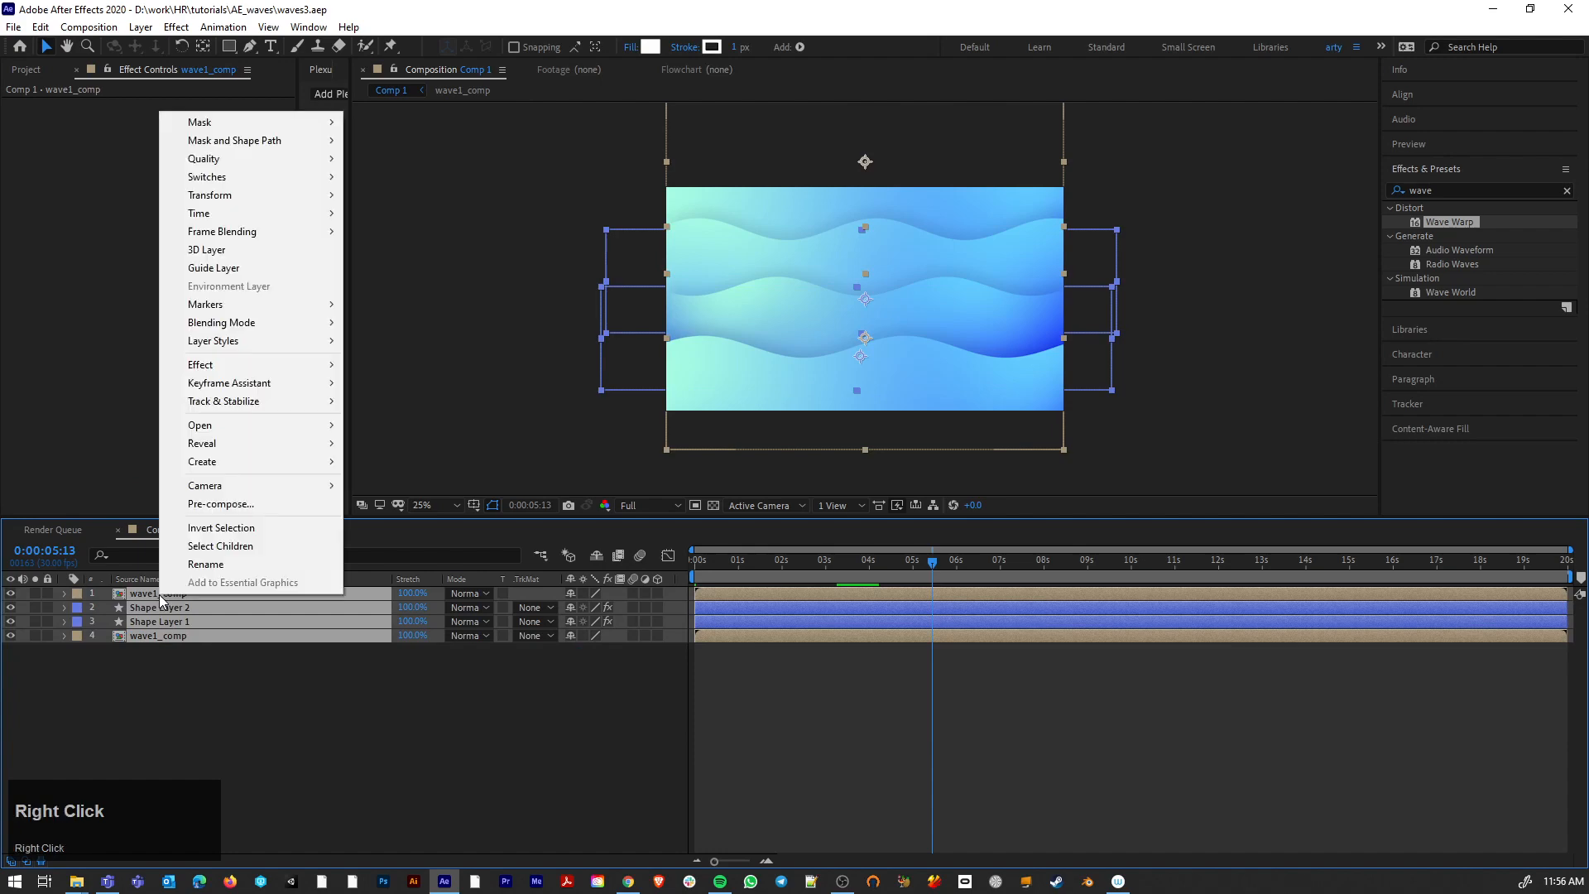
{"action": "left_click", "coordinate": [279, 506]}
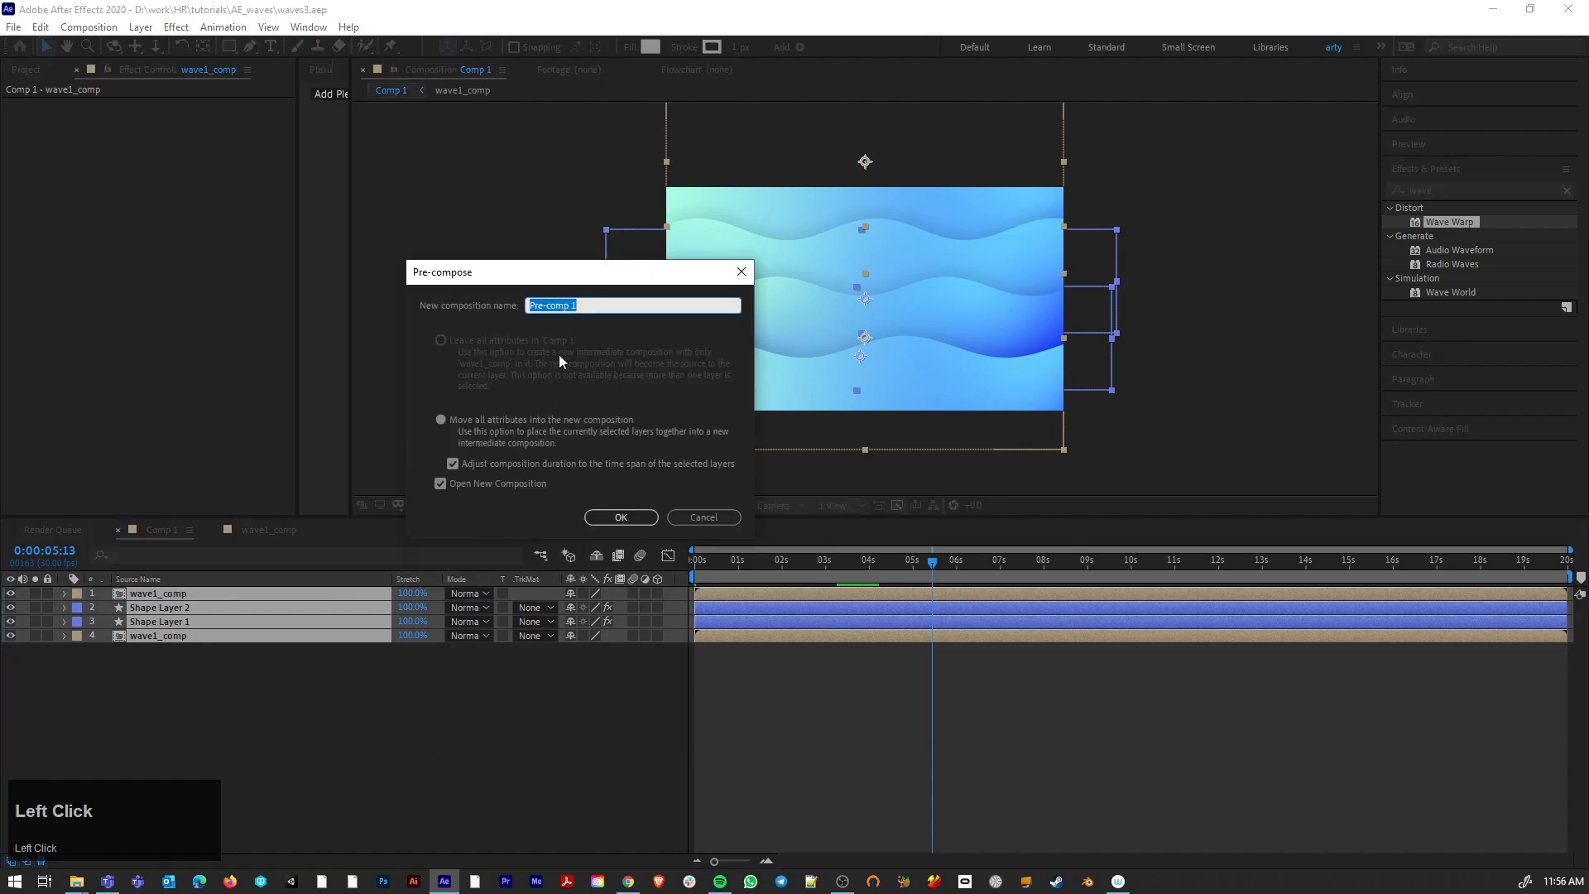
{"action": "type", "text": "wa"}
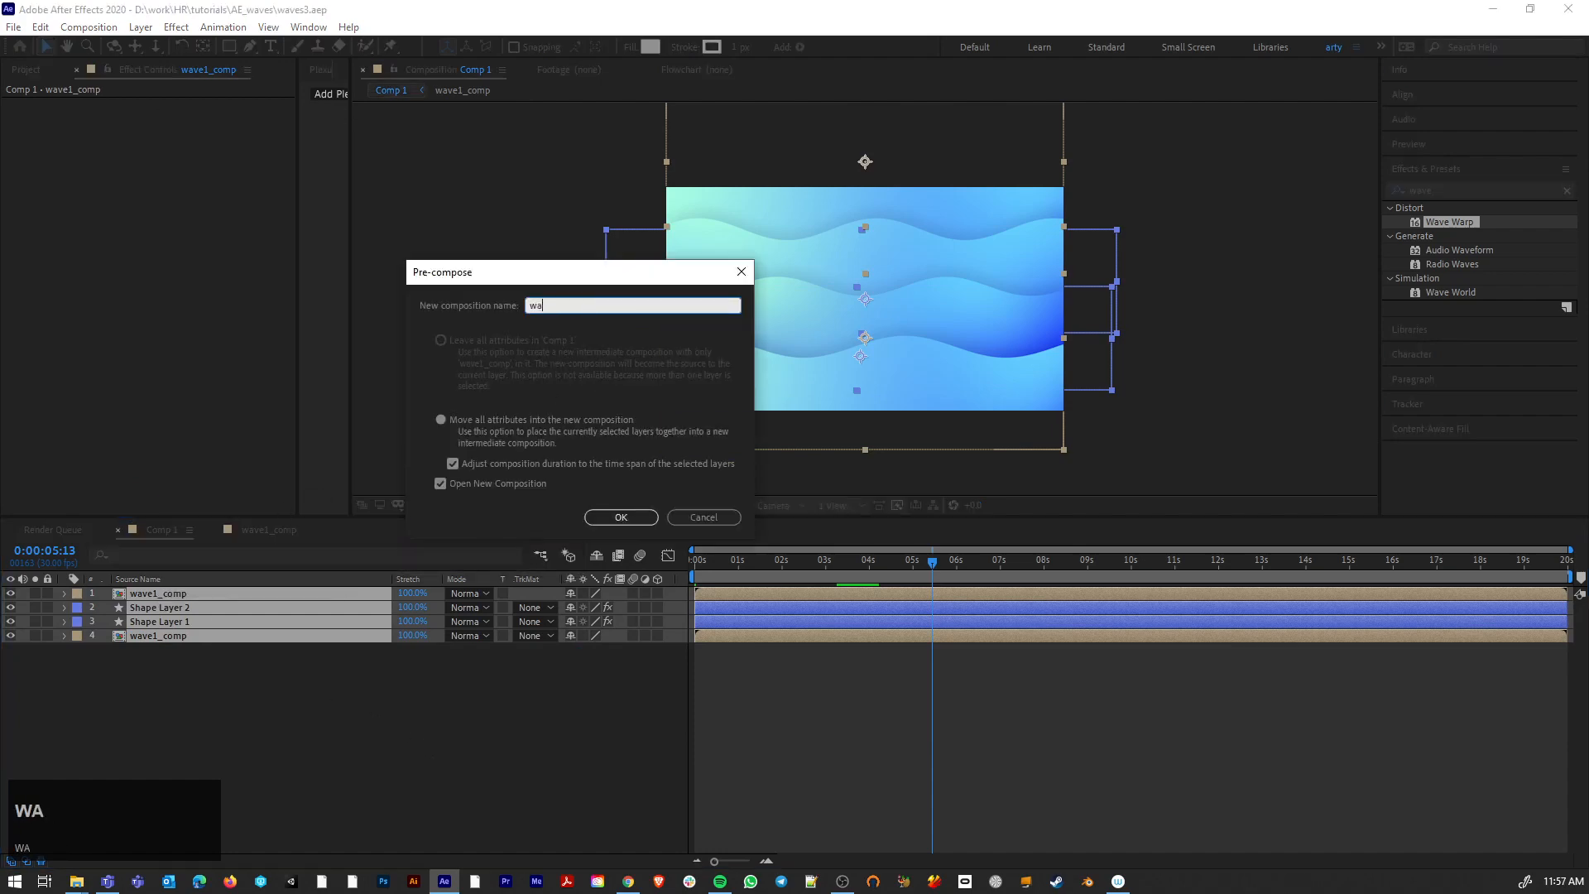
{"action": "type", "text": "ves_comp"}
{"action": "left_click", "coordinate": [440, 419]}
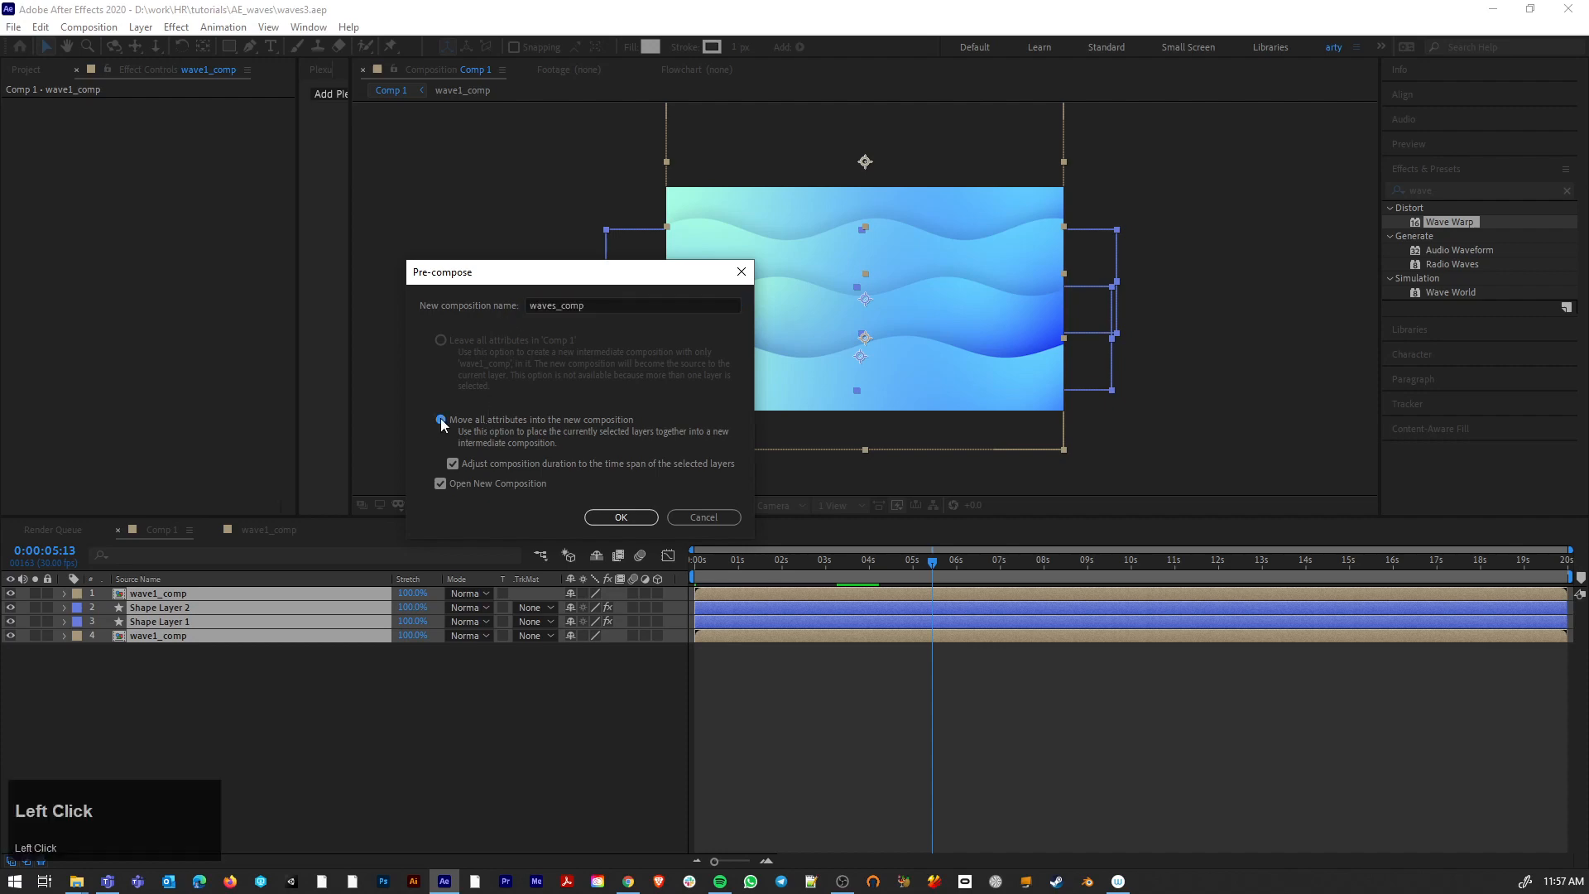
{"action": "left_click", "coordinate": [440, 484]}
{"action": "left_click", "coordinate": [619, 517]}
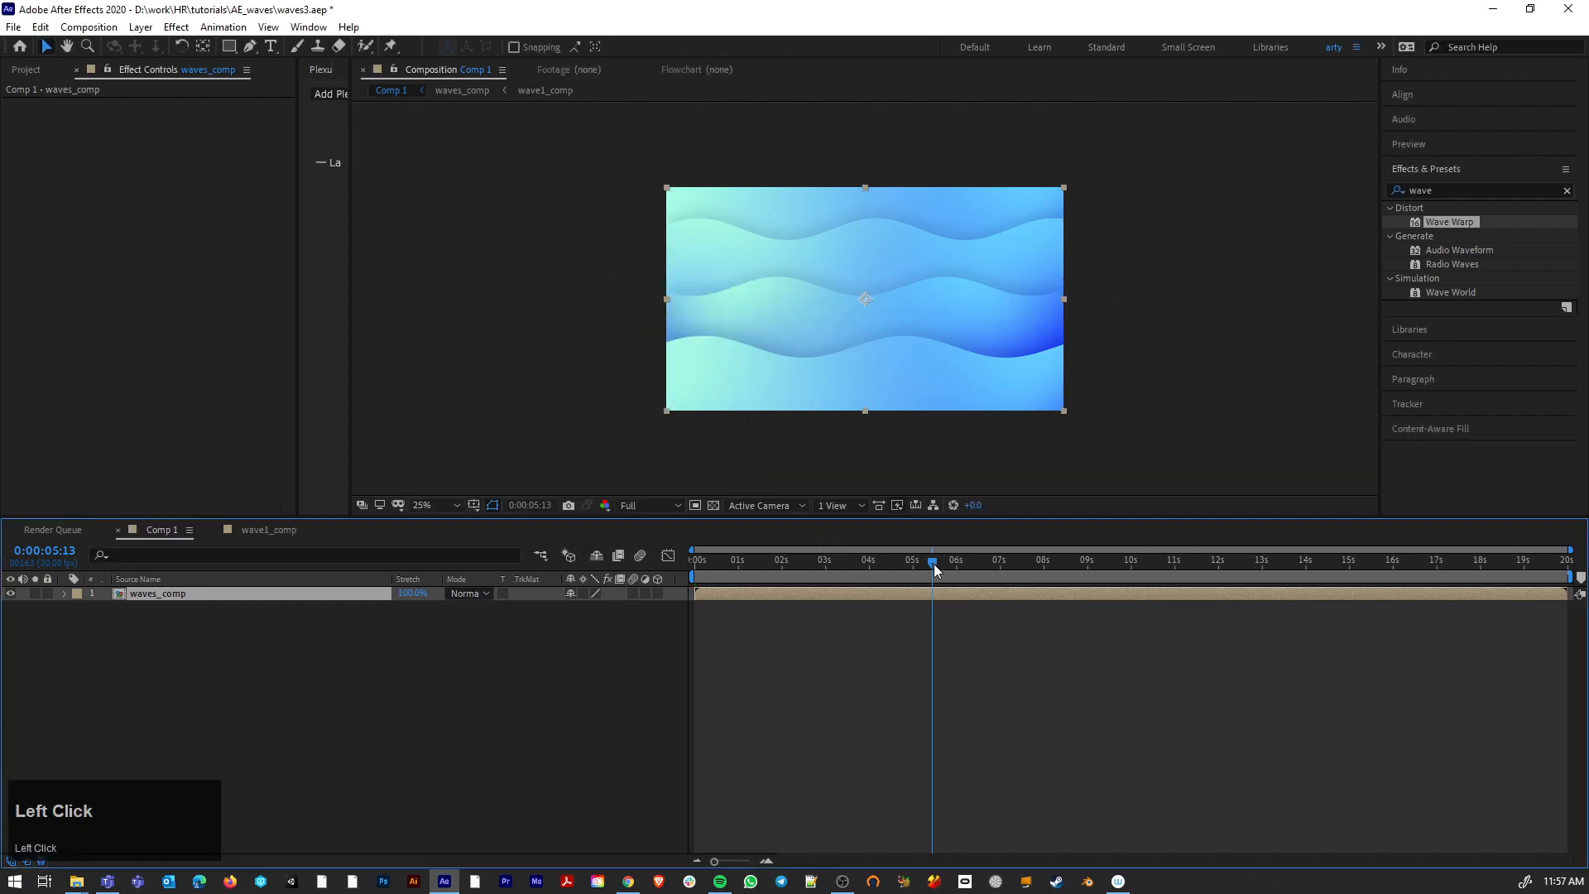
Step: Return to the start of the timeline, hide waves_comp, and add a paragraph text box across most of the frame reading "water"
{"action": "left_click_drag", "start_coordinate": [933, 563], "coordinate": [488, 572]}
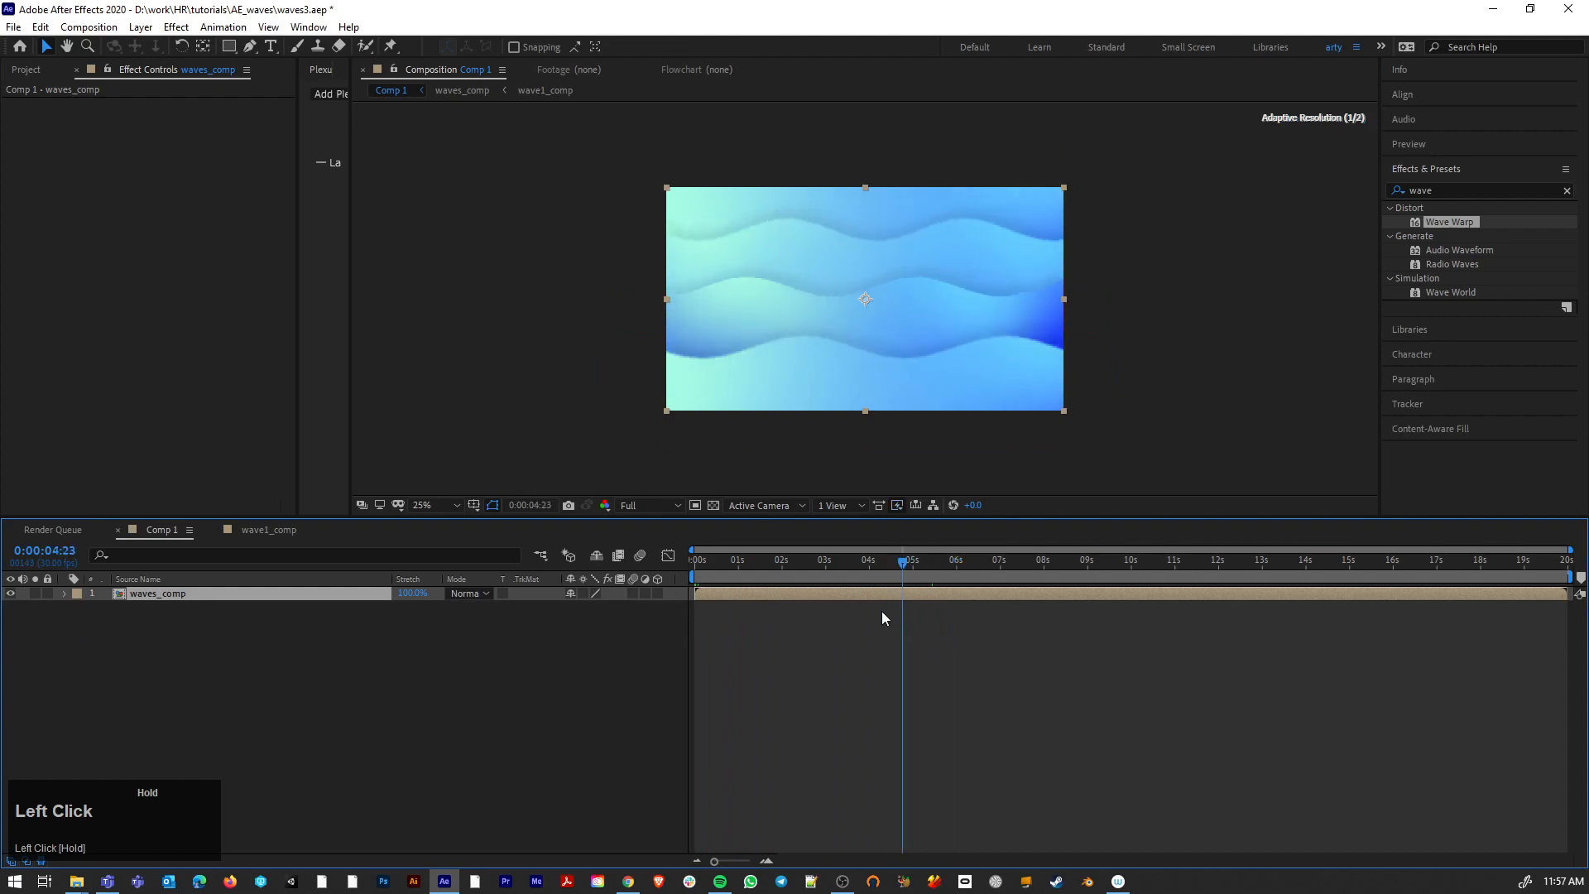
{"action": "left_click", "coordinate": [10, 593]}
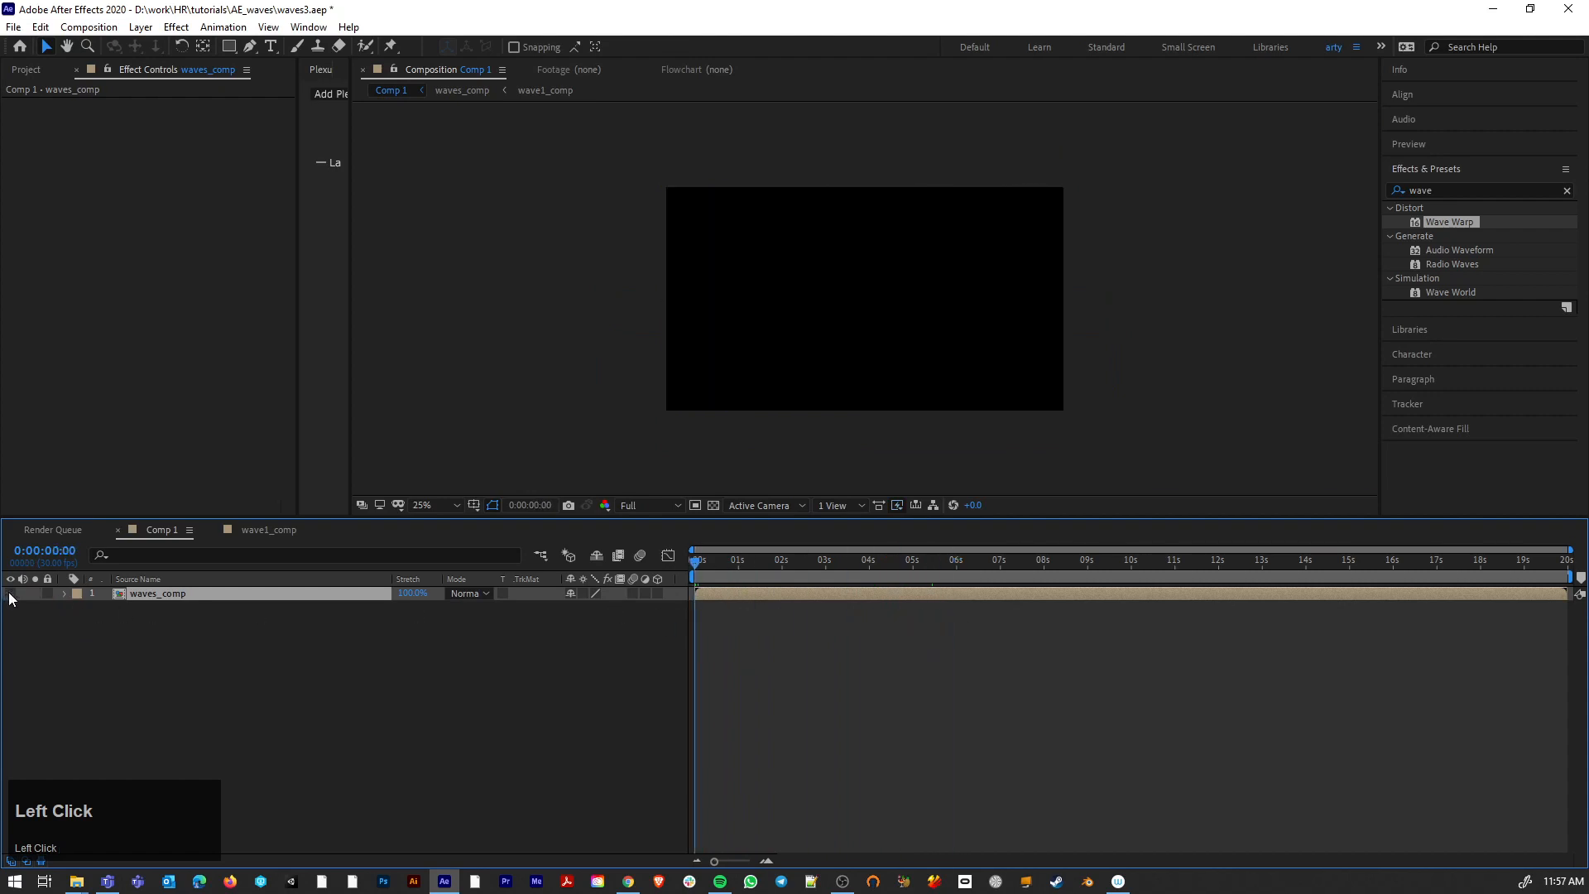
{"action": "left_click", "coordinate": [271, 46]}
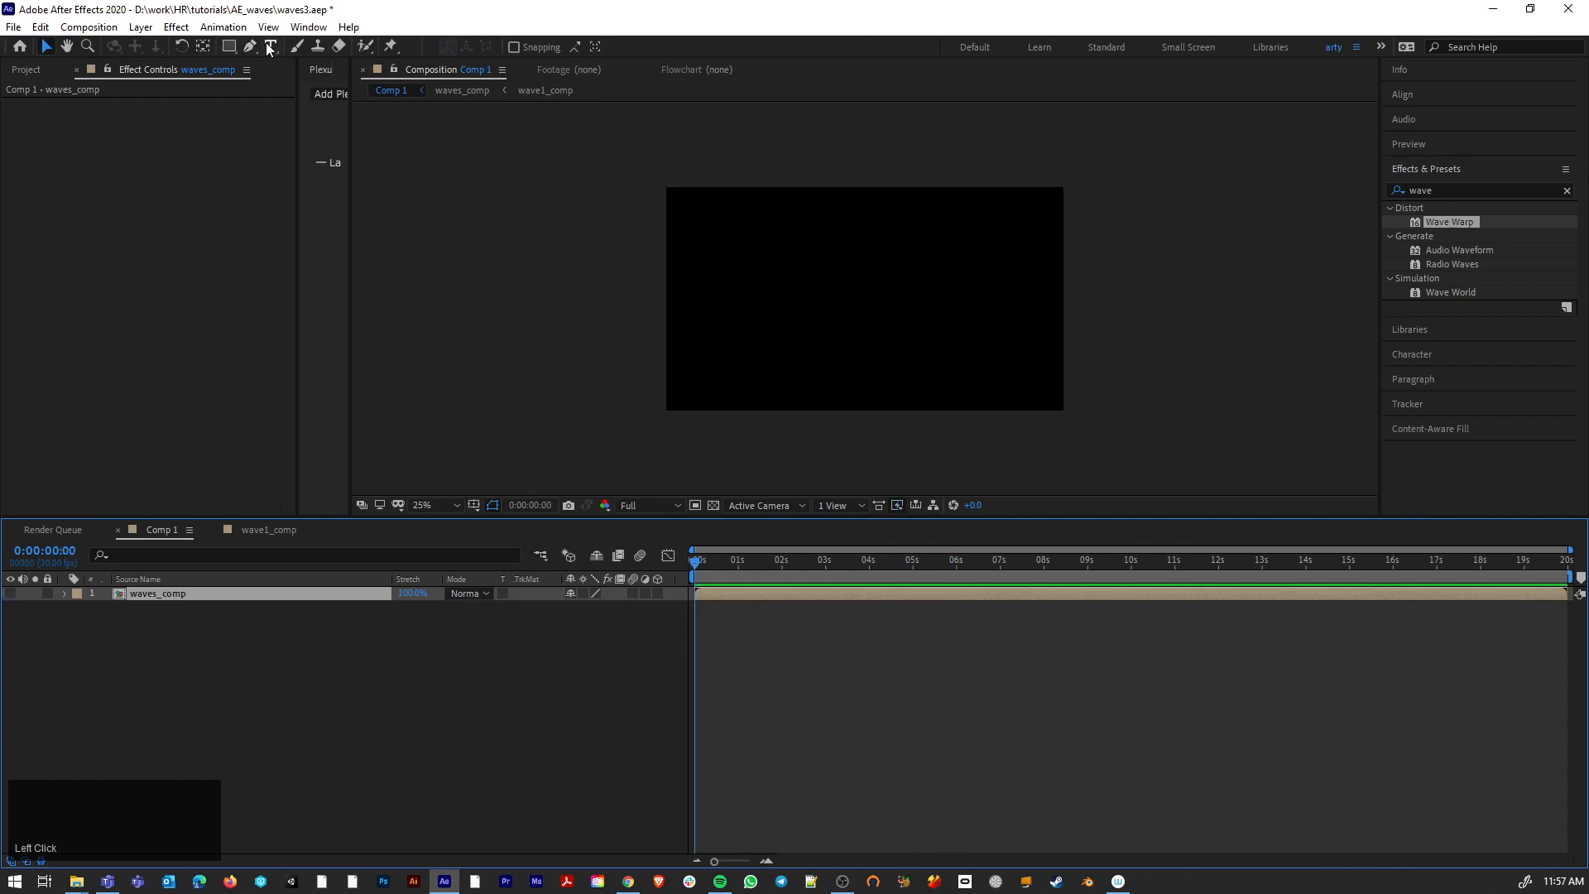
{"action": "left_click_drag", "start_coordinate": [675, 215], "coordinate": [1045, 367]}
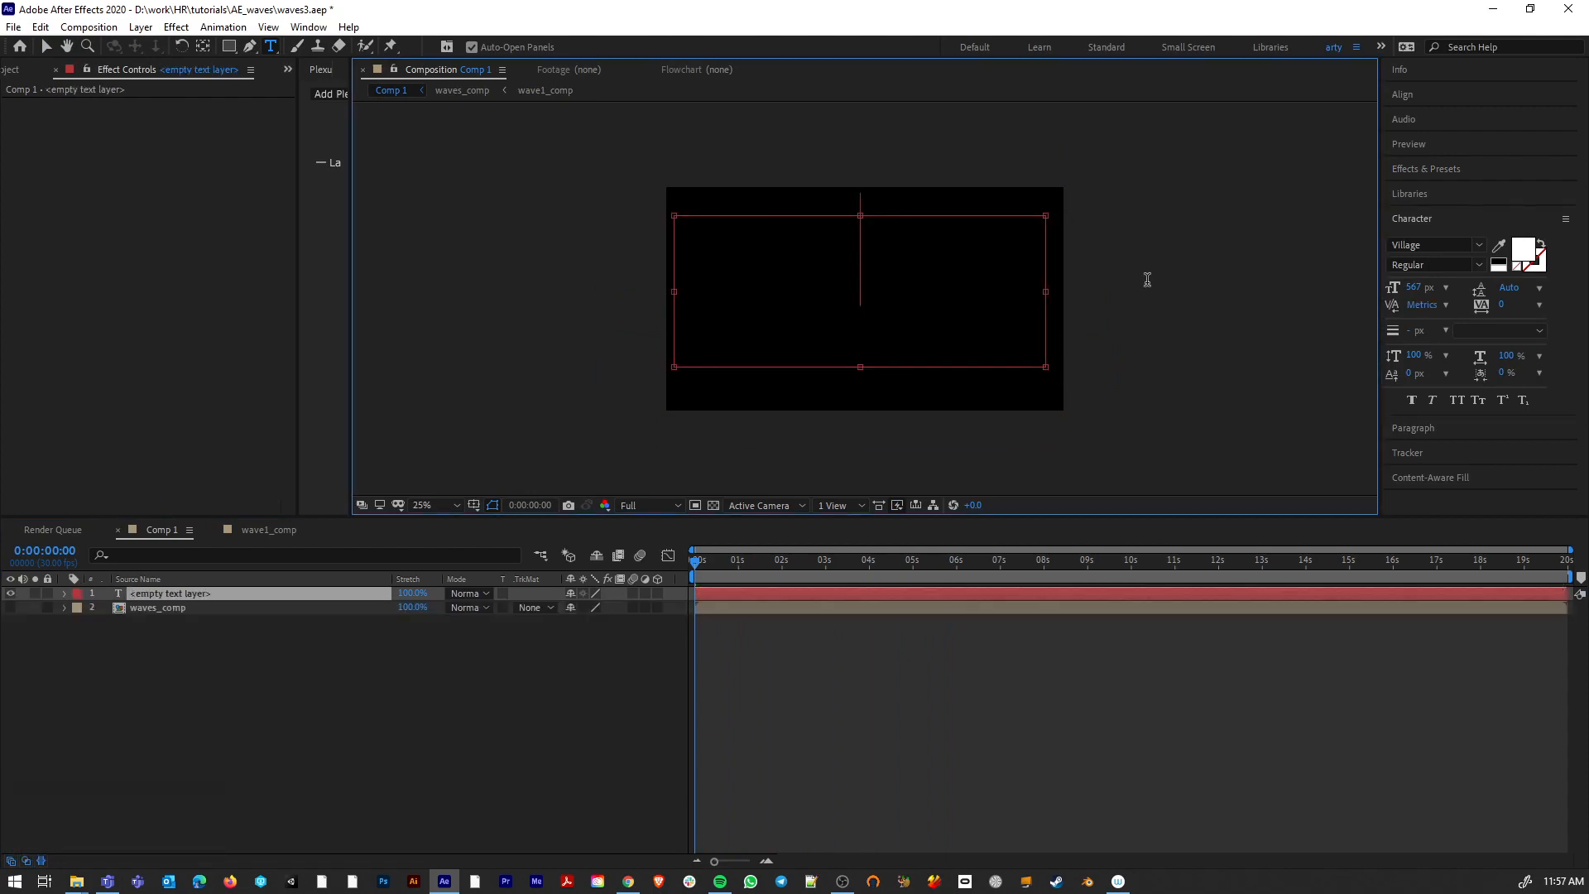
{"action": "type", "text": "water"}
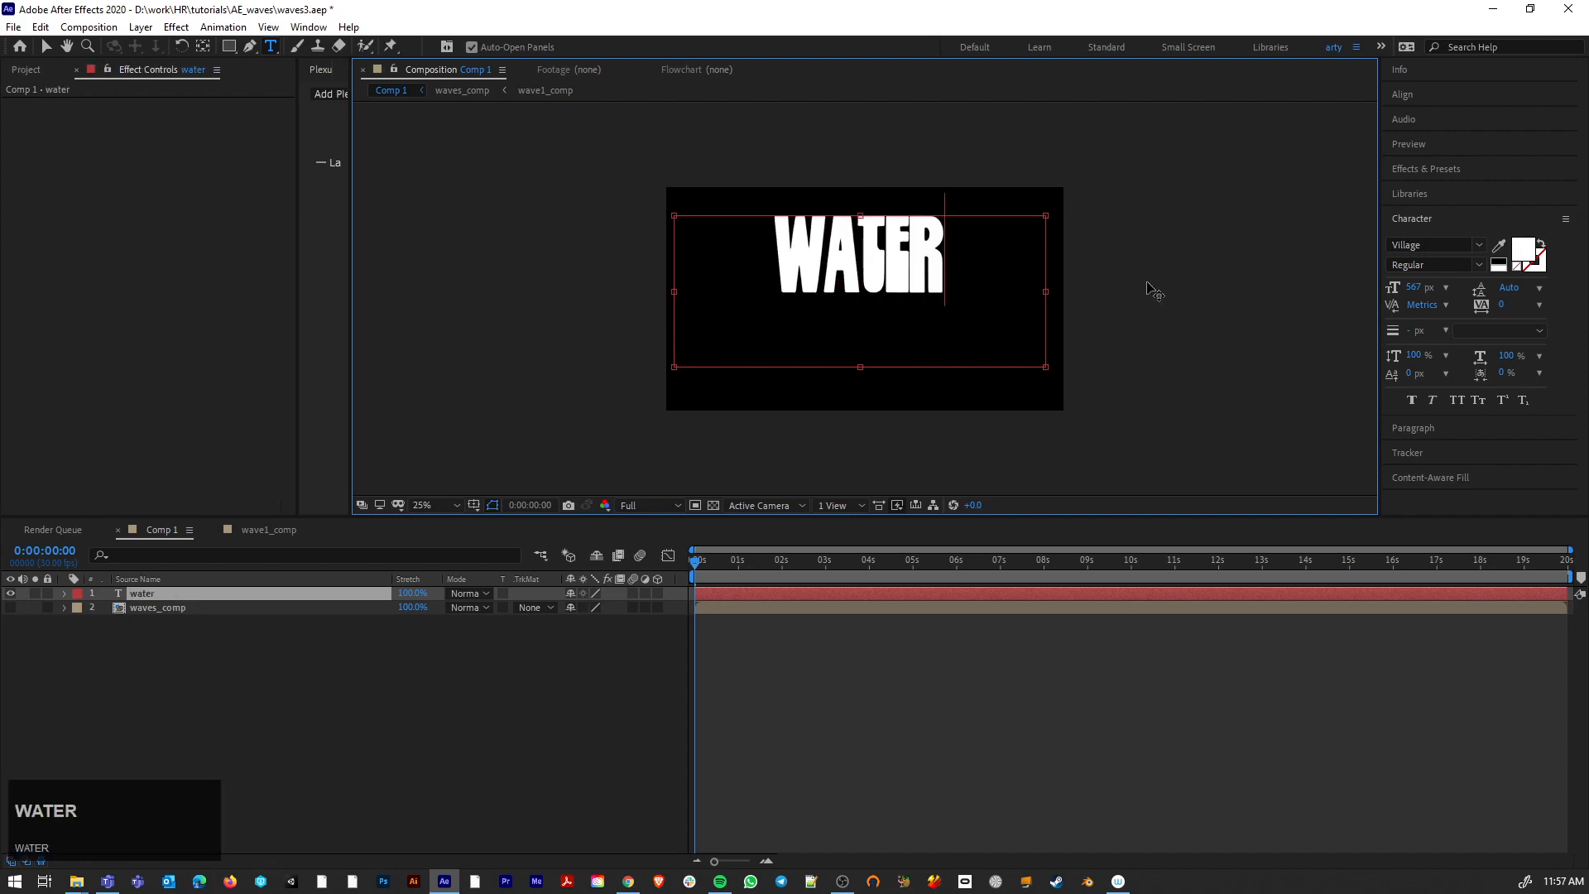
Step: Enlarge the selected WATER text to about 1000 px and change its font to Ode to Idle Gaming
{"action": "left_click_drag", "start_coordinate": [942, 262], "coordinate": [742, 264]}
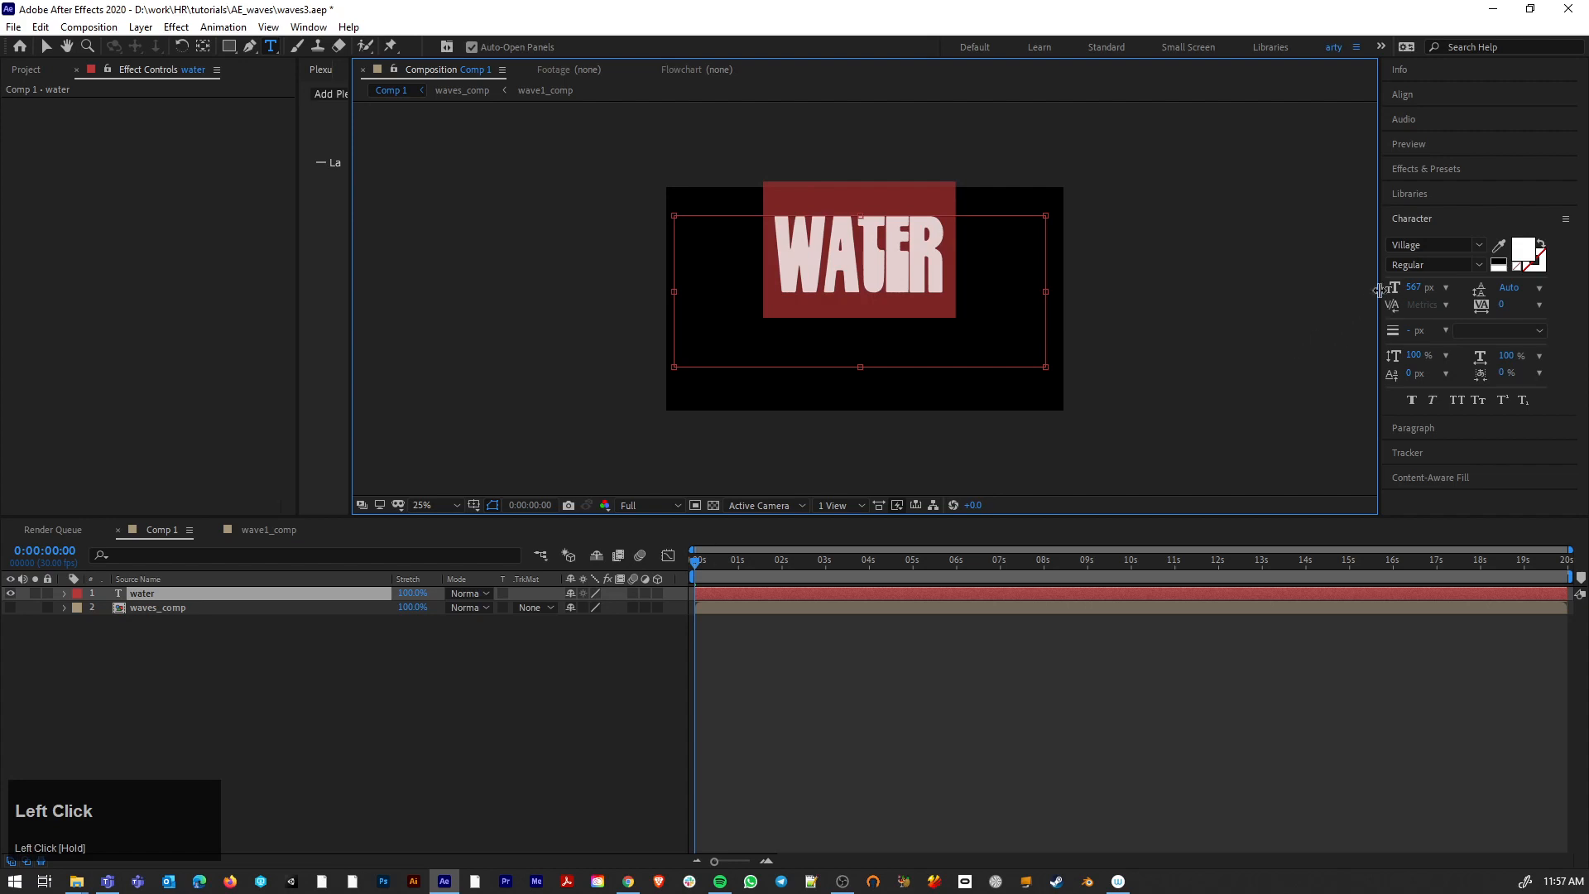
{"action": "left_click_drag", "start_coordinate": [1413, 287], "coordinate": [1583, 274]}
{"action": "left_click_drag", "start_coordinate": [1411, 290], "coordinate": [1481, 287]}
{"action": "left_click", "coordinate": [1442, 244]}
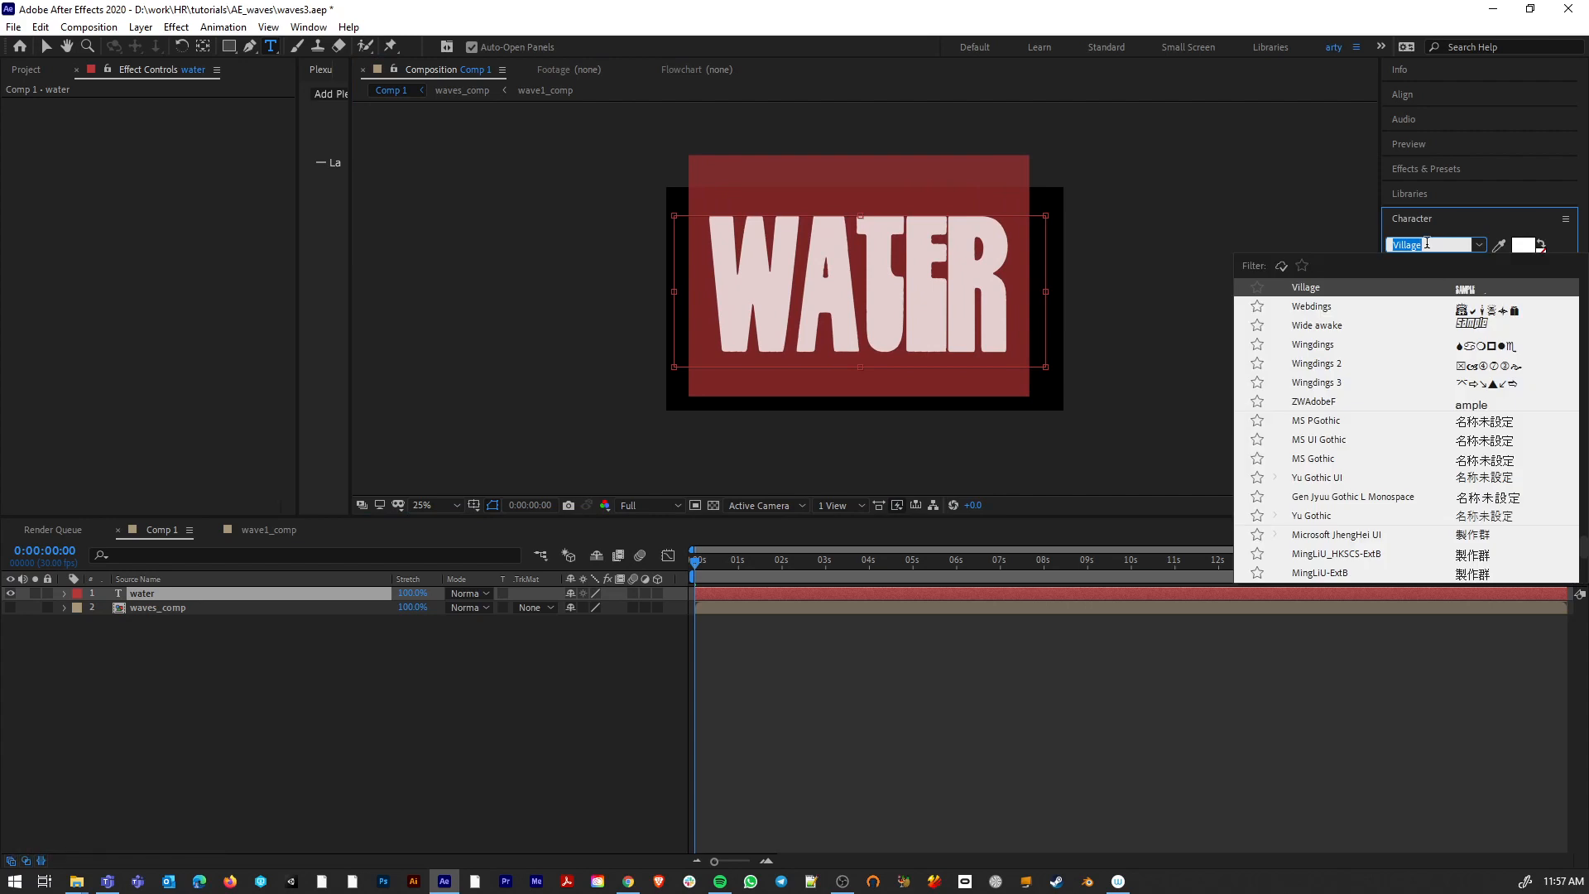
{"action": "type", "text": "gamer"}
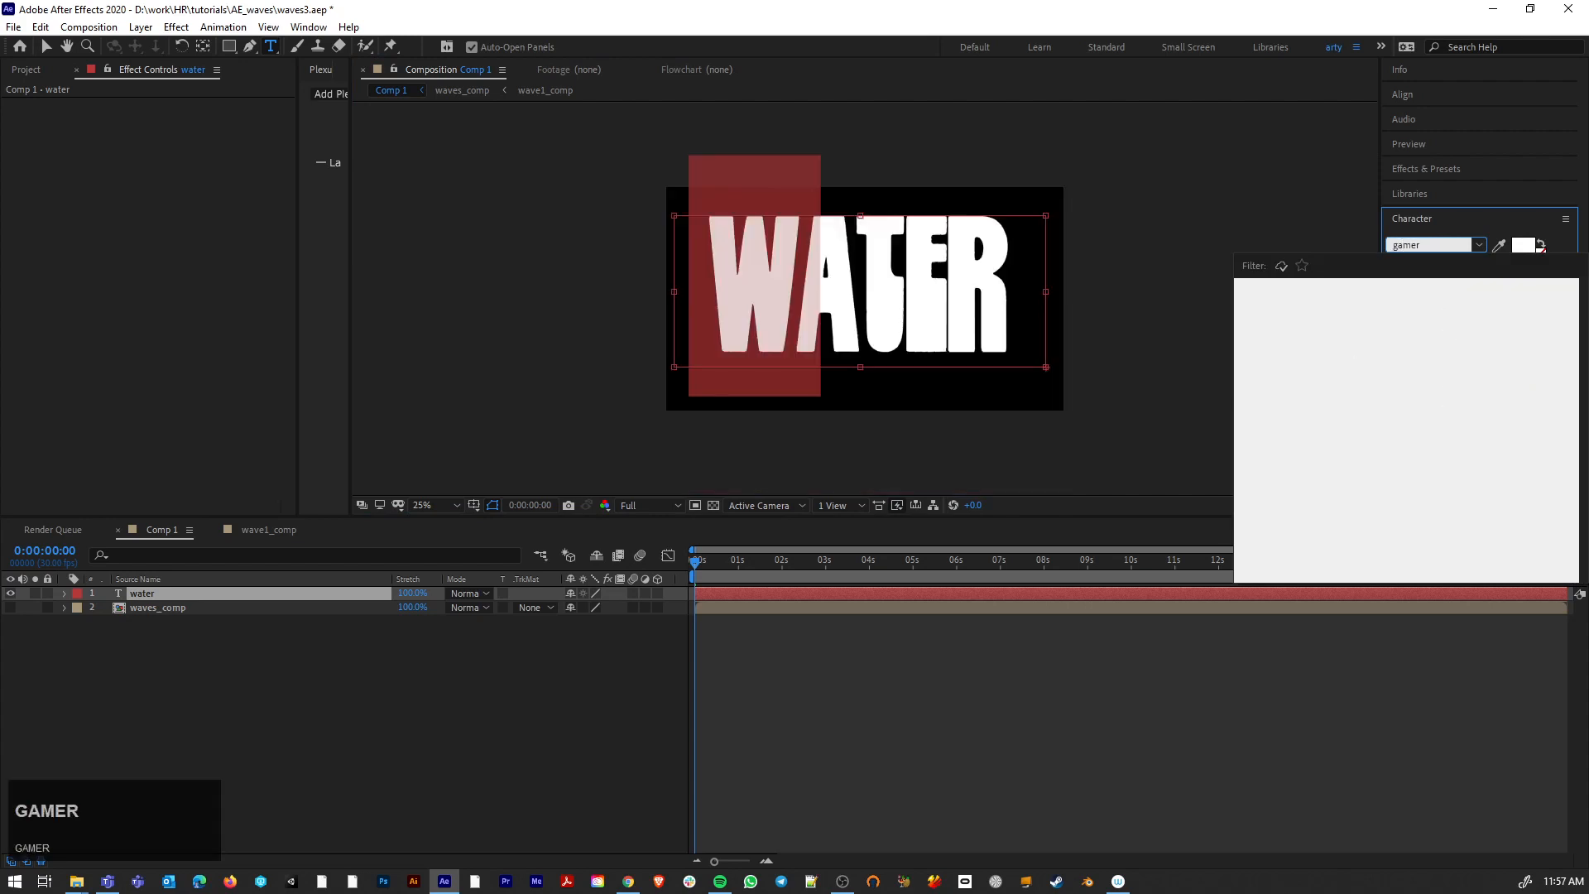
{"action": "key", "text": "BackSpace"}
{"action": "key", "text": "BackSpace"}
{"action": "key", "text": "BackSpace"}
{"action": "key", "text": "BackSpace"}
{"action": "key", "text": "BackSpace"}
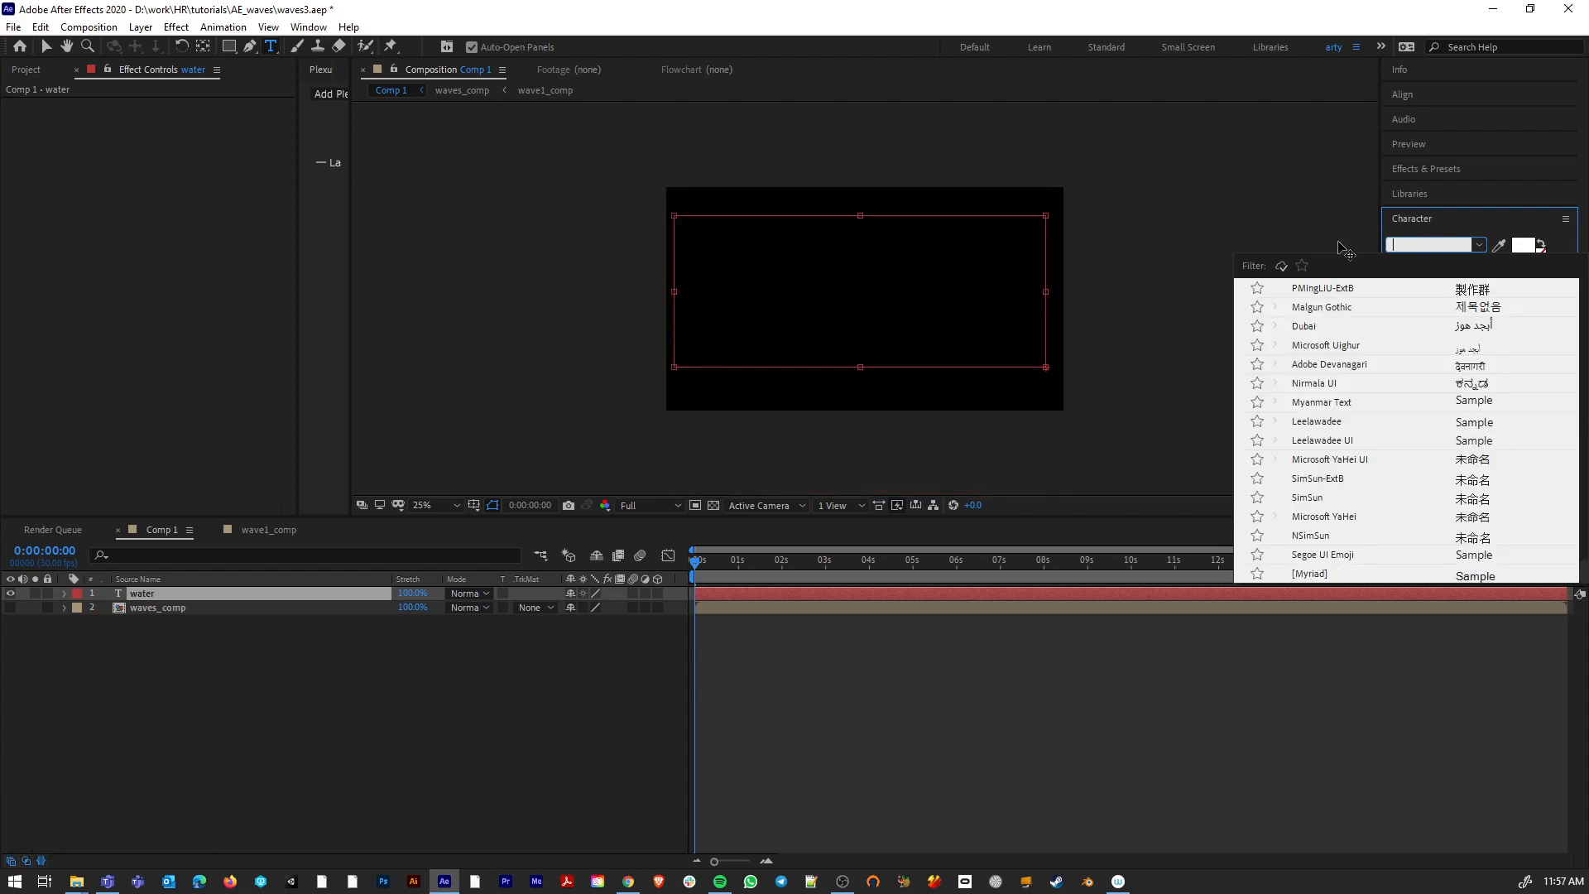
{"action": "type", "text": "ode"}
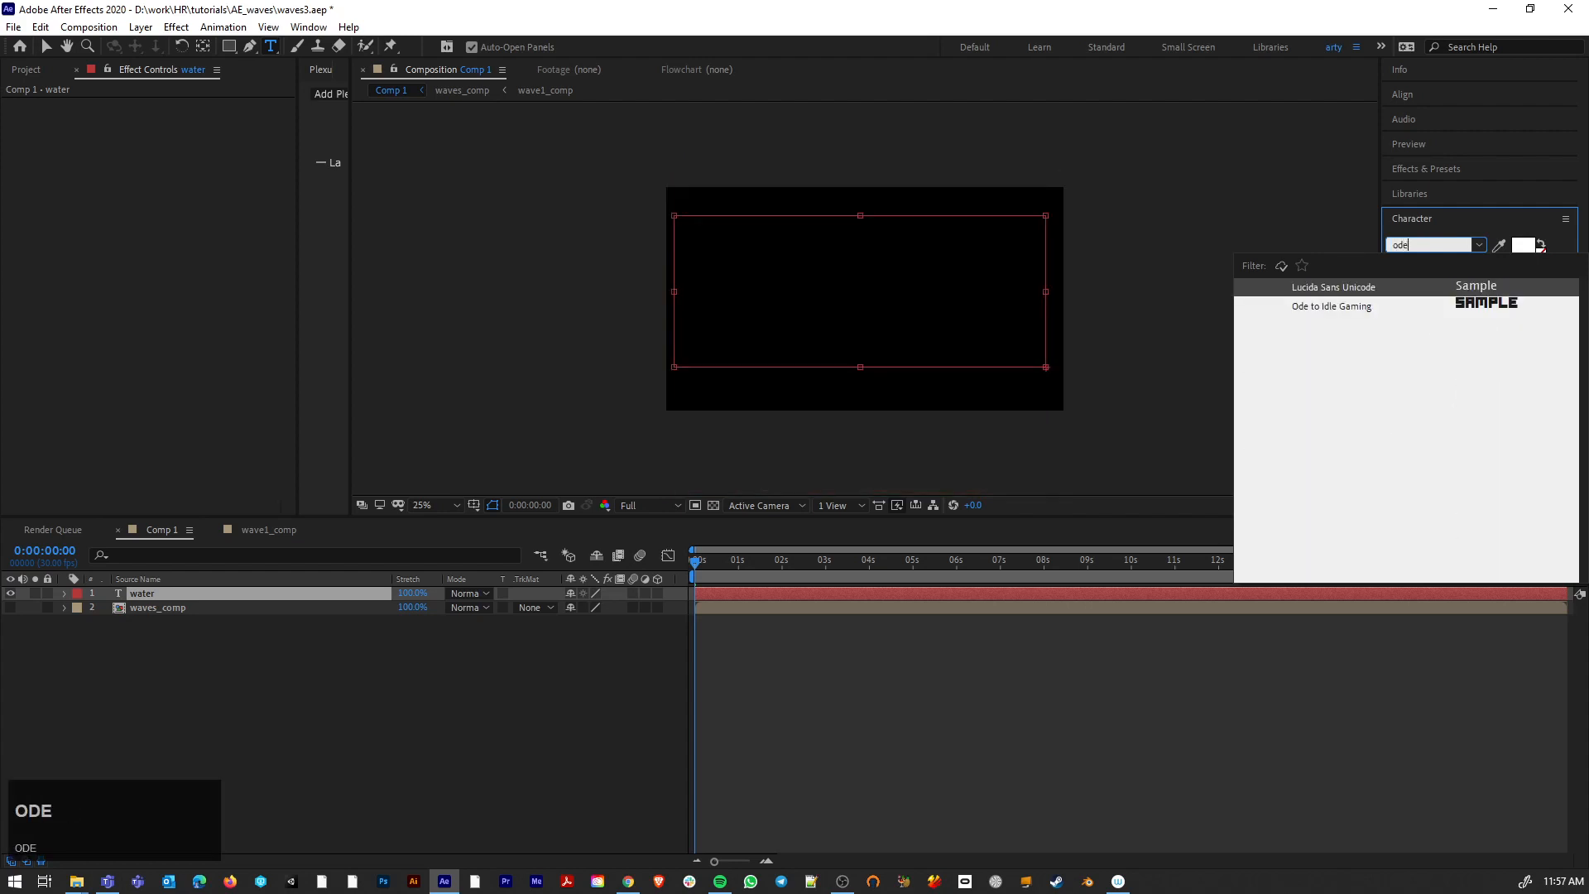
{"action": "left_click", "coordinate": [1293, 305]}
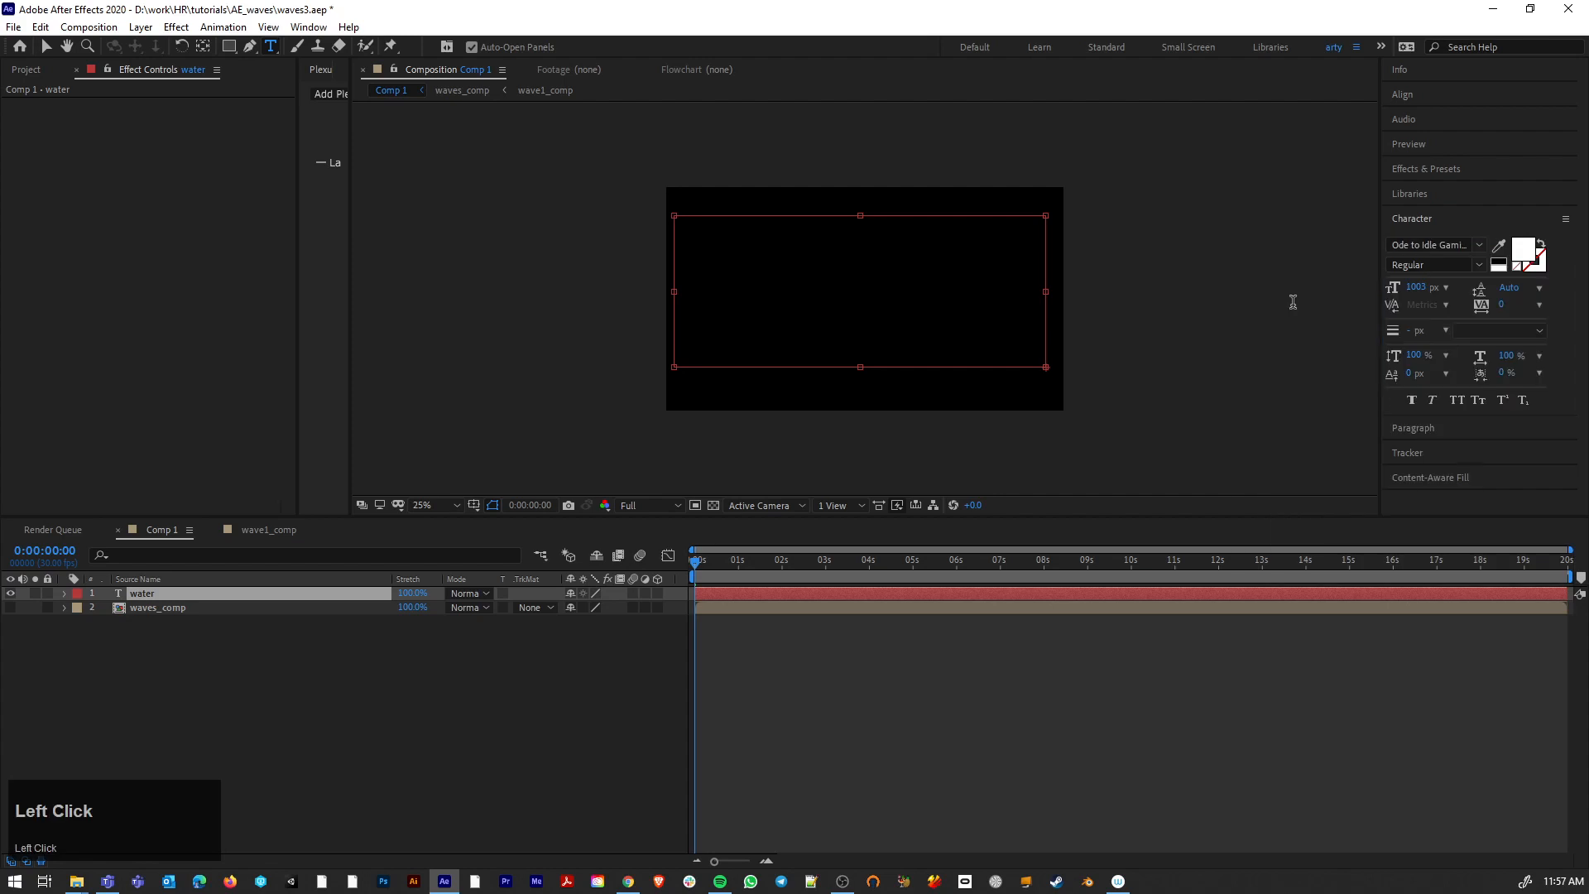
Step: Reduce the WATER text's font size to 366 px and adjust the text box edges to center the word in the frame
{"action": "left_click_drag", "start_coordinate": [1397, 299], "coordinate": [1318, 296]}
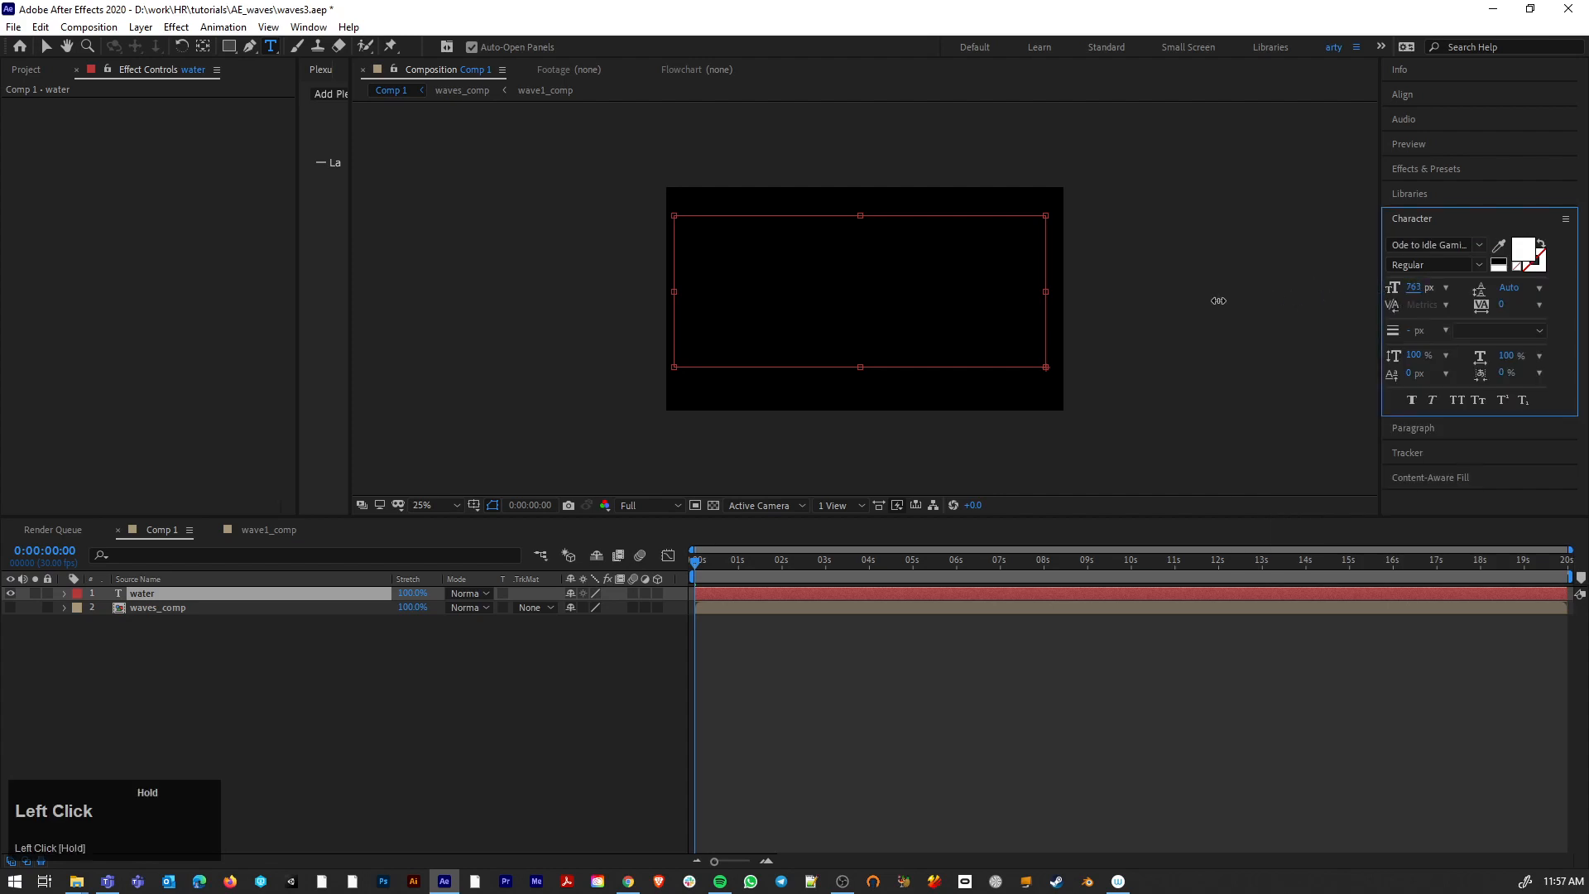
{"action": "left_click_drag", "start_coordinate": [1218, 300], "coordinate": [893, 301]}
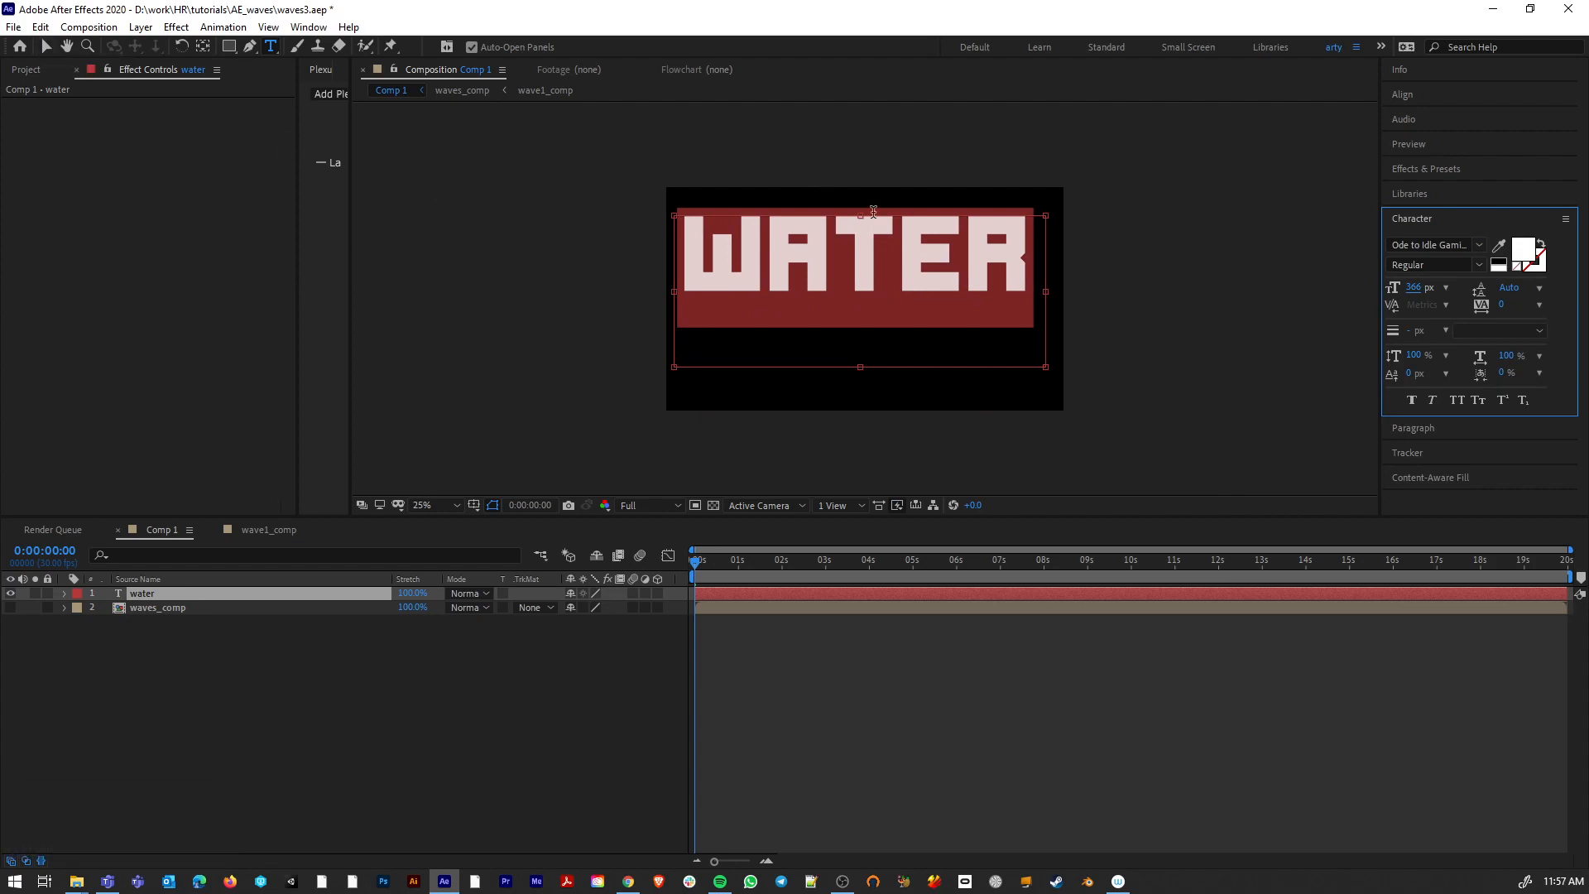
{"action": "left_click_drag", "start_coordinate": [862, 215], "coordinate": [861, 254]}
{"action": "mouse_move", "coordinate": [677, 312]}
{"action": "left_mouse_down"}
{"action": "mouse_move", "coordinate": [713, 312]}
{"action": "mouse_move", "coordinate": [688, 311]}
{"action": "left_mouse_up"}
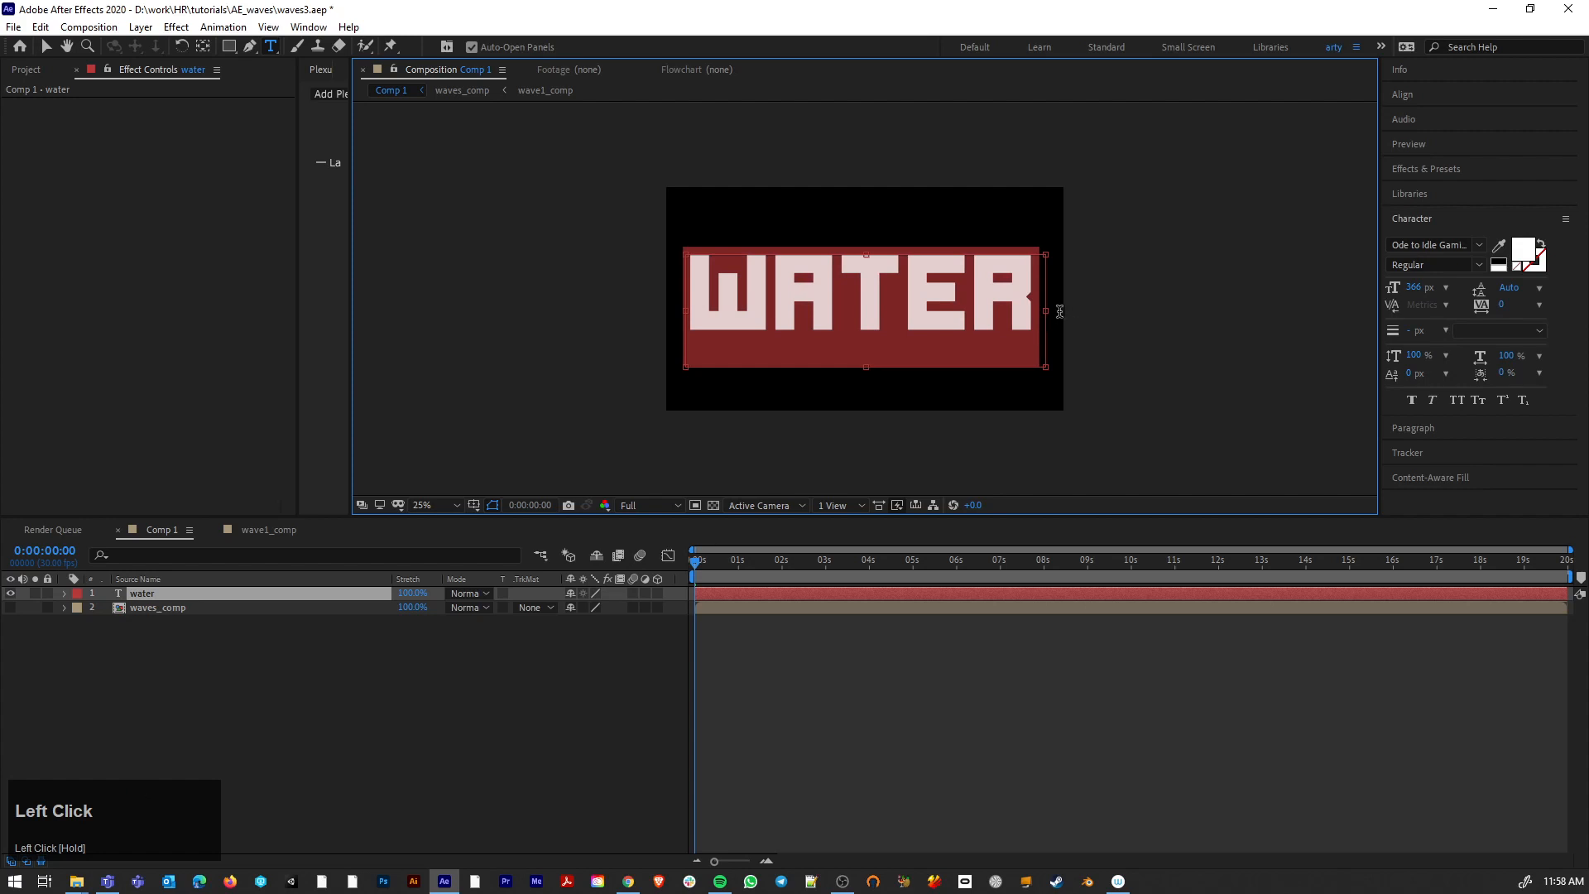
{"action": "left_click_drag", "start_coordinate": [1047, 310], "coordinate": [1053, 310]}
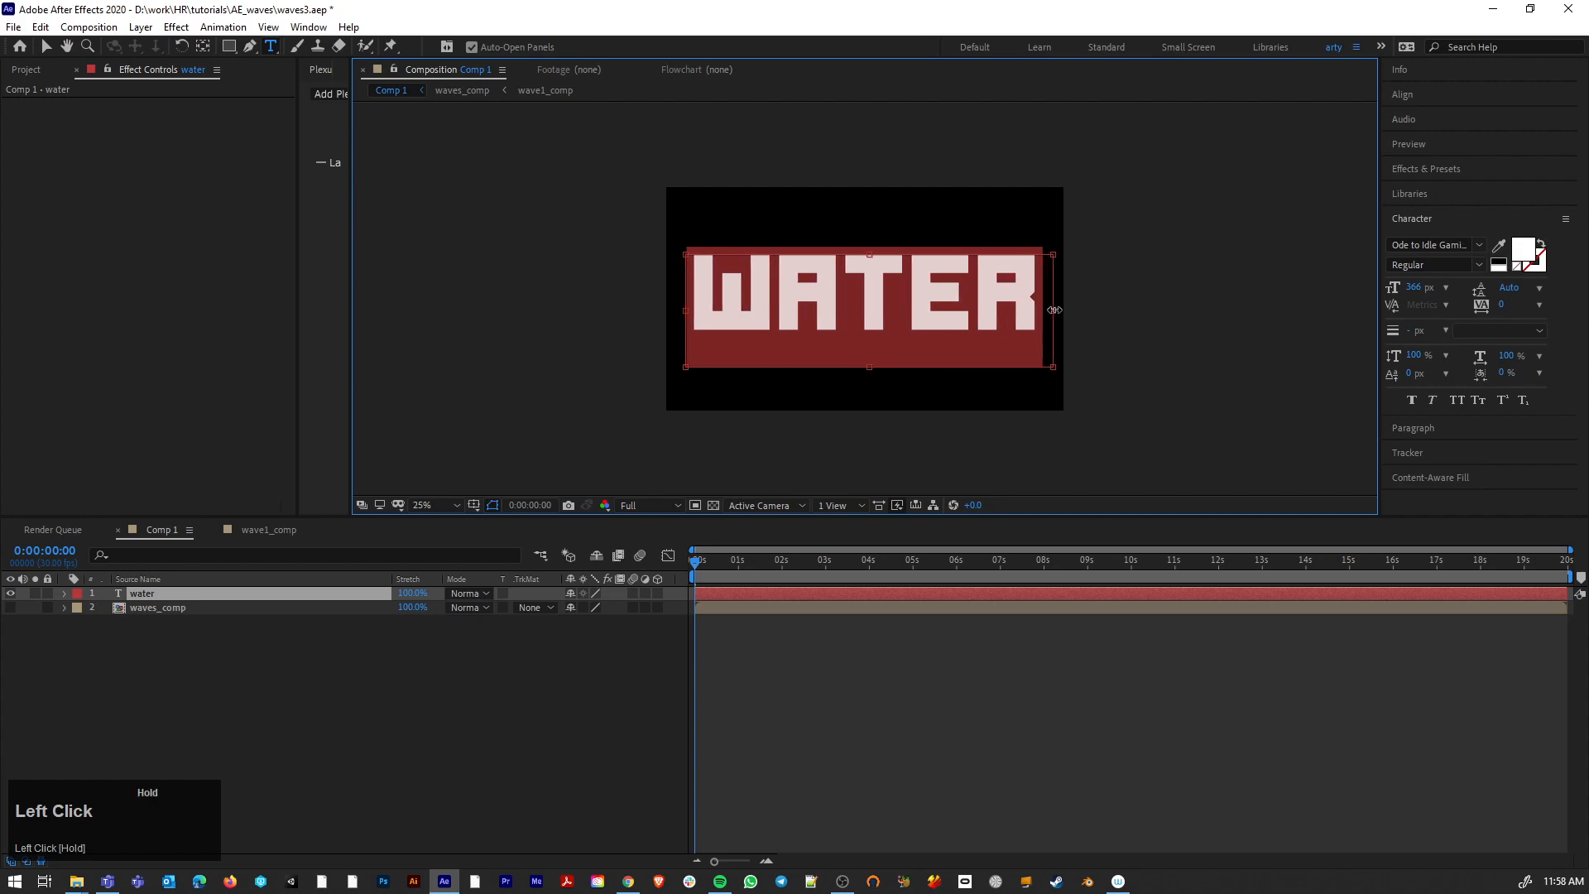
Step: Expand the water layer's text properties at the start of the timeline and add a Tracking animator to it
{"action": "left_click_drag", "start_coordinate": [694, 564], "coordinate": [505, 547]}
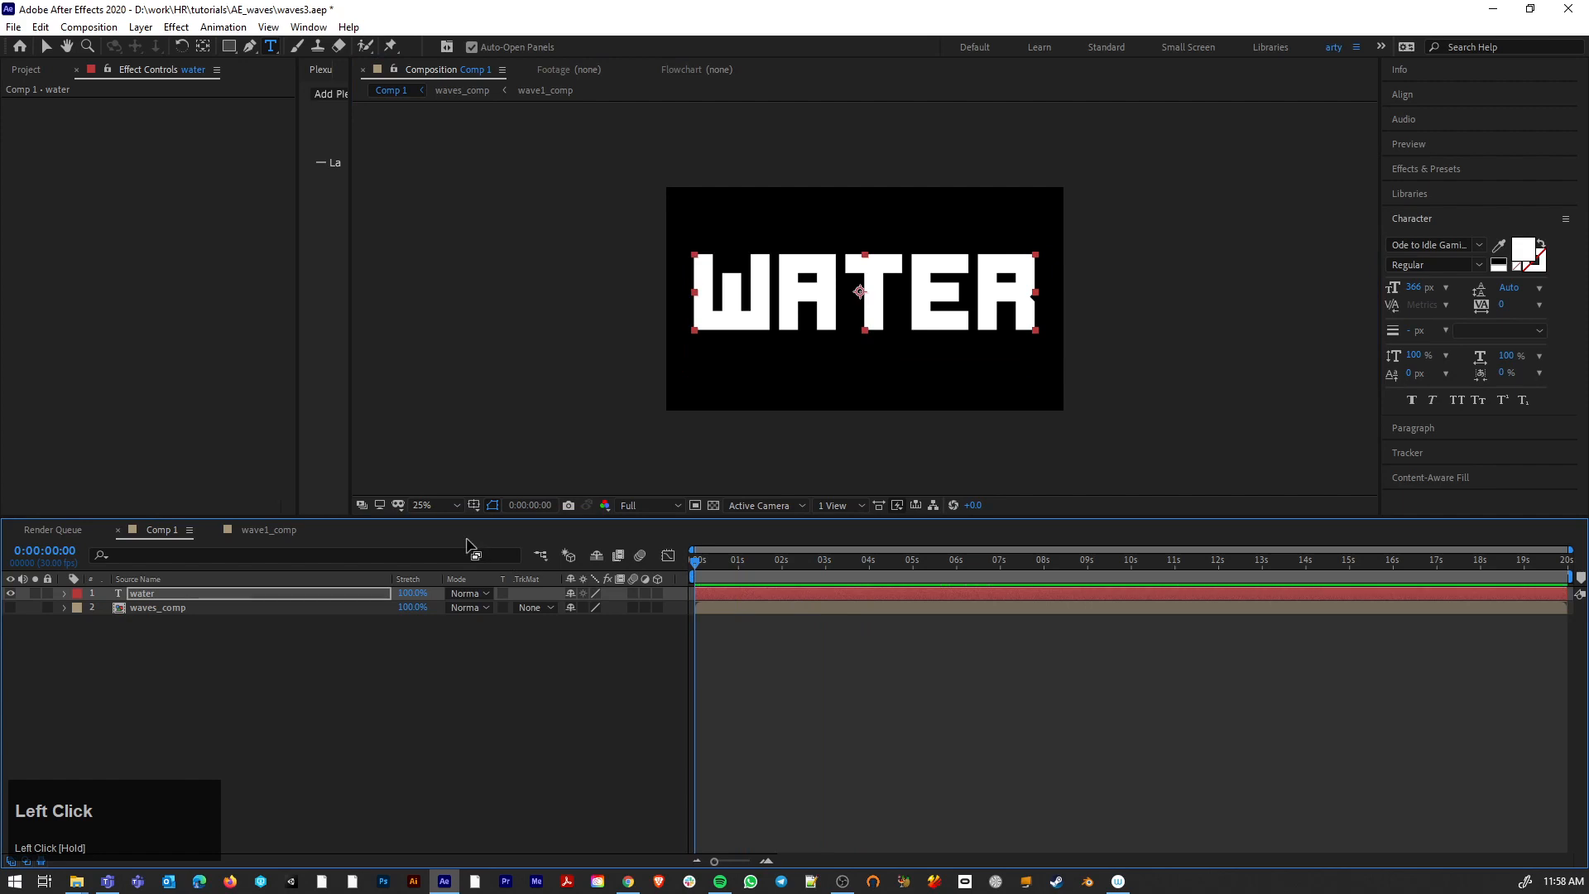
{"action": "left_click", "coordinate": [64, 594]}
{"action": "left_click", "coordinate": [78, 608]}
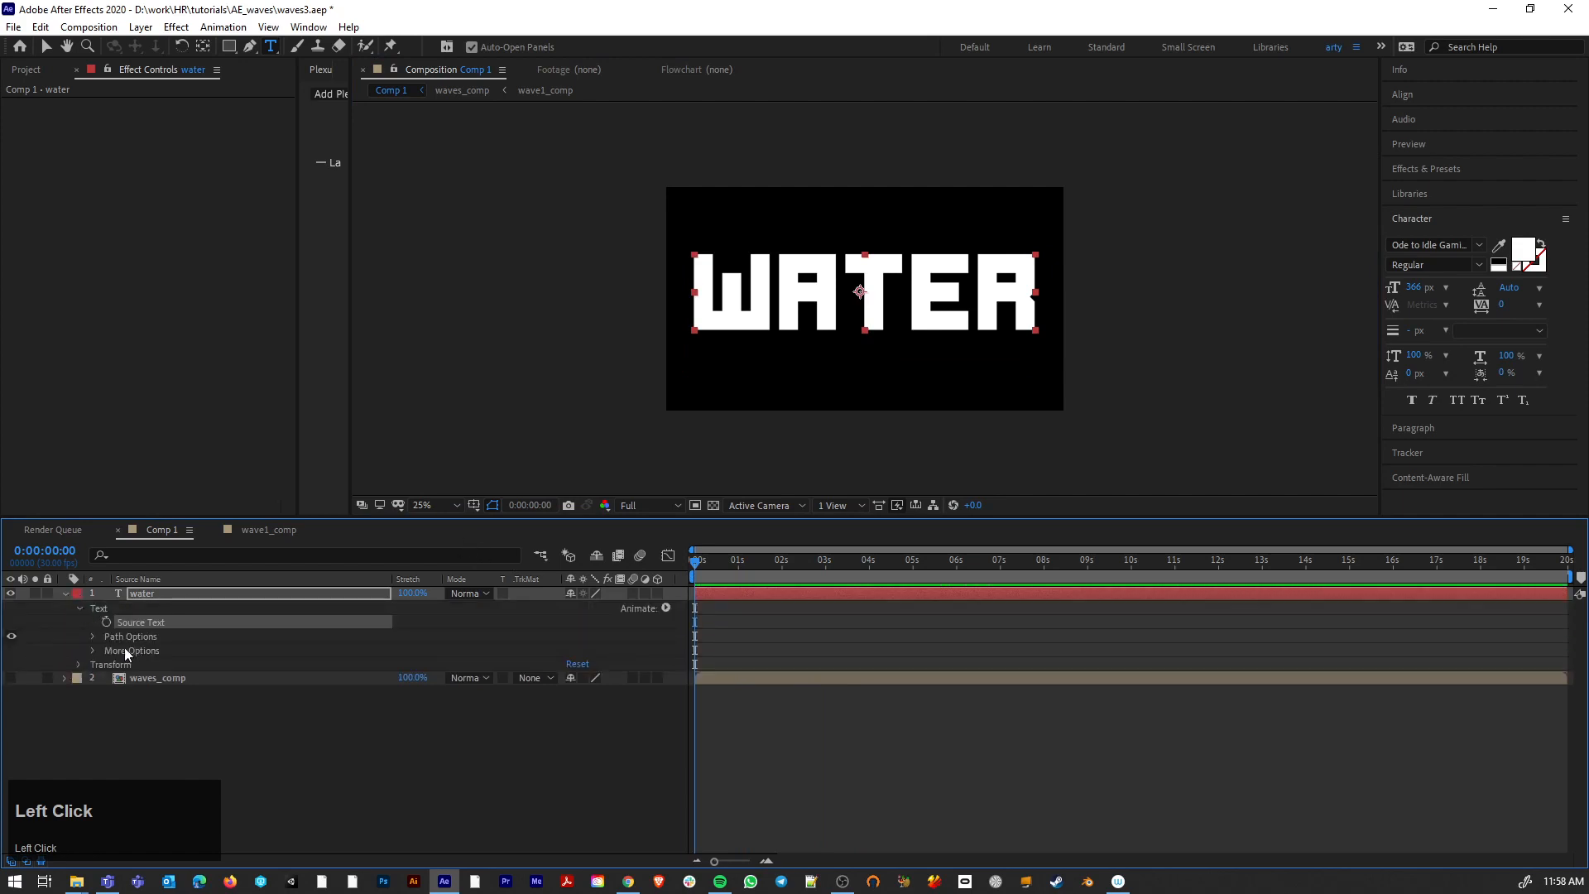
{"action": "left_click", "coordinate": [665, 608]}
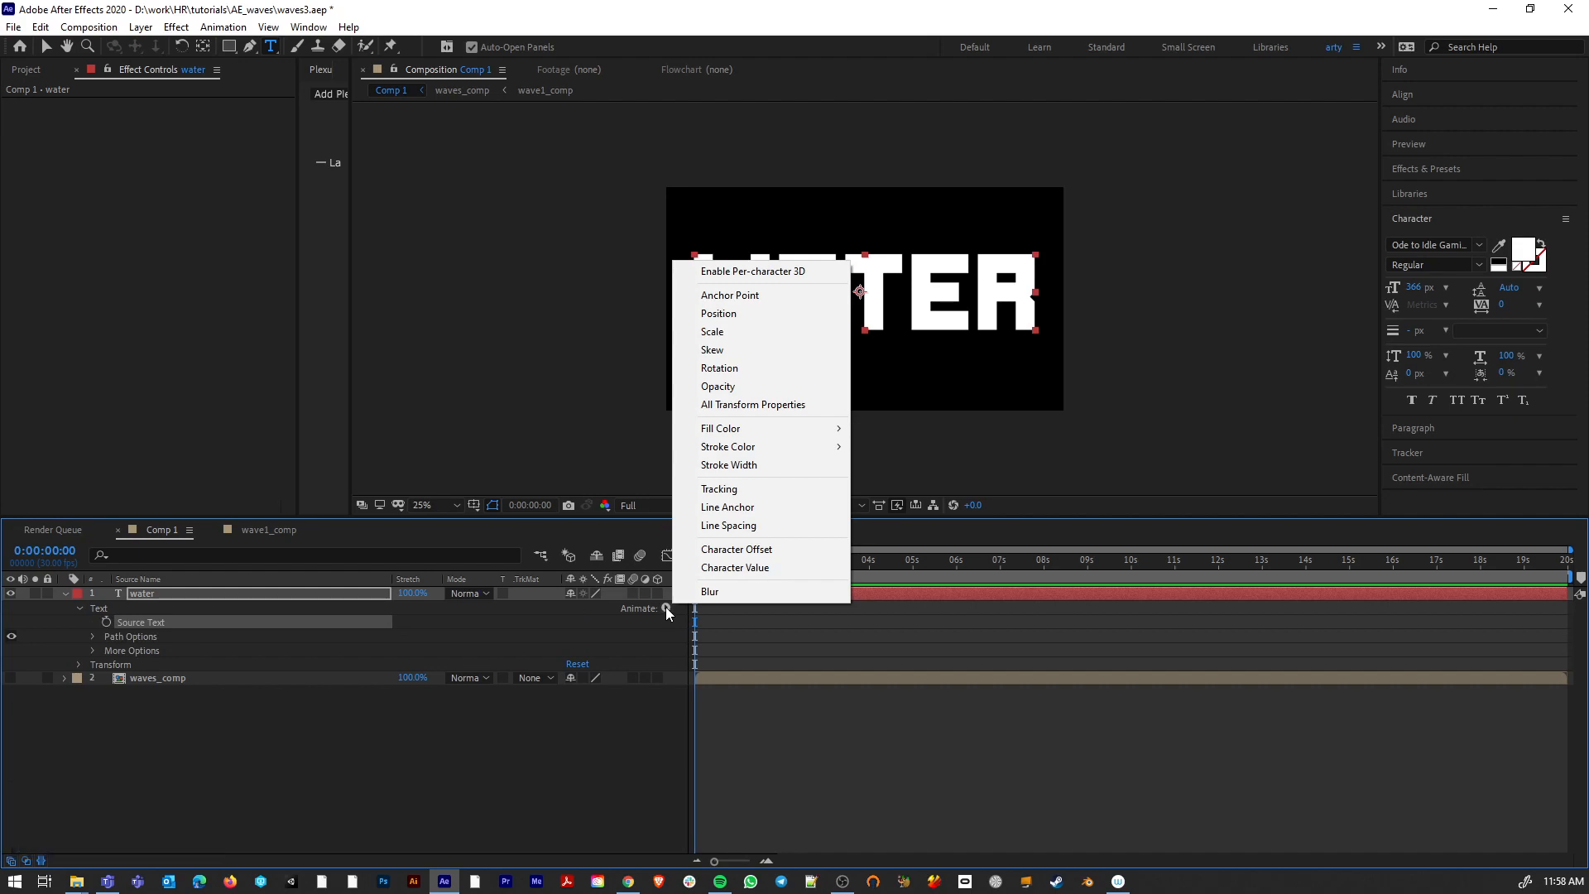
{"action": "left_click", "coordinate": [719, 489]}
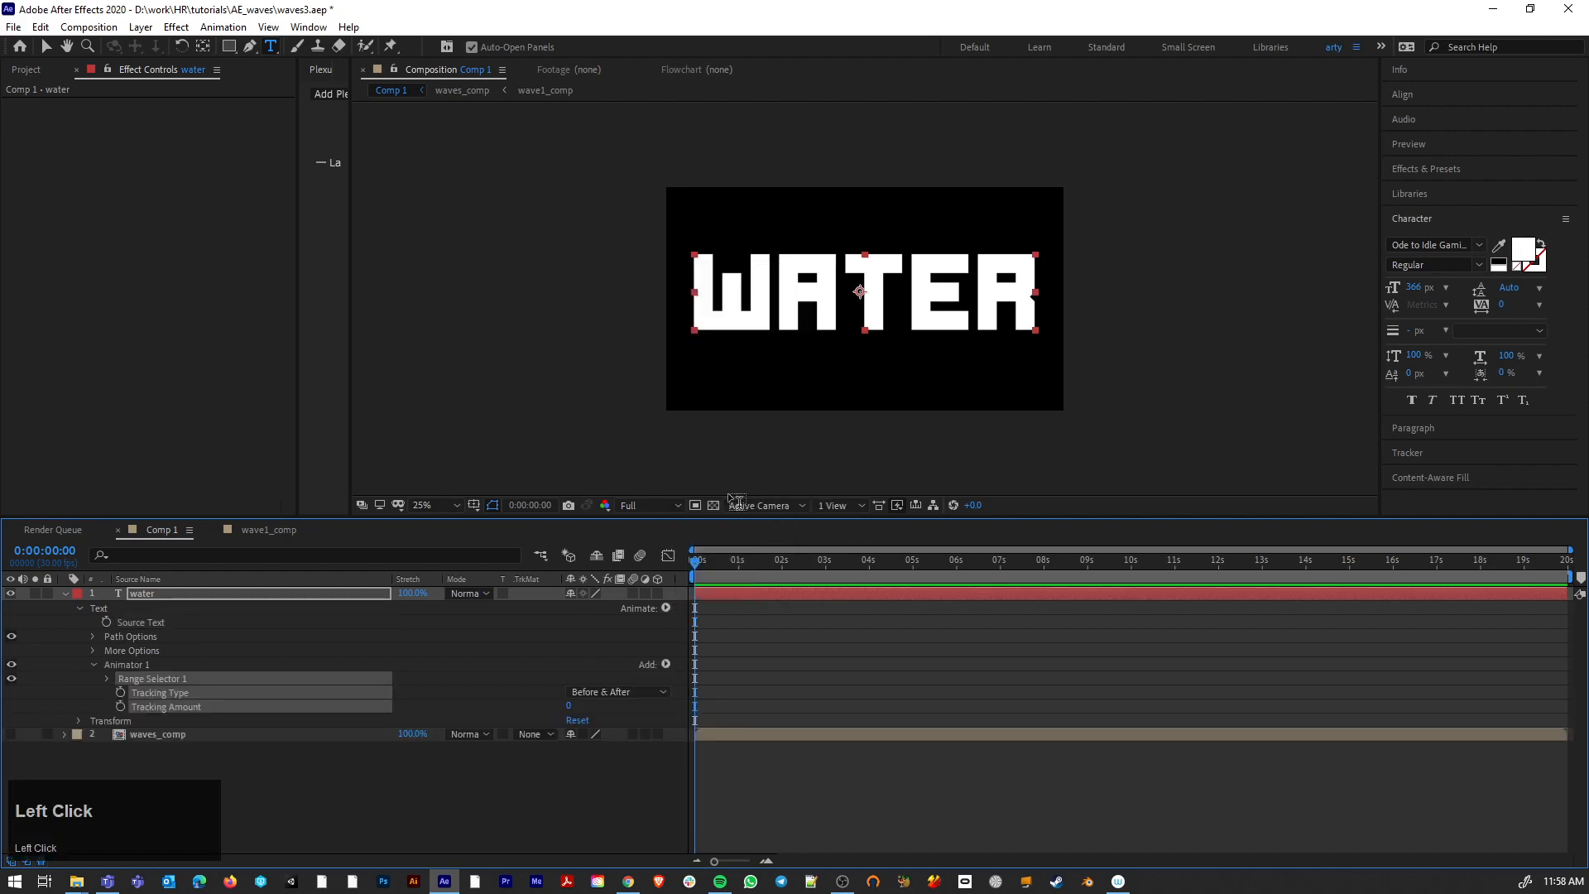
Step: Add Tracking Type and Tracking Amount keyframes at about three seconds, and set the Tracking Amount to -322 at one second
{"action": "left_click", "coordinate": [120, 706]}
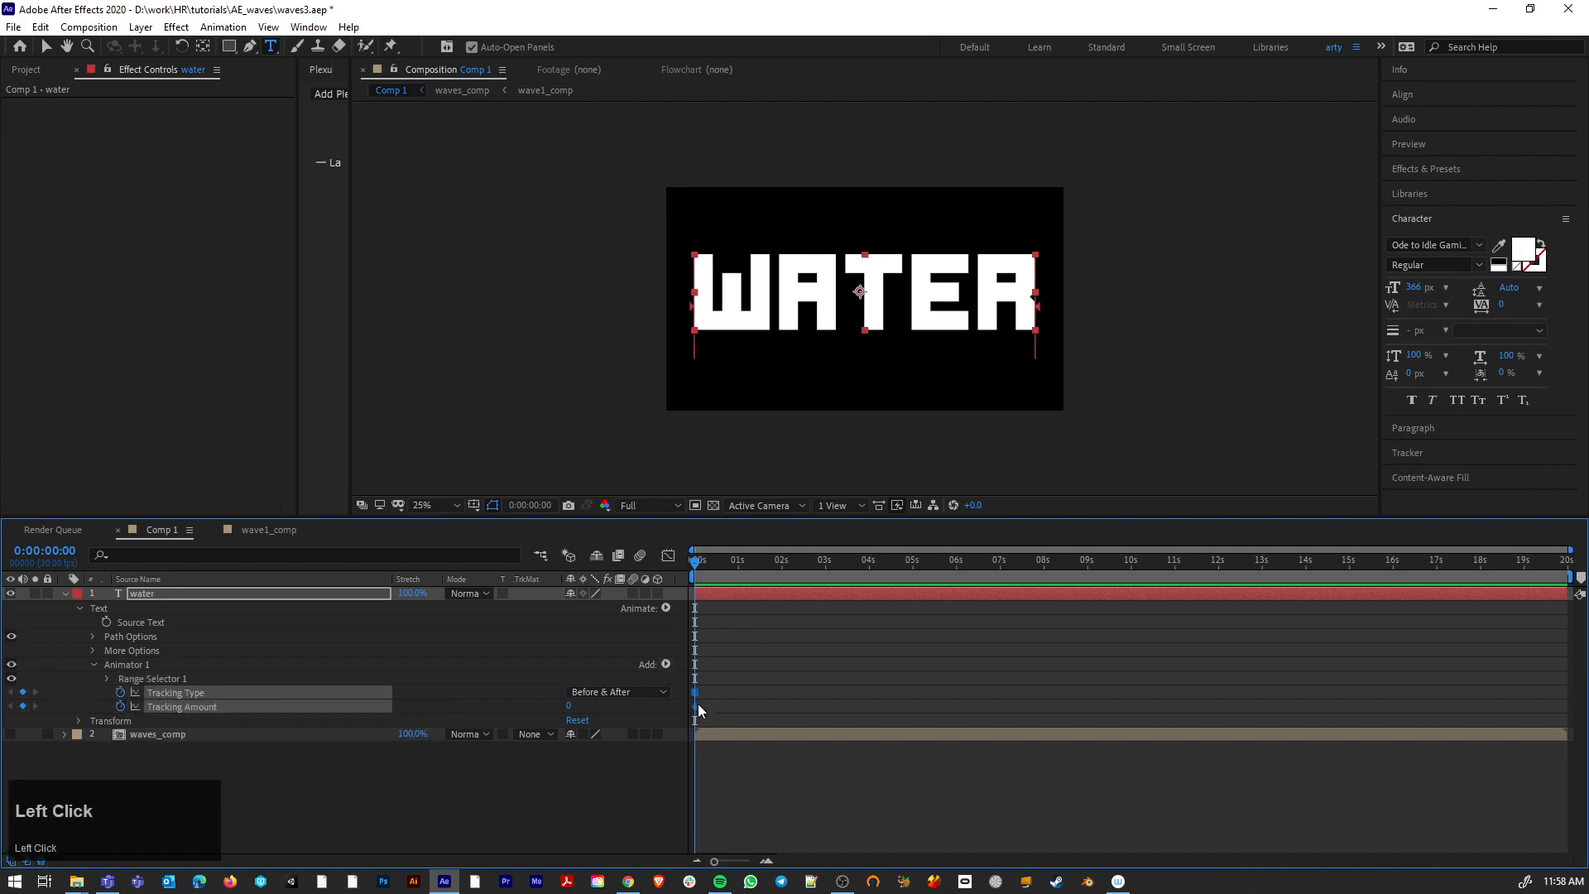
{"action": "key", "text": "ctrl+z"}
{"action": "left_click_drag", "start_coordinate": [699, 573], "coordinate": [738, 568]}
{"action": "left_click", "coordinate": [120, 706]}
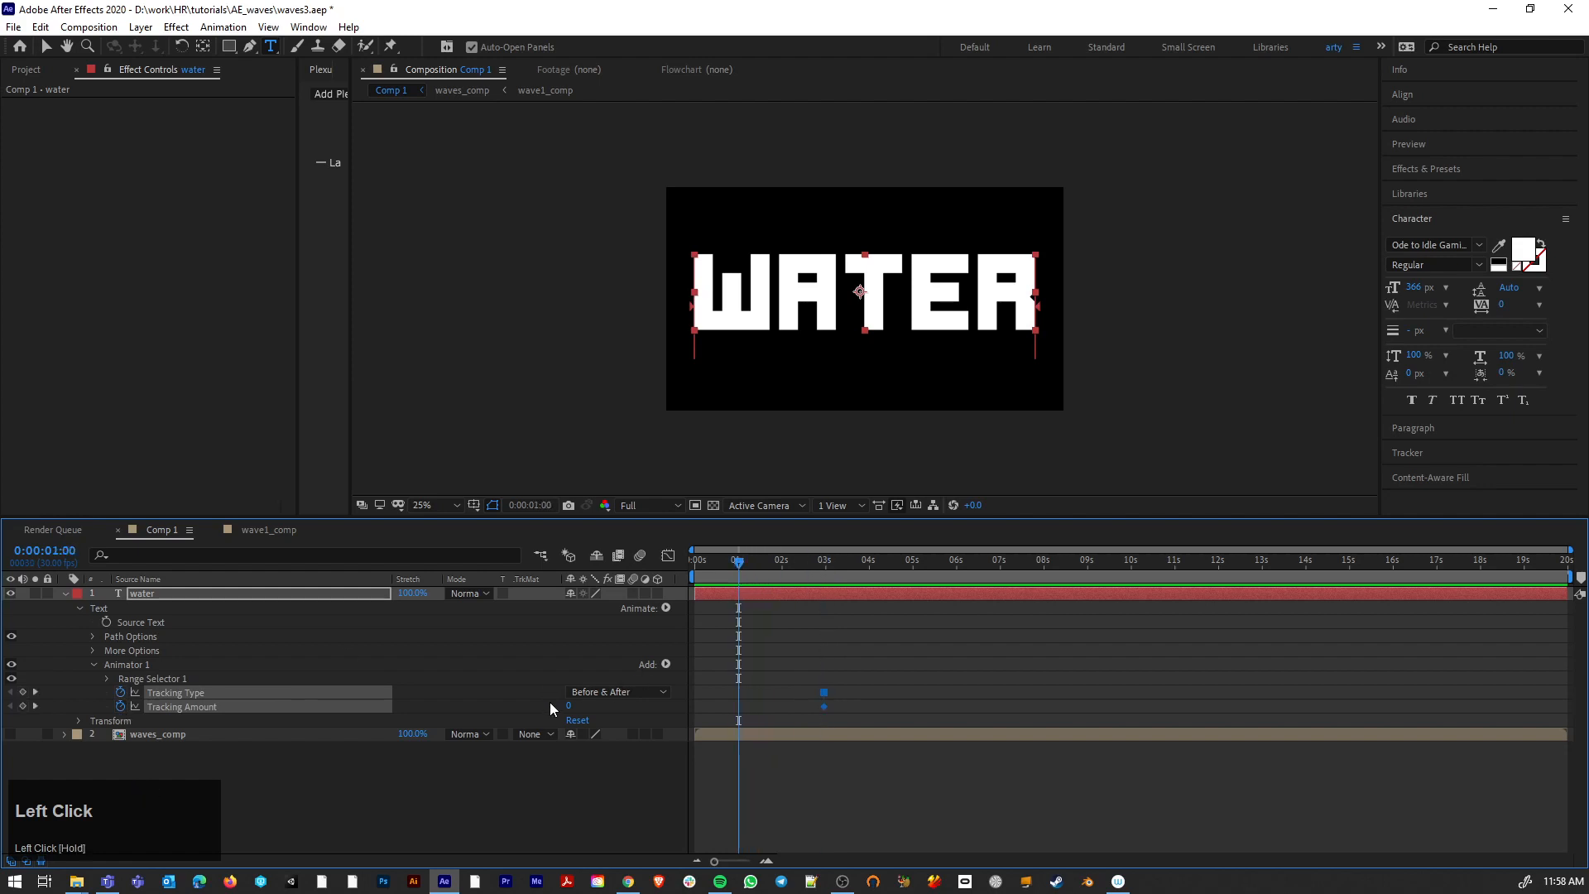
{"action": "left_click_drag", "start_coordinate": [568, 705], "coordinate": [312, 715]}
{"action": "scroll", "coordinate": [883, 334], "scroll_direction": "up", "scroll_amount": 4}
{"action": "scroll", "coordinate": [869, 333], "scroll_direction": "down", "scroll_amount": 2}
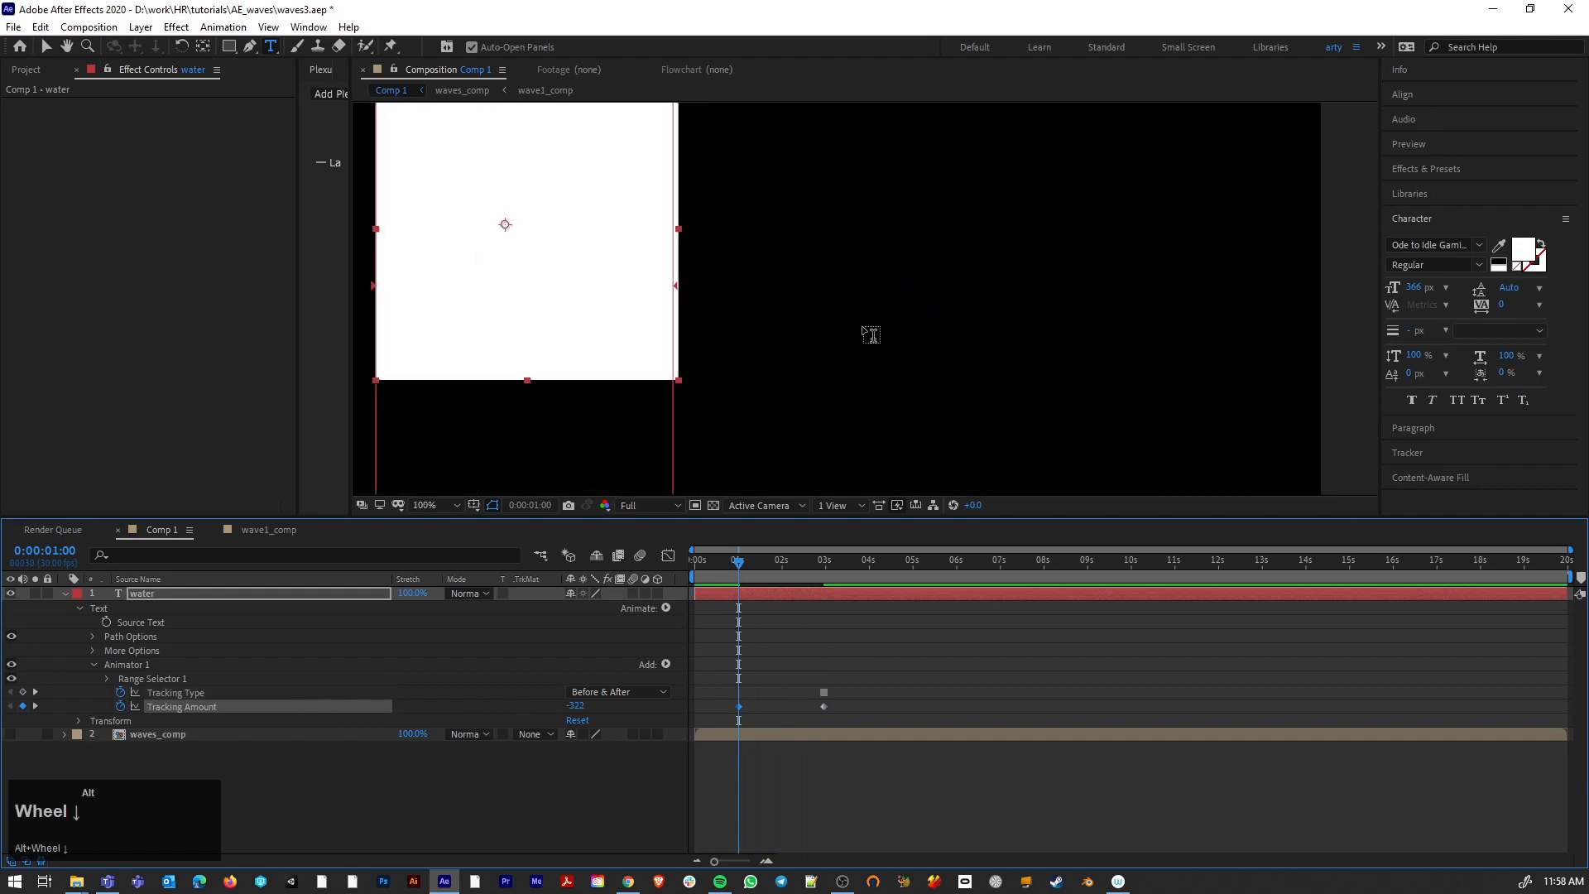
{"action": "scroll", "coordinate": [807, 329], "scroll_direction": "up", "scroll_amount": 2}
{"action": "key", "text": "space"}
{"action": "left_click_drag", "start_coordinate": [735, 267], "coordinate": [901, 285]}
Step: Move the pair of tracking keyframes at three seconds earlier, to about two seconds
{"action": "left_click_drag", "start_coordinate": [738, 561], "coordinate": [826, 576]}
{"action": "scroll", "coordinate": [840, 232], "scroll_direction": "down", "scroll_amount": 5}
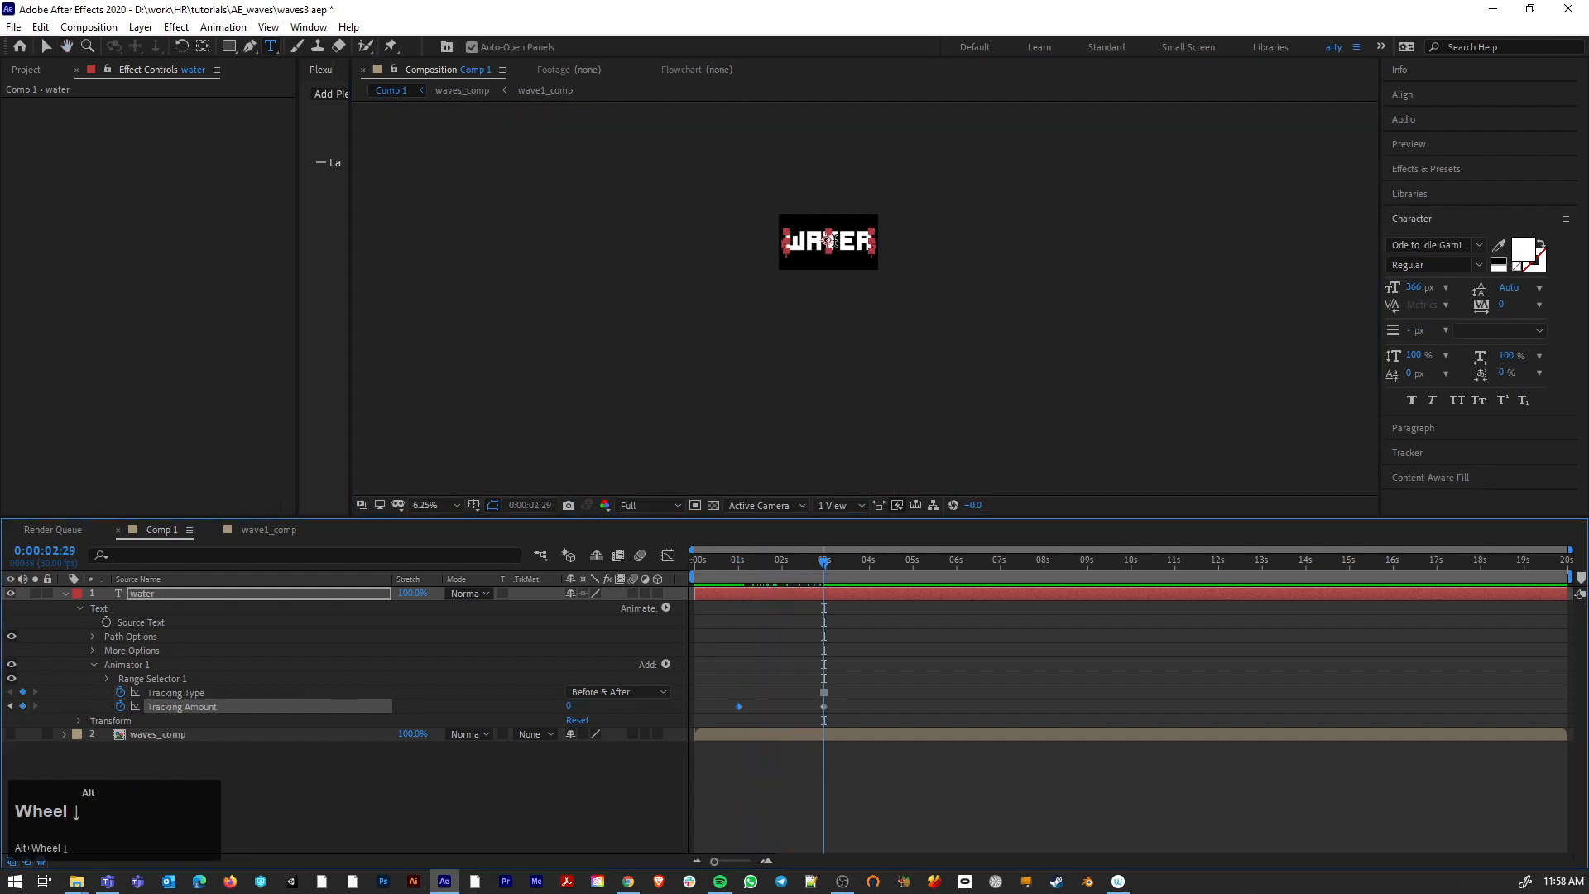
{"action": "scroll", "coordinate": [837, 238], "scroll_direction": "up", "scroll_amount": 1}
{"action": "left_click_drag", "start_coordinate": [836, 680], "coordinate": [780, 710]}
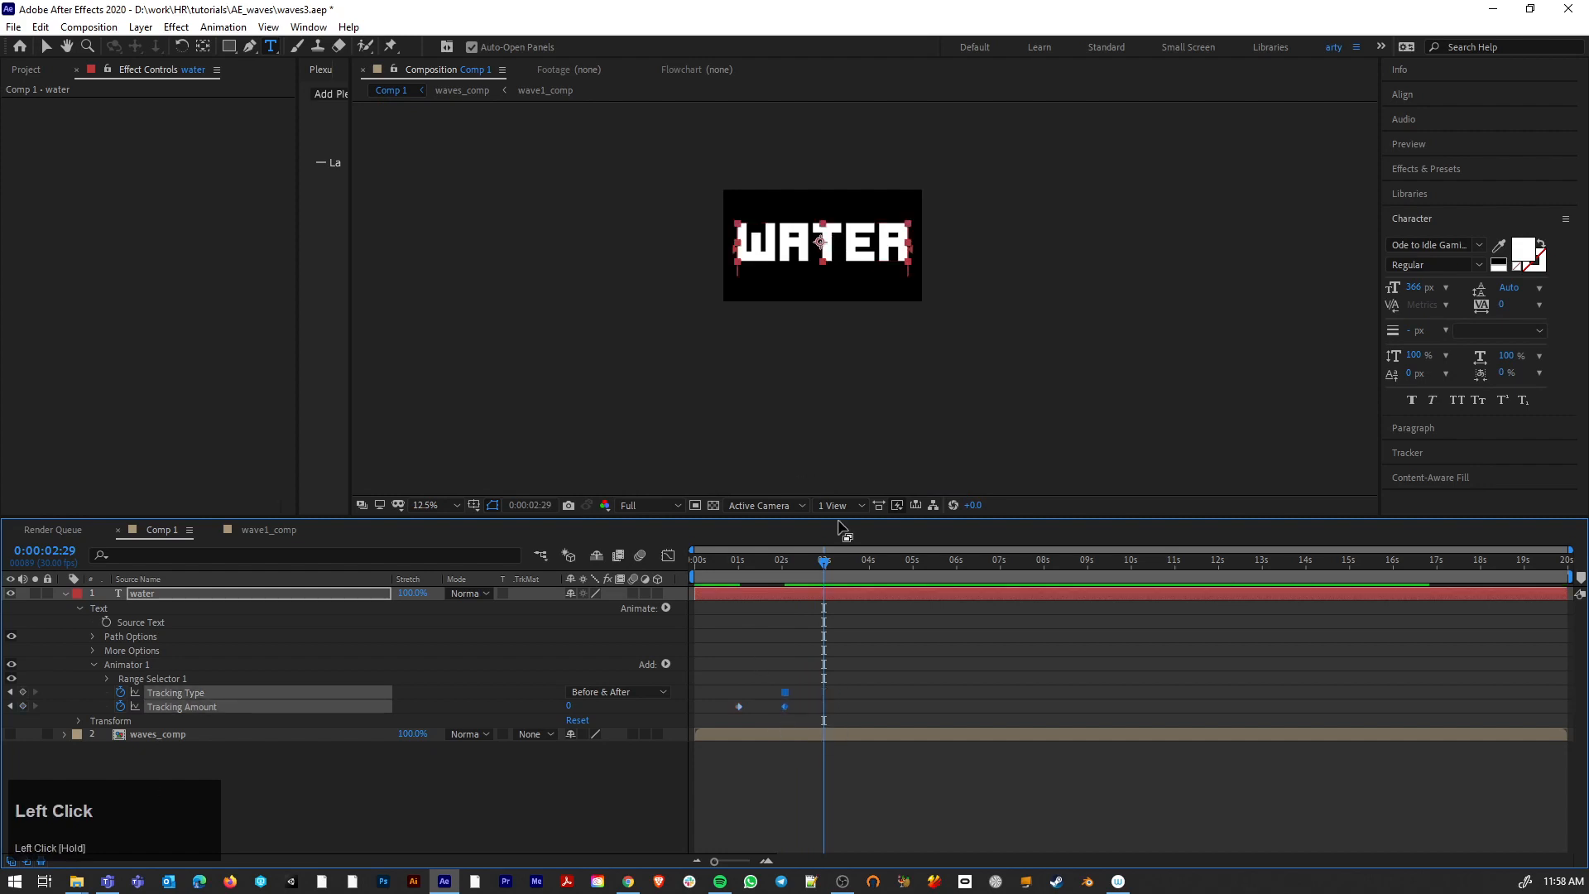
Step: Set the Tracking Amount to 44 at 0:00:02:13 and paste the 0 keyframe at 0:00:02:24
{"action": "left_click_drag", "start_coordinate": [824, 562], "coordinate": [796, 587]}
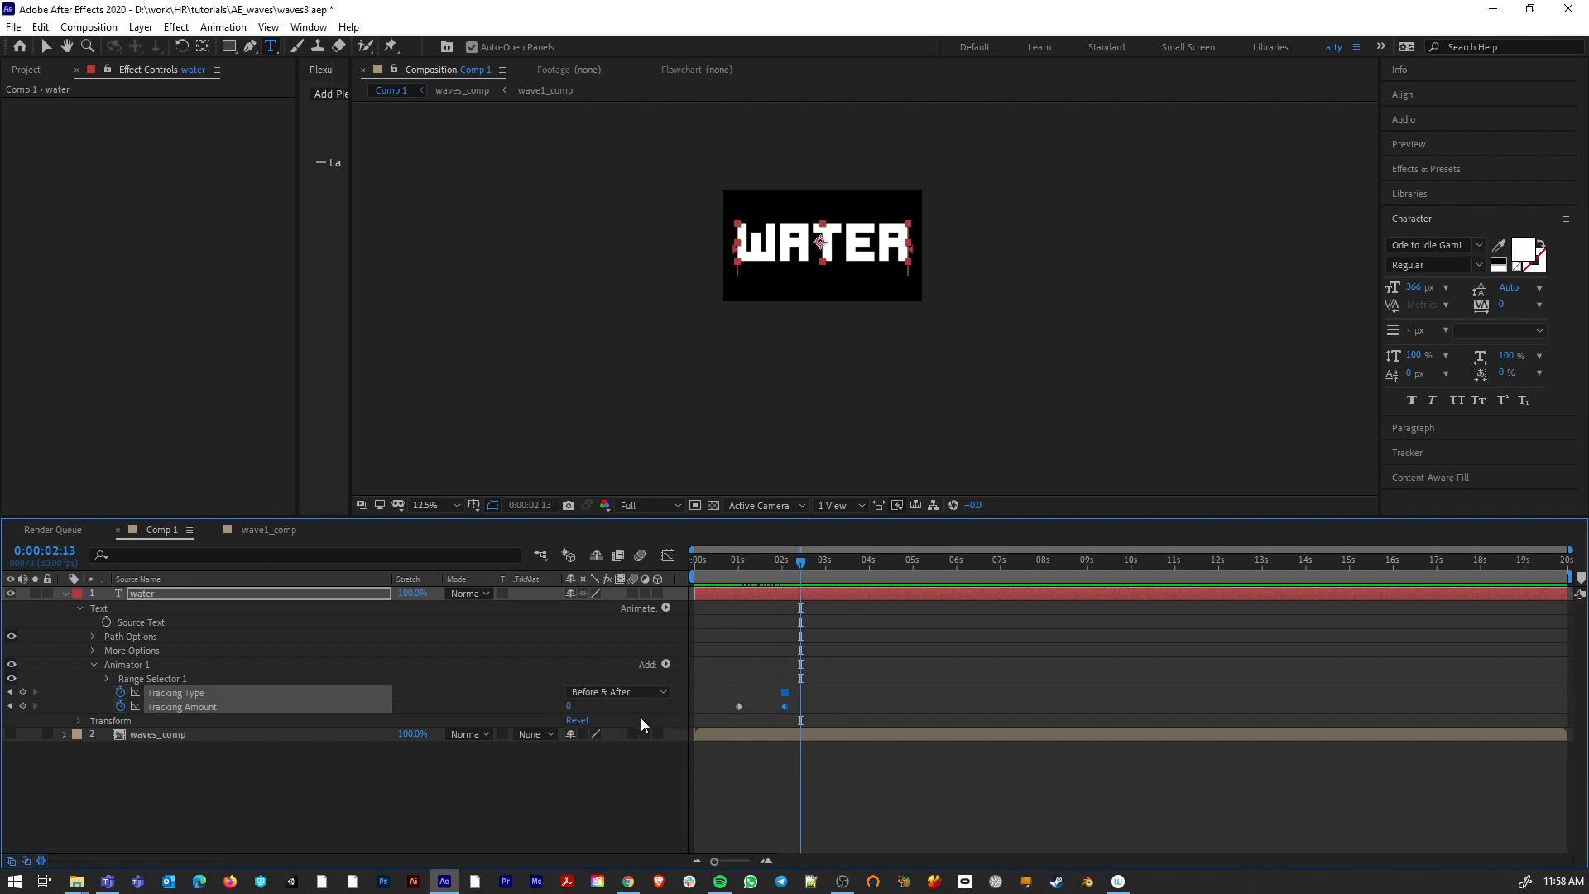
{"action": "left_click_drag", "start_coordinate": [569, 709], "coordinate": [606, 706]}
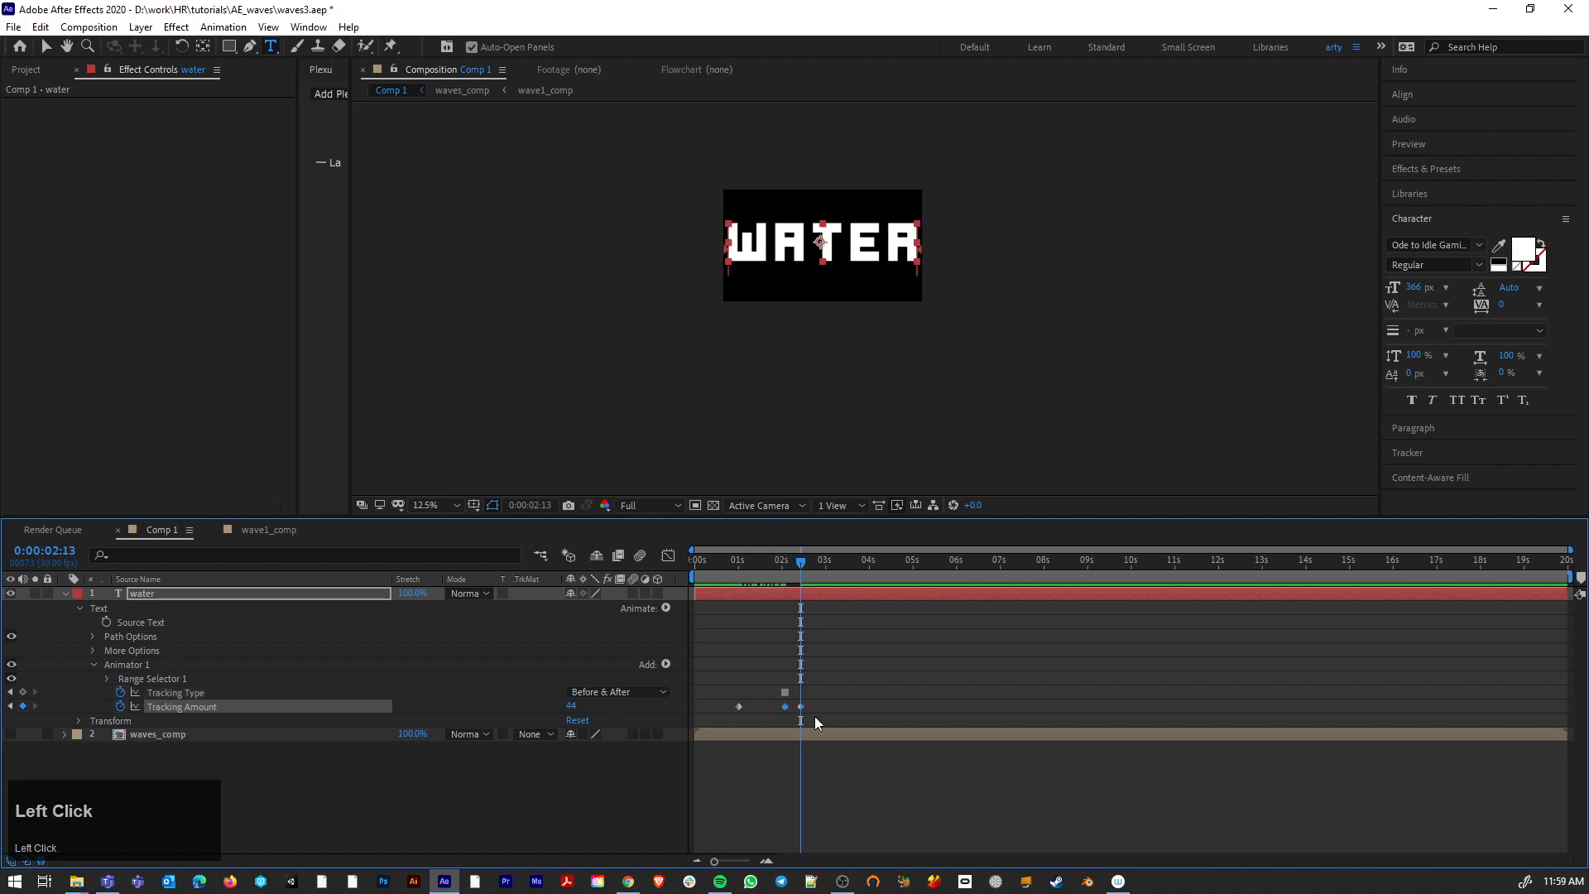
{"action": "left_click_drag", "start_coordinate": [801, 562], "coordinate": [817, 565]}
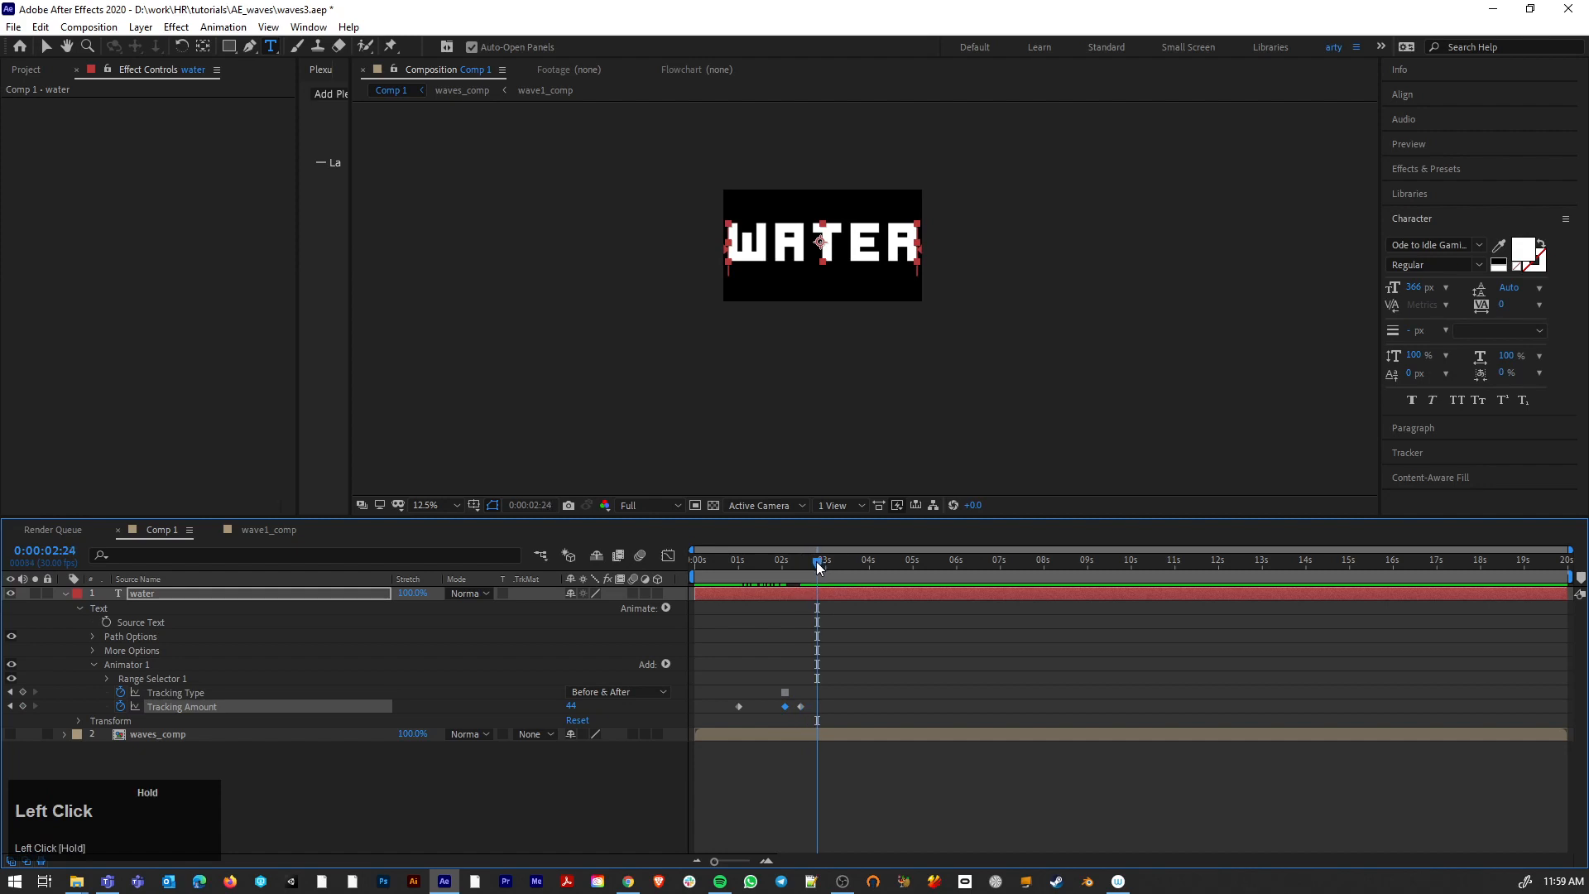
{"action": "key", "text": "ctrl+v"}
Step: Apply Easy Ease to all four Tracking Amount keyframes
{"action": "left_click_drag", "start_coordinate": [831, 703], "coordinate": [733, 713]}
{"action": "right_click", "coordinate": [742, 705]}
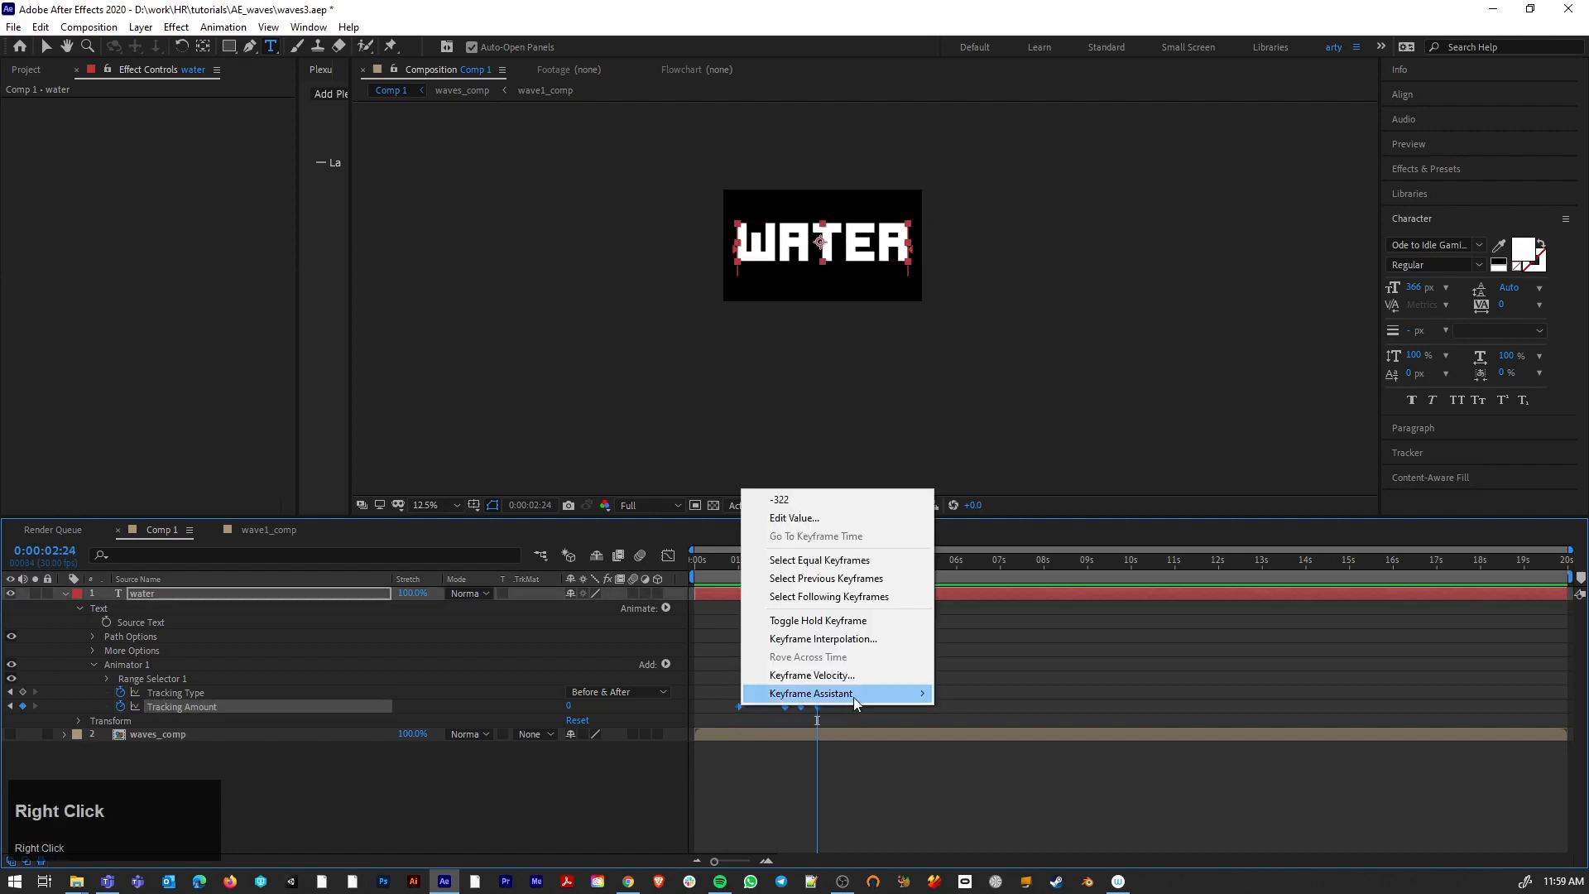
{"action": "mouse_move", "coordinate": [854, 695]}
{"action": "left_click", "coordinate": [1051, 749]}
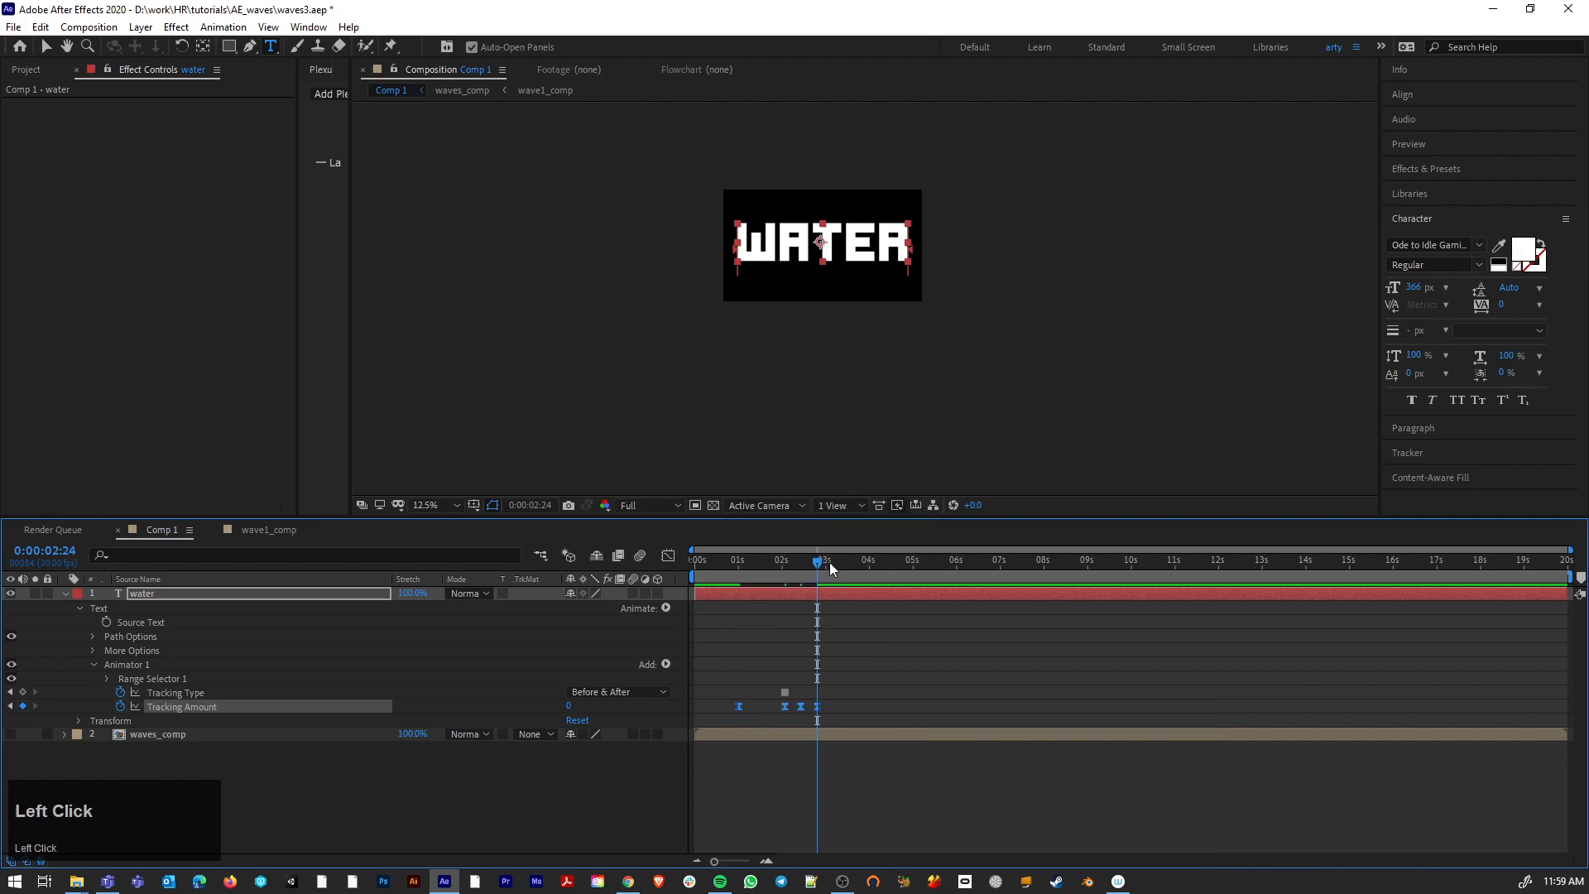
Step: Compress the last three Tracking Amount keyframes proportionally so that they end just after 0:00:02:11
{"action": "left_click_drag", "start_coordinate": [830, 563], "coordinate": [782, 719]}
{"action": "scroll", "coordinate": [823, 722], "scroll_direction": "down", "scroll_amount": 5, "text": "alt"}
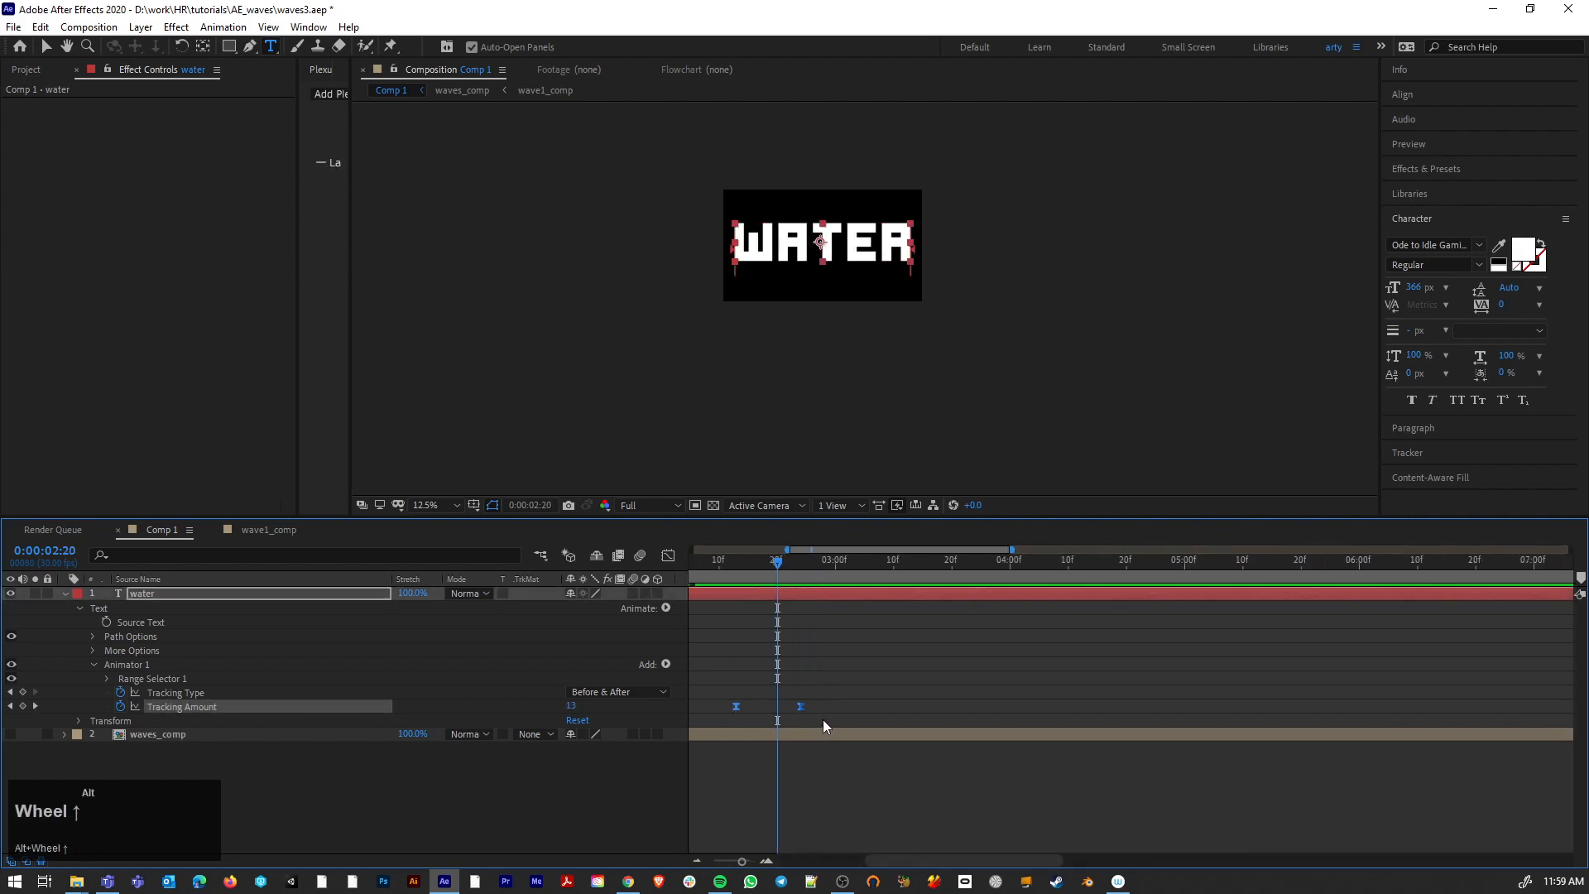
{"action": "scroll", "coordinate": [823, 718], "scroll_direction": "down", "scroll_amount": 3, "text": "alt"}
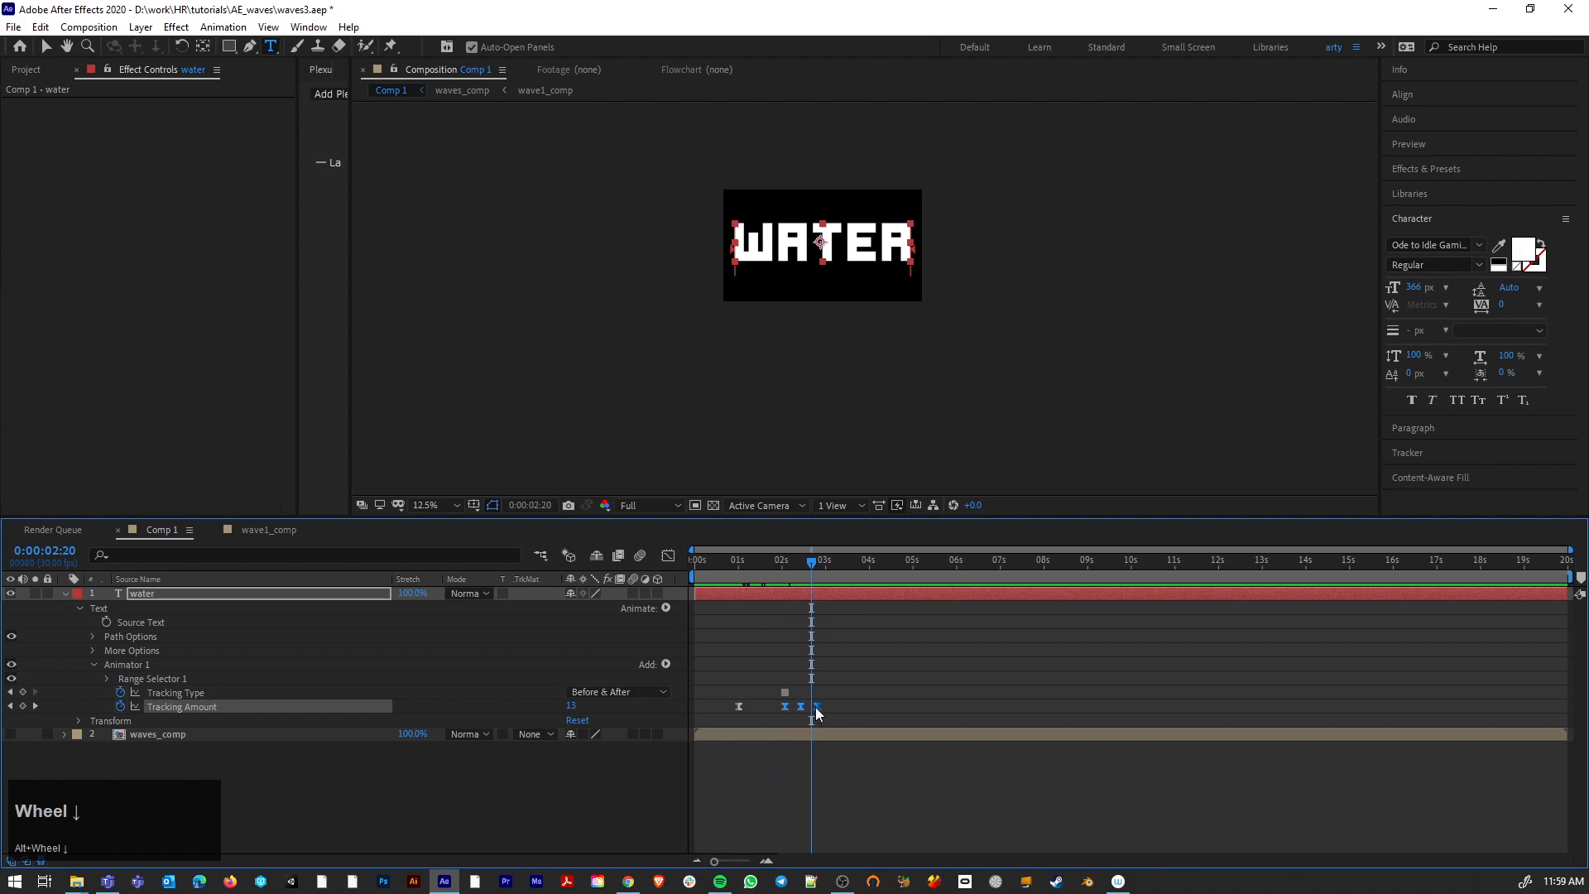
{"action": "mouse_move", "coordinate": [817, 707]}
{"action": "left_mouse_down"}
{"action": "mouse_move", "coordinate": [782, 716]}
{"action": "mouse_move", "coordinate": [1076, 710]}
{"action": "mouse_move", "coordinate": [883, 731]}
{"action": "mouse_move", "coordinate": [807, 716]}
{"action": "left_mouse_up"}
{"action": "key", "text": "ctrl+z"}
{"action": "left_click", "coordinate": [843, 698]}
{"action": "key", "text": "ctrl+z"}
{"action": "left_click", "coordinate": [835, 702]}
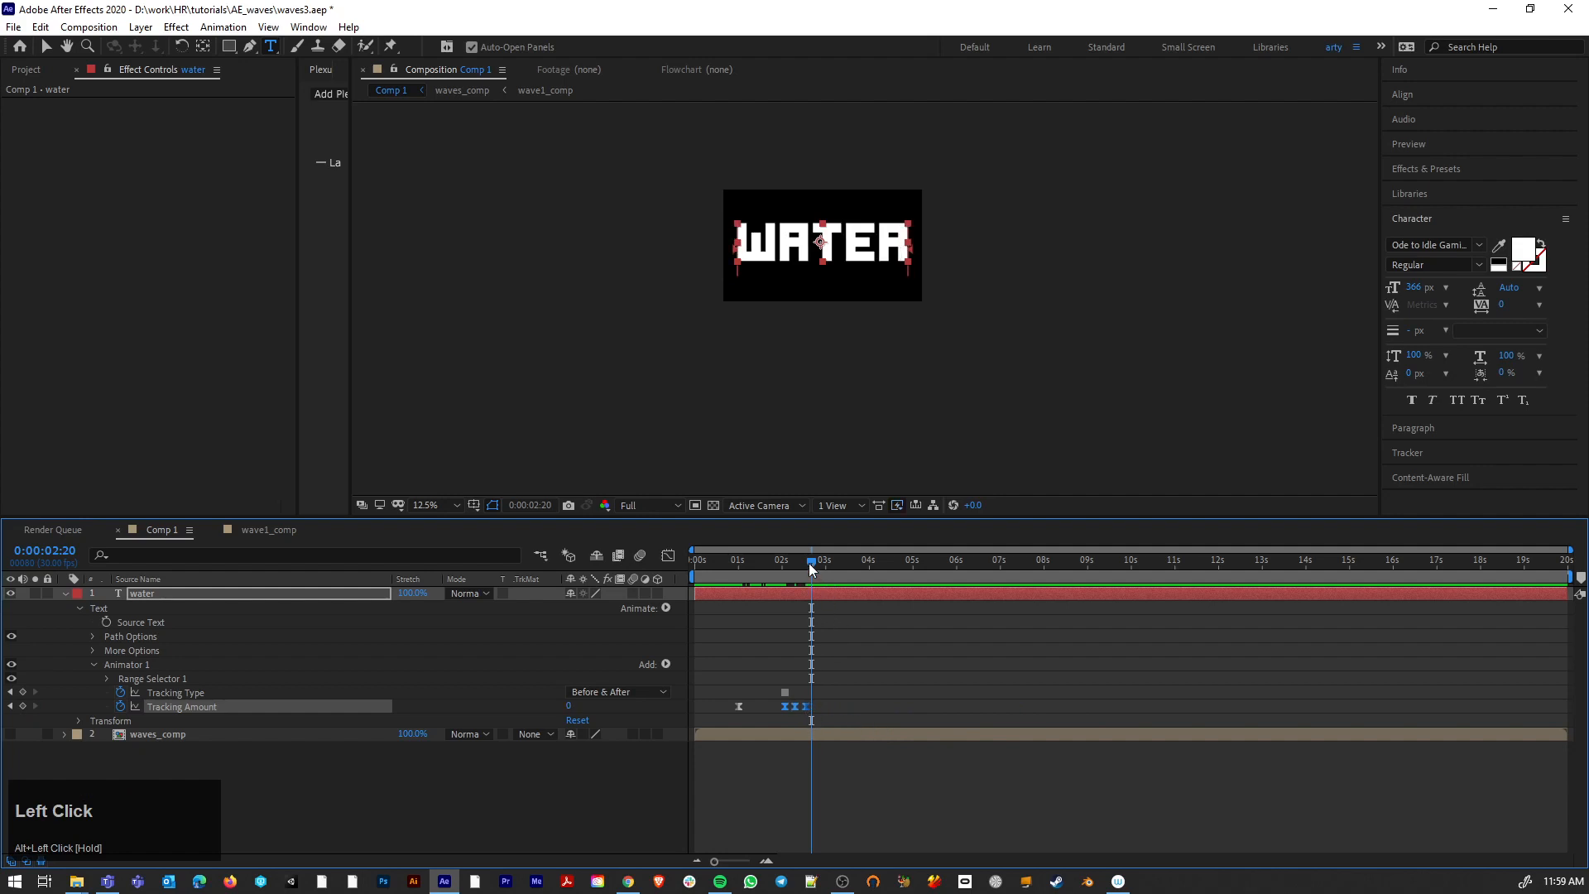
{"action": "left_click_drag", "start_coordinate": [810, 566], "coordinate": [798, 640]}
{"action": "left_click_drag", "start_coordinate": [806, 710], "coordinate": [800, 709]}
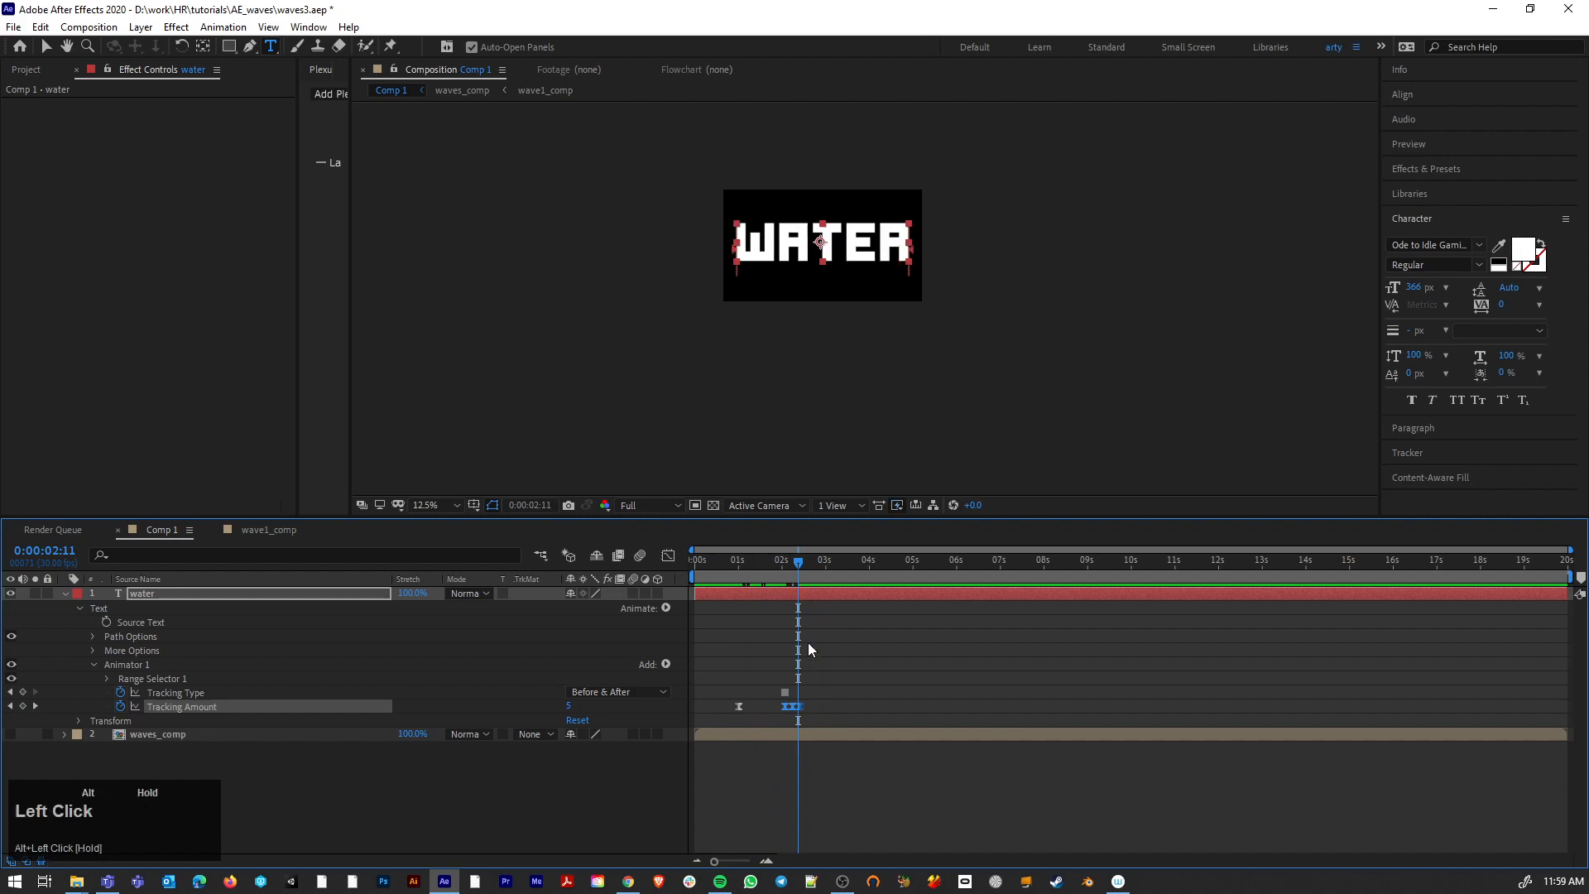
Step: Preview the WATER animation and shift the last three Tracking Amount keyframes earlier so that they end at about two seconds
{"action": "left_click_drag", "start_coordinate": [799, 566], "coordinate": [696, 571]}
{"action": "key", "text": "space"}
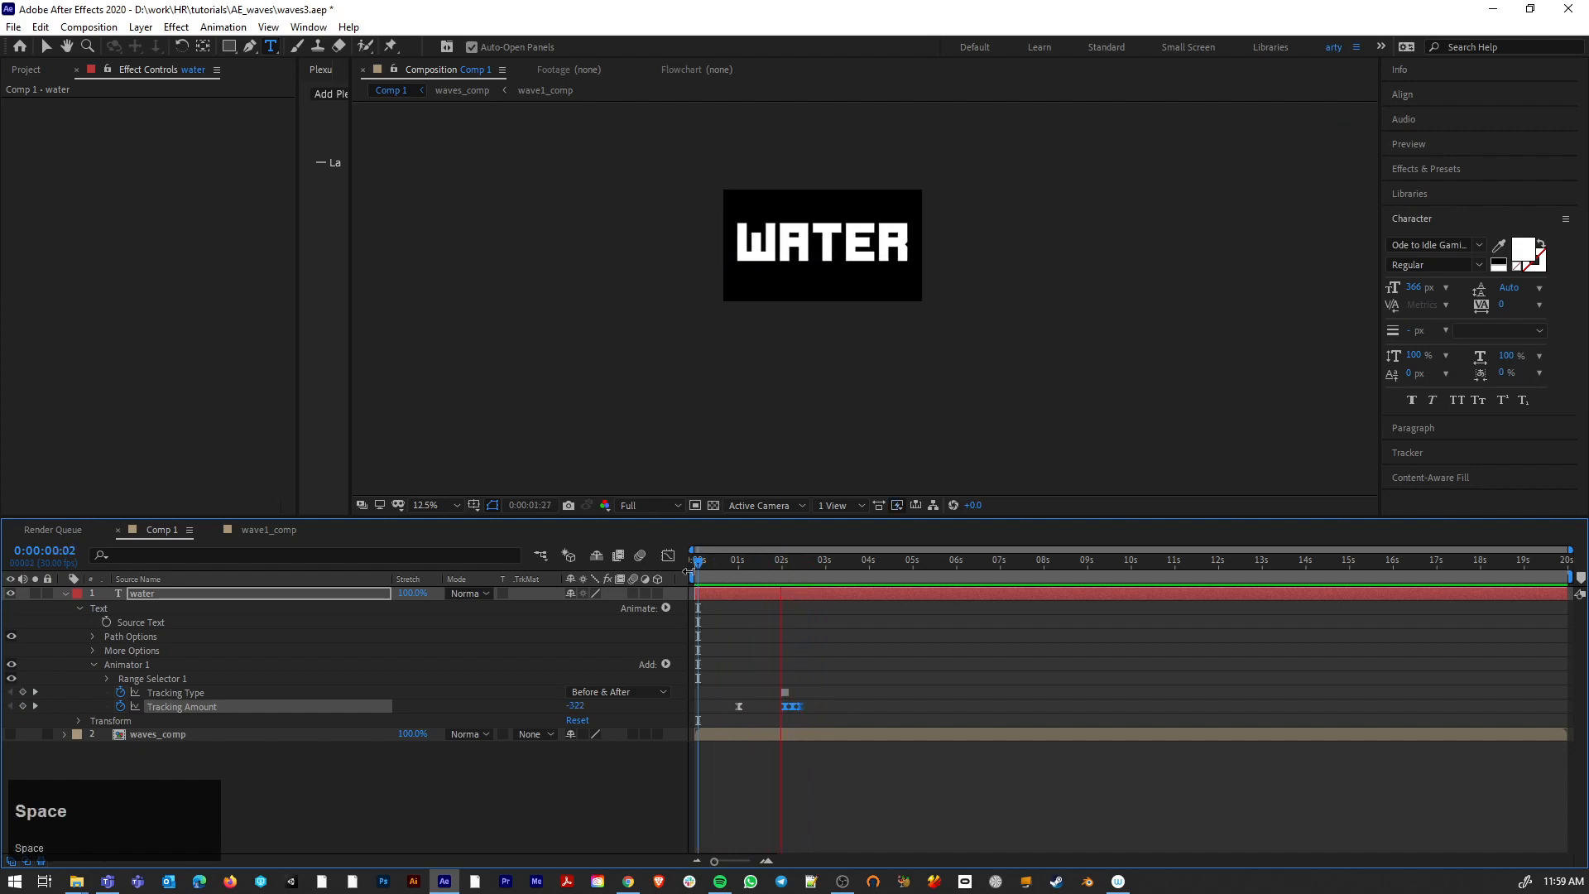
{"action": "key", "text": "space"}
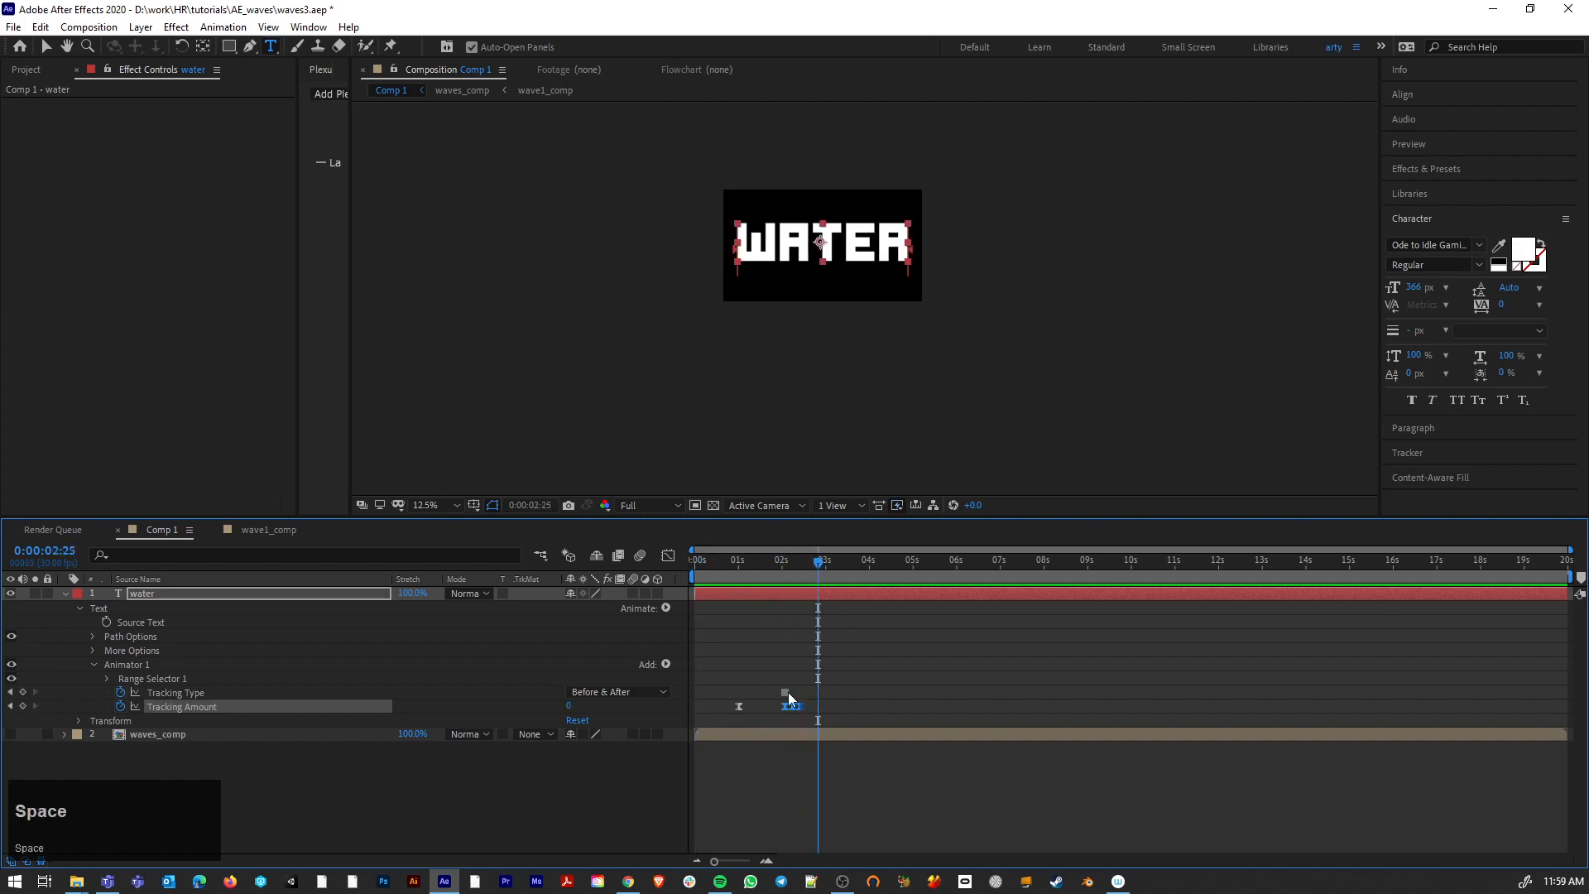
{"action": "left_click_drag", "start_coordinate": [814, 698], "coordinate": [774, 707]}
{"action": "left_click_drag", "start_coordinate": [779, 570], "coordinate": [638, 576]}
{"action": "key", "text": "space"}
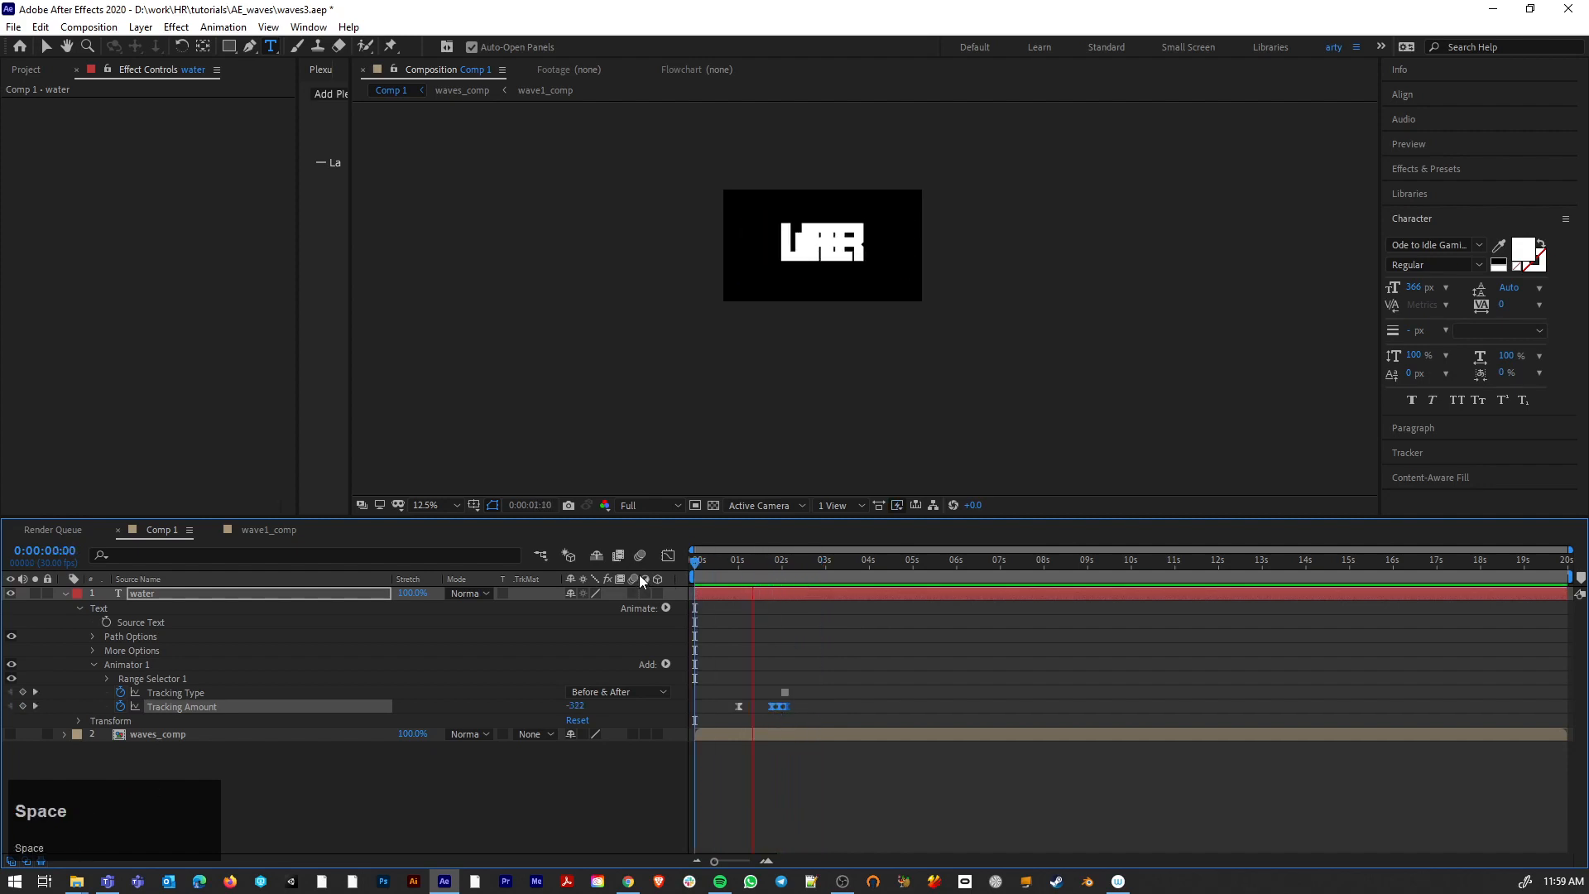
{"action": "key", "text": "space"}
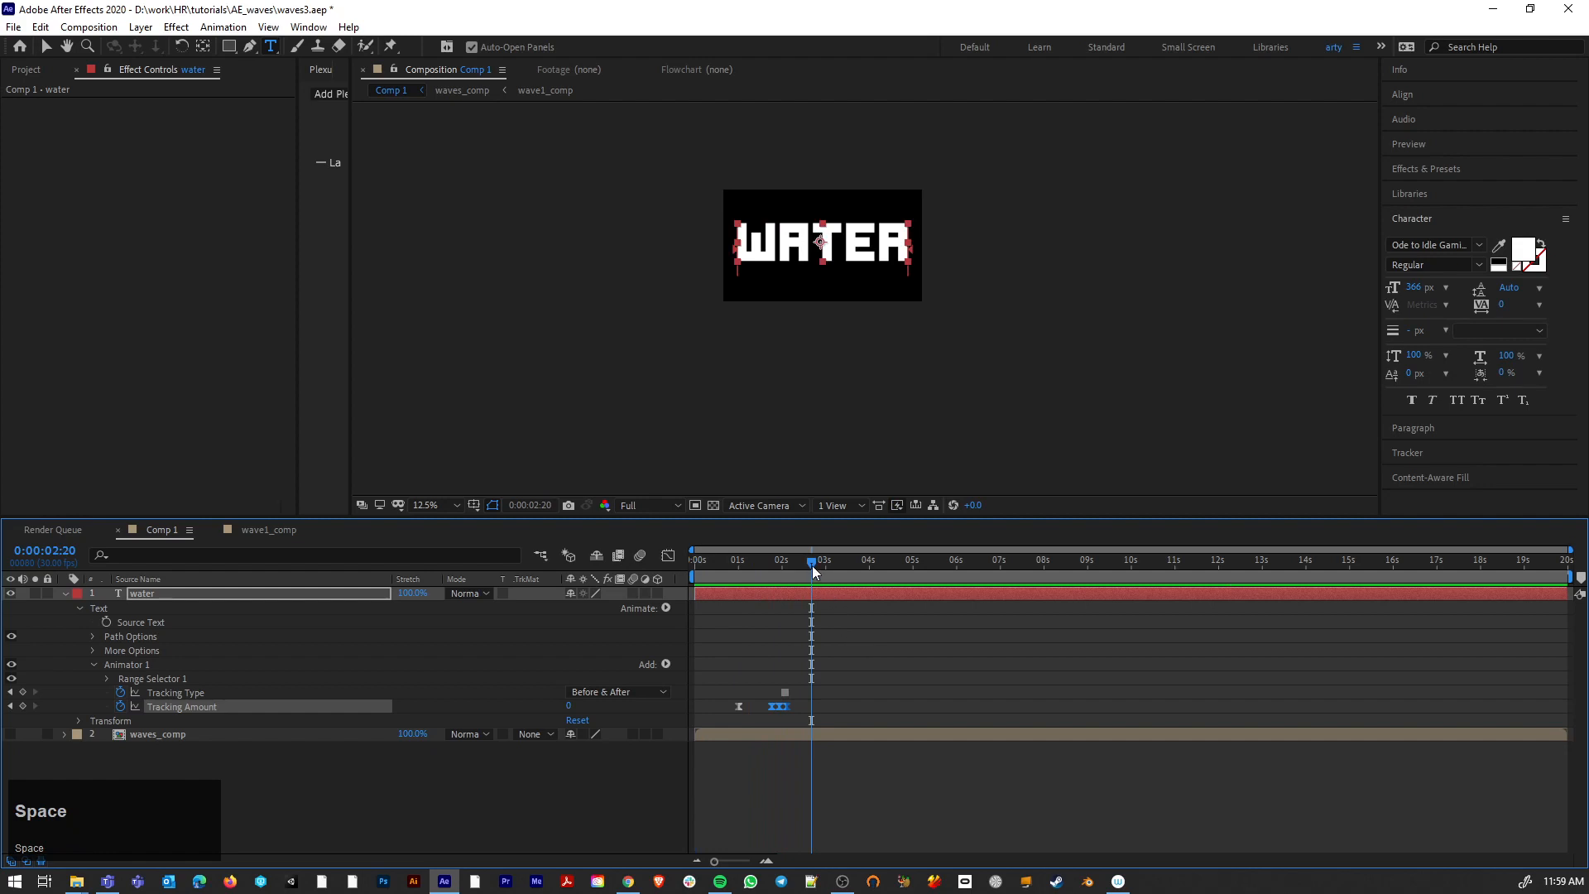
Step: Delete the first of the three closely spaced Tracking Amount keyframes and preview the animation from the start
{"action": "mouse_move", "coordinate": [811, 565]}
{"action": "left_mouse_down"}
{"action": "mouse_move", "coordinate": [748, 573]}
{"action": "mouse_move", "coordinate": [809, 574]}
{"action": "mouse_move", "coordinate": [758, 573]}
{"action": "mouse_move", "coordinate": [786, 574]}
{"action": "left_mouse_up"}
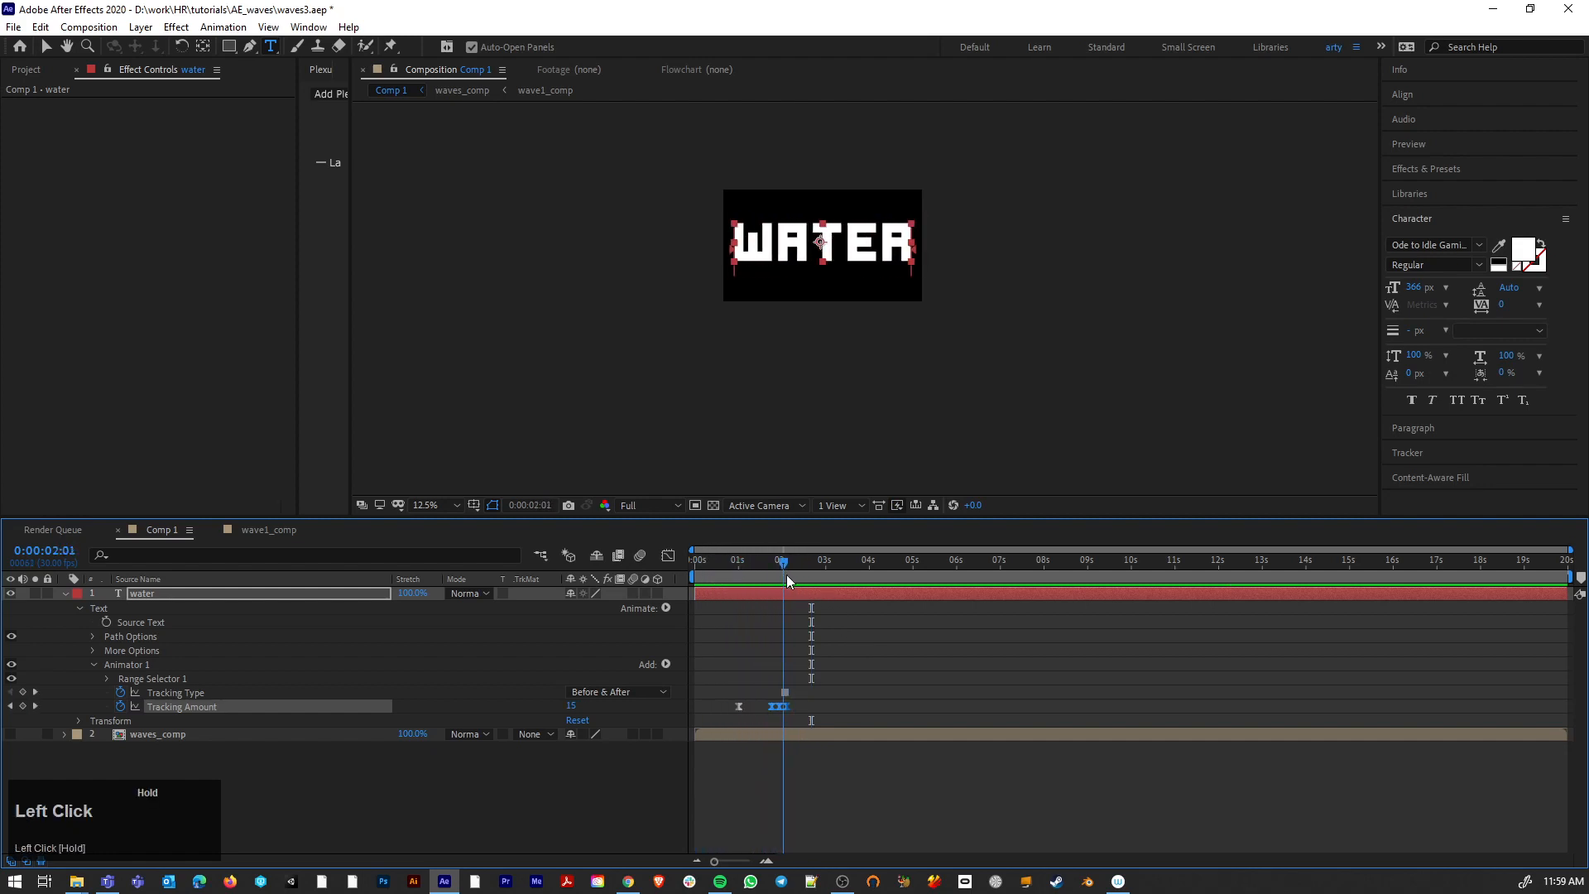
{"action": "left_click", "coordinate": [799, 703]}
{"action": "left_click", "coordinate": [771, 707]}
{"action": "key", "text": "Delete"}
{"action": "left_click_drag", "start_coordinate": [784, 564], "coordinate": [657, 558]}
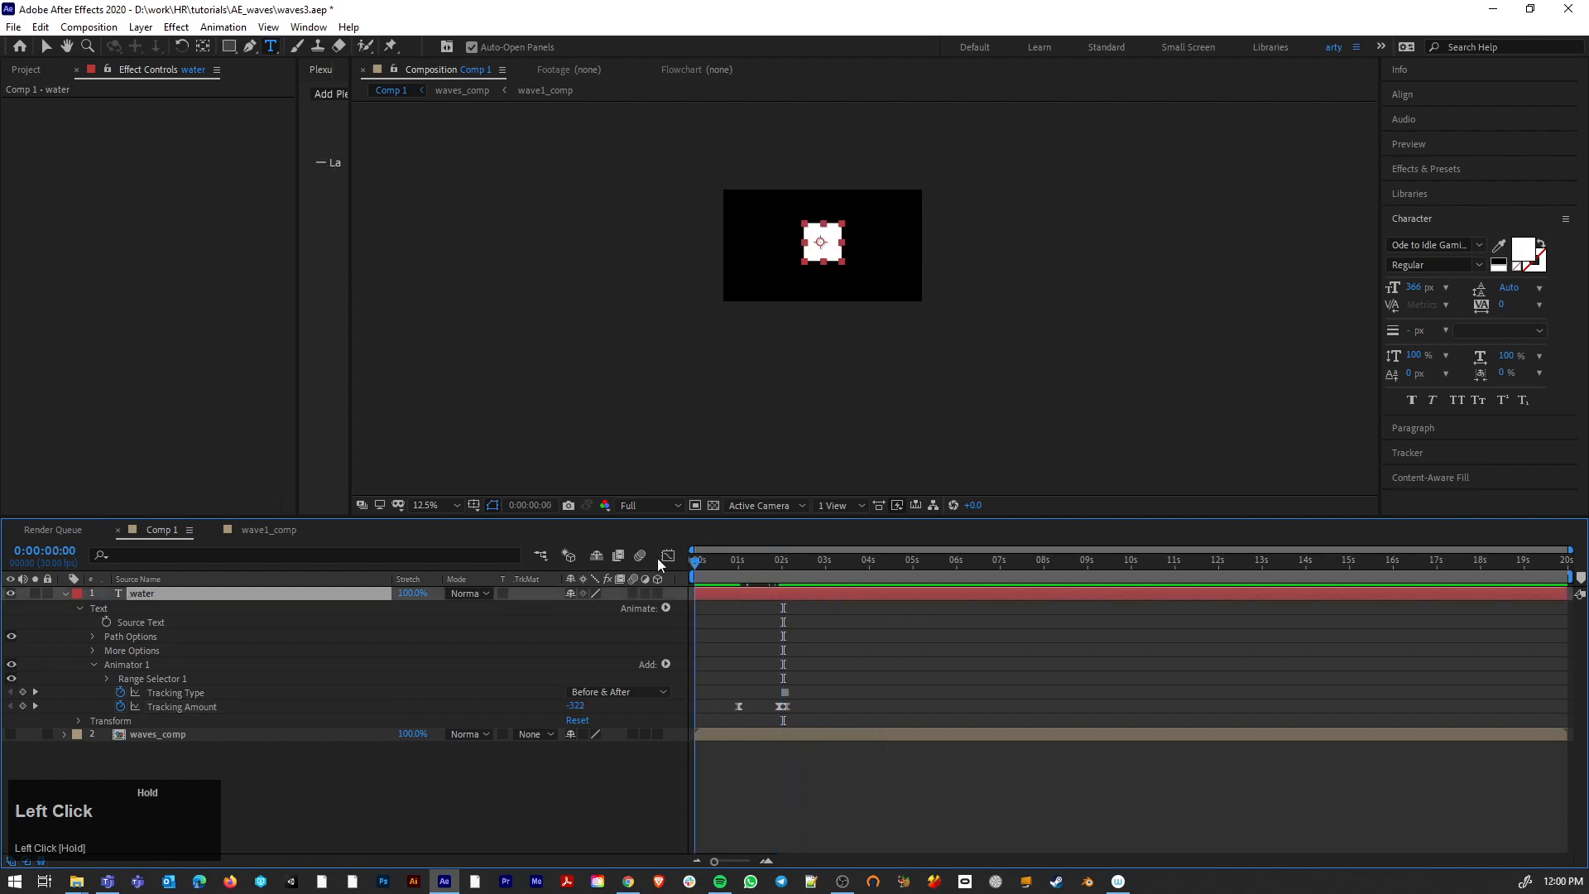
{"action": "key", "text": "space"}
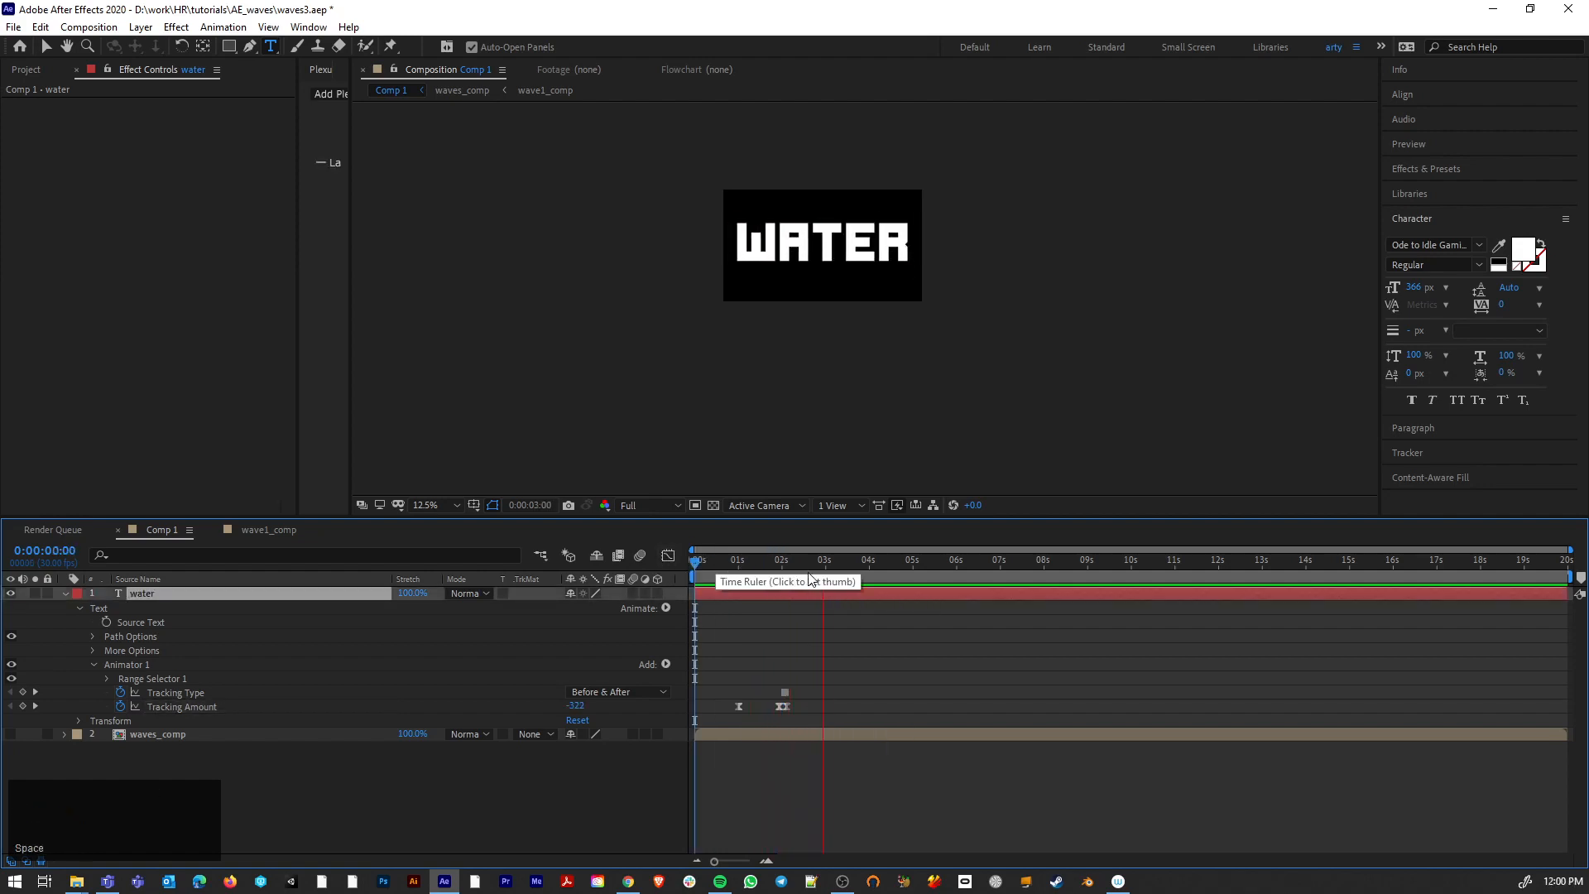
Step: Save the project at 0:00:02:16, then collapse and hide the water layer while making waves_comp visible
{"action": "left_click_drag", "start_coordinate": [695, 560], "coordinate": [805, 568]}
{"action": "key", "text": "ctrl+s"}
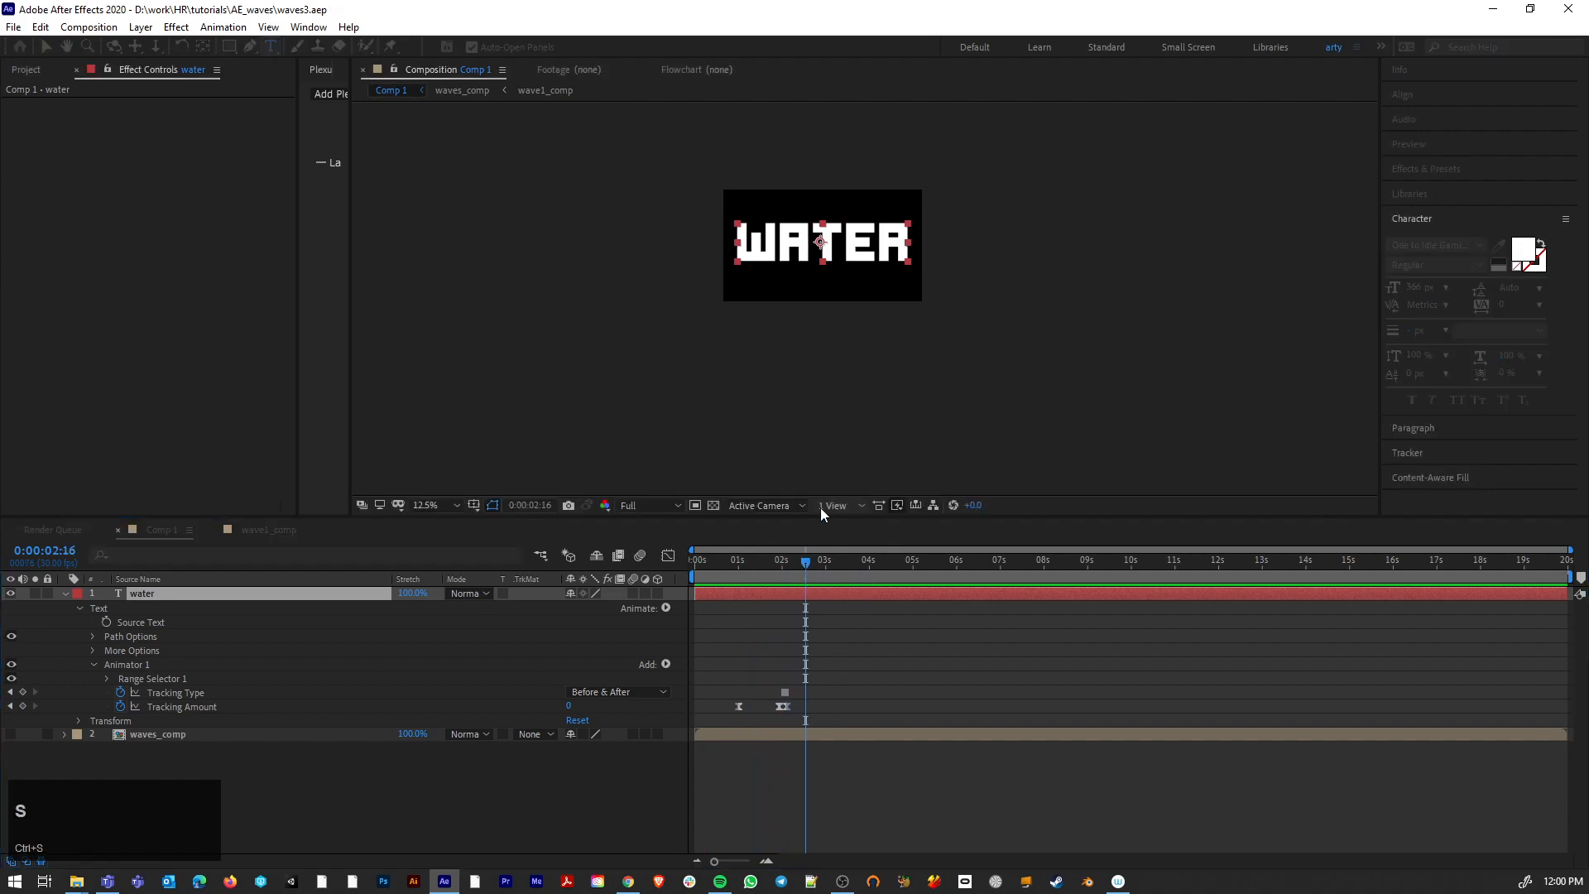
{"action": "left_click", "coordinate": [65, 594]}
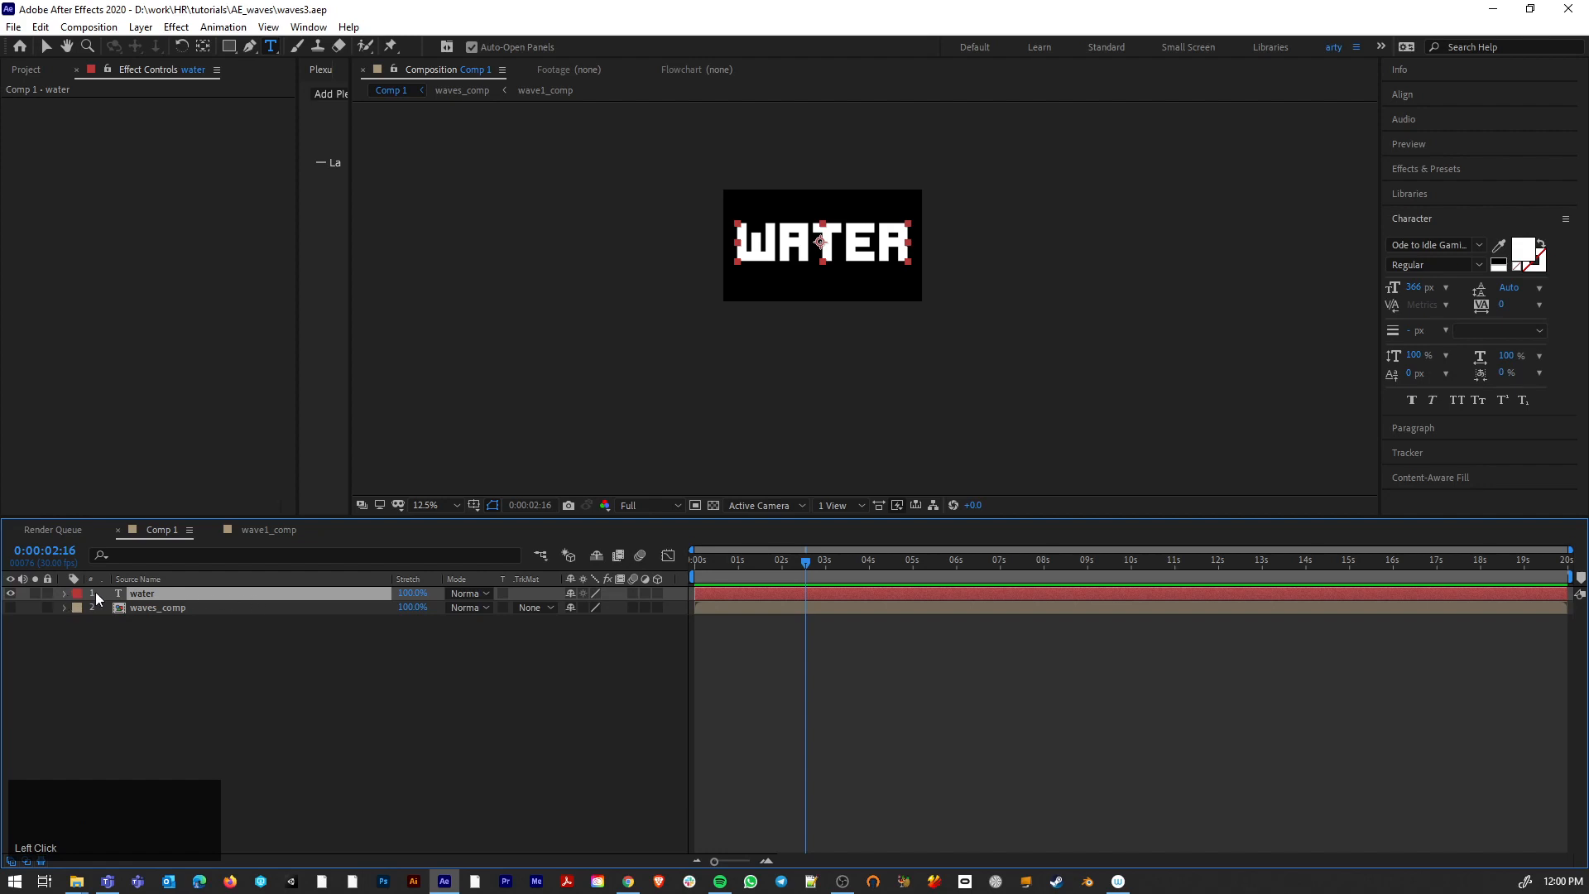
{"action": "left_click", "coordinate": [11, 608]}
{"action": "left_click", "coordinate": [10, 594]}
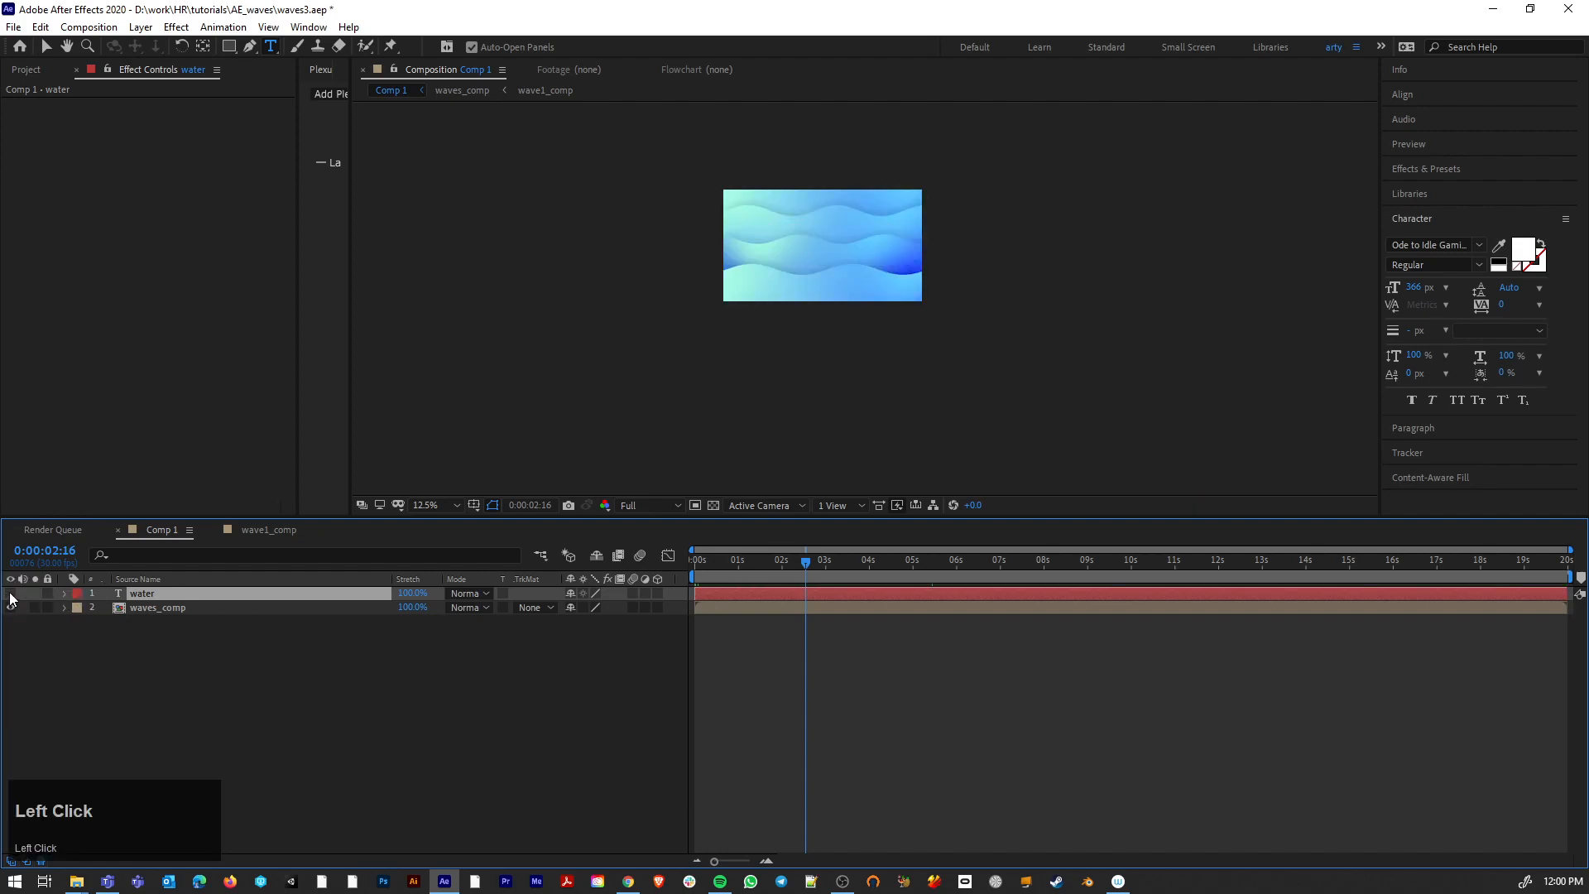
Step: Hide the timeline's Modes column and show it again
{"action": "right_click", "coordinate": [534, 579]}
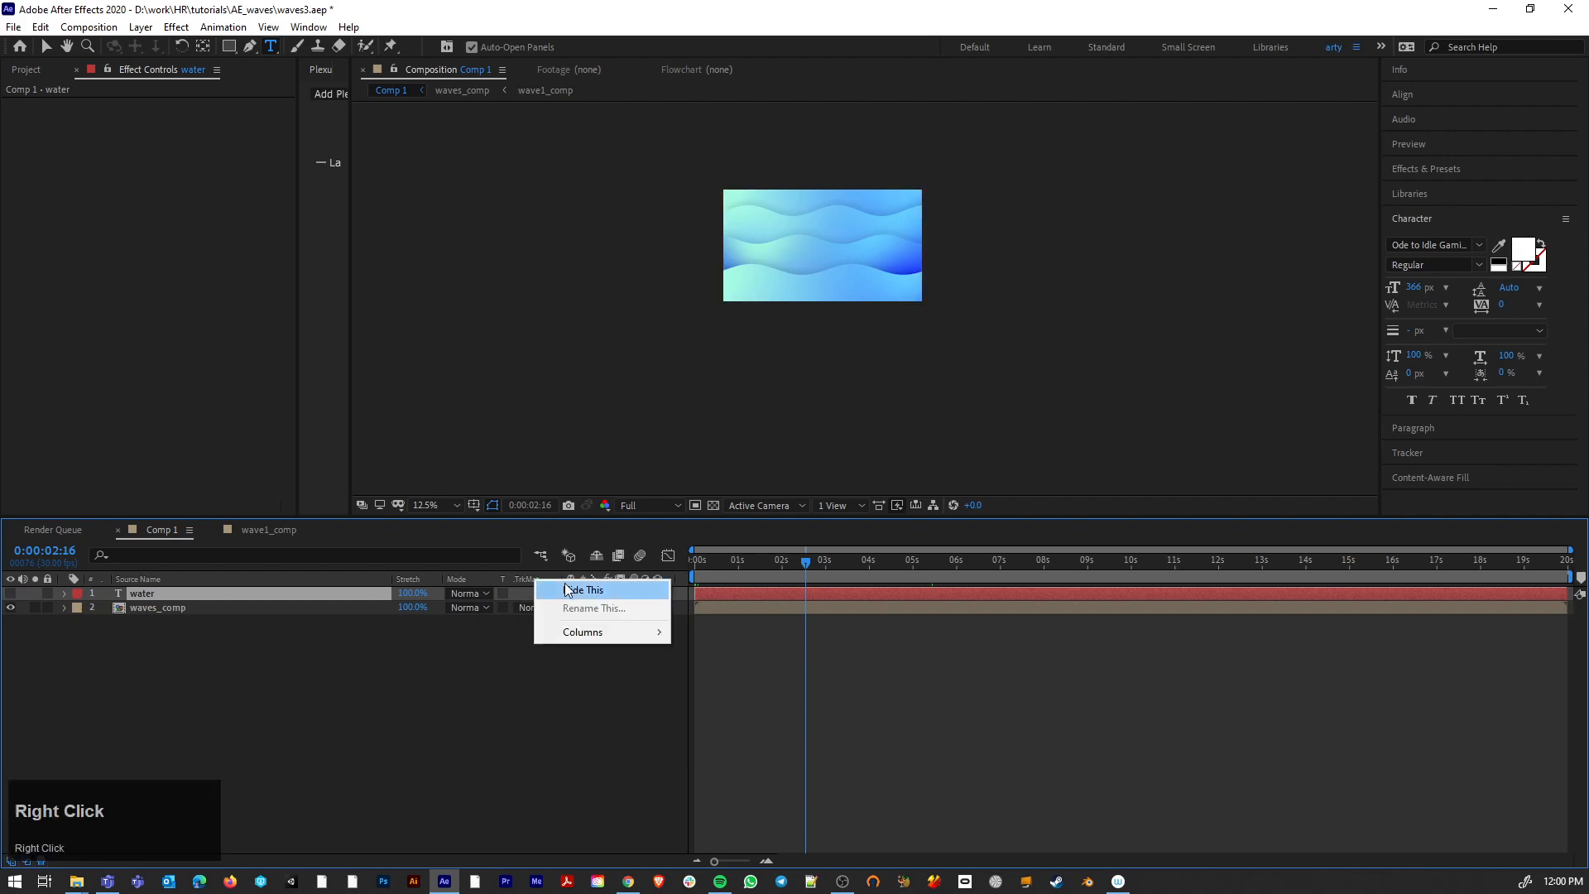
{"action": "mouse_move", "coordinate": [582, 633]}
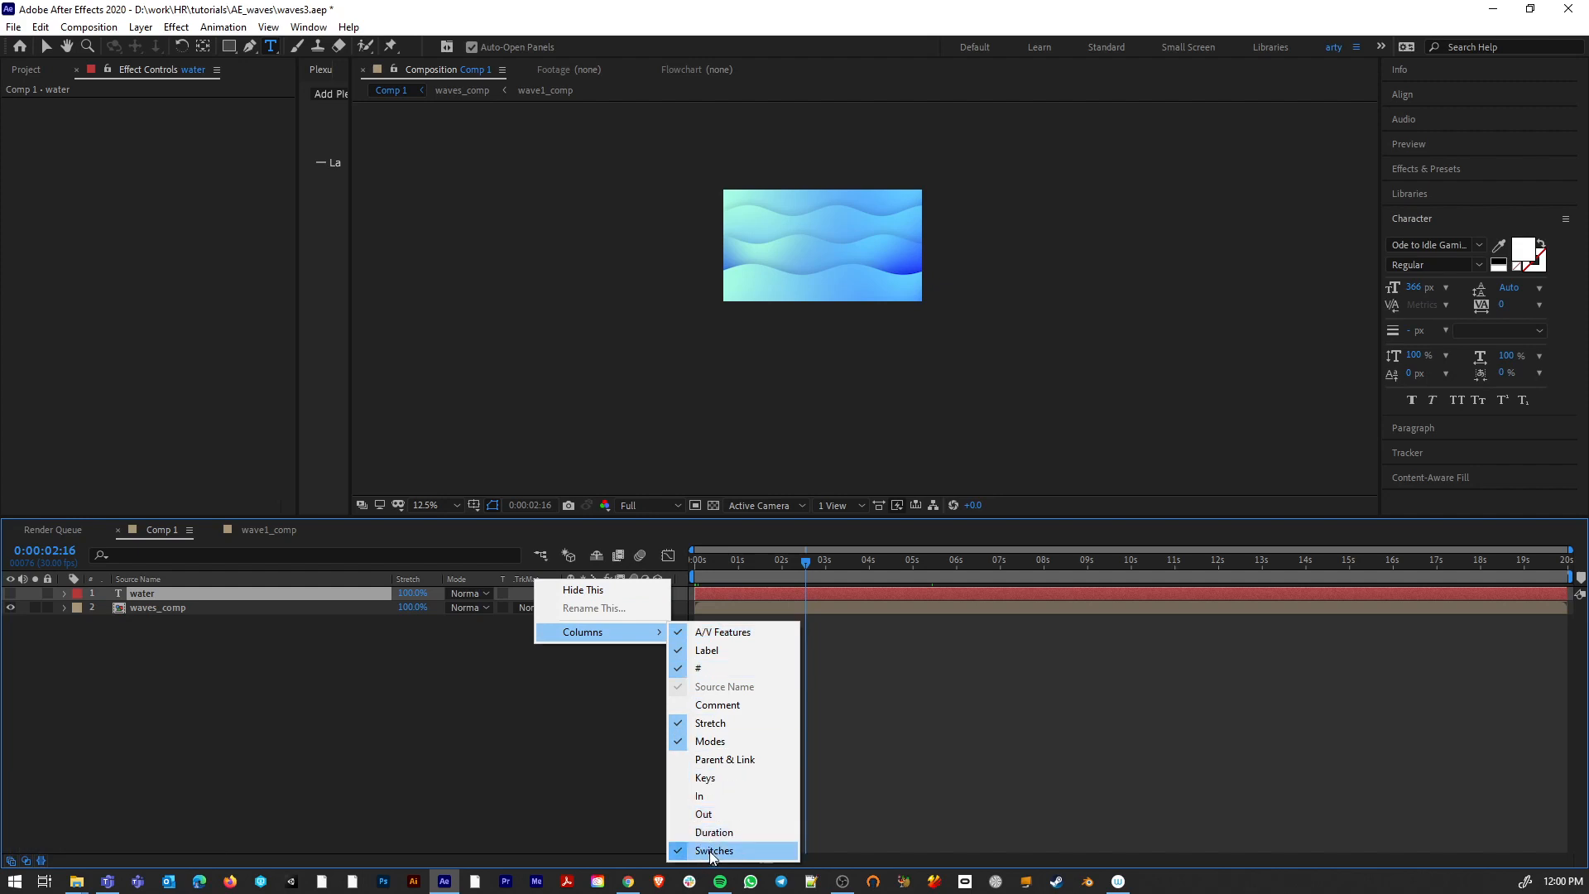
{"action": "left_click", "coordinate": [696, 743]}
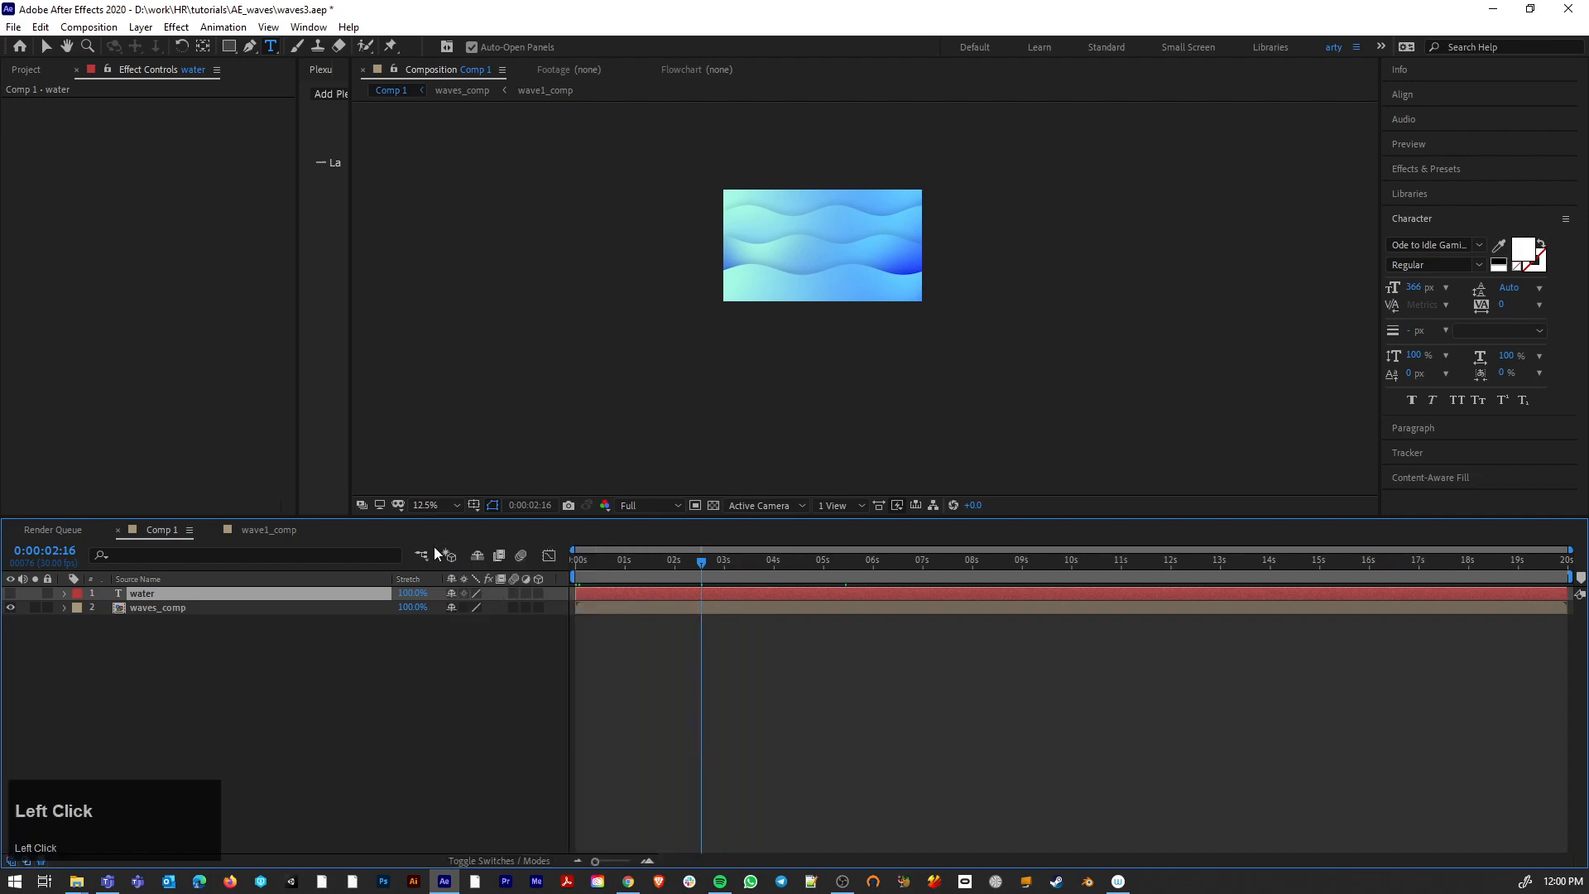
{"action": "right_click", "coordinate": [429, 585]}
{"action": "mouse_move", "coordinate": [470, 633]}
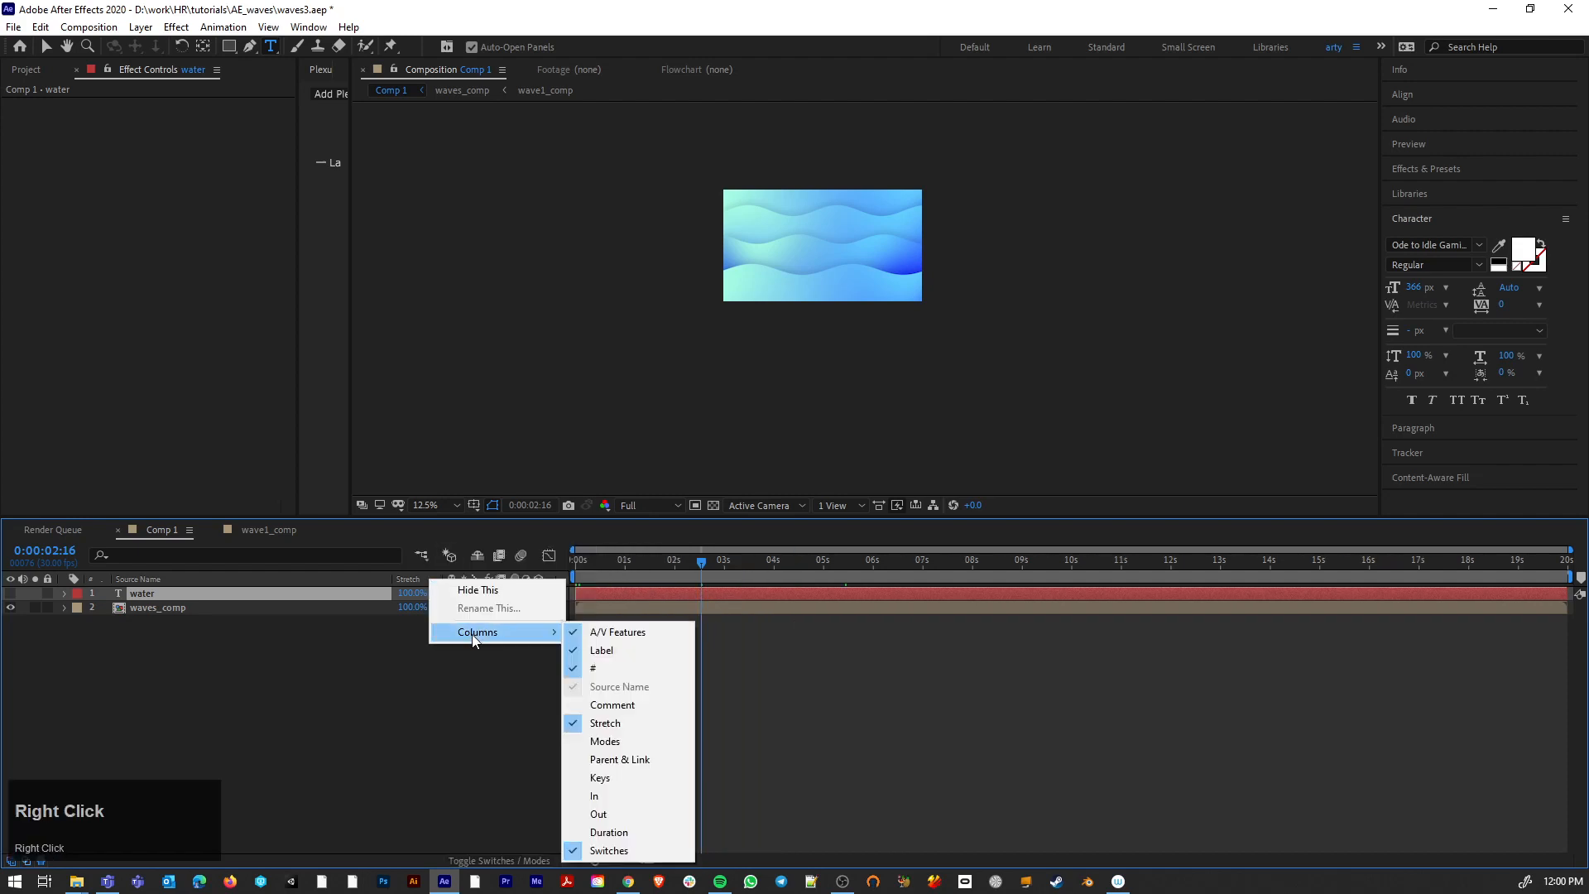
{"action": "left_click", "coordinate": [606, 739]}
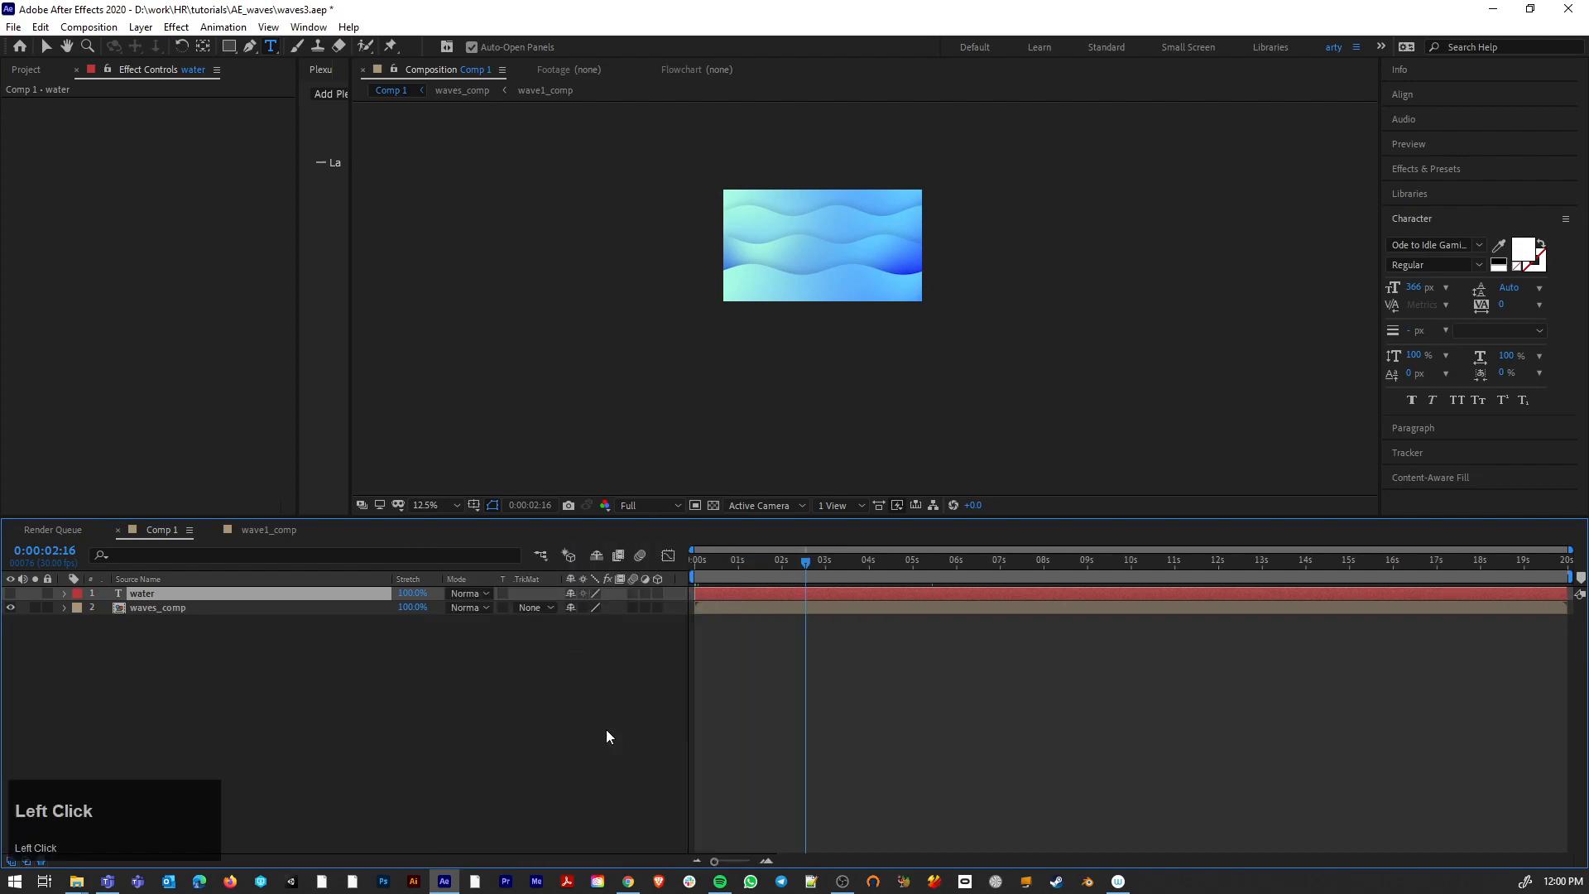
Step: Try Alpha Inverted Matte "water" as the track matte for waves_comp, then set it to Alpha Matte "water"
{"action": "left_click", "coordinate": [161, 607]}
{"action": "left_click", "coordinate": [545, 608]}
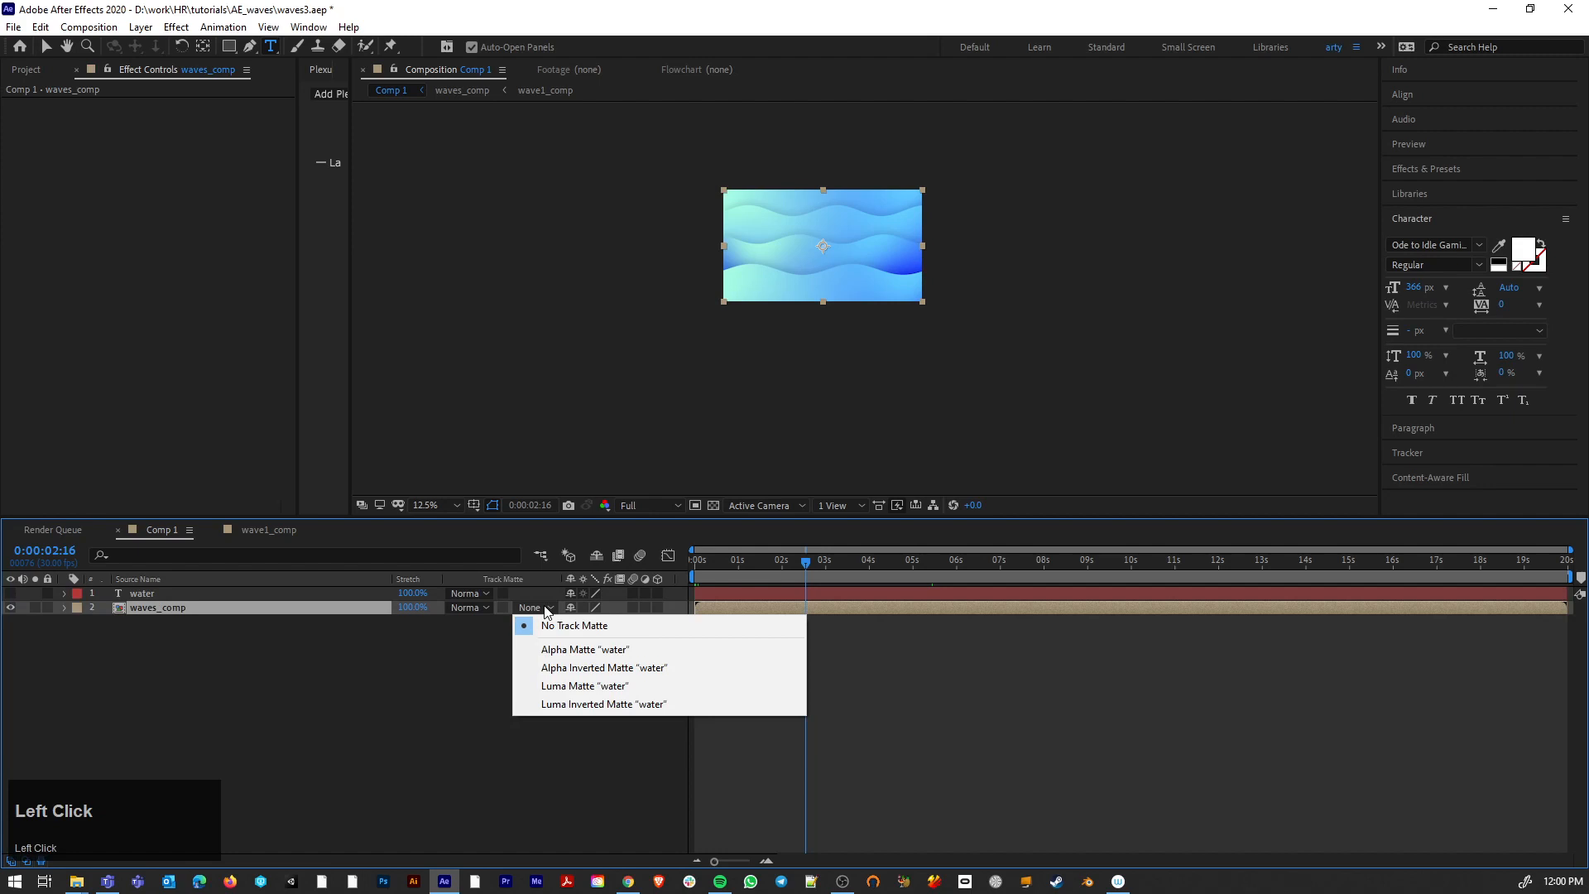
{"action": "left_click", "coordinate": [571, 668]}
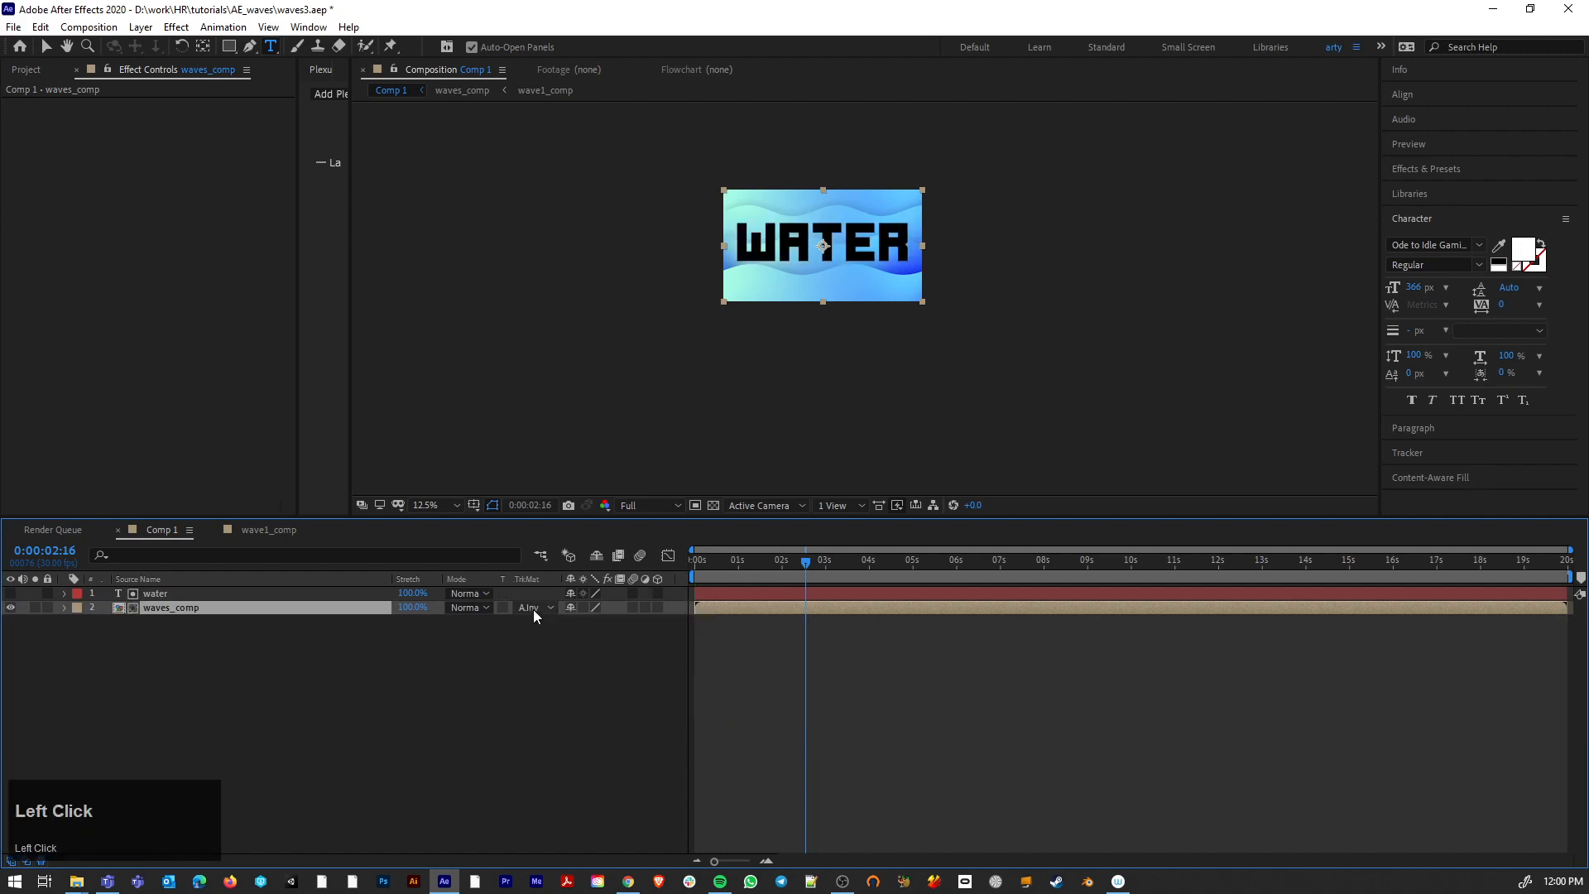
{"action": "left_click", "coordinate": [533, 608]}
{"action": "left_click", "coordinate": [546, 649]}
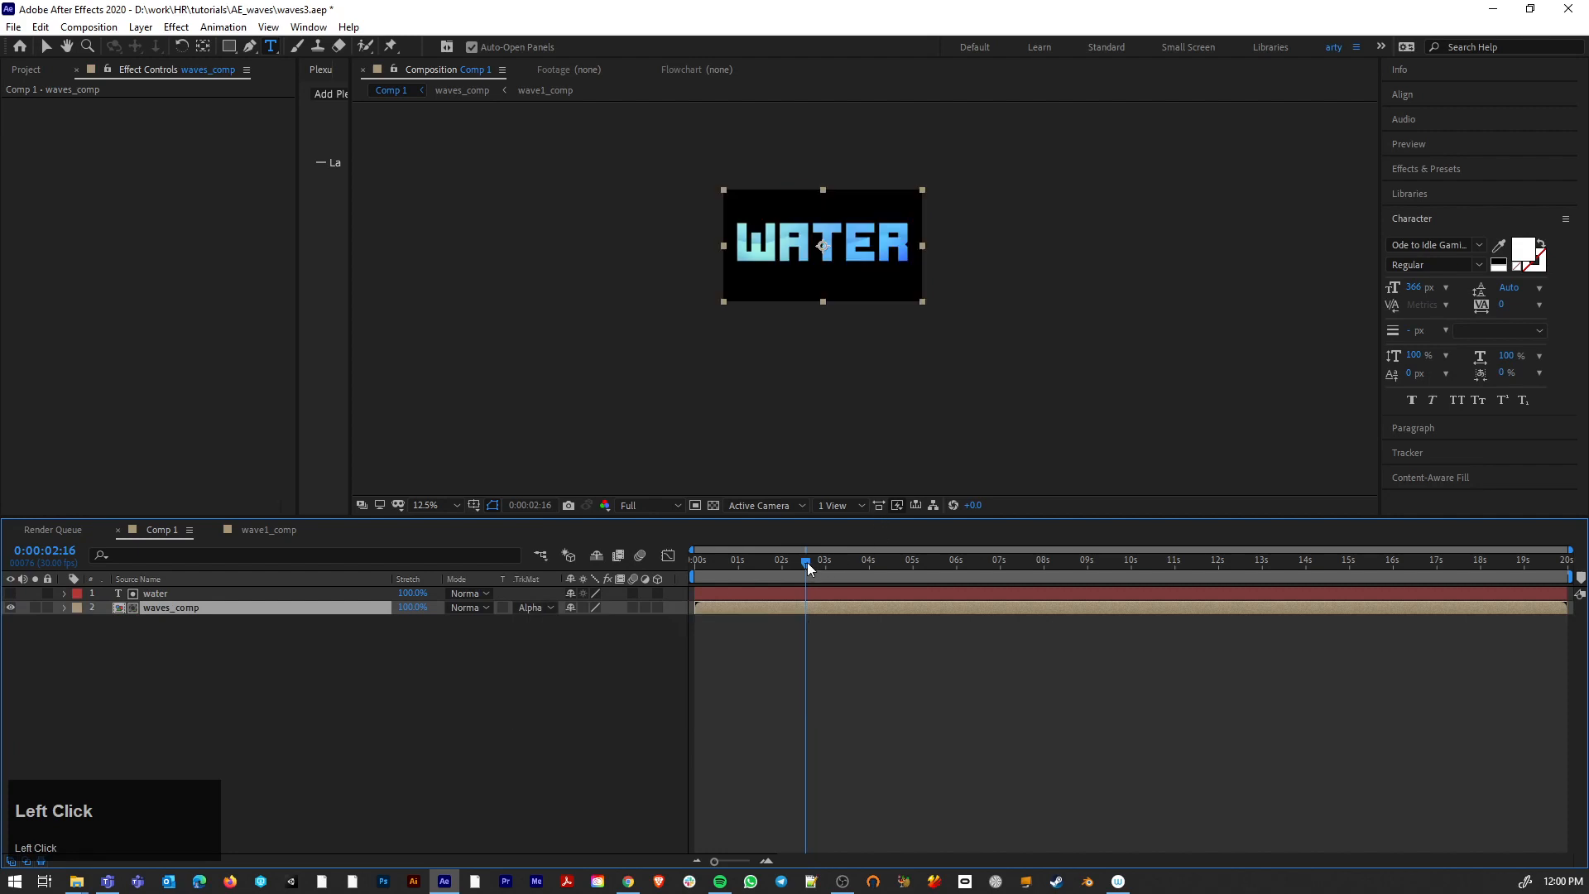
Step: Check the wave-filled WATER text, return to the start of the timeline, and shorten the work area to end at about 10 seconds
{"action": "mouse_move", "coordinate": [809, 566]}
{"action": "left_mouse_down"}
{"action": "mouse_move", "coordinate": [702, 578]}
{"action": "mouse_move", "coordinate": [791, 579]}
{"action": "left_mouse_up"}
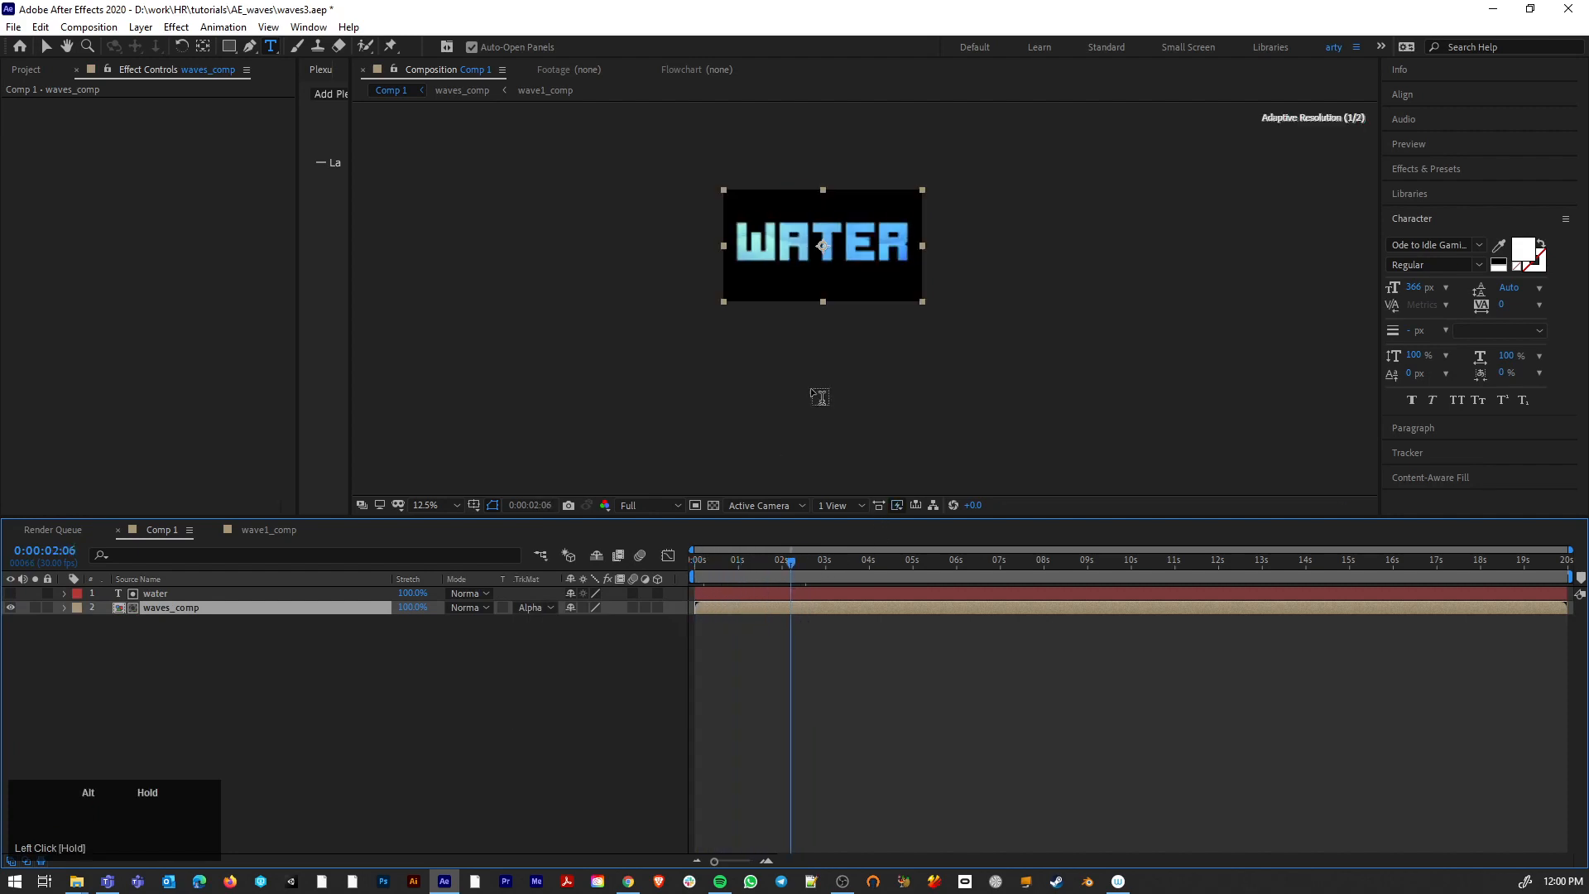
{"action": "scroll", "coordinate": [820, 397], "scroll_direction": "up", "scroll_amount": 4}
{"action": "key", "text": "space"}
{"action": "left_click_drag", "start_coordinate": [794, 213], "coordinate": [765, 492]}
{"action": "left_click_drag", "start_coordinate": [790, 562], "coordinate": [695, 566]}
{"action": "scroll", "coordinate": [784, 278], "scroll_direction": "down", "scroll_amount": 2}
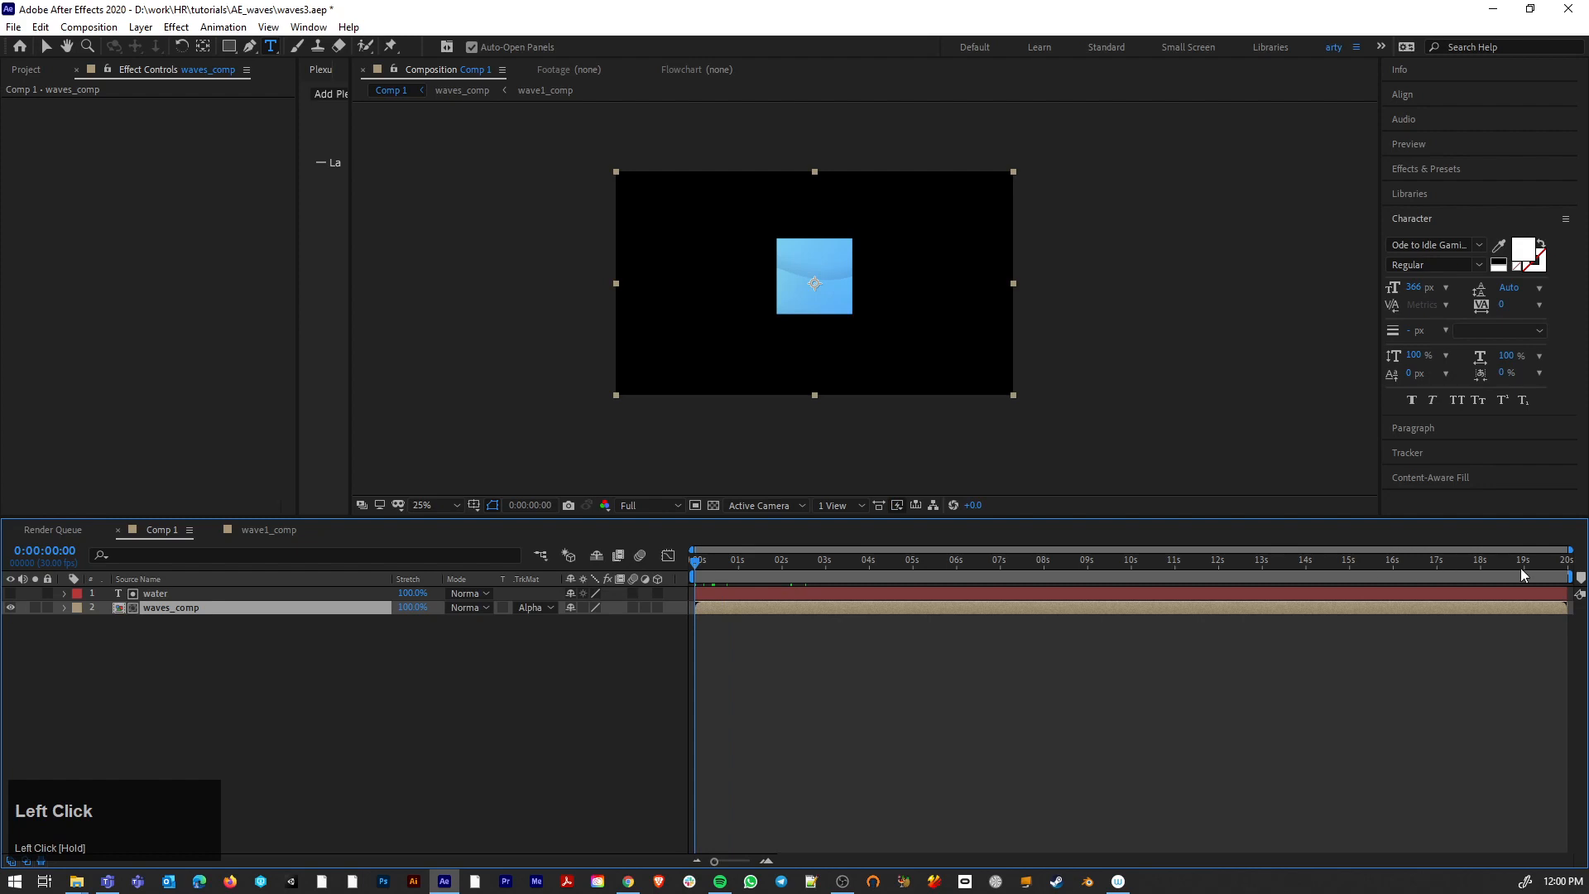
{"action": "left_click_drag", "start_coordinate": [1568, 577], "coordinate": [1136, 591]}
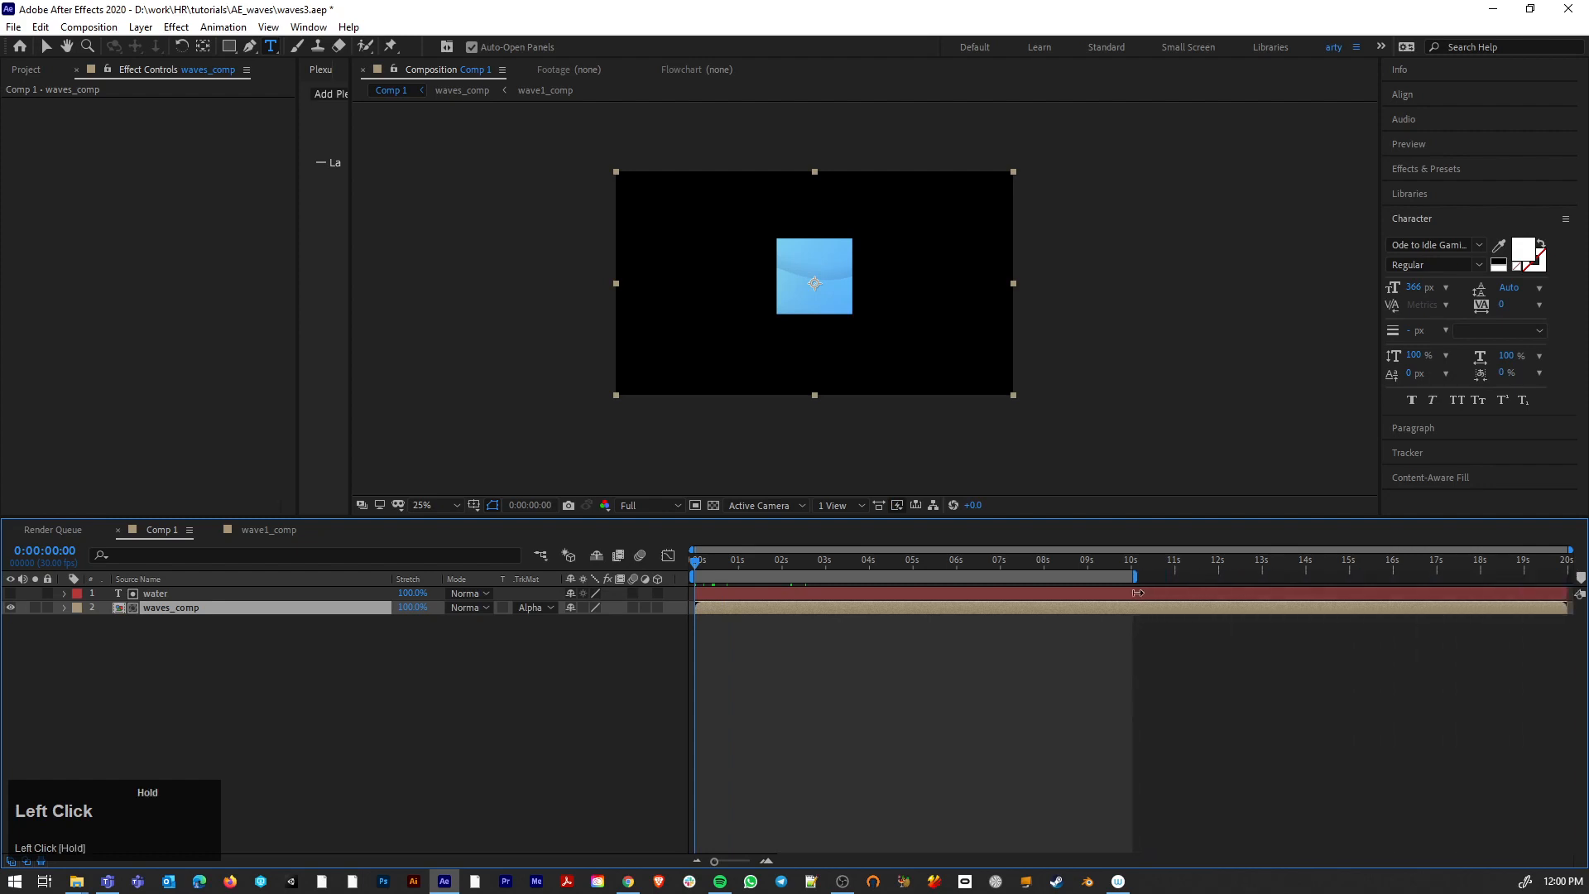
Step: Preview the wave-filled WATER title animation in Comp 1, viewing it at 50% magnification
{"action": "key", "text": "space"}
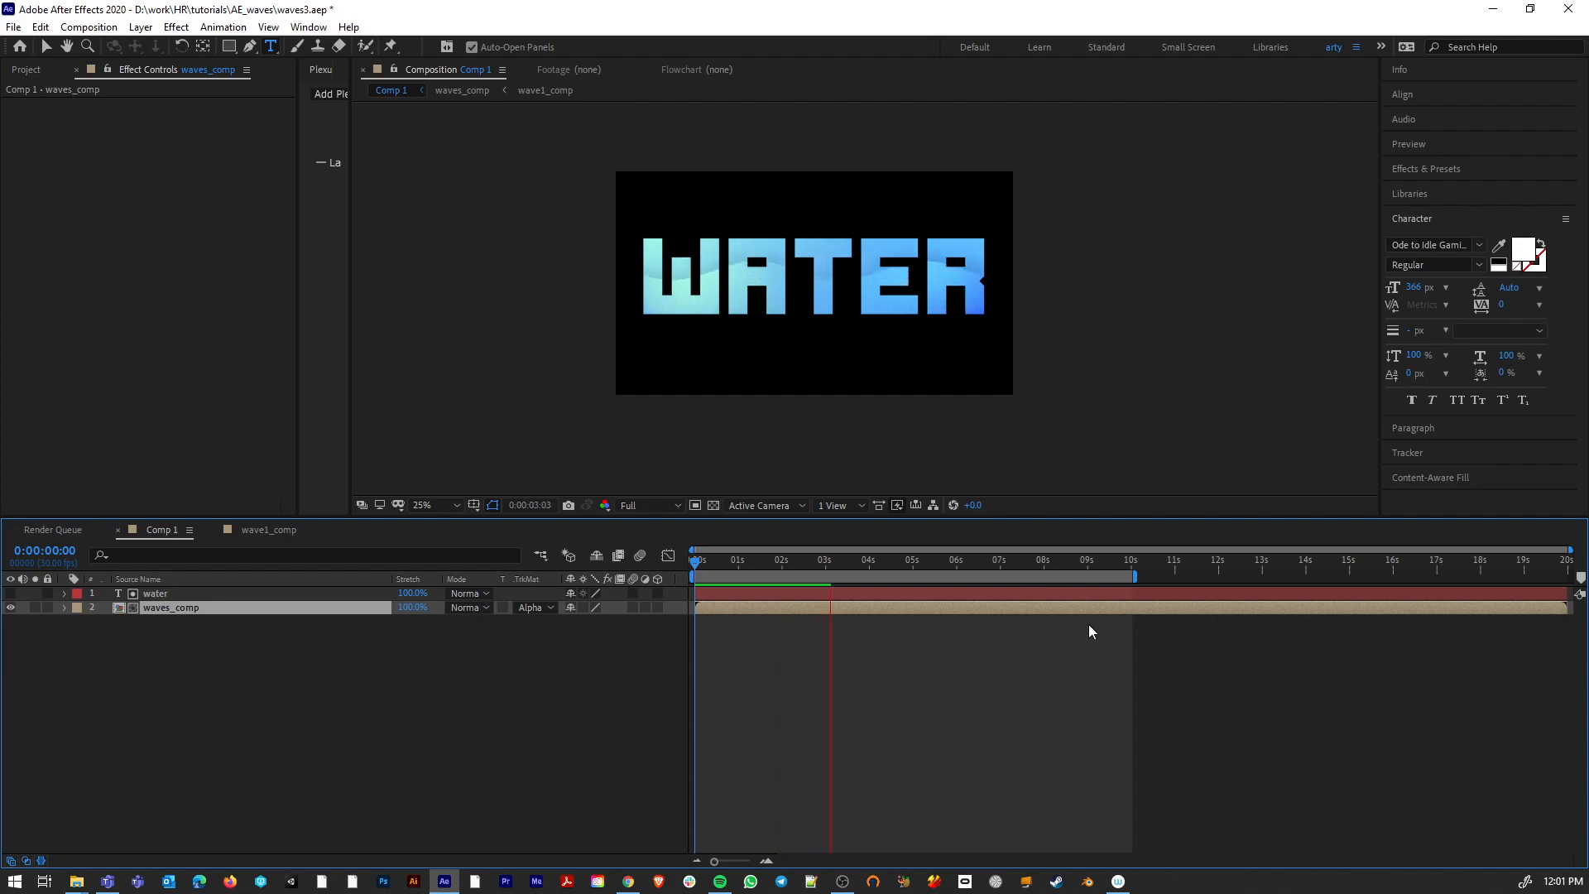
{"action": "key", "text": "space"}
{"action": "key", "text": "space"}
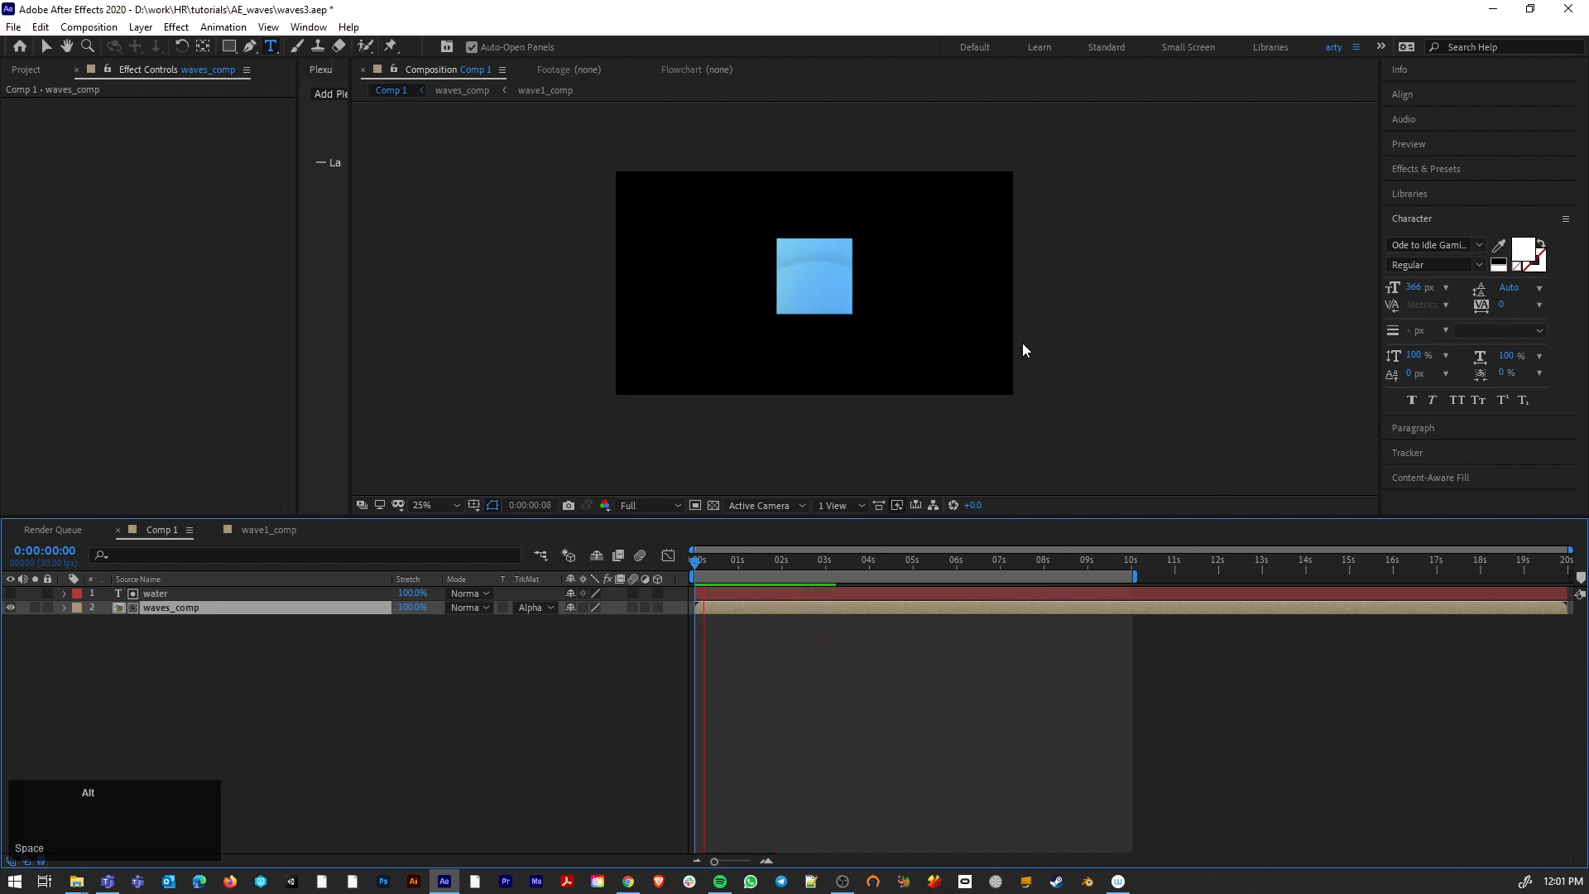
{"action": "scroll", "coordinate": [1023, 346], "scroll_direction": "up", "scroll_amount": 1}
{"action": "key", "text": "space"}
{"action": "left_click_drag", "start_coordinate": [839, 238], "coordinate": [1057, 335]}
{"action": "key", "text": "space"}
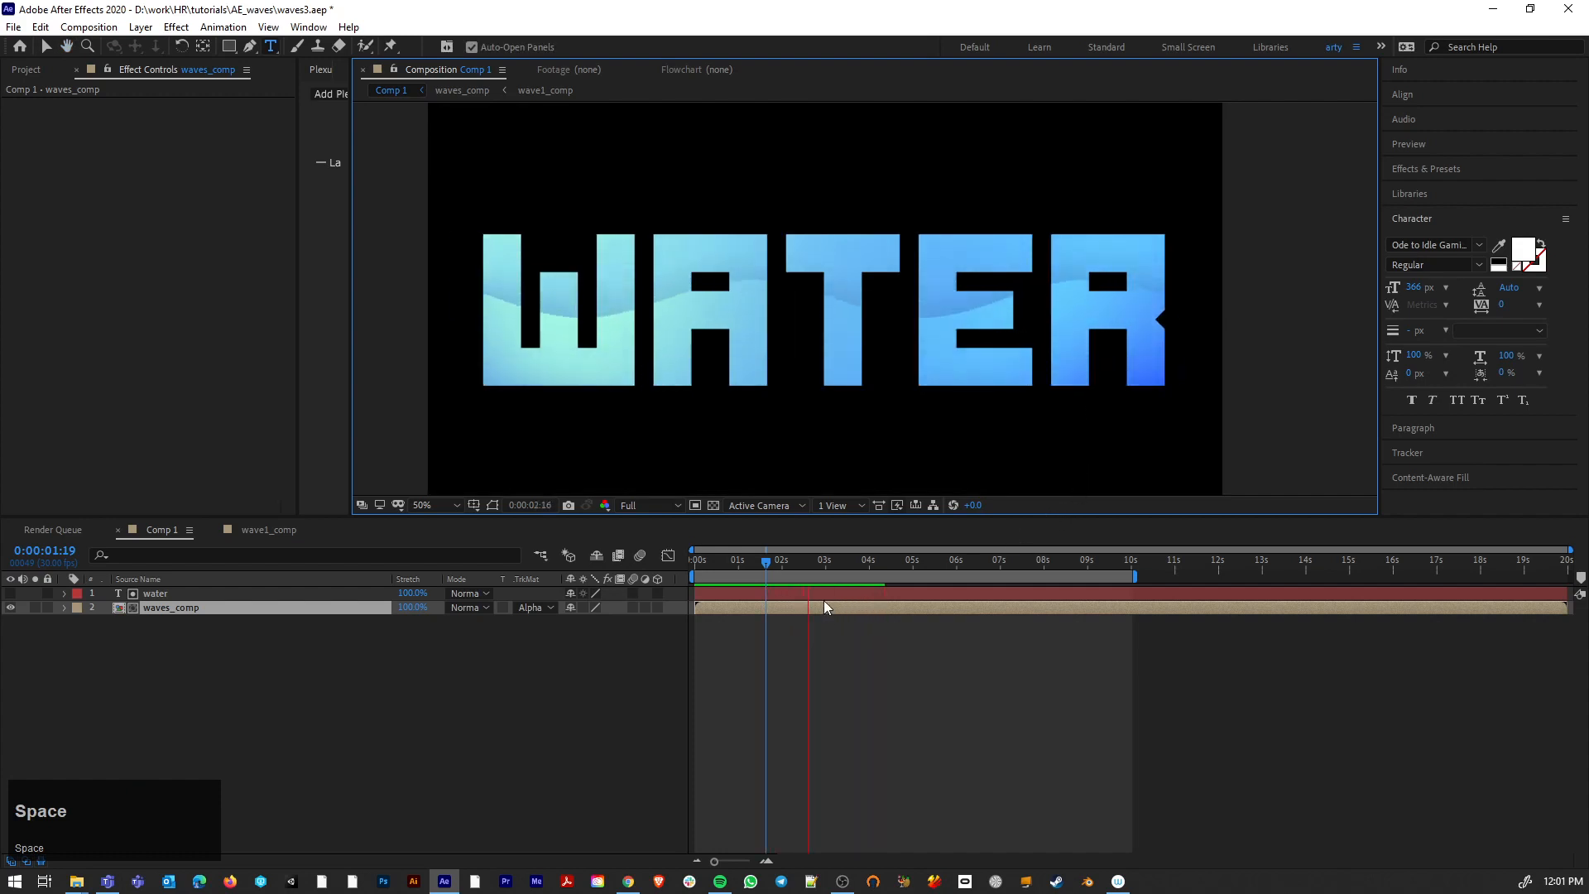
{"action": "key", "text": "space"}
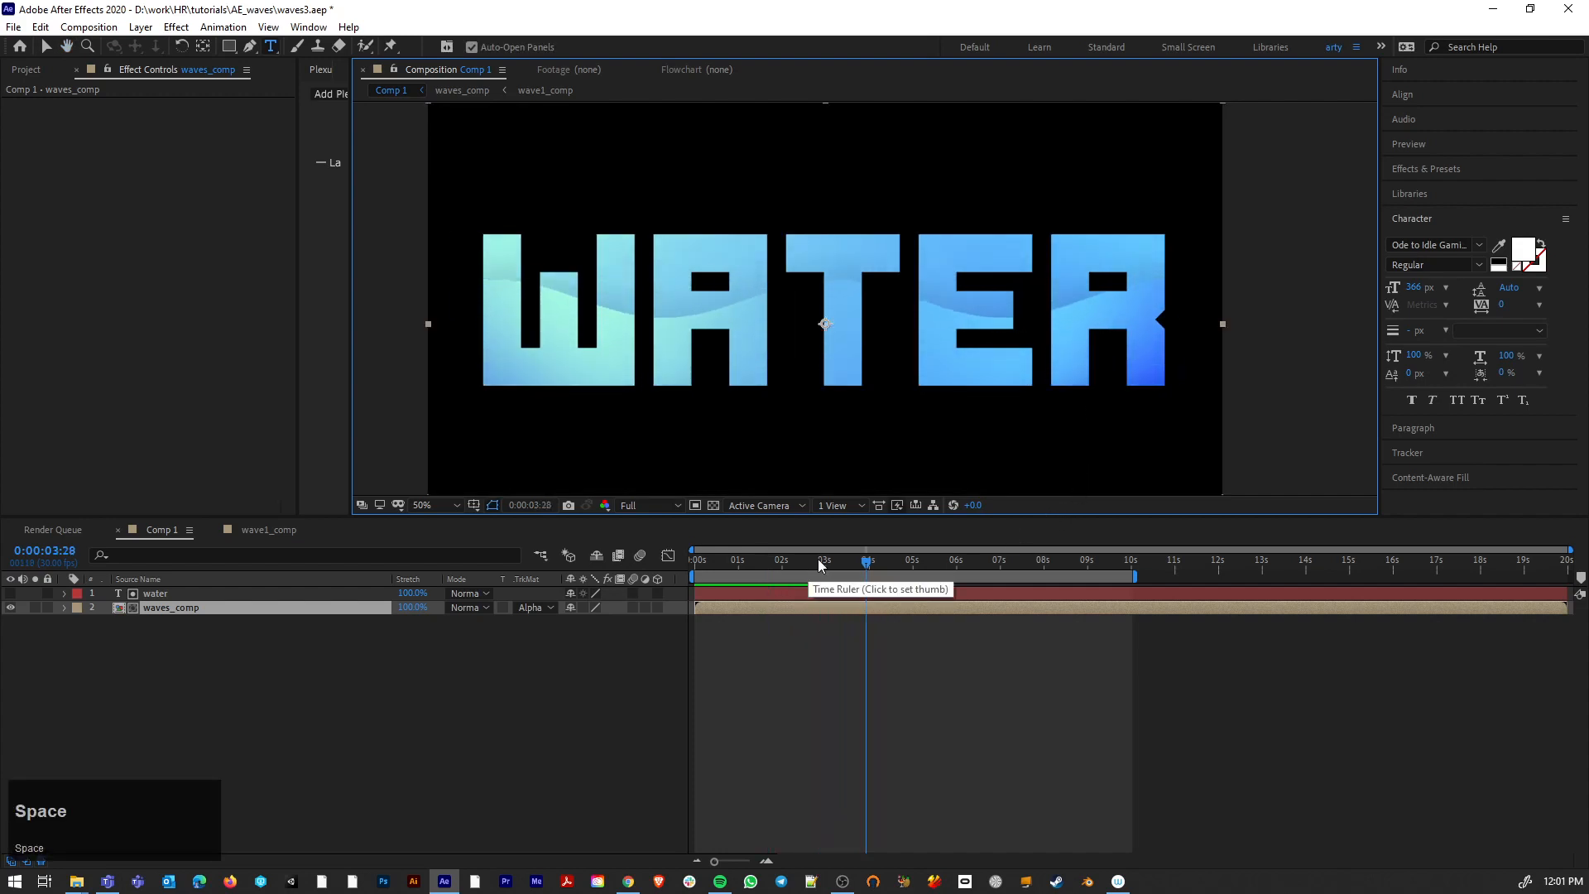
Step: Return to the start of the timeline and replay the WATER title to judge the wave movement
{"action": "left_click_drag", "start_coordinate": [865, 559], "coordinate": [695, 560]}
{"action": "key", "text": "space"}
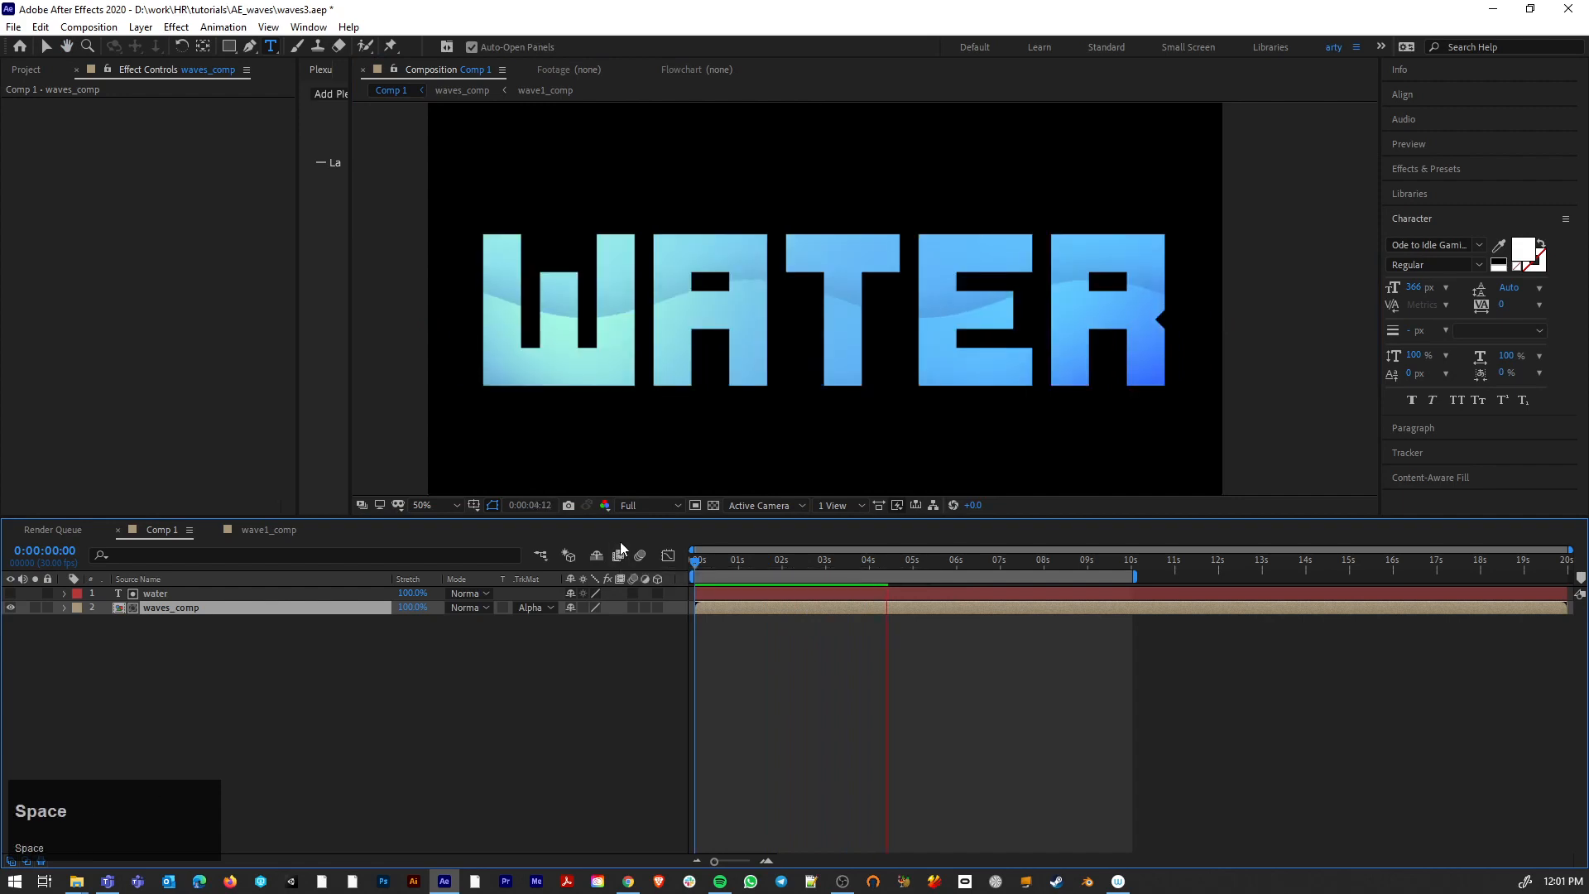
{"action": "key", "text": "space"}
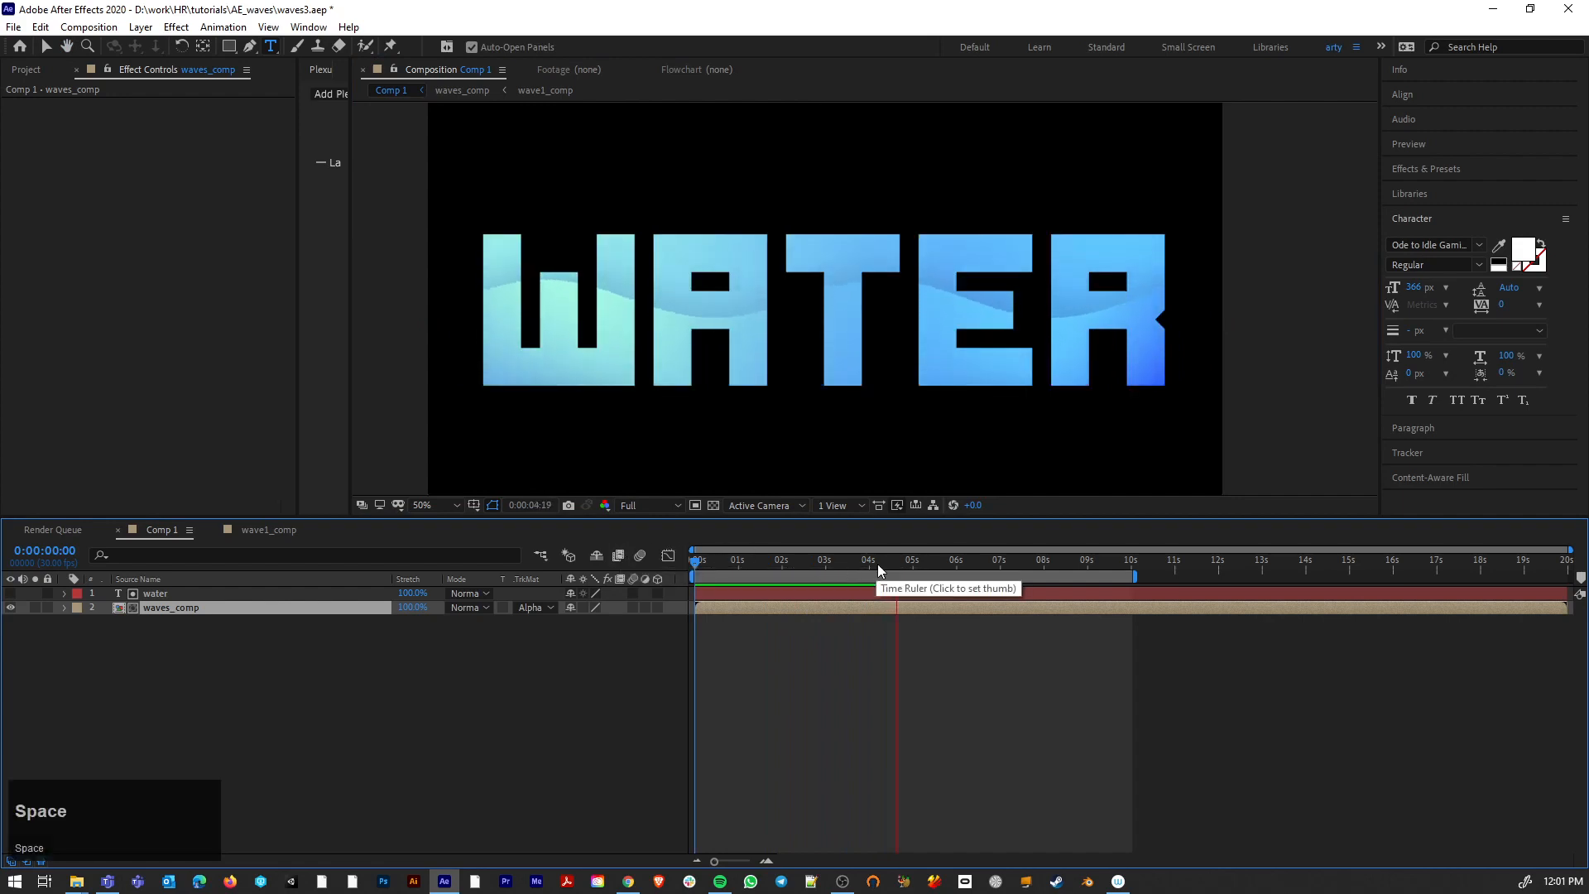
{"action": "key", "text": "space"}
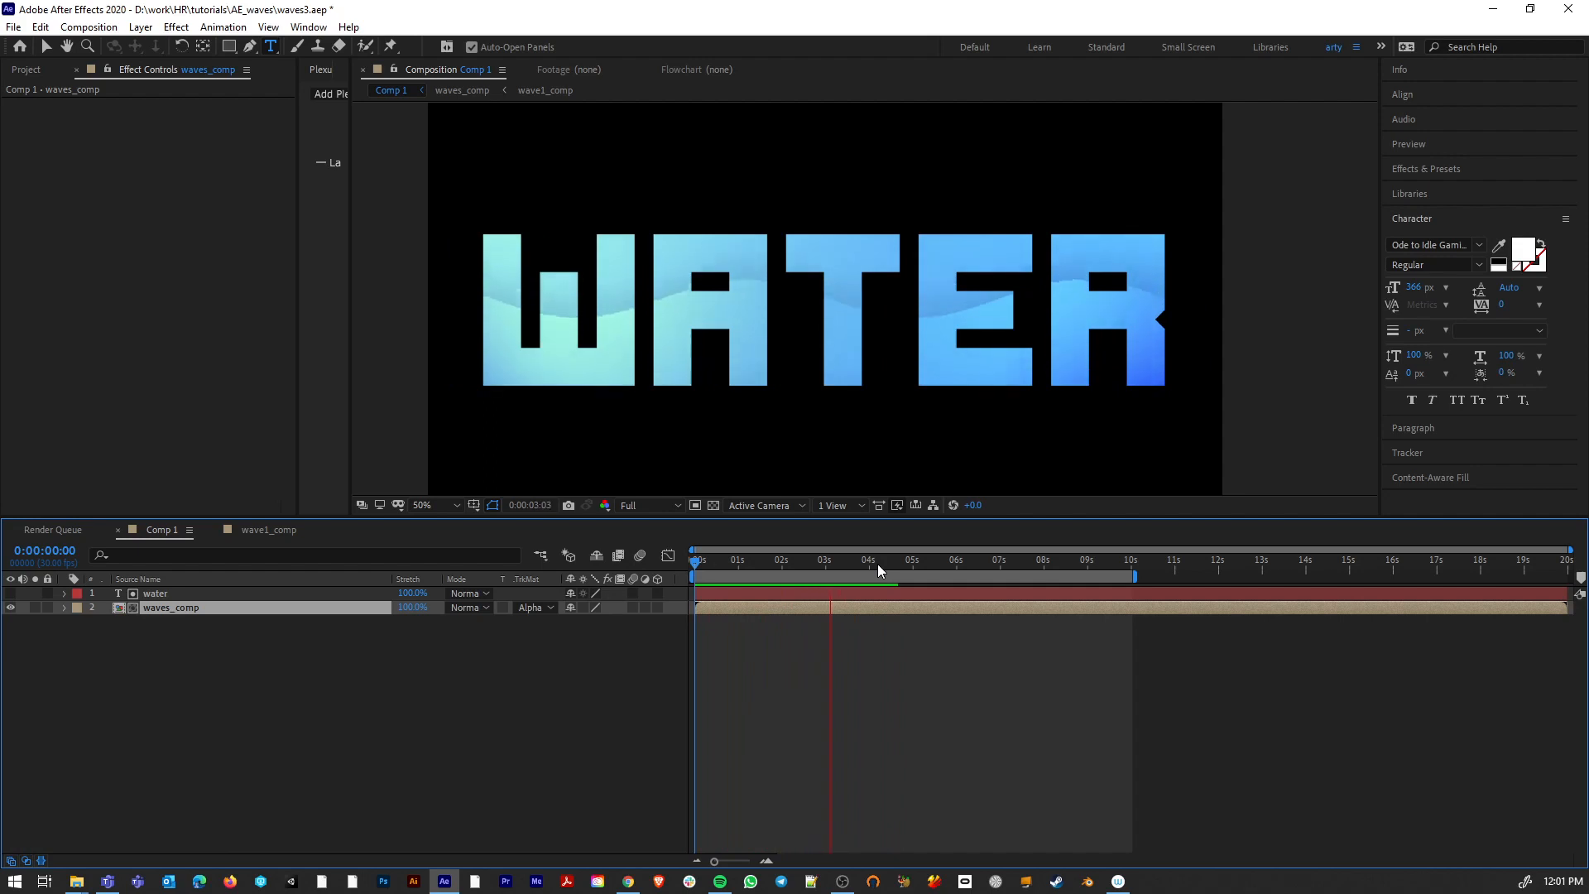
{"action": "key", "text": "space"}
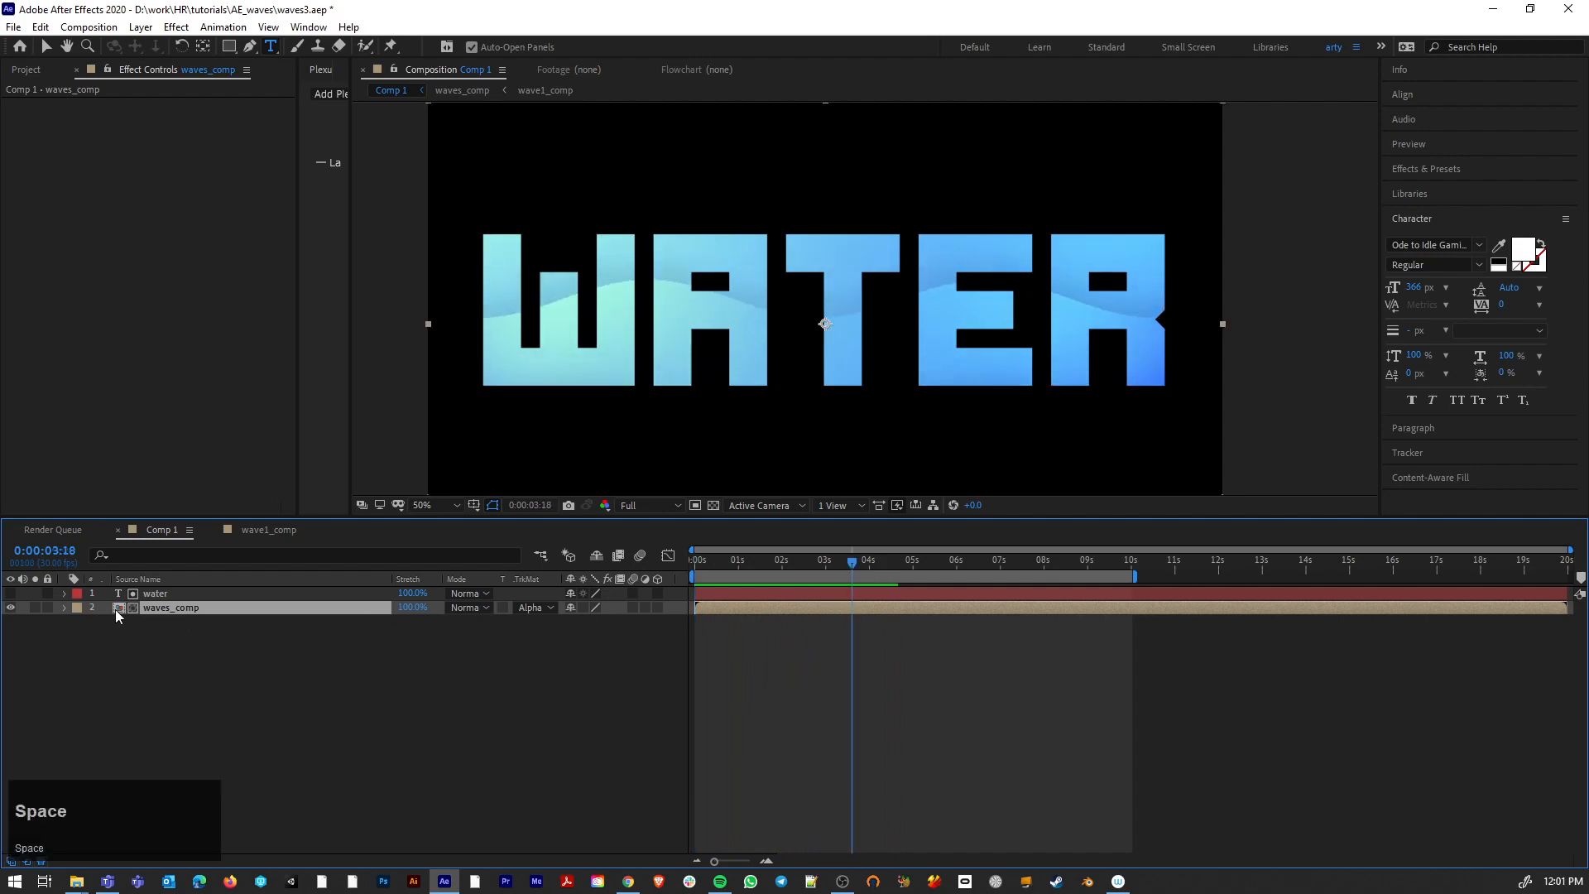
Step: Open waves_comp, check Shape Layer 2 by toggling its visibility, and set its Wave Warp Wave Speed to 1.1
{"action": "double_click", "coordinate": [117, 609]}
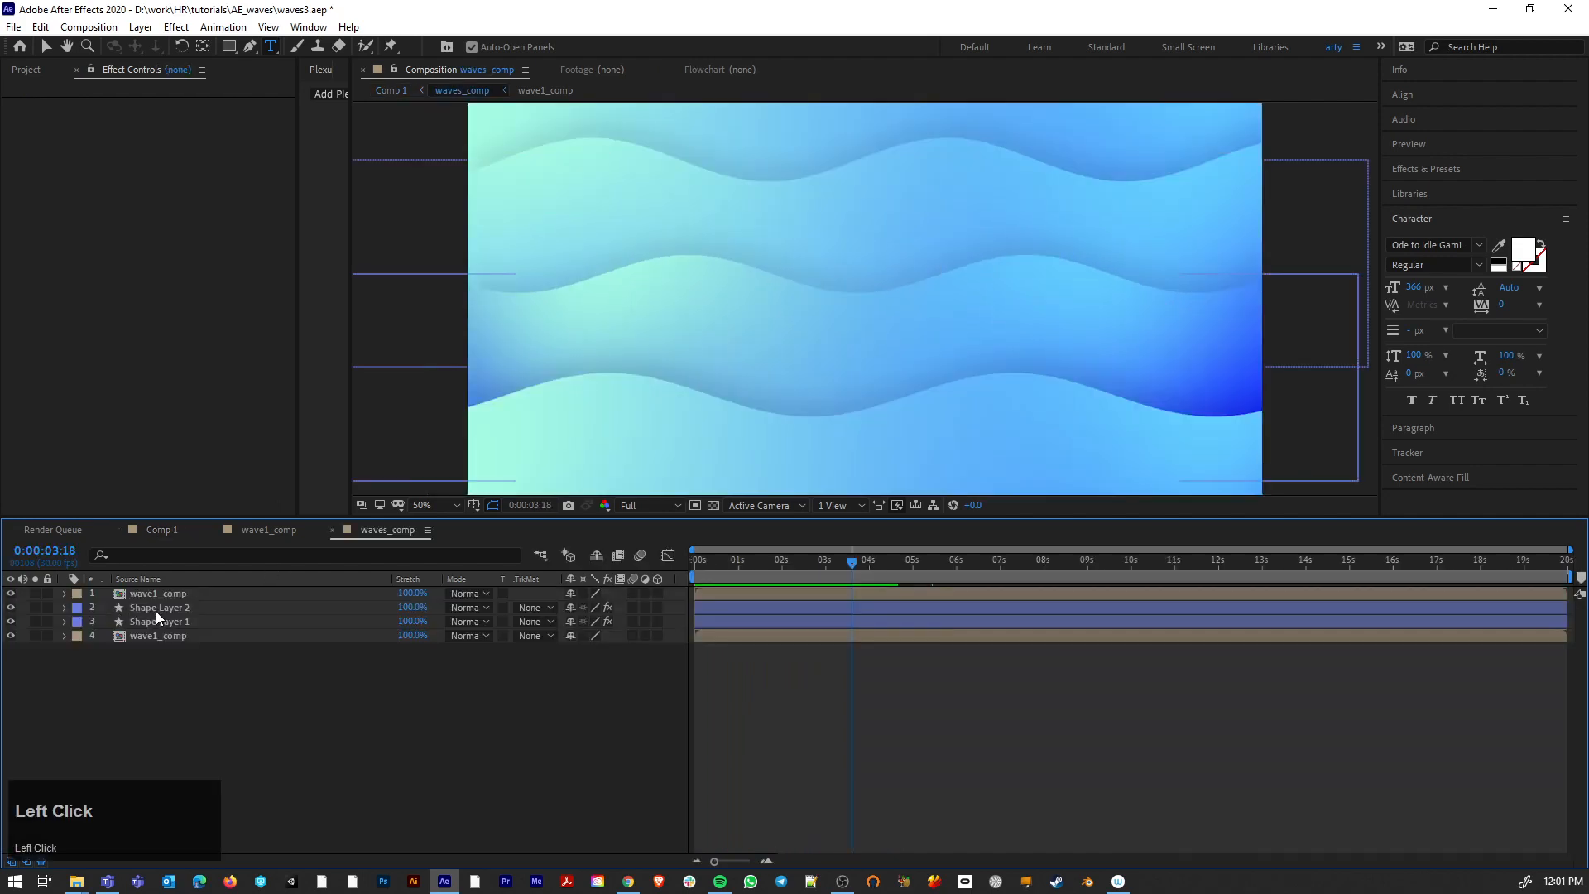
{"action": "left_click", "coordinate": [155, 609]}
{"action": "scroll", "coordinate": [748, 185], "scroll_direction": "down", "scroll_amount": 2, "text": "alt"}
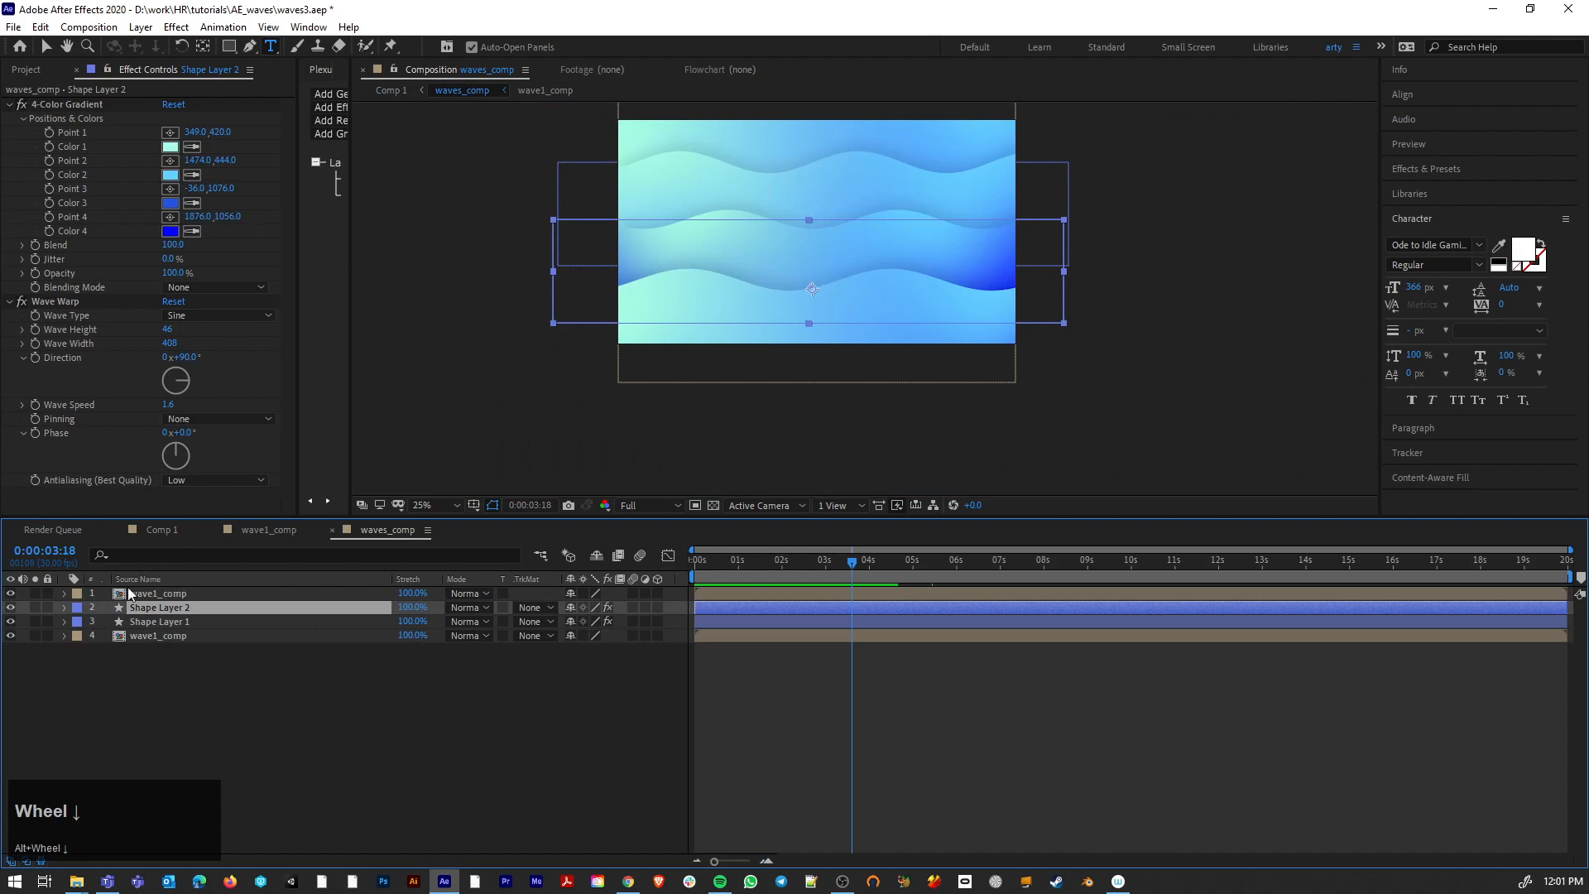
{"action": "left_click", "coordinate": [10, 607]}
{"action": "left_click", "coordinate": [11, 608]}
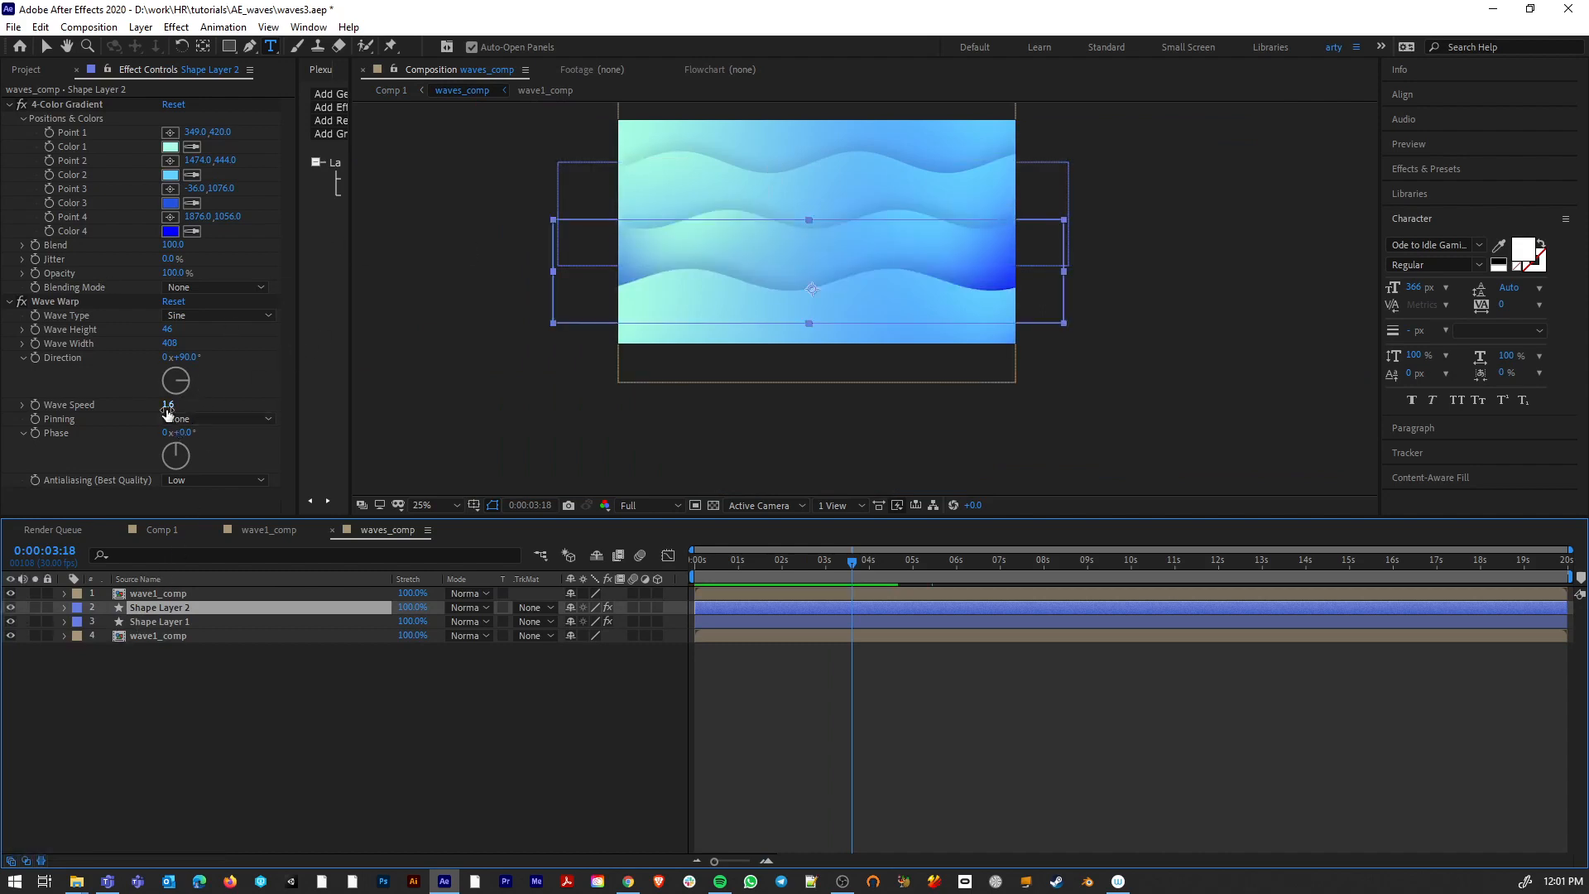
{"action": "left_click_drag", "start_coordinate": [167, 405], "coordinate": [130, 414]}
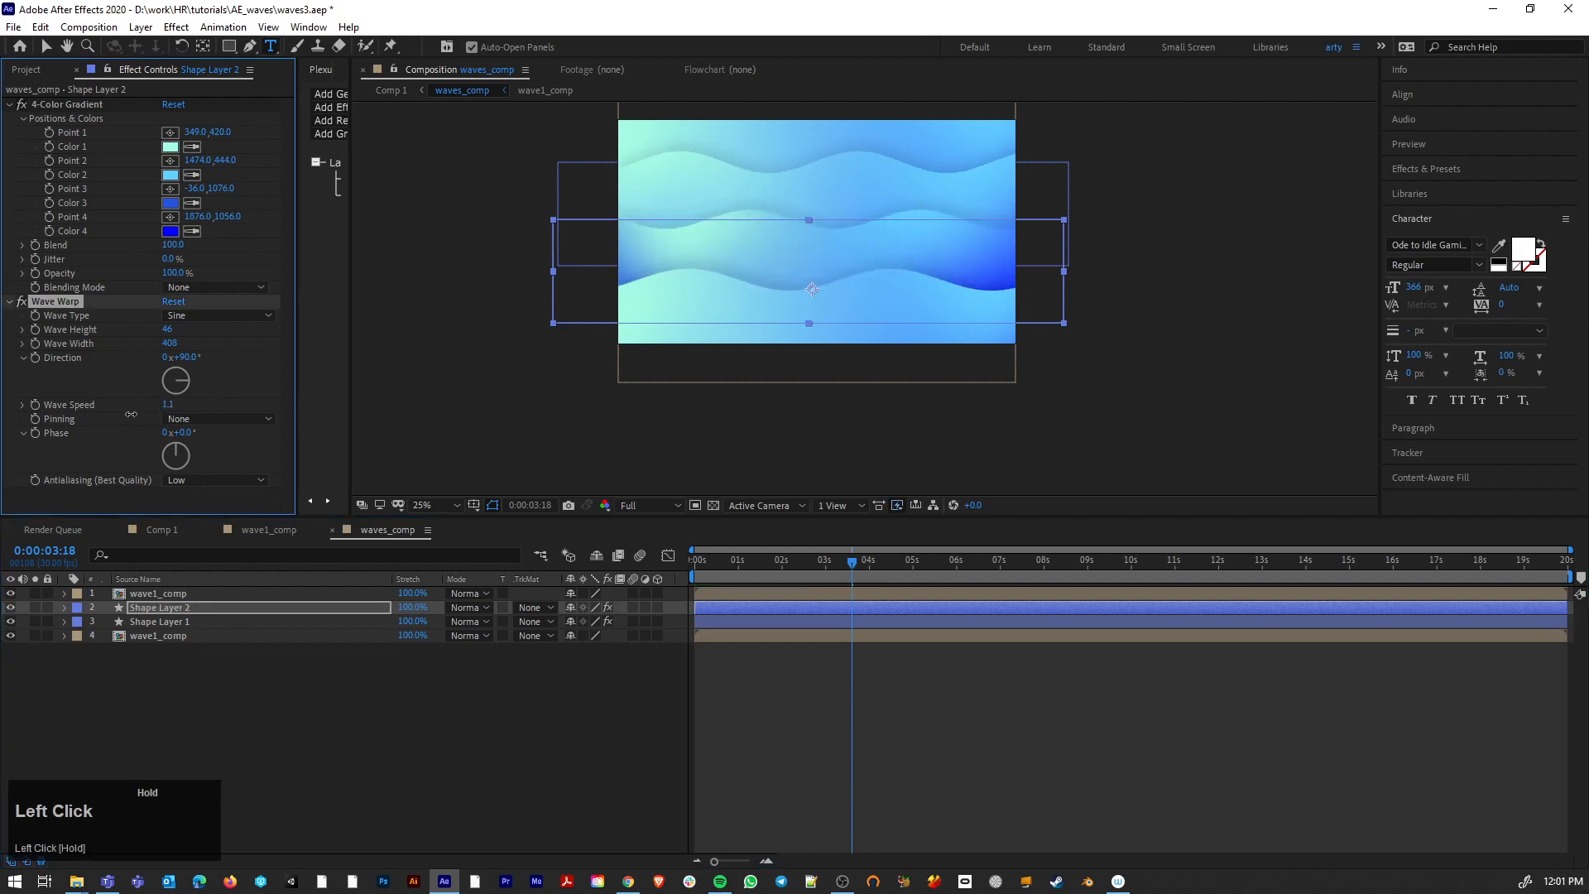
Step: Go back to Comp 1 and preview the title with the changed wave speed
{"action": "left_click", "coordinate": [261, 529]}
{"action": "left_click", "coordinate": [167, 531]}
{"action": "key", "text": "space"}
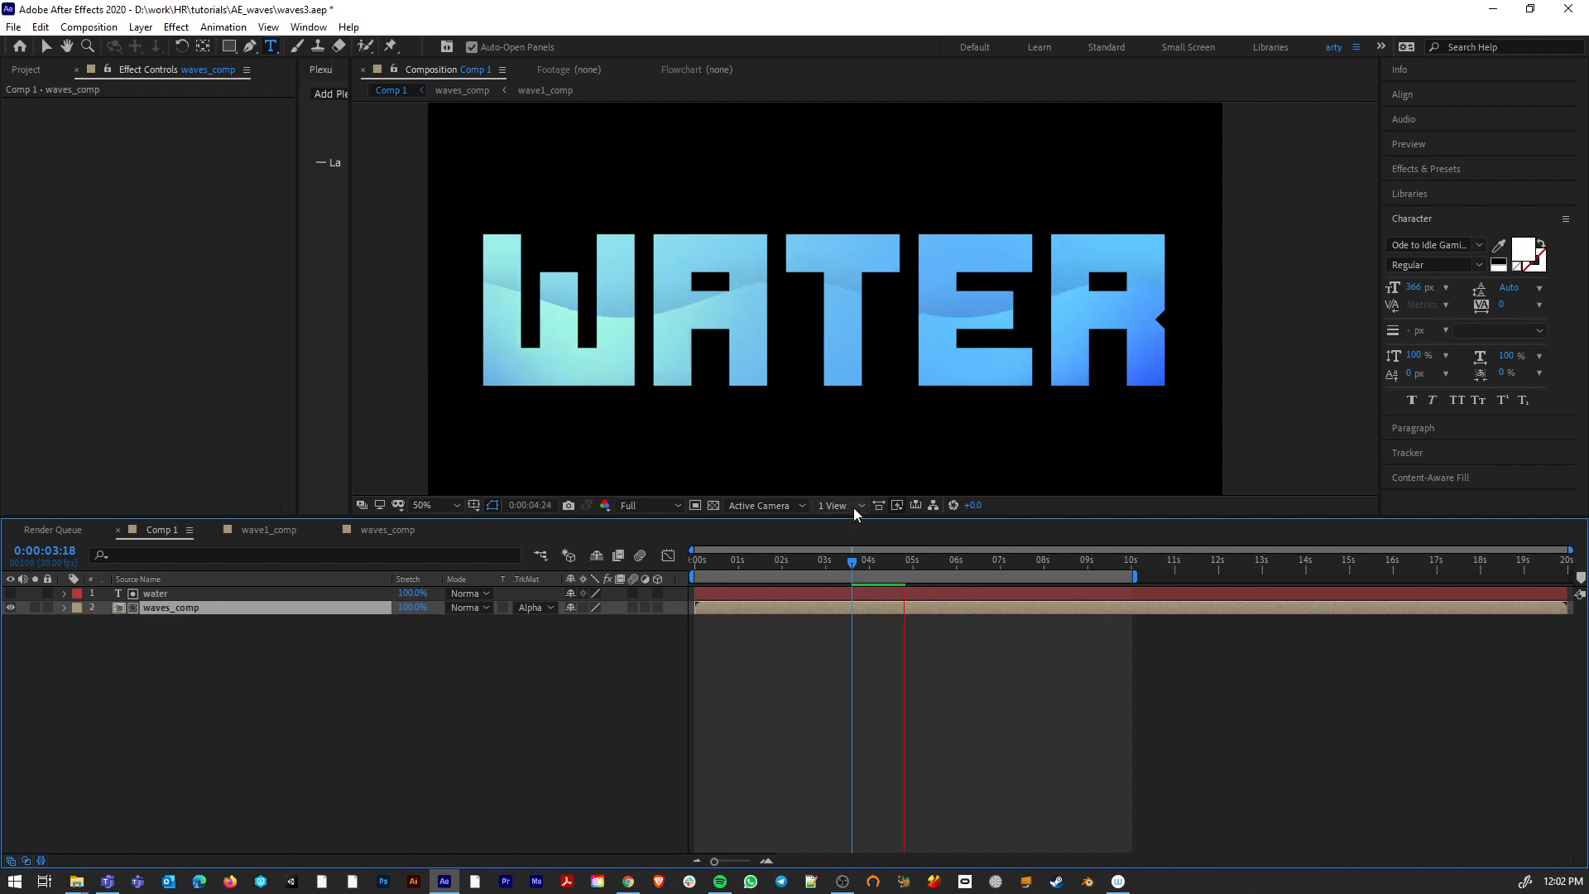
{"action": "key", "text": "space"}
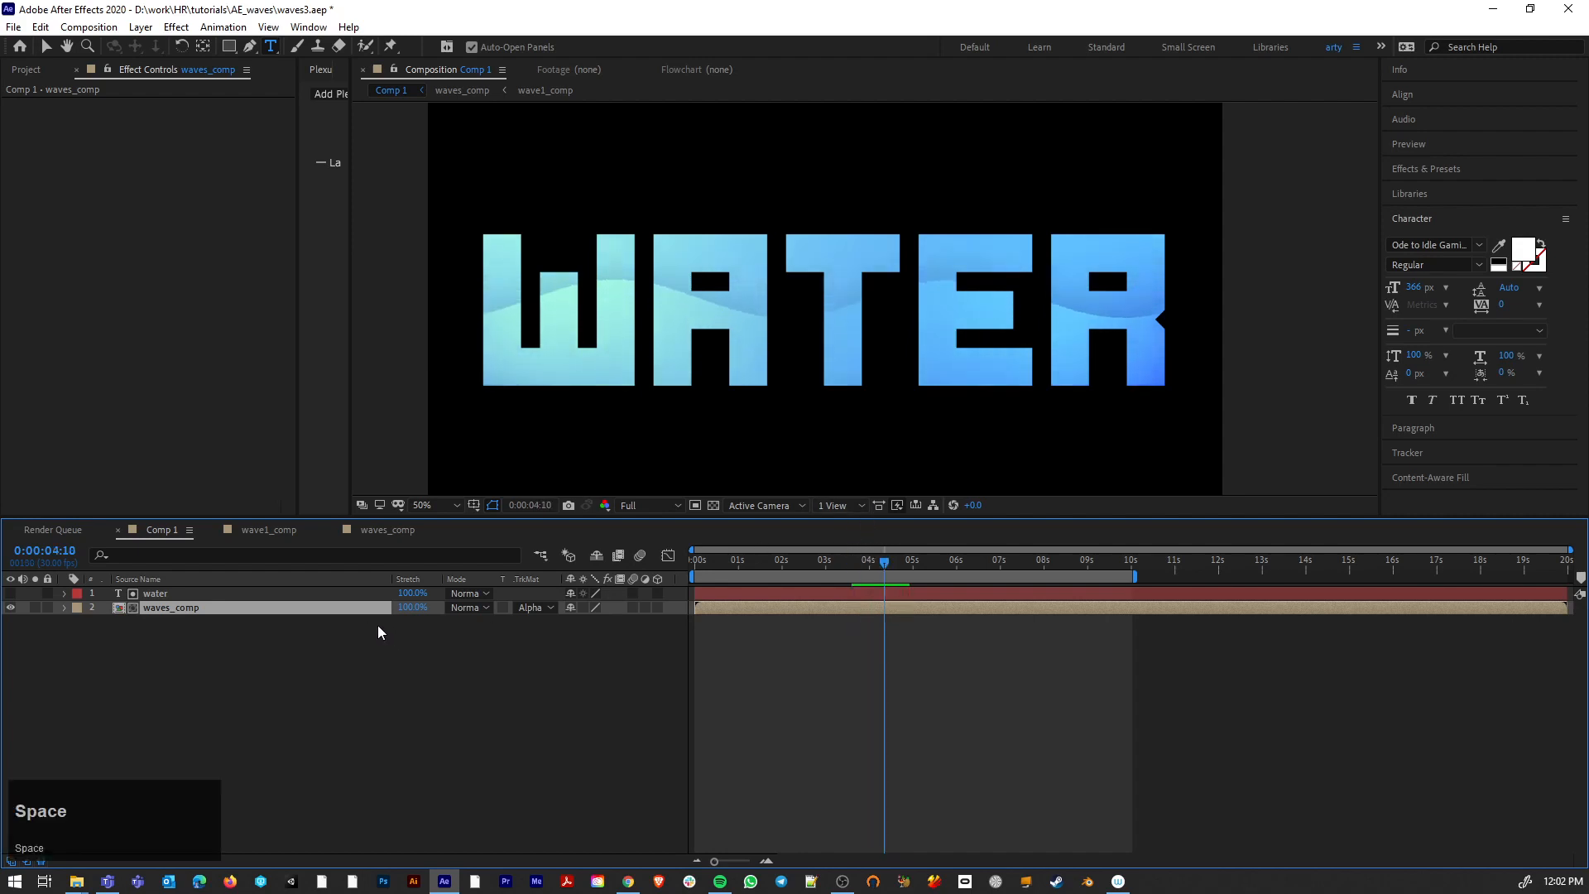
Step: Add a black solid to Comp 1 and place it beneath waves_comp as the background, keeping it visible
{"action": "left_click", "coordinate": [241, 657]}
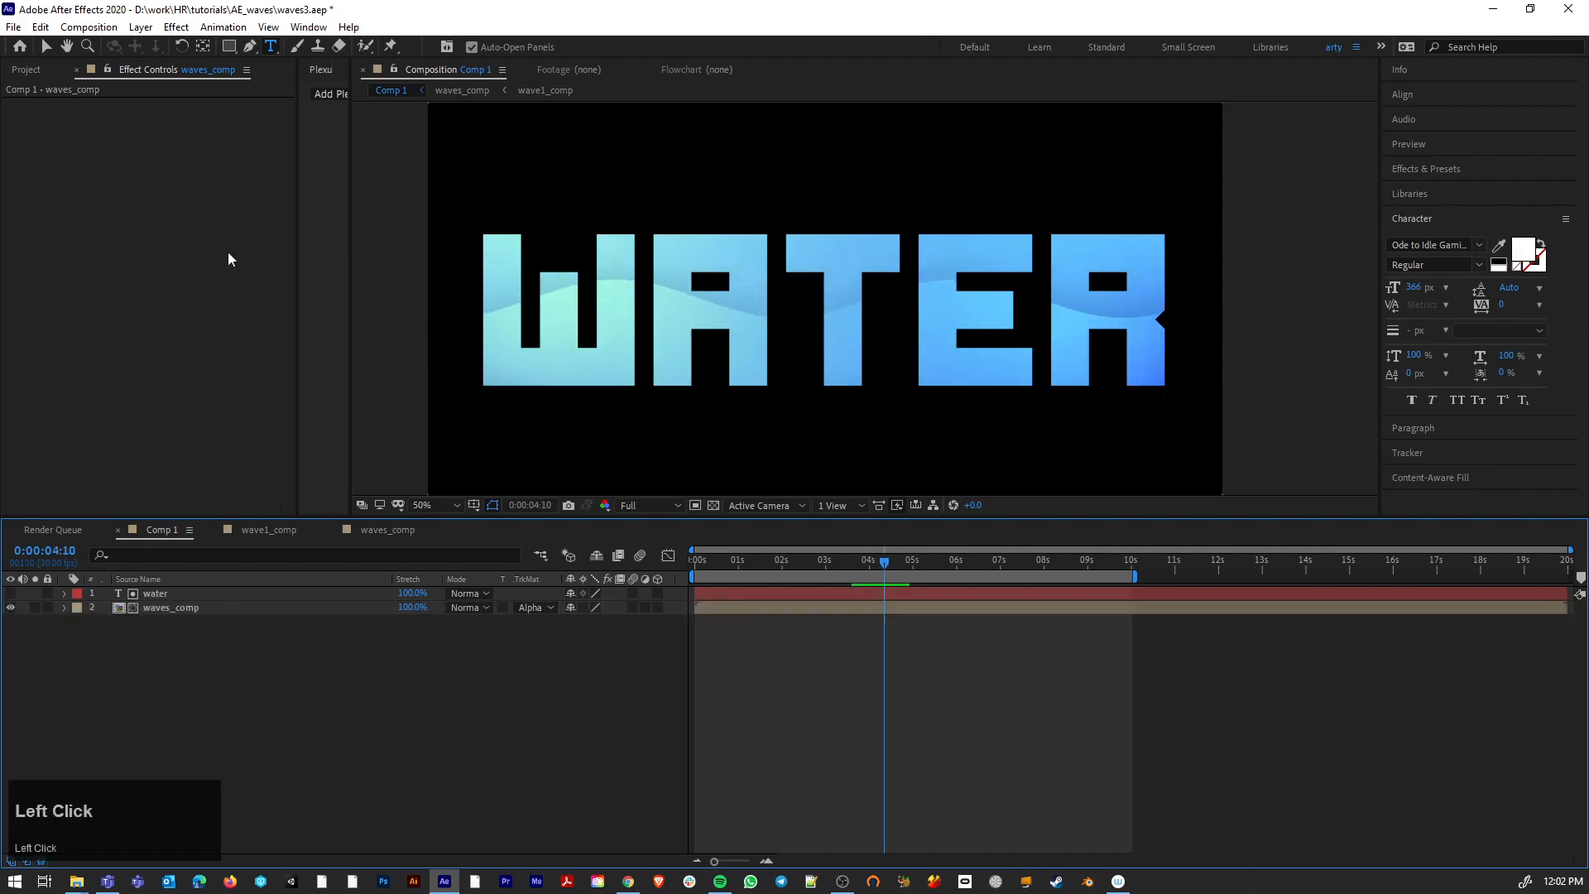
{"action": "left_click", "coordinate": [141, 27]}
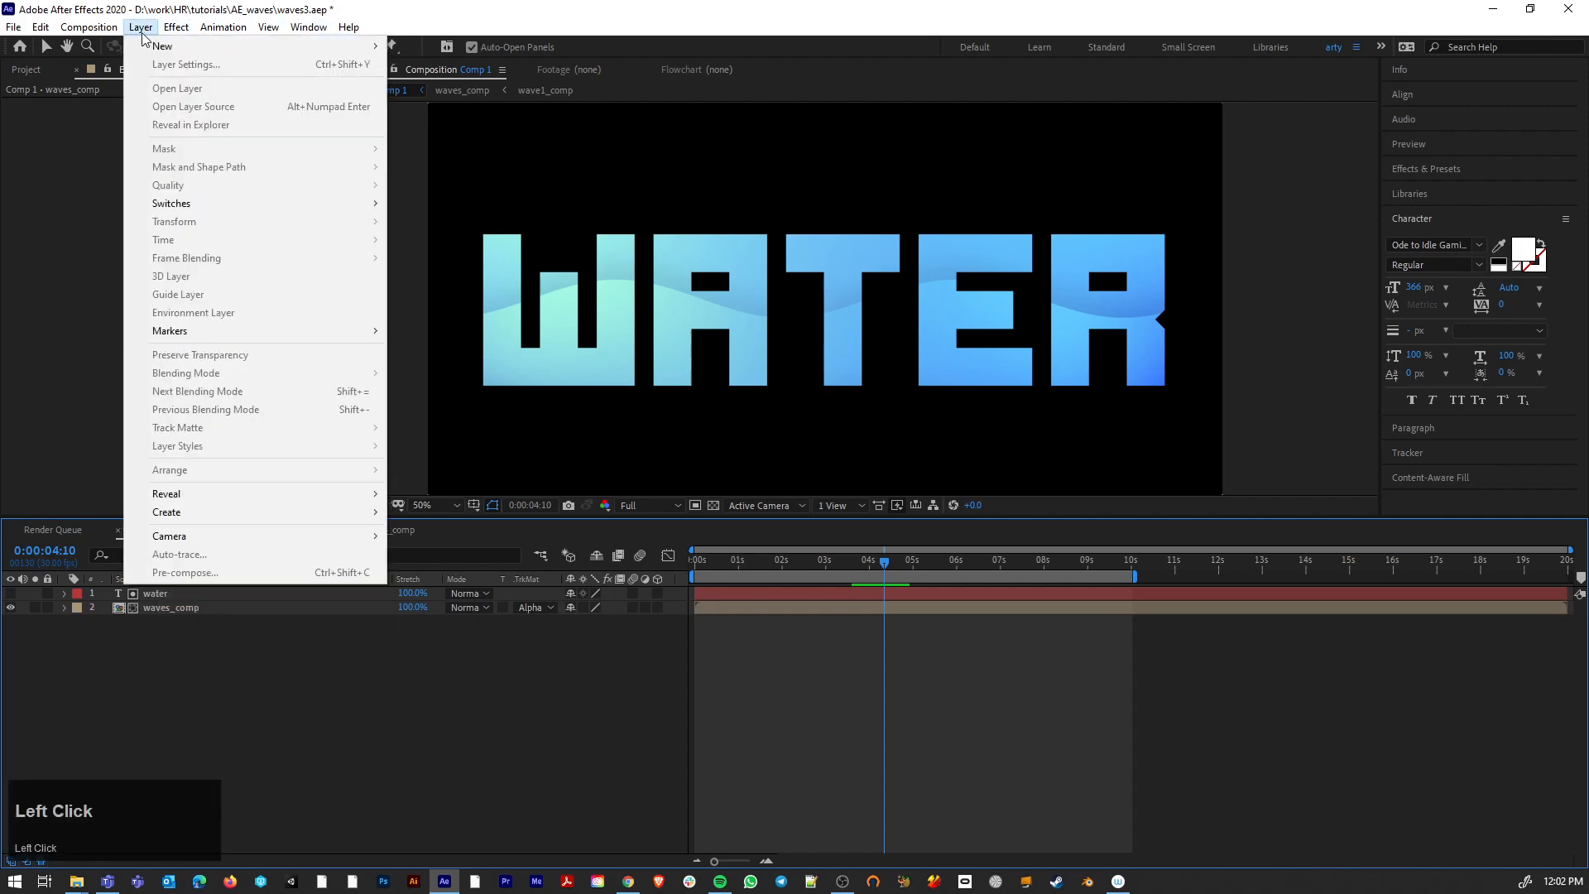
{"action": "mouse_move", "coordinate": [165, 45]}
{"action": "left_click", "coordinate": [464, 61]}
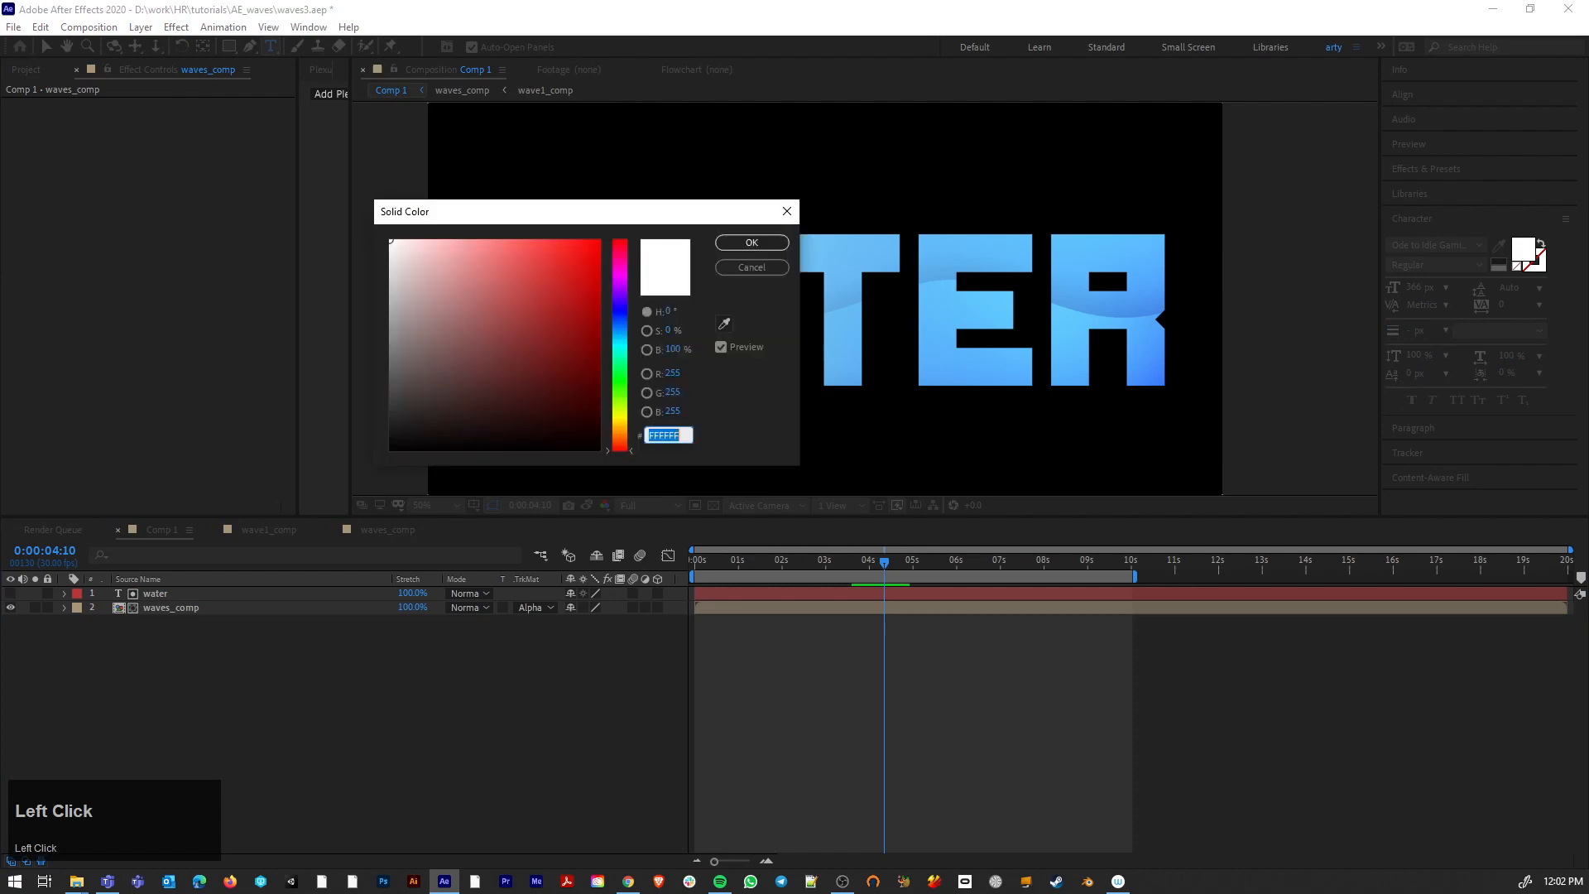
{"action": "left_click", "coordinate": [752, 242]}
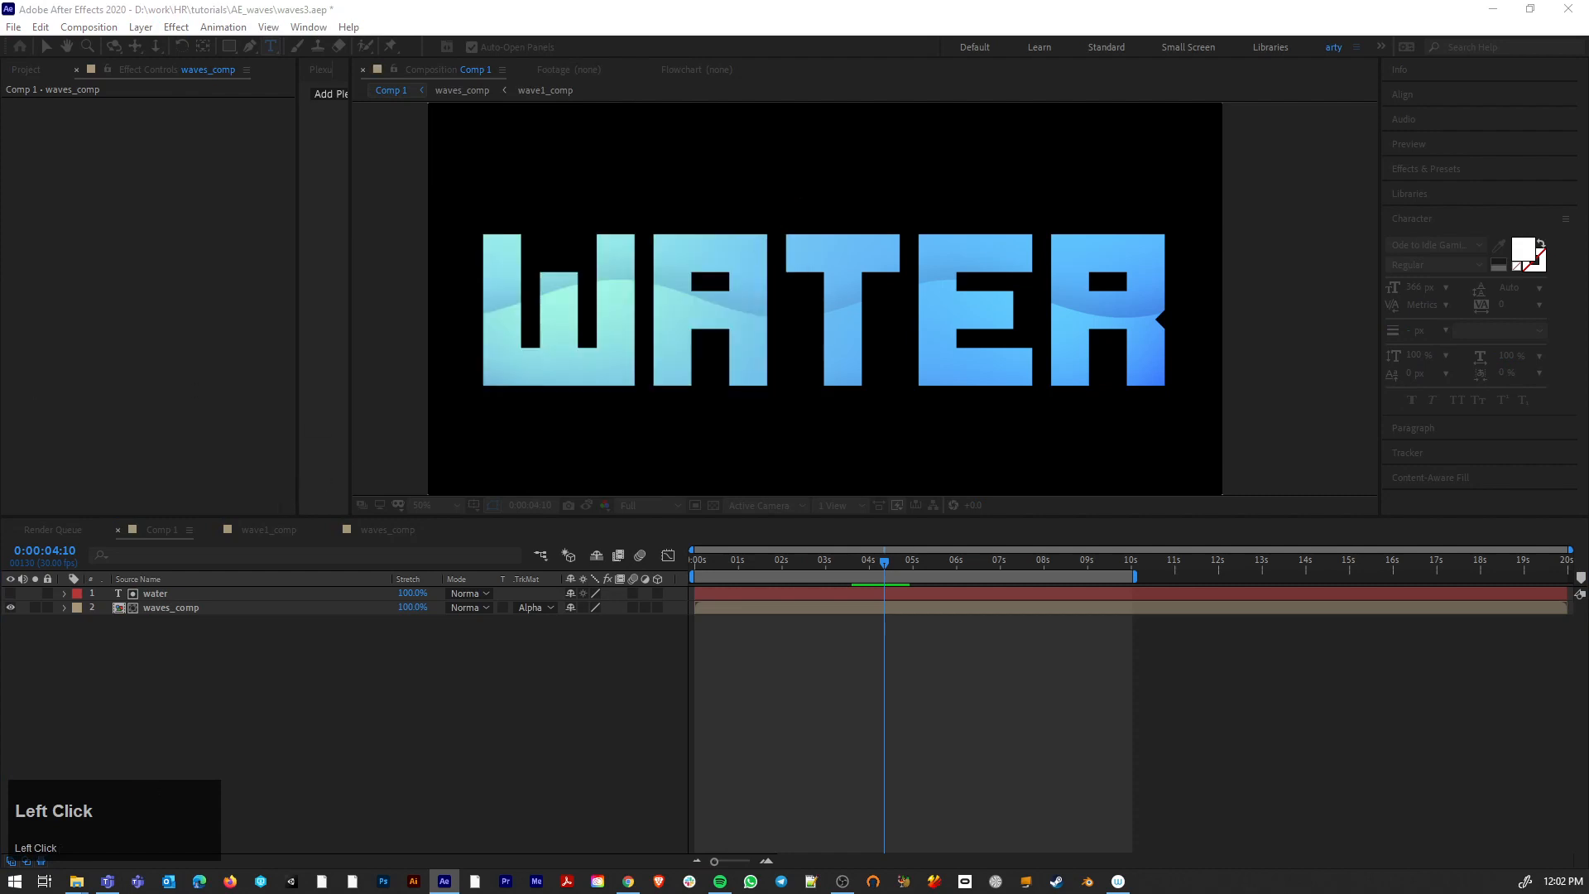
{"action": "left_click_drag", "start_coordinate": [236, 593], "coordinate": [214, 633]}
{"action": "scroll", "coordinate": [804, 341], "scroll_direction": "down", "scroll_amount": 4}
{"action": "scroll", "coordinate": [804, 341], "scroll_direction": "up", "scroll_amount": 4}
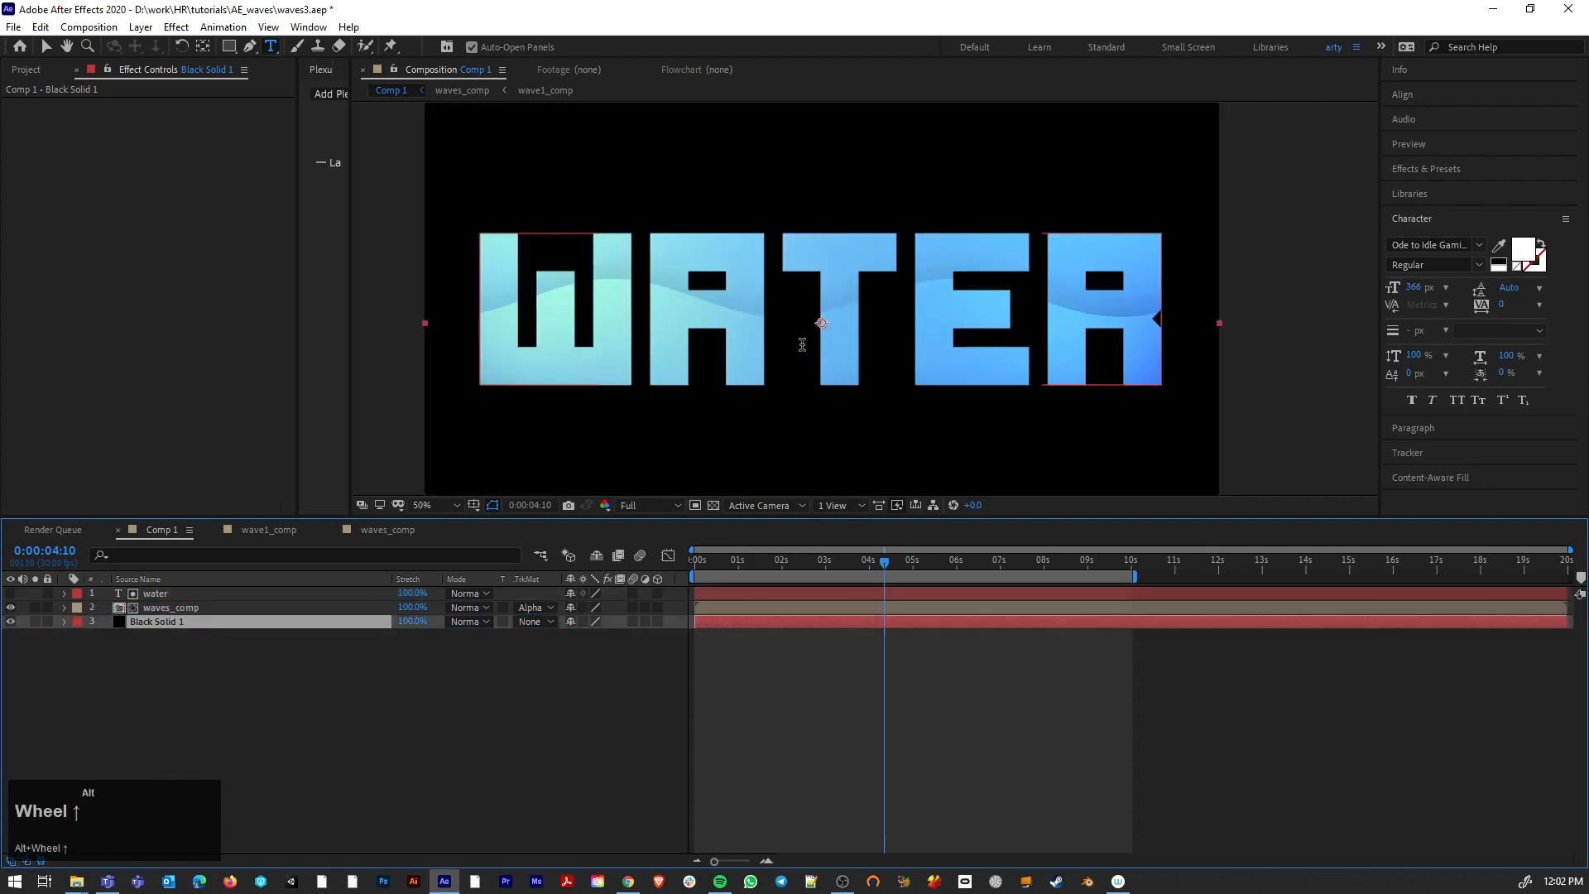
{"action": "left_click", "coordinate": [10, 621]}
{"action": "left_click", "coordinate": [9, 621]}
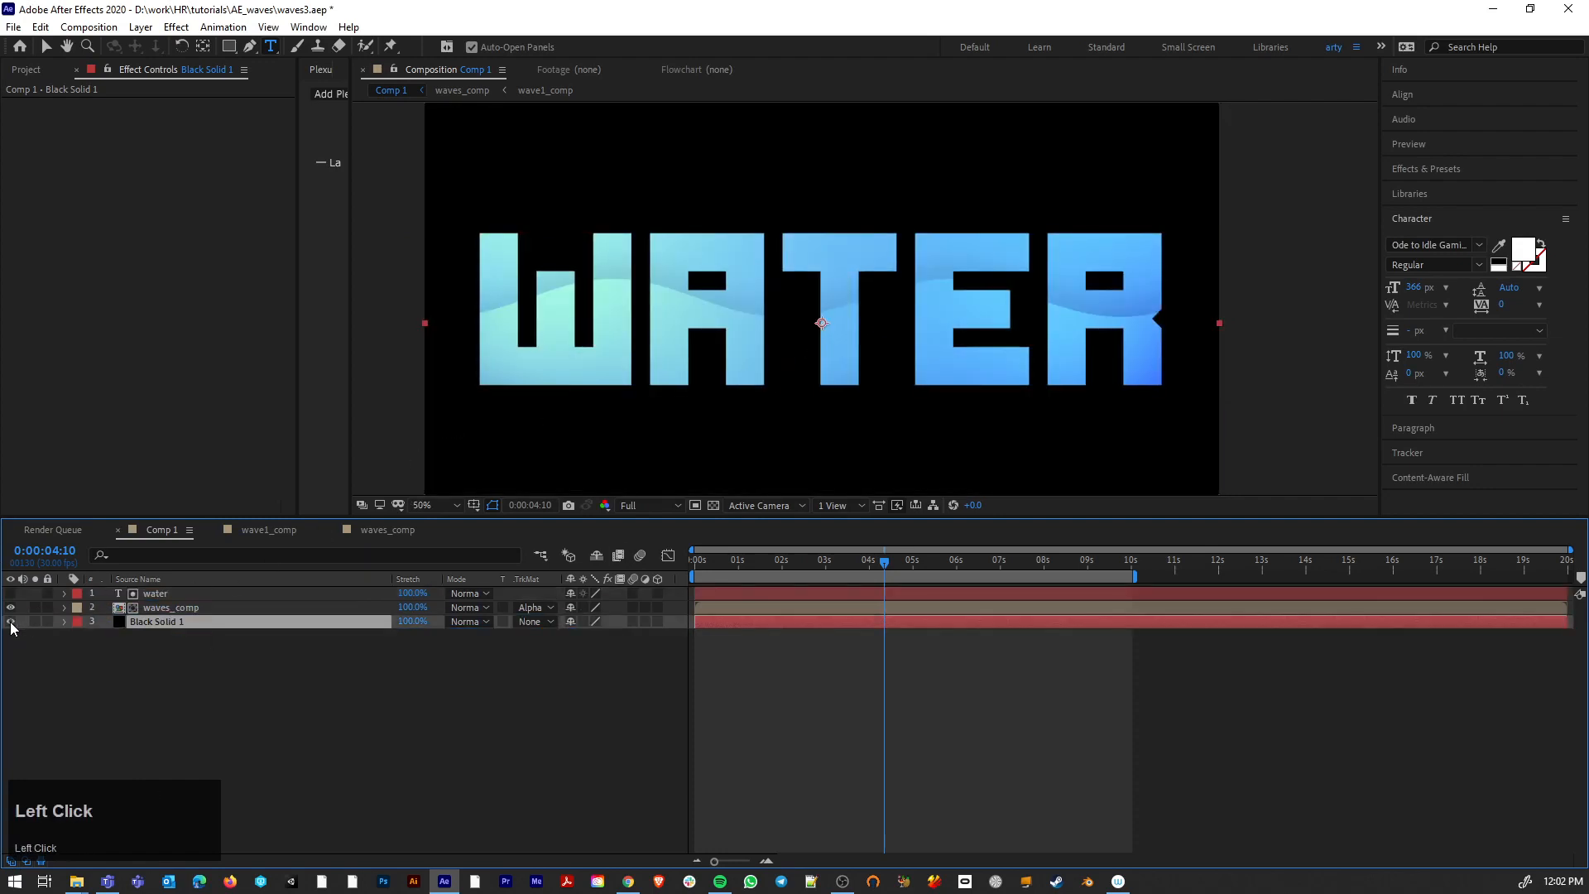
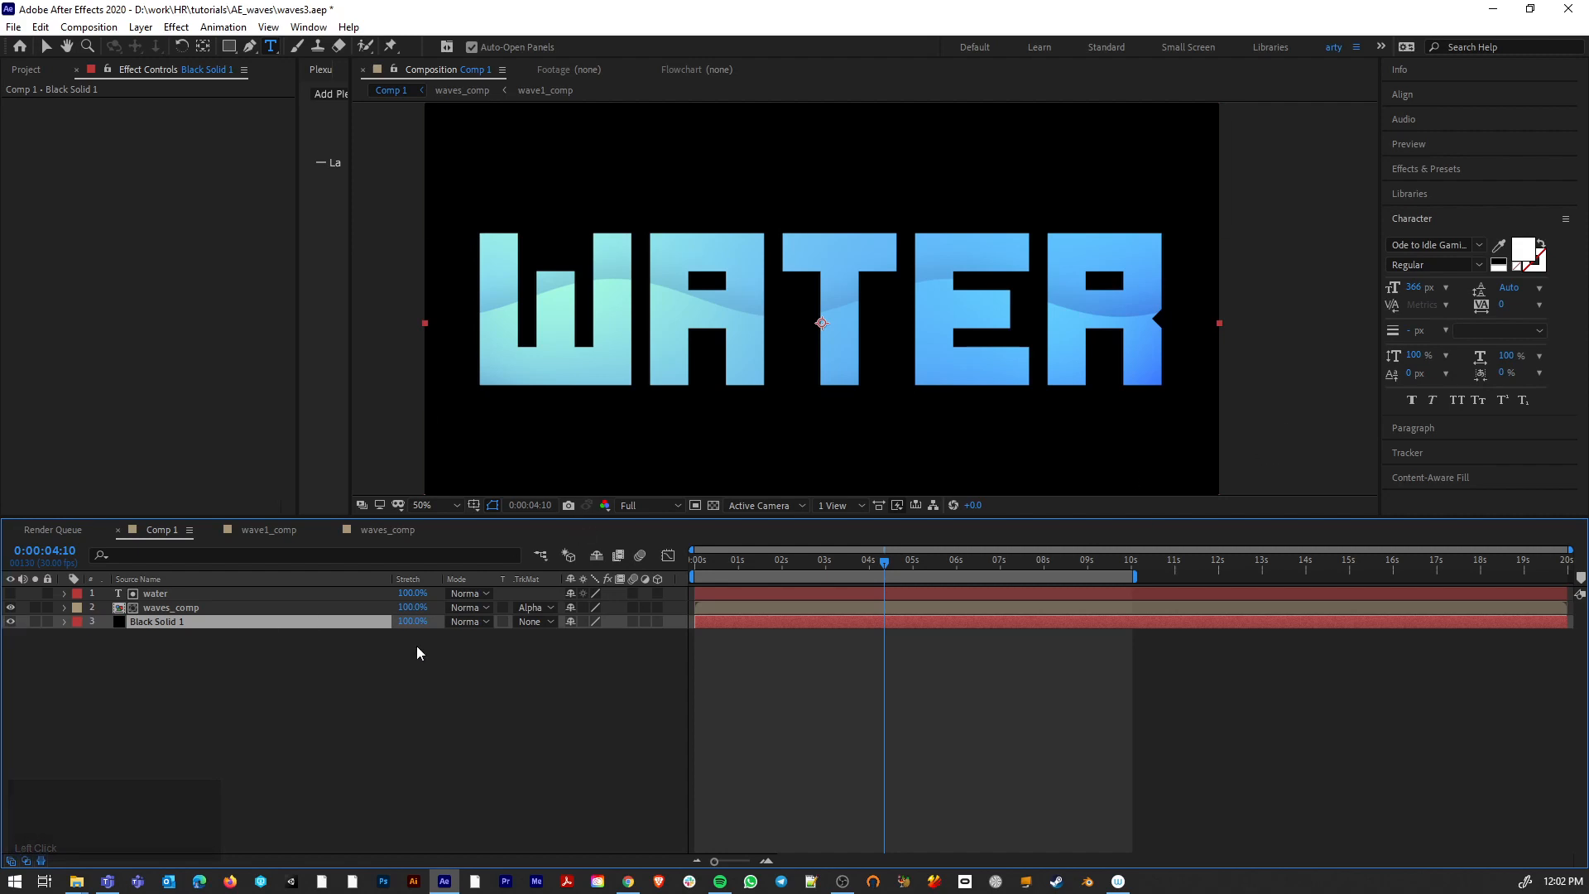
Step: Find the gradient effects with "grad" and apply Gradient Ramp to the black solid
{"action": "left_click", "coordinate": [1422, 176]}
{"action": "left_click_drag", "start_coordinate": [1441, 191], "coordinate": [1405, 196]}
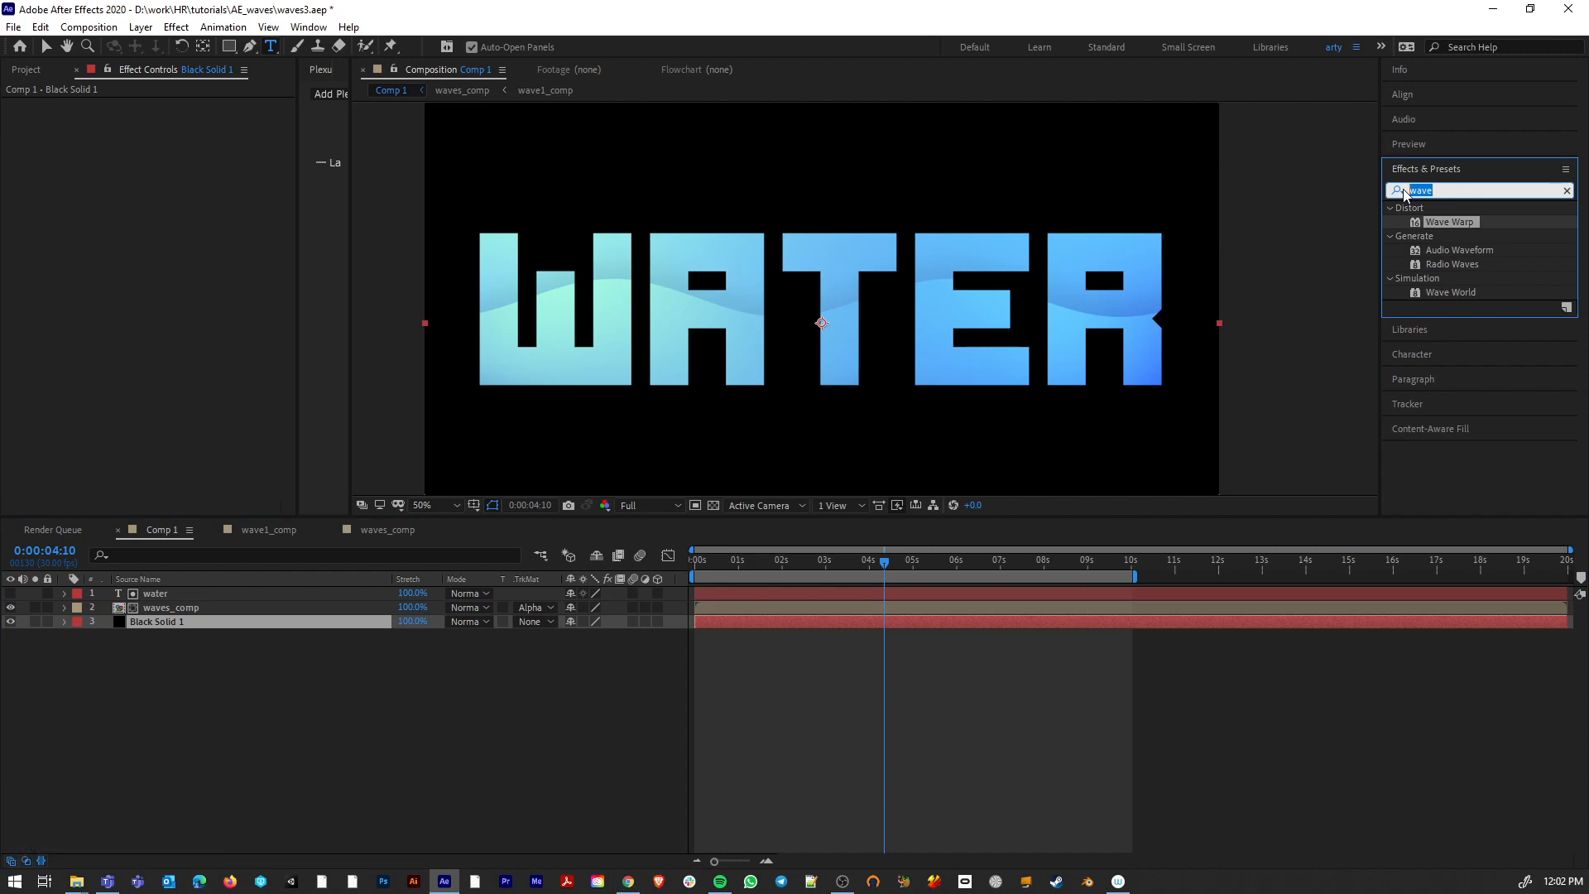
{"action": "type", "text": "grade"}
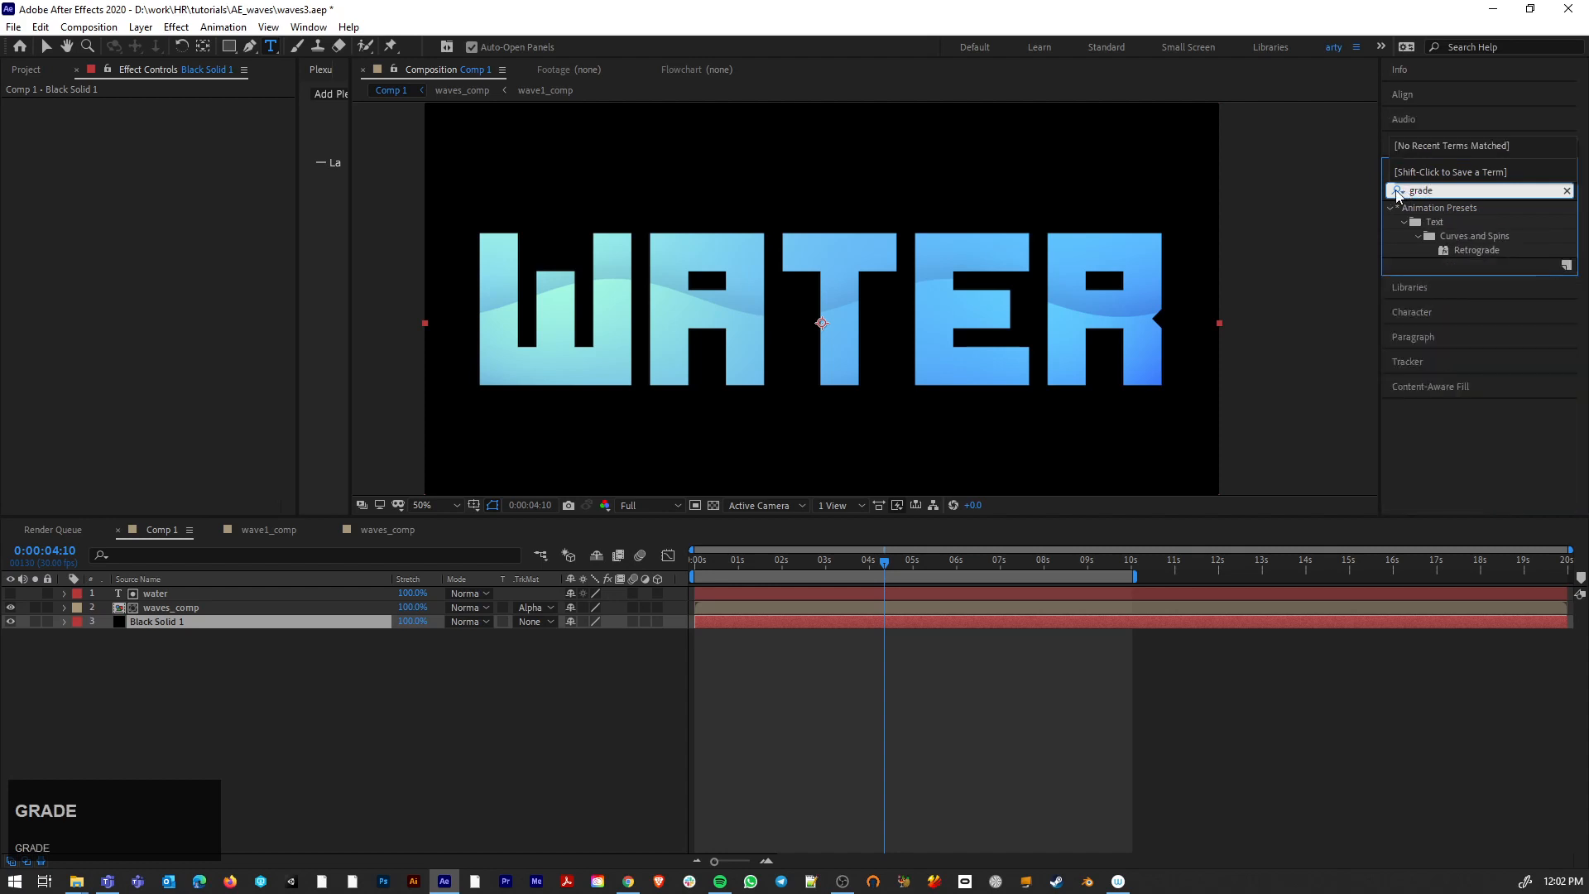
{"action": "left_click", "coordinate": [1443, 186]}
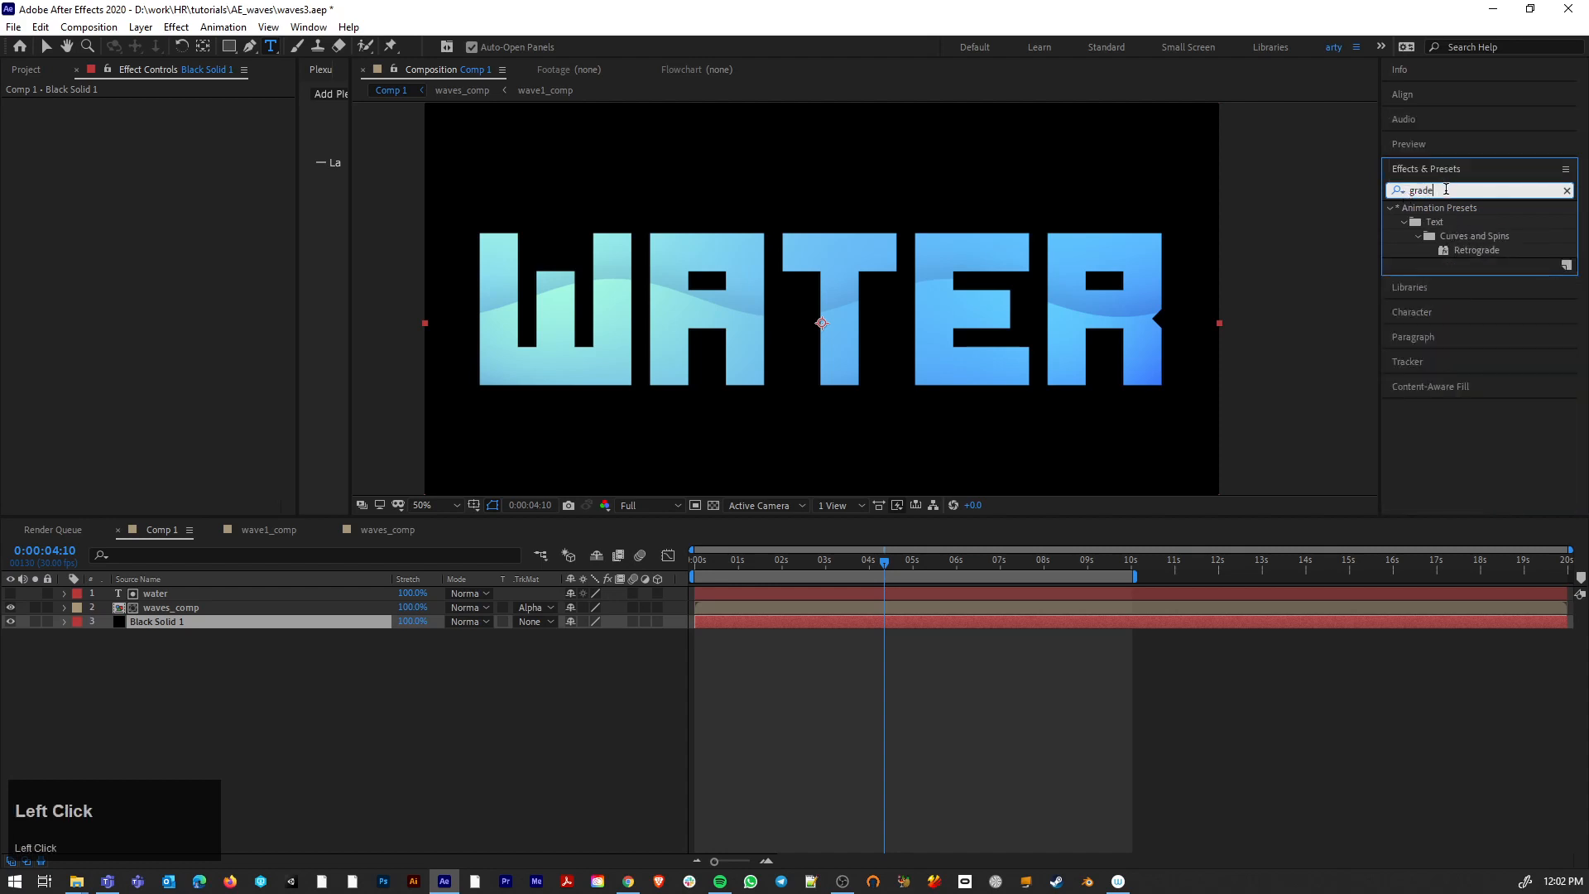
{"action": "key", "text": "BackSpace"}
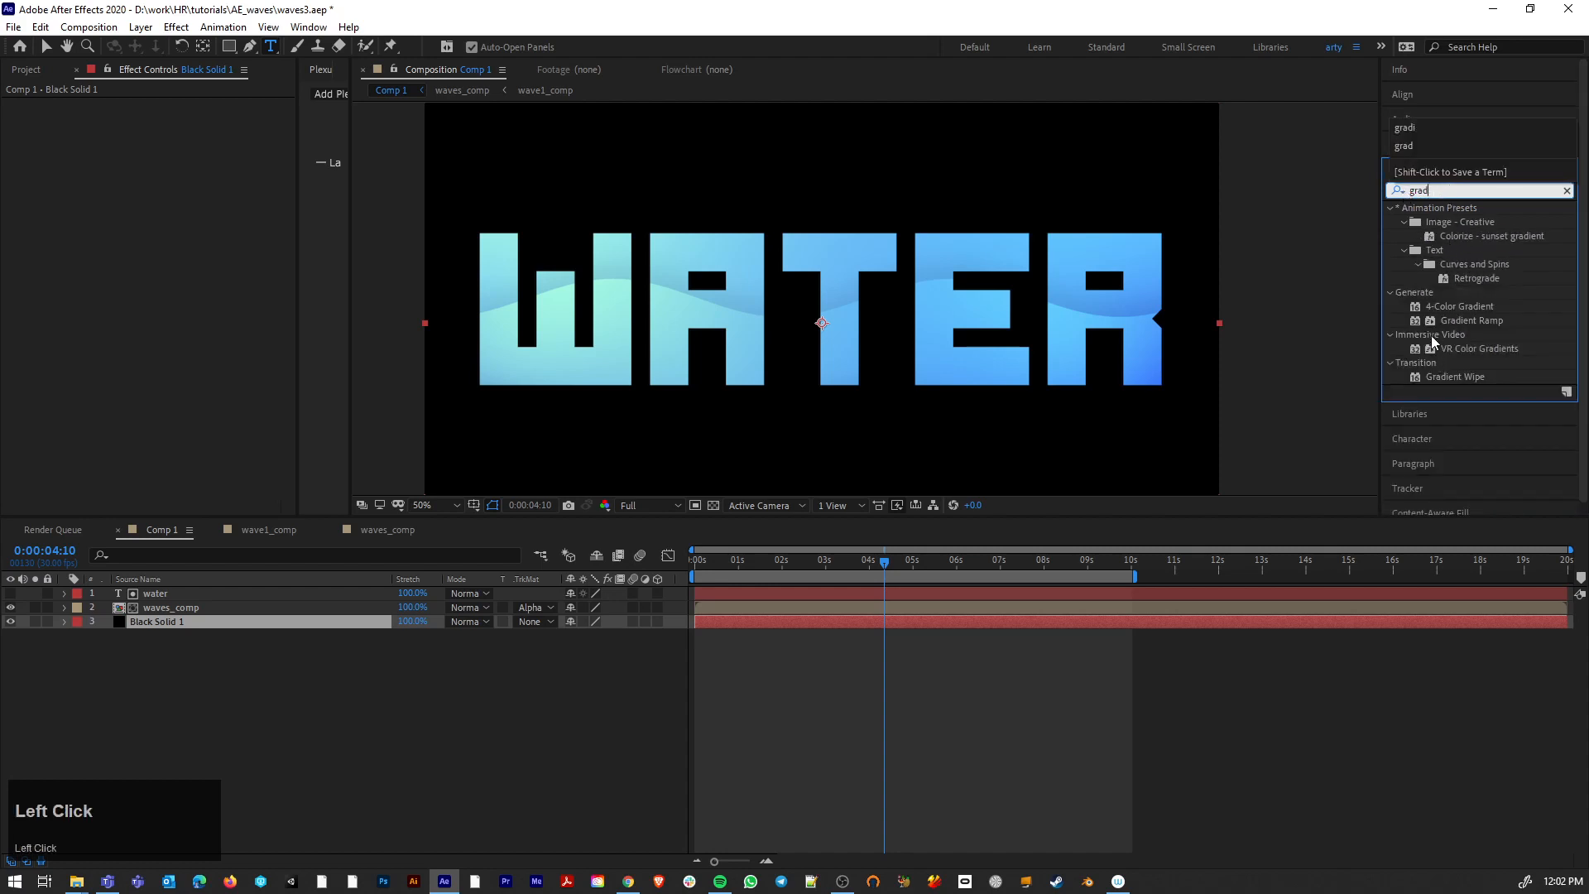
{"action": "double_click", "coordinate": [1470, 320]}
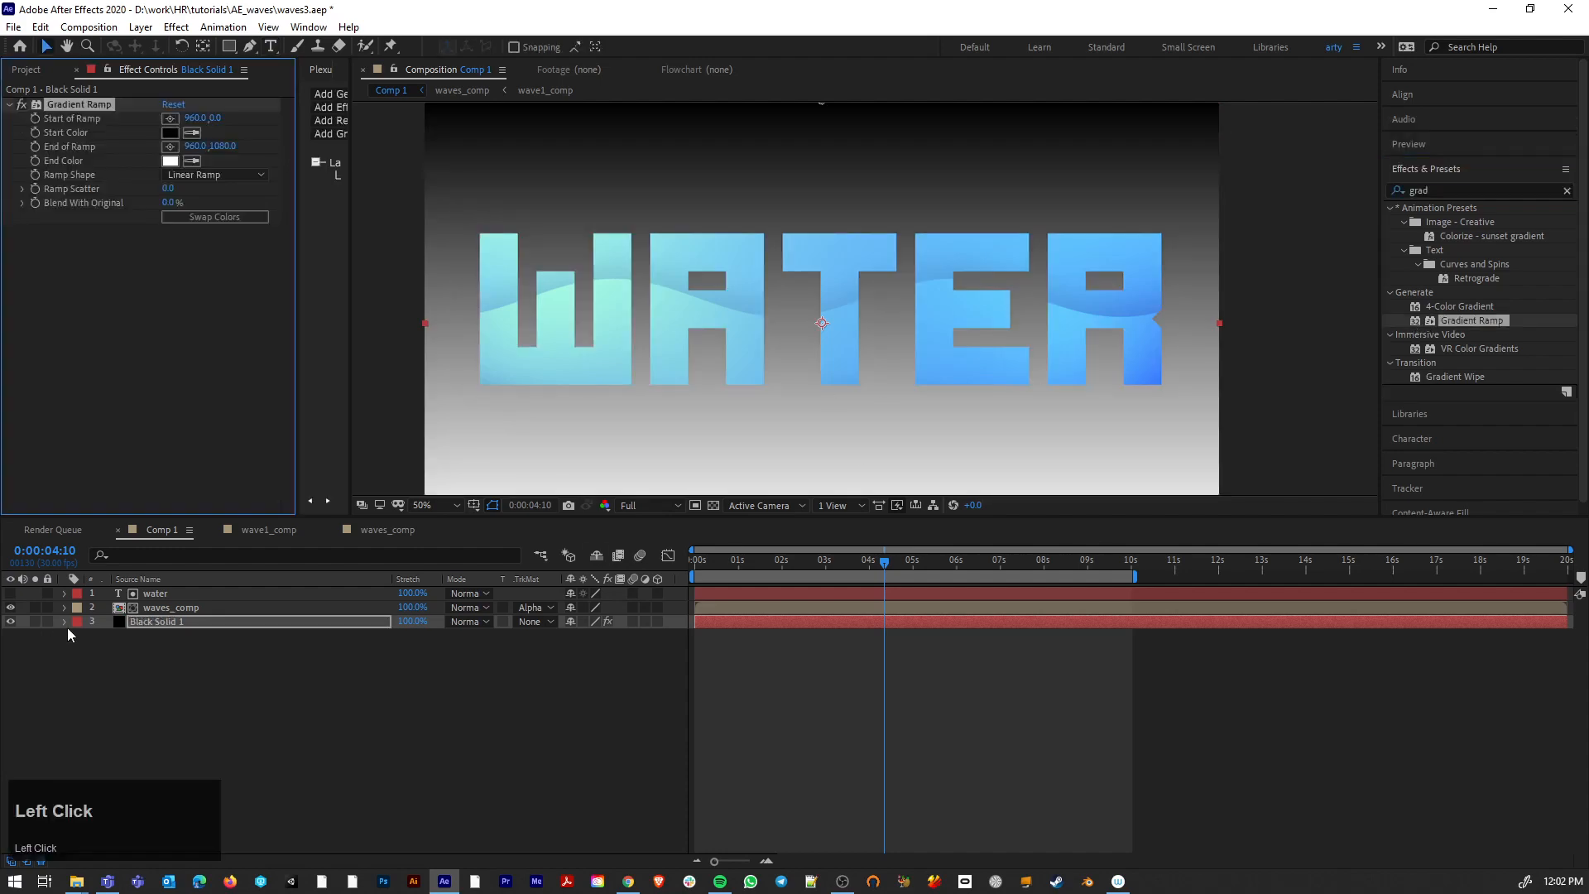
Step: Set the black solid's Gradient Ramp Effect Opacity to 40% in its Compositing Options, then collapse the layer
{"action": "left_click", "coordinate": [62, 619]}
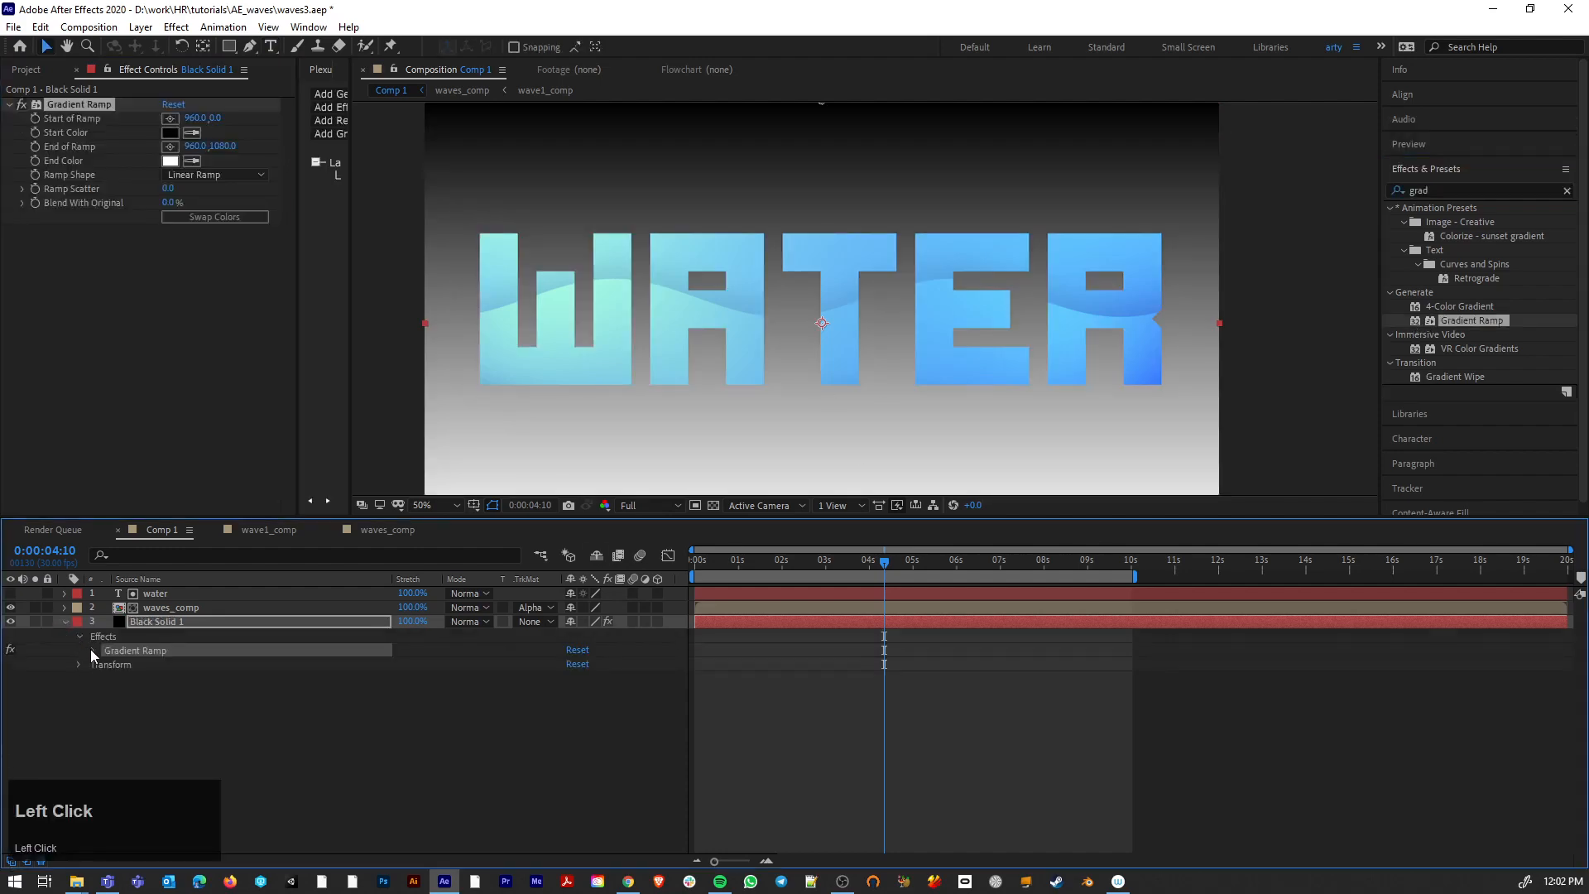
{"action": "left_click", "coordinate": [92, 650]}
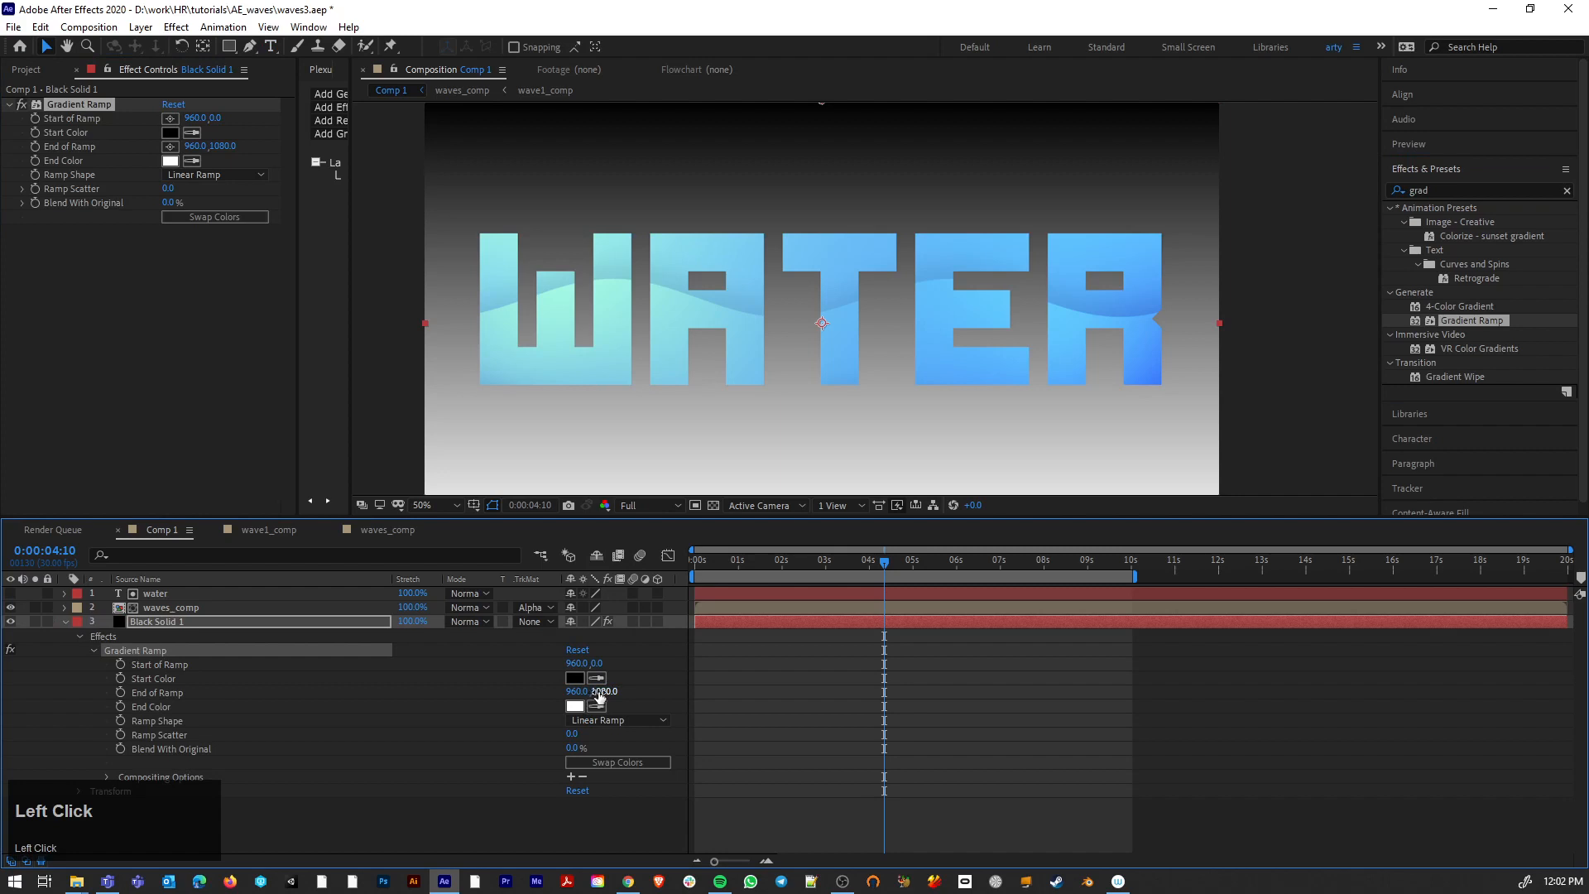
{"action": "scroll", "coordinate": [268, 748], "scroll_direction": "down", "scroll_amount": 1}
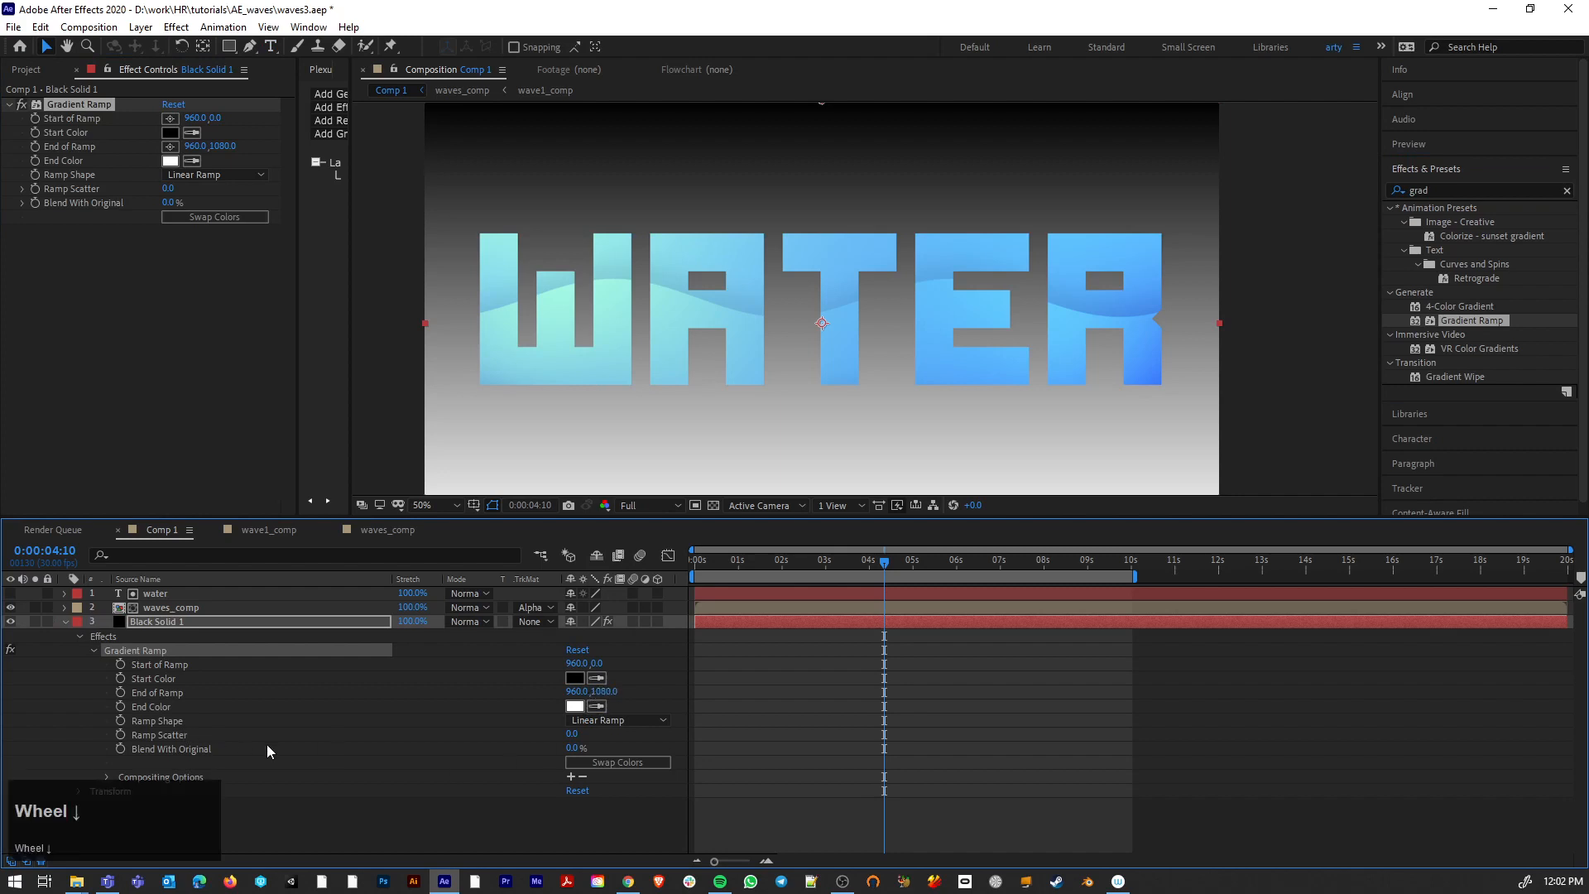
{"action": "left_click", "coordinate": [106, 777]}
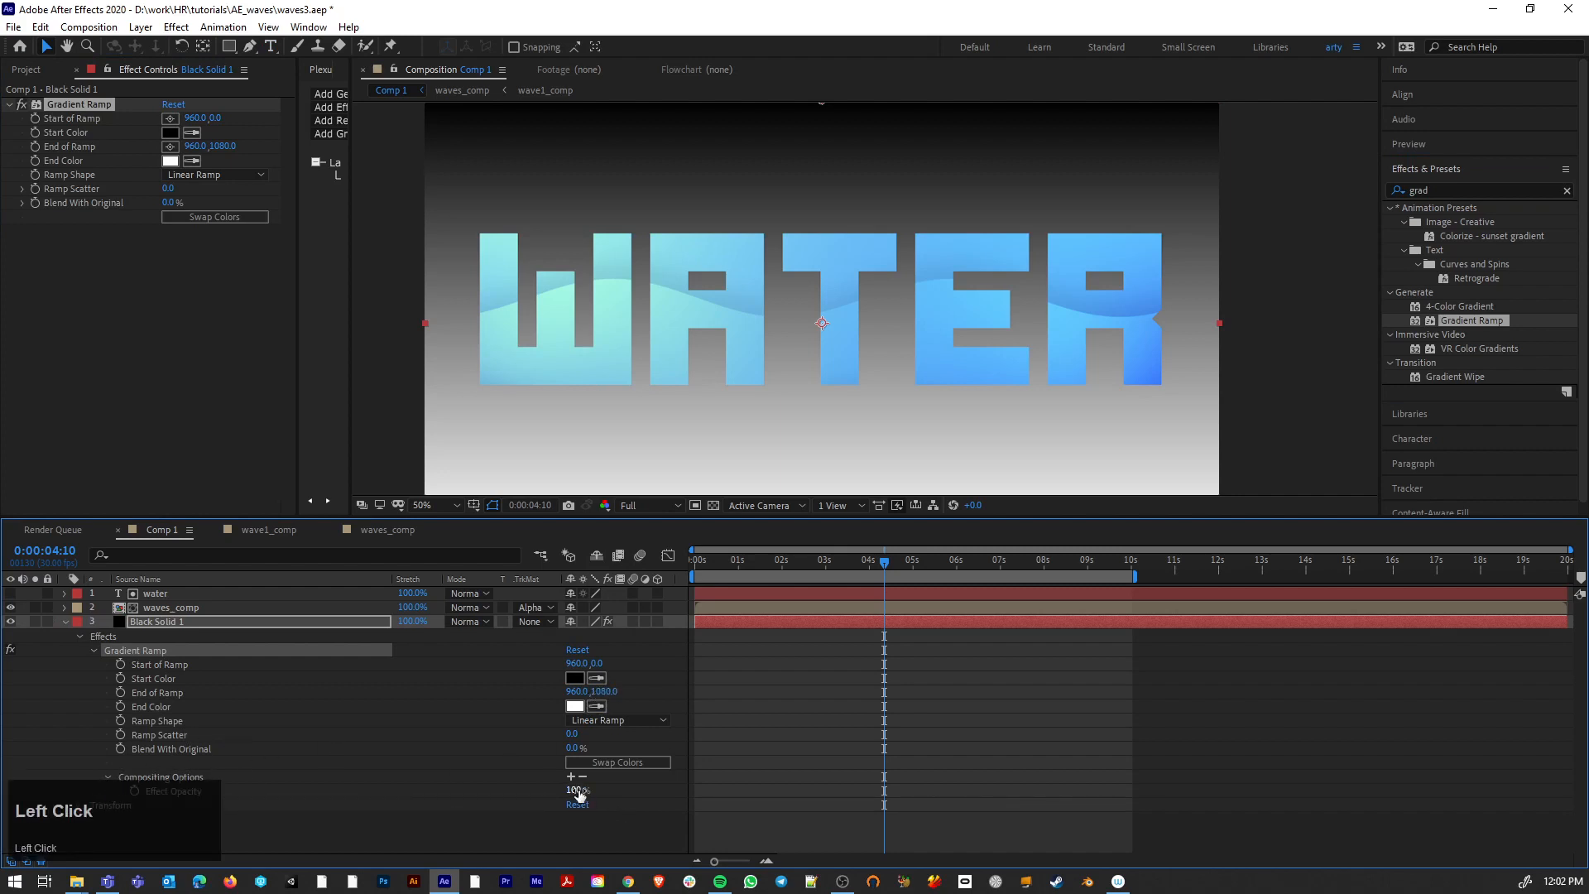
{"action": "left_click_drag", "start_coordinate": [579, 795], "coordinate": [531, 794]}
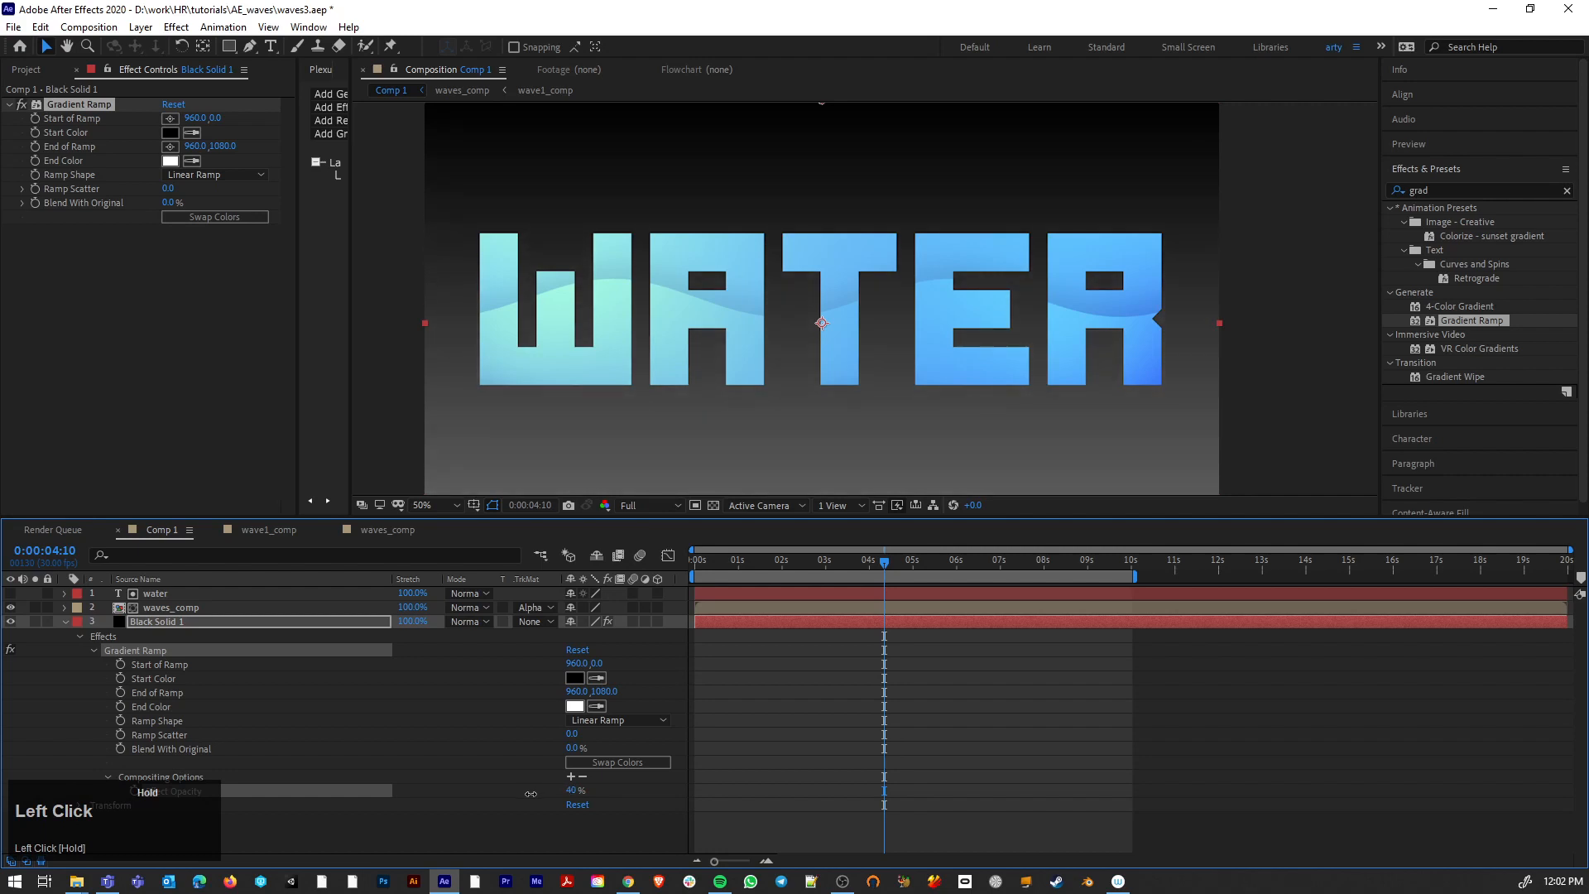
{"action": "left_click", "coordinate": [65, 621]}
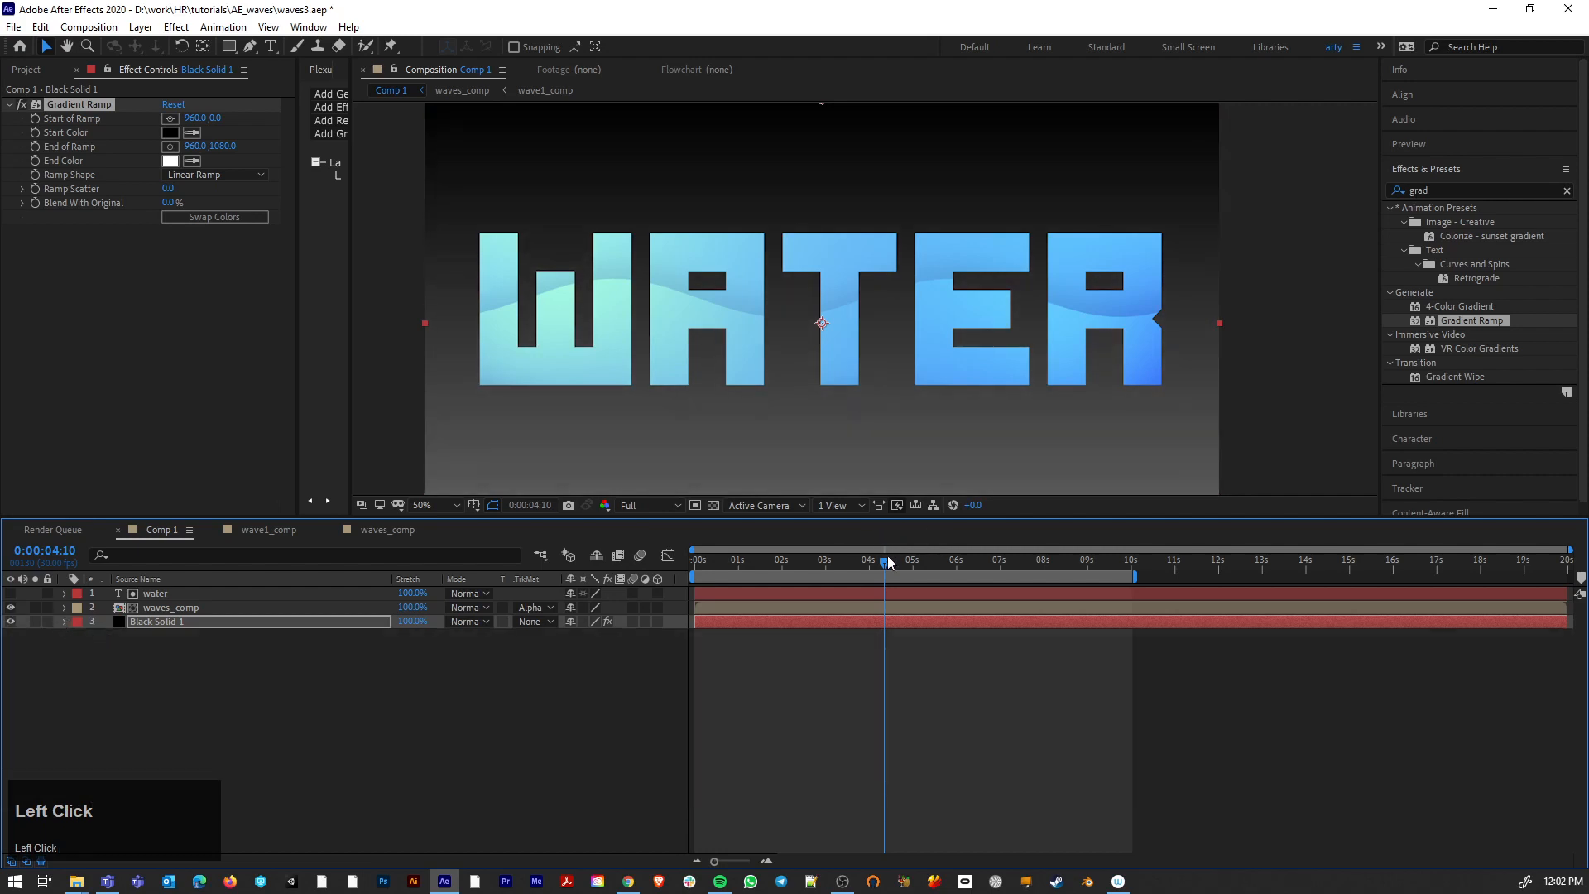
Step: Scrub the playhead back to 0:00:02:16 and add a Drop Shadow layer style to waves_comp
{"action": "left_click_drag", "start_coordinate": [886, 563], "coordinate": [807, 579]}
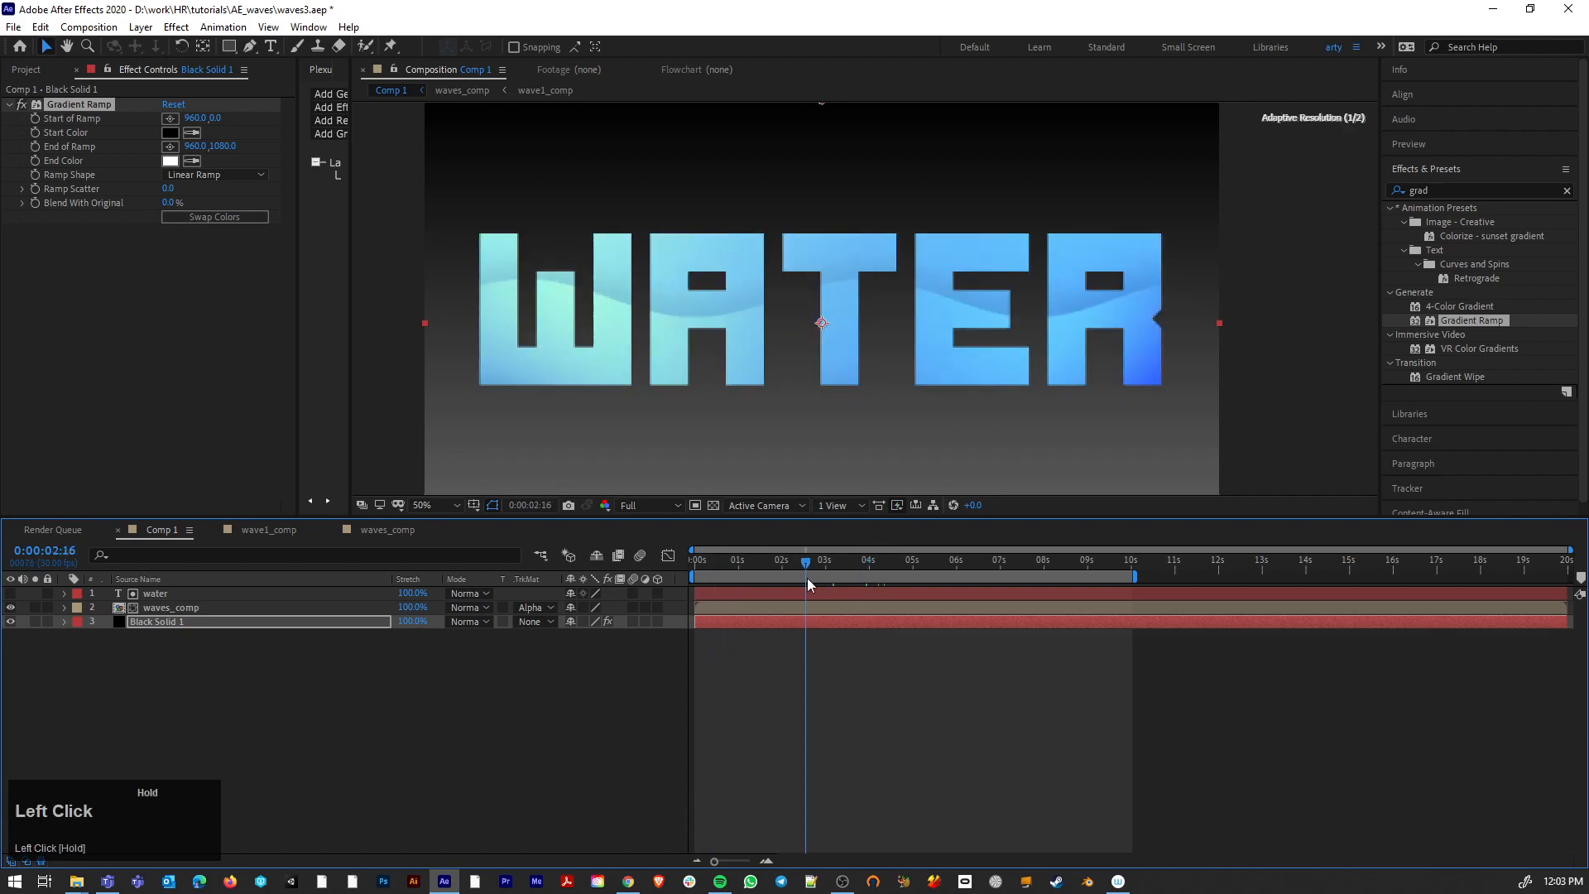
{"action": "left_click", "coordinate": [220, 611]}
{"action": "right_click", "coordinate": [249, 608]}
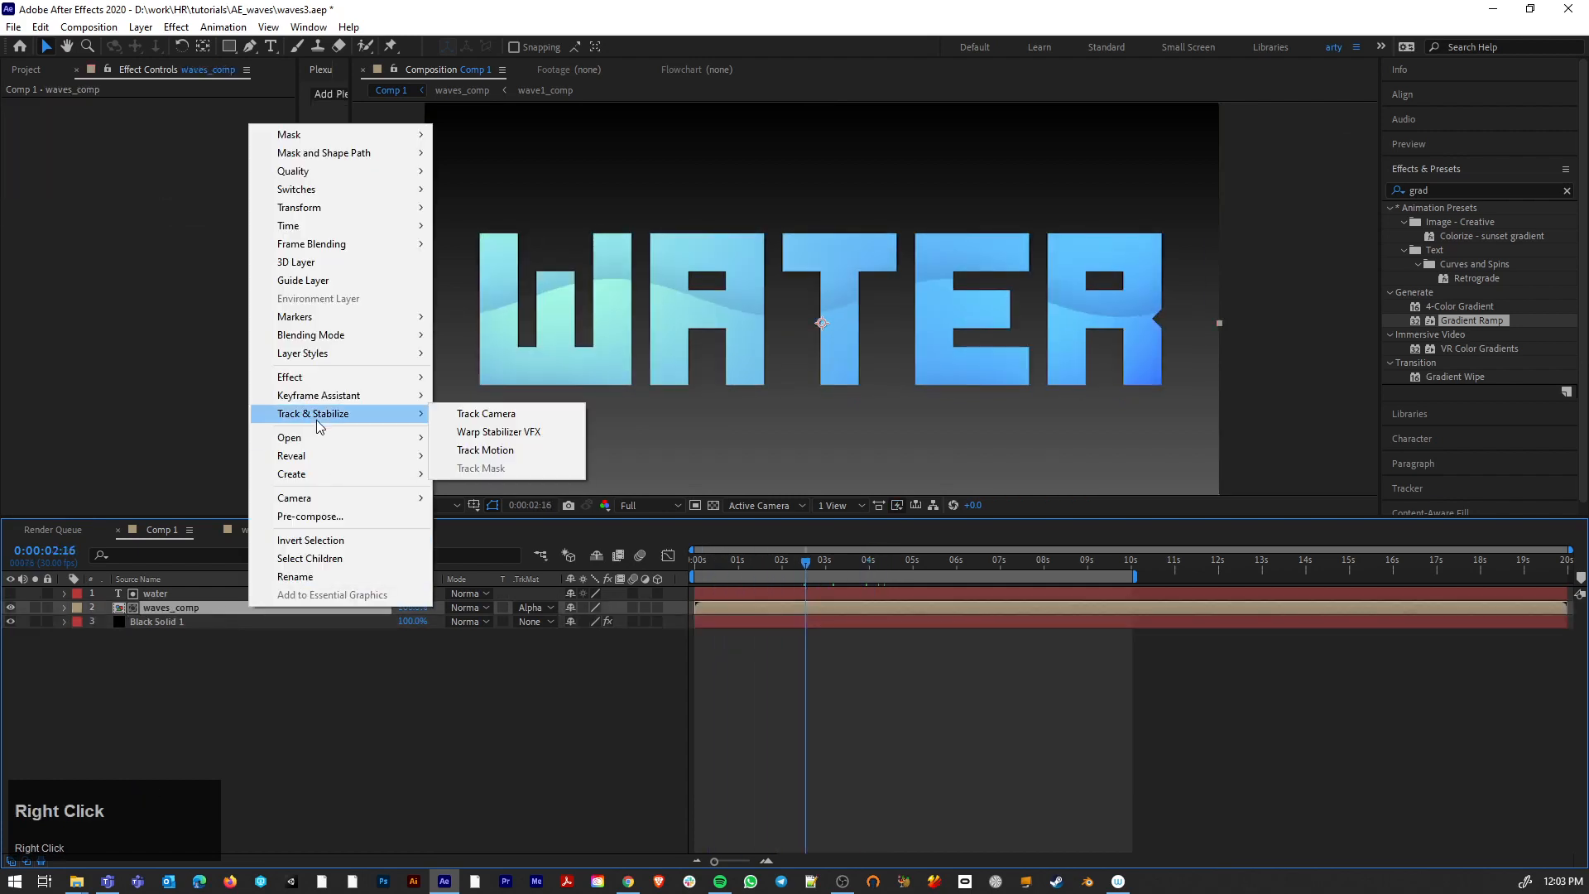
{"action": "mouse_move", "coordinate": [336, 360]}
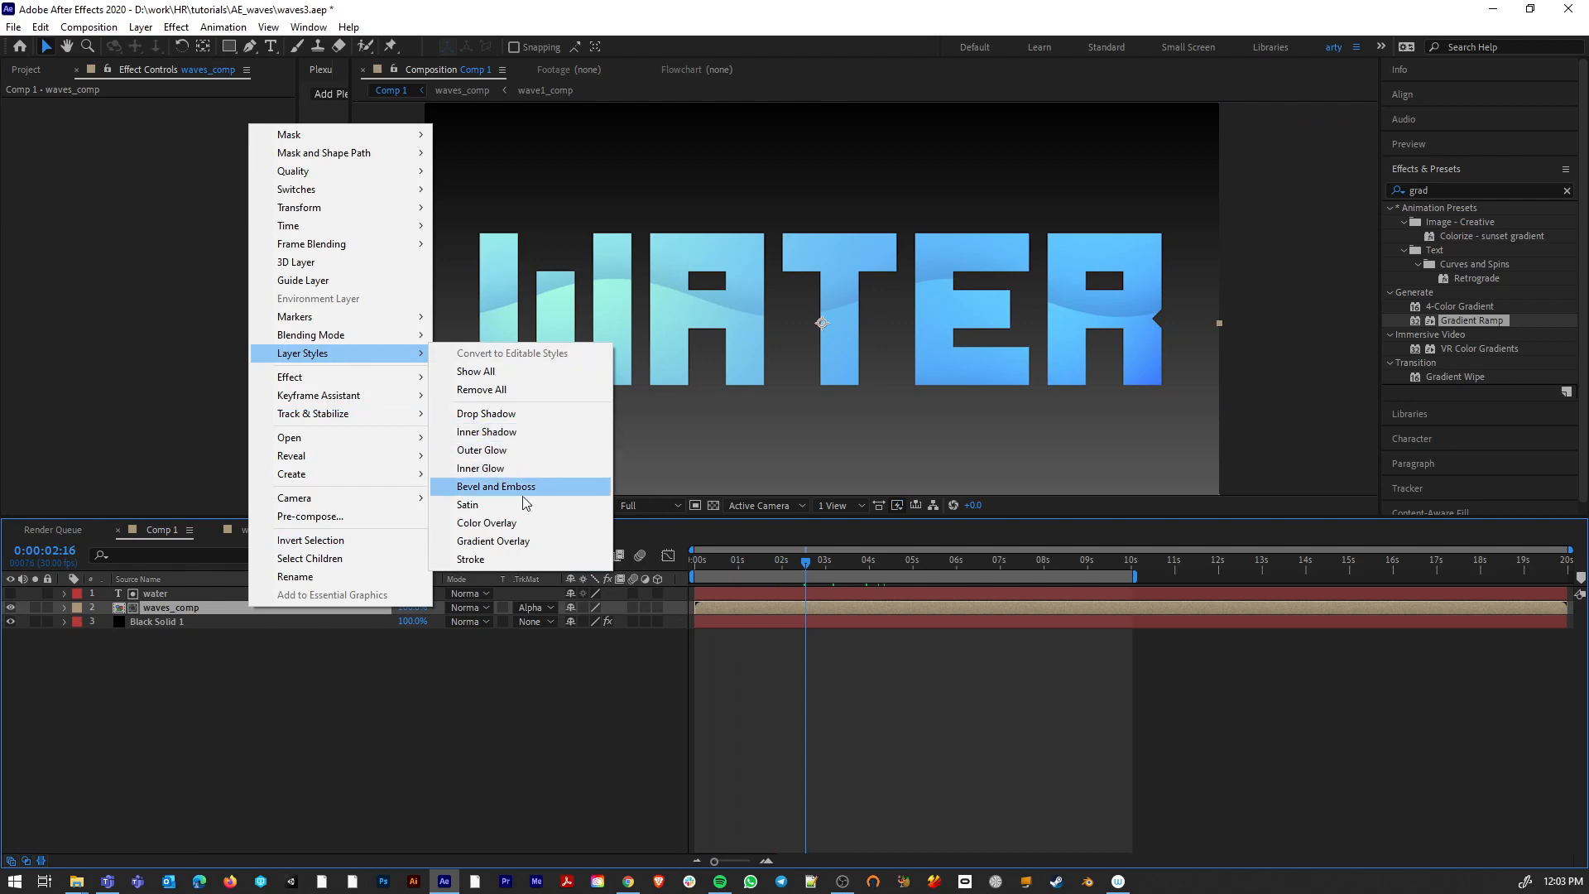
{"action": "left_click", "coordinate": [510, 423]}
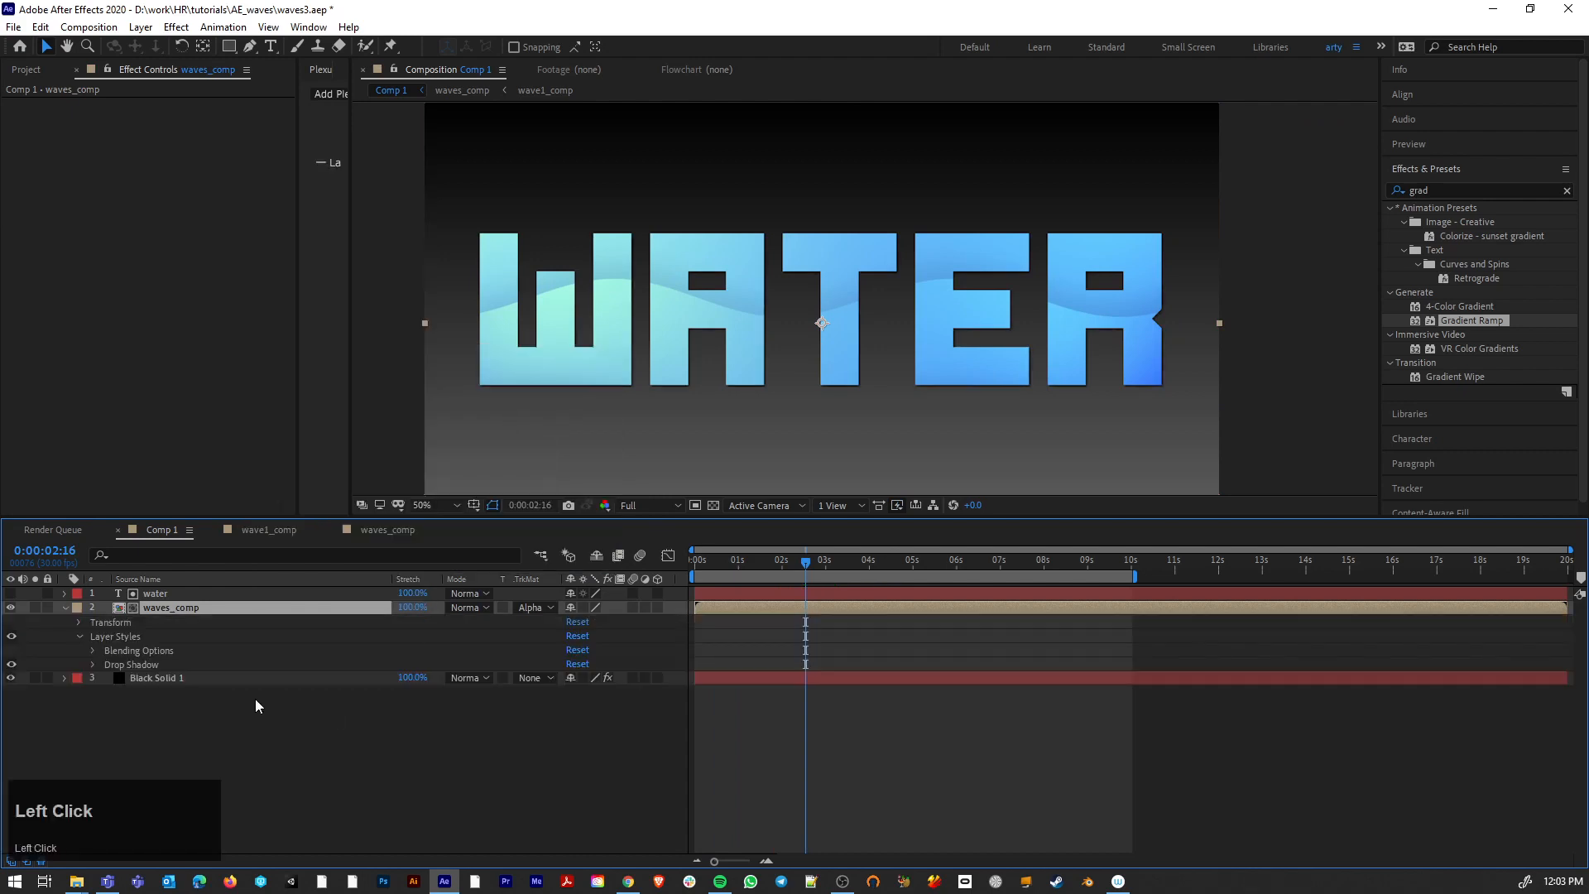
Step: Set the waves_comp Drop Shadow to 27% opacity, a 137° angle and a distance of 19, then collapse the layer
{"action": "left_click", "coordinate": [79, 622]}
{"action": "left_click", "coordinate": [79, 623]}
{"action": "left_click", "coordinate": [93, 664]}
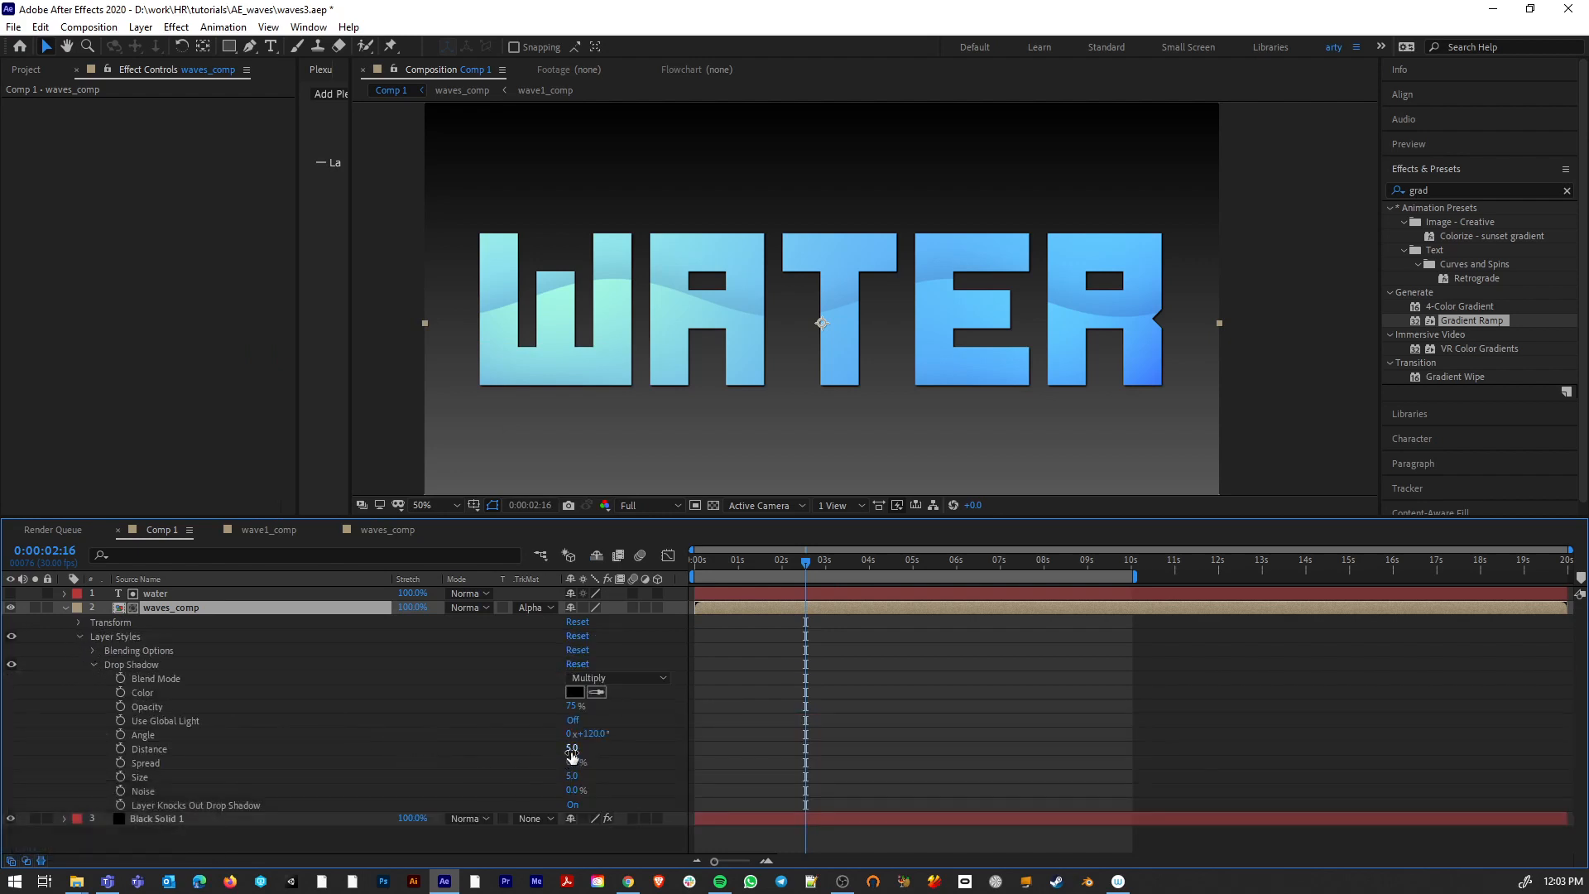
{"action": "left_click_drag", "start_coordinate": [572, 751], "coordinate": [608, 738]}
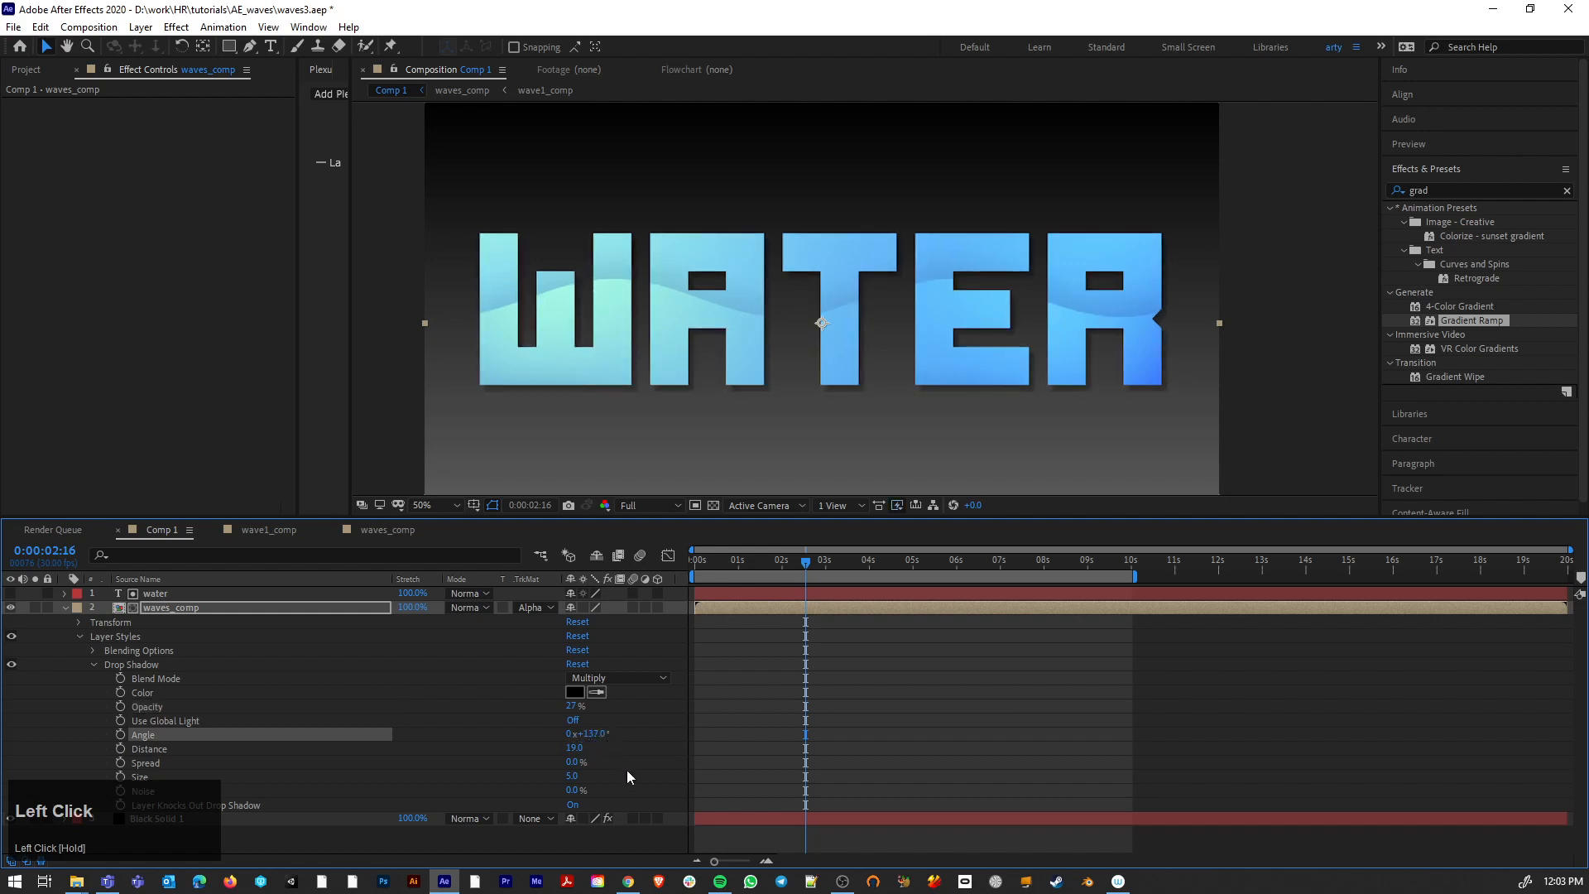
{"action": "left_click", "coordinate": [65, 607]}
Step: Move the black solid's Gradient Ramp start point outside the frame's upper-left corner, to about -138, -156
{"action": "left_click", "coordinate": [65, 622]}
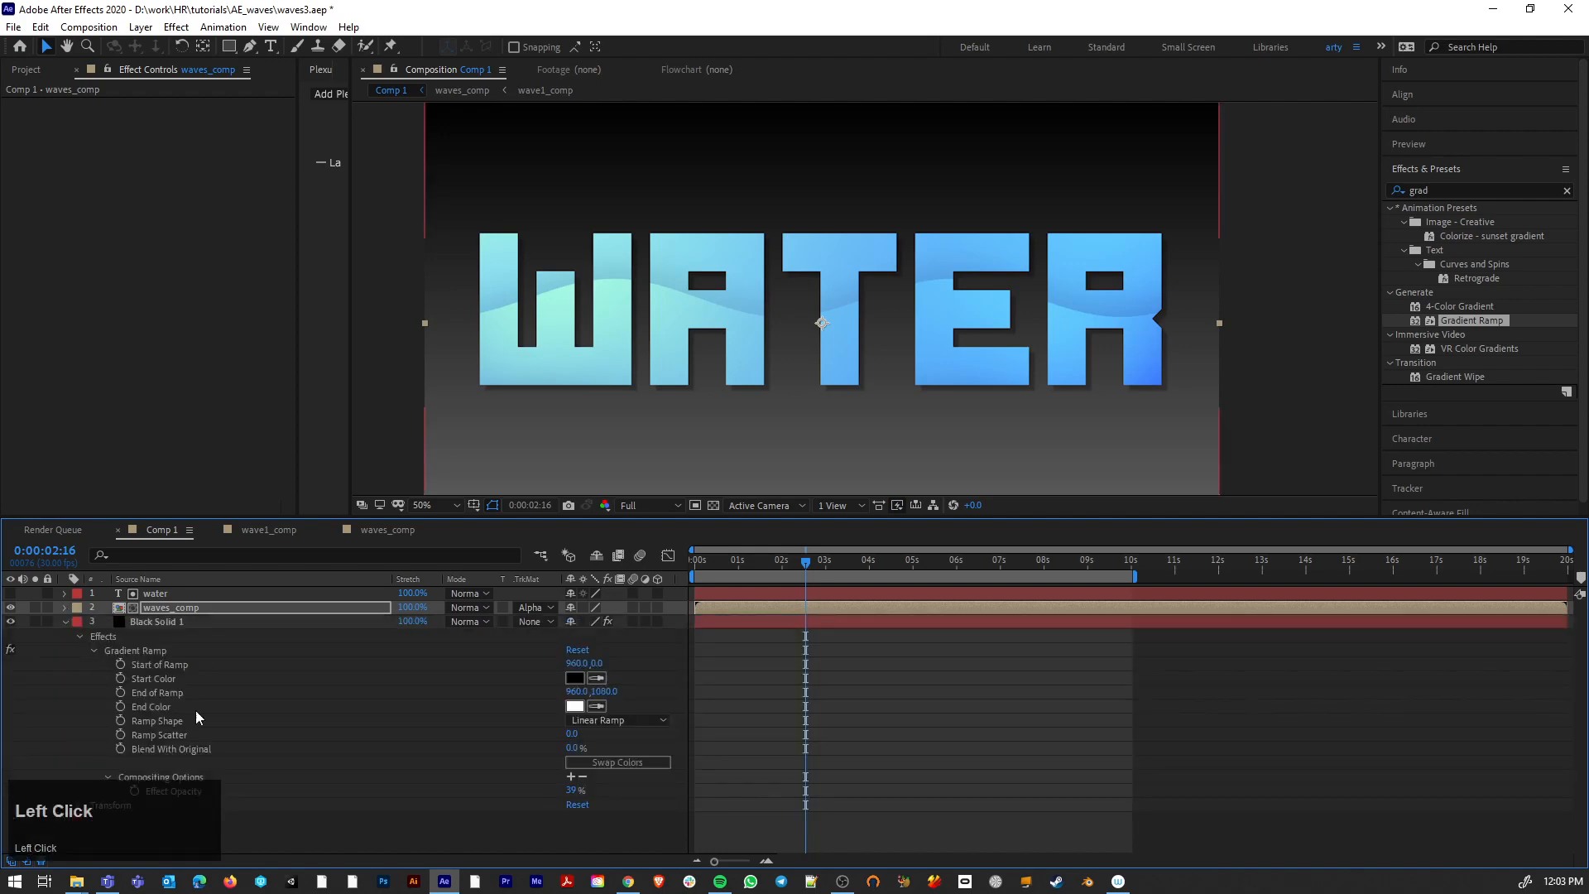
{"action": "scroll", "coordinate": [260, 733], "scroll_direction": "down", "scroll_amount": 1}
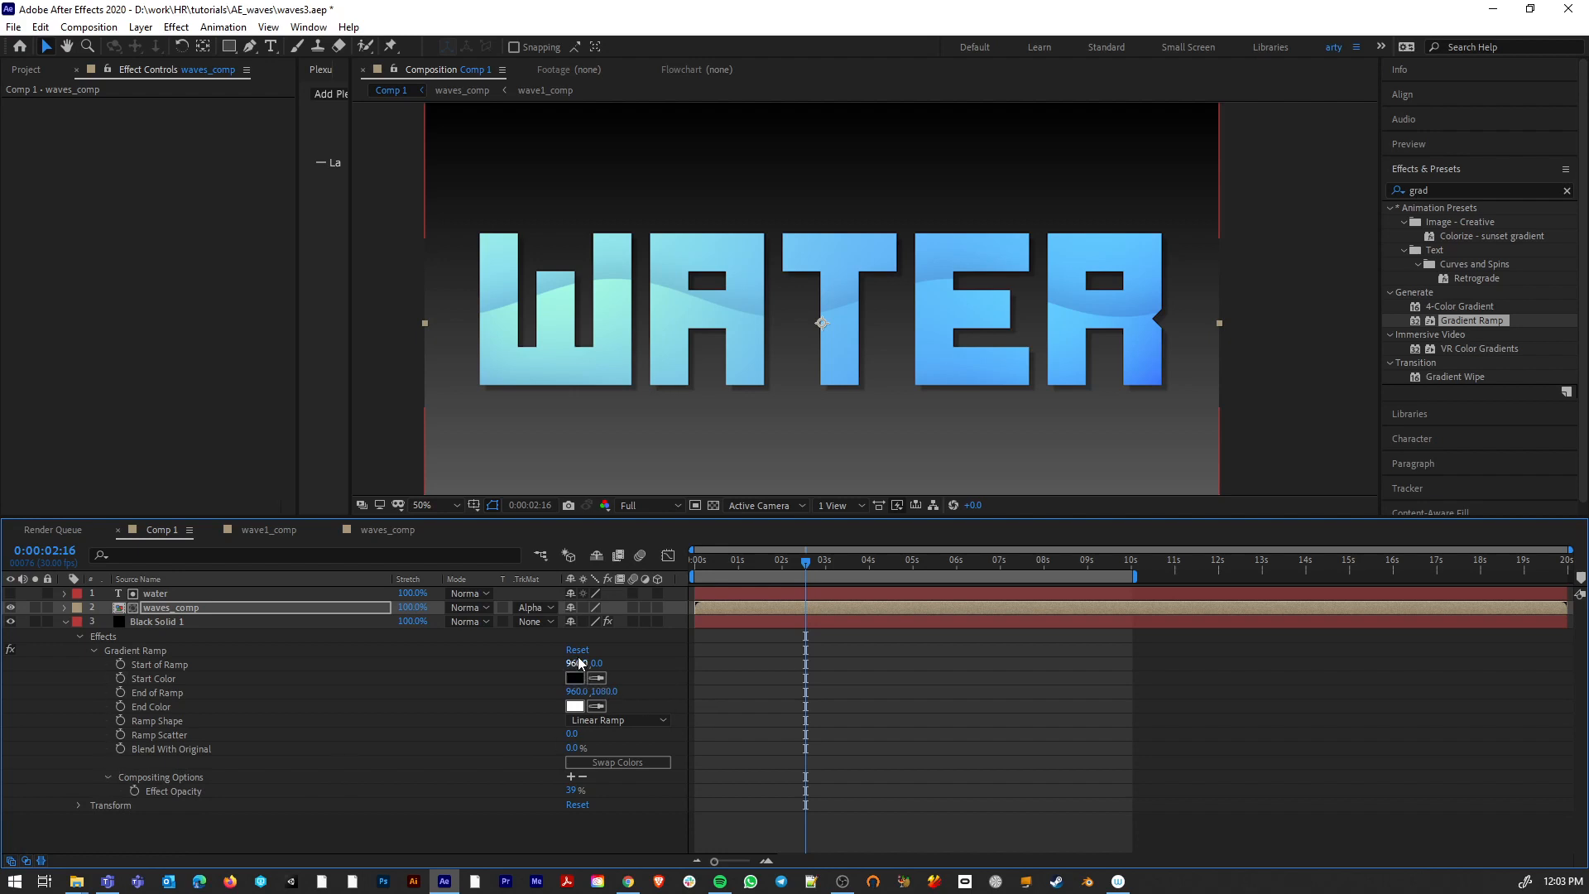
{"action": "left_click_drag", "start_coordinate": [577, 662], "coordinate": [0, 664]}
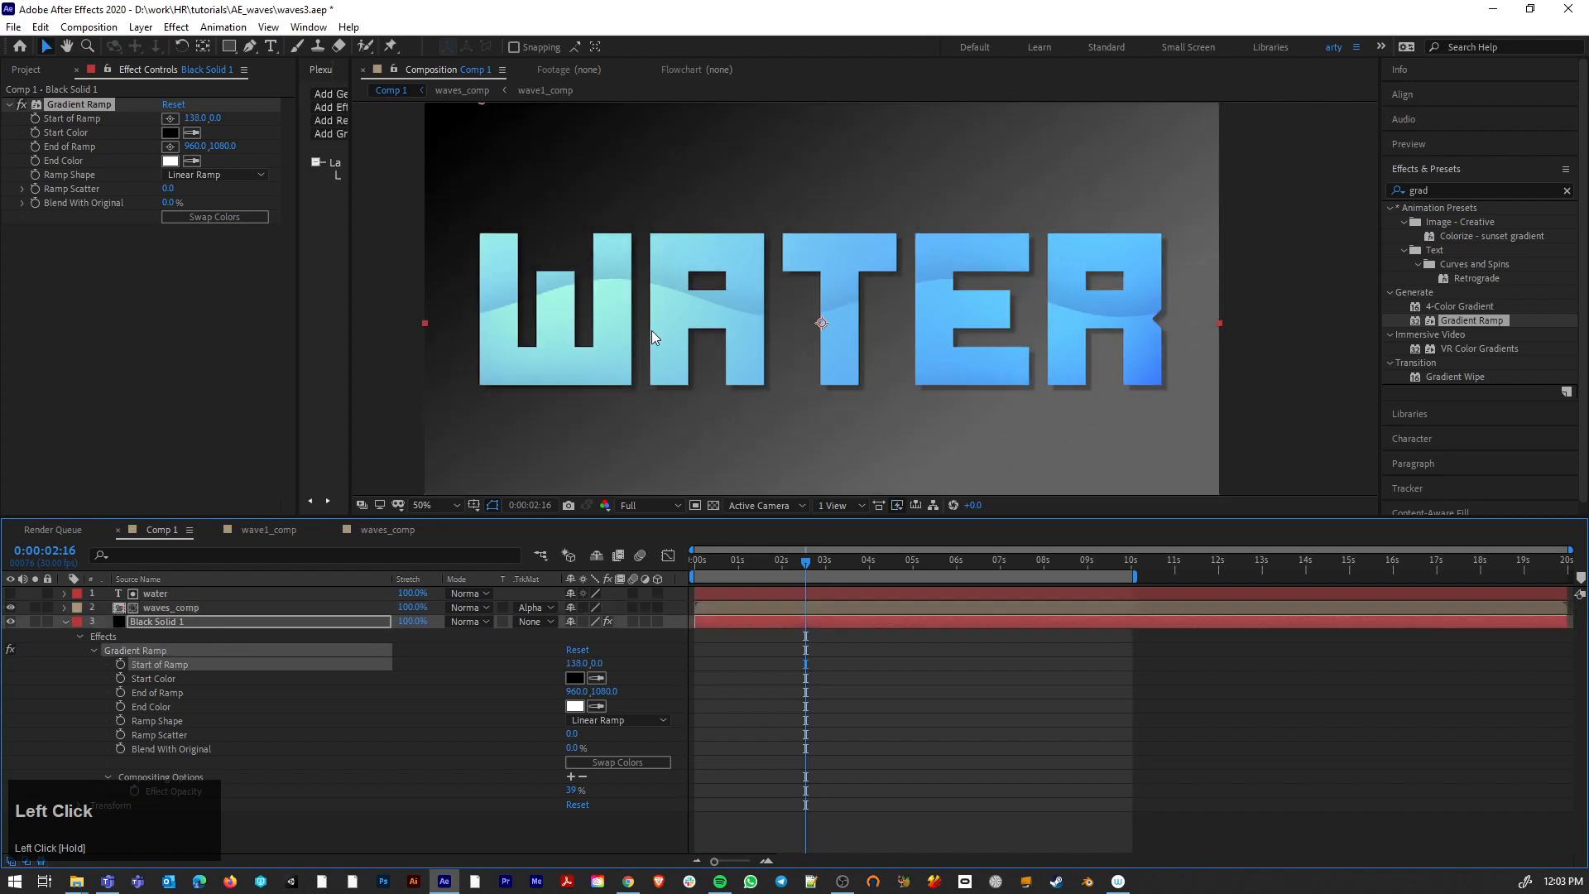
{"action": "scroll", "coordinate": [669, 310], "scroll_direction": "down", "scroll_amount": 6}
{"action": "scroll", "coordinate": [669, 310], "scroll_direction": "up", "scroll_amount": 3}
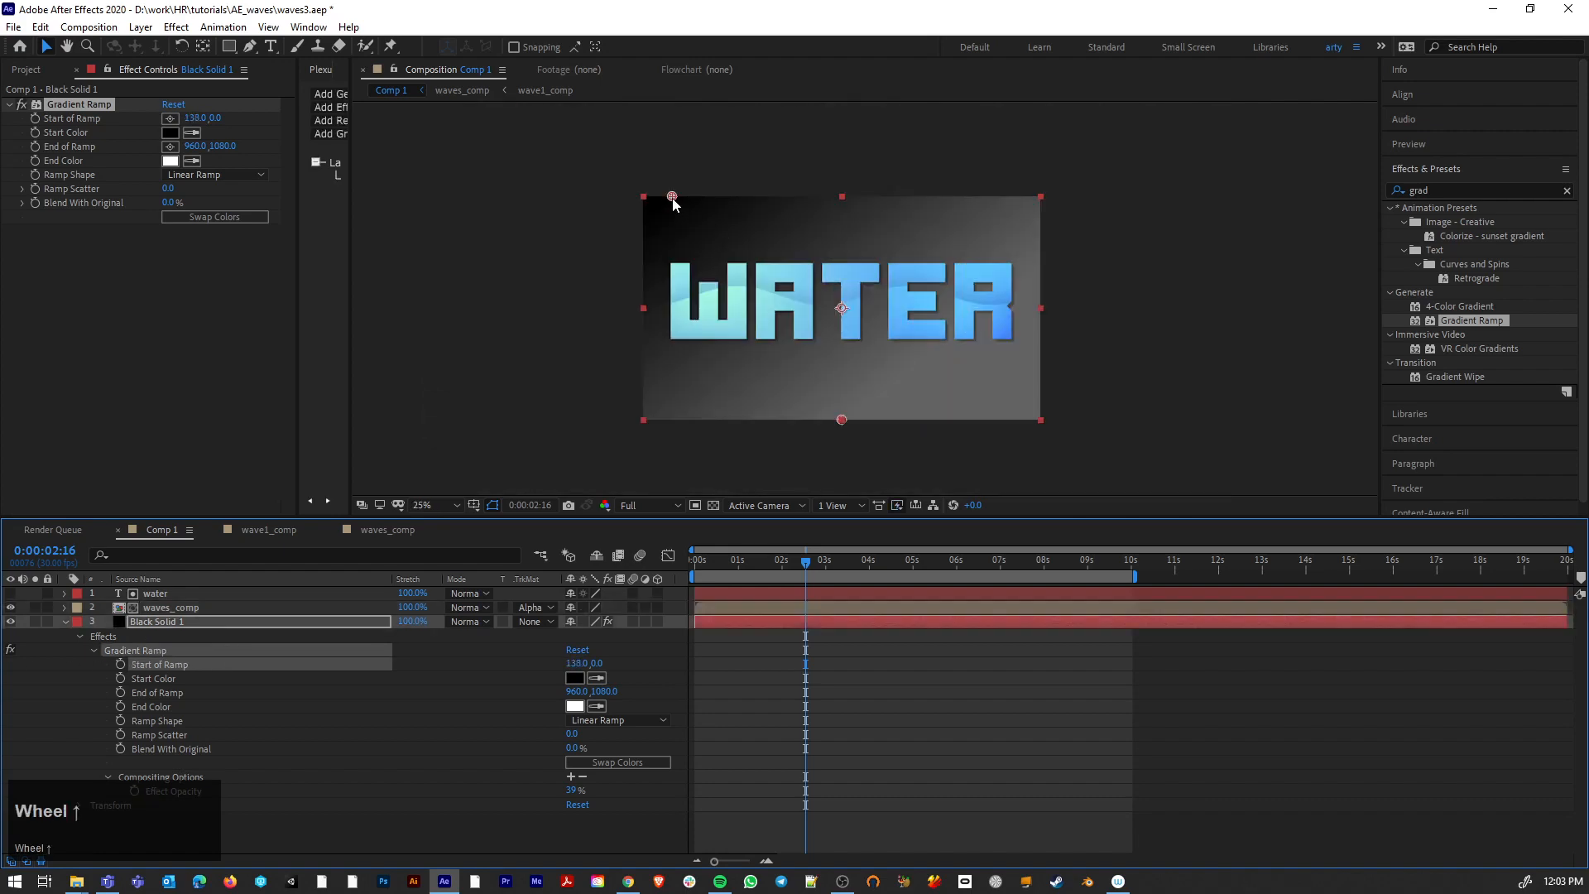
{"action": "left_click_drag", "start_coordinate": [672, 198], "coordinate": [613, 165]}
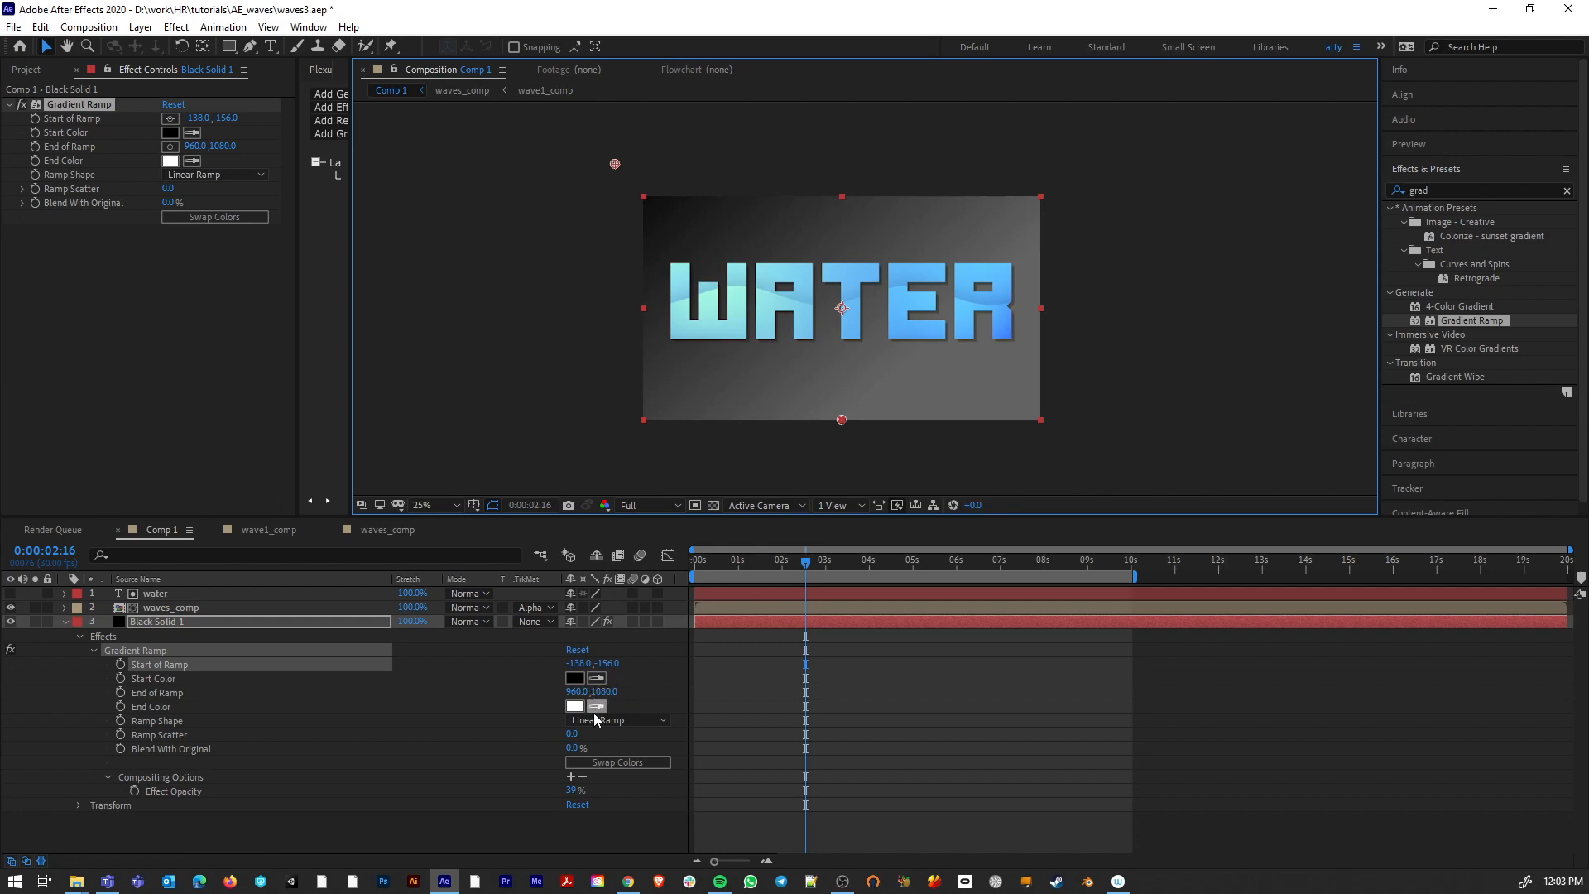
Step: Move the Gradient Ramp end point near the frame's lower-right corner, to about 1854, 1072, and save the project
{"action": "left_click_drag", "start_coordinate": [577, 696], "coordinate": [664, 699]}
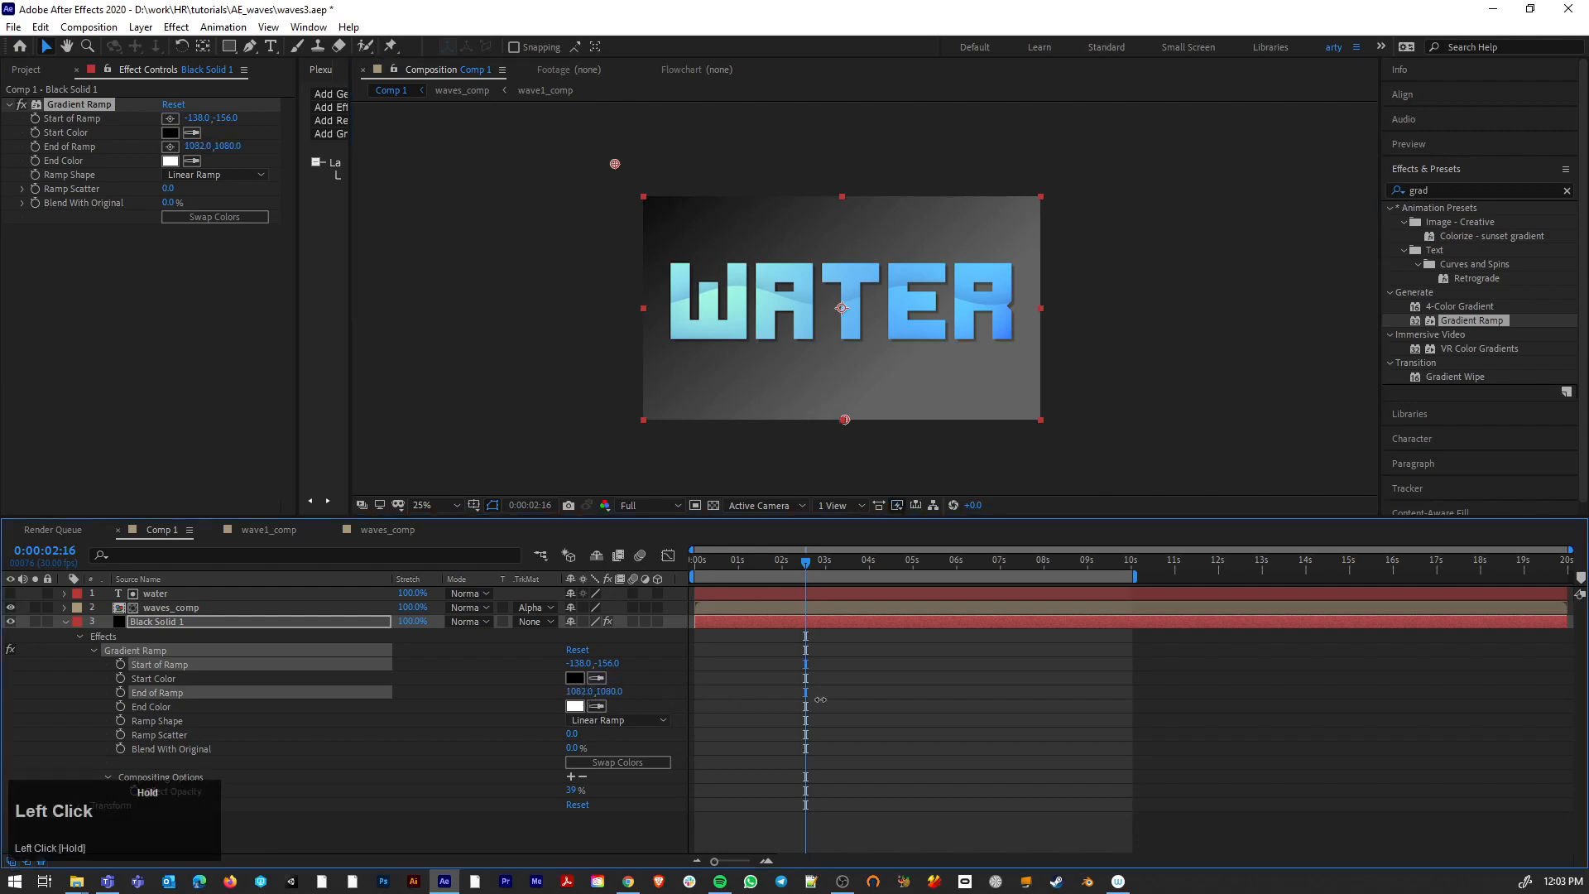
{"action": "left_click_drag", "start_coordinate": [905, 431], "coordinate": [1031, 422]}
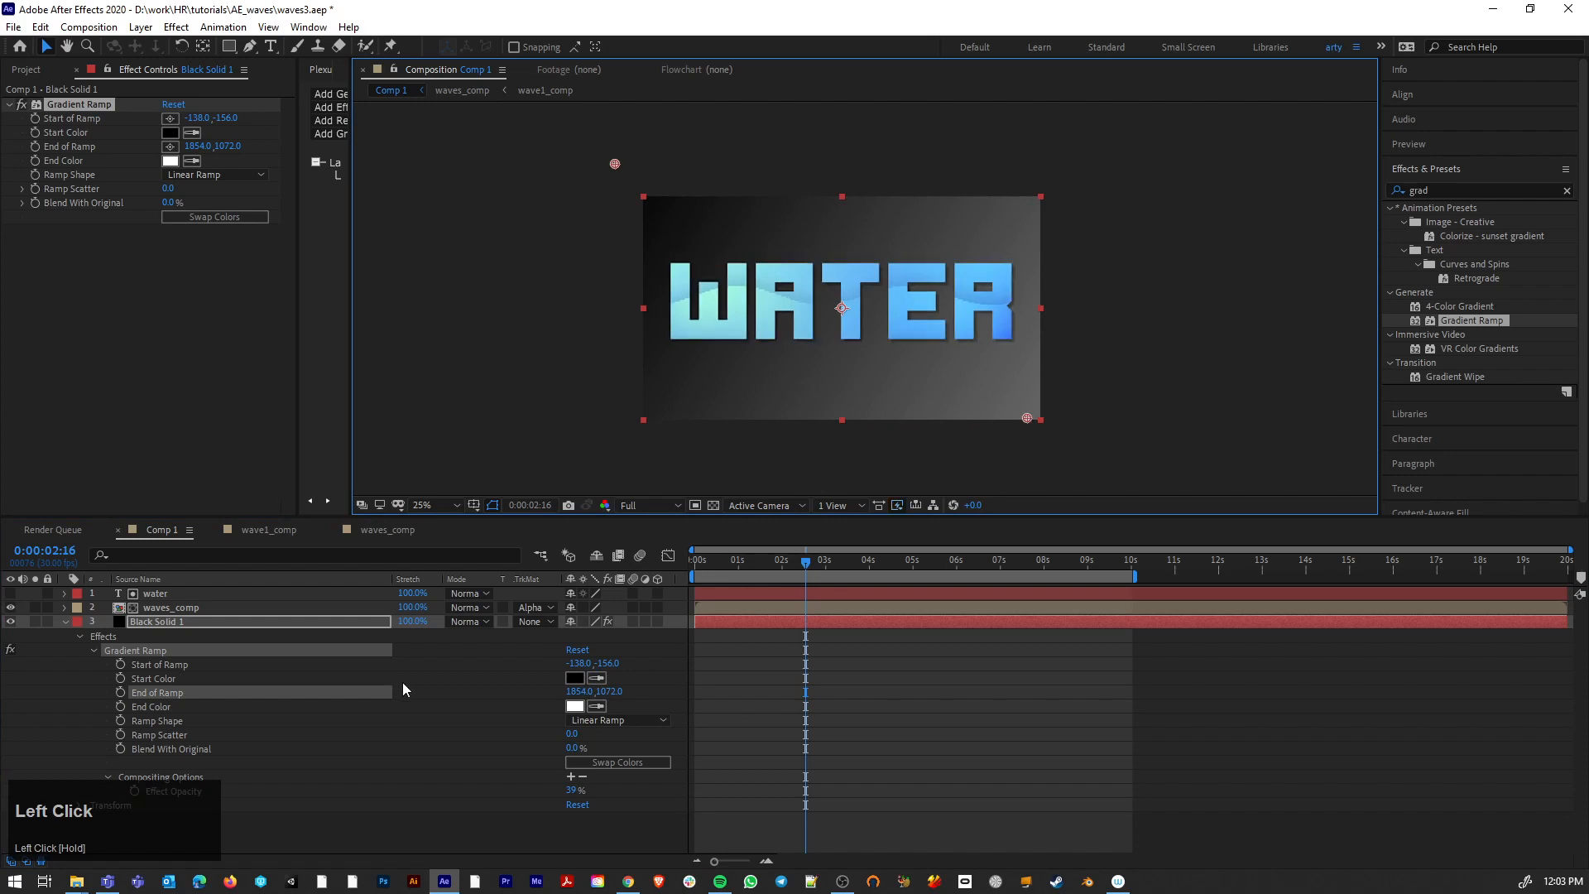
{"action": "scroll", "coordinate": [585, 361], "scroll_direction": "up", "scroll_amount": 2}
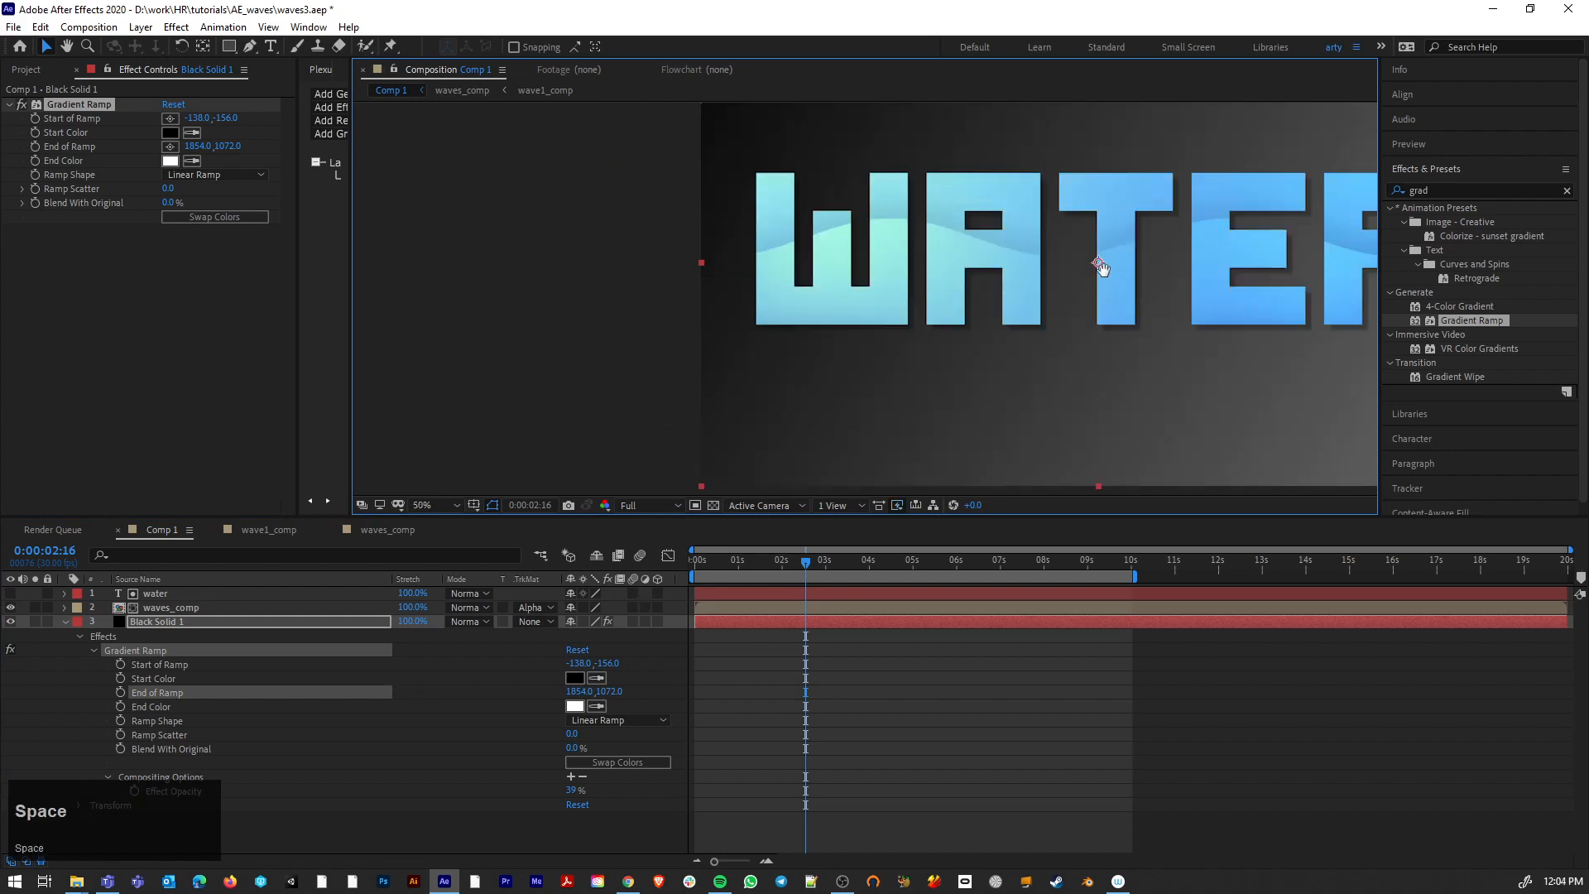
{"action": "left_click_drag", "start_coordinate": [1099, 266], "coordinate": [866, 281]}
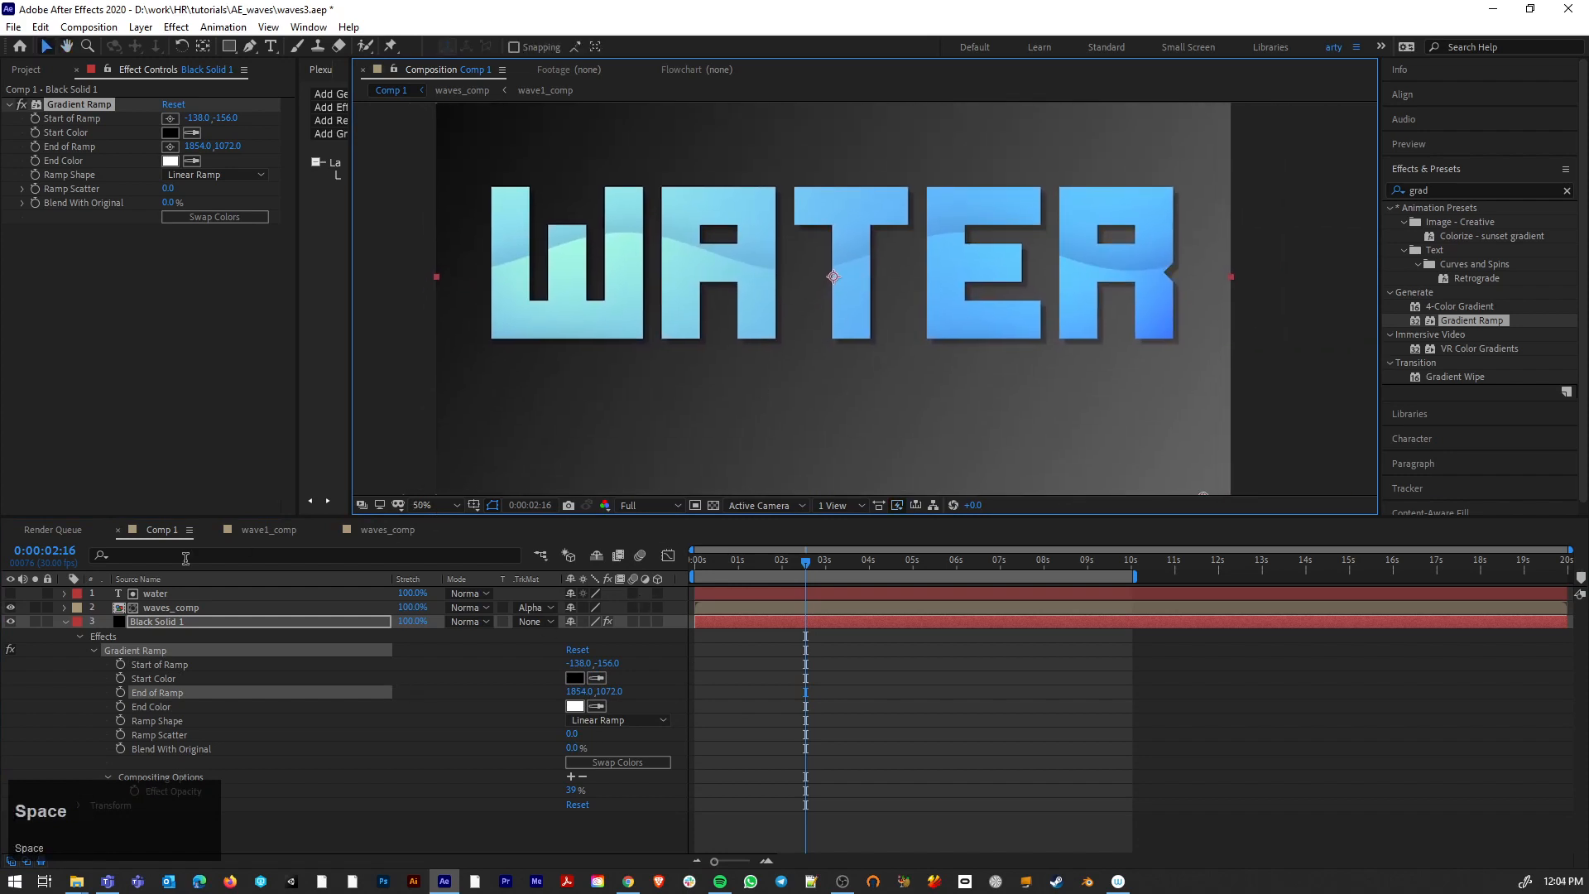
{"action": "left_click", "coordinate": [64, 622]}
{"action": "key", "text": "ctrl+s"}
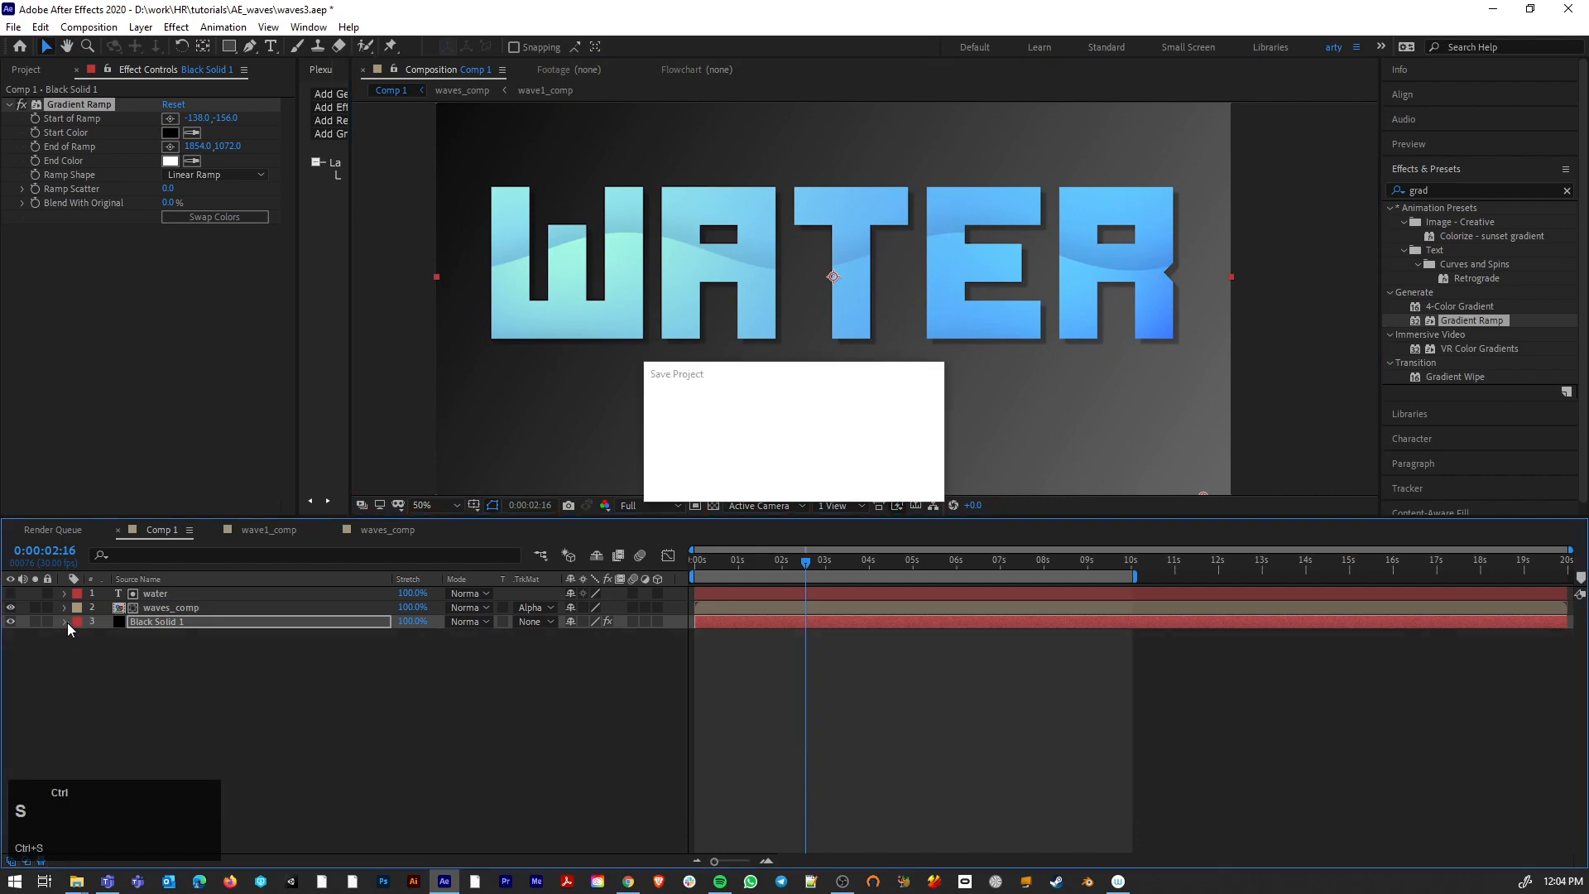
Step: Expand the Drop Shadow settings of the waves_comp layer
{"action": "left_click", "coordinate": [221, 607]}
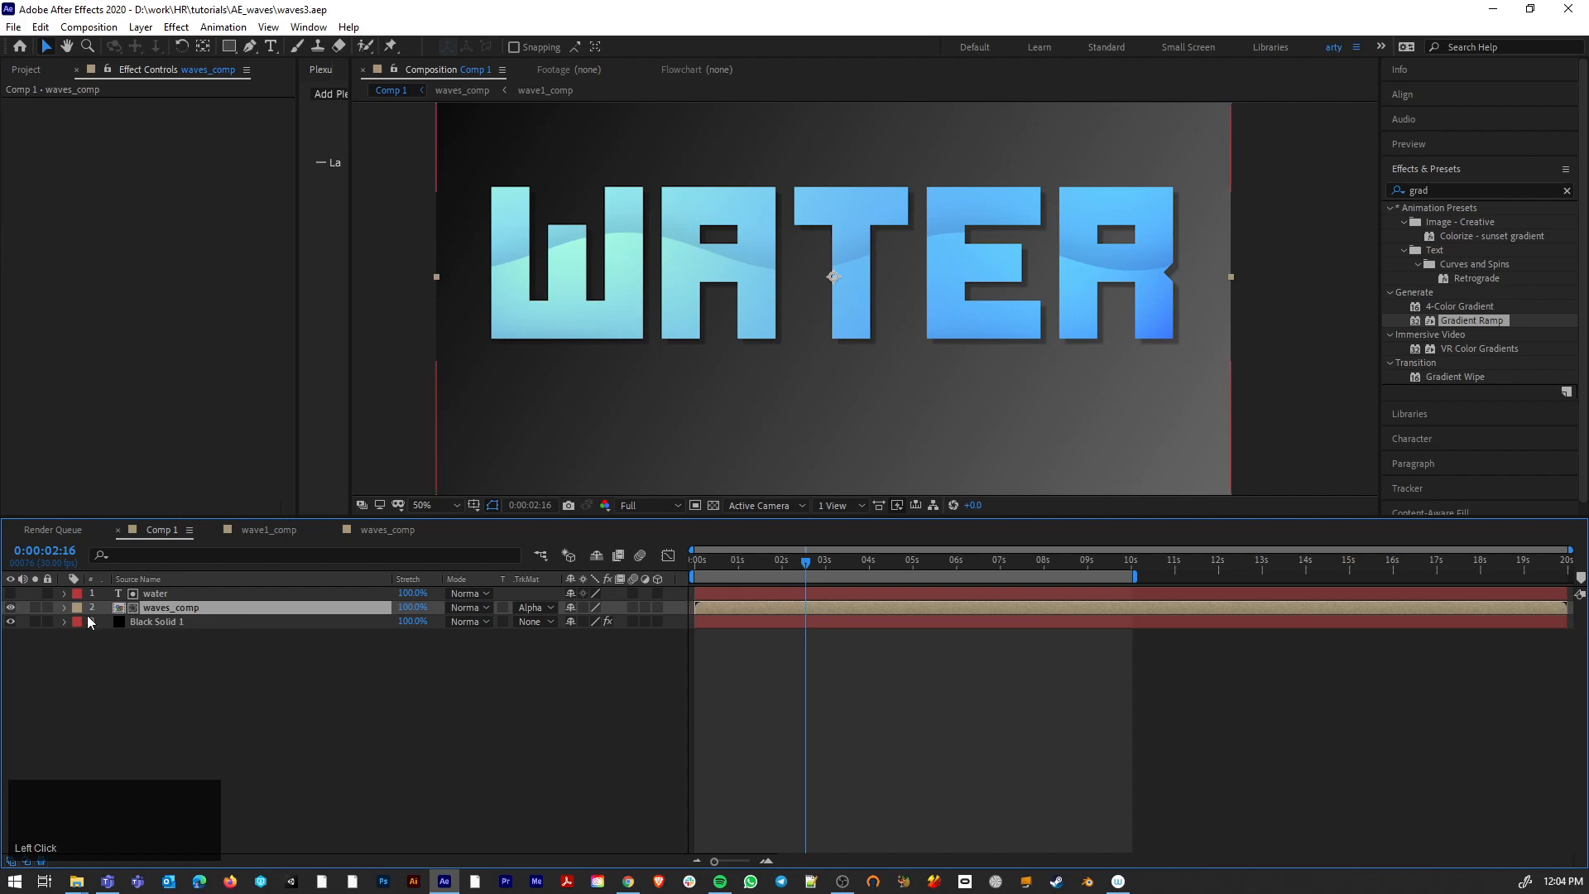
{"action": "left_click", "coordinate": [64, 608]}
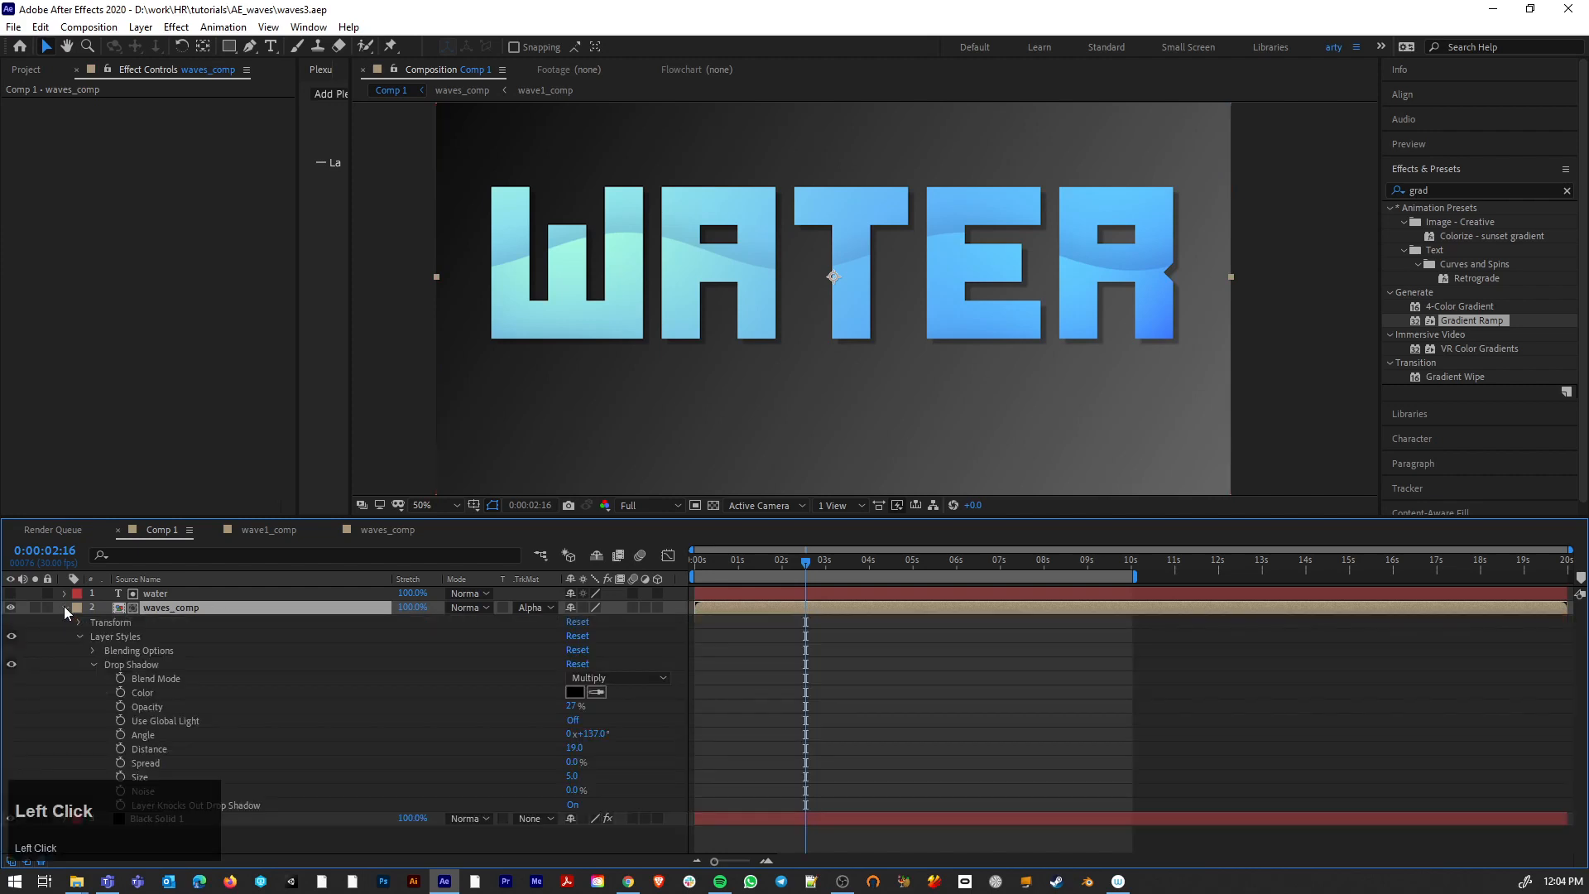
Step: Collapse the waves_comp layer's properties, view the inside of waves_comp and return to Comp 1
{"action": "left_click", "coordinate": [64, 608]}
{"action": "double_click", "coordinate": [116, 608]}
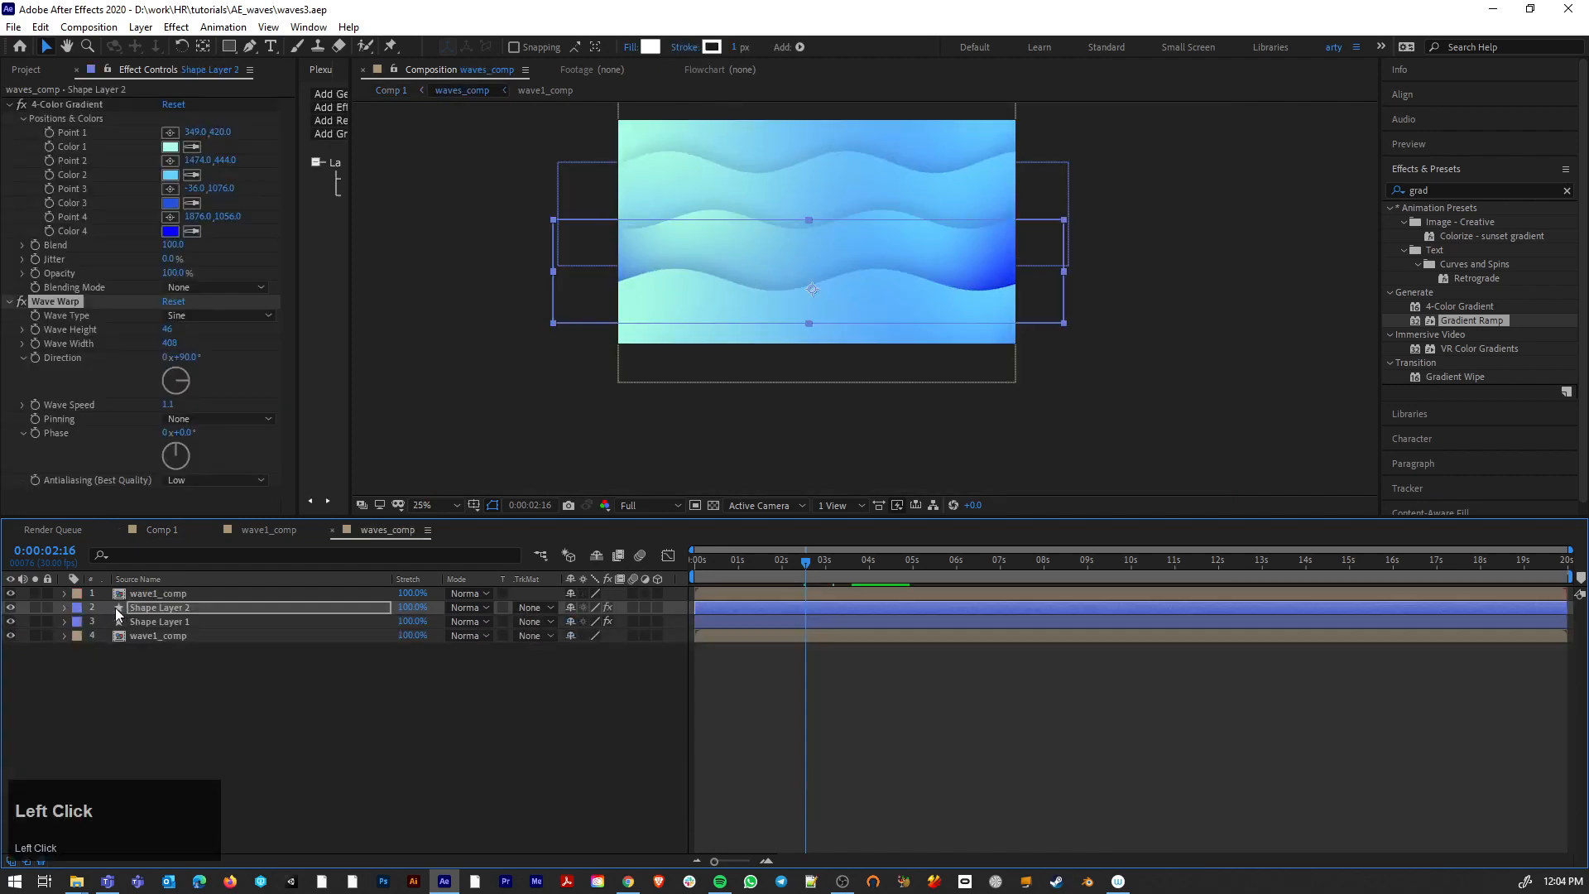
{"action": "left_click", "coordinate": [162, 530]}
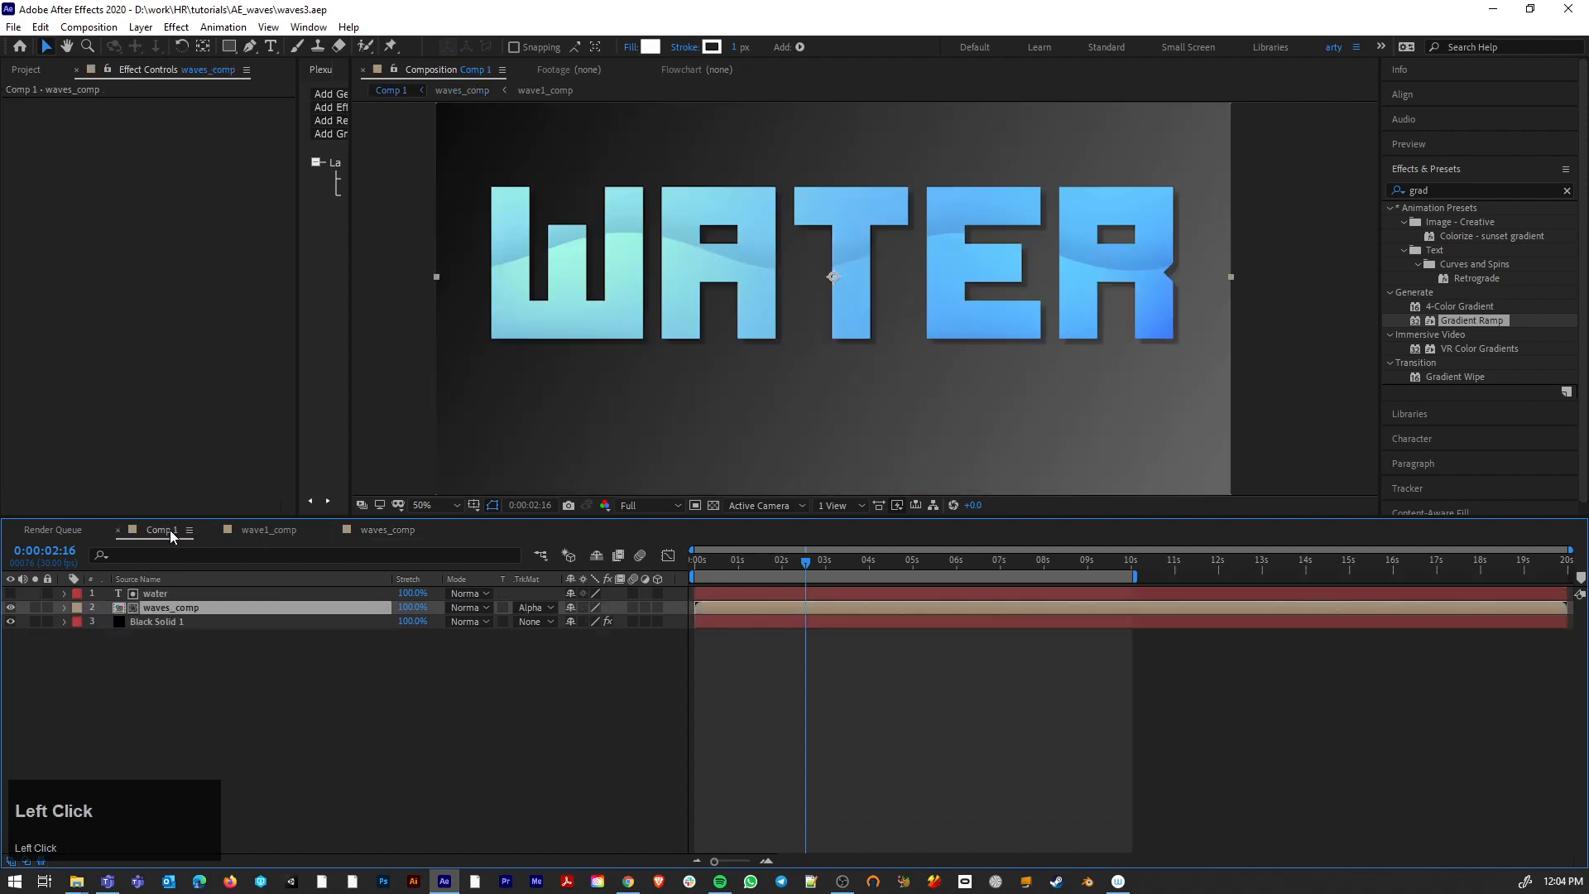
Step: Hide the waves_comp layer in Comp 1 and make the water text layer visible
{"action": "left_click", "coordinate": [9, 593]}
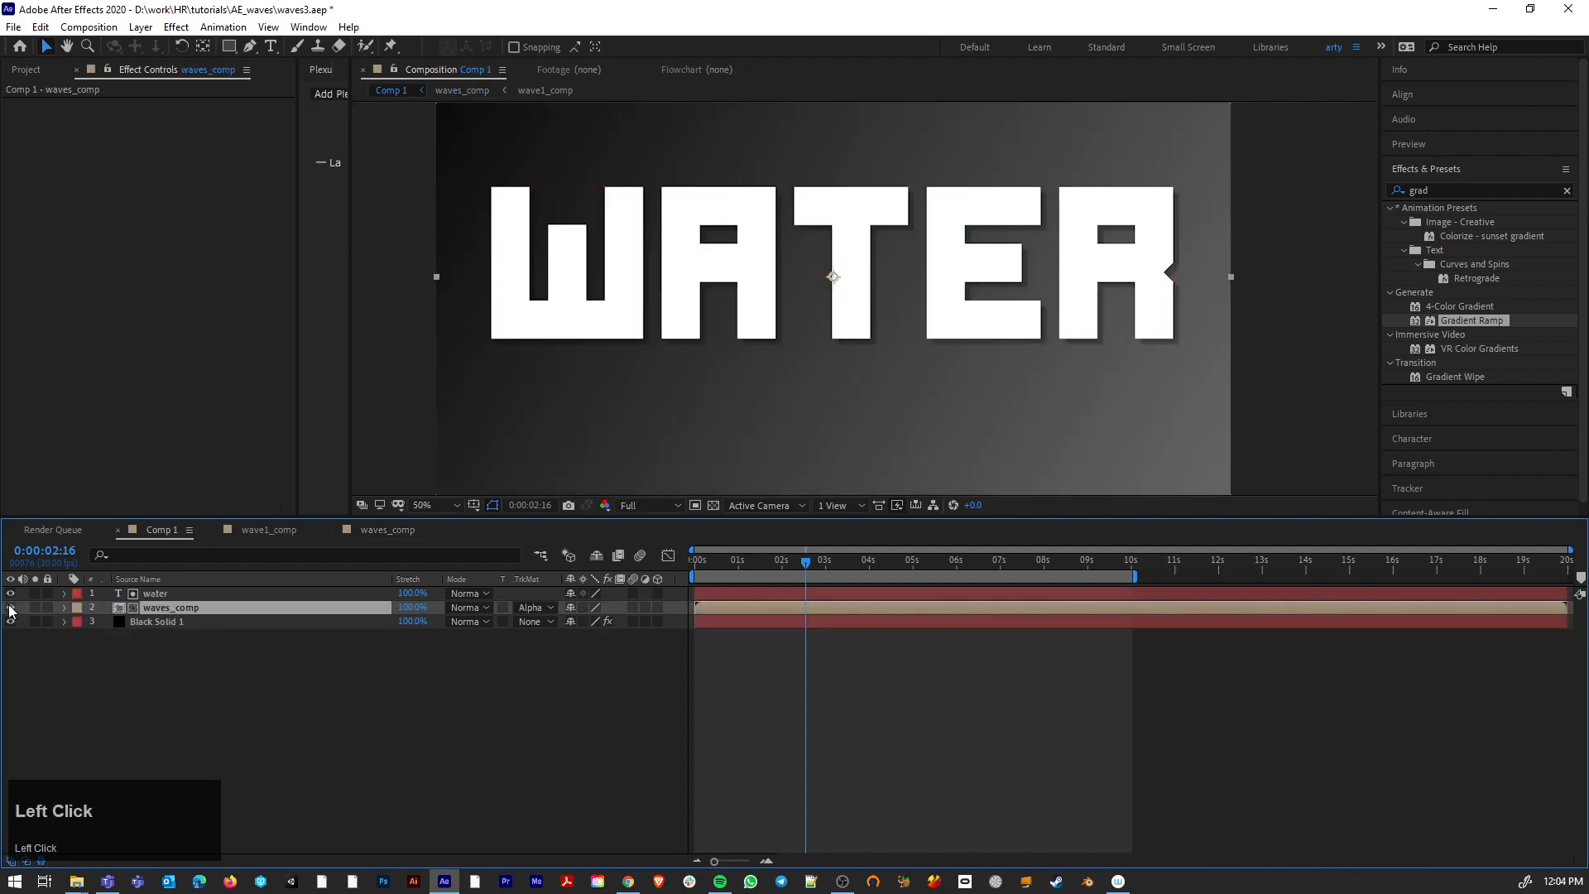
{"action": "left_click", "coordinate": [9, 594]}
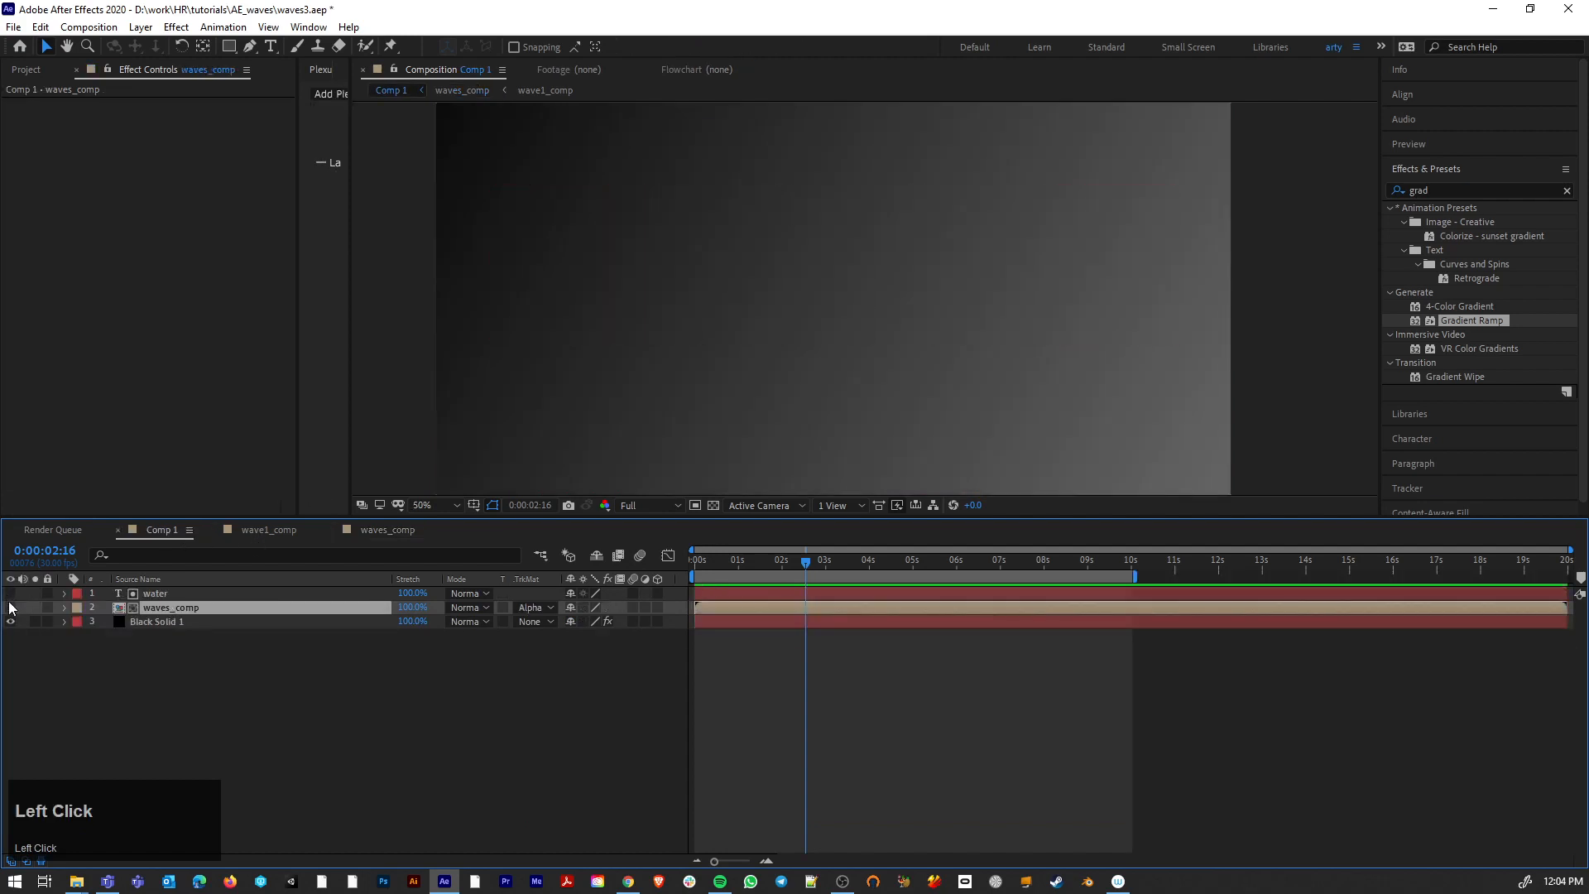
{"action": "left_click", "coordinate": [10, 608]}
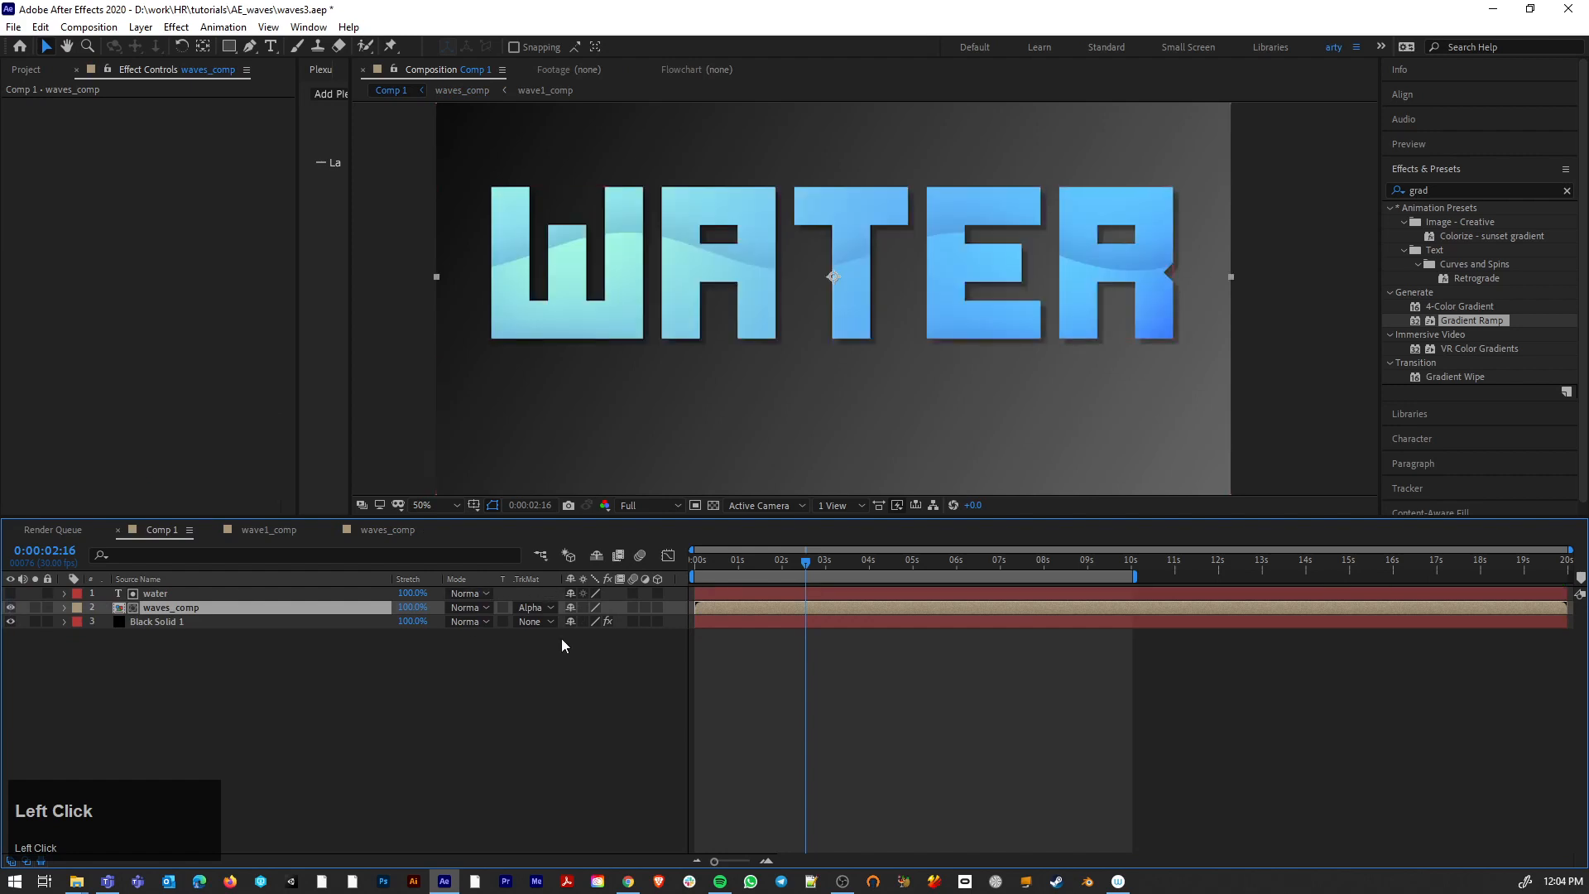
{"action": "left_click", "coordinate": [10, 608]}
{"action": "left_click", "coordinate": [10, 593]}
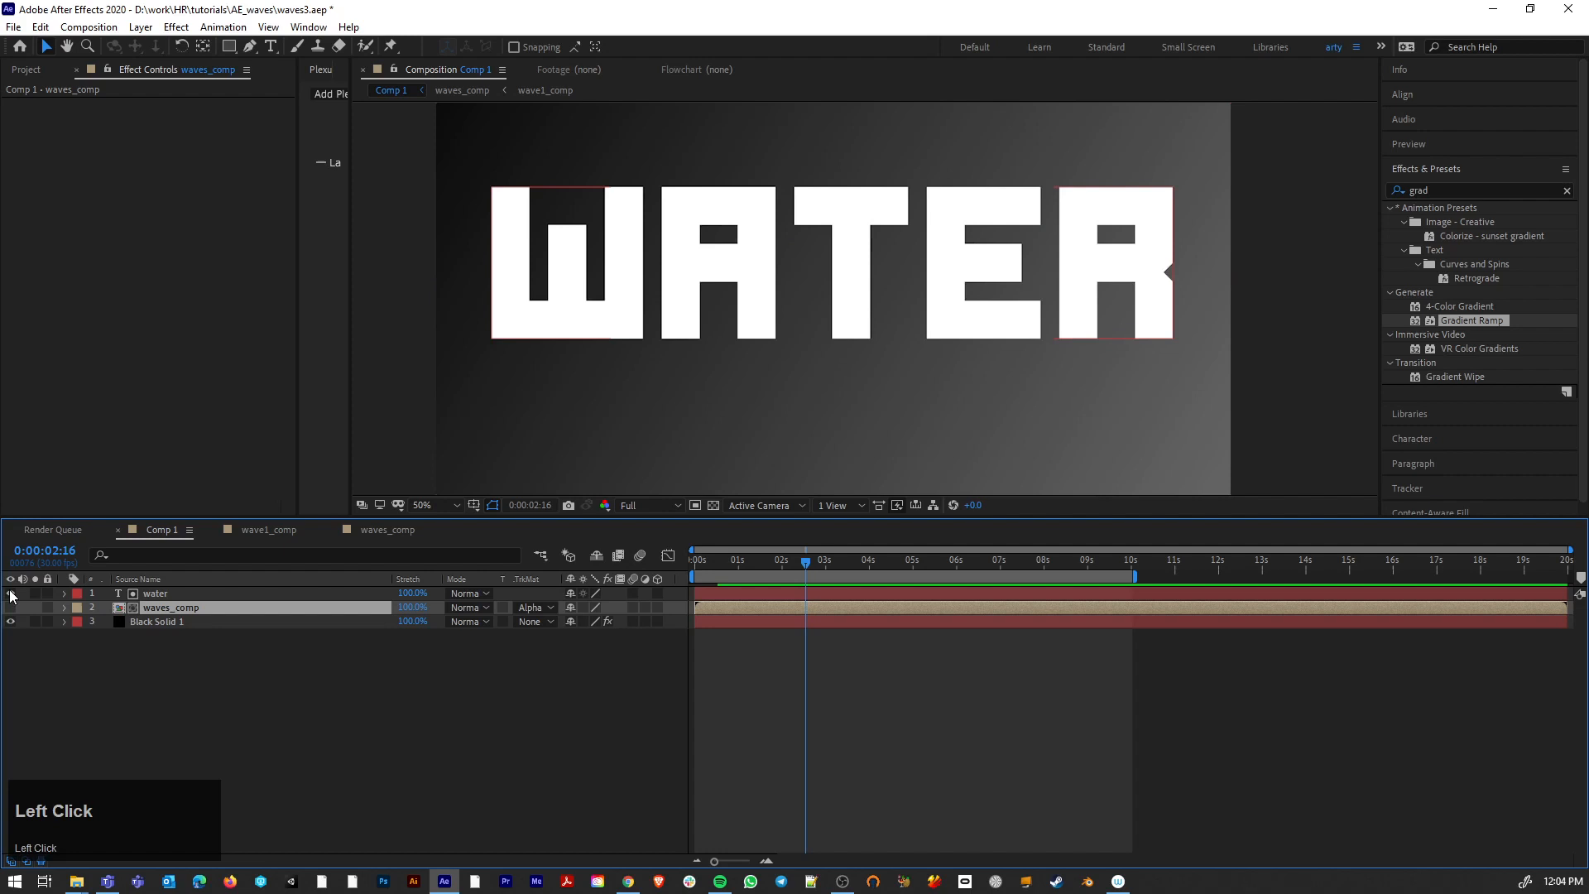
Step: Duplicate the water text layer and hide the original water layer beneath the copy
{"action": "left_click", "coordinate": [211, 595]}
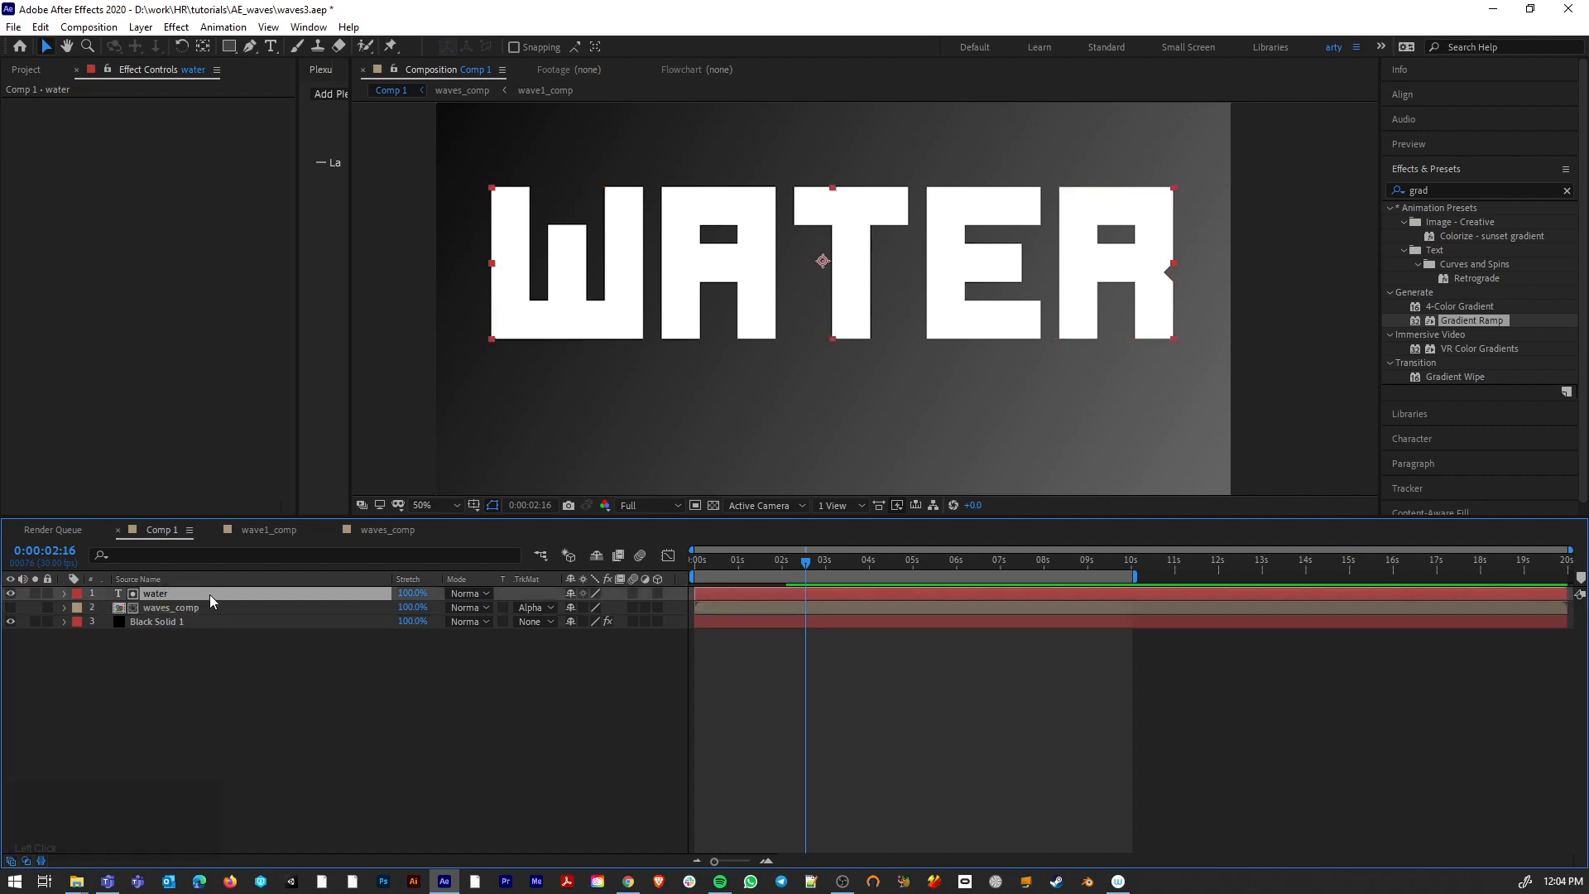
{"action": "key", "text": "ctrl+v"}
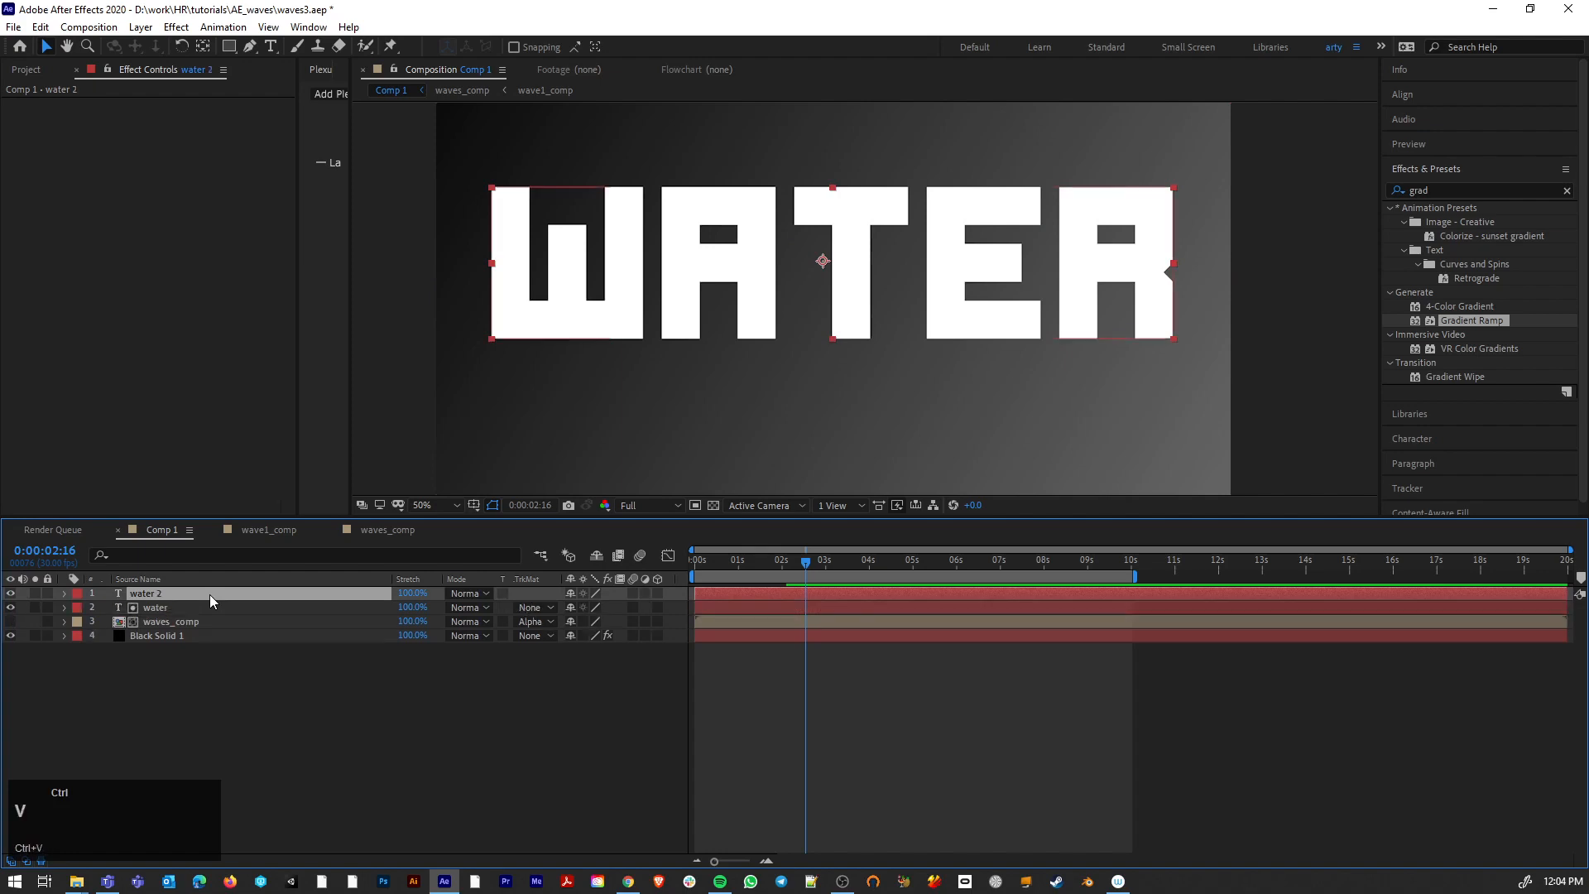
{"action": "right_click", "coordinate": [164, 608]}
{"action": "mouse_move", "coordinate": [243, 460]}
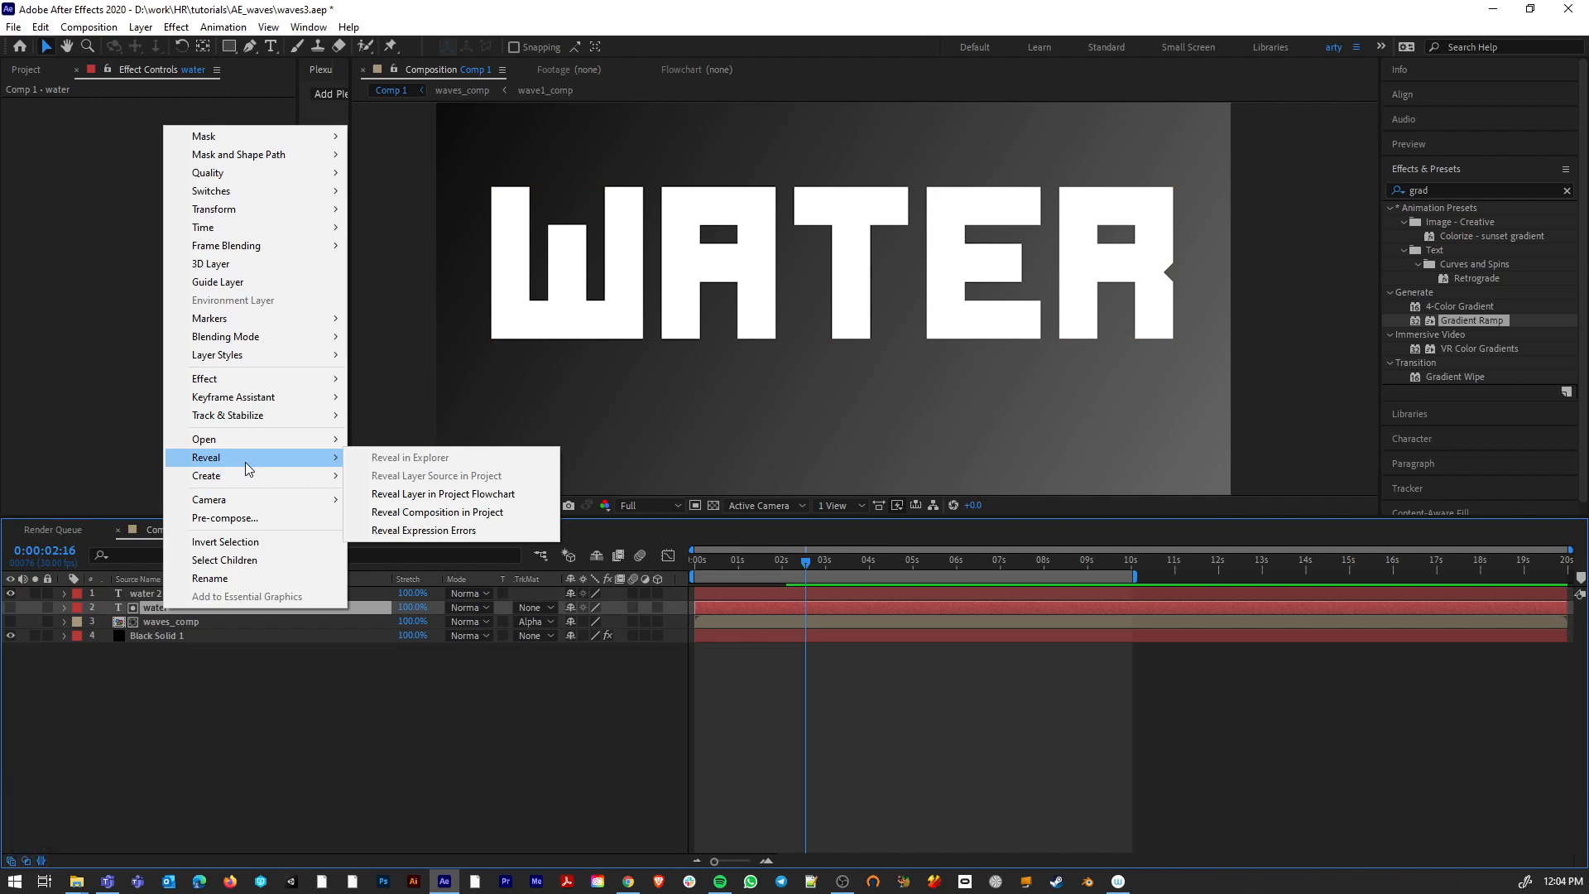
{"action": "left_click", "coordinate": [191, 654]}
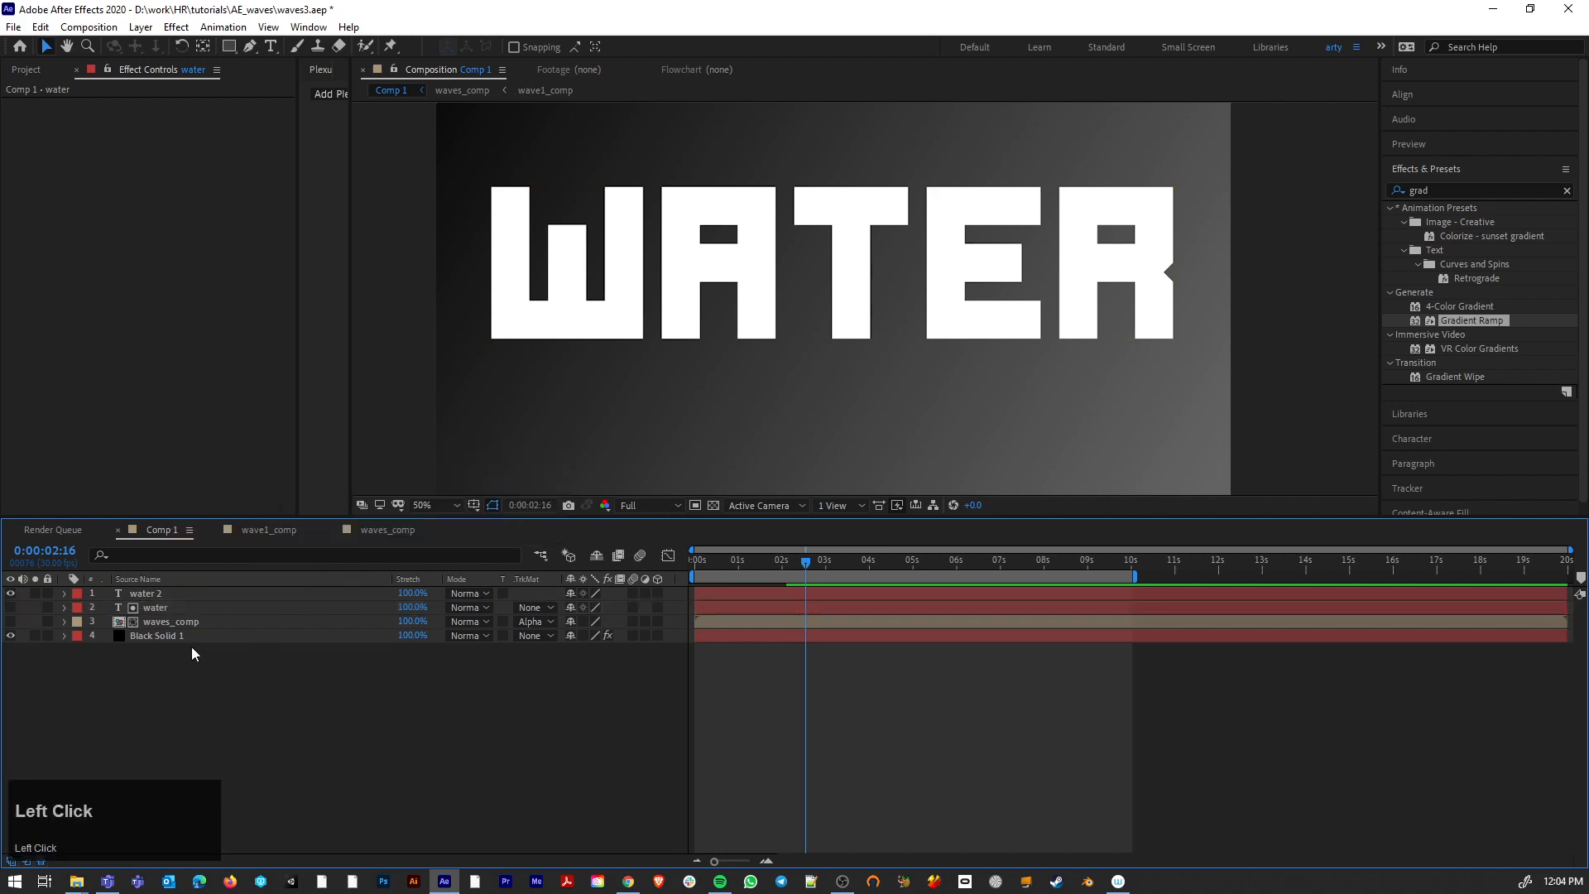
Step: Pre-compose the duplicated text layer water 2 as "water text comp", moving all attributes into the new composition
{"action": "left_click", "coordinate": [146, 594]}
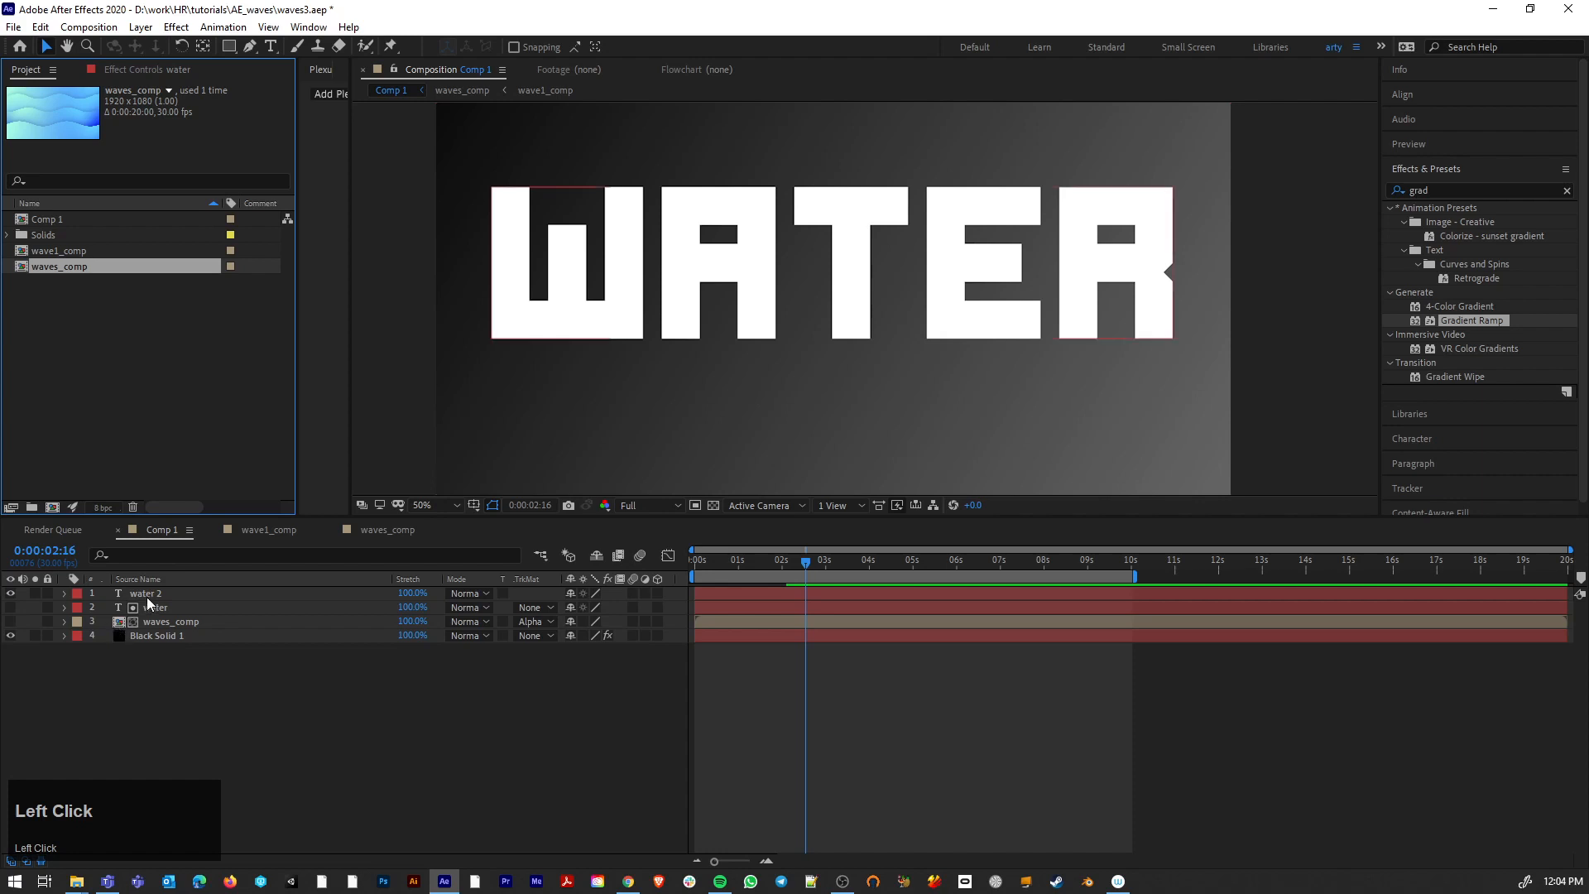
{"action": "left_click", "coordinate": [11, 593]}
{"action": "left_click", "coordinate": [11, 593]}
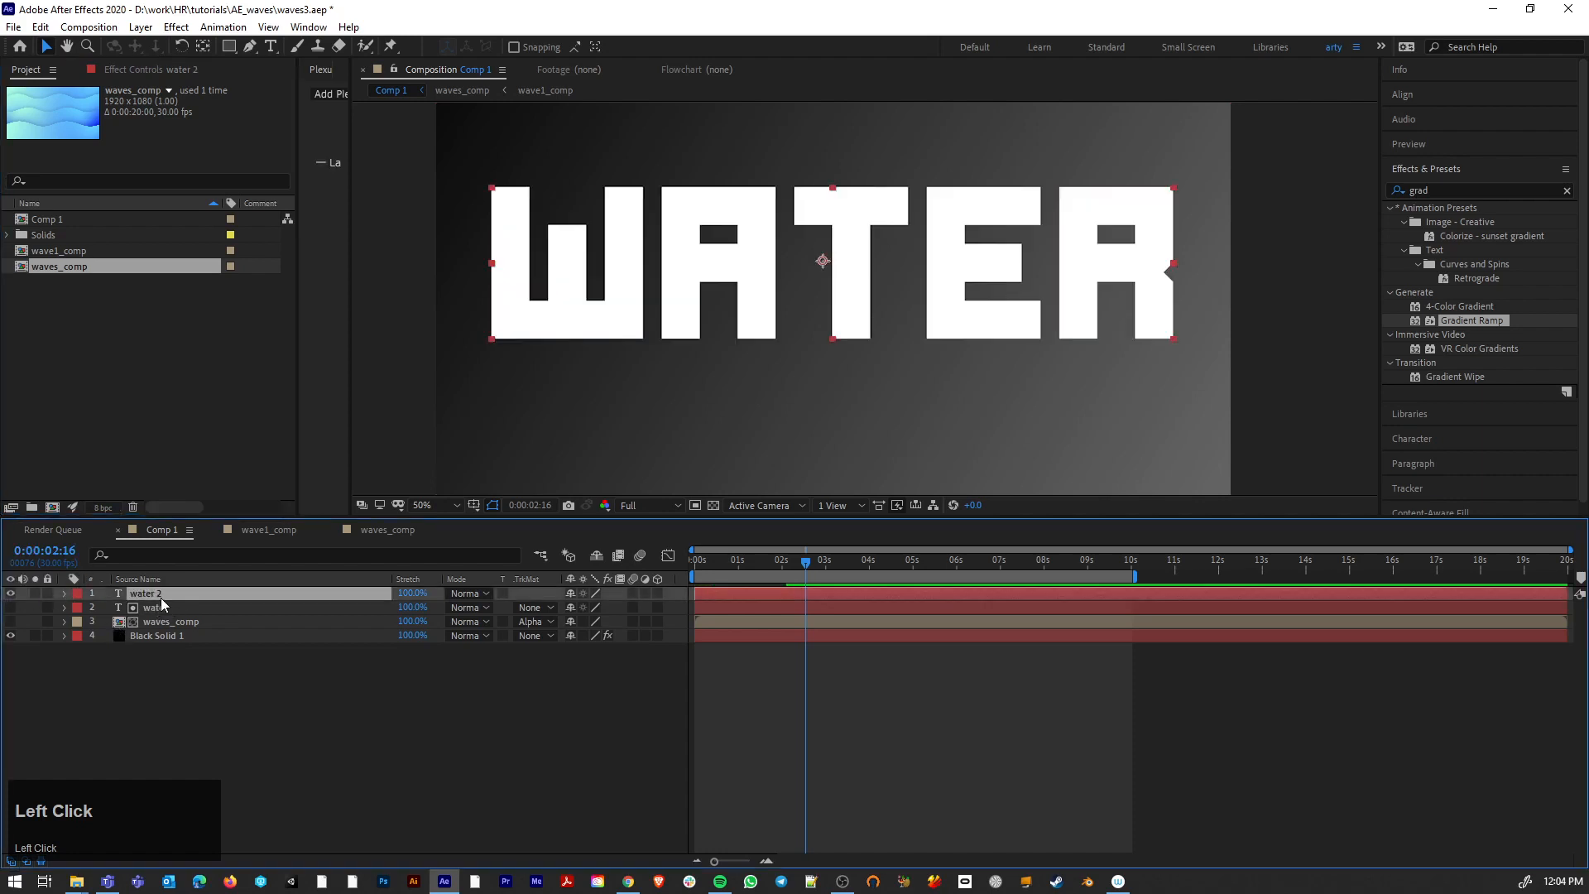
{"action": "right_click", "coordinate": [156, 593]}
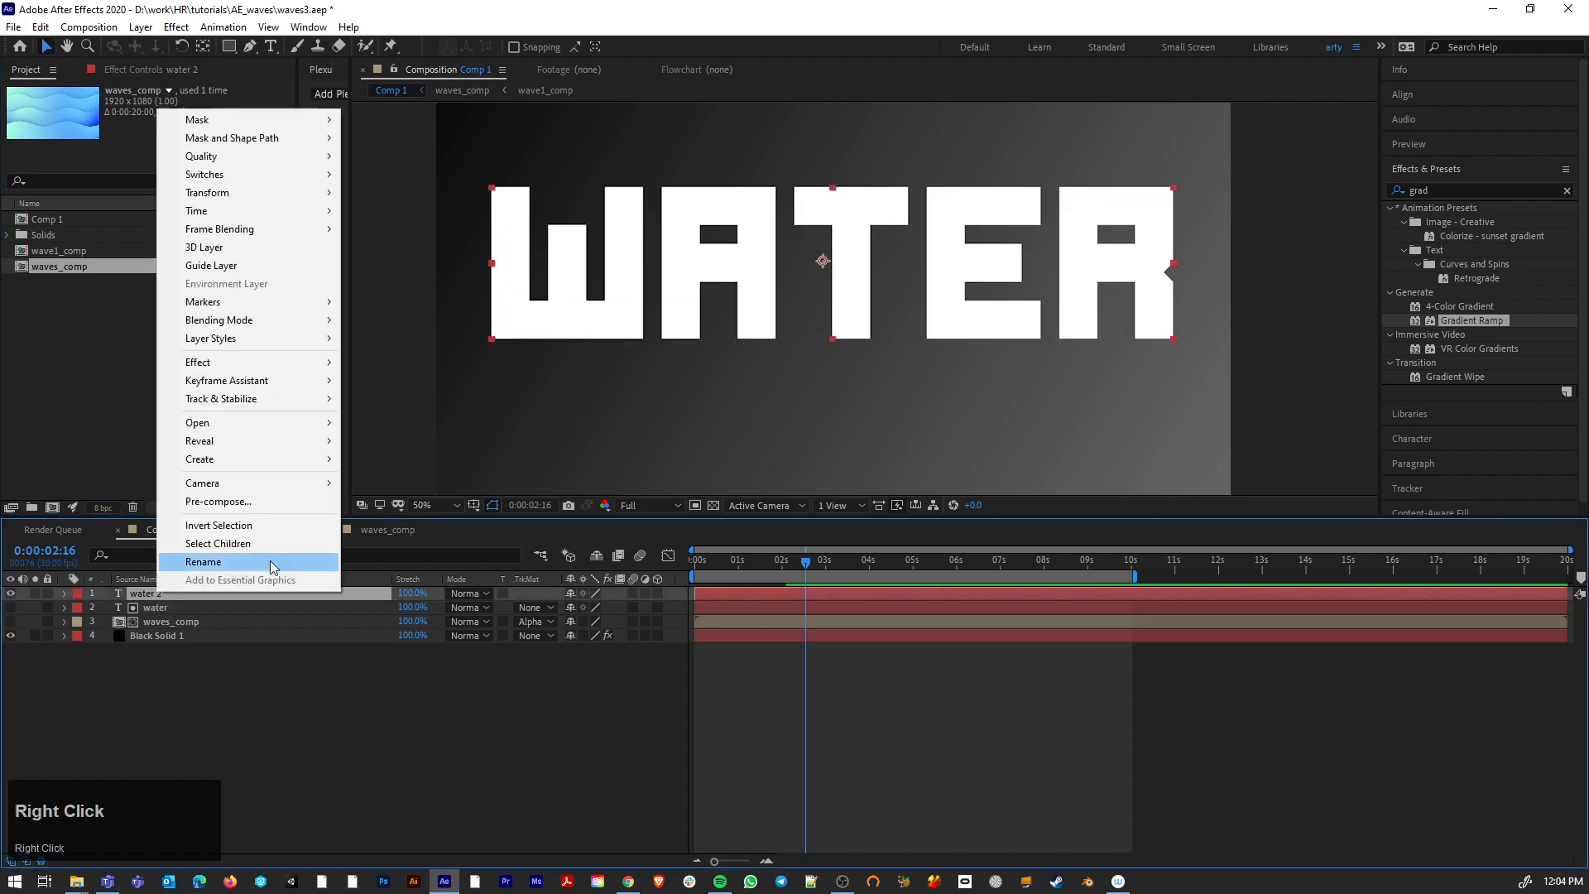
{"action": "left_click", "coordinate": [251, 501]}
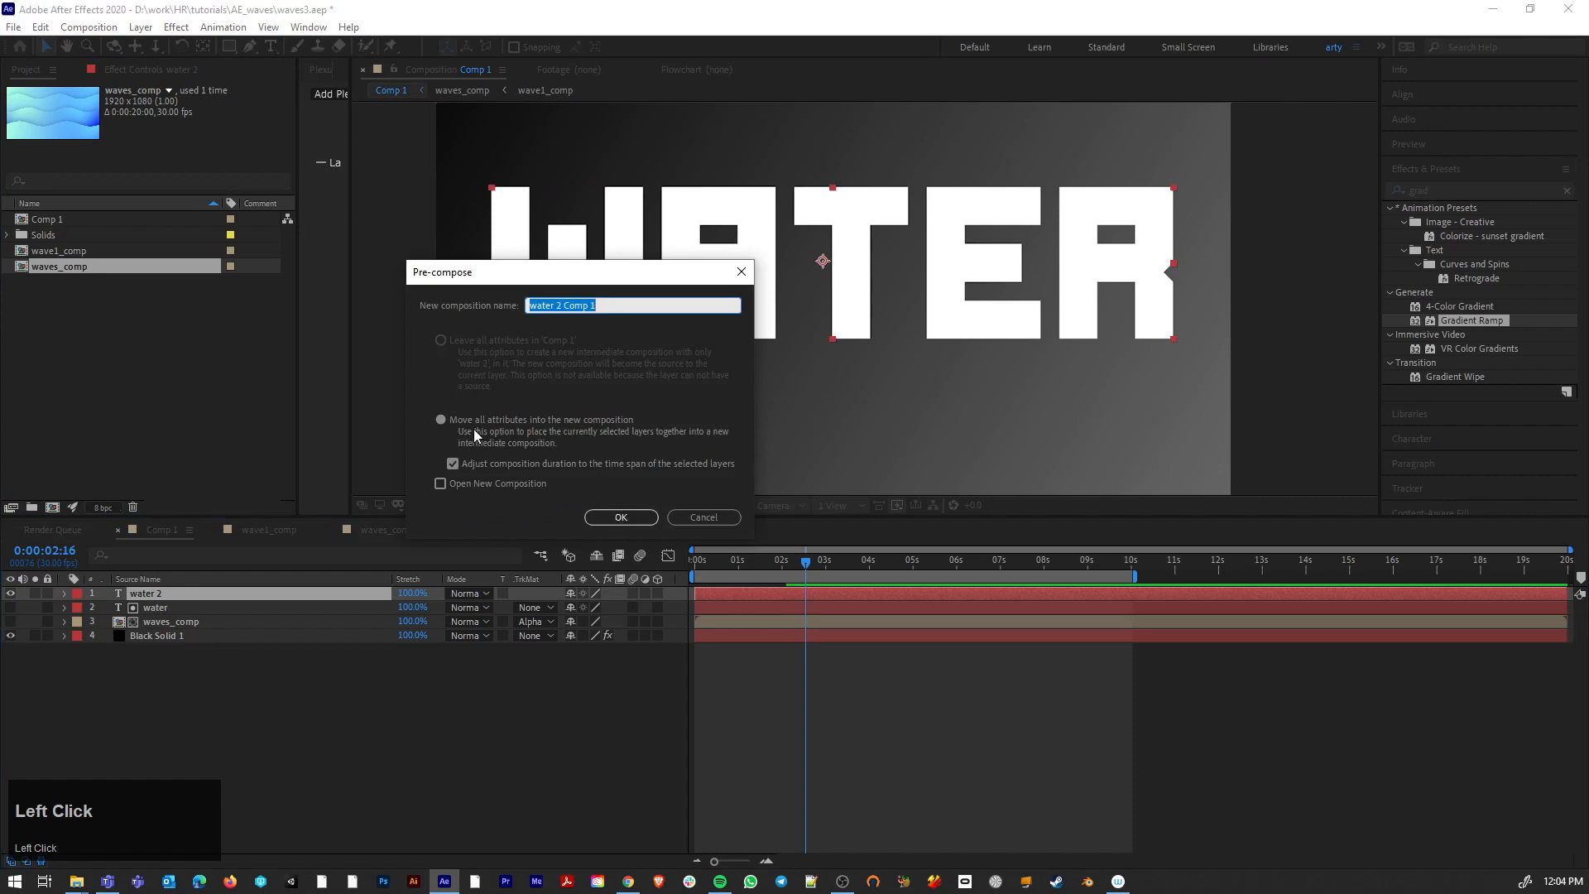
{"action": "left_click_drag", "start_coordinate": [557, 304], "coordinate": [700, 311]}
{"action": "type", "text": "text comp"}
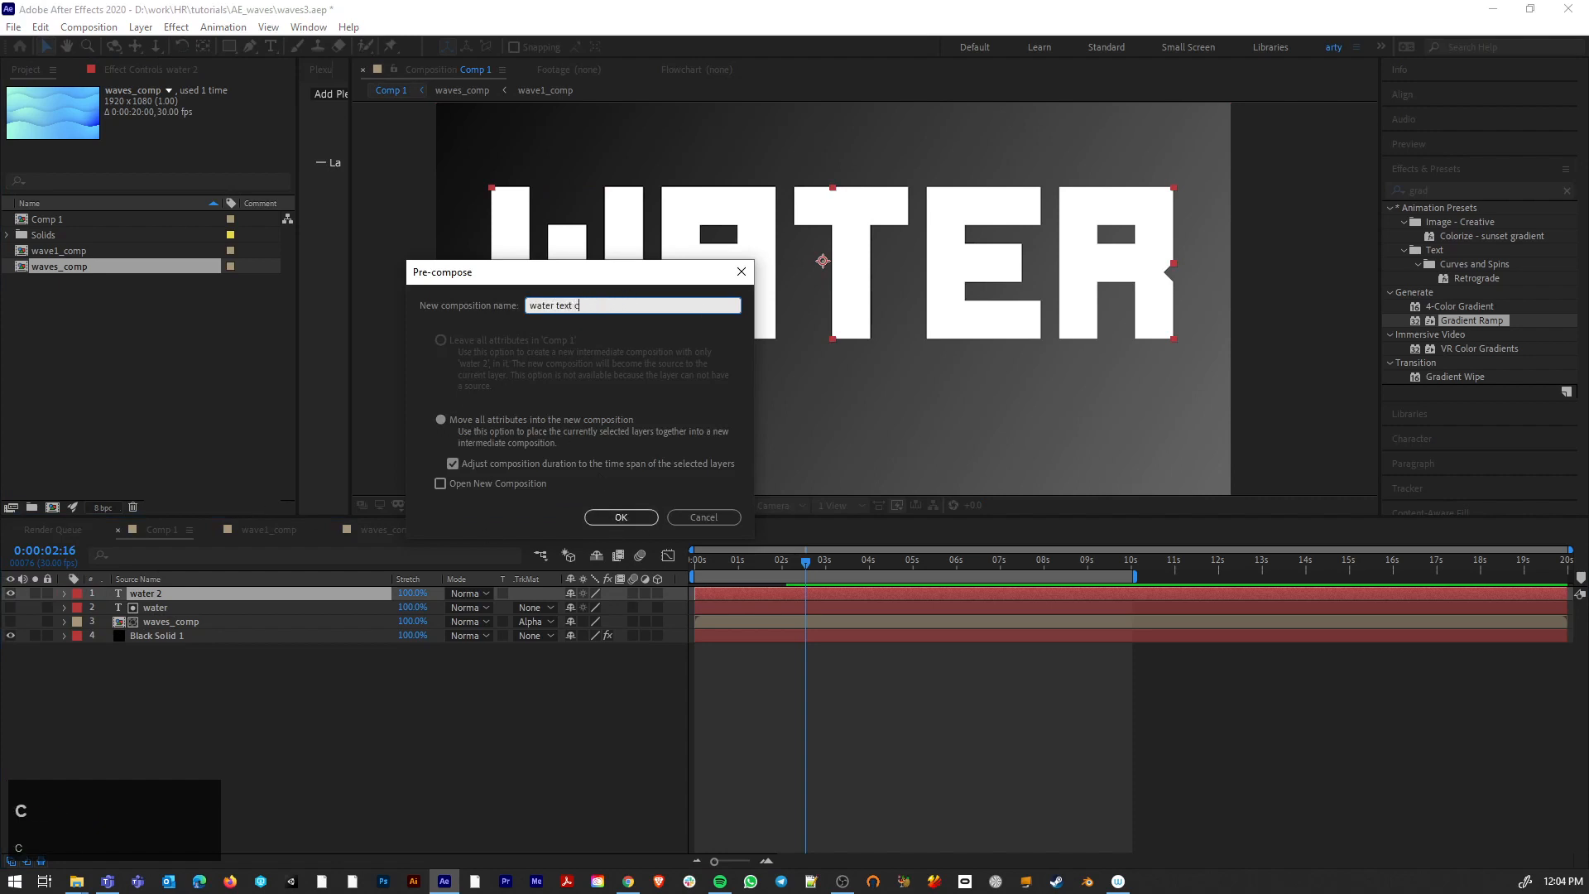
{"action": "left_click", "coordinate": [441, 419]}
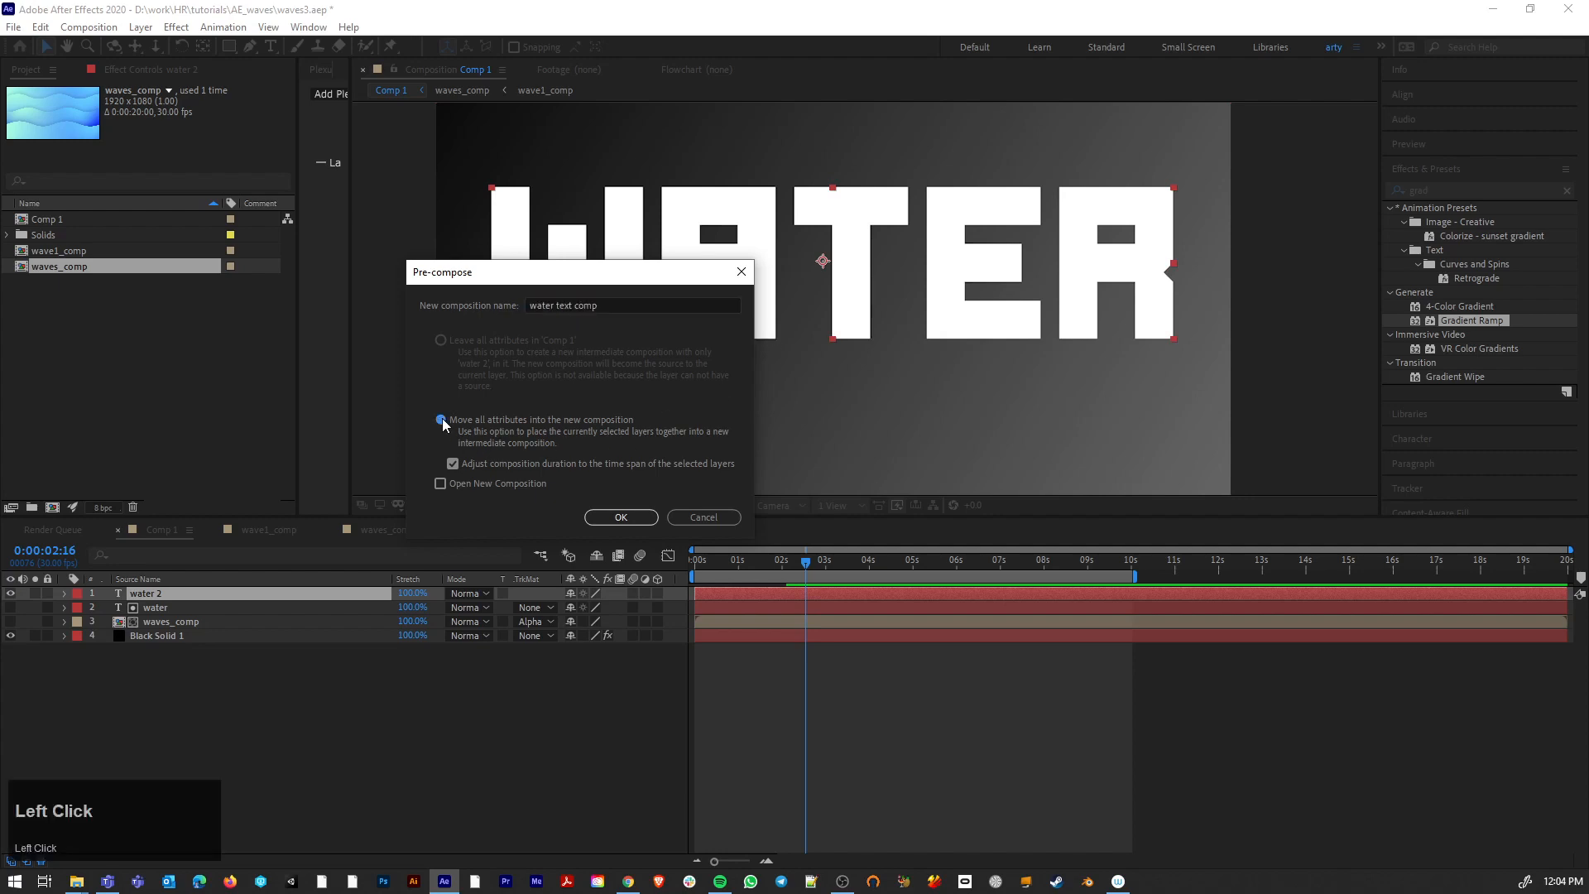
{"action": "left_click", "coordinate": [619, 517]}
Step: Check the contents of the water text comp precomposition and return to Comp 1
{"action": "double_click", "coordinate": [117, 596]}
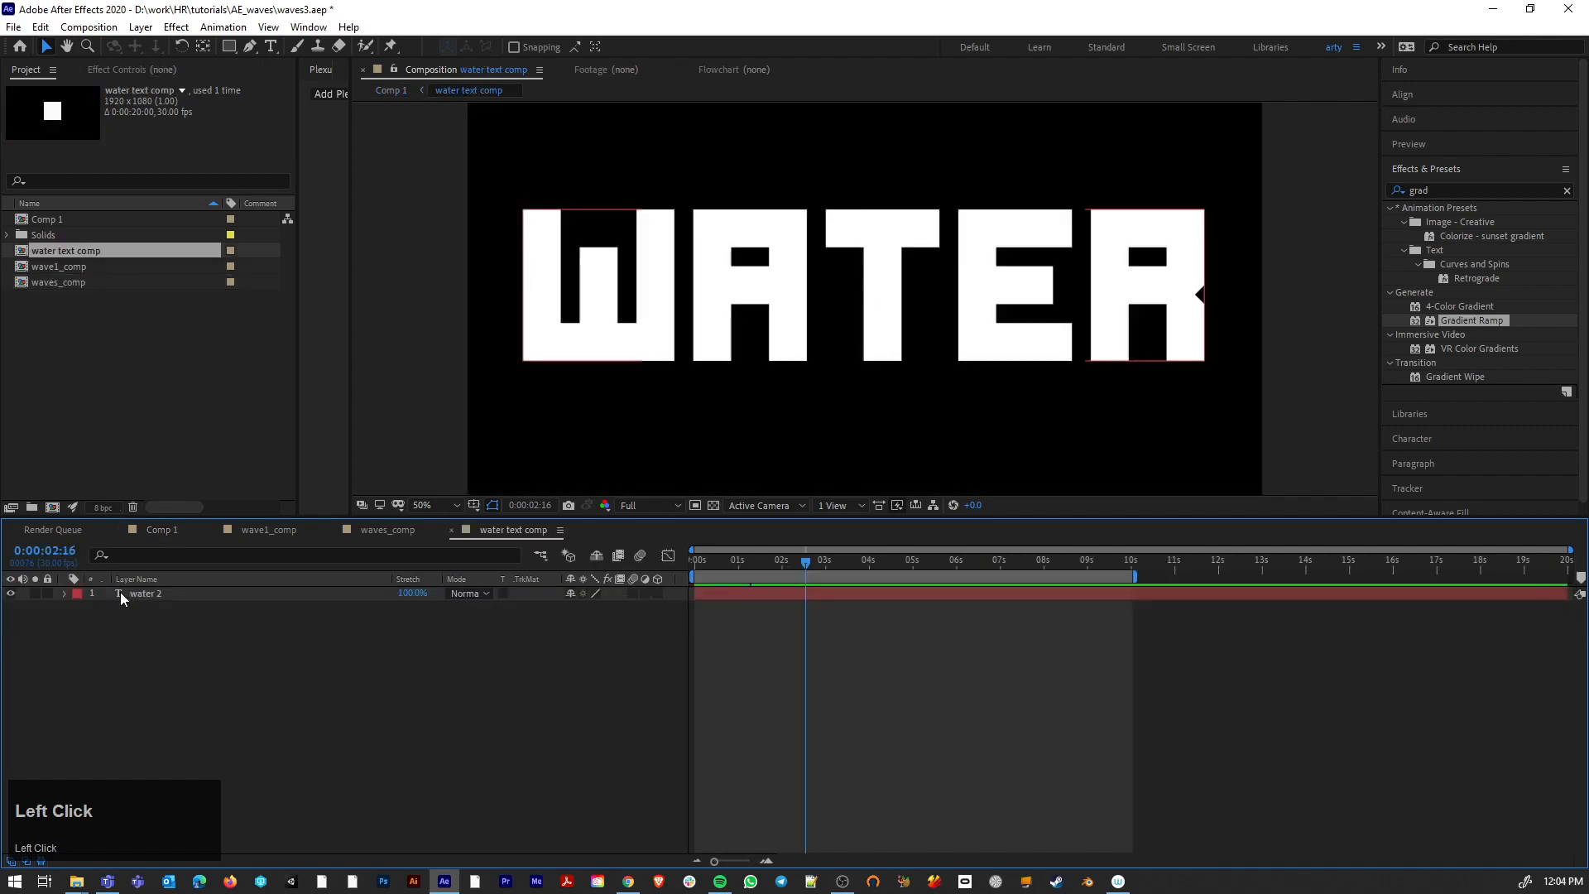
{"action": "mouse_move", "coordinate": [809, 569]}
{"action": "left_mouse_down"}
{"action": "mouse_move", "coordinate": [734, 570]}
{"action": "mouse_move", "coordinate": [803, 570]}
{"action": "left_mouse_up"}
{"action": "left_click", "coordinate": [164, 535]}
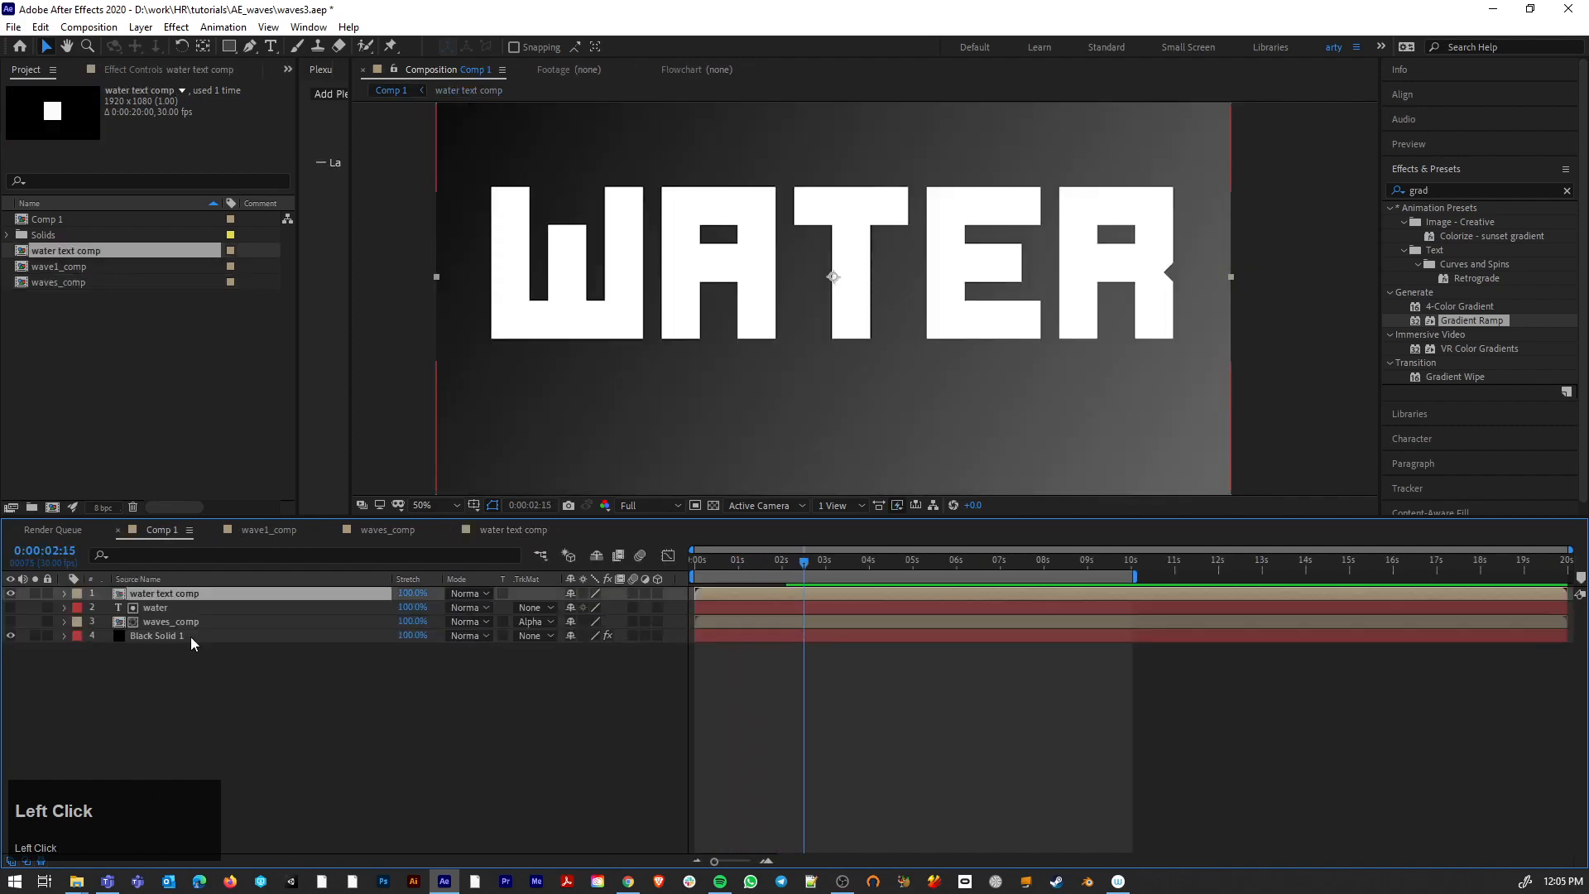
Step: Apply a Gaussian Blur effect to the water text comp layer with Blurriness set to about 52.9
{"action": "left_click", "coordinate": [1462, 190]}
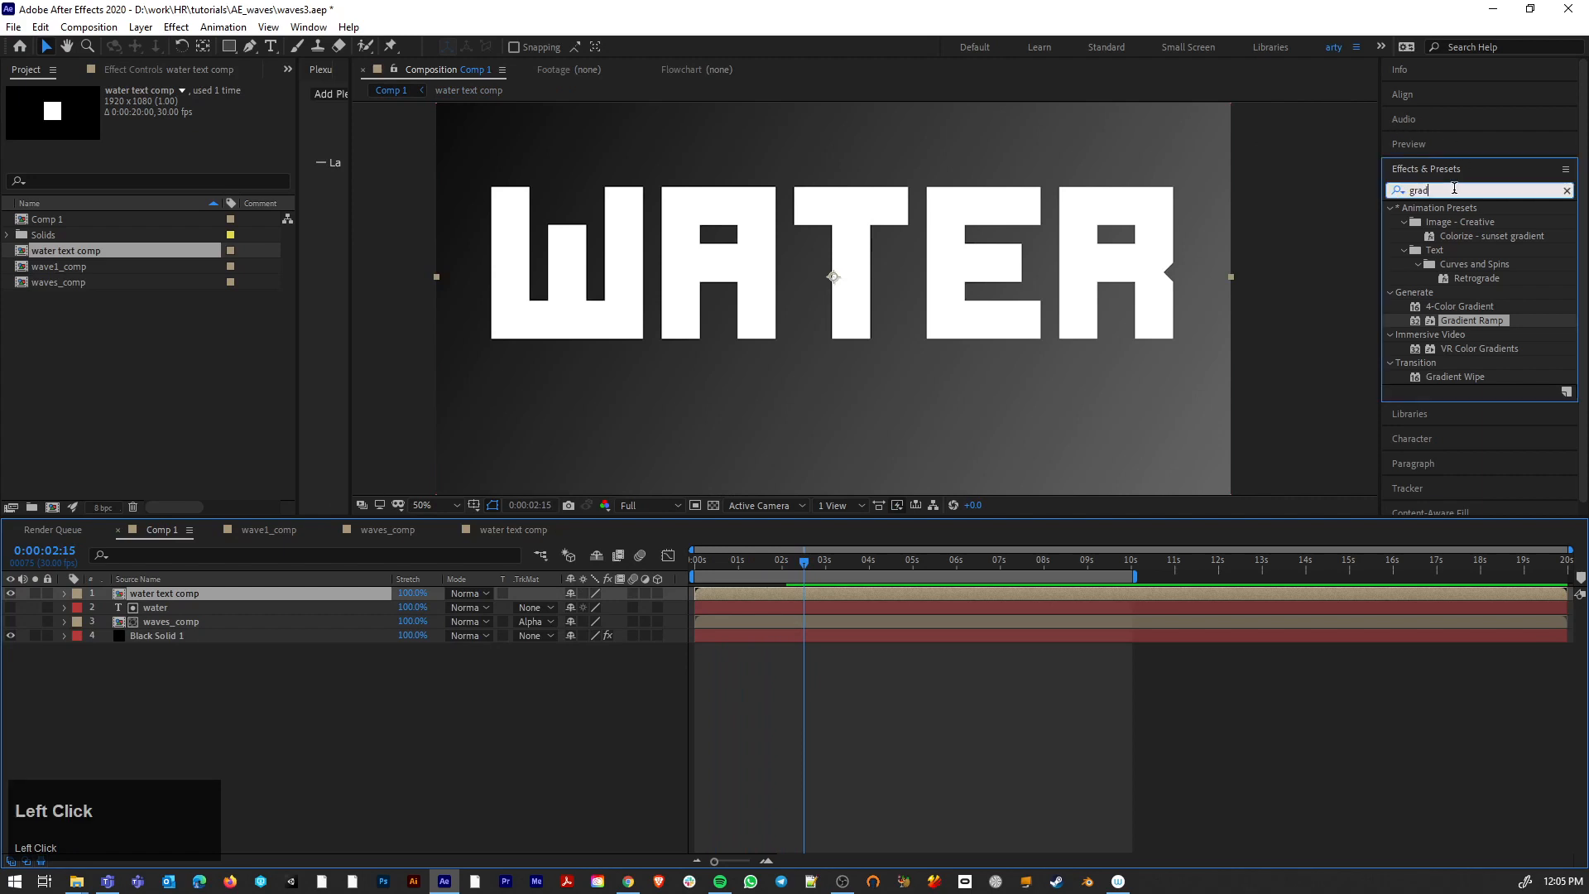
{"action": "left_click", "coordinate": [176, 28]}
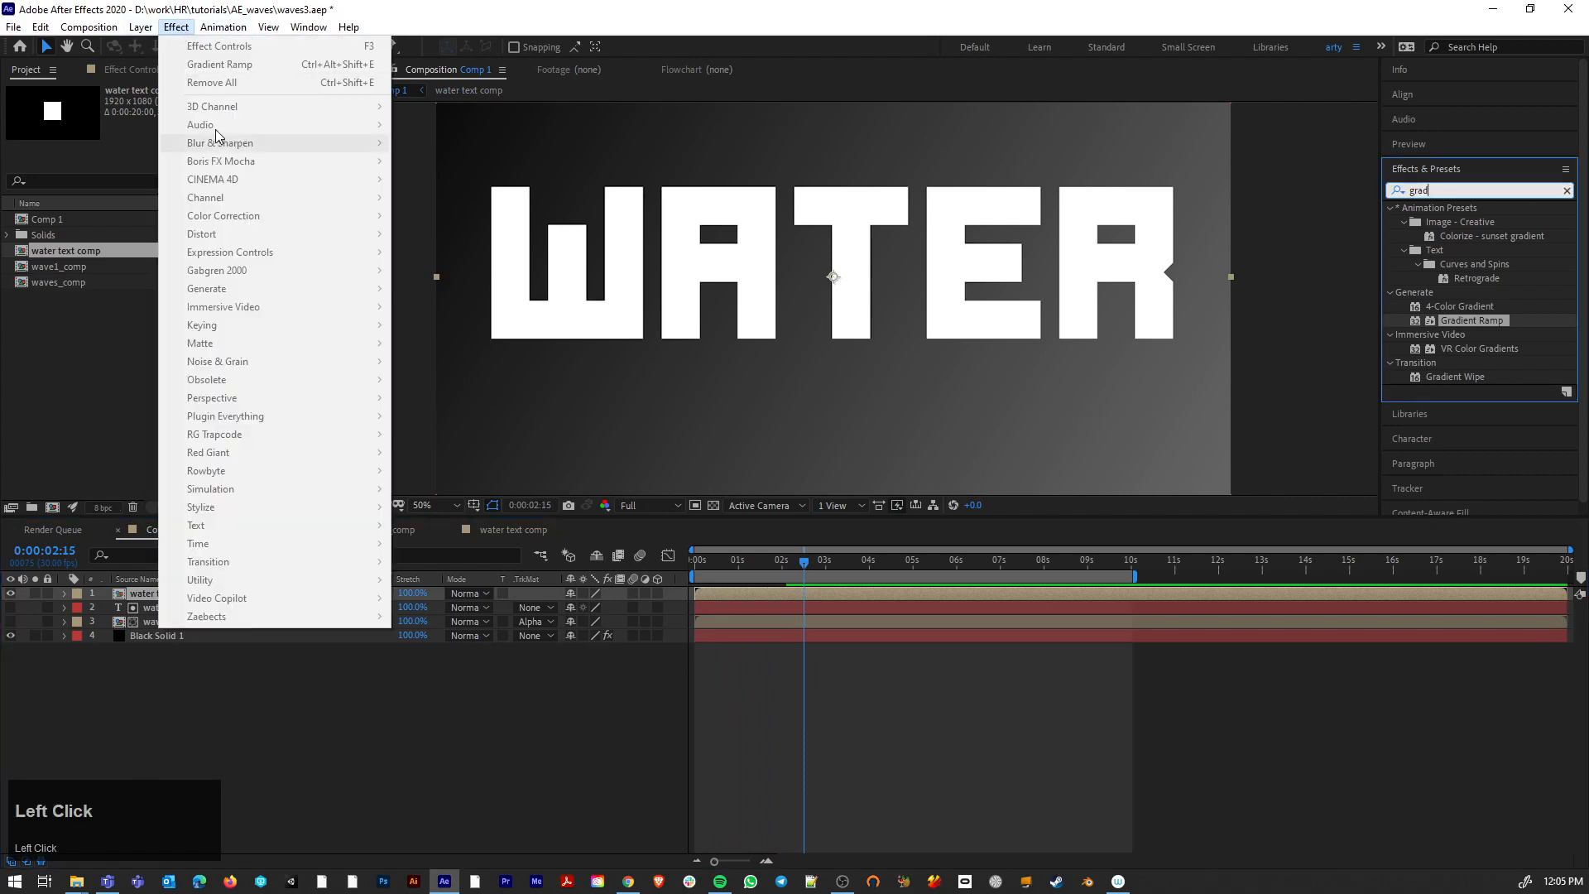
{"action": "left_click", "coordinate": [113, 658]}
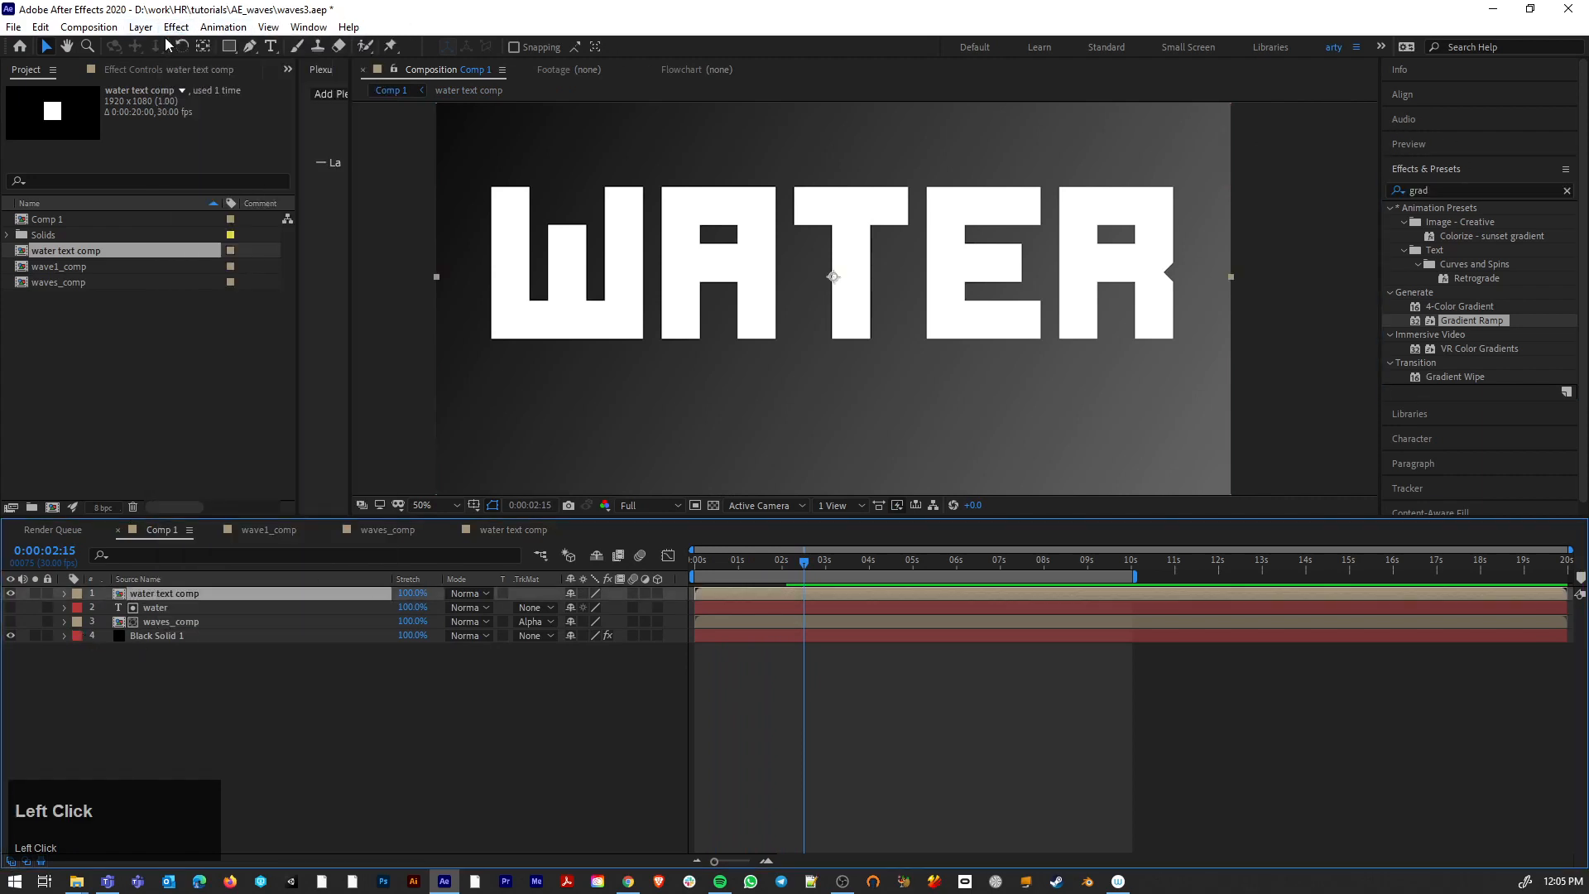
{"action": "left_click", "coordinate": [175, 27]}
{"action": "mouse_move", "coordinate": [223, 145]}
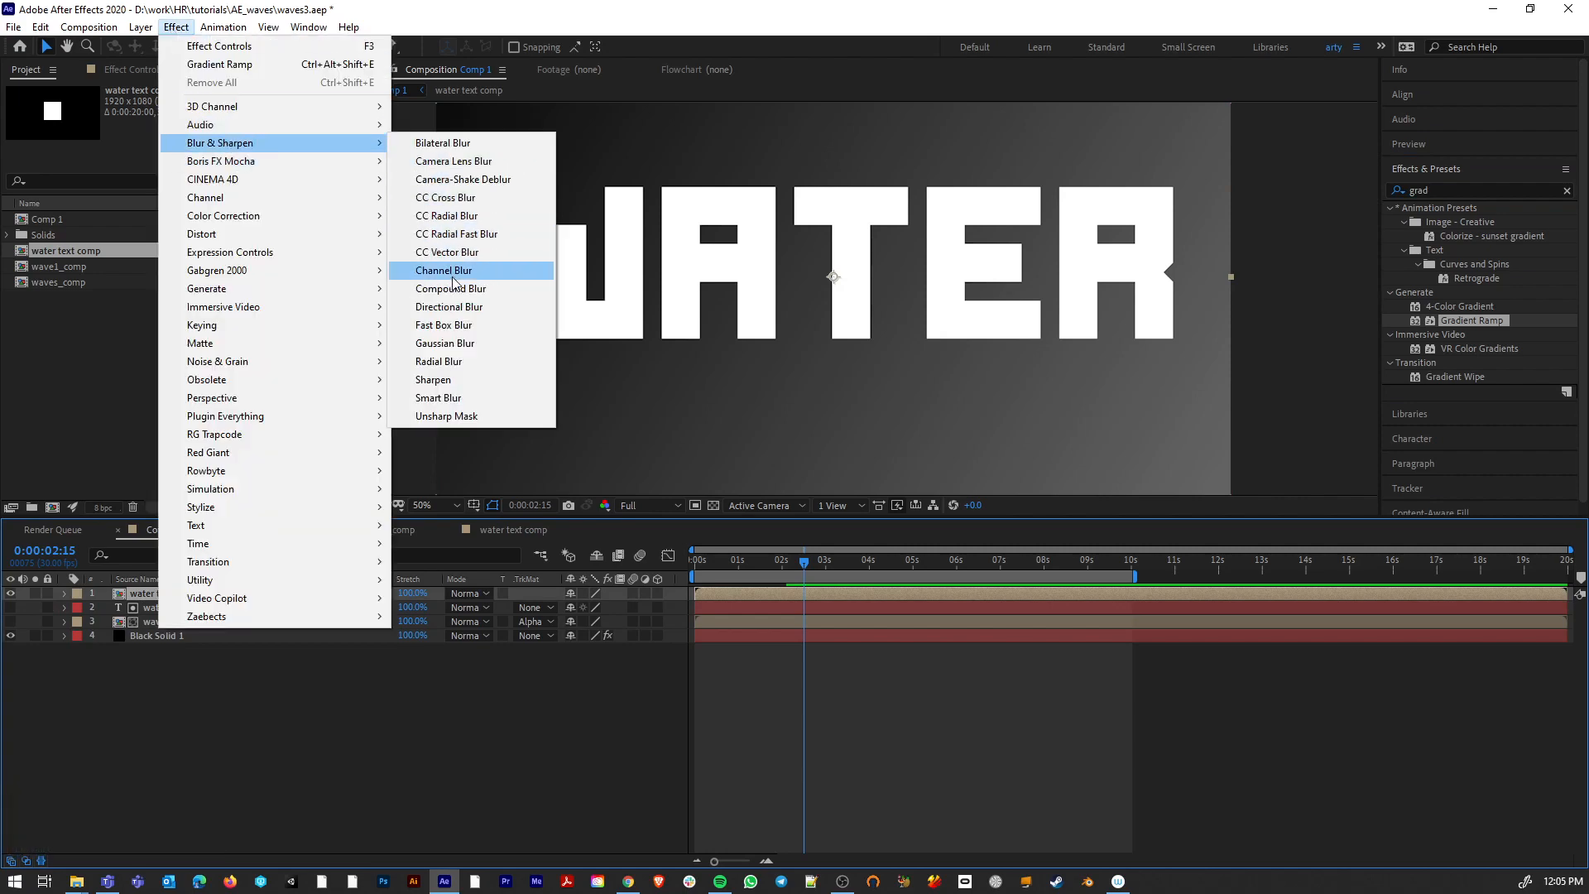
{"action": "left_click", "coordinate": [454, 344]}
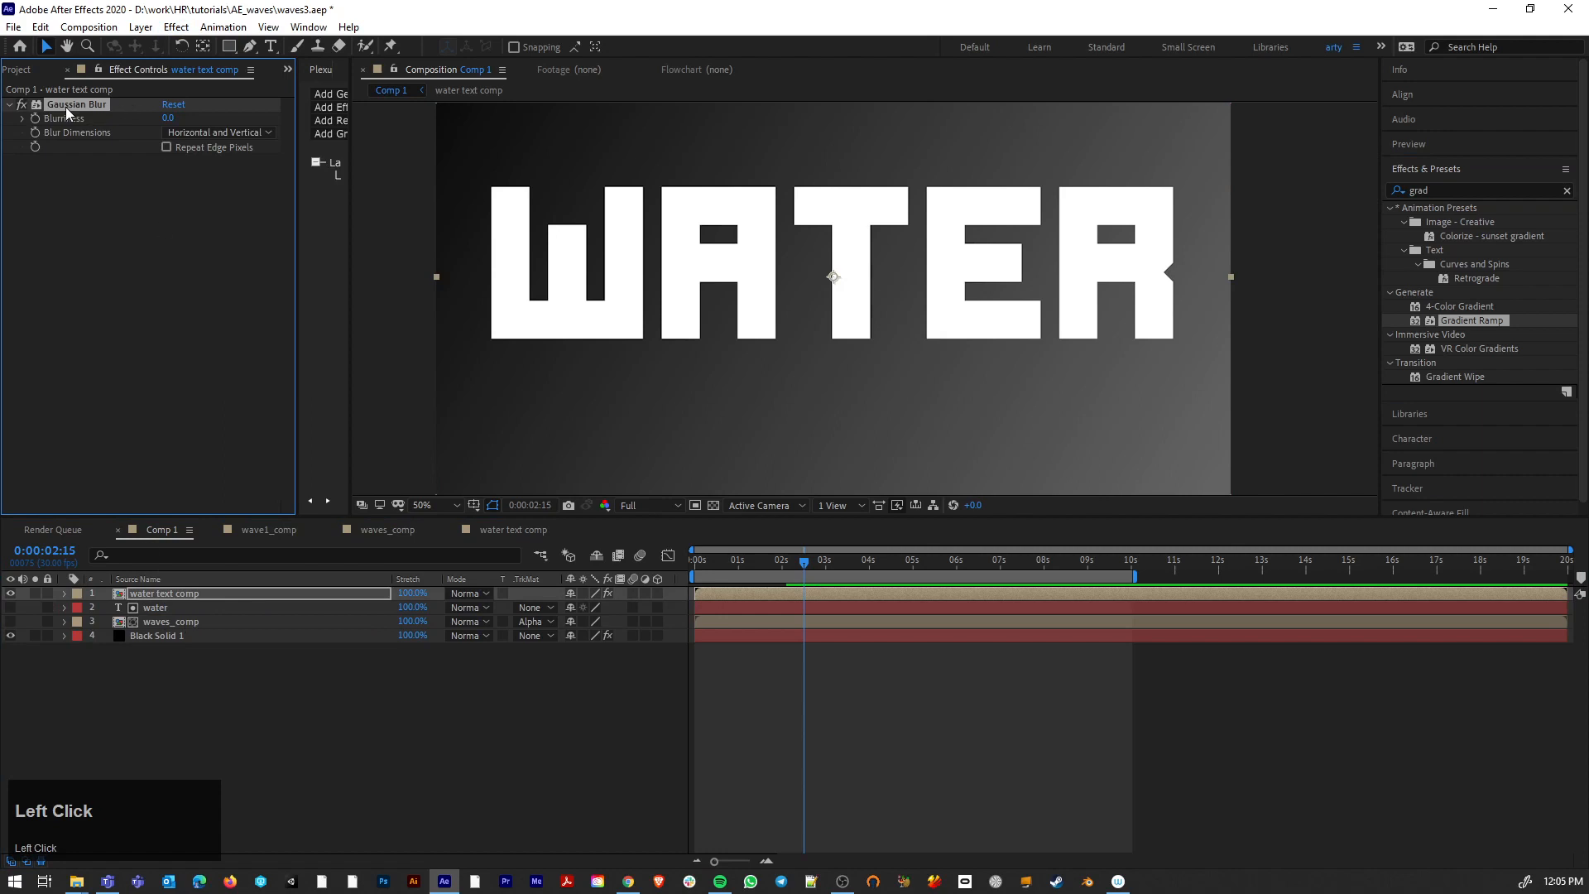
{"action": "left_click_drag", "start_coordinate": [216, 119], "coordinate": [588, 121]}
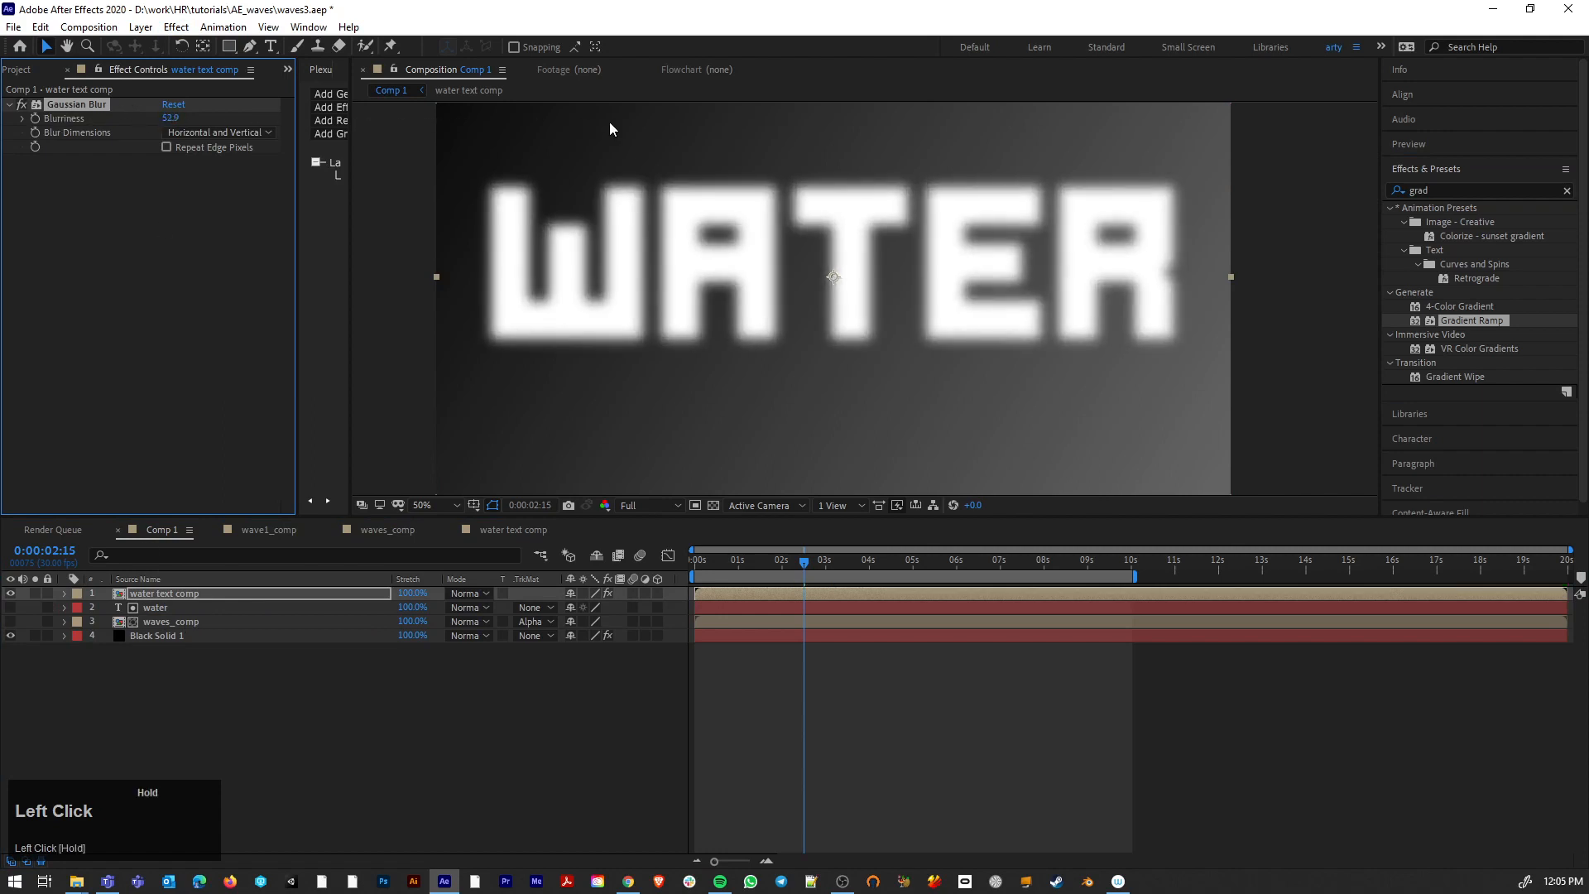
Step: Add the Levels effect to the water text comp layer and set its RGB Input Black to 122 and Input White to 162
{"action": "left_click", "coordinate": [1481, 190]}
{"action": "type", "text": "le"}
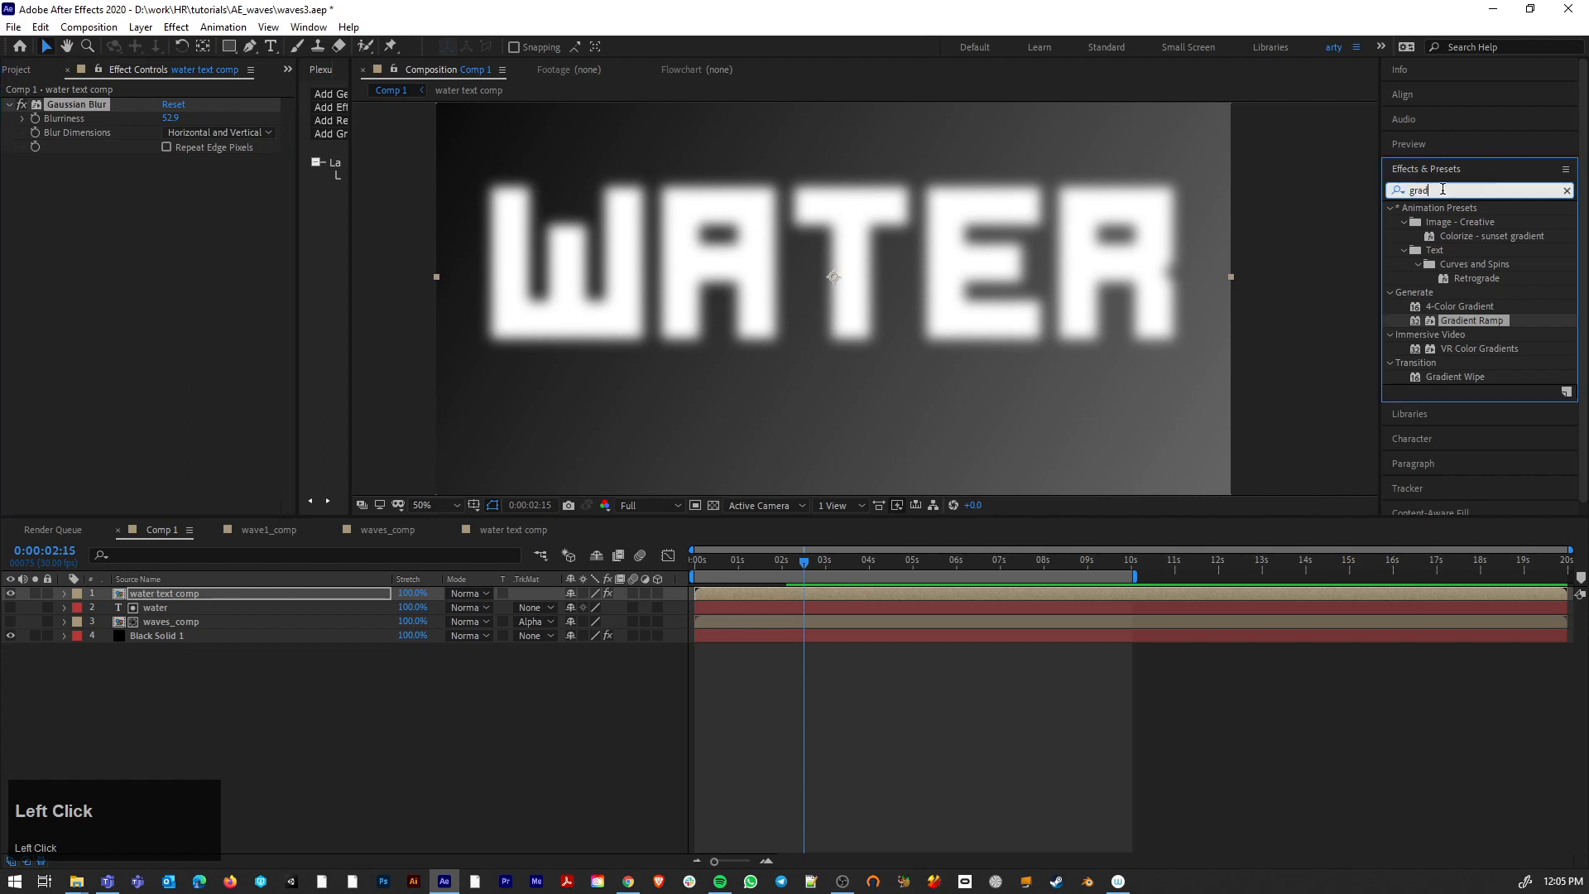
{"action": "type", "text": "vle"}
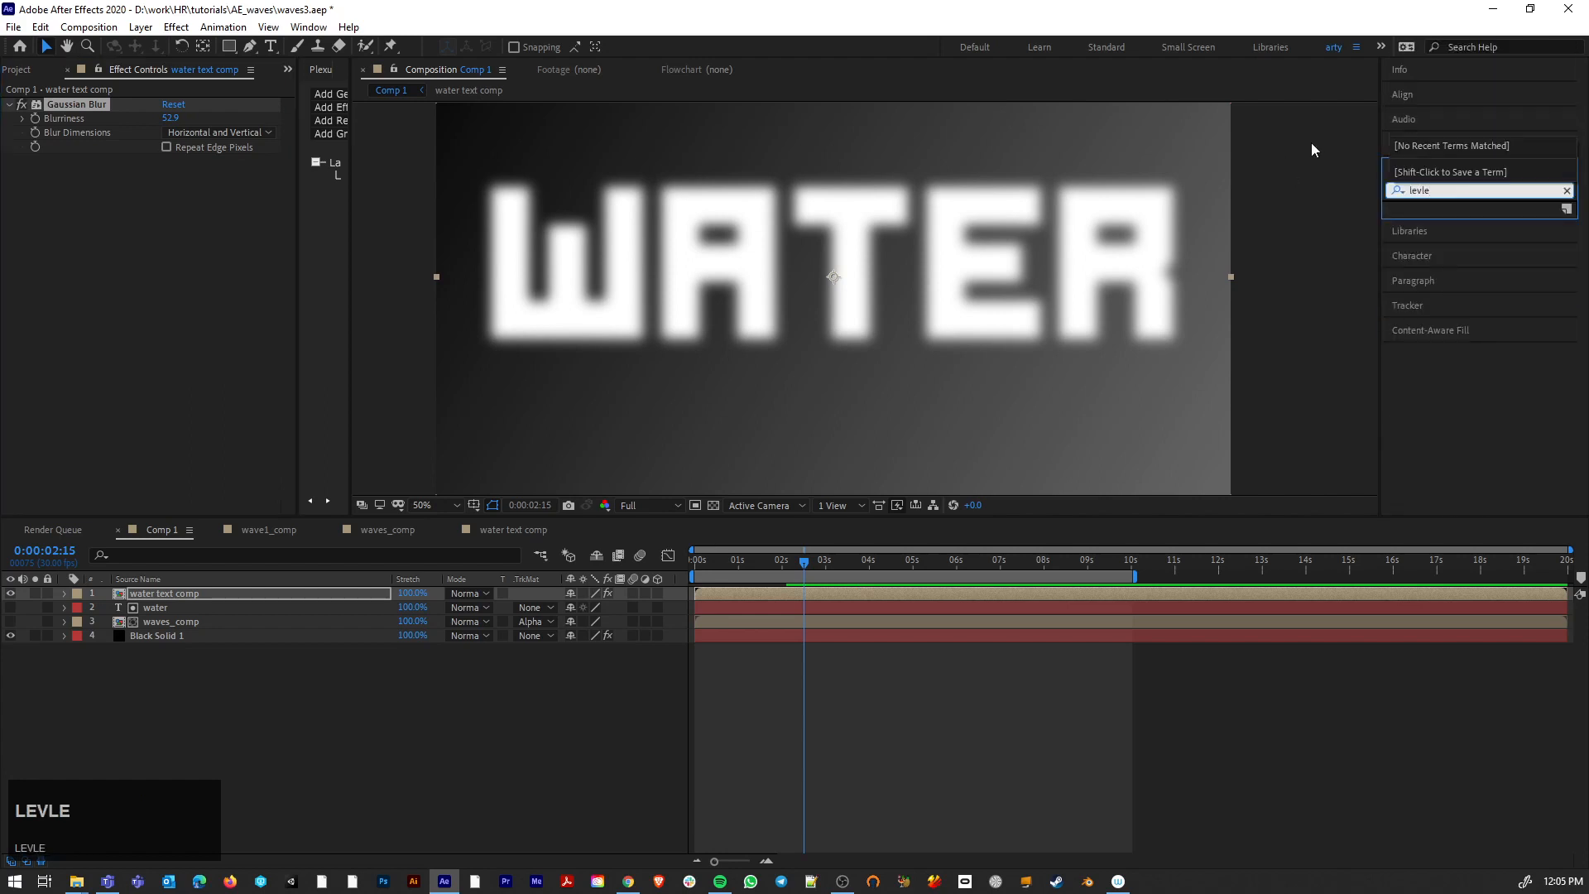
{"action": "key", "text": "BackSpace"}
{"action": "key", "text": "BackSpace"}
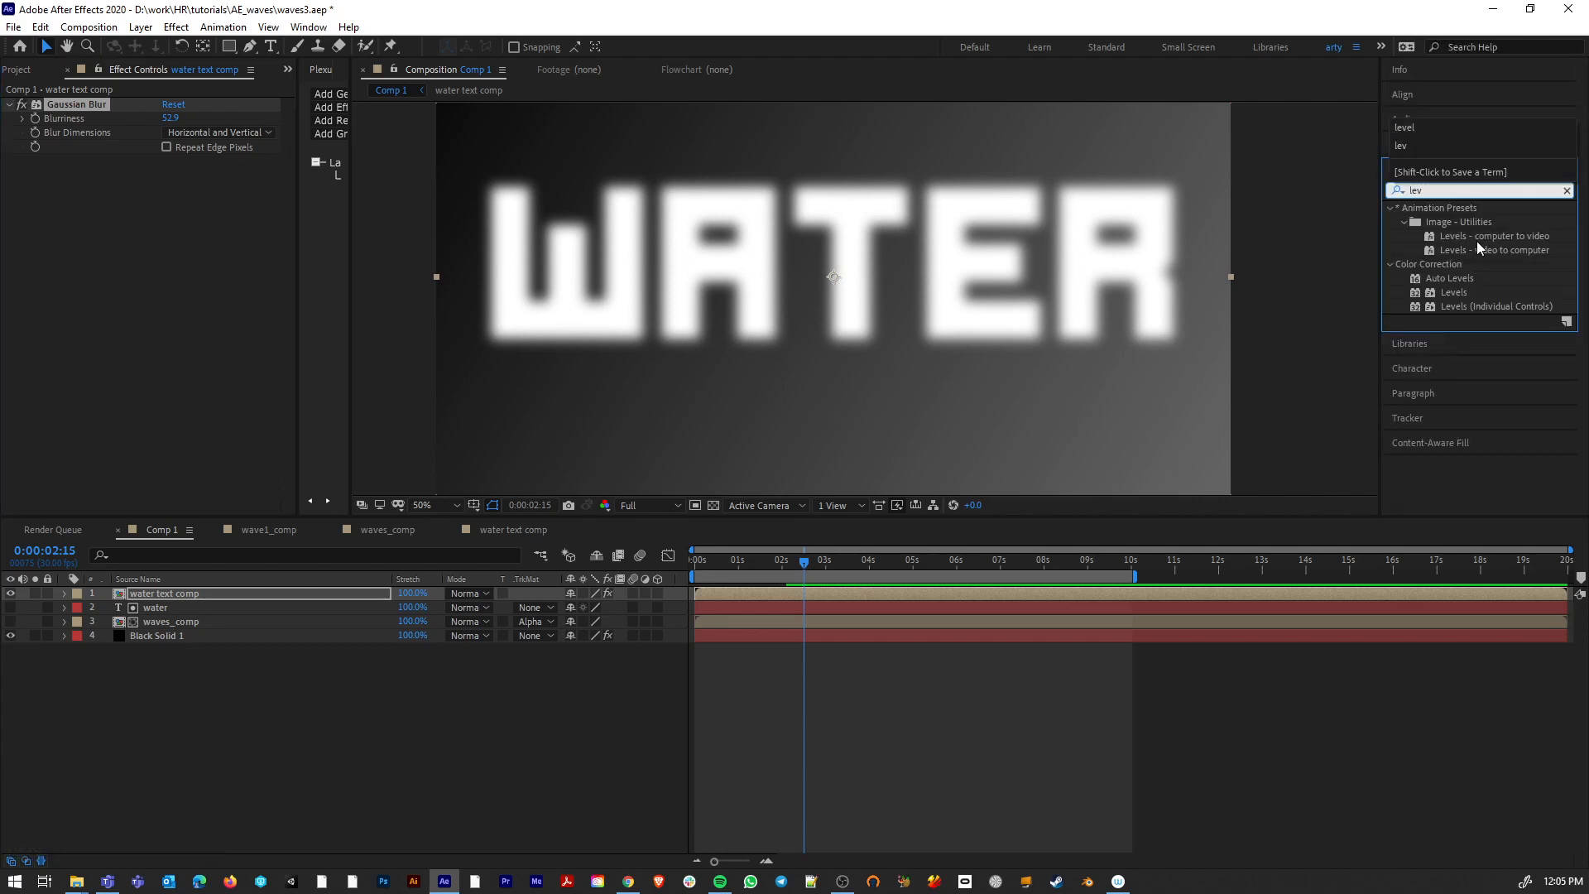
{"action": "double_click", "coordinate": [1417, 298]}
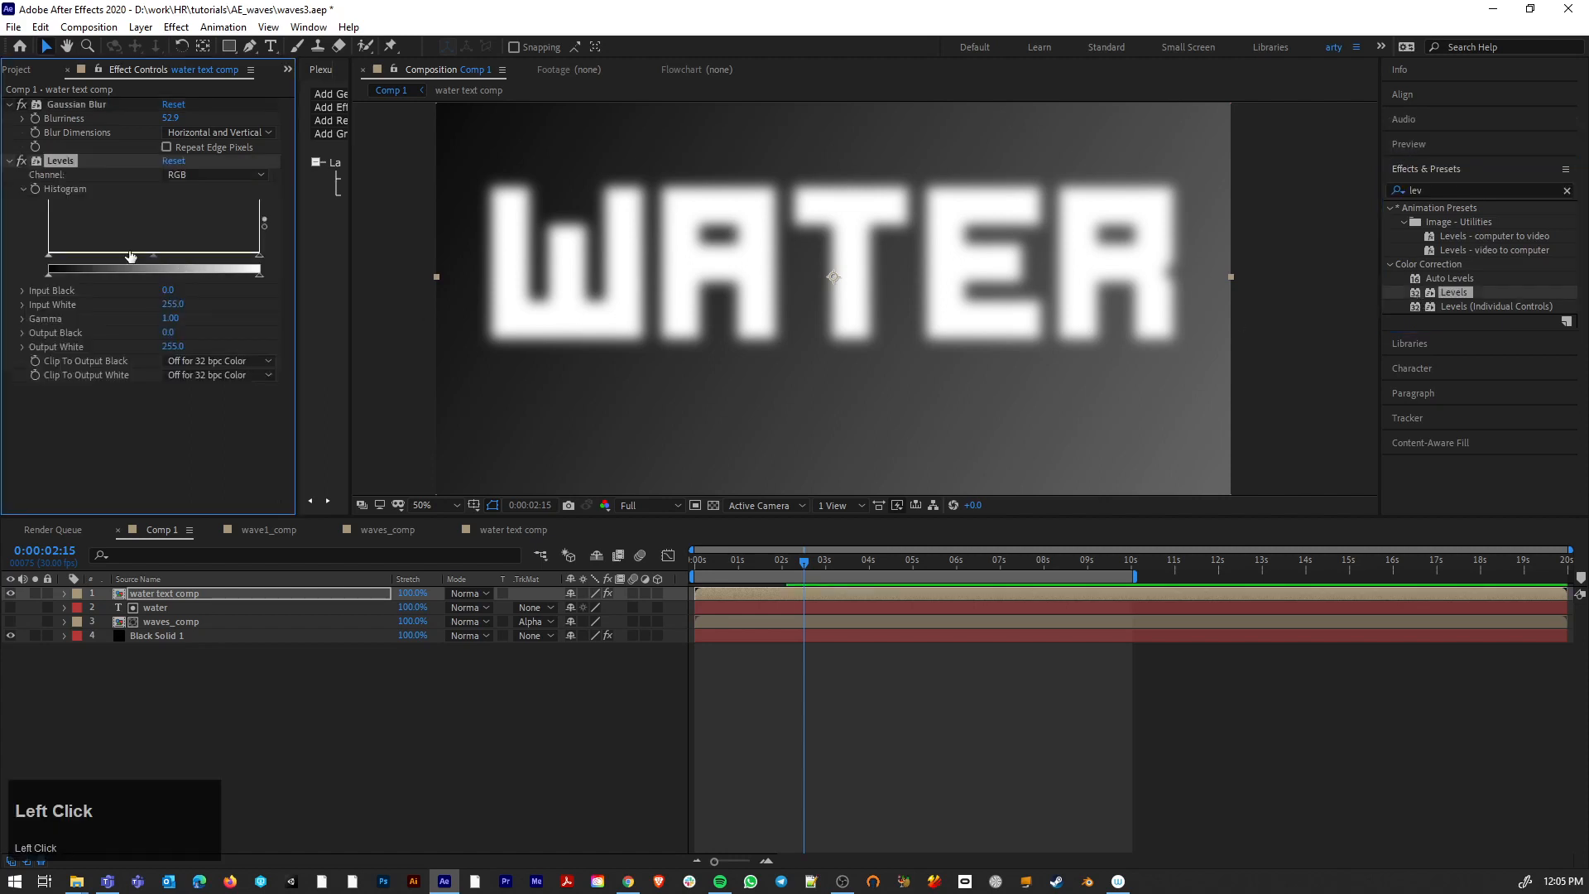
{"action": "left_click_drag", "start_coordinate": [48, 255], "coordinate": [164, 251]}
{"action": "left_click_drag", "start_coordinate": [257, 264], "coordinate": [182, 255]}
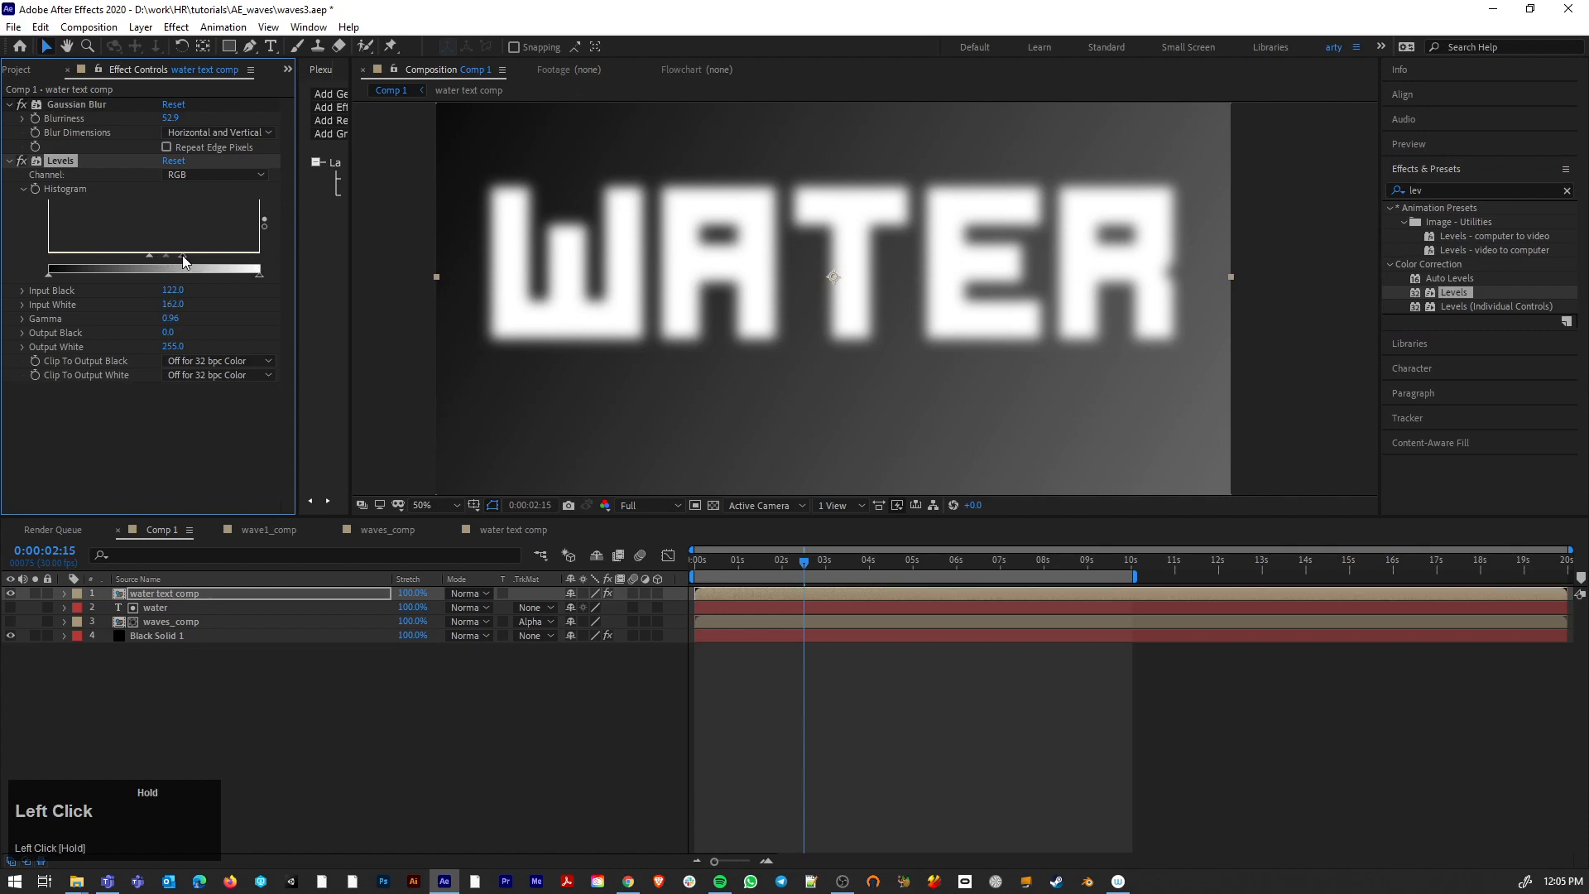
Step: Try Levels above Gaussian Blur with RGB Input Black 1 and Input White 139, and return it below the blur
{"action": "left_click", "coordinate": [9, 160]}
{"action": "left_click_drag", "start_coordinate": [66, 161], "coordinate": [67, 96]}
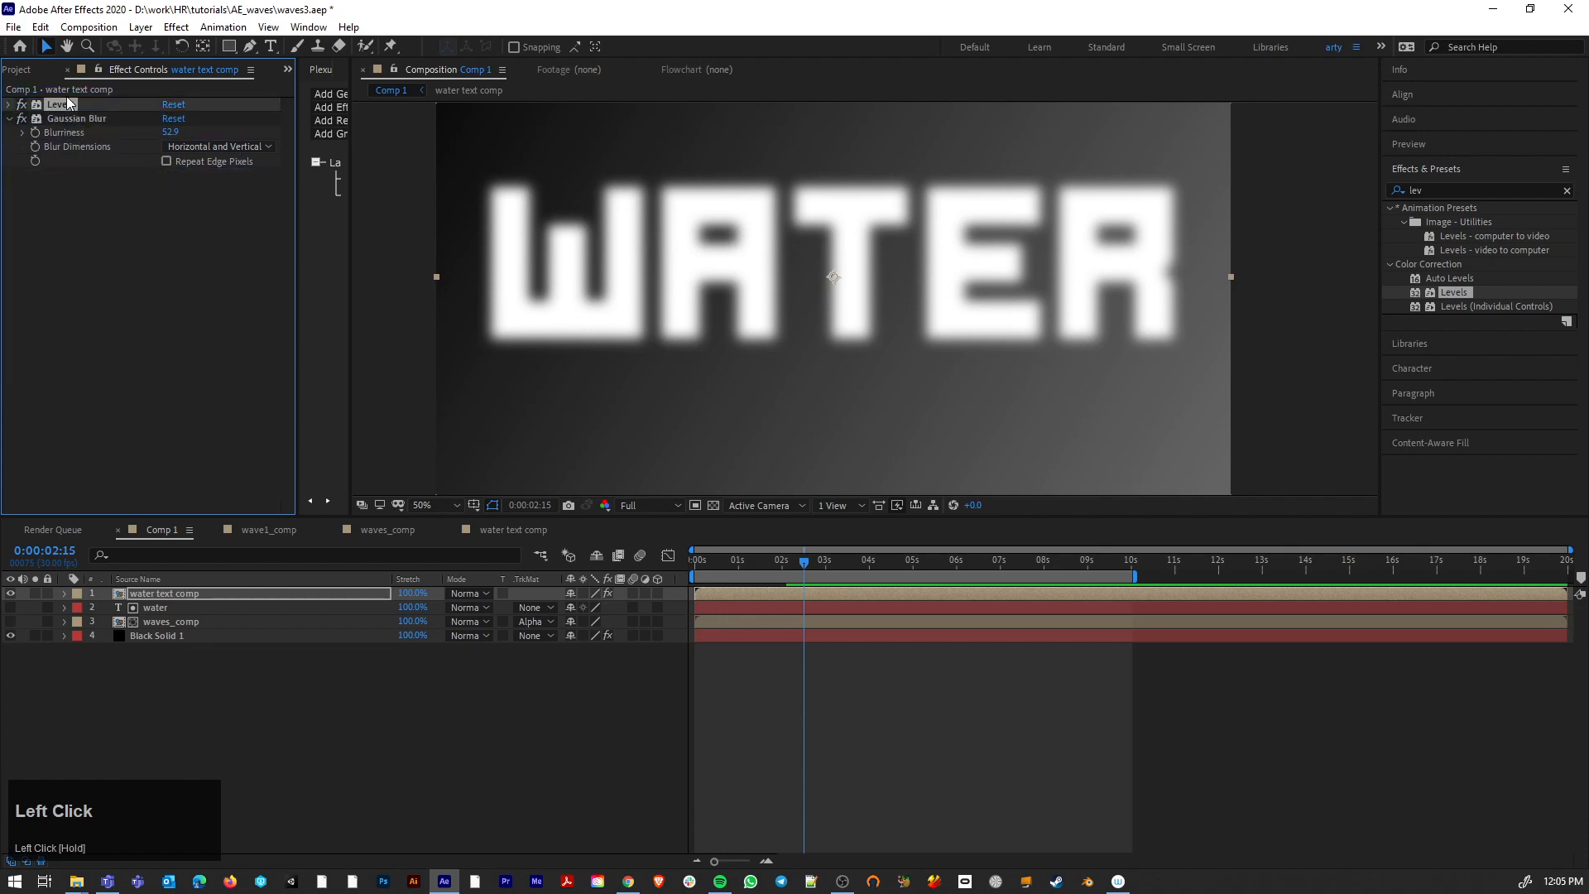
{"action": "left_click", "coordinate": [9, 104]}
{"action": "left_click_drag", "start_coordinate": [149, 197], "coordinate": [52, 207]}
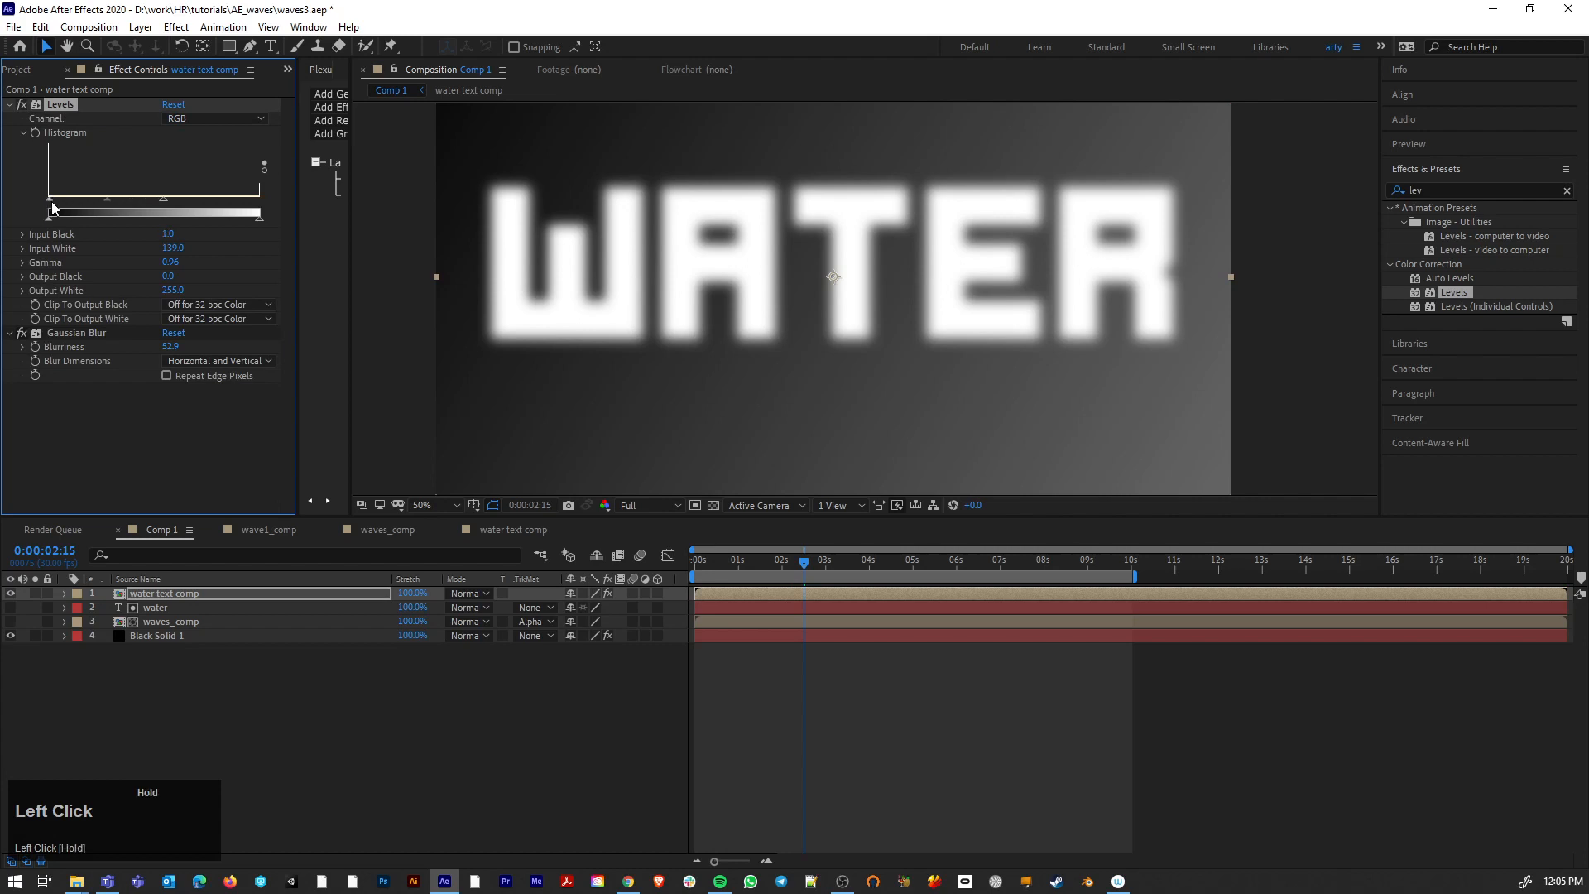
{"action": "left_click", "coordinate": [8, 105]}
{"action": "left_click_drag", "start_coordinate": [62, 106], "coordinate": [56, 156]}
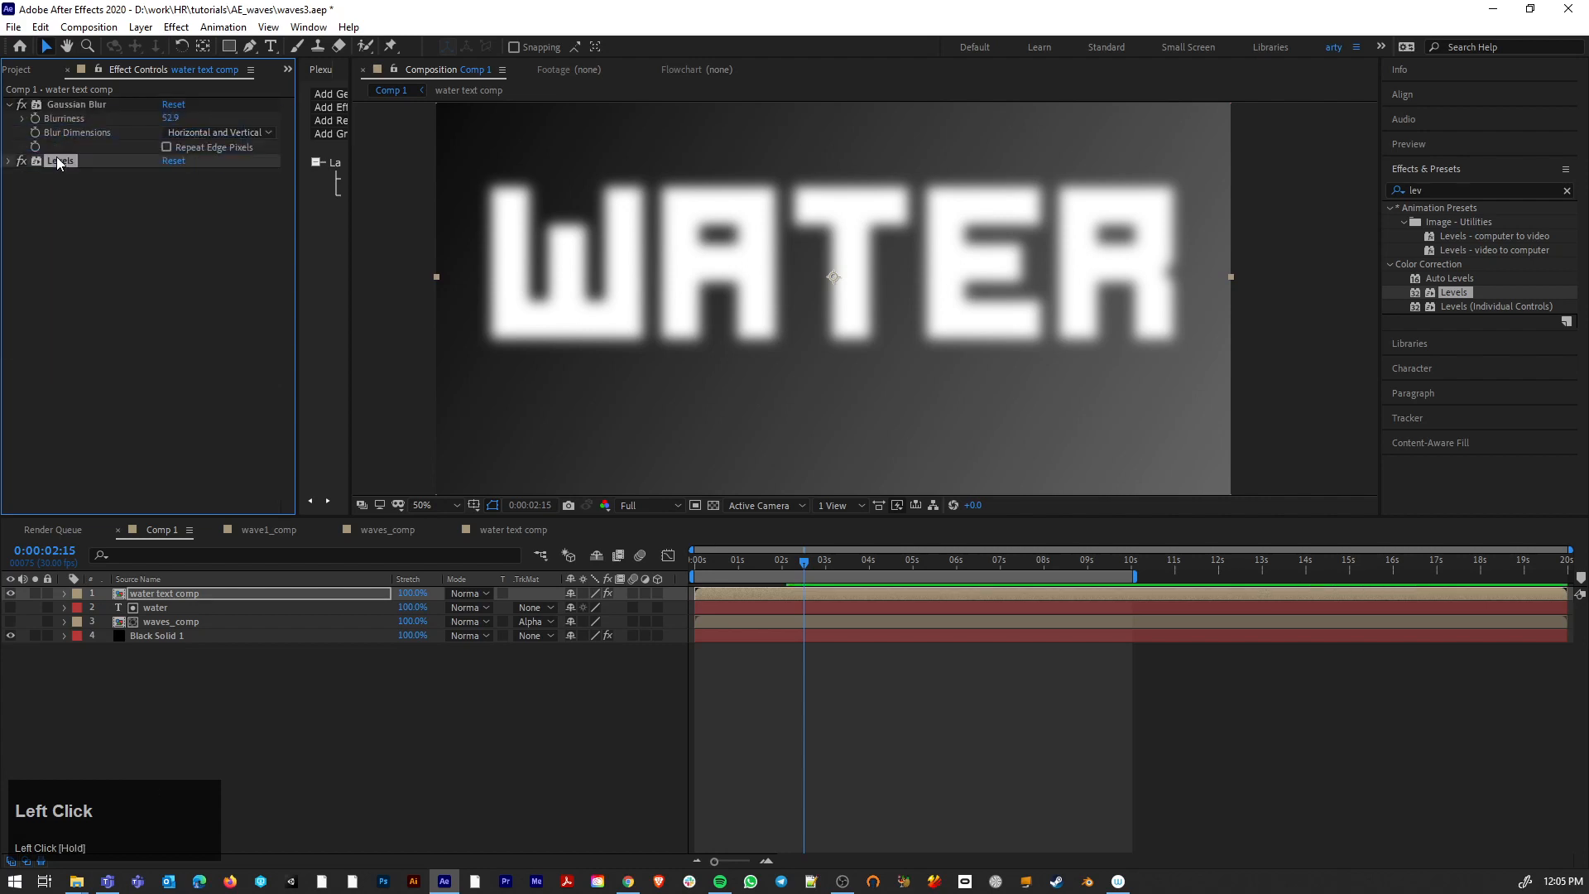
Step: In Levels, set RGB Input Black 33, White 209 and Gamma 0.85, and Alpha Input Black 81, White 143 and Gamma 0.10
{"action": "left_click", "coordinate": [10, 161]}
{"action": "left_click_drag", "start_coordinate": [163, 255], "coordinate": [222, 256]}
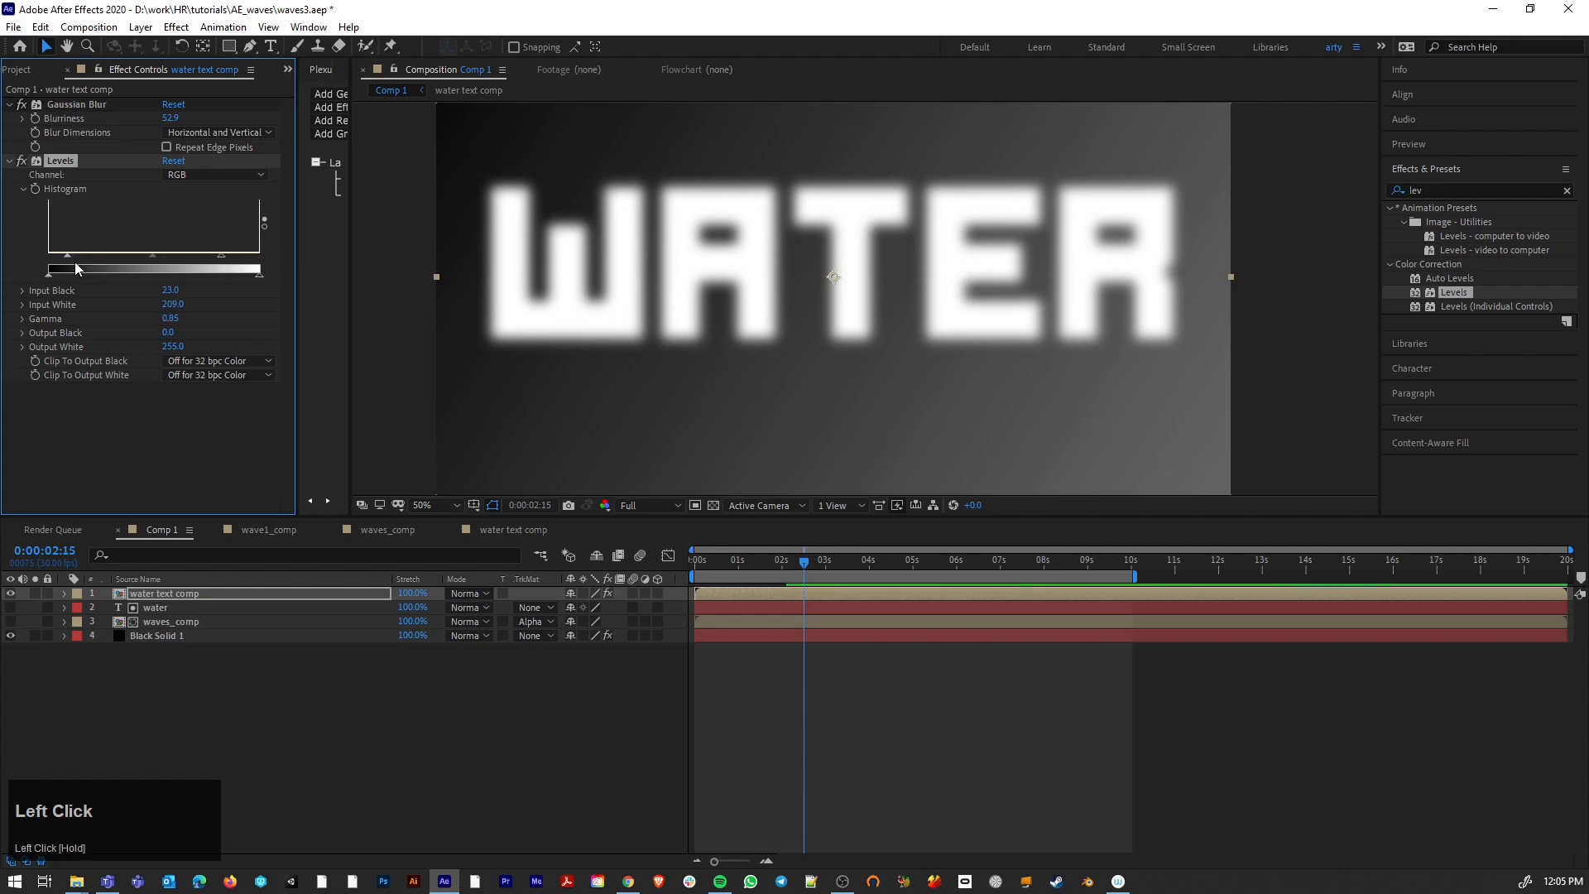
{"action": "left_click", "coordinate": [211, 178]}
{"action": "left_click", "coordinate": [199, 261]}
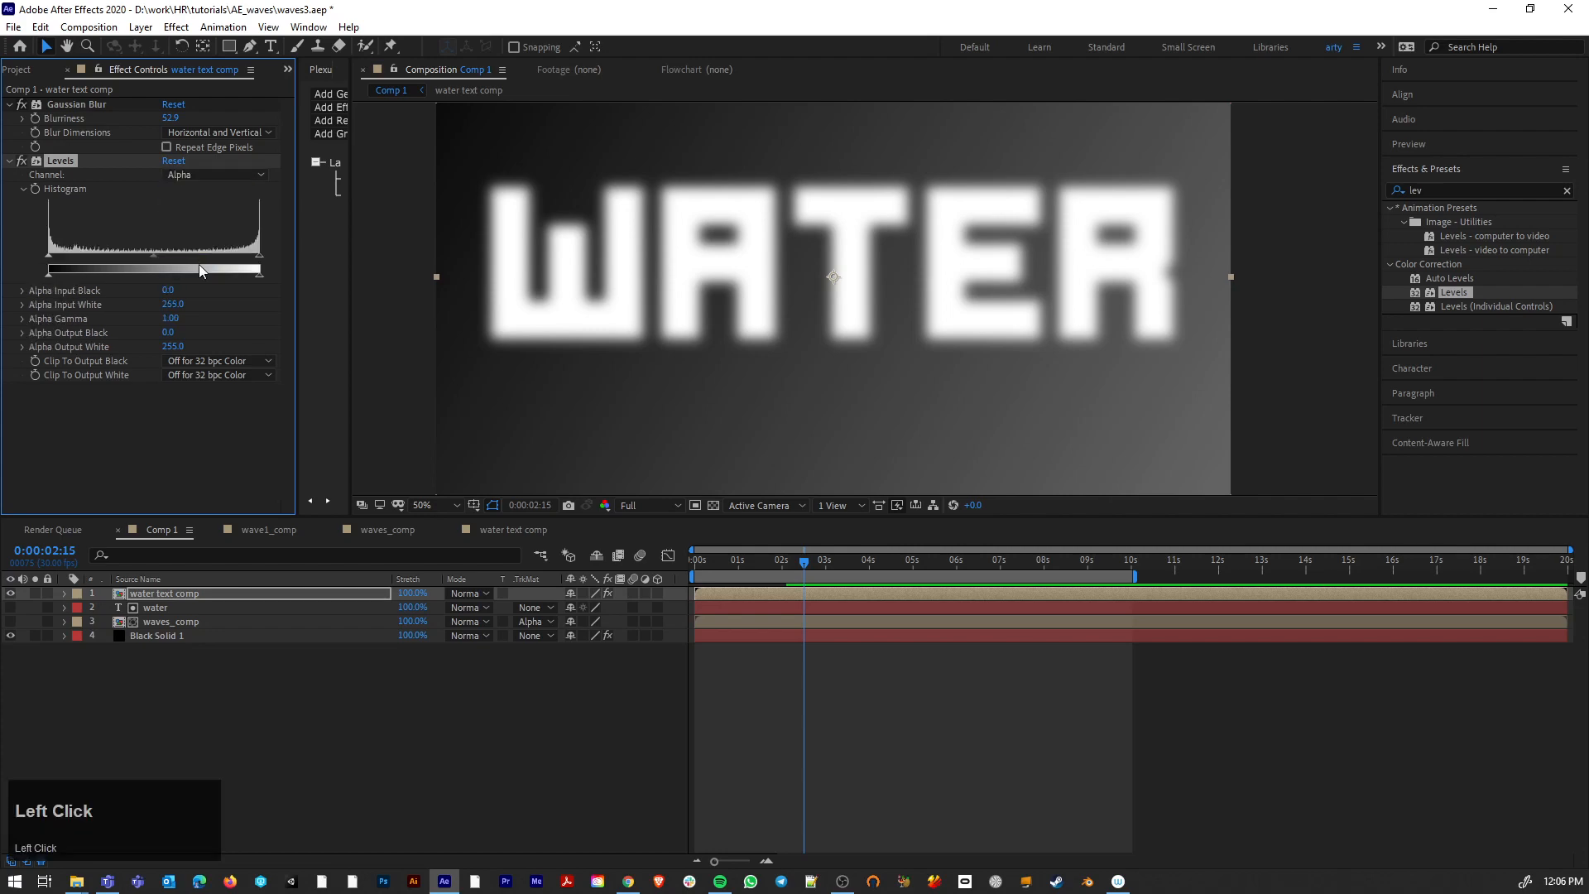
{"action": "left_click_drag", "start_coordinate": [261, 256], "coordinate": [159, 255]}
{"action": "left_click_drag", "start_coordinate": [48, 255], "coordinate": [116, 257]}
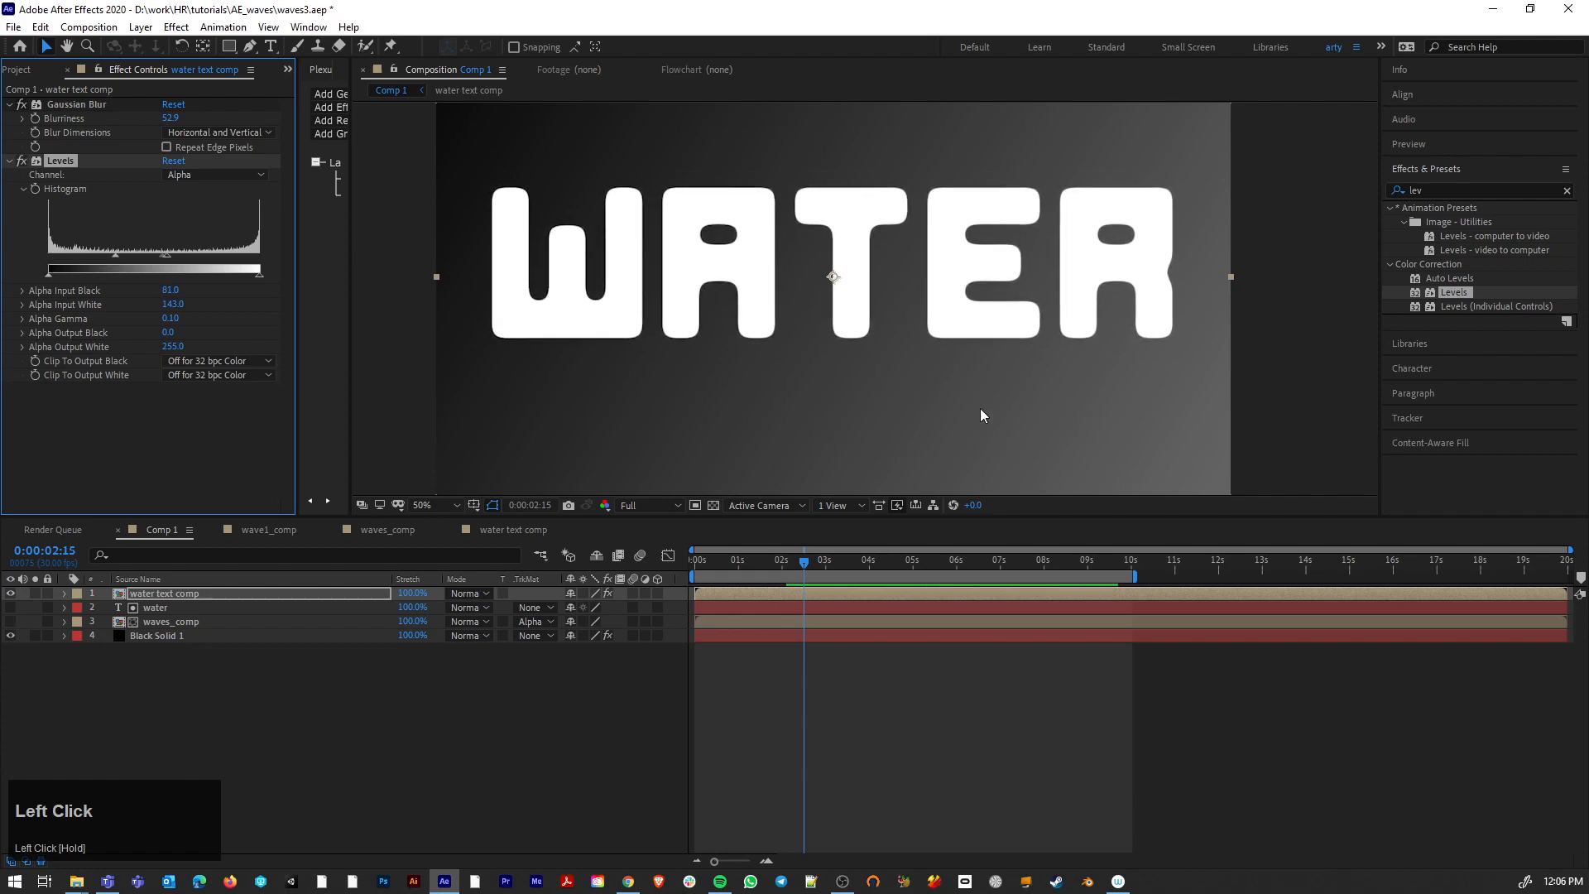
Step: Set the water text comp layer's Gaussian Blur Blurriness to about 67.1 and check the rounded letters at several points in time
{"action": "left_click_drag", "start_coordinate": [808, 563], "coordinate": [768, 568]}
{"action": "scroll", "coordinate": [837, 231], "scroll_direction": "up", "scroll_amount": 2, "text": "alt"}
{"action": "scroll", "coordinate": [837, 231], "scroll_direction": "down", "scroll_amount": 1, "text": "alt"}
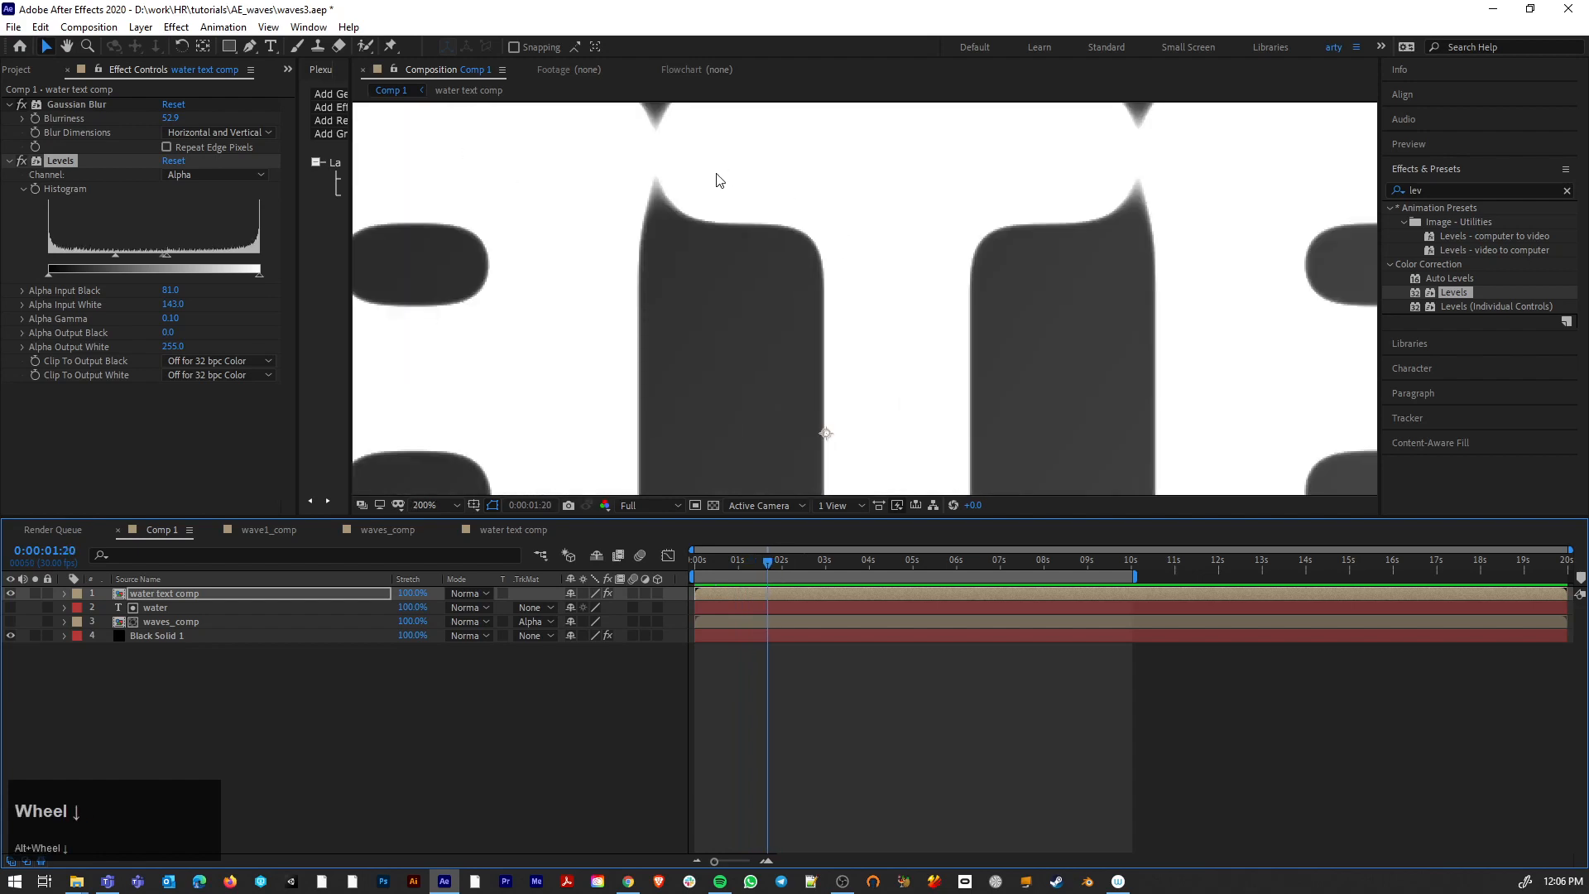
{"action": "scroll", "coordinate": [672, 207], "scroll_direction": "down", "scroll_amount": 4}
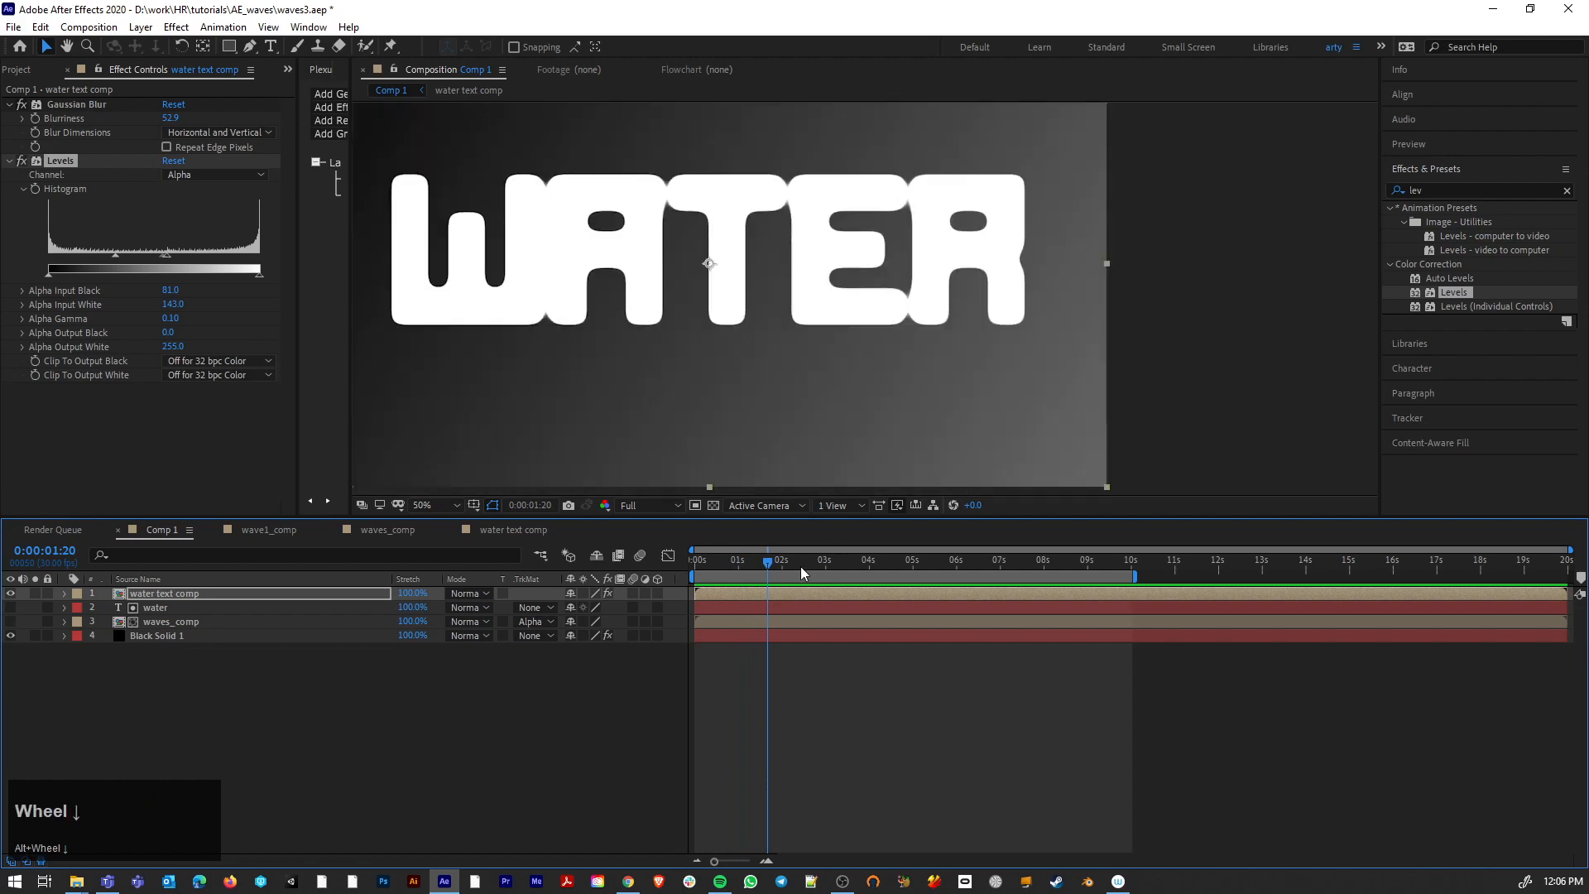
{"action": "mouse_move", "coordinate": [767, 560]}
{"action": "left_mouse_down"}
{"action": "mouse_move", "coordinate": [727, 564]}
{"action": "mouse_move", "coordinate": [770, 563]}
{"action": "left_mouse_up"}
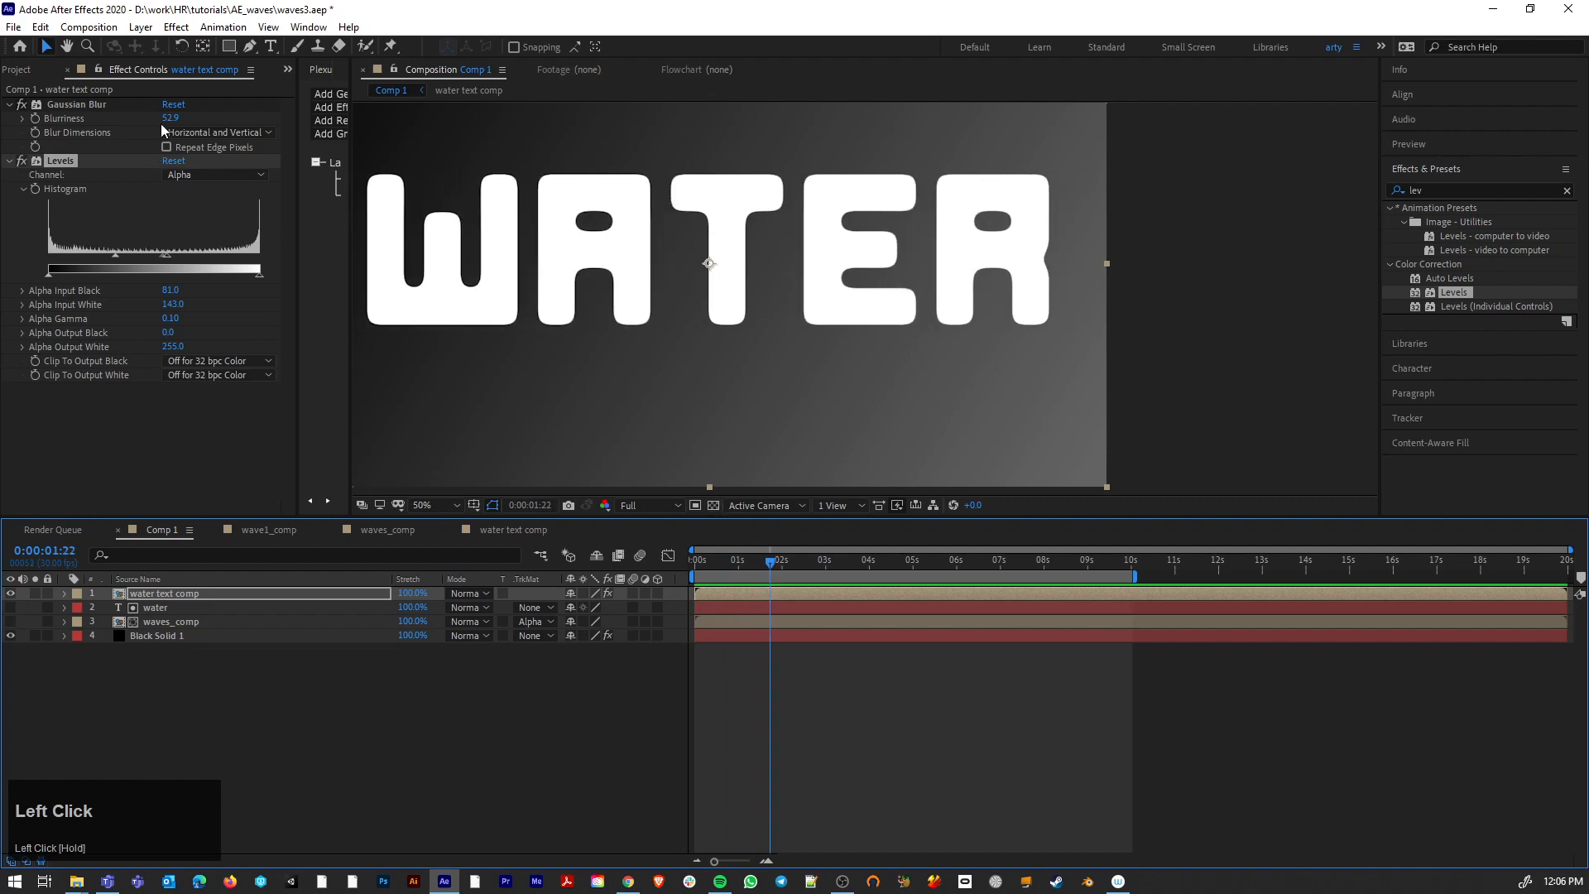
{"action": "left_click_drag", "start_coordinate": [165, 121], "coordinate": [555, 141]}
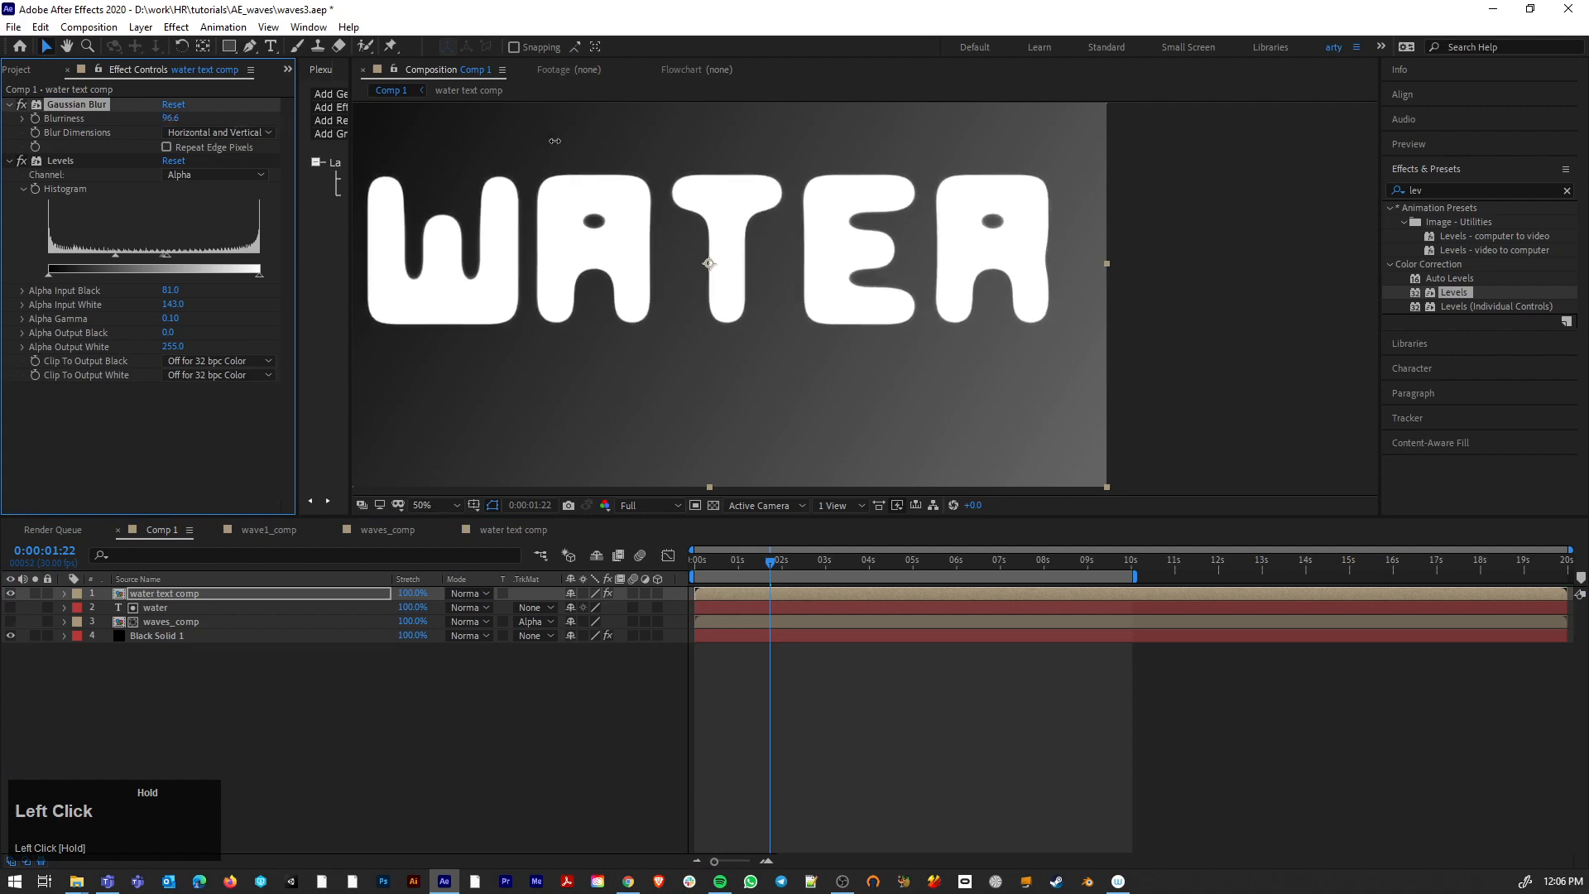
{"action": "left_click_drag", "start_coordinate": [775, 559], "coordinate": [878, 569]}
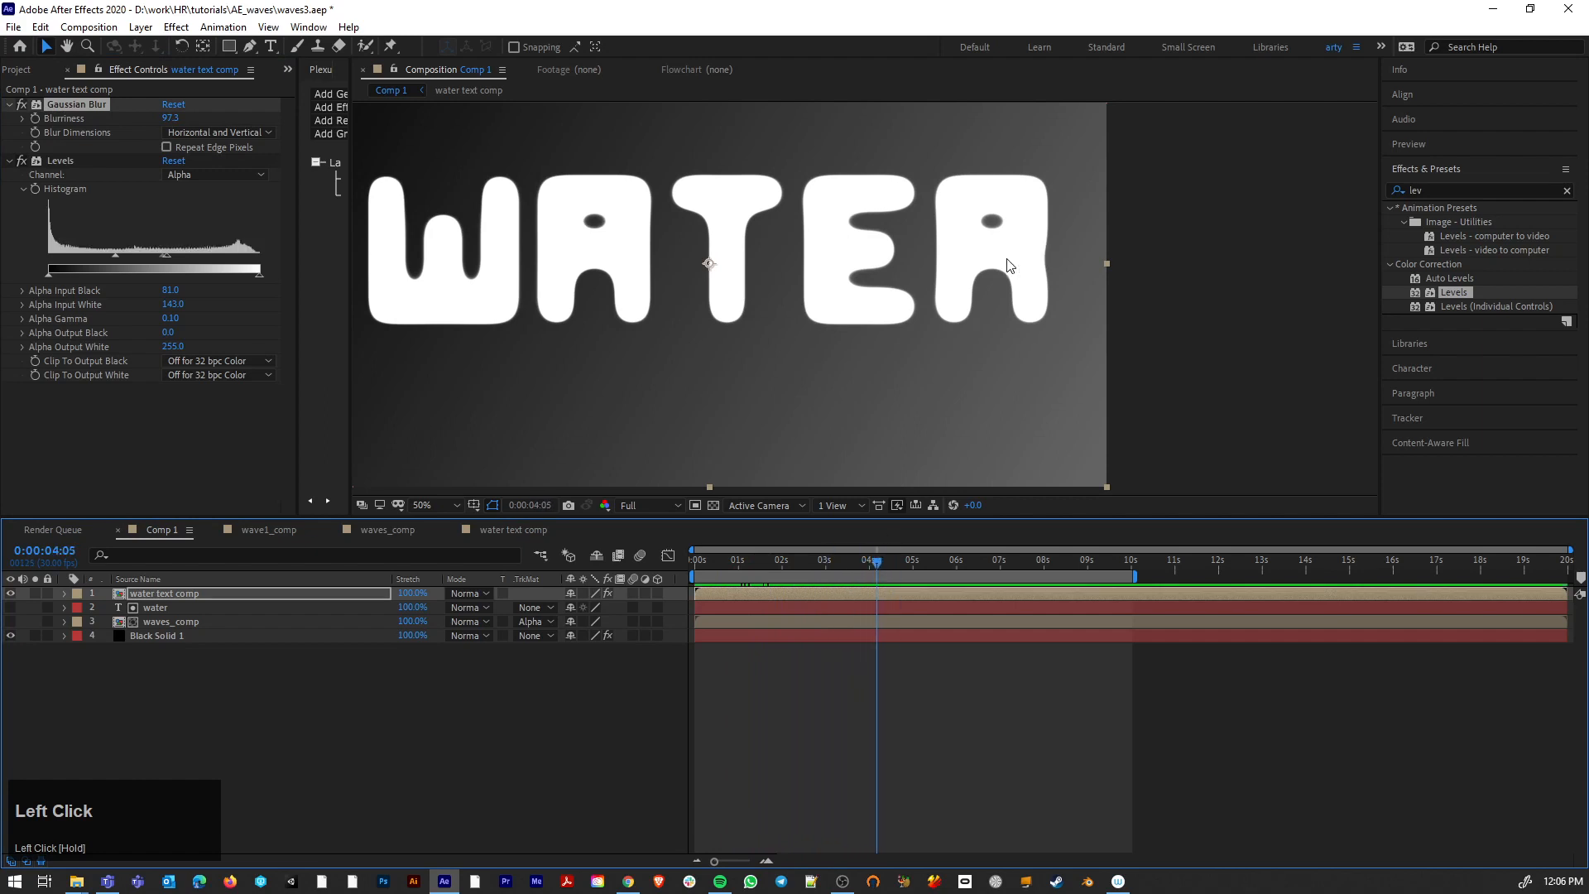
{"action": "left_click_drag", "start_coordinate": [170, 118], "coordinate": [146, 119]}
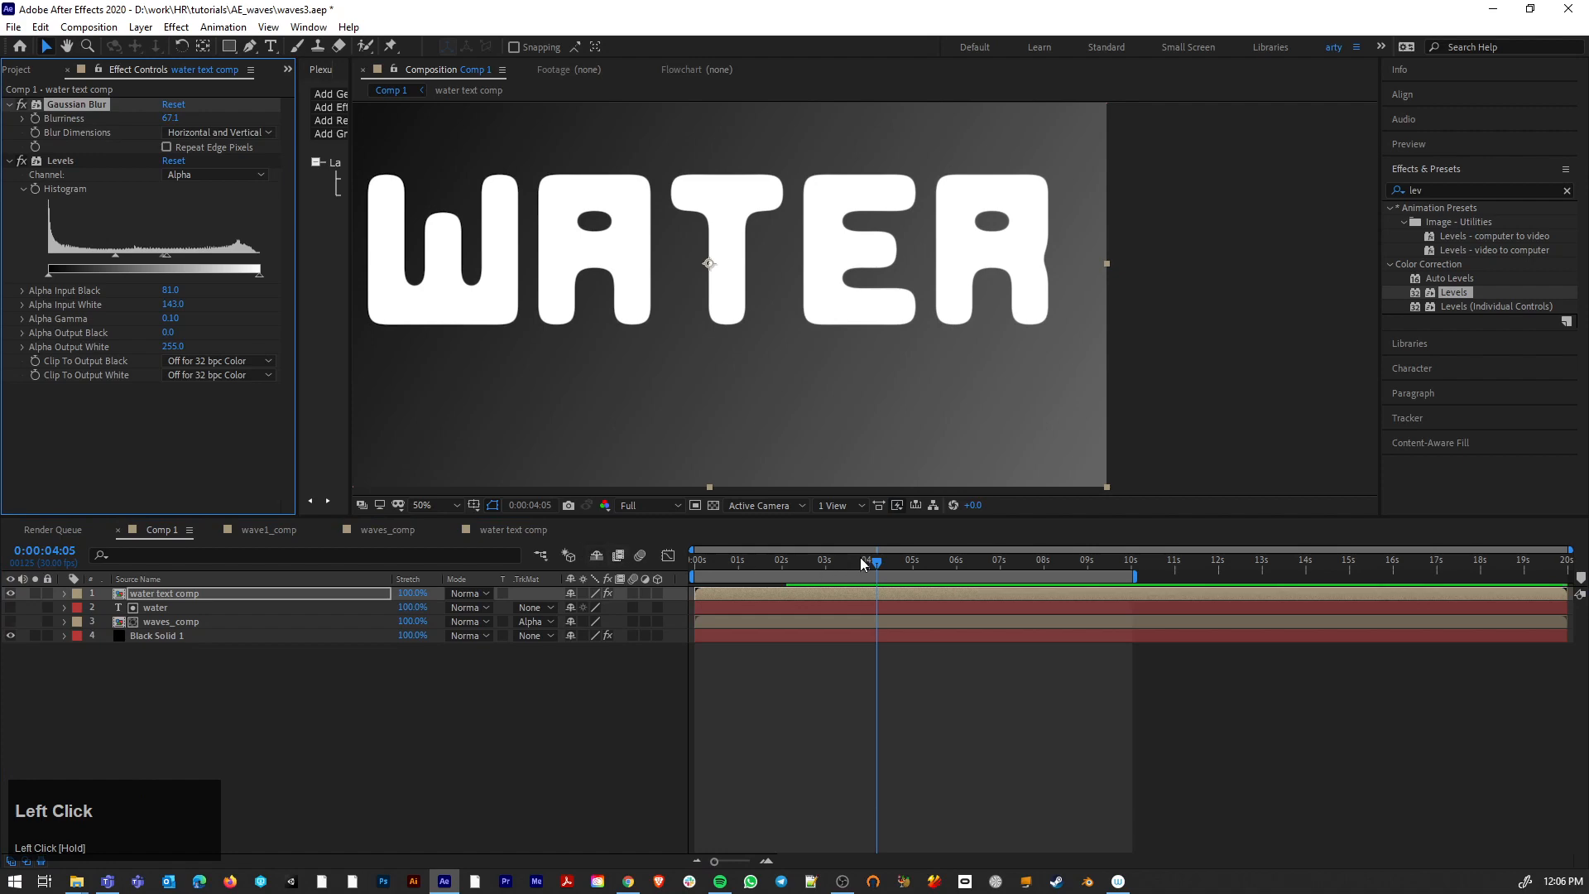
{"action": "mouse_move", "coordinate": [869, 560]}
{"action": "left_mouse_down"}
{"action": "mouse_move", "coordinate": [727, 563]}
{"action": "mouse_move", "coordinate": [860, 571]}
{"action": "left_mouse_up"}
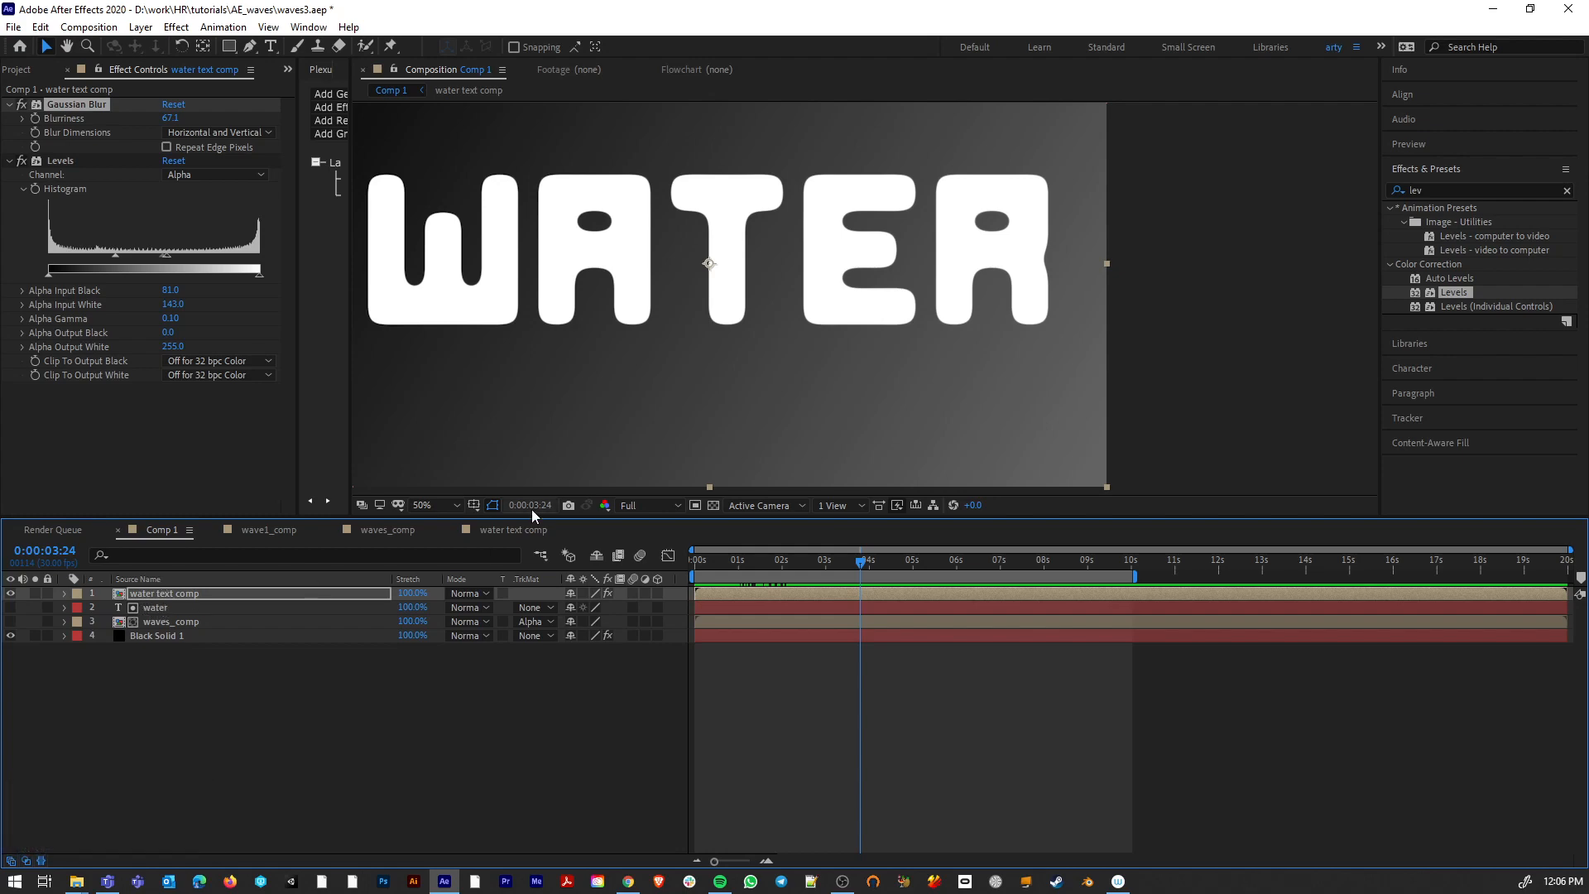
{"action": "left_click_drag", "start_coordinate": [860, 565], "coordinate": [785, 574]}
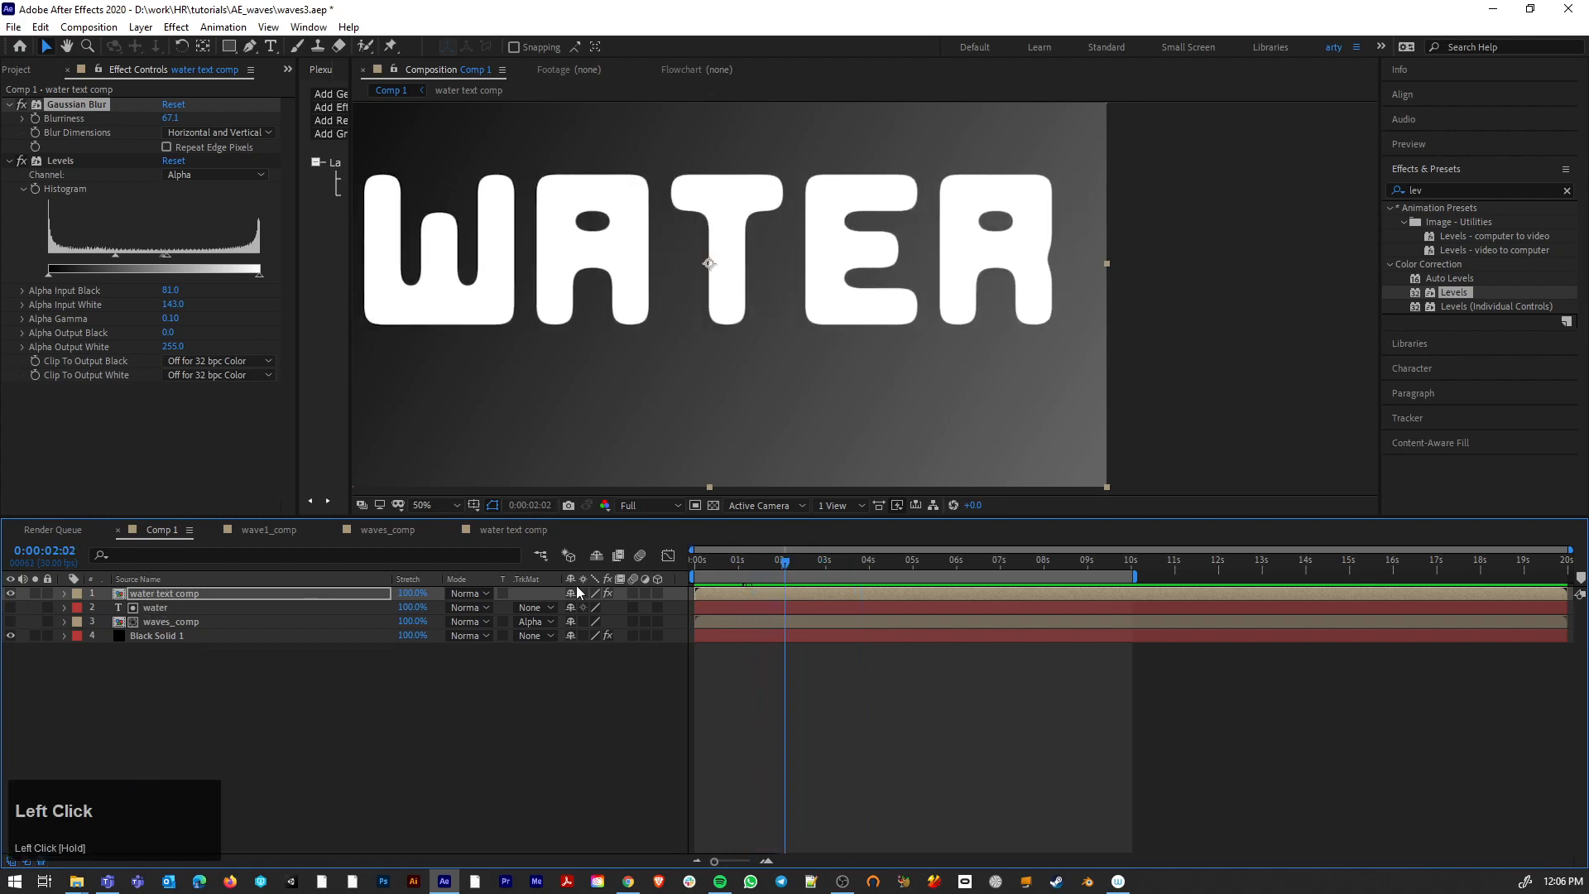
{"action": "scroll", "coordinate": [604, 327], "scroll_direction": "down", "scroll_amount": 1}
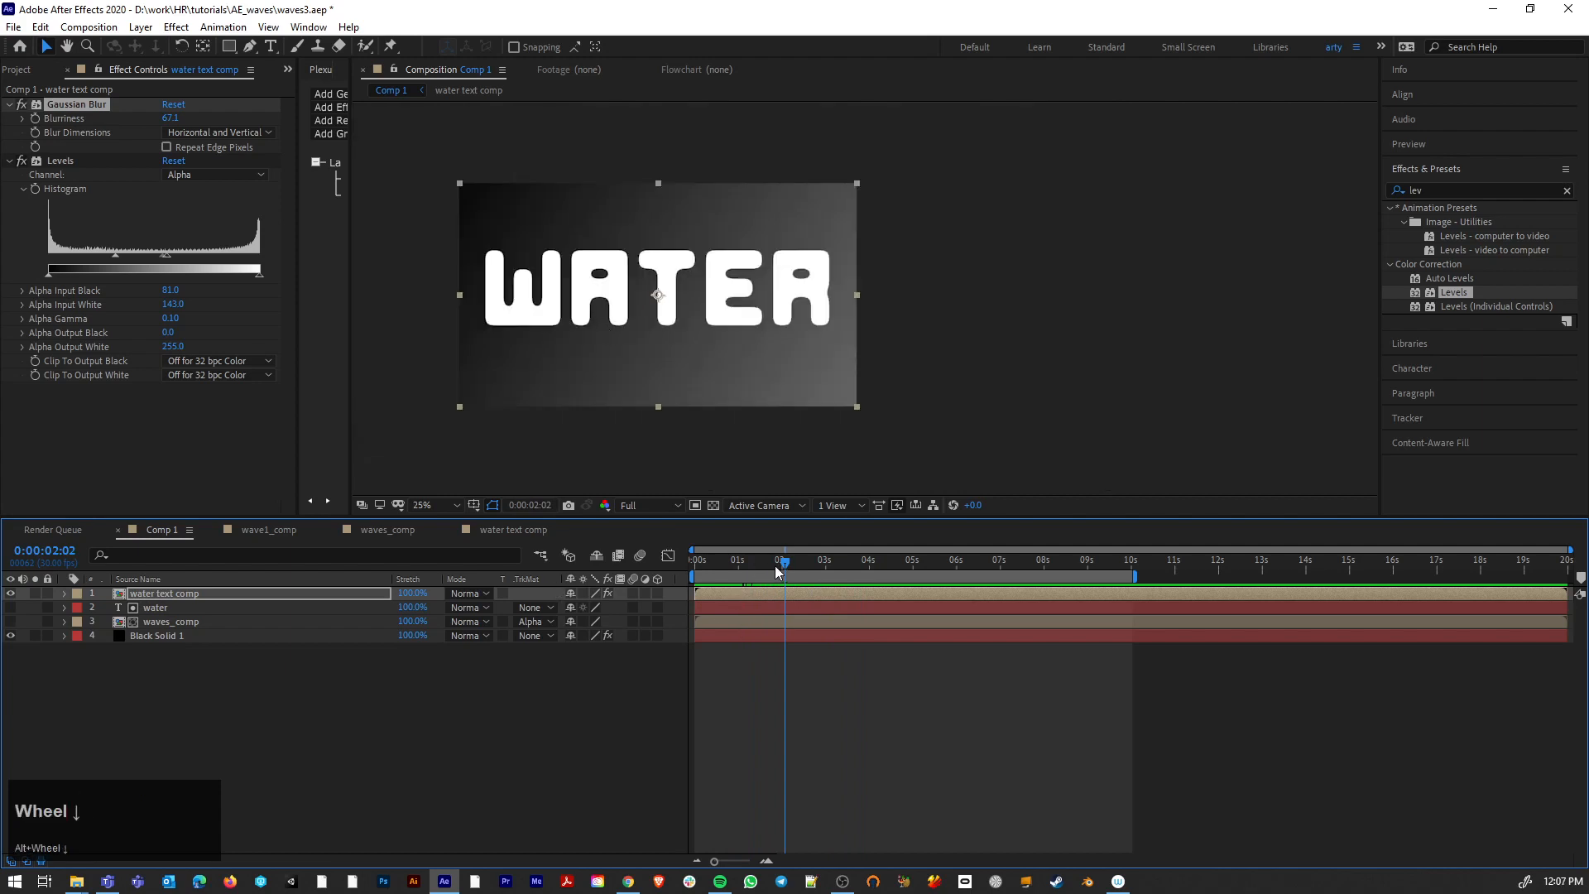
Step: Open the water text comp and start Scale keyframing on the water 2 layer at 0:00:00:00 with 100%
{"action": "left_click_drag", "start_coordinate": [778, 571], "coordinate": [725, 571]}
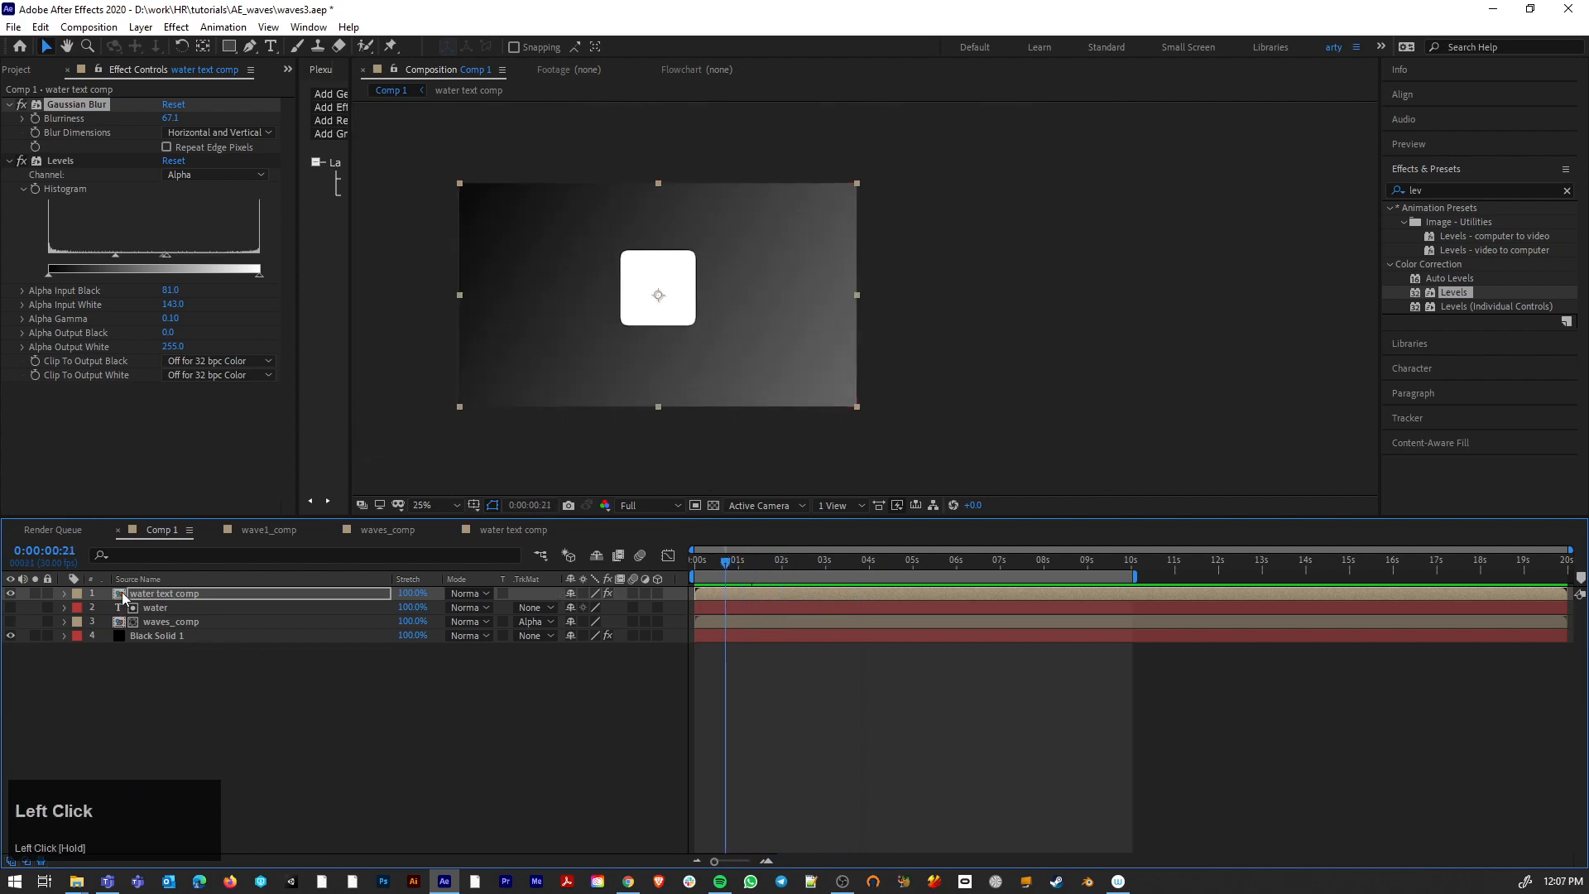
{"action": "double_click", "coordinate": [121, 595]}
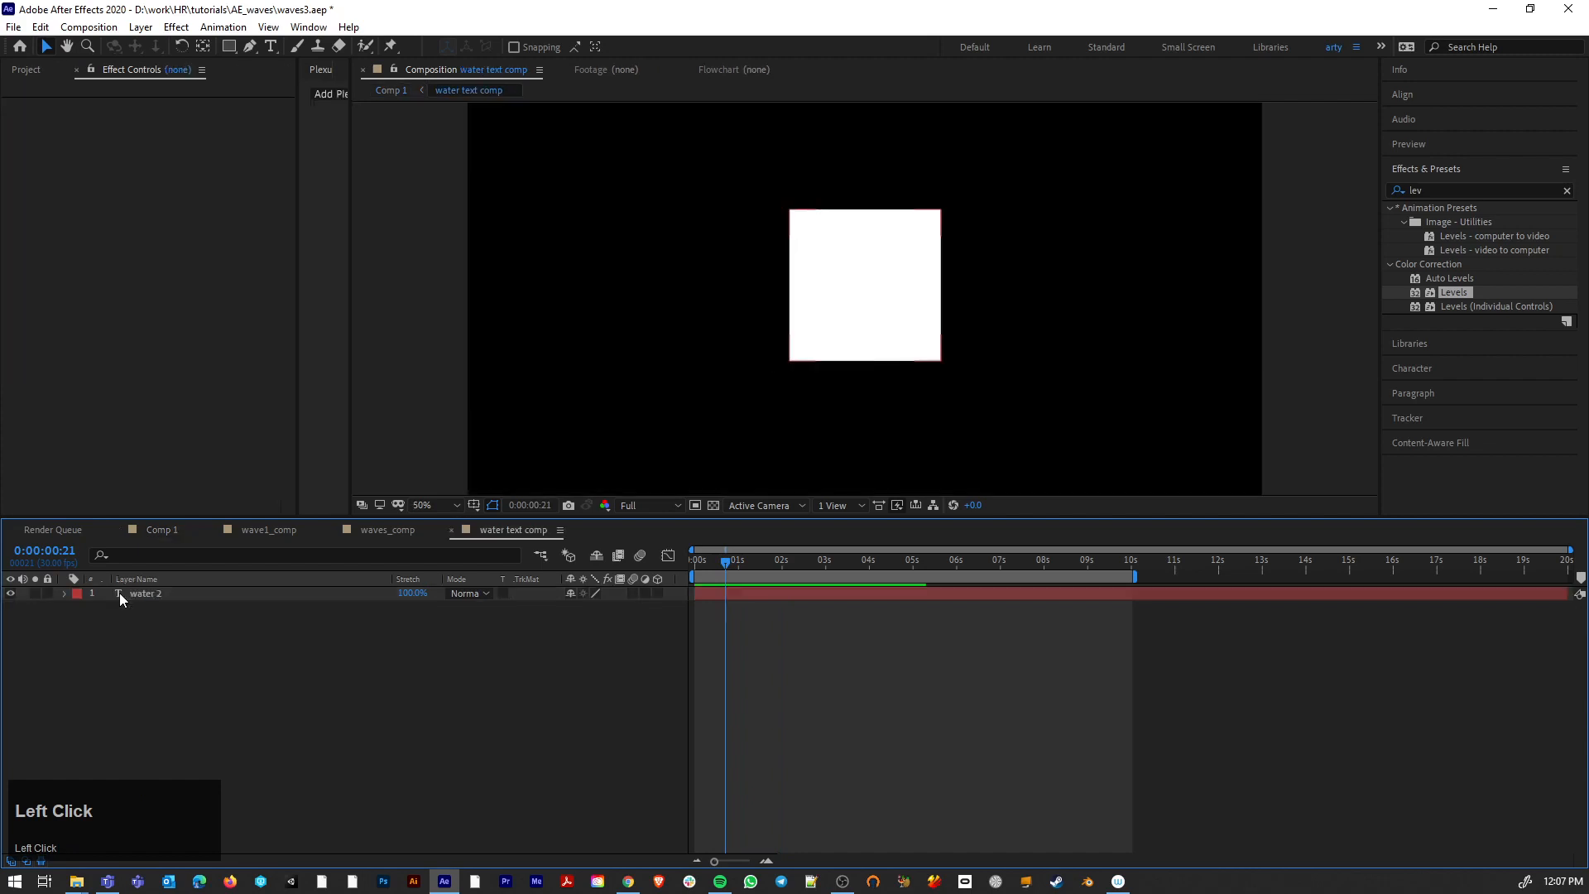
{"action": "scroll", "coordinate": [838, 281], "scroll_direction": "down", "scroll_amount": 1}
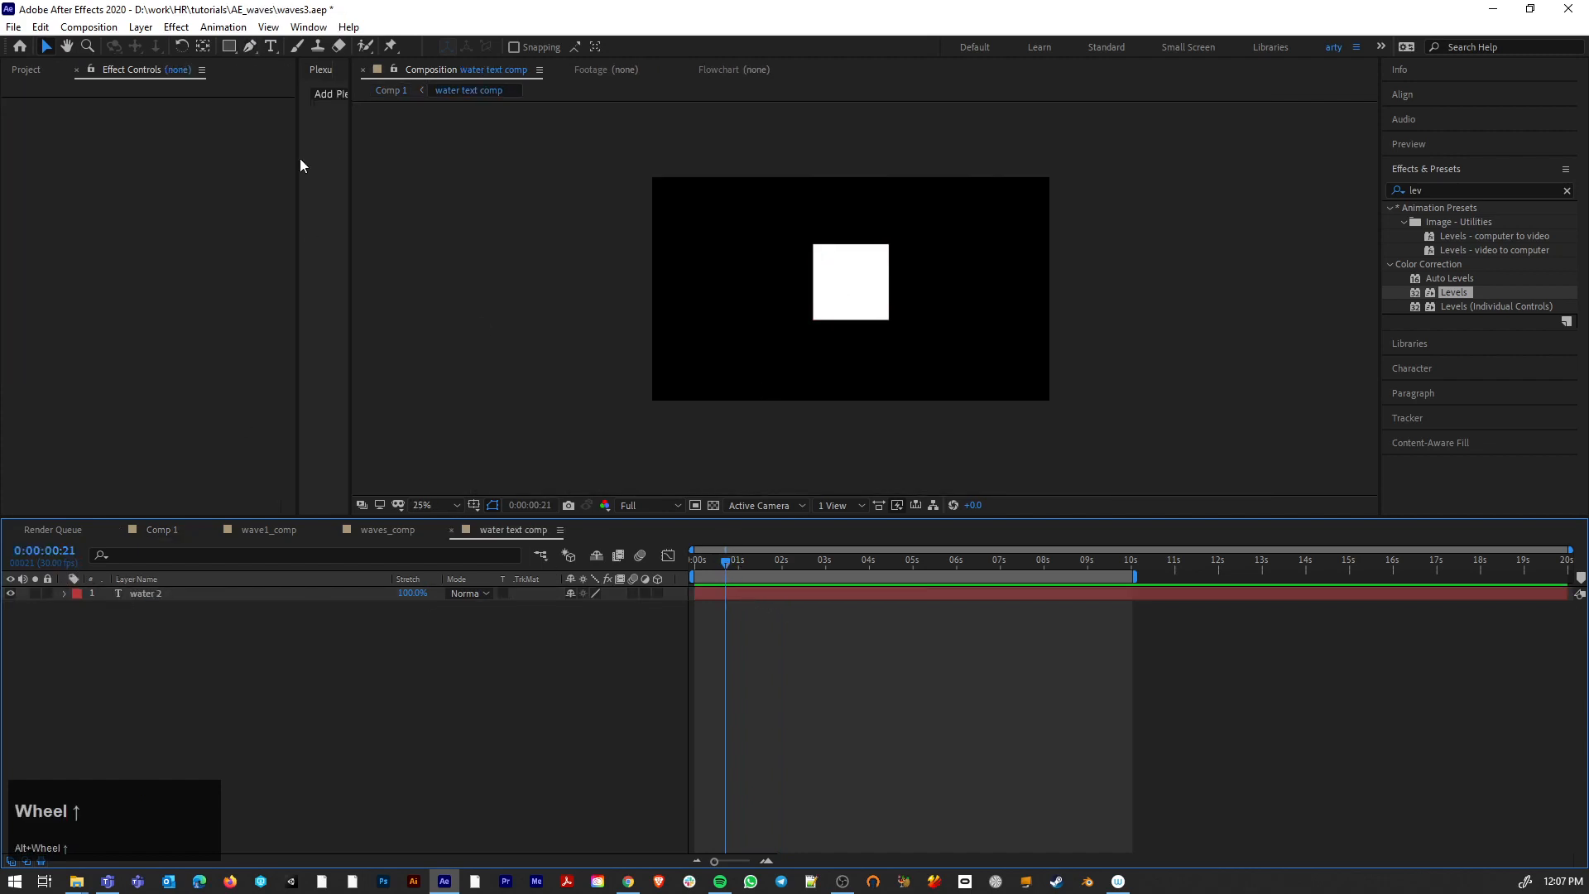
{"action": "left_click_drag", "start_coordinate": [727, 563], "coordinate": [688, 562]}
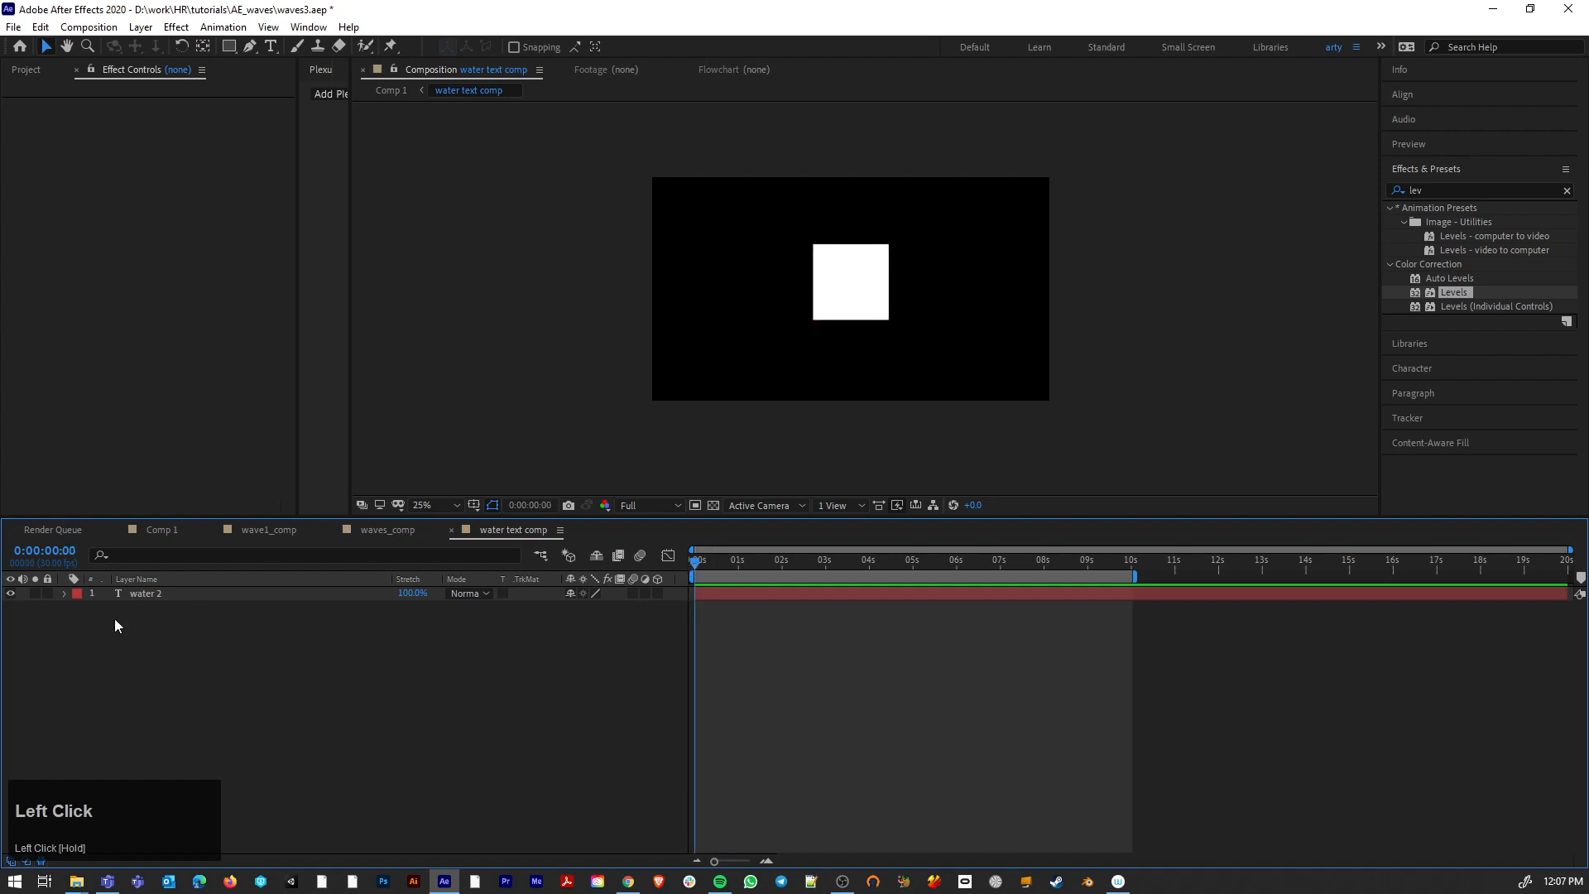
{"action": "left_click", "coordinate": [63, 593]}
{"action": "left_click", "coordinate": [79, 623]}
{"action": "left_click", "coordinate": [106, 663]}
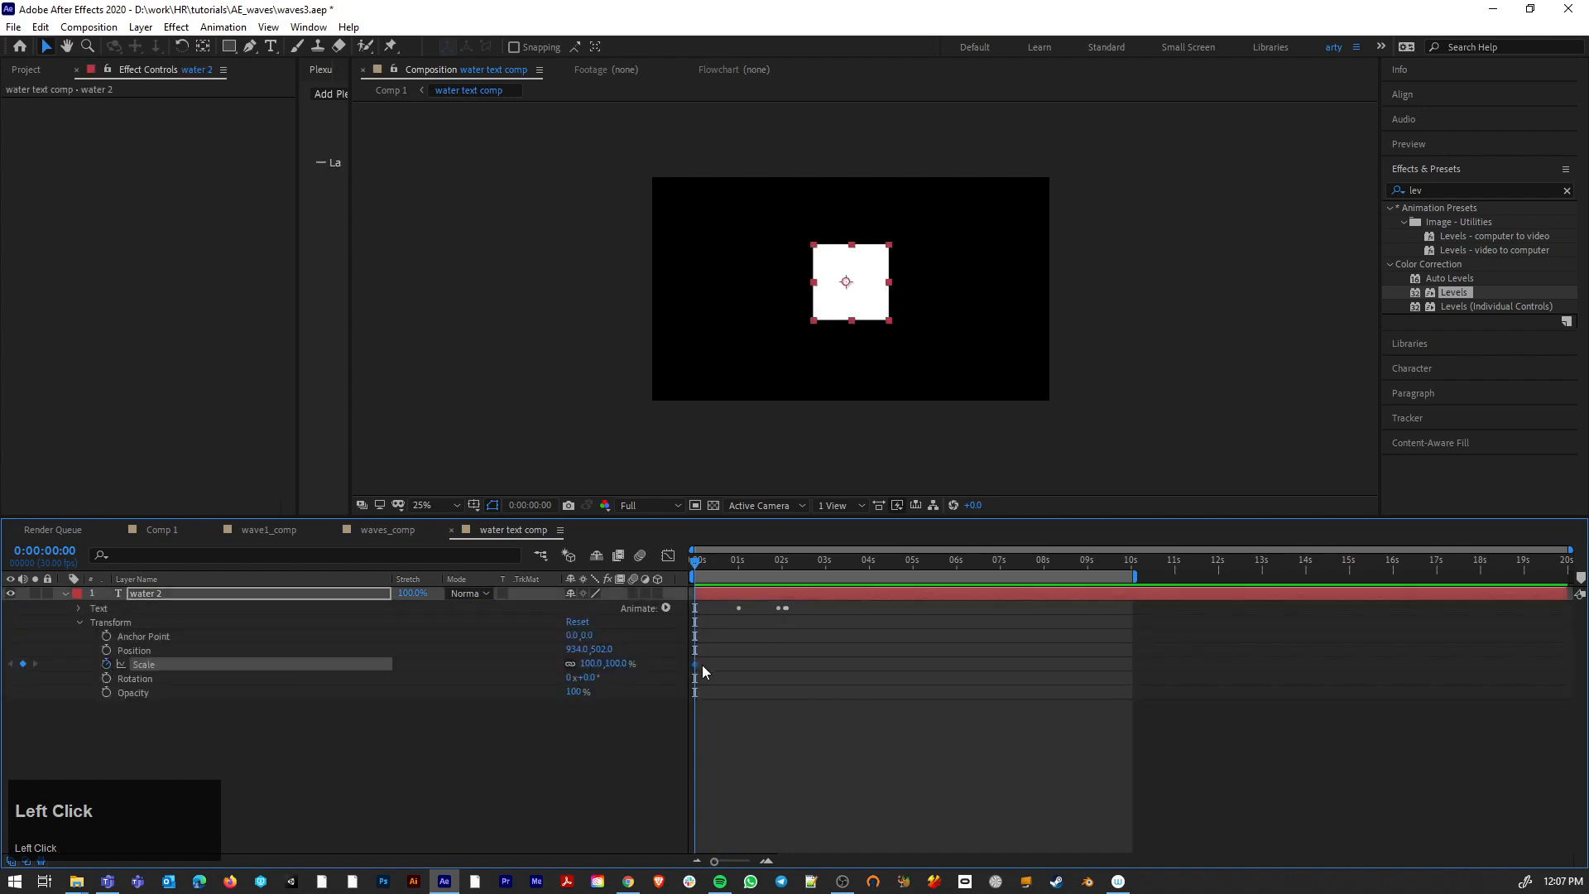
Step: Move the 100% Scale keyframe to about one second and set the water 2 layer's Scale to 0% at 0:00:00:00
{"action": "left_click_drag", "start_coordinate": [702, 662], "coordinate": [739, 668]}
{"action": "left_click_drag", "start_coordinate": [590, 667], "coordinate": [534, 677]}
{"action": "left_click", "coordinate": [587, 663]}
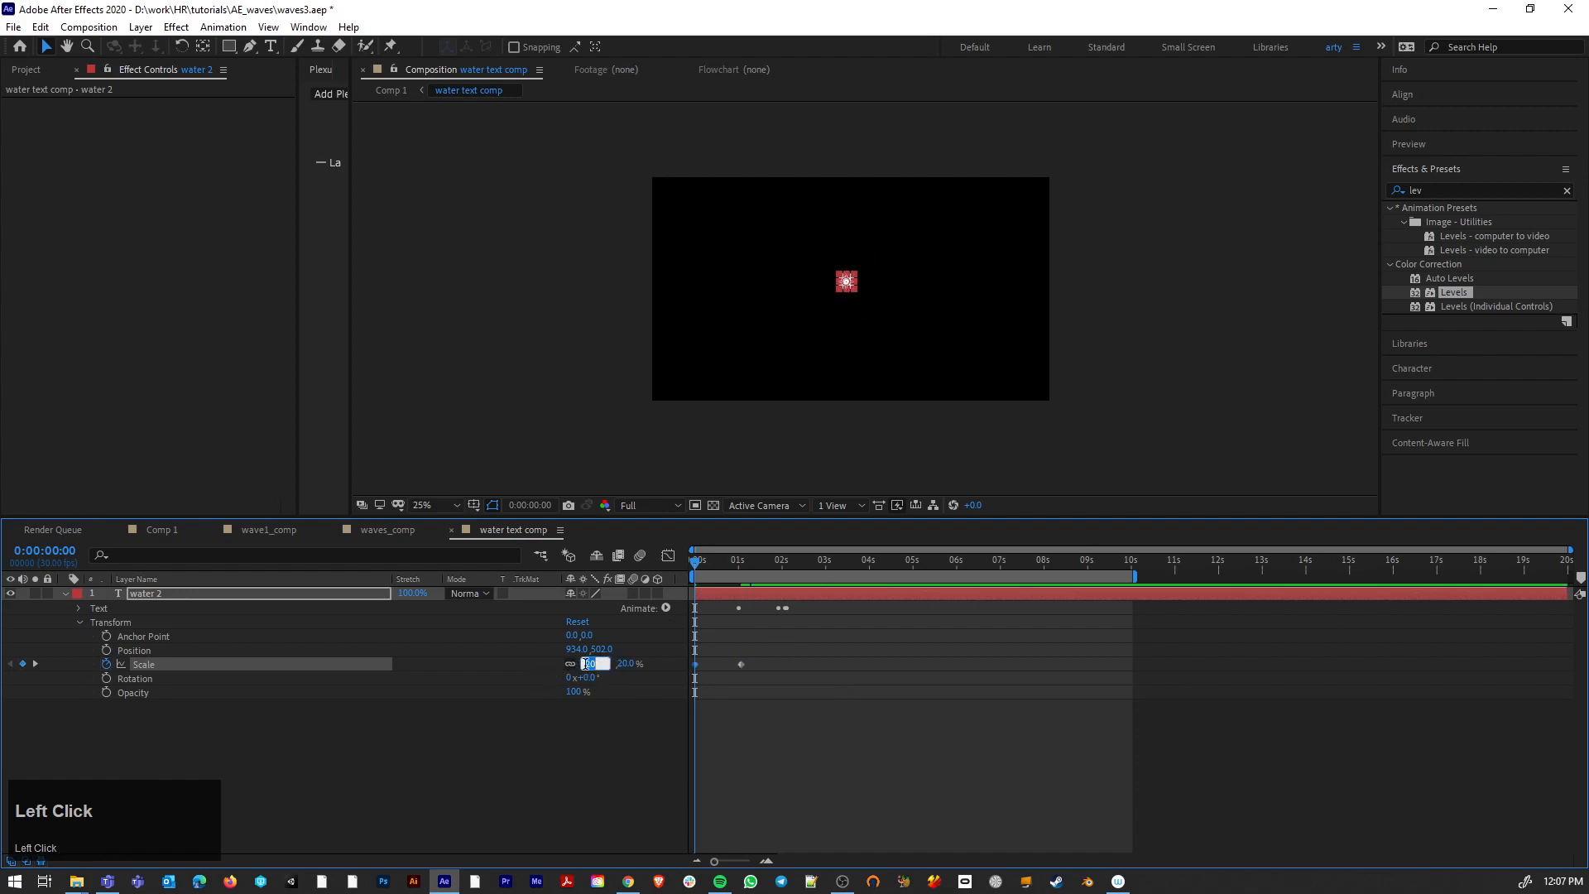
{"action": "type", "text": "0"}
{"action": "key", "text": "Return"}
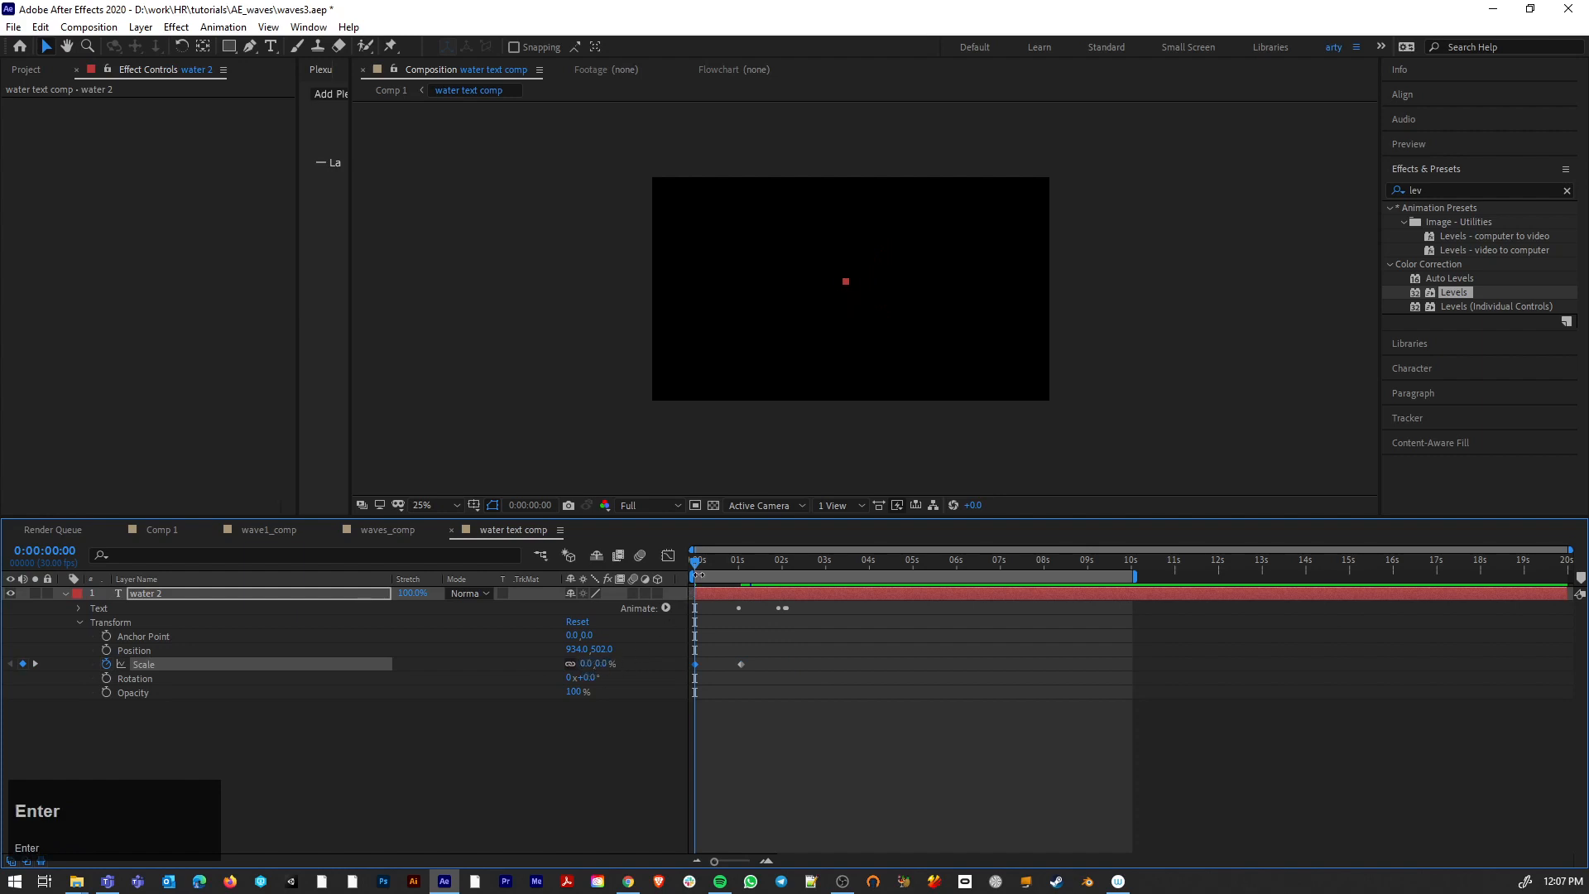
Step: Add an overshoot Scale keyframe of about 112.2% on the water 2 layer before the final 100% keyframe
{"action": "left_click_drag", "start_coordinate": [699, 573], "coordinate": [728, 592]}
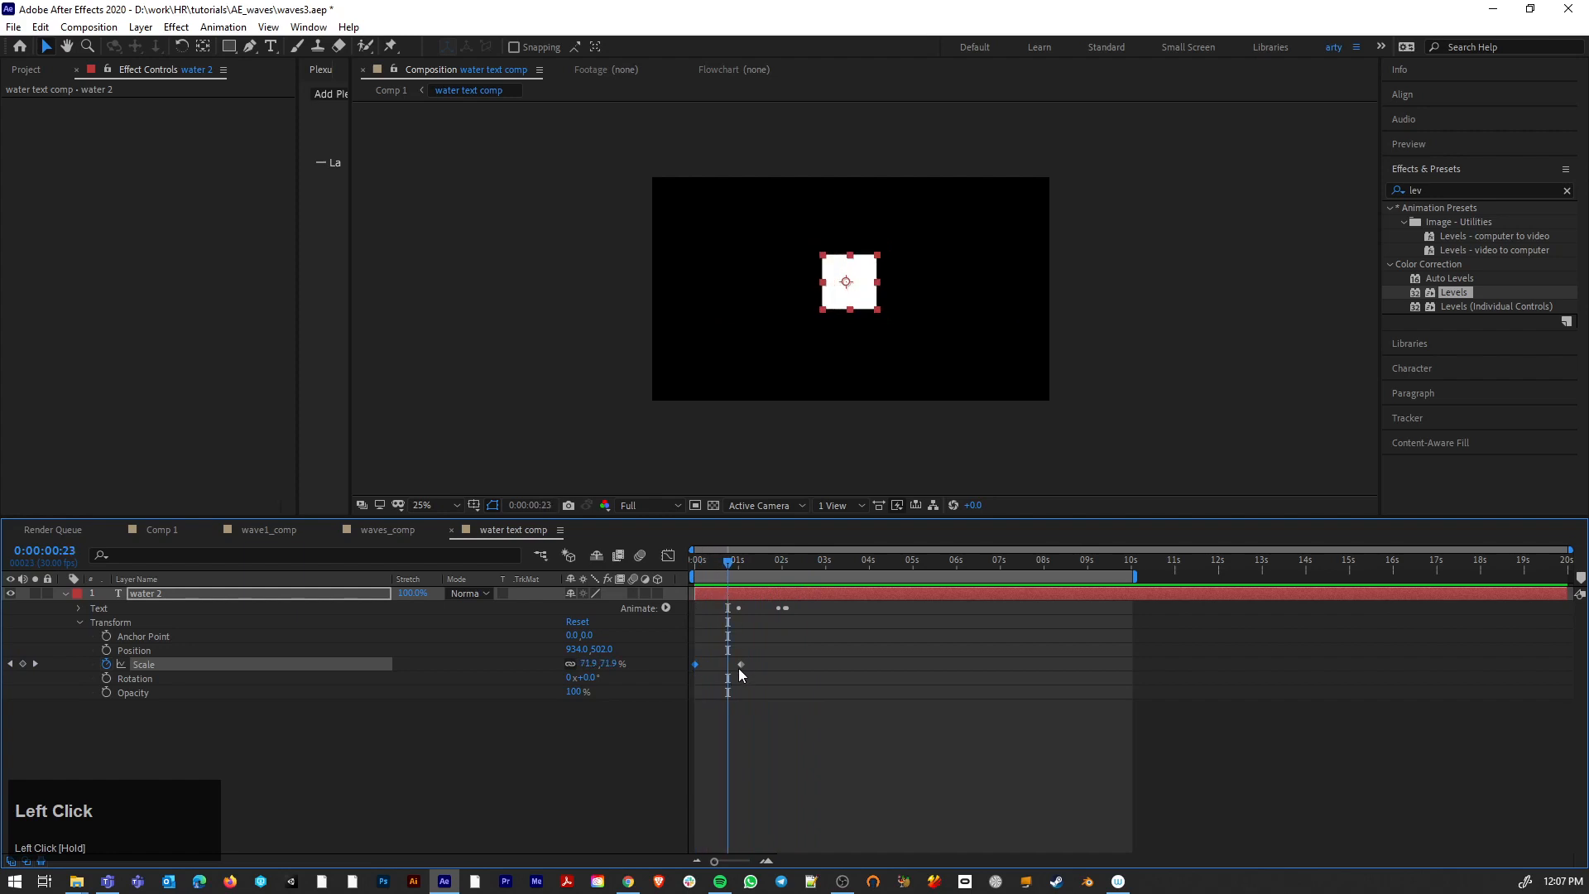
{"action": "left_click_drag", "start_coordinate": [739, 668], "coordinate": [740, 667]}
{"action": "left_click_drag", "start_coordinate": [591, 665], "coordinate": [619, 663]}
{"action": "left_click_drag", "start_coordinate": [715, 559], "coordinate": [761, 590]}
Step: Apply Easy Ease to all three Scale keyframes of the water 2 layer
{"action": "left_click_drag", "start_coordinate": [743, 648], "coordinate": [698, 668]}
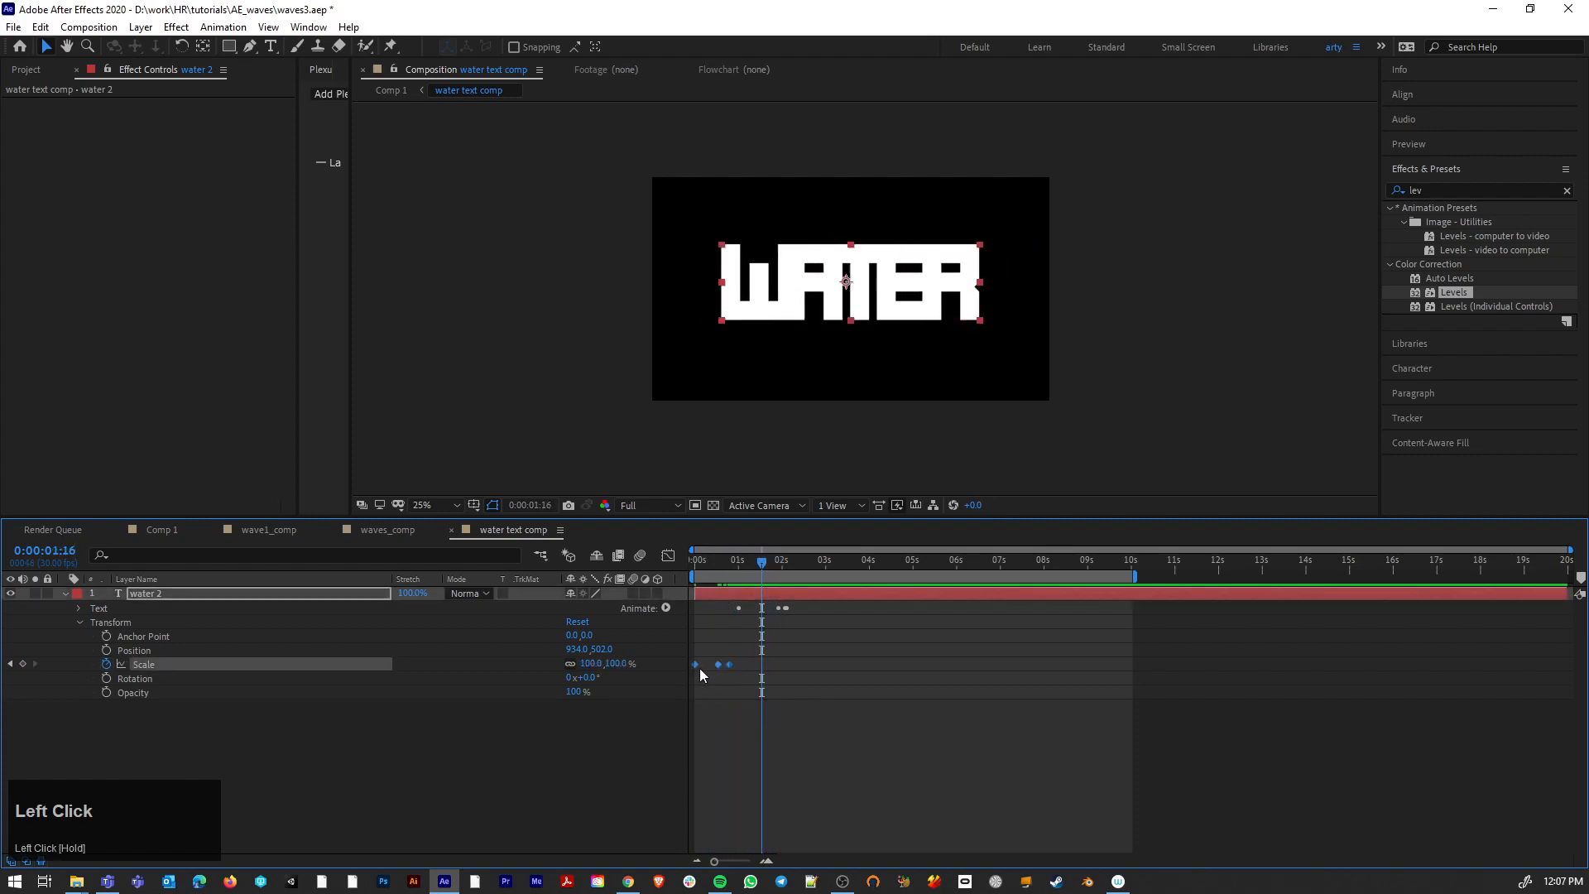
{"action": "right_click", "coordinate": [693, 664]}
{"action": "left_click", "coordinate": [946, 715]}
Step: Tighten the Scale timing by moving the overshoot keyframe to 0:00:00:13 and the final 100% keyframe to 0:00:00:16
{"action": "left_click_drag", "start_coordinate": [762, 563], "coordinate": [722, 584]}
{"action": "left_click_drag", "start_coordinate": [696, 588], "coordinate": [723, 588]}
{"action": "left_click", "coordinate": [753, 662]}
{"action": "left_click_drag", "start_coordinate": [729, 665], "coordinate": [725, 666]}
{"action": "left_click_drag", "start_coordinate": [715, 861], "coordinate": [736, 861]}
{"action": "left_click_drag", "start_coordinate": [802, 645], "coordinate": [759, 665]}
{"action": "mouse_move", "coordinate": [773, 568]}
{"action": "left_mouse_down"}
{"action": "mouse_move", "coordinate": [727, 570]}
{"action": "mouse_move", "coordinate": [729, 583]}
{"action": "mouse_move", "coordinate": [780, 589]}
{"action": "mouse_move", "coordinate": [708, 589]}
{"action": "mouse_move", "coordinate": [758, 594]}
{"action": "left_mouse_up"}
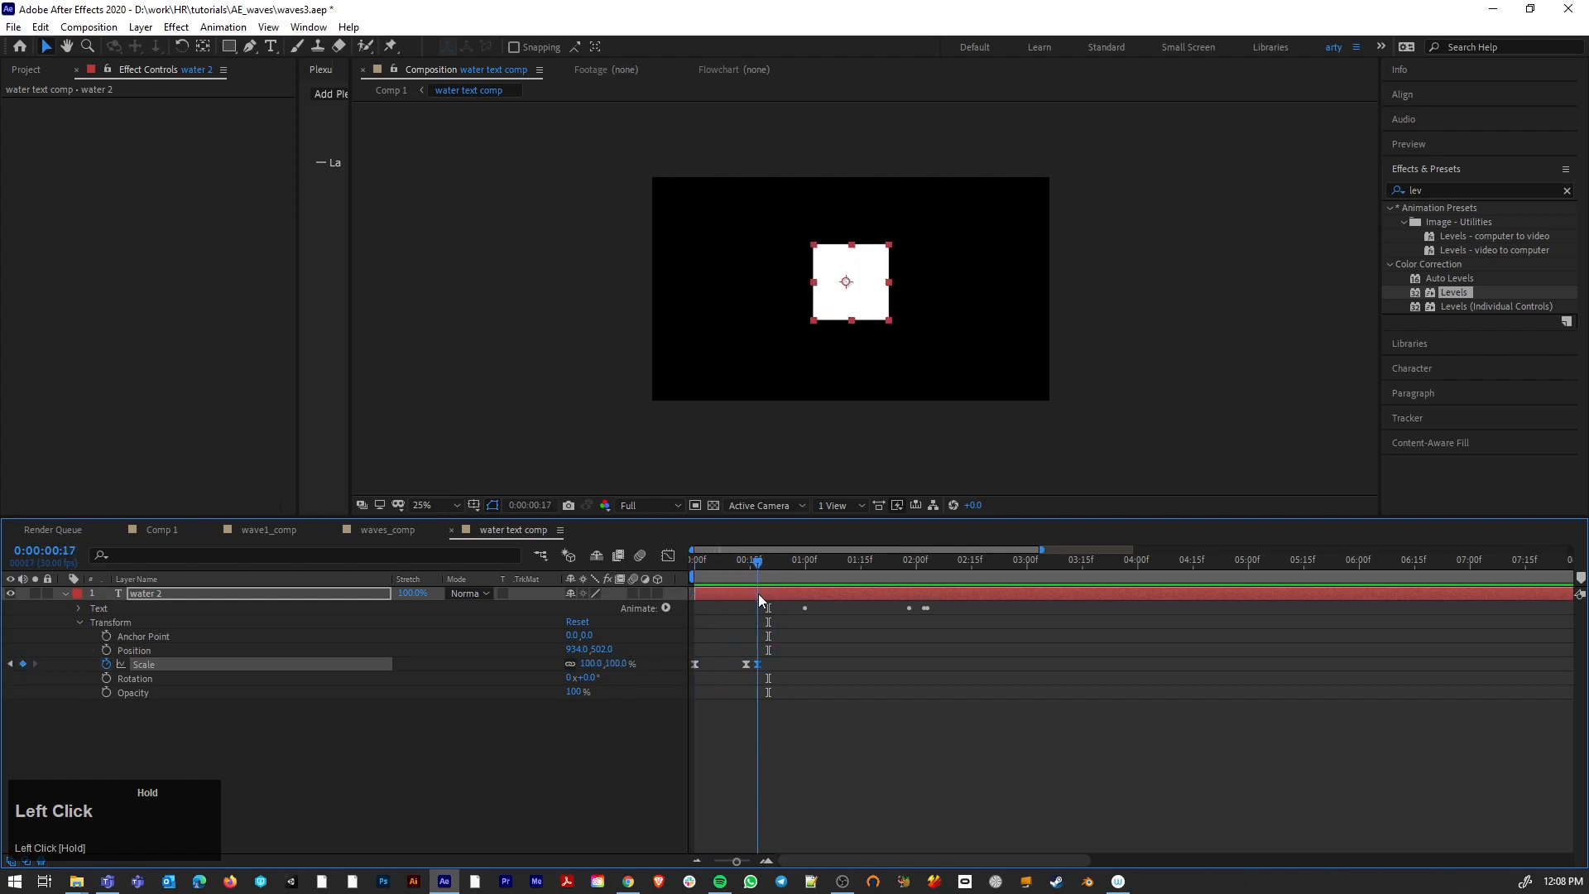
{"action": "left_click", "coordinate": [758, 669]}
{"action": "left_click", "coordinate": [758, 670]}
{"action": "mouse_move", "coordinate": [761, 568]}
{"action": "left_mouse_down"}
{"action": "mouse_move", "coordinate": [694, 576]}
{"action": "mouse_move", "coordinate": [783, 583]}
{"action": "mouse_move", "coordinate": [729, 595]}
{"action": "mouse_move", "coordinate": [750, 594]}
{"action": "left_mouse_up"}
{"action": "left_click_drag", "start_coordinate": [746, 668], "coordinate": [741, 668]}
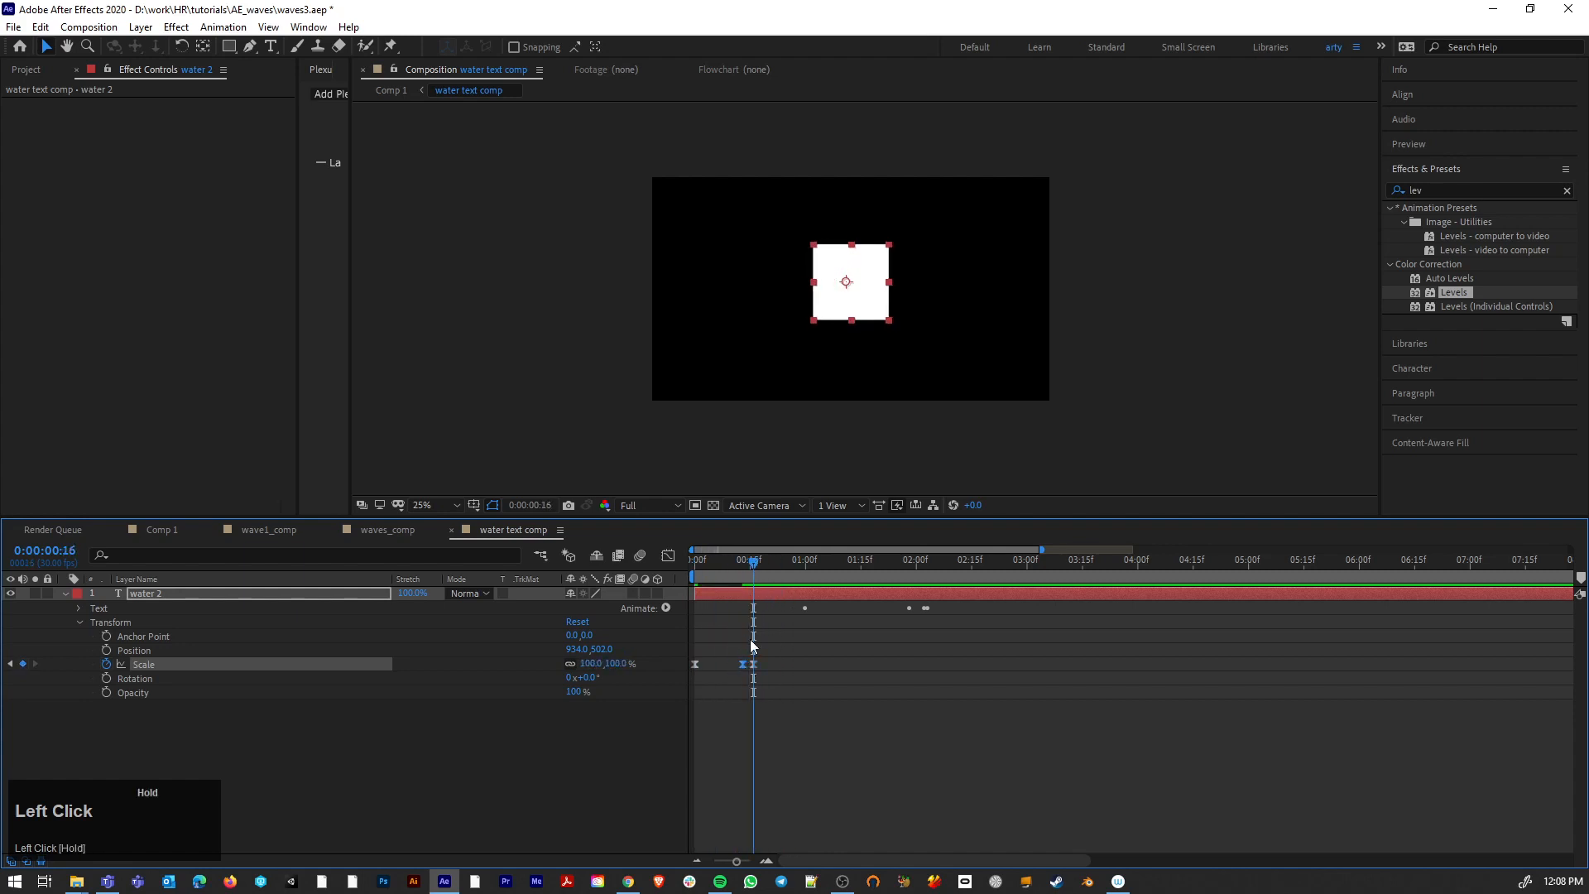
{"action": "mouse_move", "coordinate": [753, 571]}
{"action": "left_mouse_down"}
{"action": "mouse_move", "coordinate": [691, 571]}
{"action": "mouse_move", "coordinate": [775, 581]}
{"action": "mouse_move", "coordinate": [718, 583]}
{"action": "mouse_move", "coordinate": [743, 593]}
{"action": "left_mouse_up"}
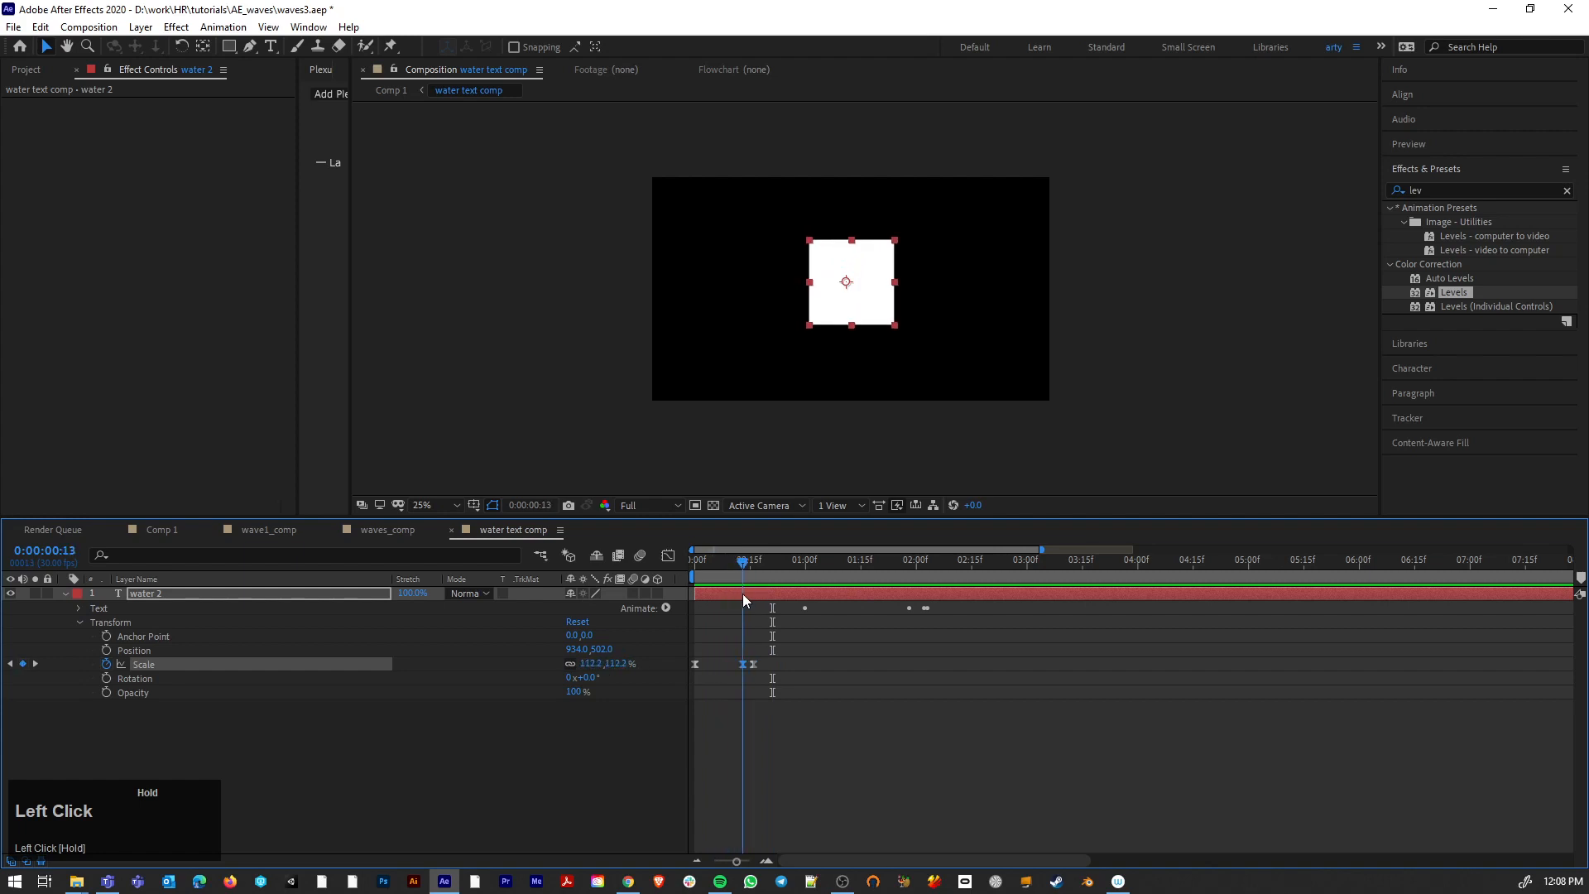
Step: Draw a small white rounded rectangle on a new shape layer, above and to the left of the white square
{"action": "left_click", "coordinate": [230, 47]}
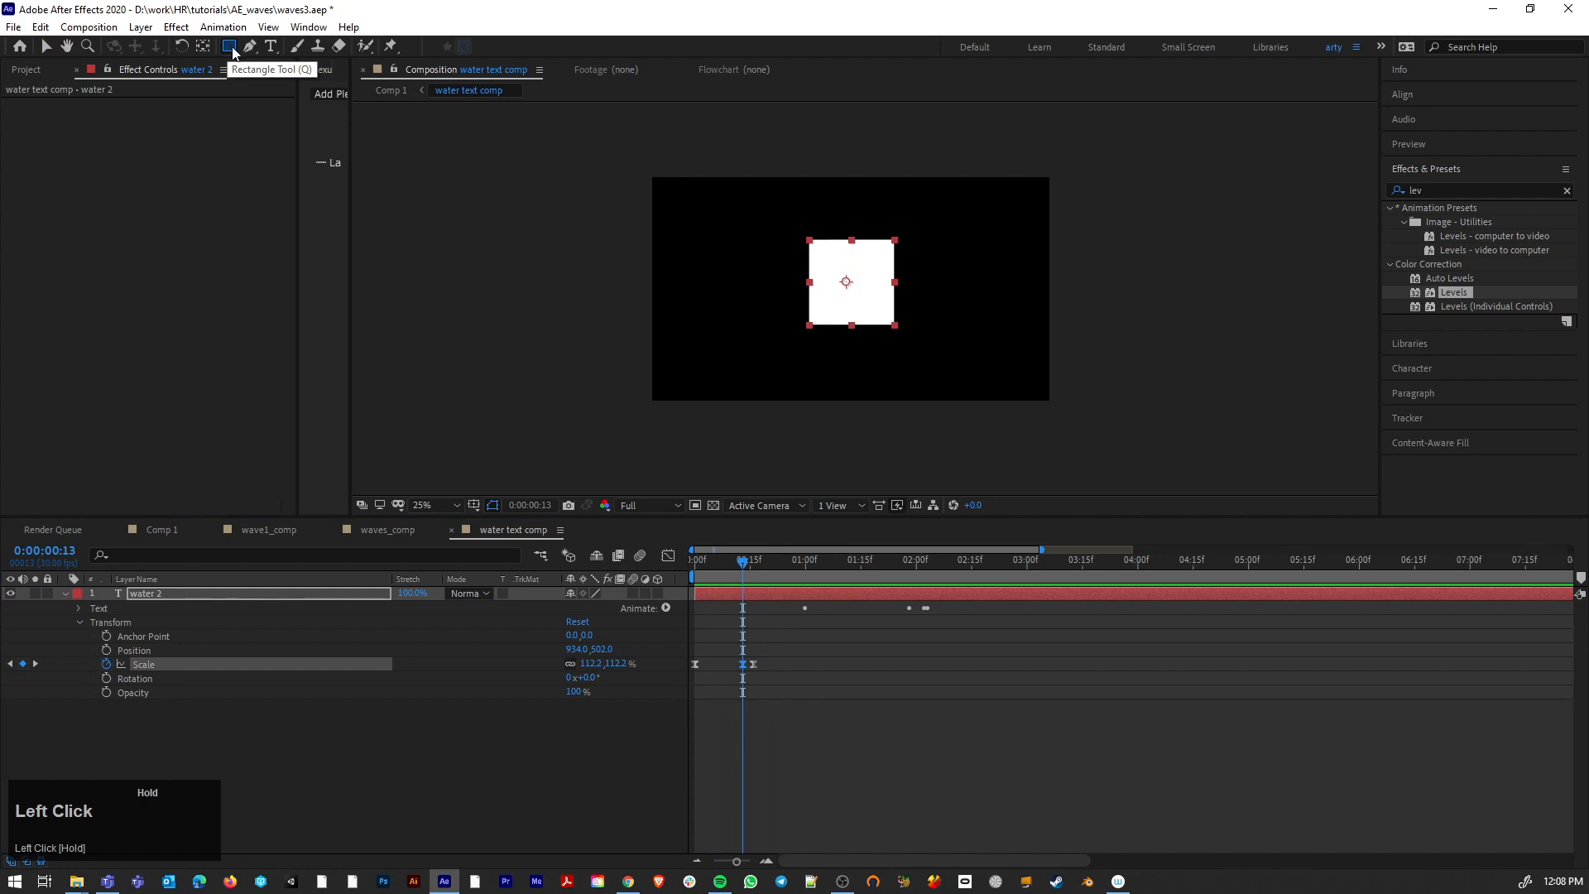
{"action": "left_click", "coordinate": [236, 55]}
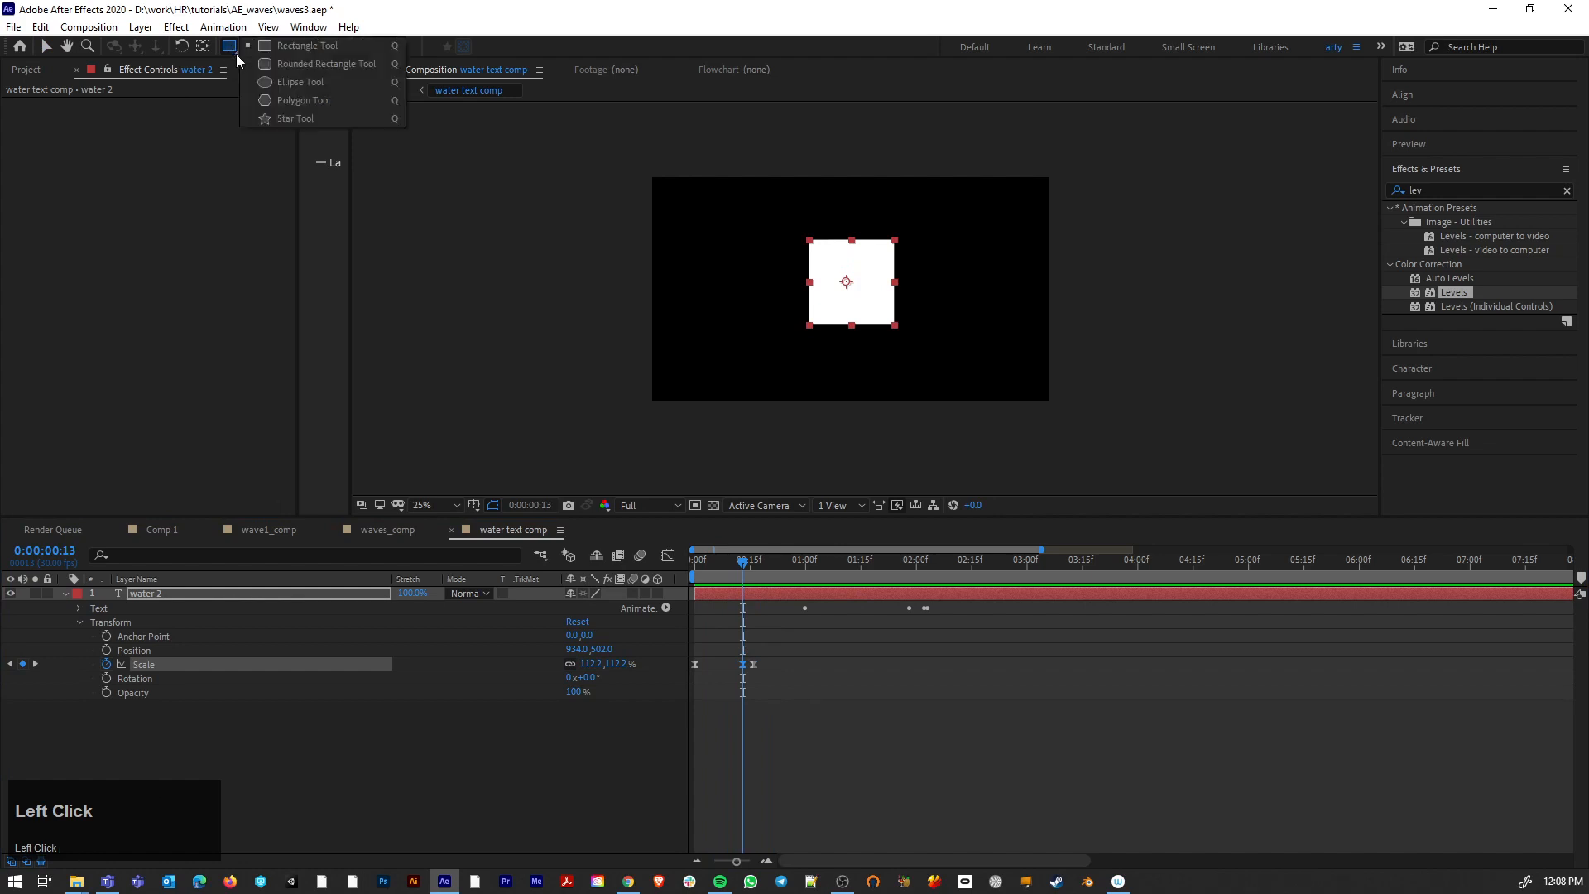
{"action": "left_click", "coordinate": [268, 793]}
{"action": "left_click_drag", "start_coordinate": [227, 47], "coordinate": [263, 63]}
{"action": "left_click_drag", "start_coordinate": [735, 214], "coordinate": [760, 233]}
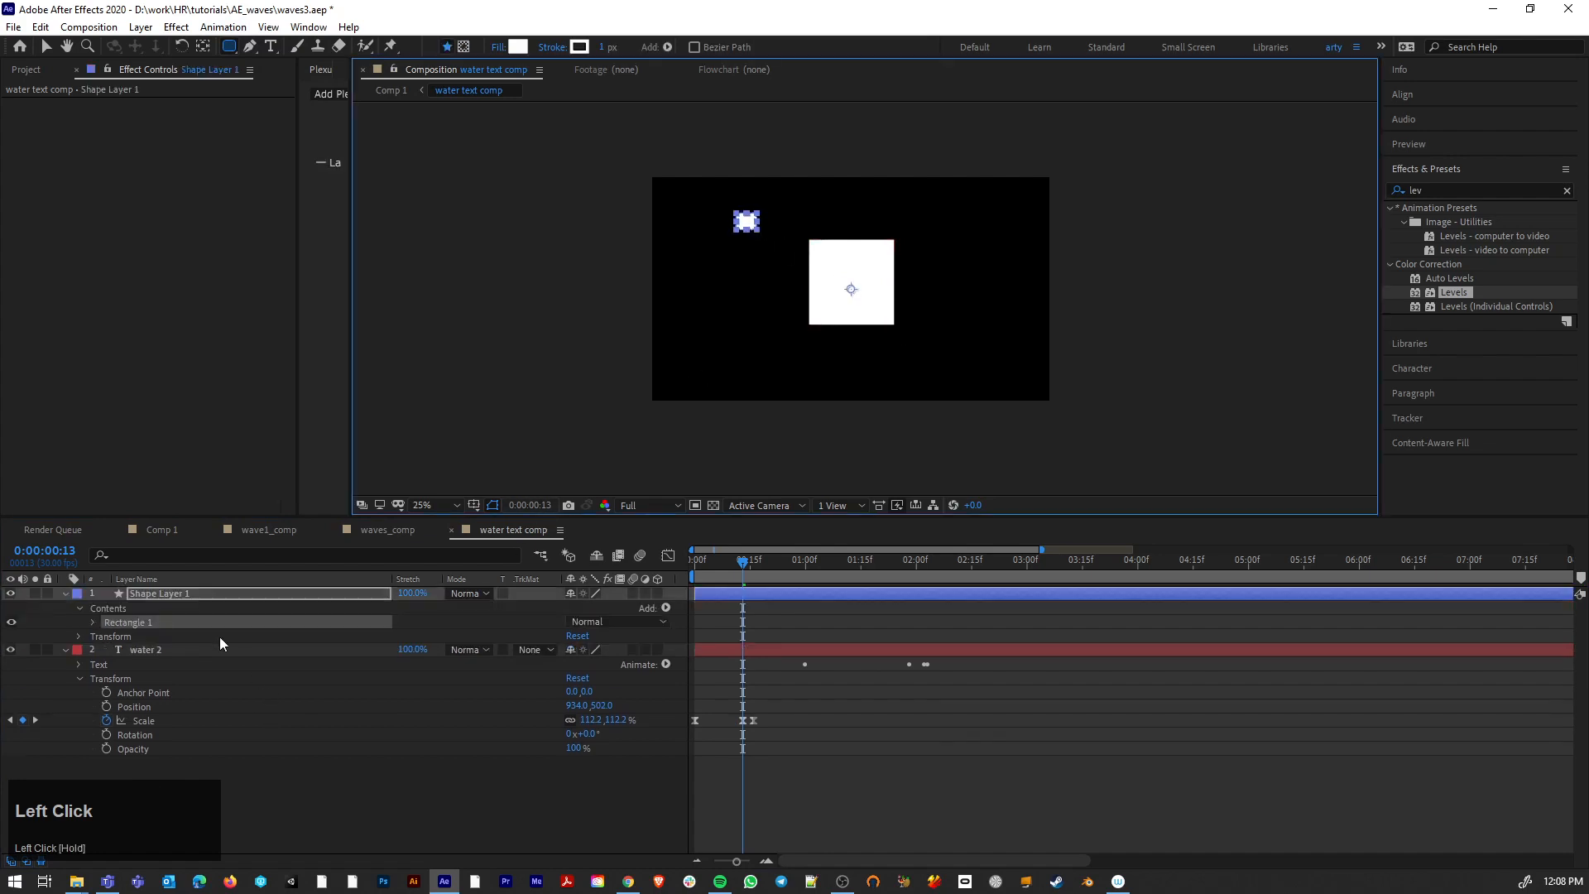
Step: Rotate the small rounded rectangle to 40° and move it over the white square, at Position -42, -64
{"action": "left_click", "coordinate": [91, 621]}
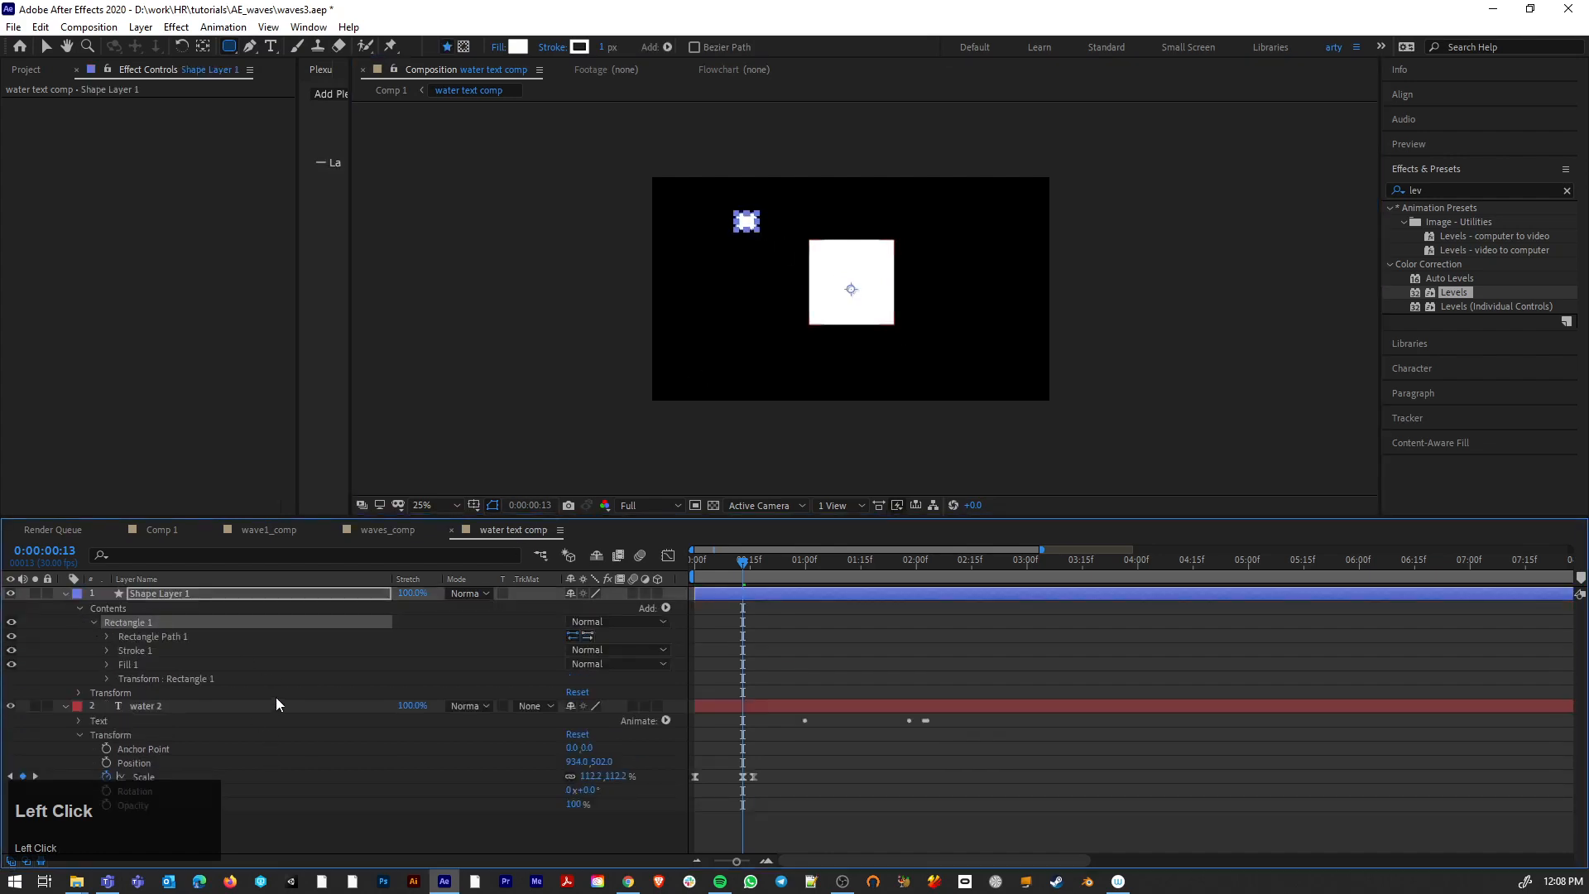
{"action": "left_click", "coordinate": [106, 677]}
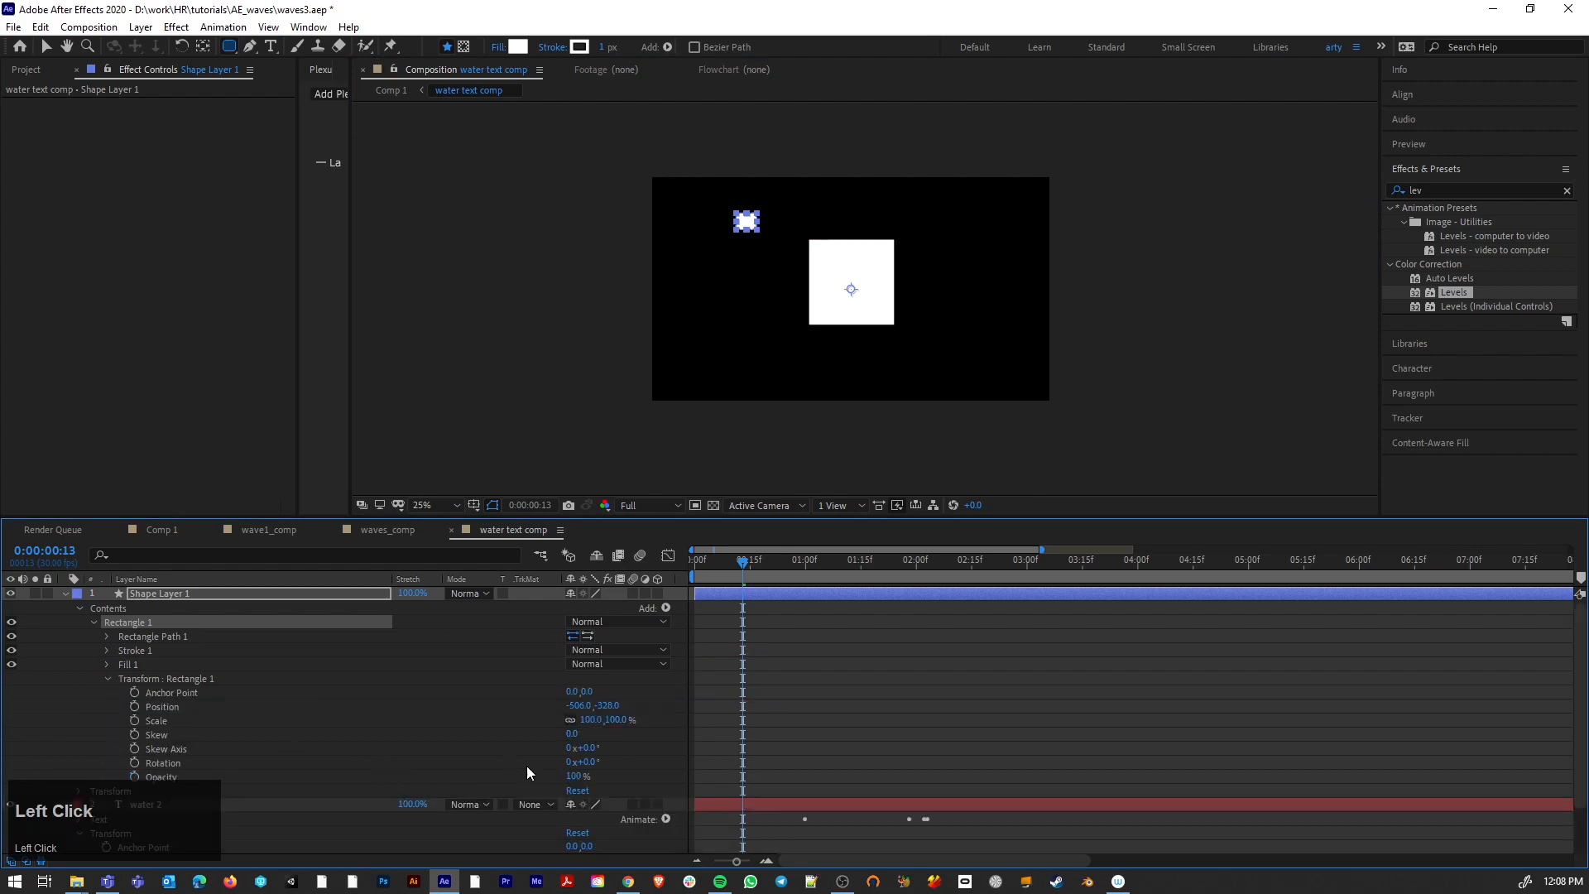
{"action": "left_click_drag", "start_coordinate": [592, 768], "coordinate": [621, 766]}
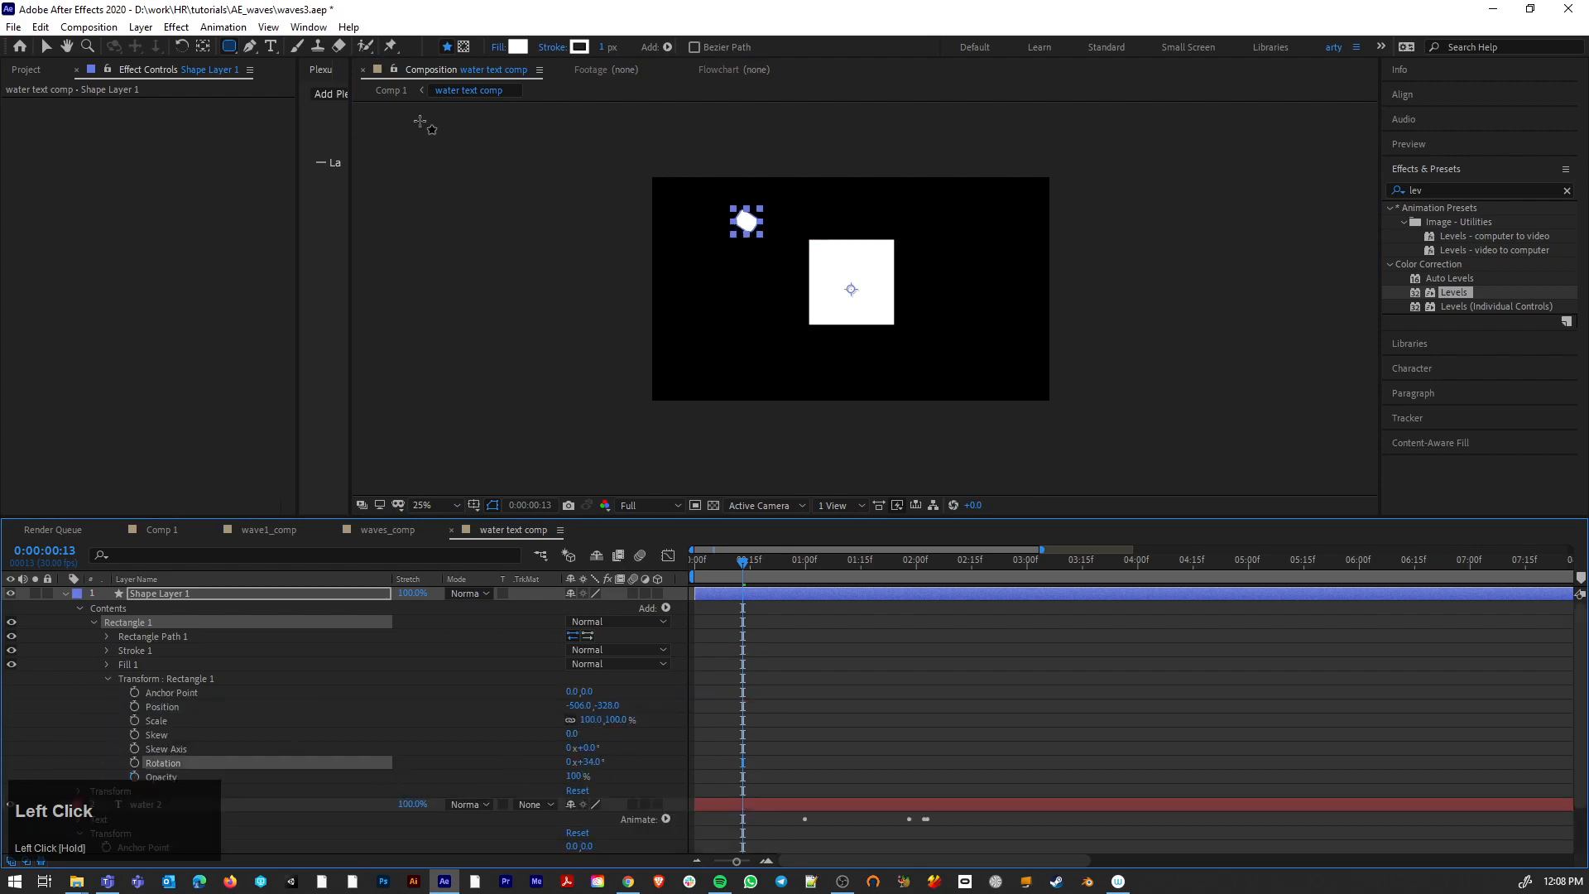
{"action": "scroll", "coordinate": [861, 206], "scroll_direction": "up", "scroll_amount": 2, "text": "alt"}
{"action": "scroll", "coordinate": [861, 206], "scroll_direction": "up", "scroll_amount": 1, "text": "alt"}
{"action": "scroll", "coordinate": [862, 209], "scroll_direction": "down", "scroll_amount": 1, "text": "alt"}
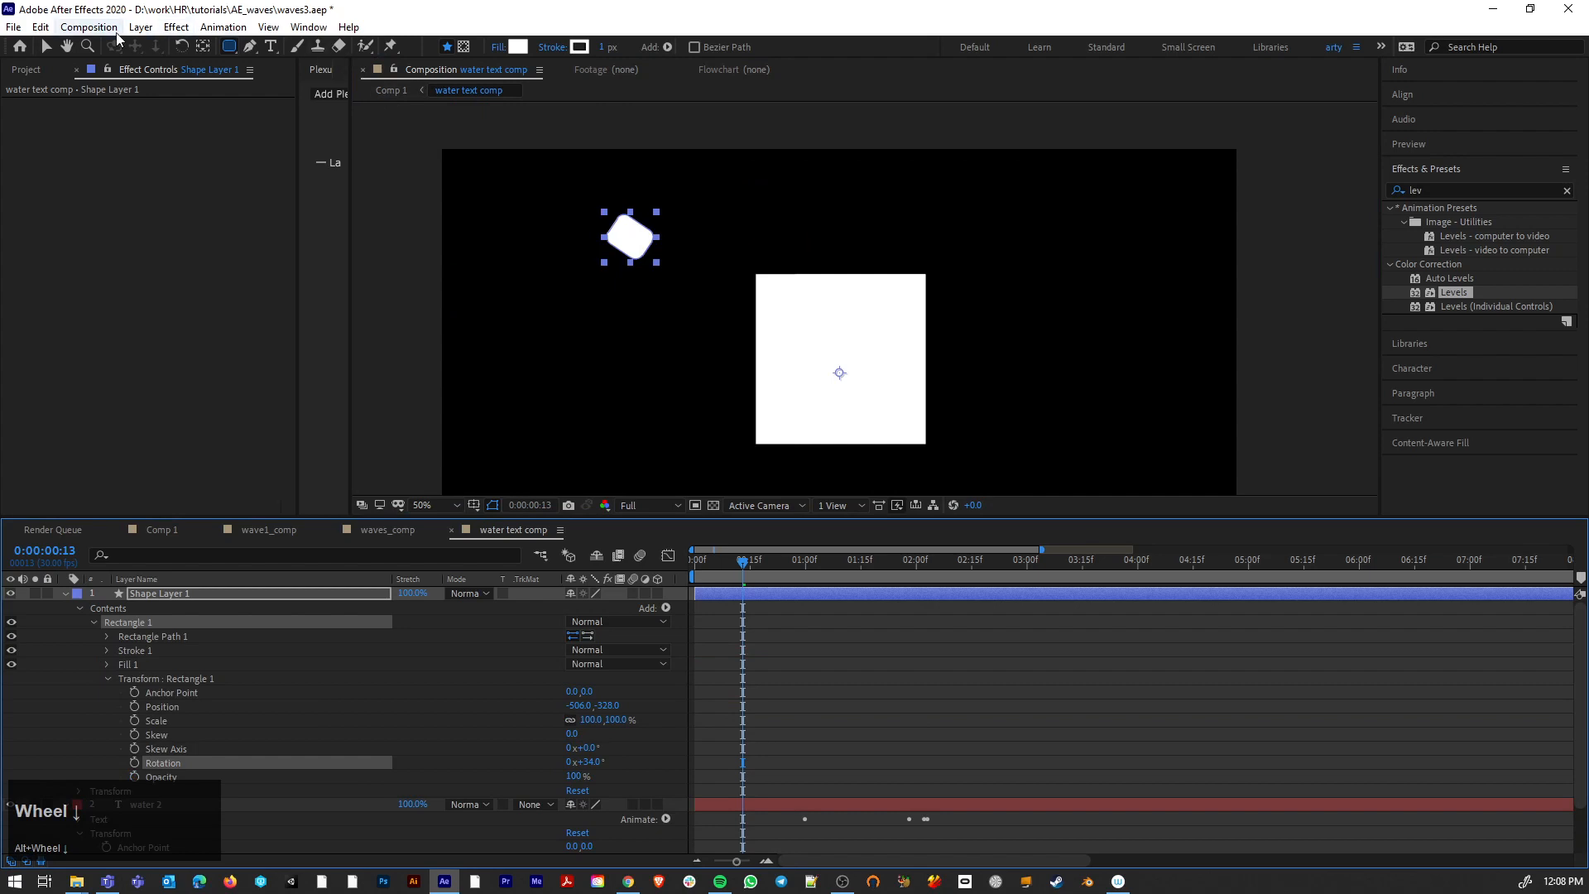
{"action": "left_click", "coordinate": [46, 48]}
{"action": "mouse_move", "coordinate": [648, 249]}
{"action": "left_mouse_down"}
{"action": "mouse_move", "coordinate": [712, 250]}
{"action": "mouse_move", "coordinate": [843, 357]}
{"action": "mouse_move", "coordinate": [750, 232]}
{"action": "mouse_move", "coordinate": [581, 150]}
{"action": "mouse_move", "coordinate": [673, 241]}
{"action": "left_mouse_up"}
{"action": "left_click_drag", "start_coordinate": [610, 763], "coordinate": [615, 763]}
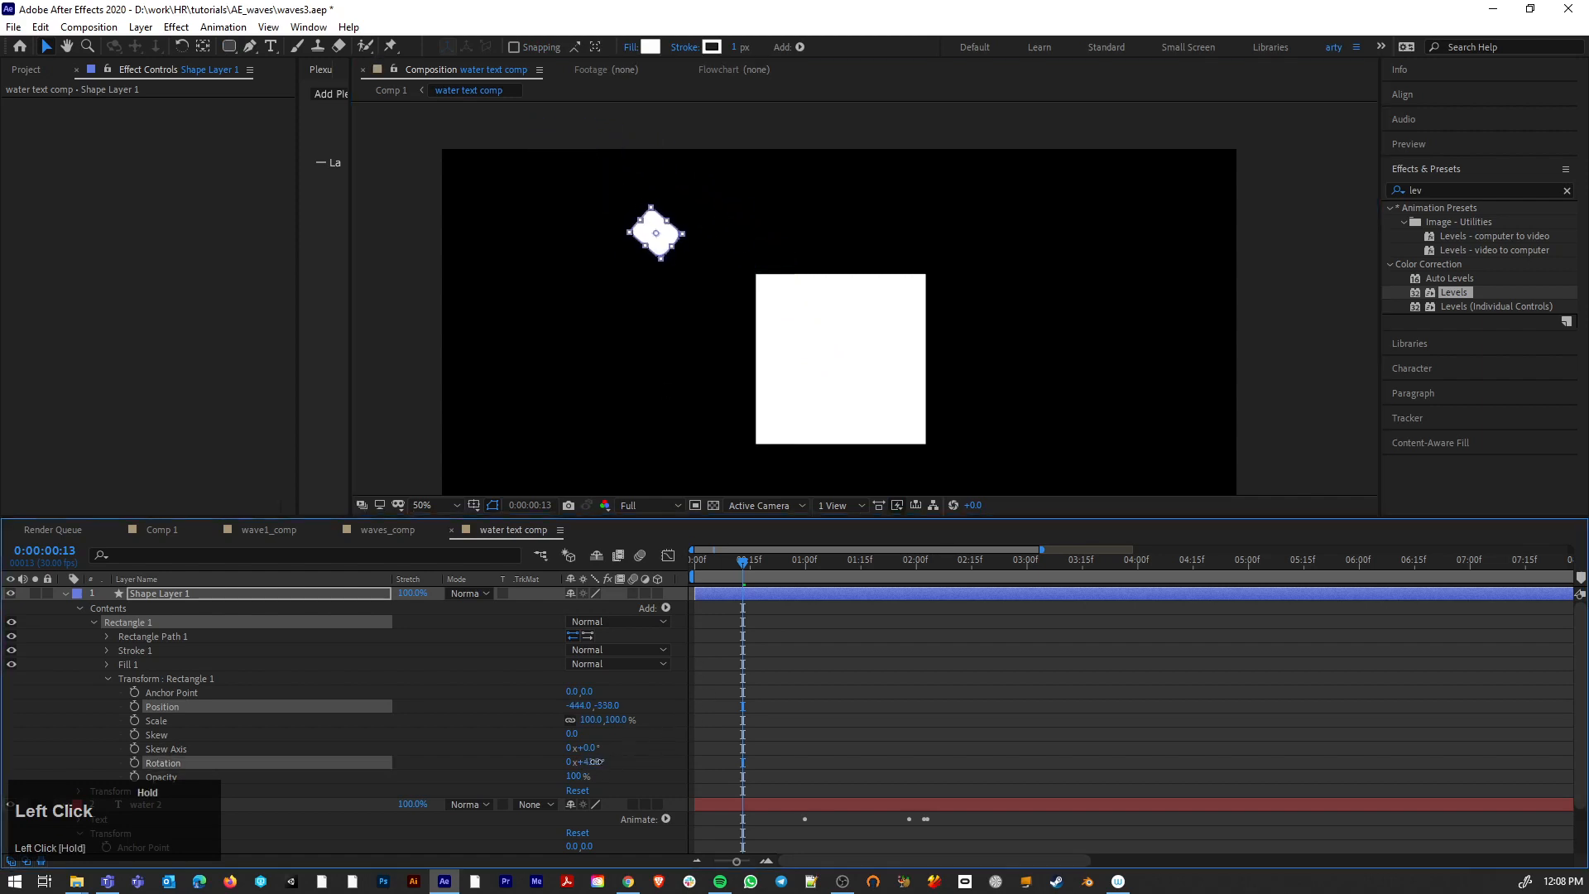
{"action": "left_click_drag", "start_coordinate": [670, 235], "coordinate": [835, 352]}
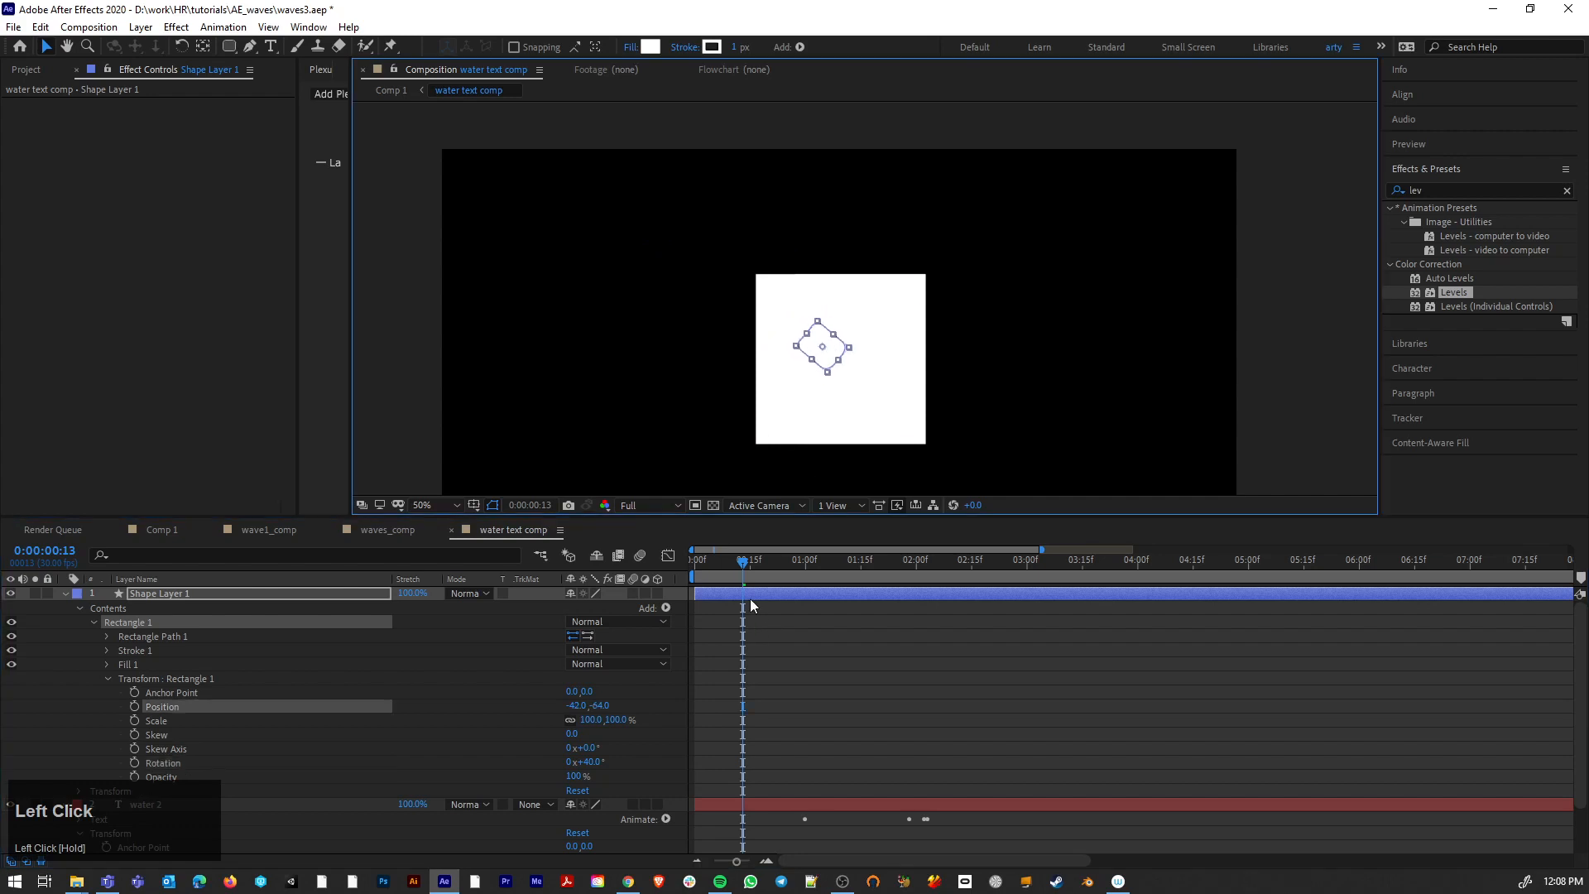
{"action": "mouse_move", "coordinate": [741, 566]}
{"action": "left_mouse_down"}
{"action": "mouse_move", "coordinate": [706, 566]}
{"action": "mouse_move", "coordinate": [745, 565]}
{"action": "left_mouse_up"}
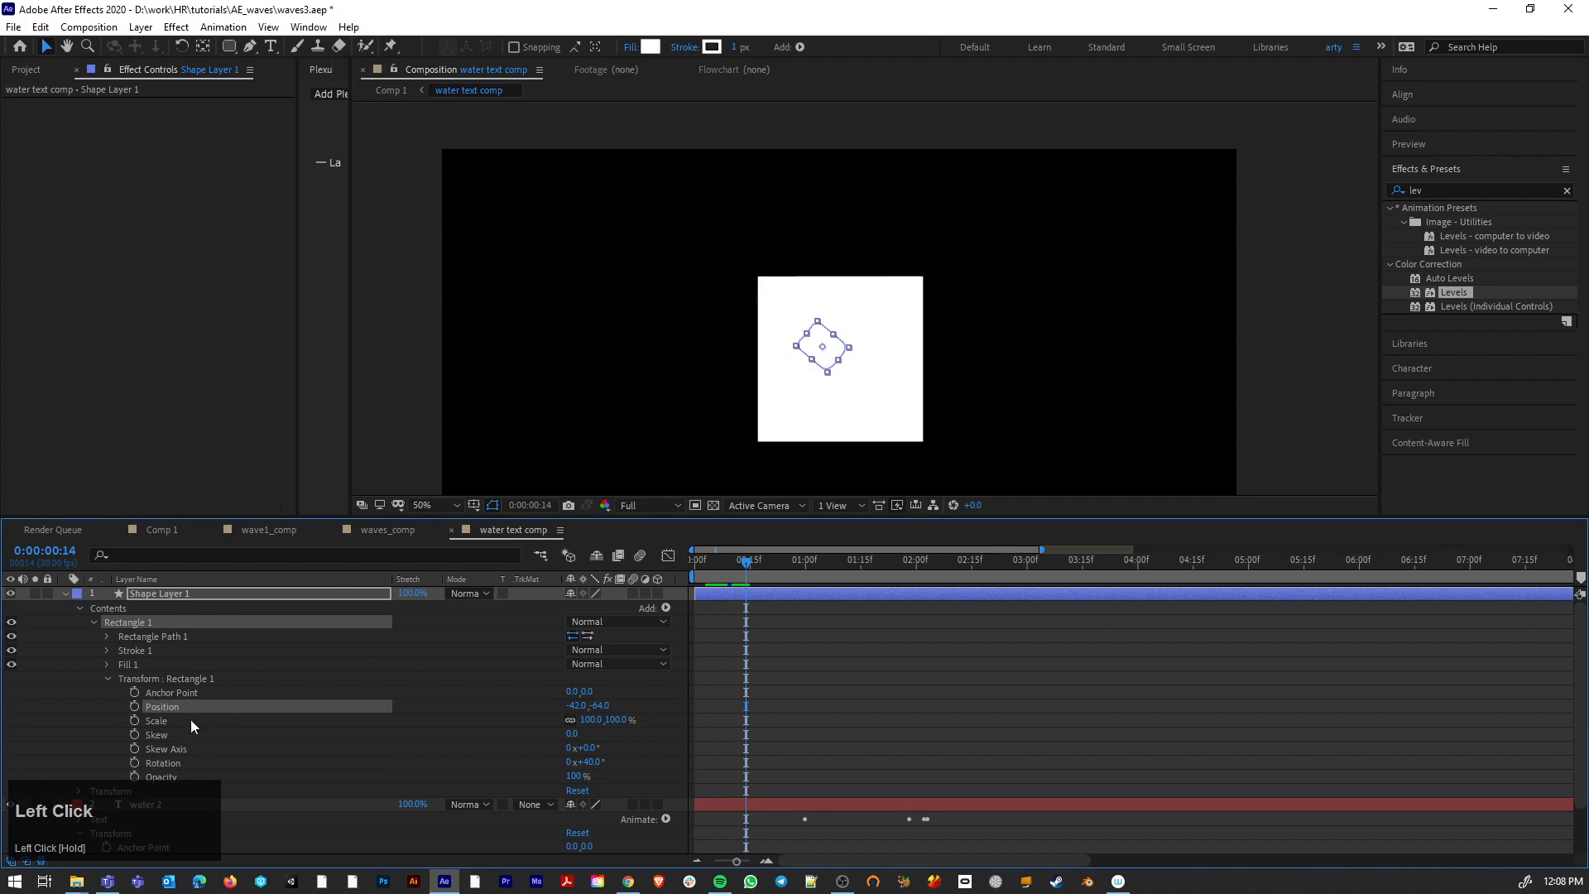
Step: Add a starting Position keyframe to Shape Layer 1's layer transform at 0:00:00:14
{"action": "scroll", "coordinate": [752, 428], "scroll_direction": "down", "scroll_amount": 3}
{"action": "scroll", "coordinate": [752, 427], "scroll_direction": "up", "scroll_amount": 1}
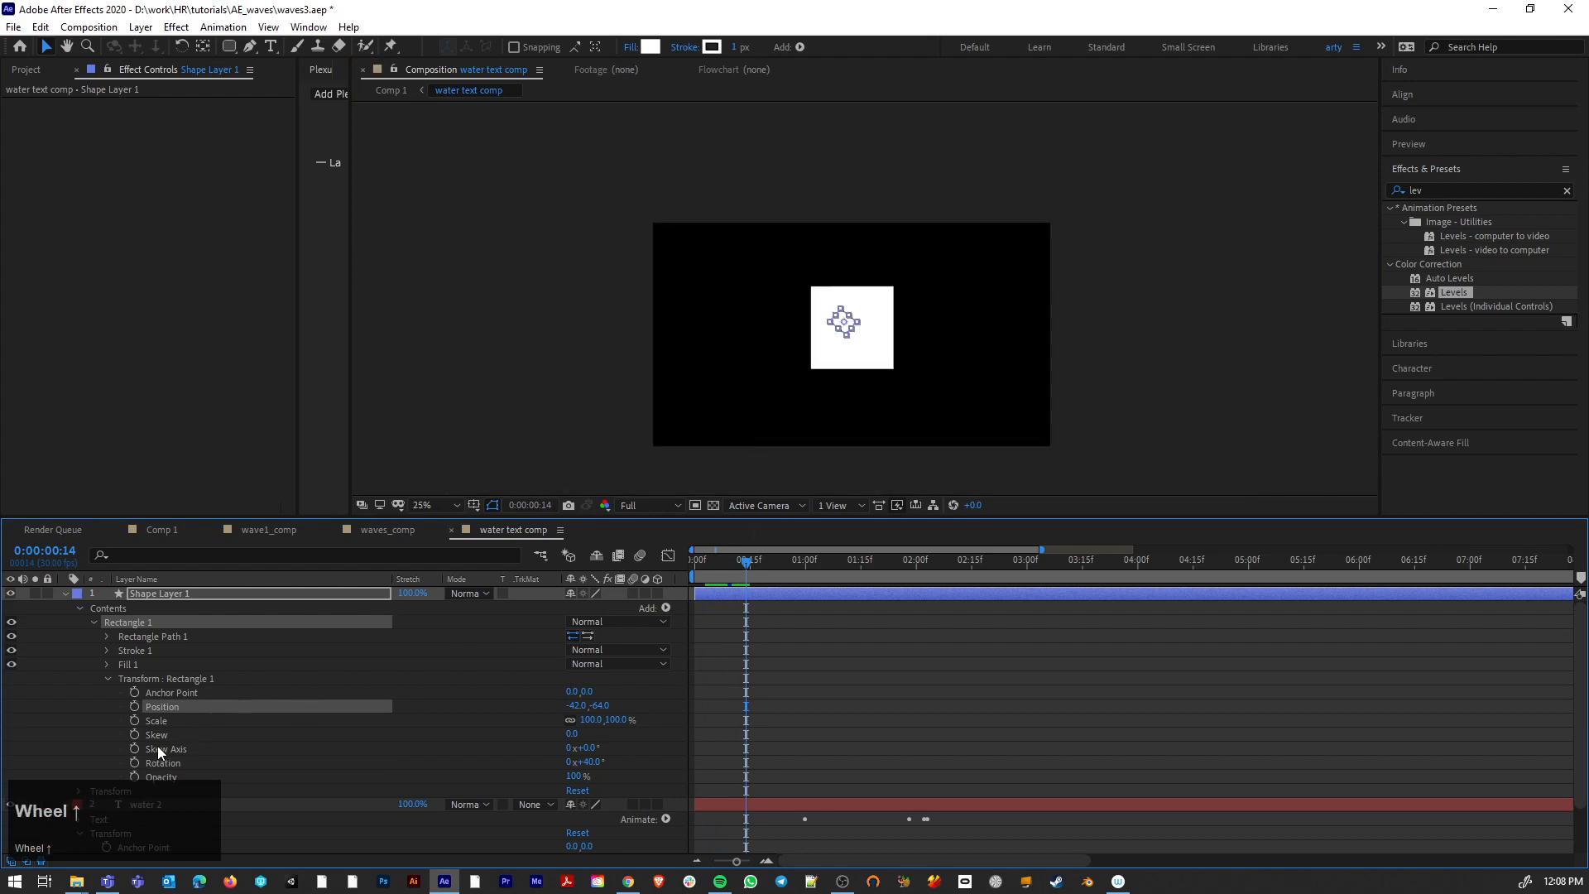
{"action": "left_click", "coordinate": [109, 679]}
{"action": "left_click", "coordinate": [78, 694]}
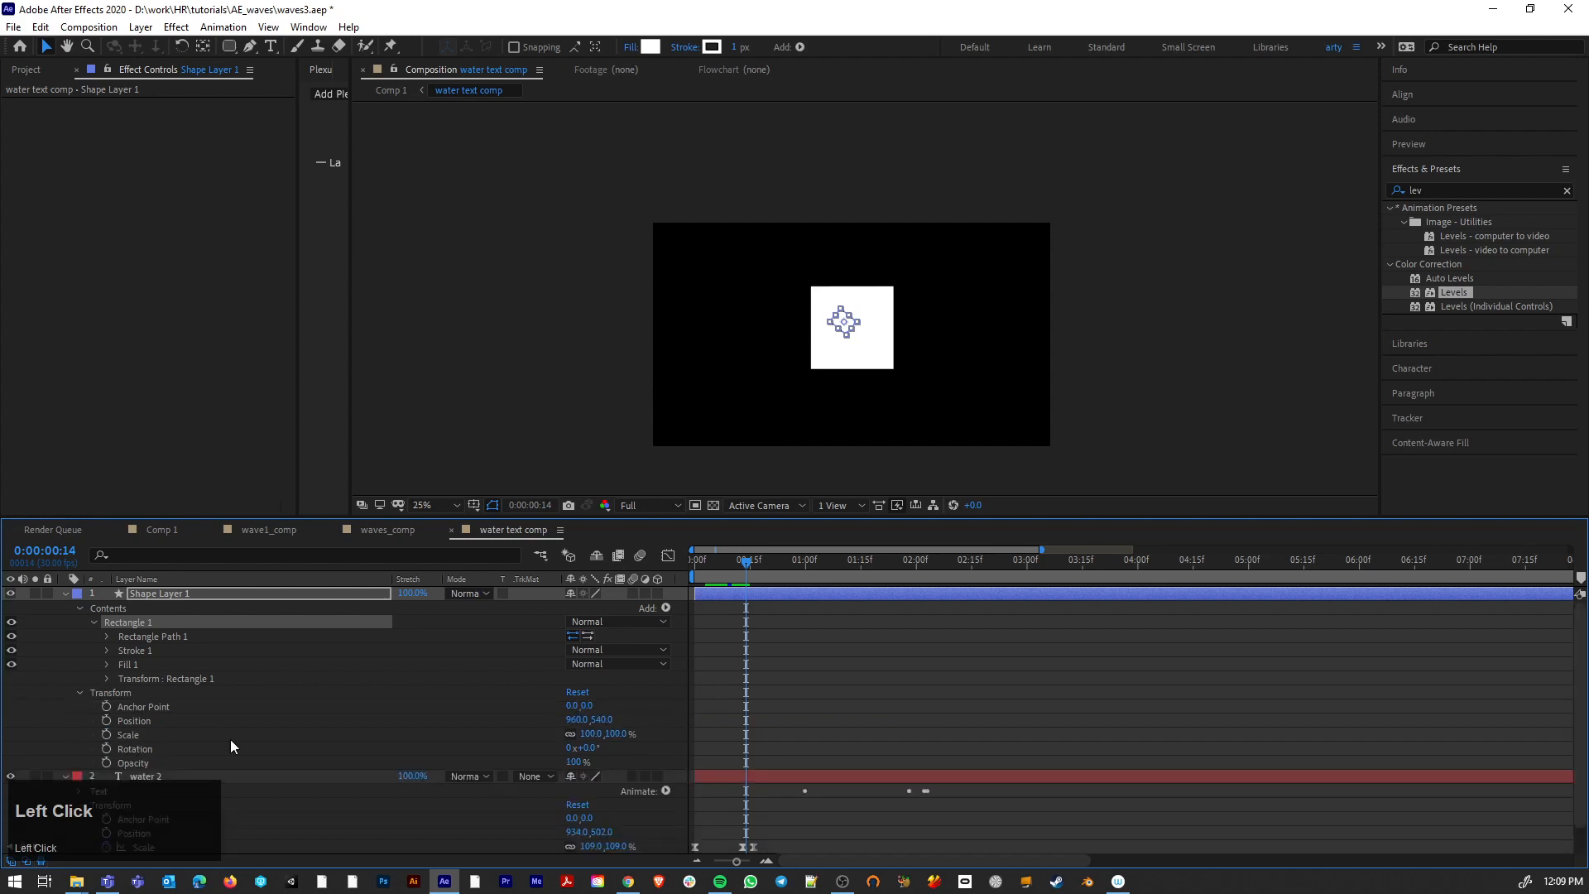
{"action": "left_click", "coordinate": [107, 678]}
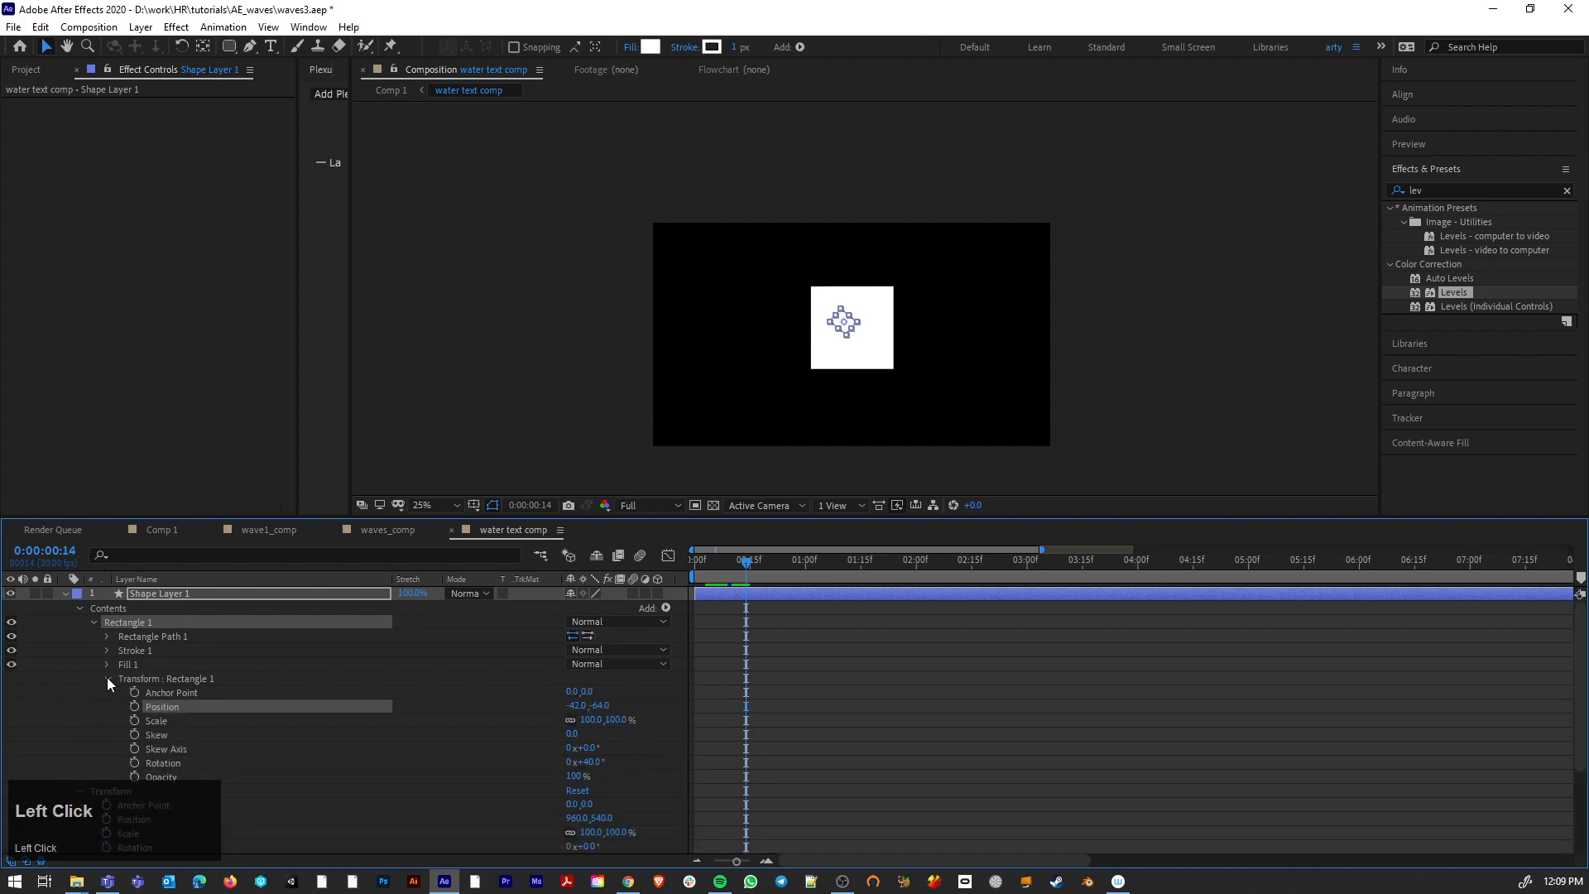
{"action": "left_click", "coordinate": [107, 678]}
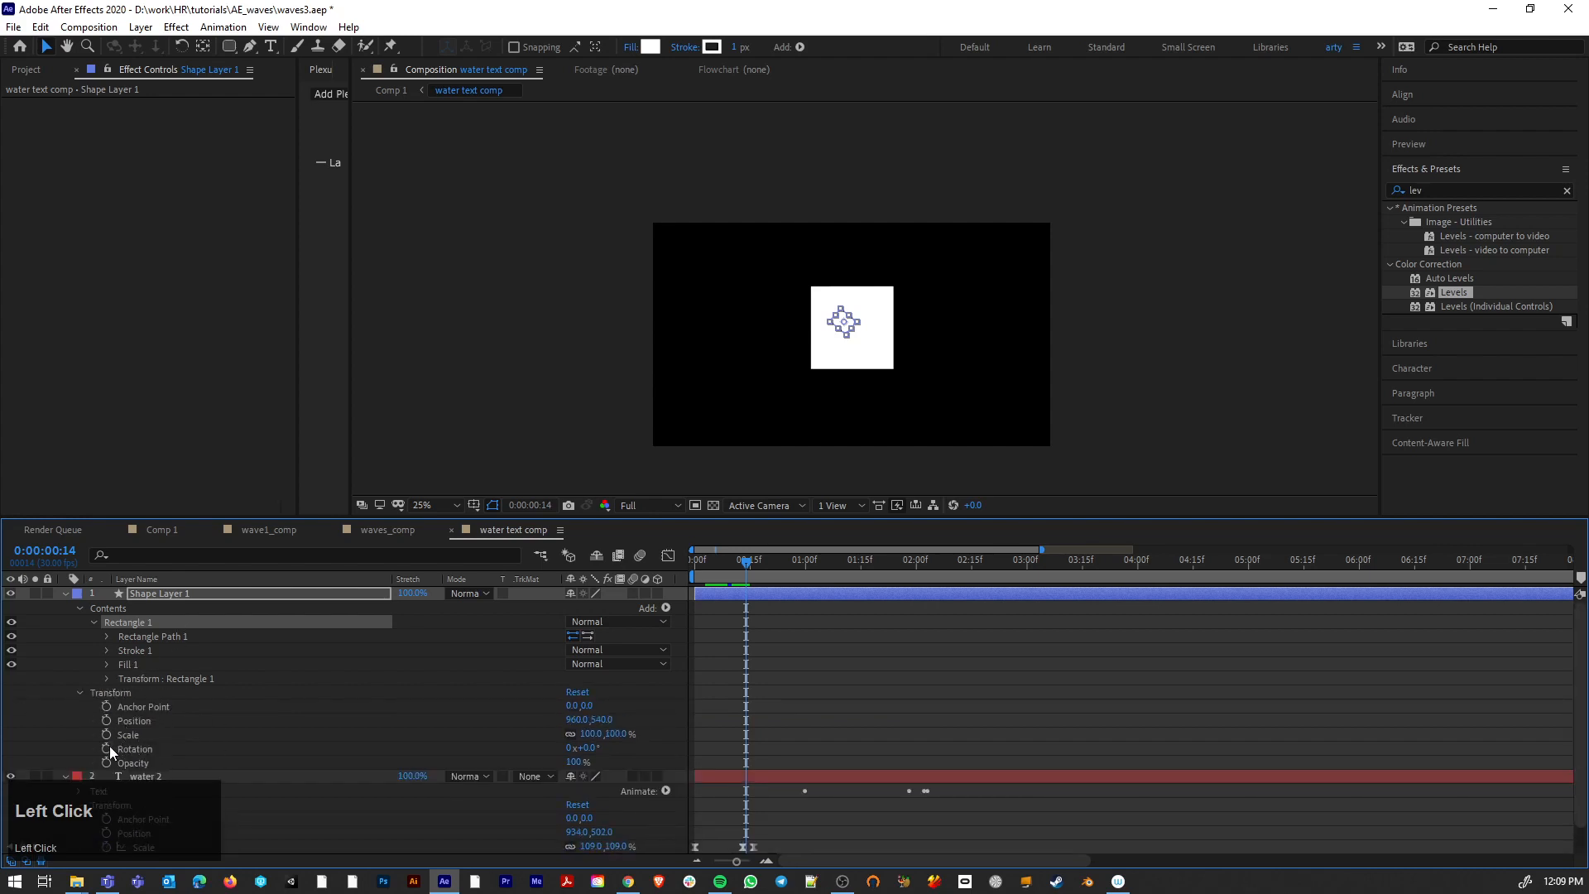
{"action": "left_click", "coordinate": [107, 721]}
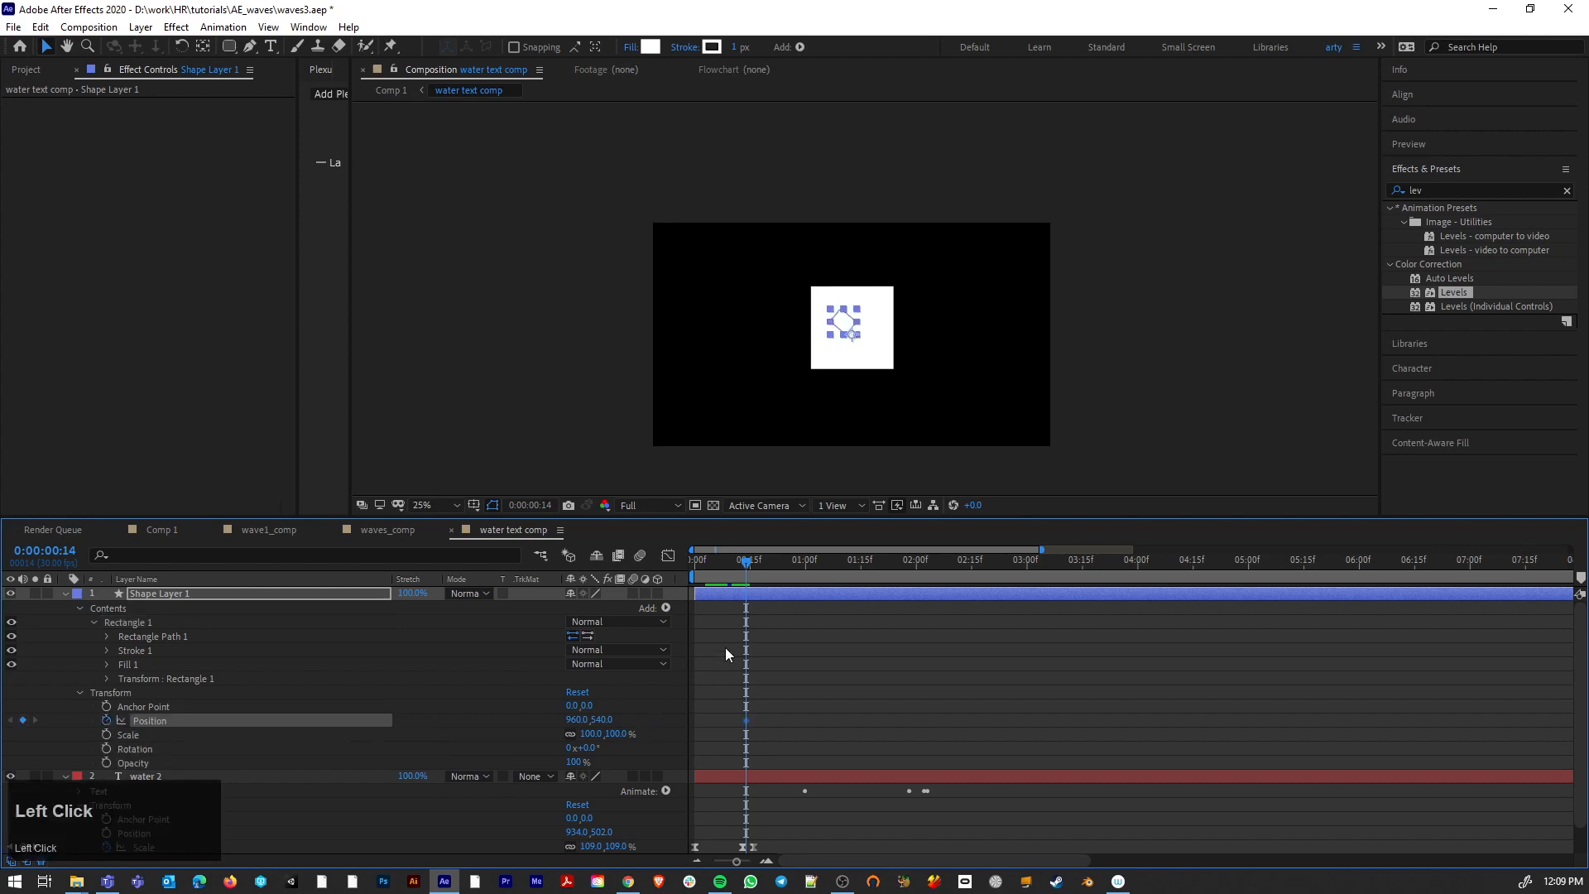
Step: At 0:00:00:28, move Shape Layer 1 beyond the composition's upper-left edge, adjusting the motion path's end to Position 312, -16
{"action": "left_click_drag", "start_coordinate": [748, 569], "coordinate": [802, 573]}
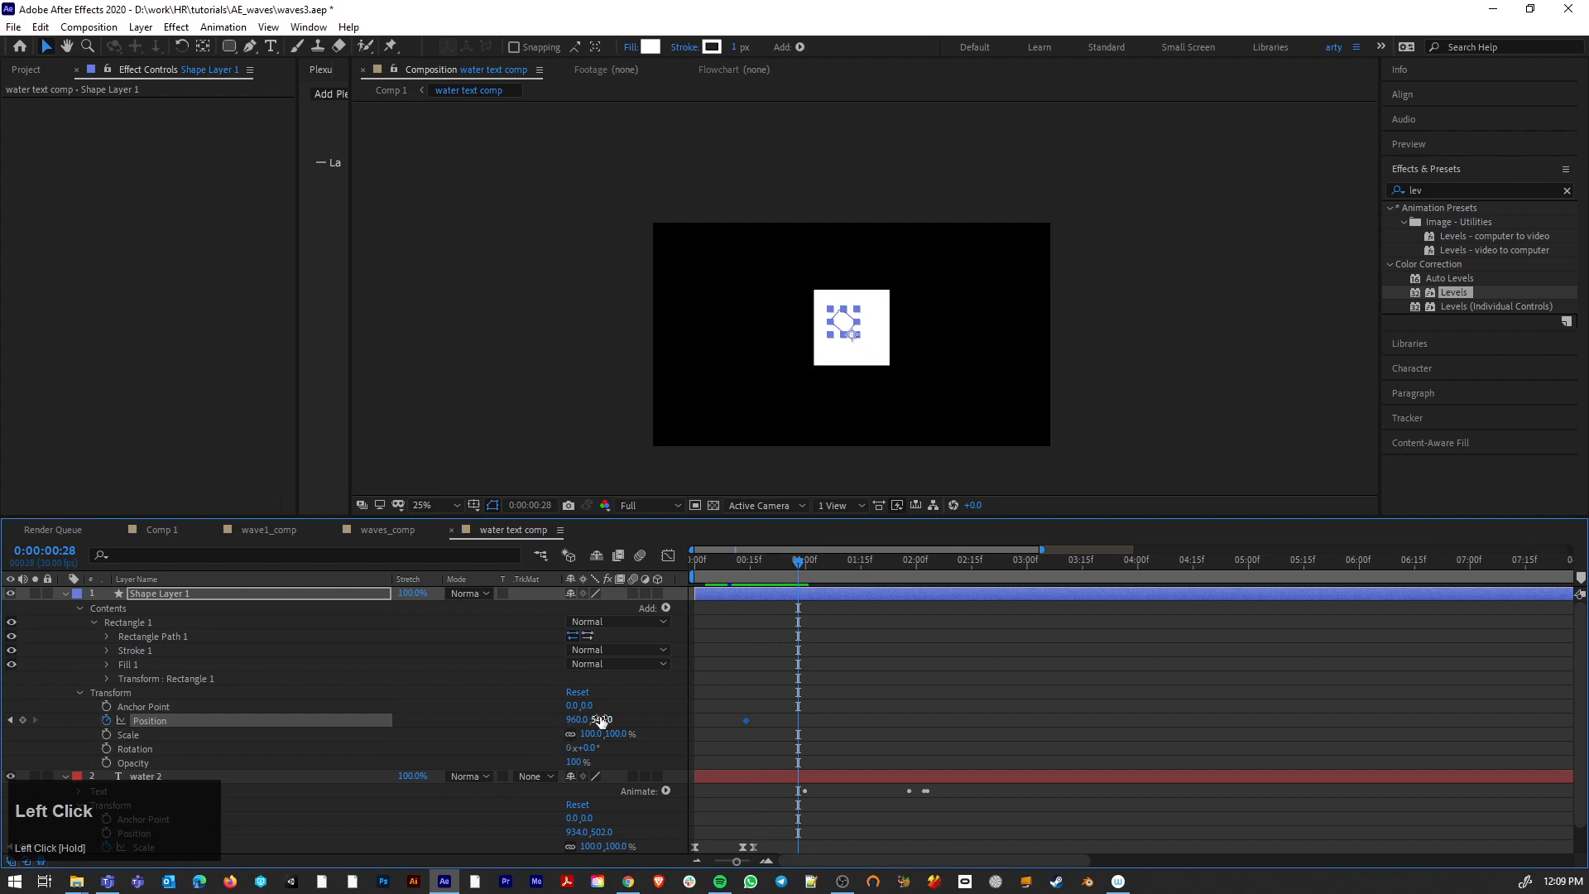
{"action": "left_click_drag", "start_coordinate": [602, 720], "coordinate": [384, 707]}
{"action": "left_click_drag", "start_coordinate": [843, 270], "coordinate": [688, 146]}
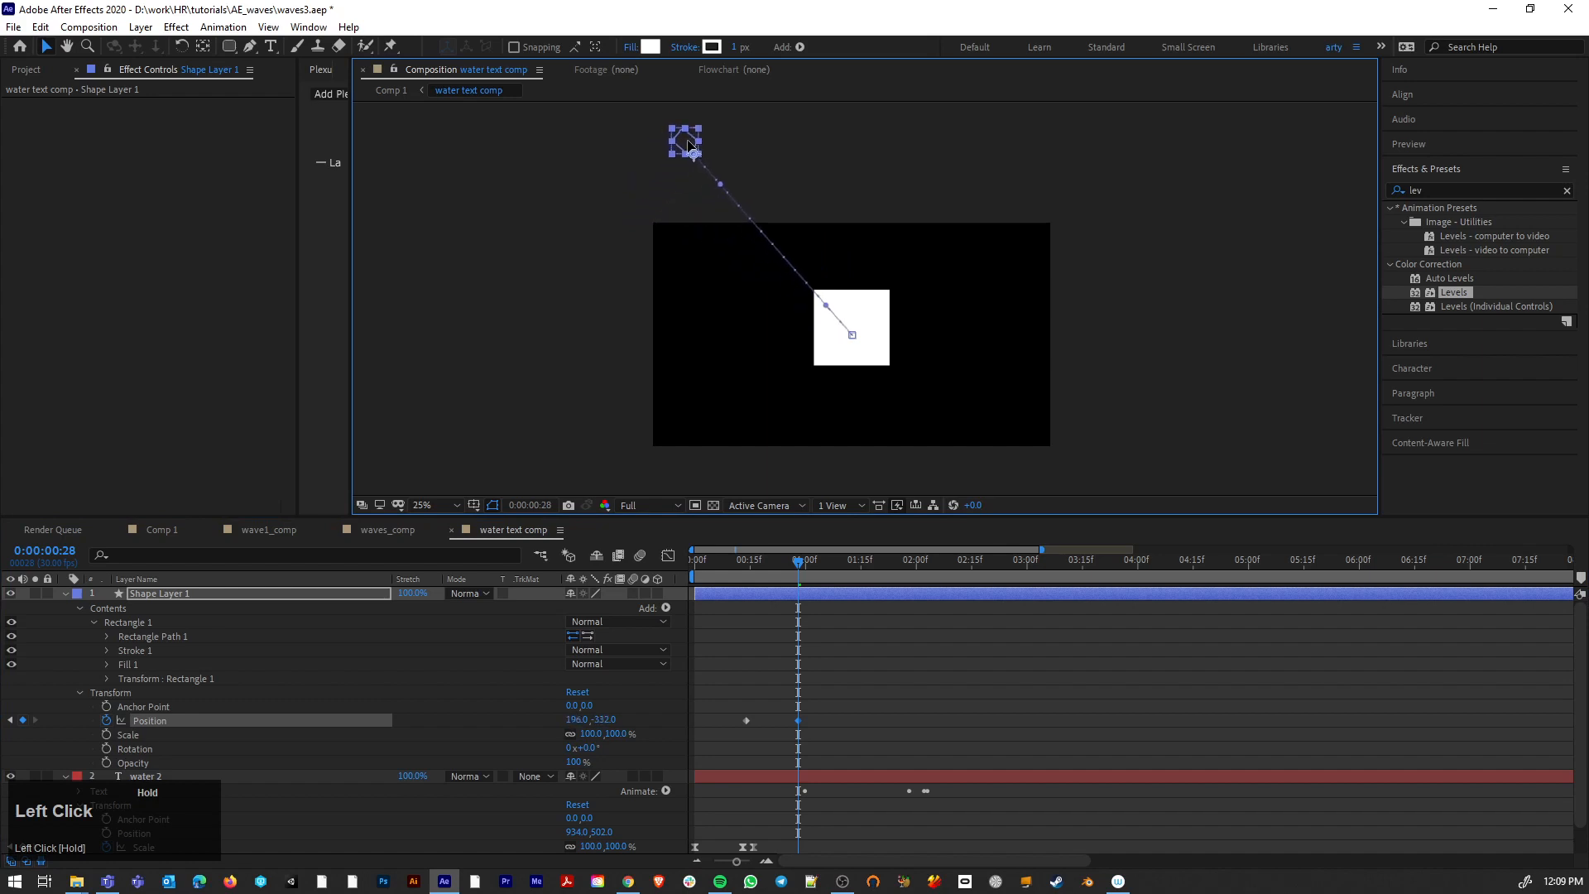
{"action": "mouse_move", "coordinate": [799, 567]}
{"action": "left_mouse_down"}
{"action": "mouse_move", "coordinate": [688, 560]}
{"action": "mouse_move", "coordinate": [775, 577]}
{"action": "left_mouse_up"}
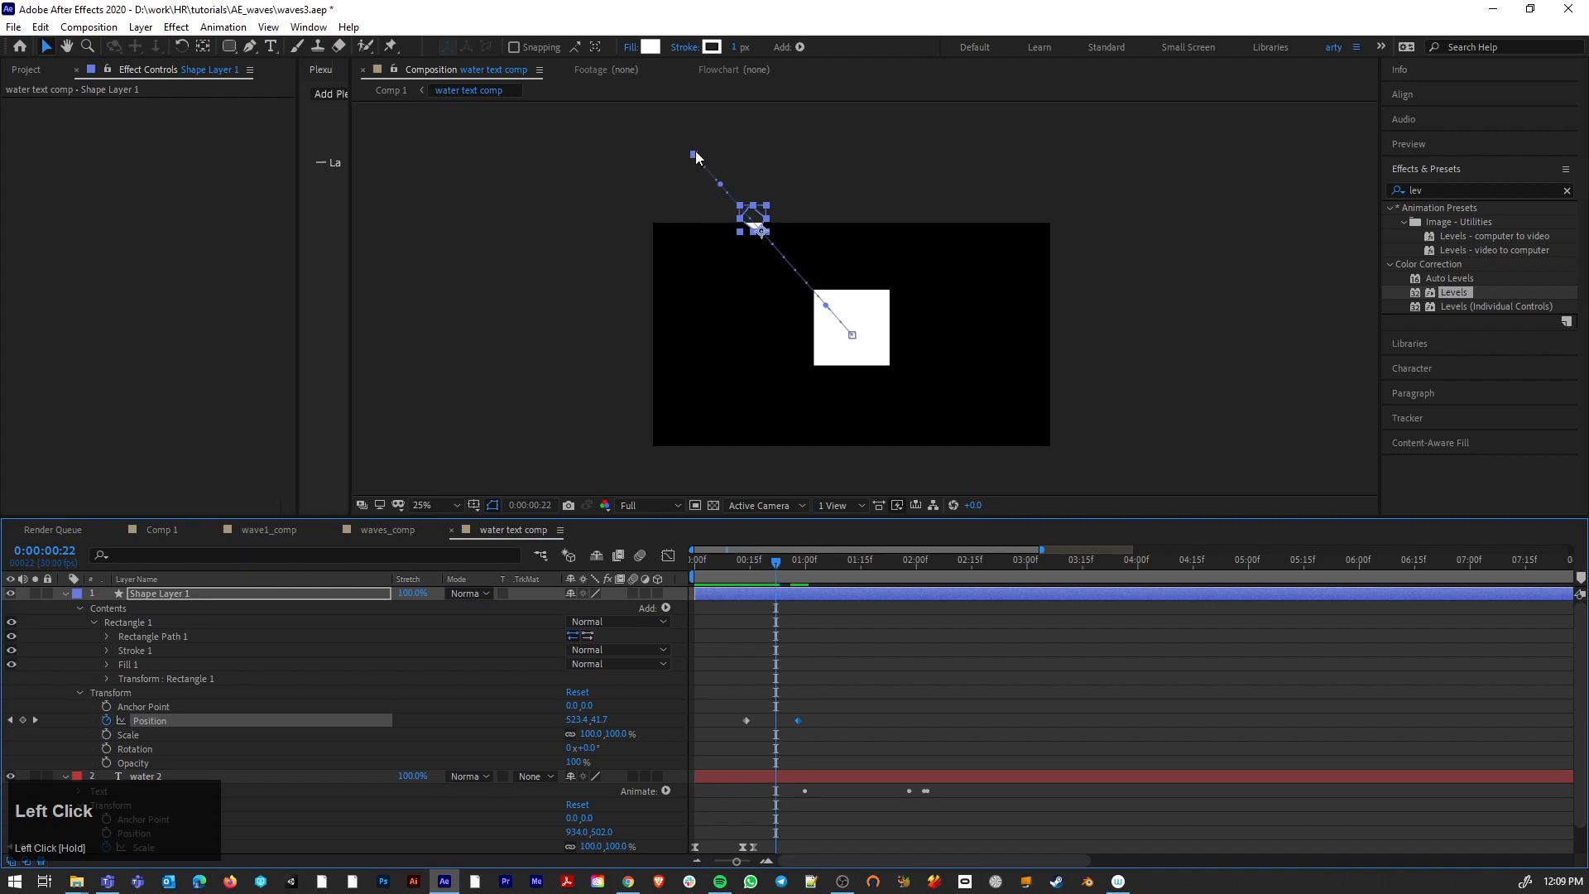
{"action": "left_click_drag", "start_coordinate": [695, 157], "coordinate": [717, 219]}
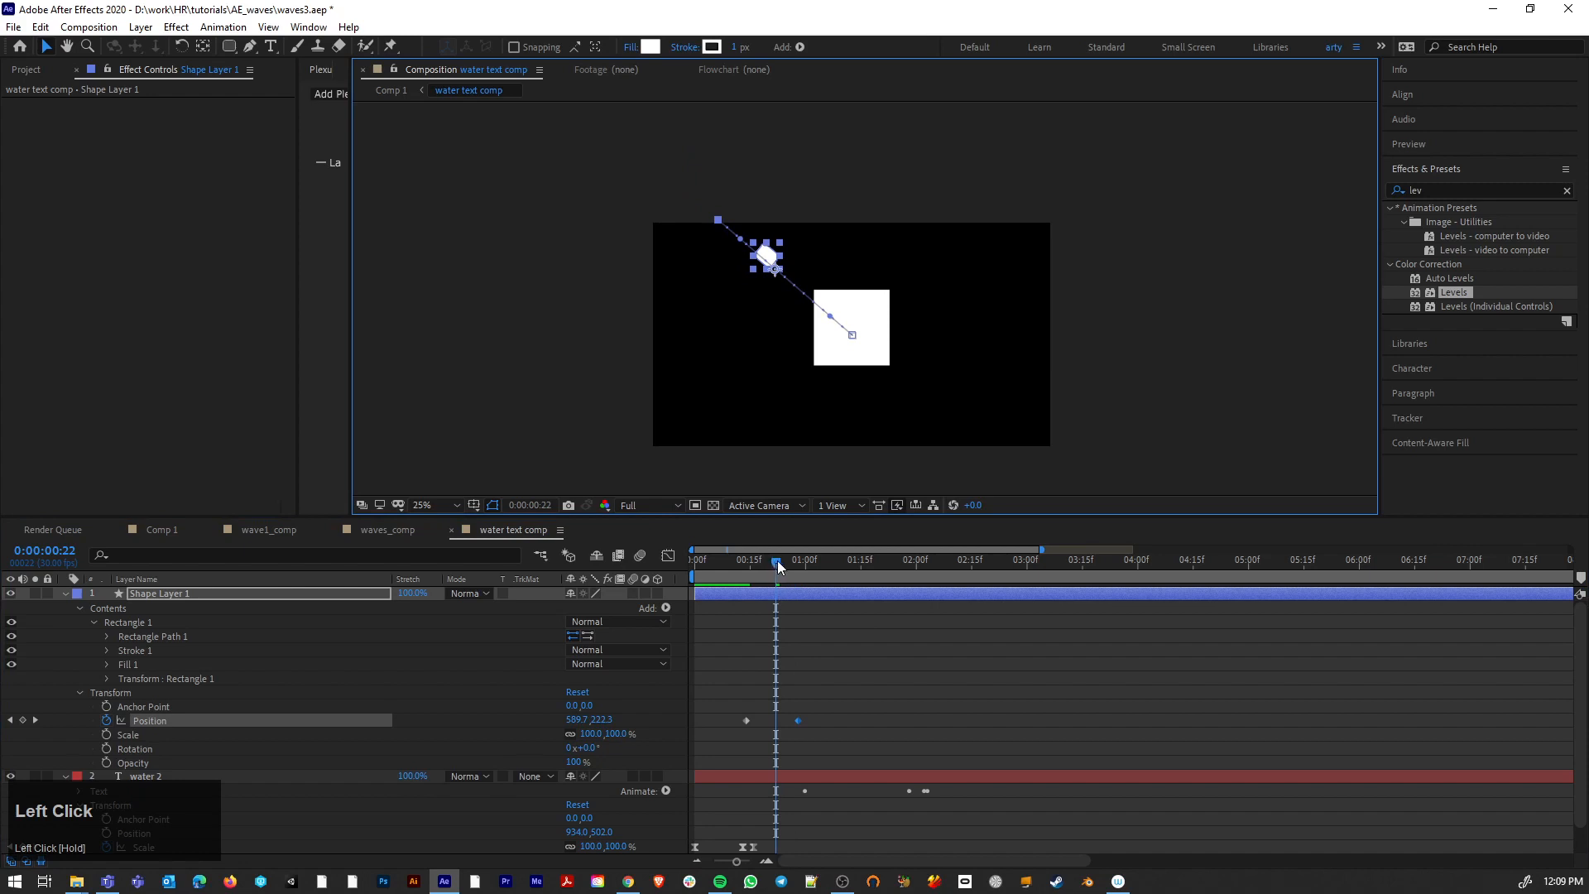
Step: Animate Rectangle 1's own Scale from 100% at 0:00:00:14 to 25% at 0:00:00:28
{"action": "left_click_drag", "start_coordinate": [777, 559], "coordinate": [748, 567]}
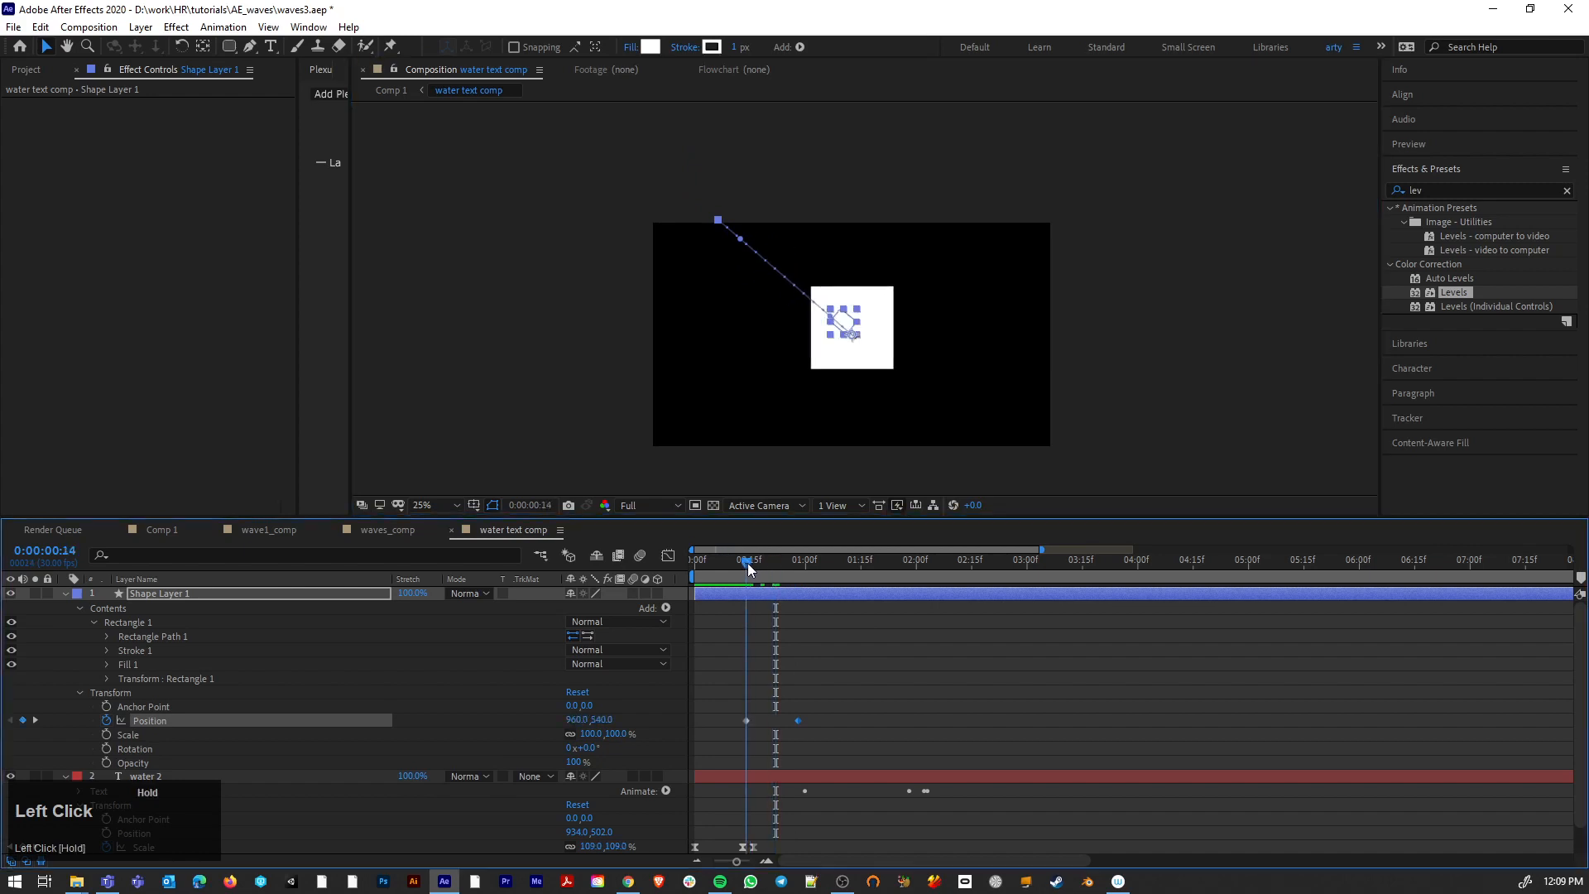
{"action": "left_click", "coordinate": [106, 733]}
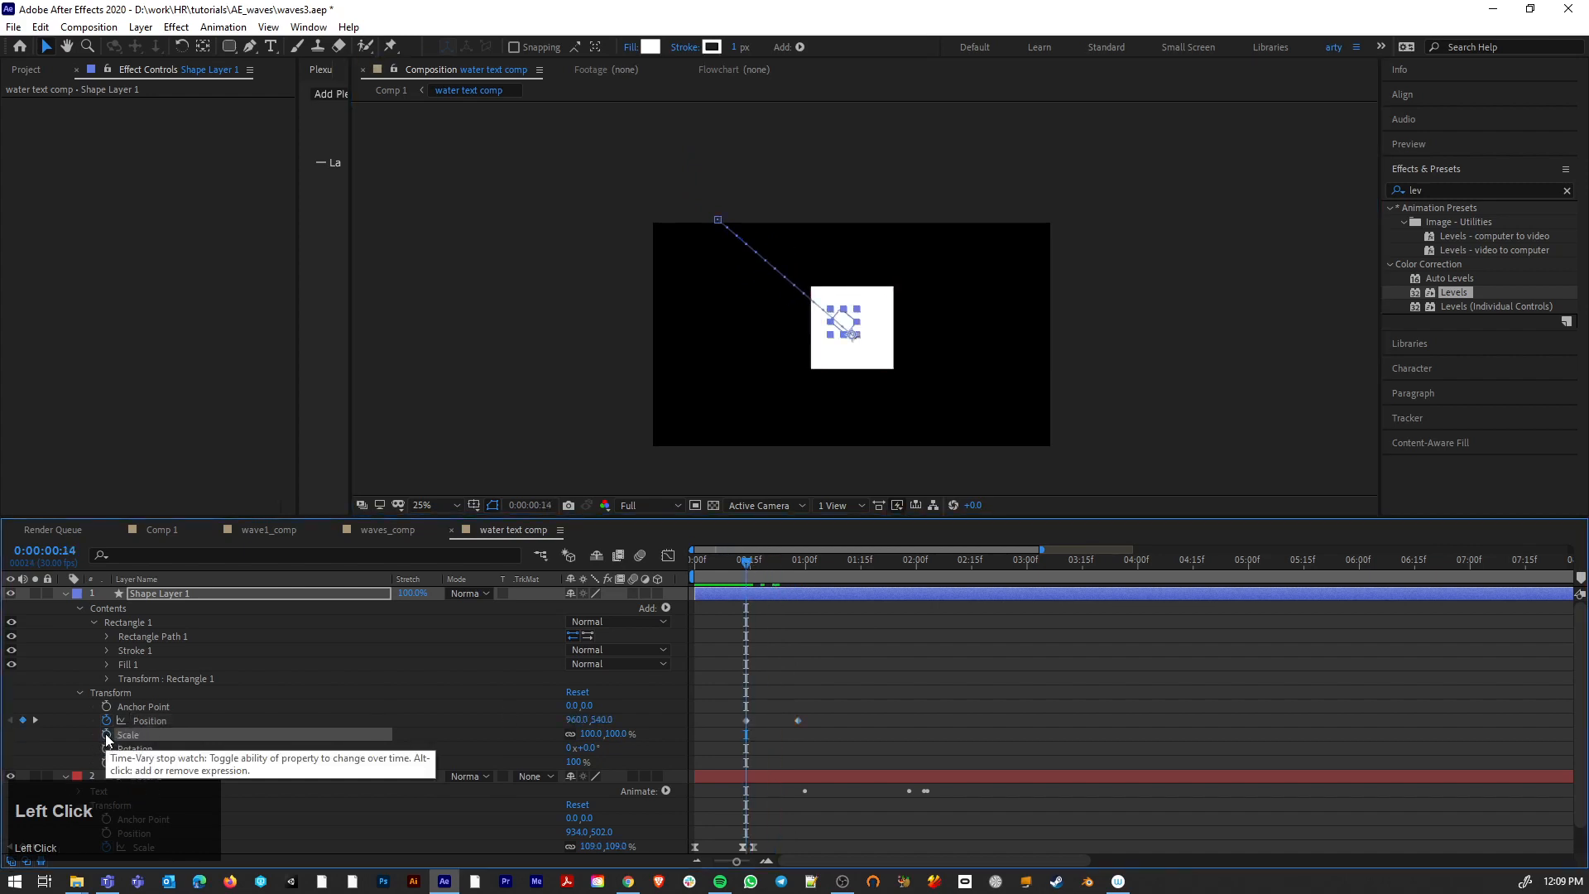
{"action": "left_click", "coordinate": [106, 678]}
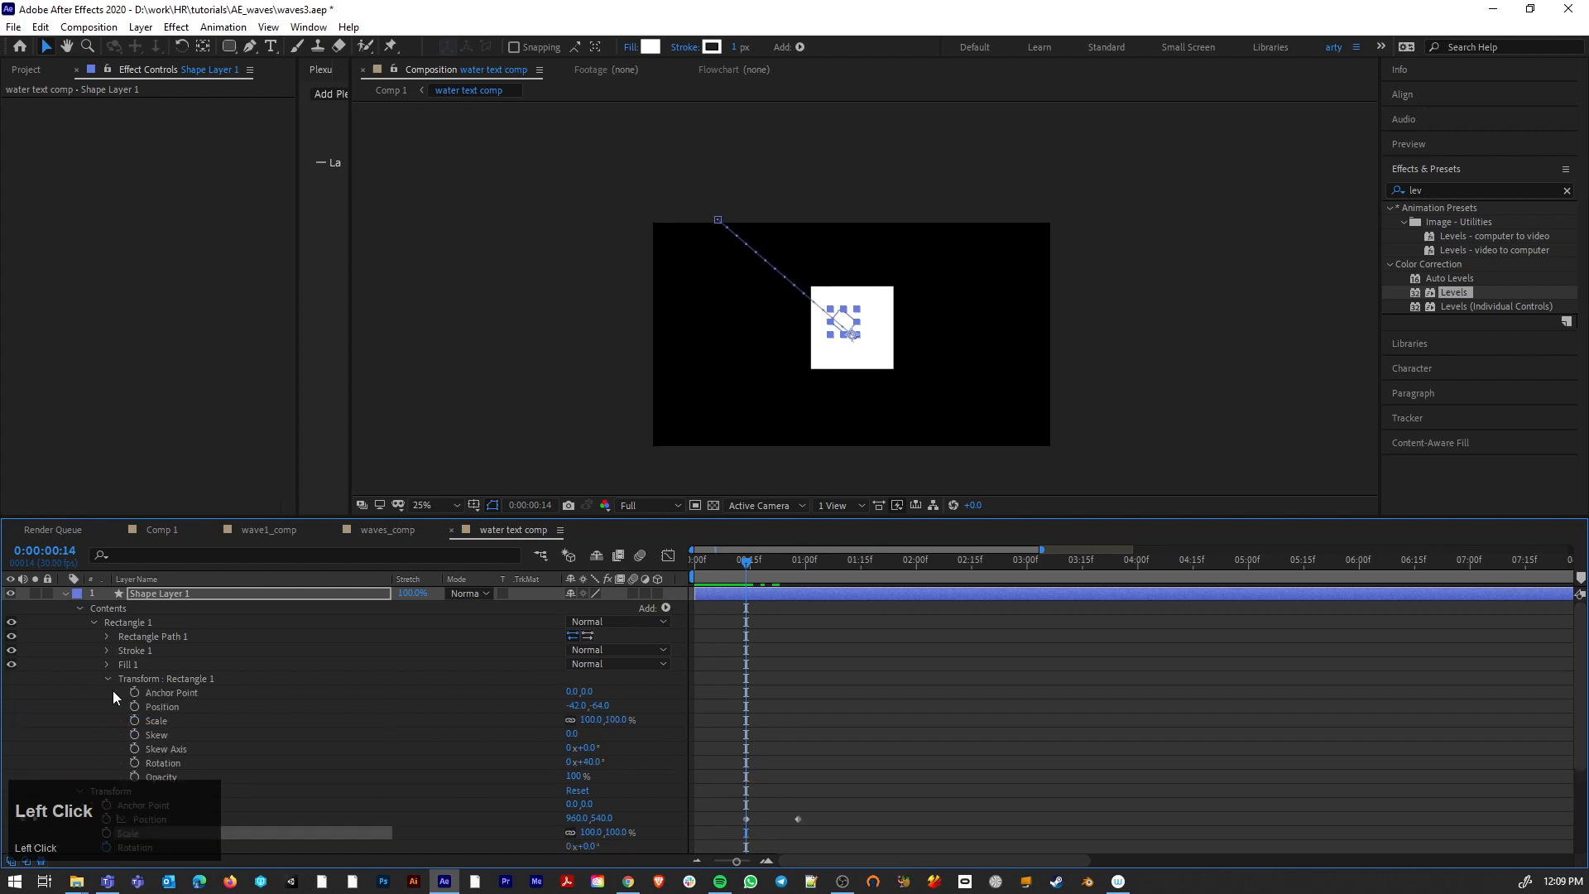
{"action": "left_click", "coordinate": [136, 721]}
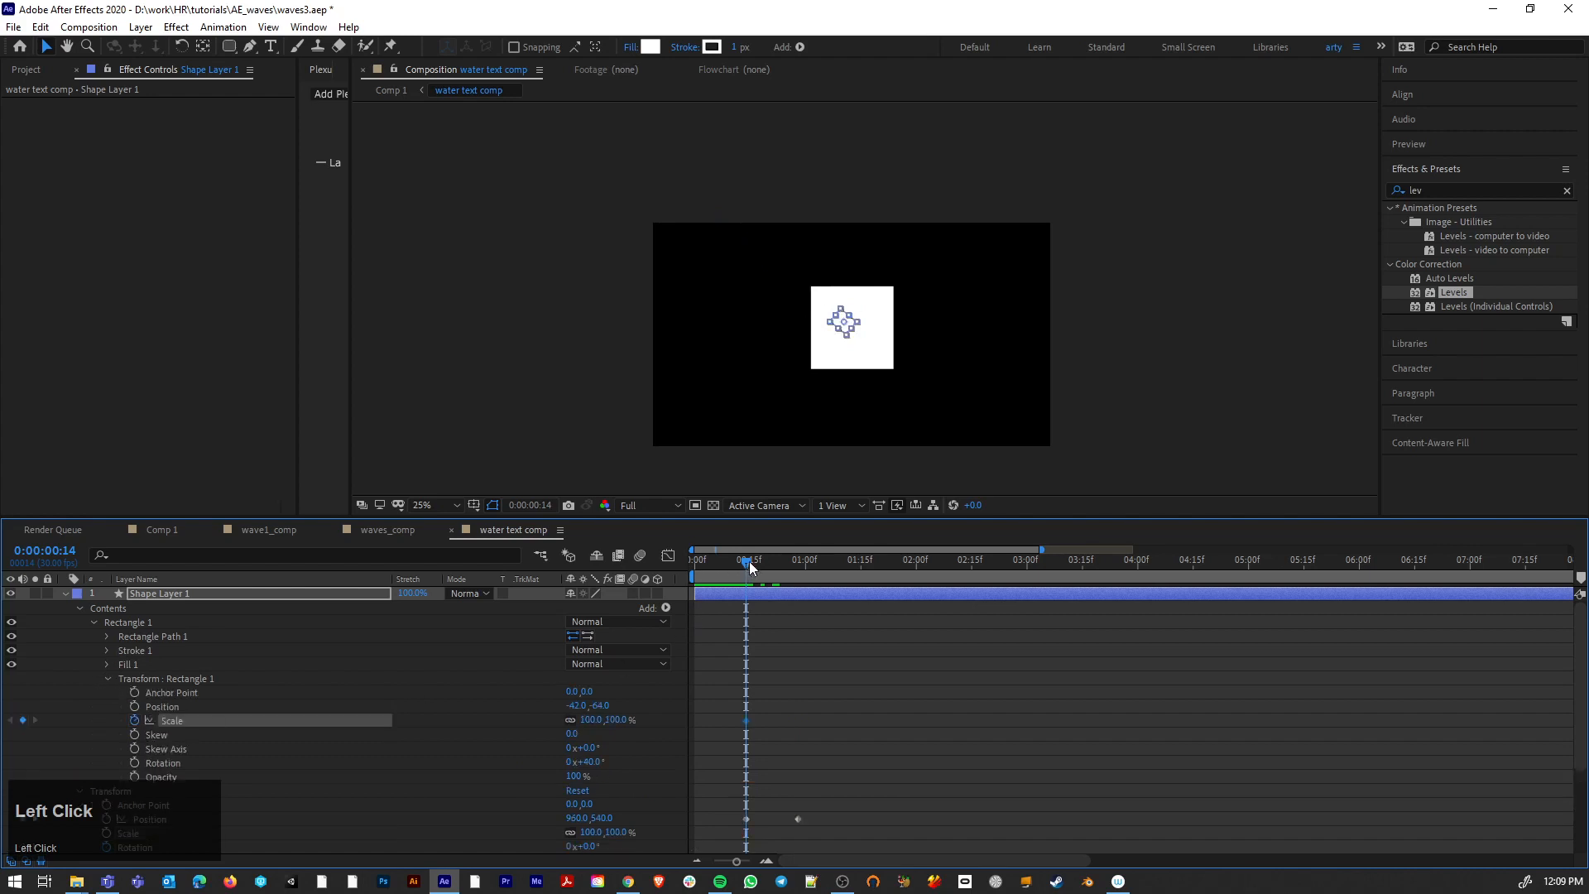
{"action": "left_click_drag", "start_coordinate": [748, 561], "coordinate": [797, 568]}
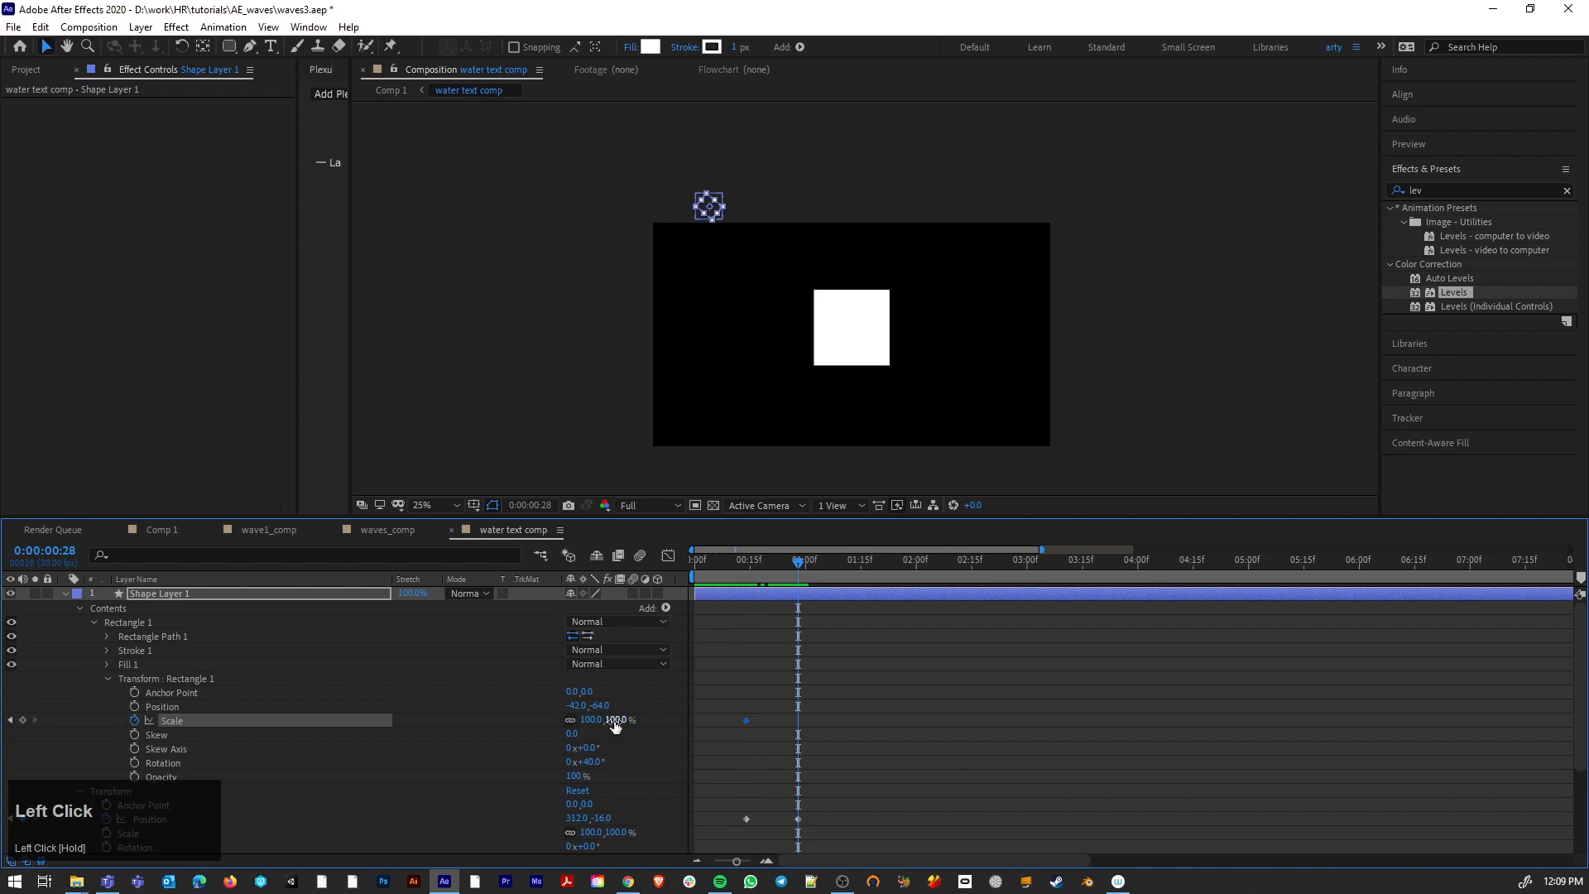
{"action": "left_click_drag", "start_coordinate": [614, 725], "coordinate": [554, 720]}
Step: Trim the start of Shape Layer 1 to its first keyframes and preview the animation from the beginning
{"action": "left_click_drag", "start_coordinate": [804, 559], "coordinate": [687, 562]}
{"action": "scroll", "coordinate": [710, 616], "scroll_direction": "up", "scroll_amount": 1}
{"action": "left_click", "coordinate": [593, 405]}
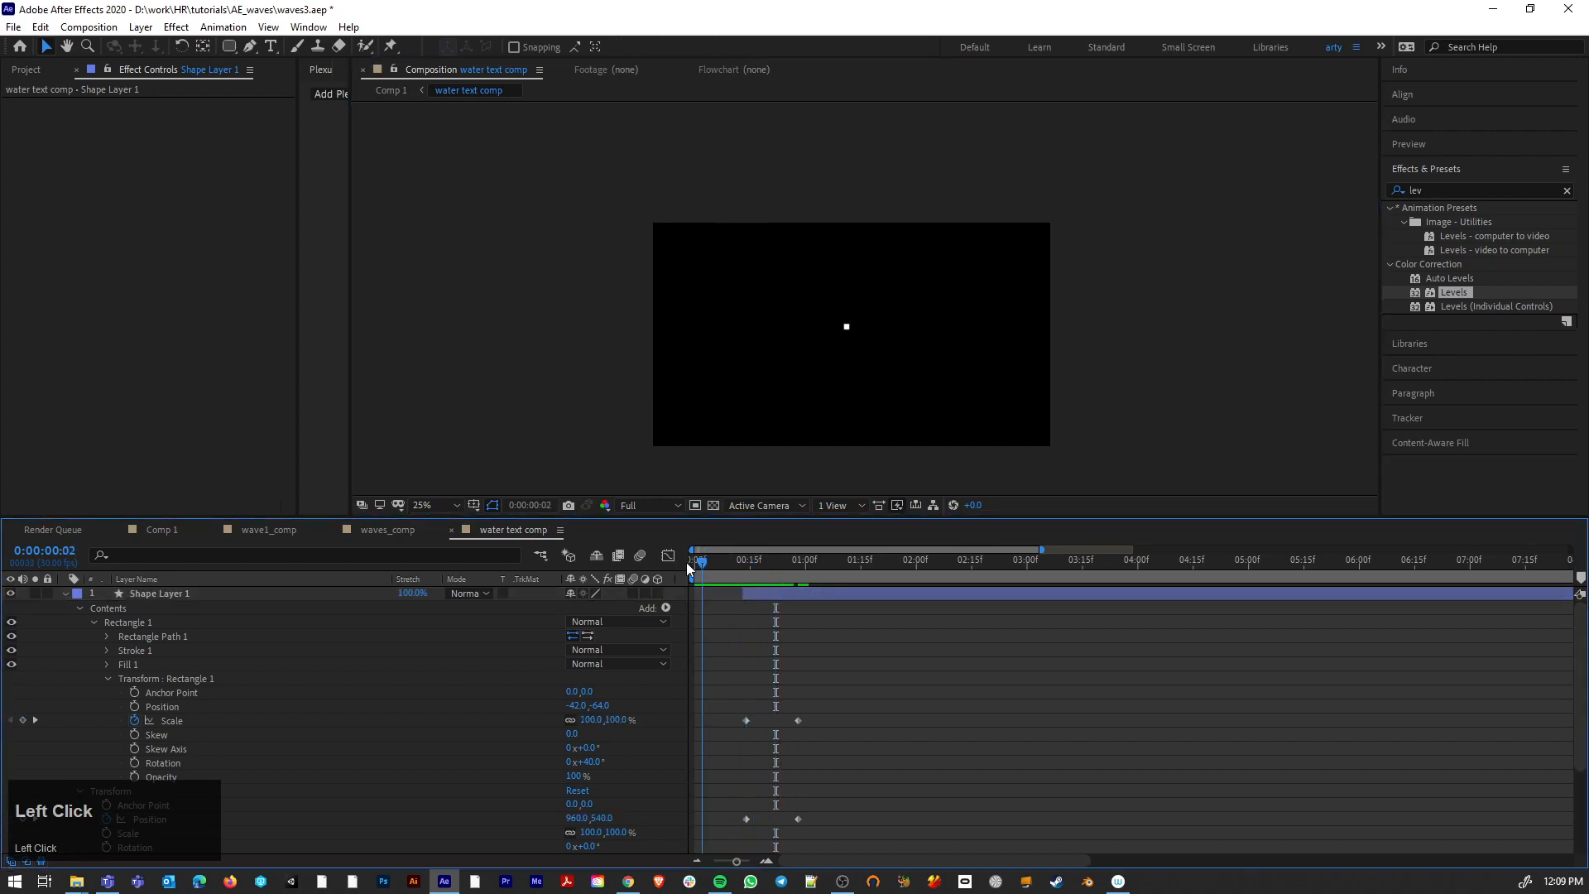
{"action": "key", "text": "space"}
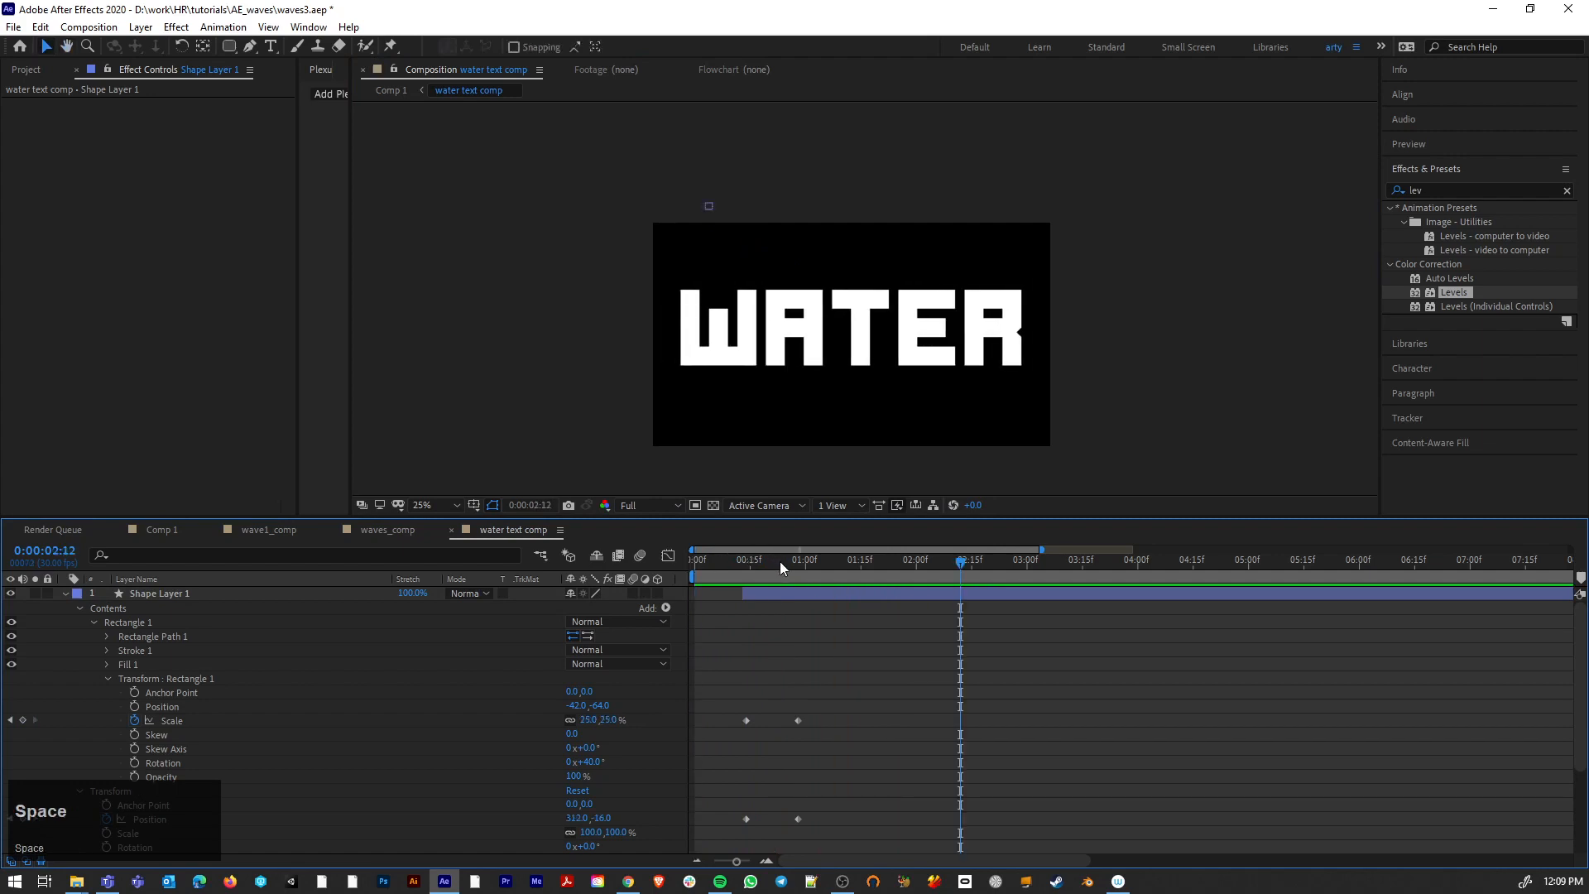
{"action": "left_click", "coordinate": [697, 561]}
{"action": "key", "text": "space"}
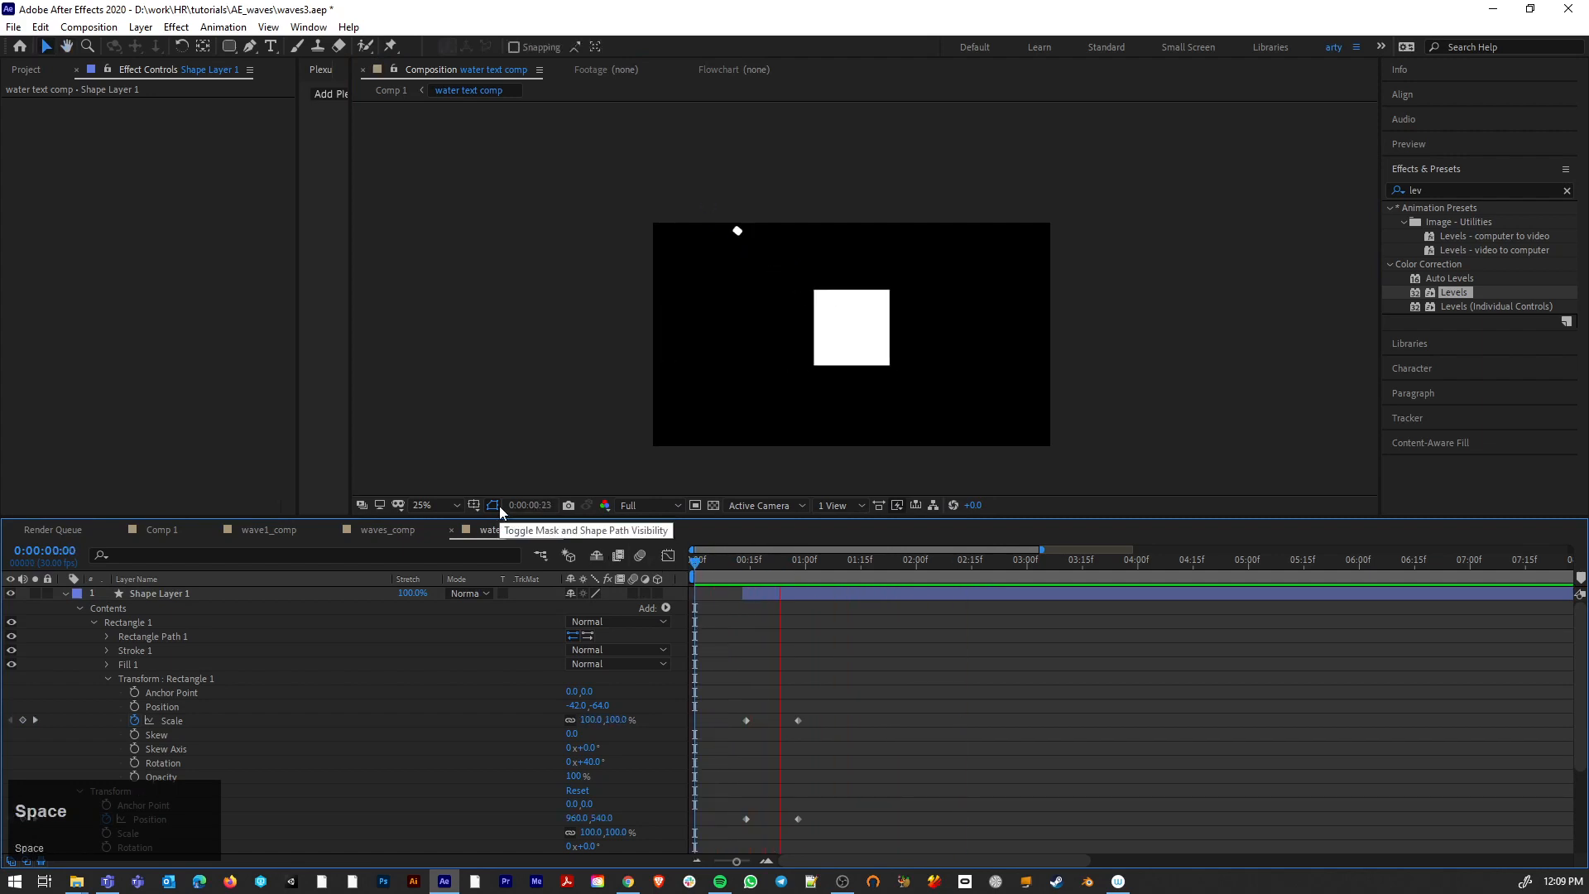
{"action": "key", "text": "space"}
Step: Delay the small rectangle's shrinking by moving its first Scale keyframe to 0:00:00:18
{"action": "left_click_drag", "start_coordinate": [813, 566], "coordinate": [773, 584]}
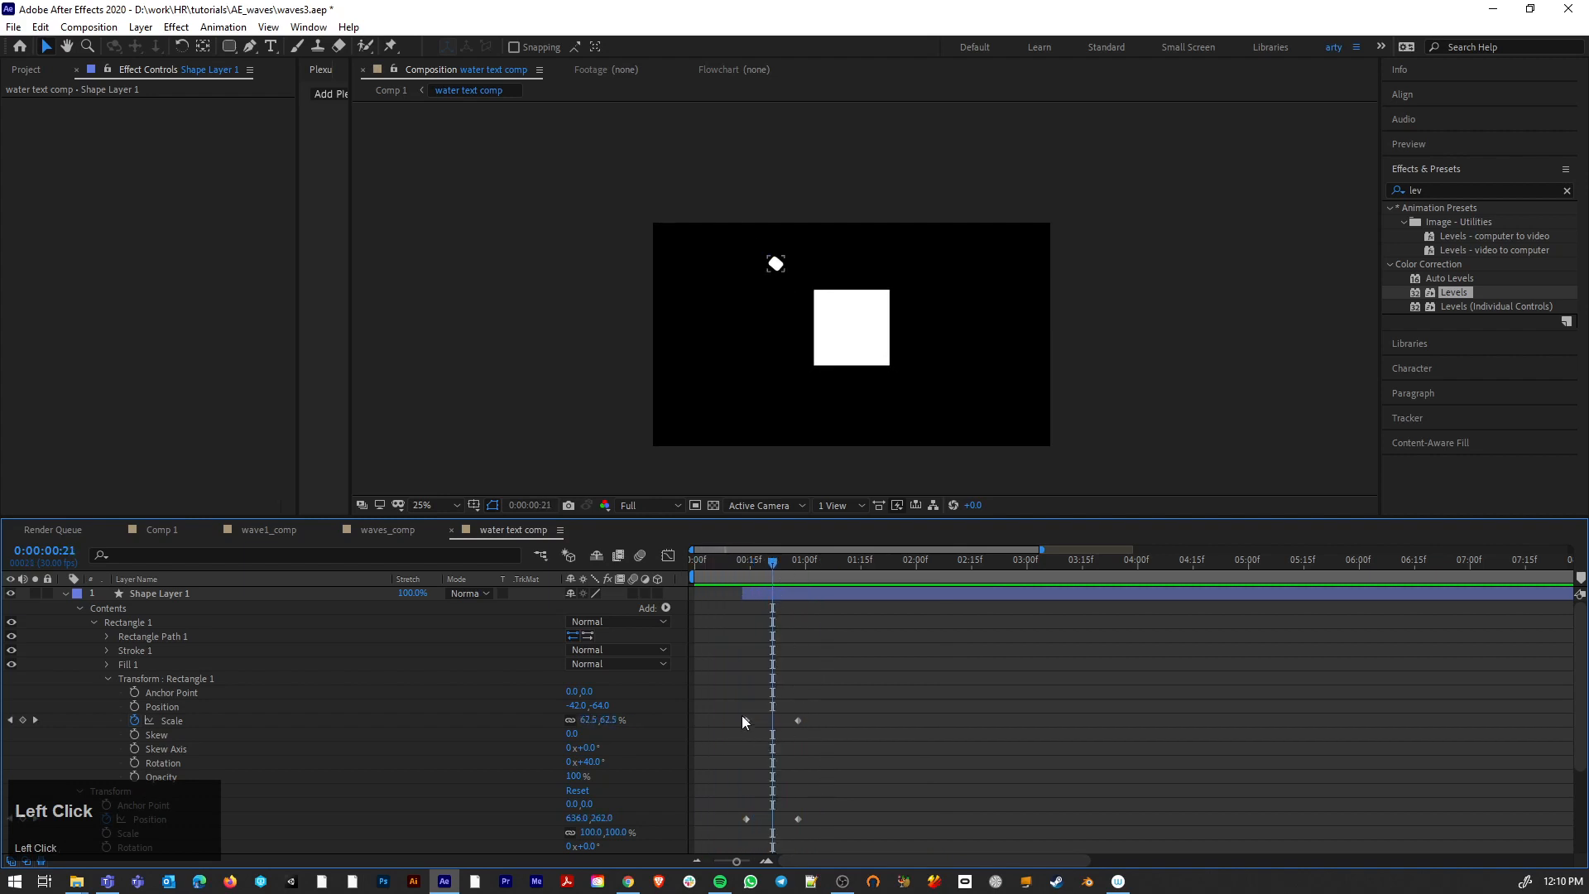
{"action": "left_click_drag", "start_coordinate": [746, 721], "coordinate": [766, 723]}
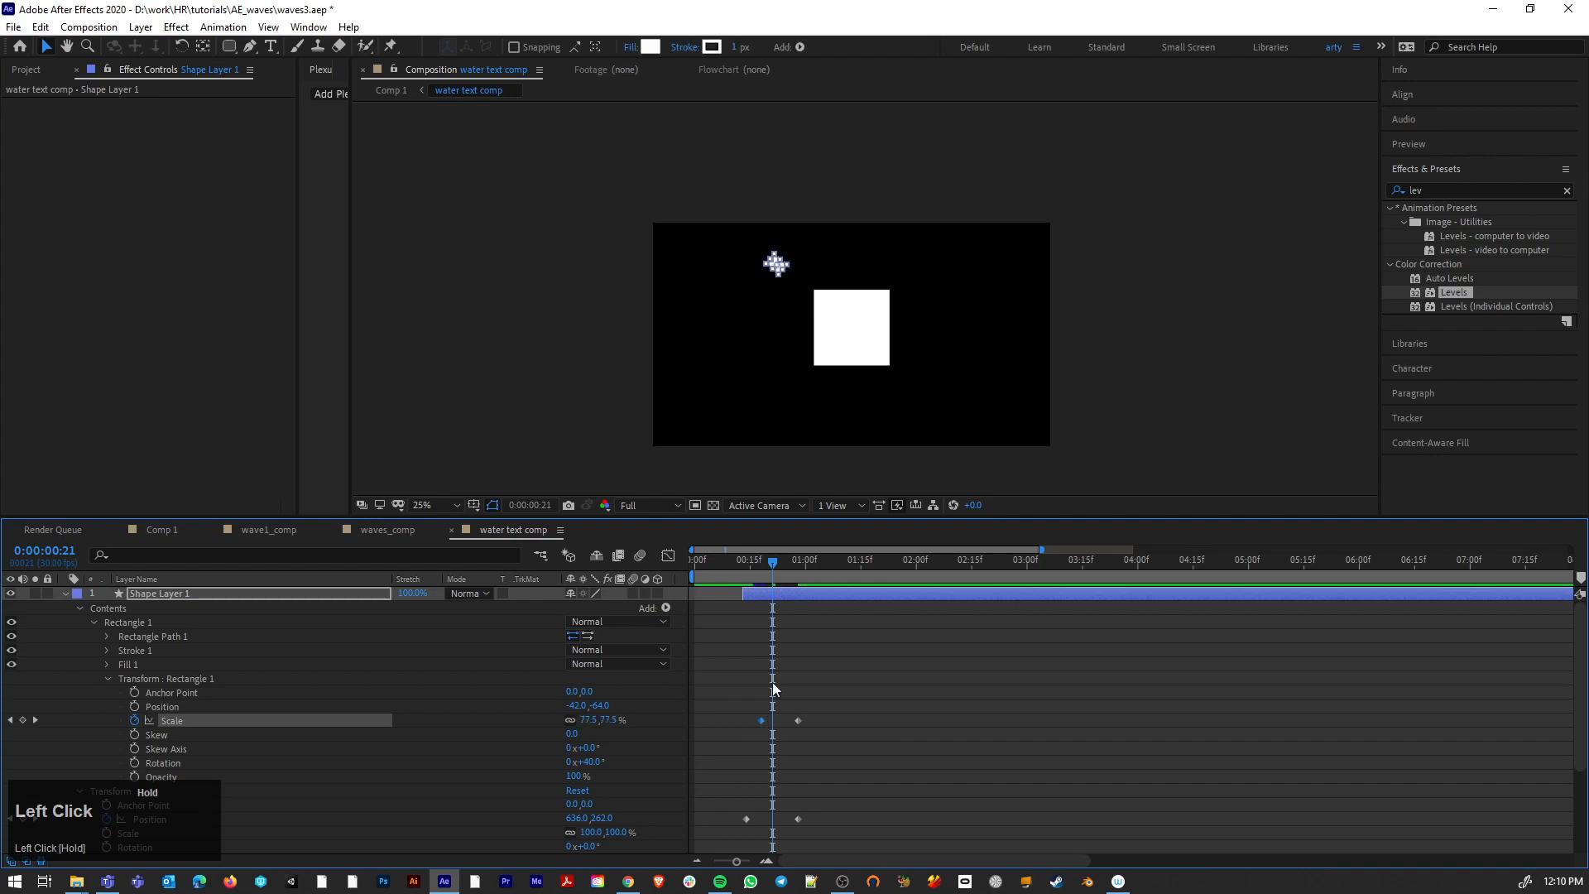
{"action": "mouse_move", "coordinate": [773, 571]}
{"action": "left_mouse_down"}
{"action": "mouse_move", "coordinate": [709, 569]}
{"action": "mouse_move", "coordinate": [775, 580]}
{"action": "left_mouse_up"}
Step: Apply the Mirror effect to Shape Layer 1 and move its Reflection Center to the middle of the square, at 968, 540
{"action": "left_click", "coordinate": [1466, 195]}
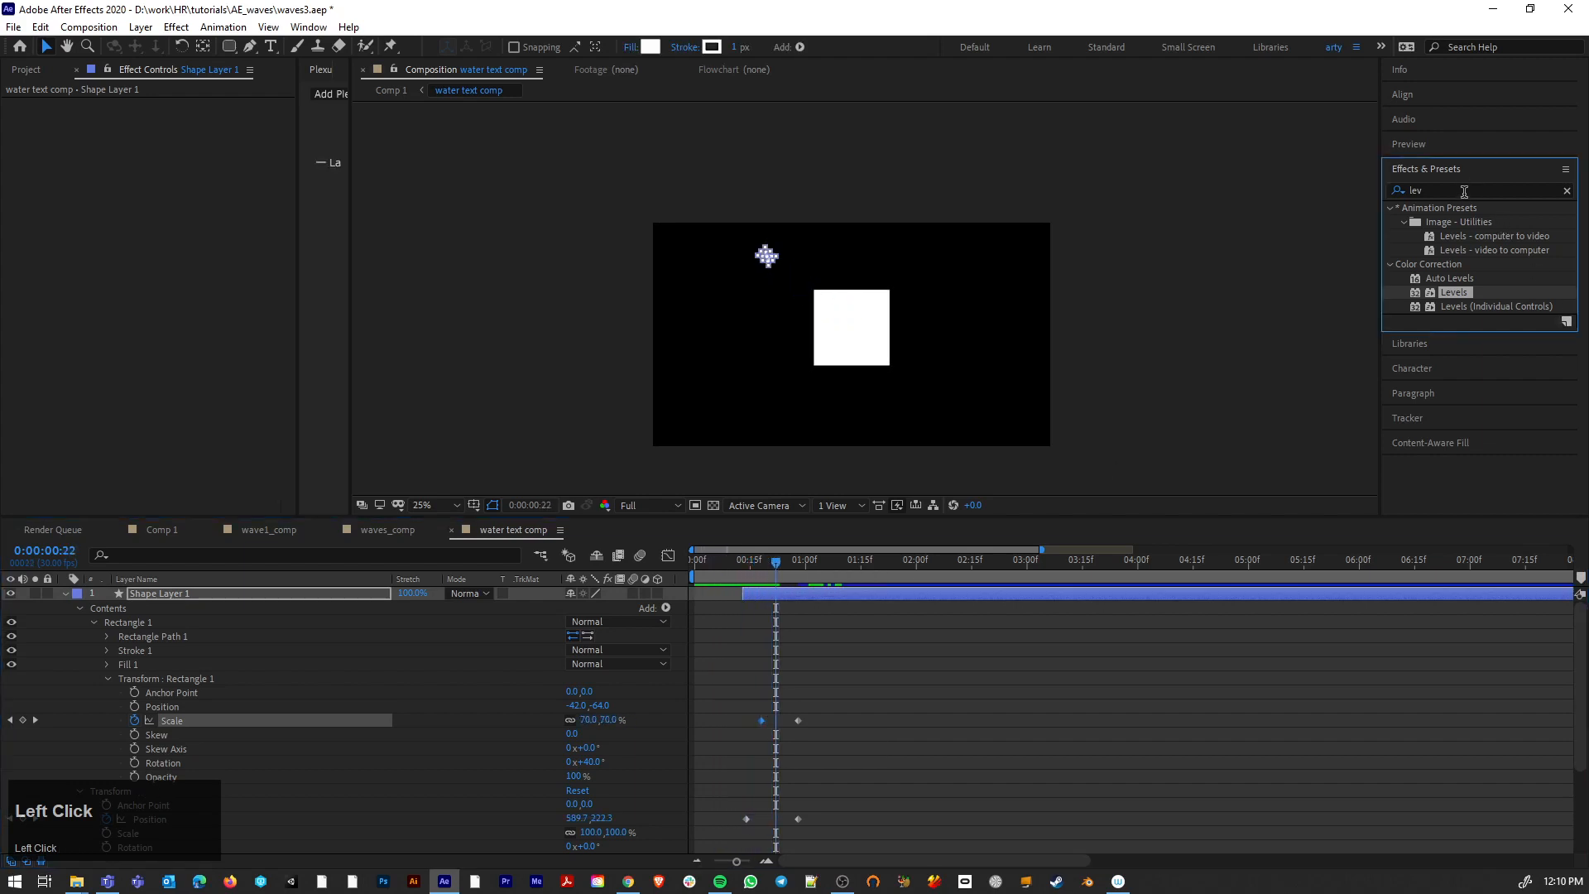
{"action": "left_click_drag", "start_coordinate": [1464, 192], "coordinate": [1374, 193]}
{"action": "type", "text": "mirr"}
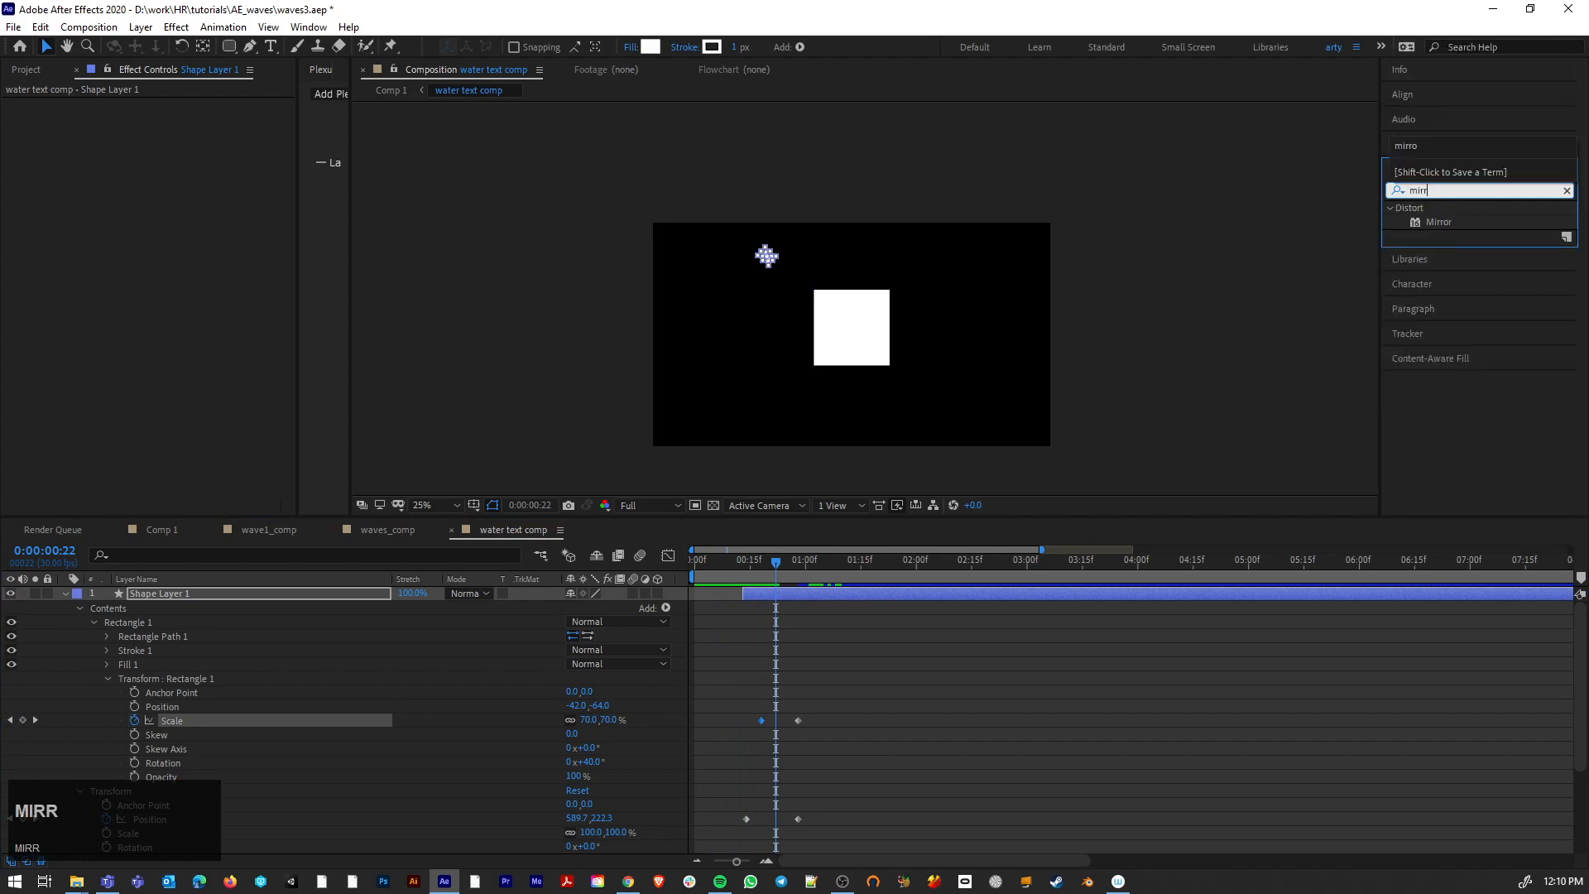
{"action": "double_click", "coordinate": [1417, 222]}
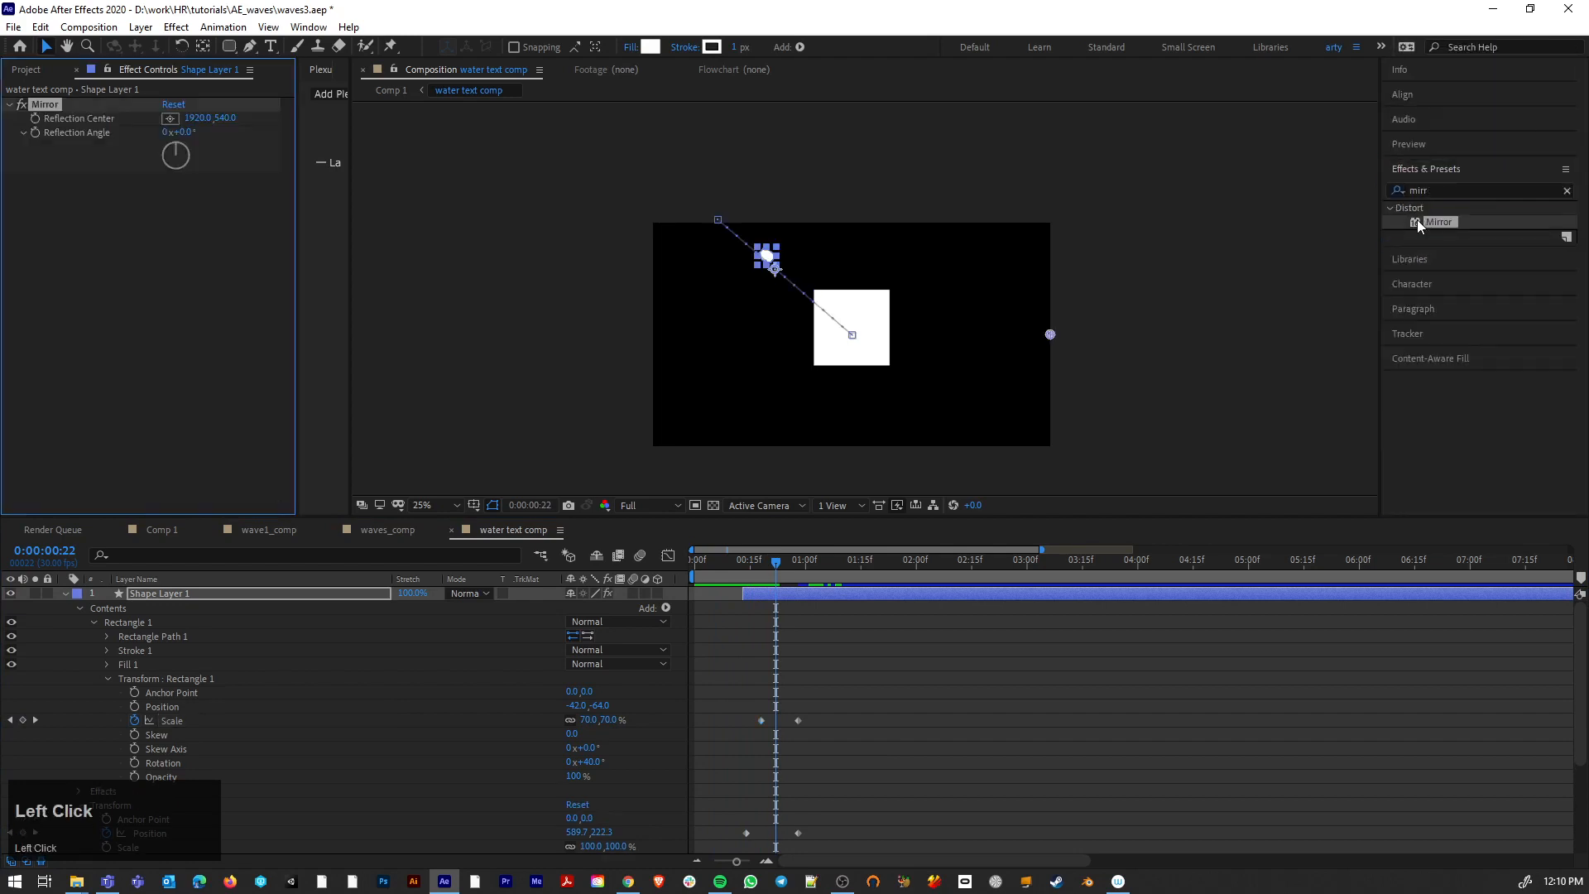
{"action": "left_click_drag", "start_coordinate": [1045, 334], "coordinate": [855, 352]}
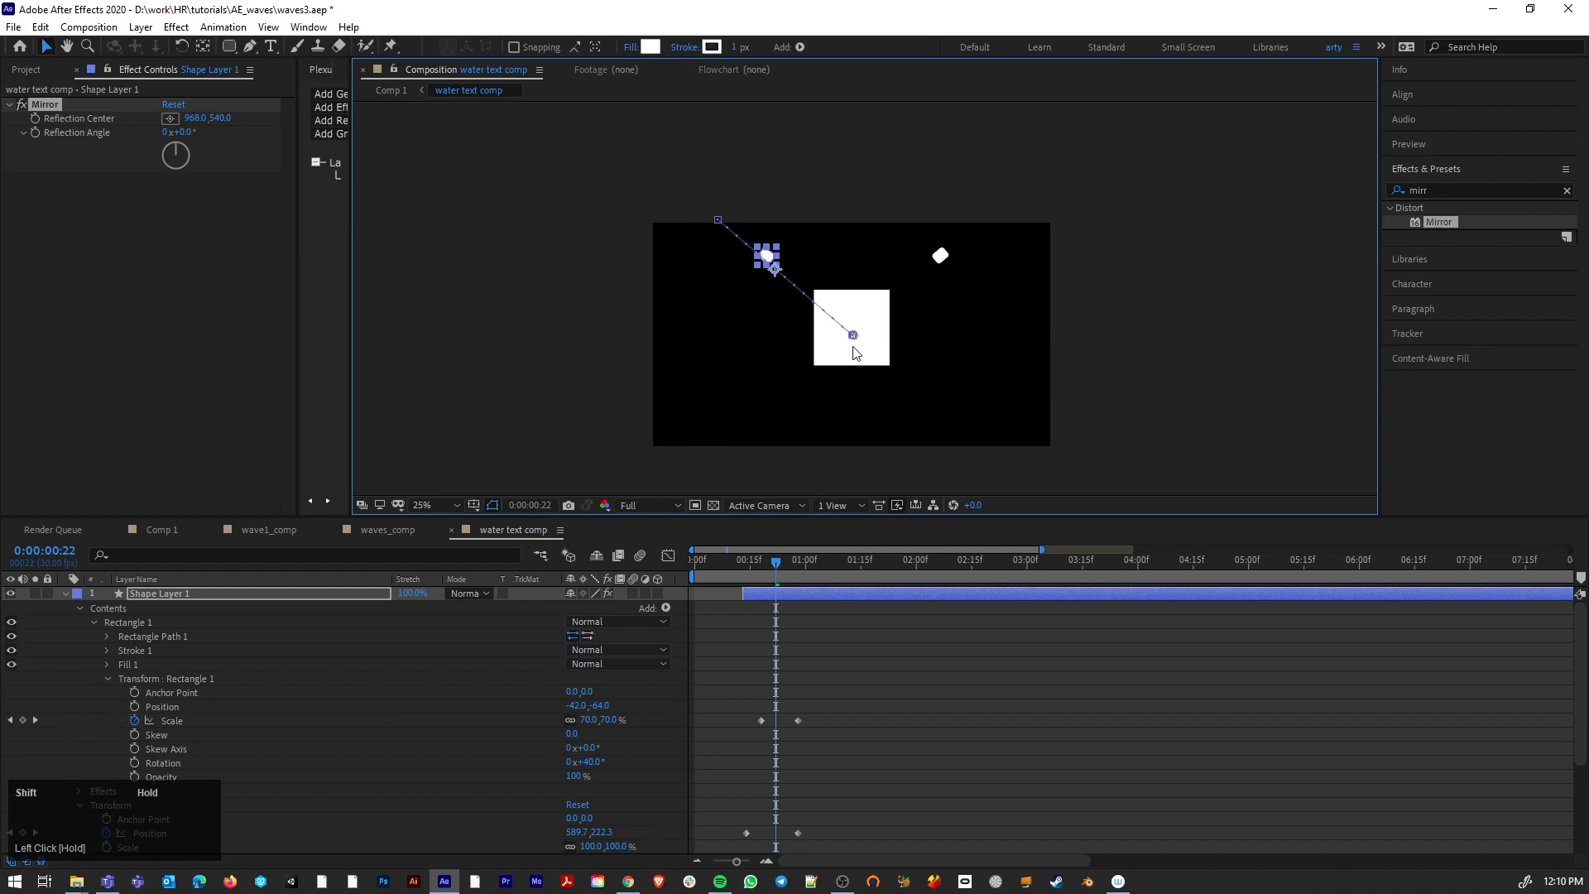
Step: Add a second Mirror effect to Shape Layer 1 with Reflection Center 960, 540 and Reflection Angle 90°
{"action": "mouse_move", "coordinate": [776, 559]}
{"action": "left_mouse_down"}
{"action": "mouse_move", "coordinate": [721, 578]}
{"action": "mouse_move", "coordinate": [760, 581]}
{"action": "left_mouse_up"}
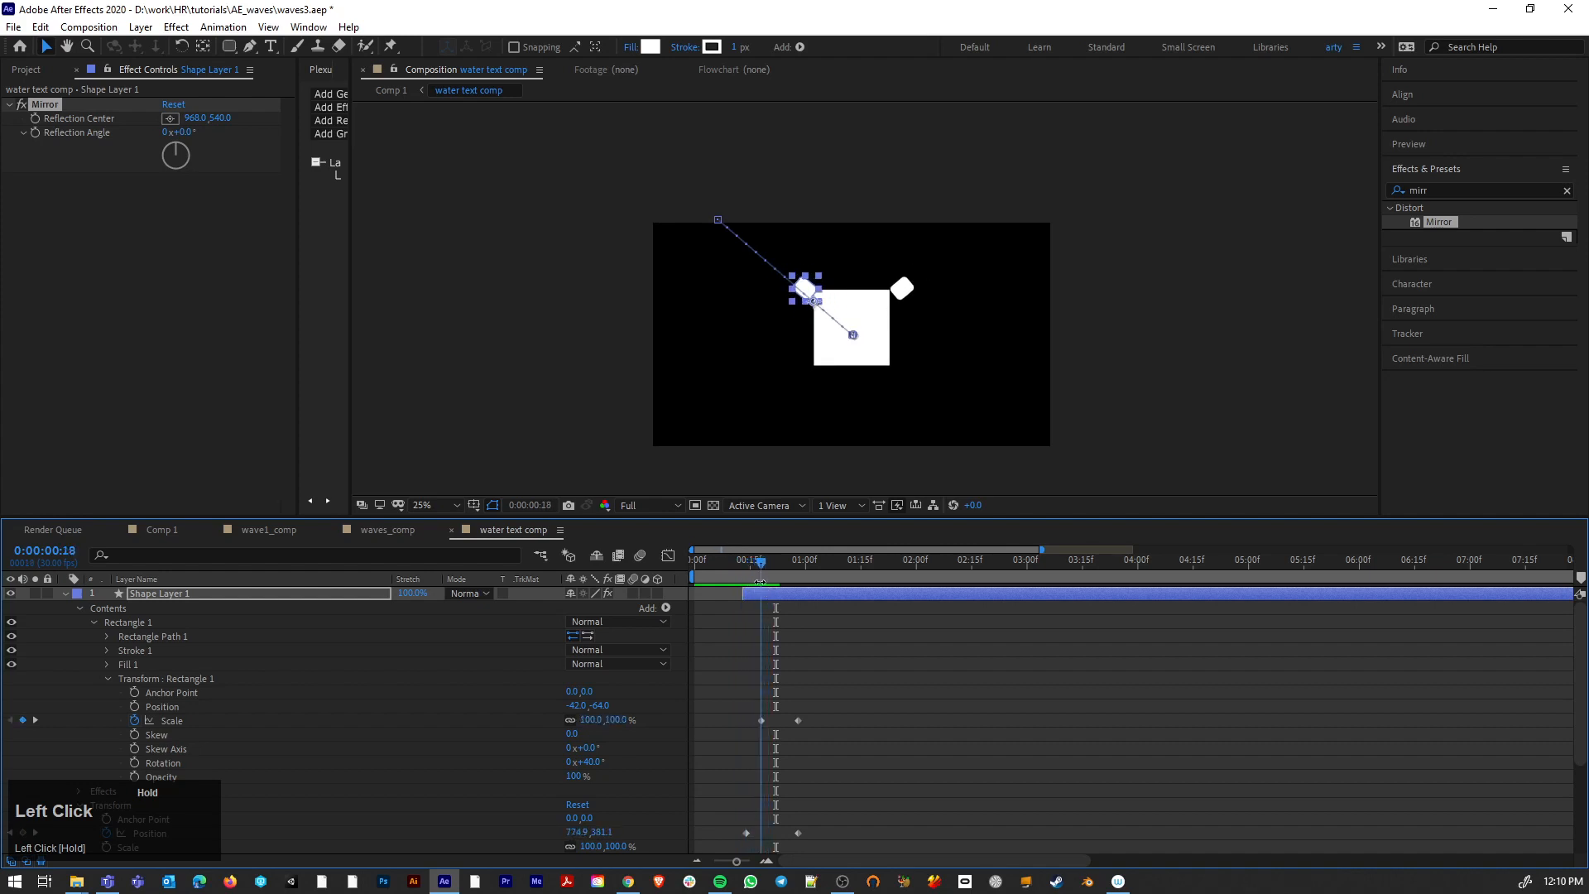
{"action": "double_click", "coordinate": [1416, 221]}
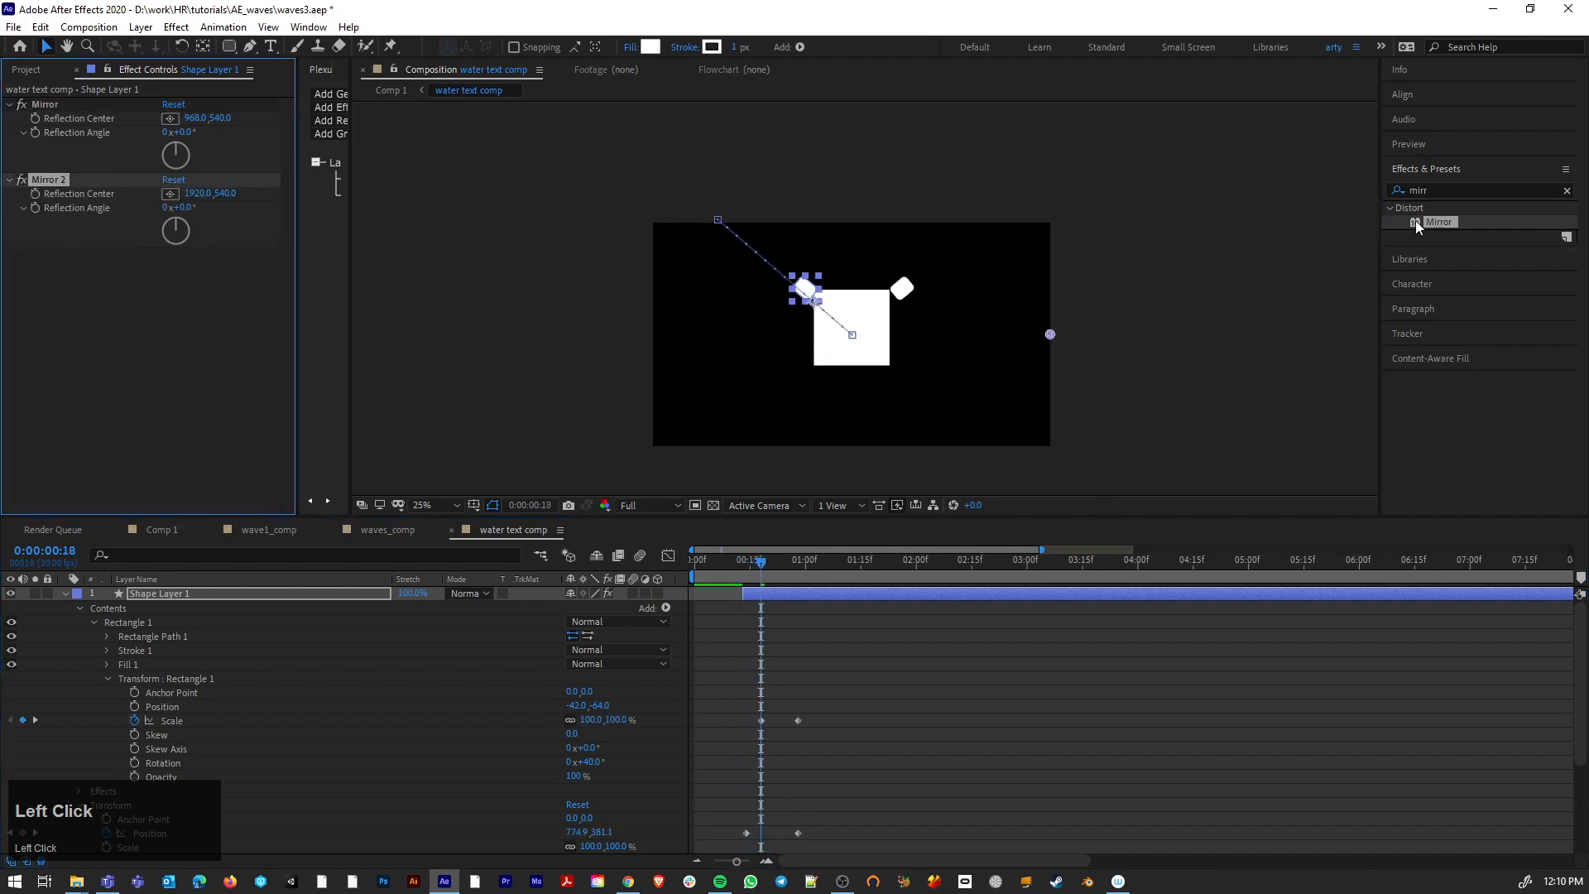
{"action": "left_click_drag", "start_coordinate": [1050, 335], "coordinate": [853, 341]}
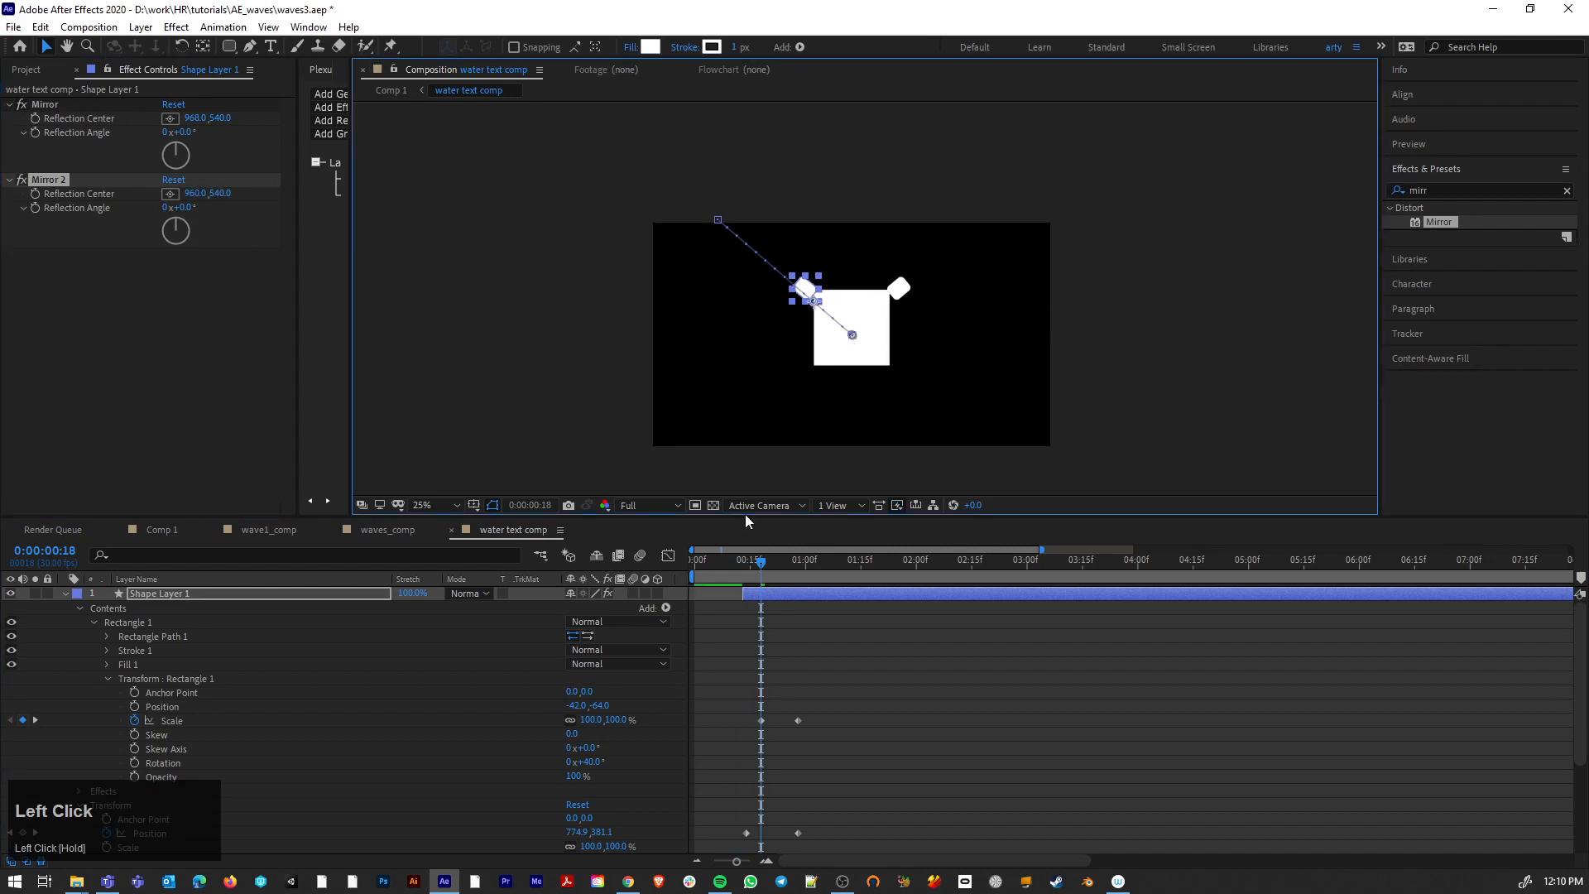
{"action": "scroll", "coordinate": [248, 741], "scroll_direction": "down", "scroll_amount": 3}
{"action": "scroll", "coordinate": [93, 669], "scroll_direction": "up", "scroll_amount": 1}
{"action": "left_click", "coordinate": [90, 632]}
{"action": "left_click", "coordinate": [81, 609]}
{"action": "left_click", "coordinate": [79, 622]}
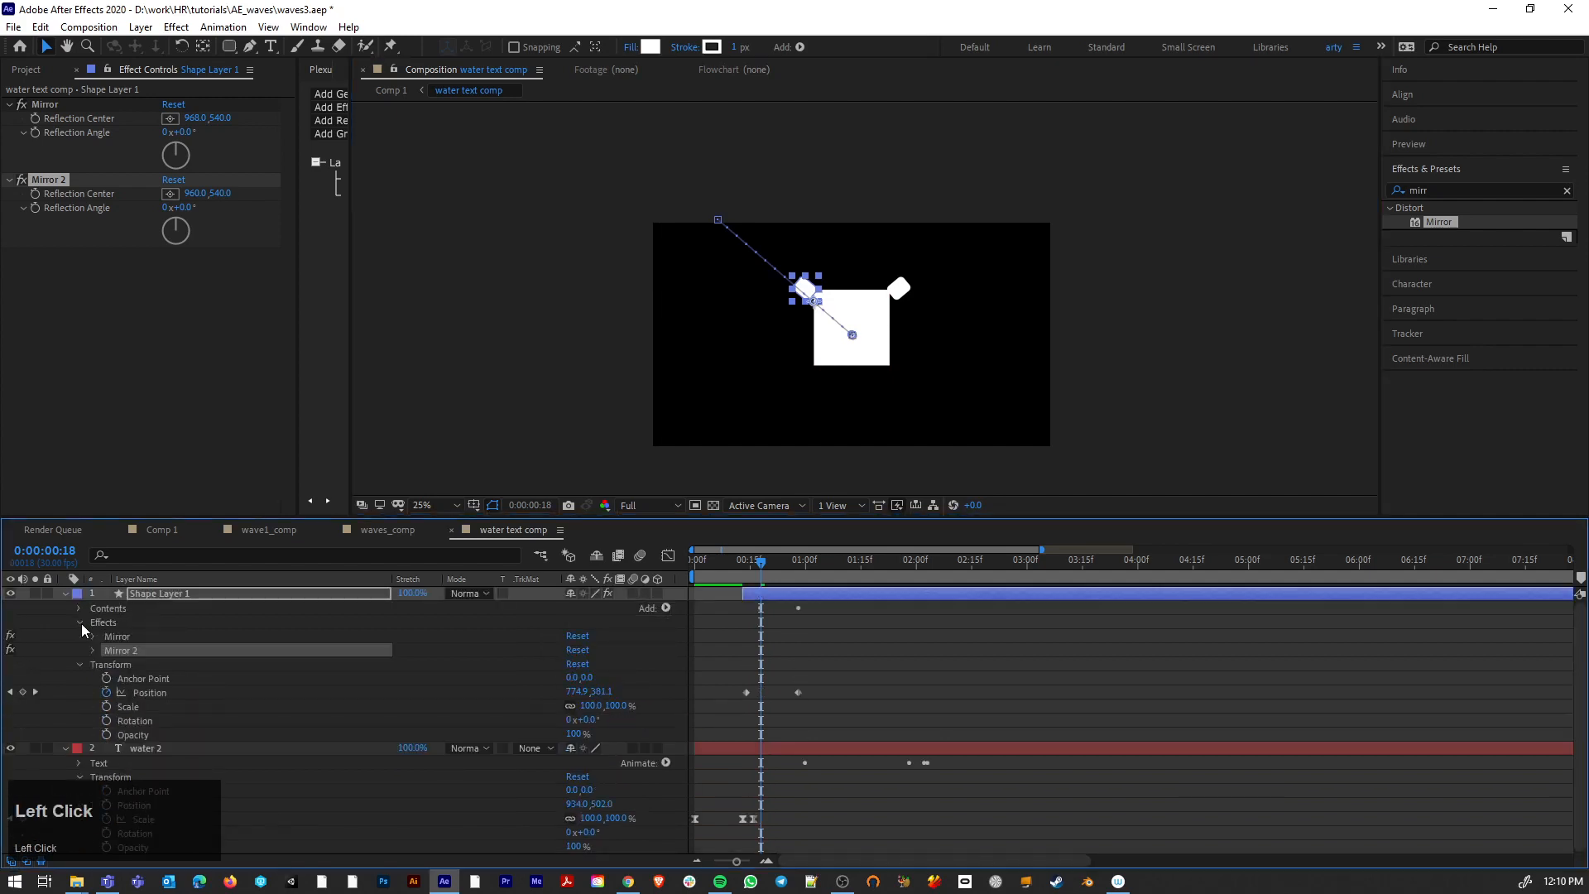
{"action": "left_click", "coordinate": [92, 650]}
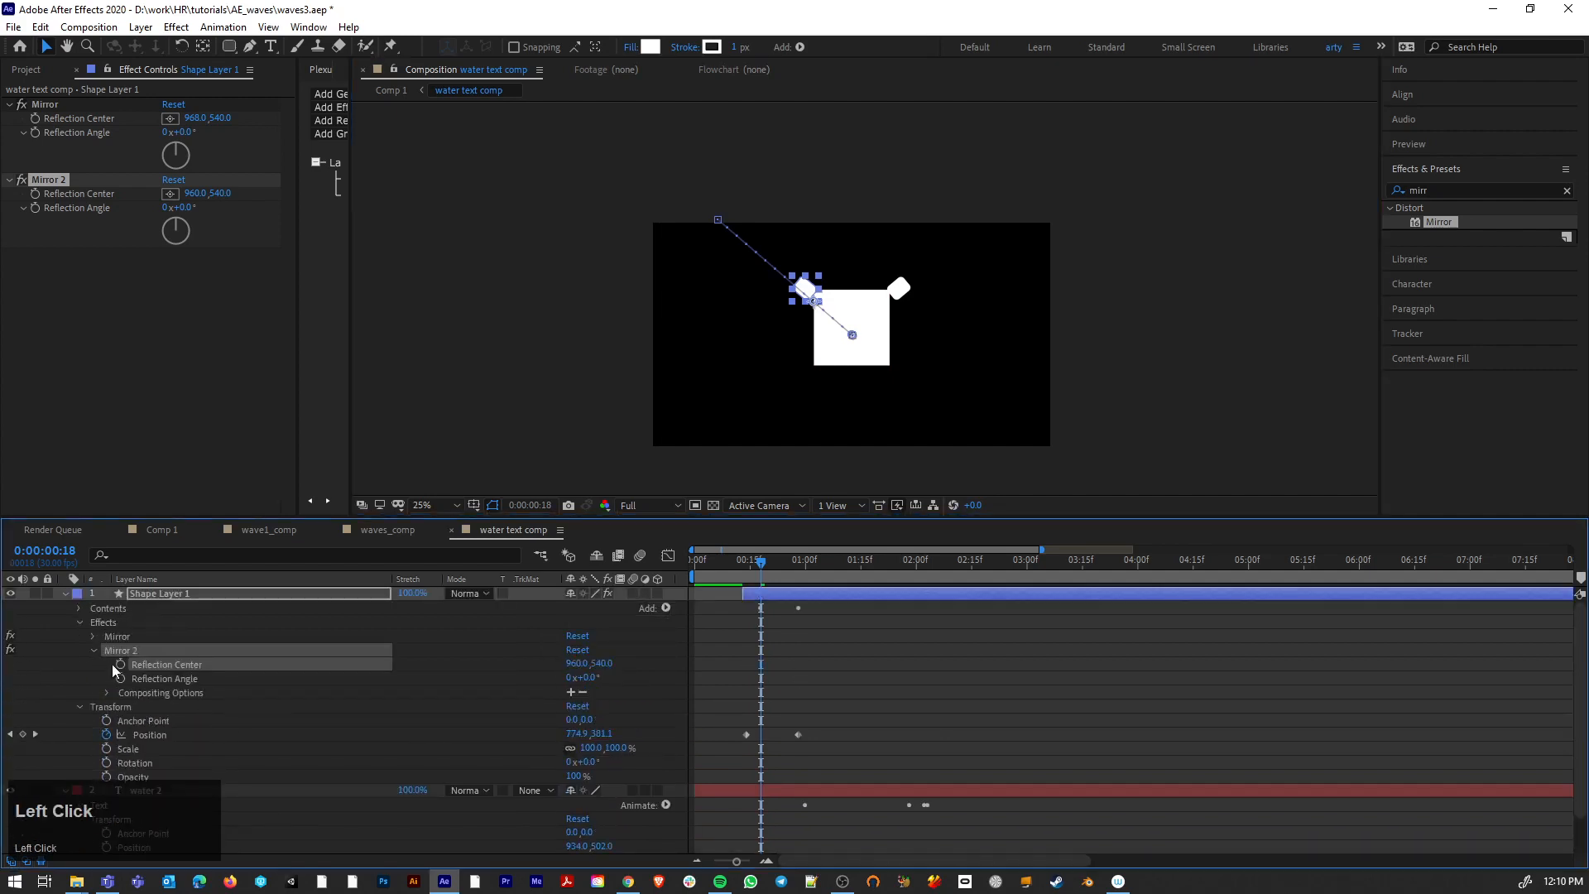
{"action": "left_click", "coordinate": [584, 678]}
{"action": "type", "text": "90"}
{"action": "key", "text": "Return"}
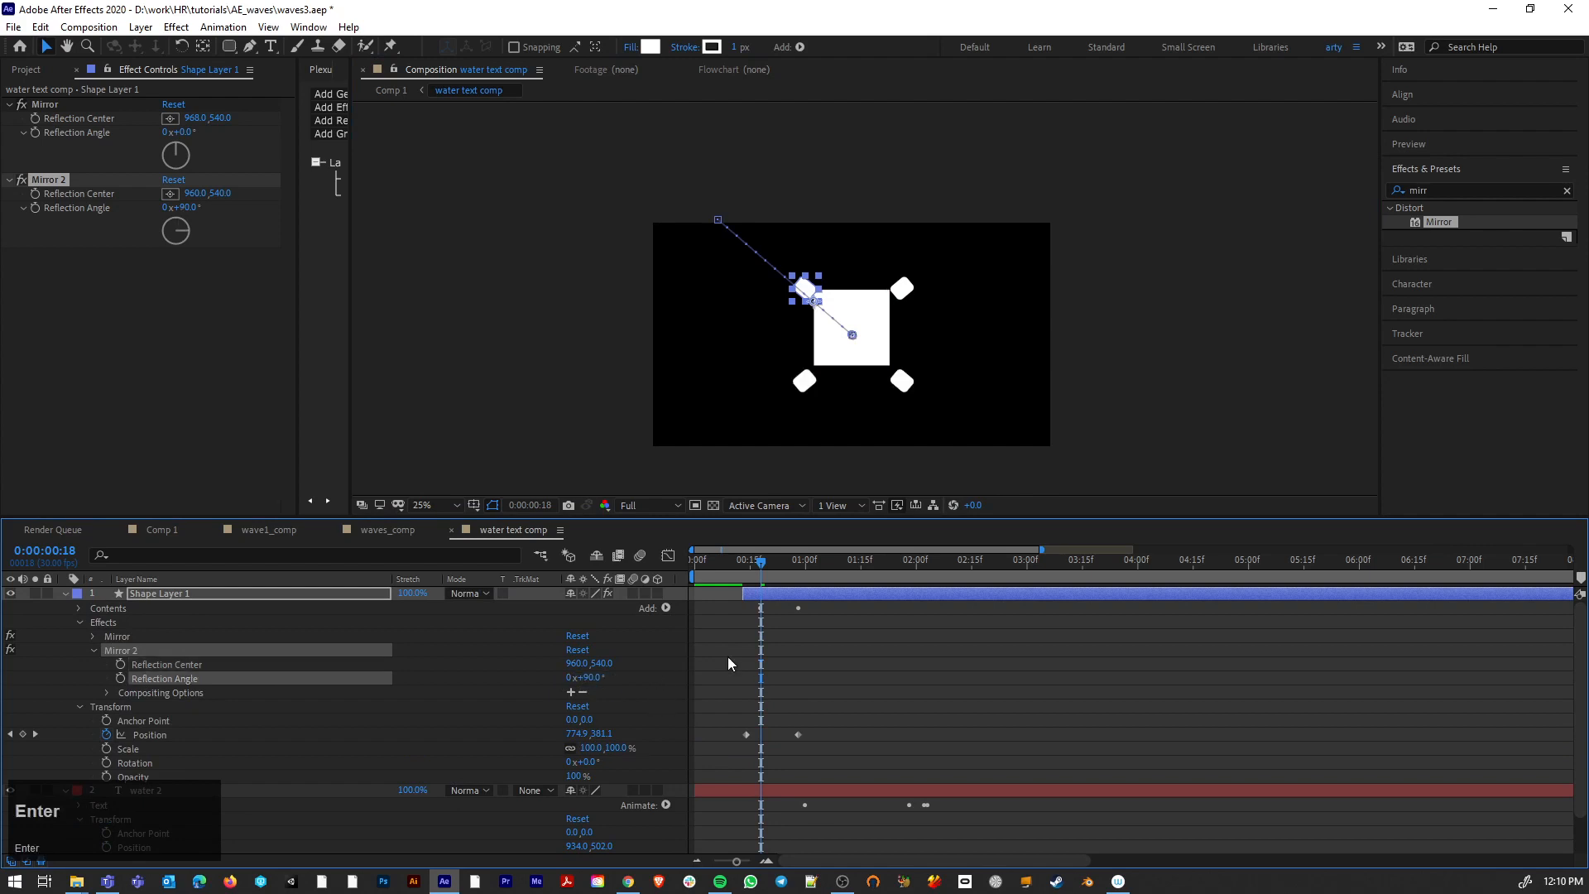
Step: Check the mirrored animation back to the first frame and duplicate Shape Layer 1
{"action": "left_click_drag", "start_coordinate": [765, 563], "coordinate": [267, 604]}
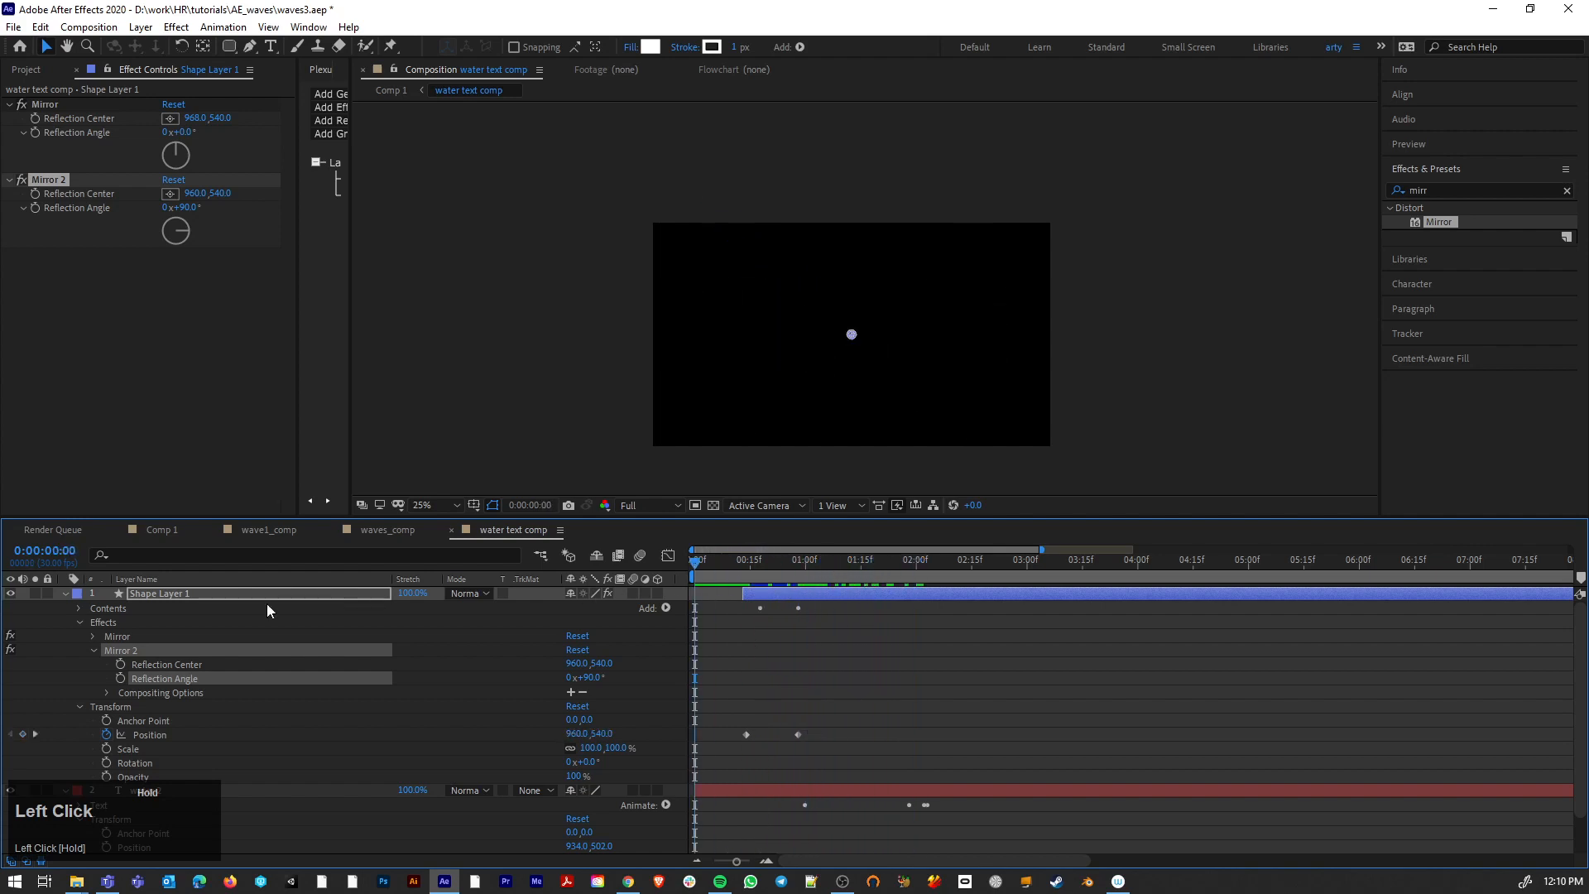
{"action": "left_click", "coordinate": [66, 594]}
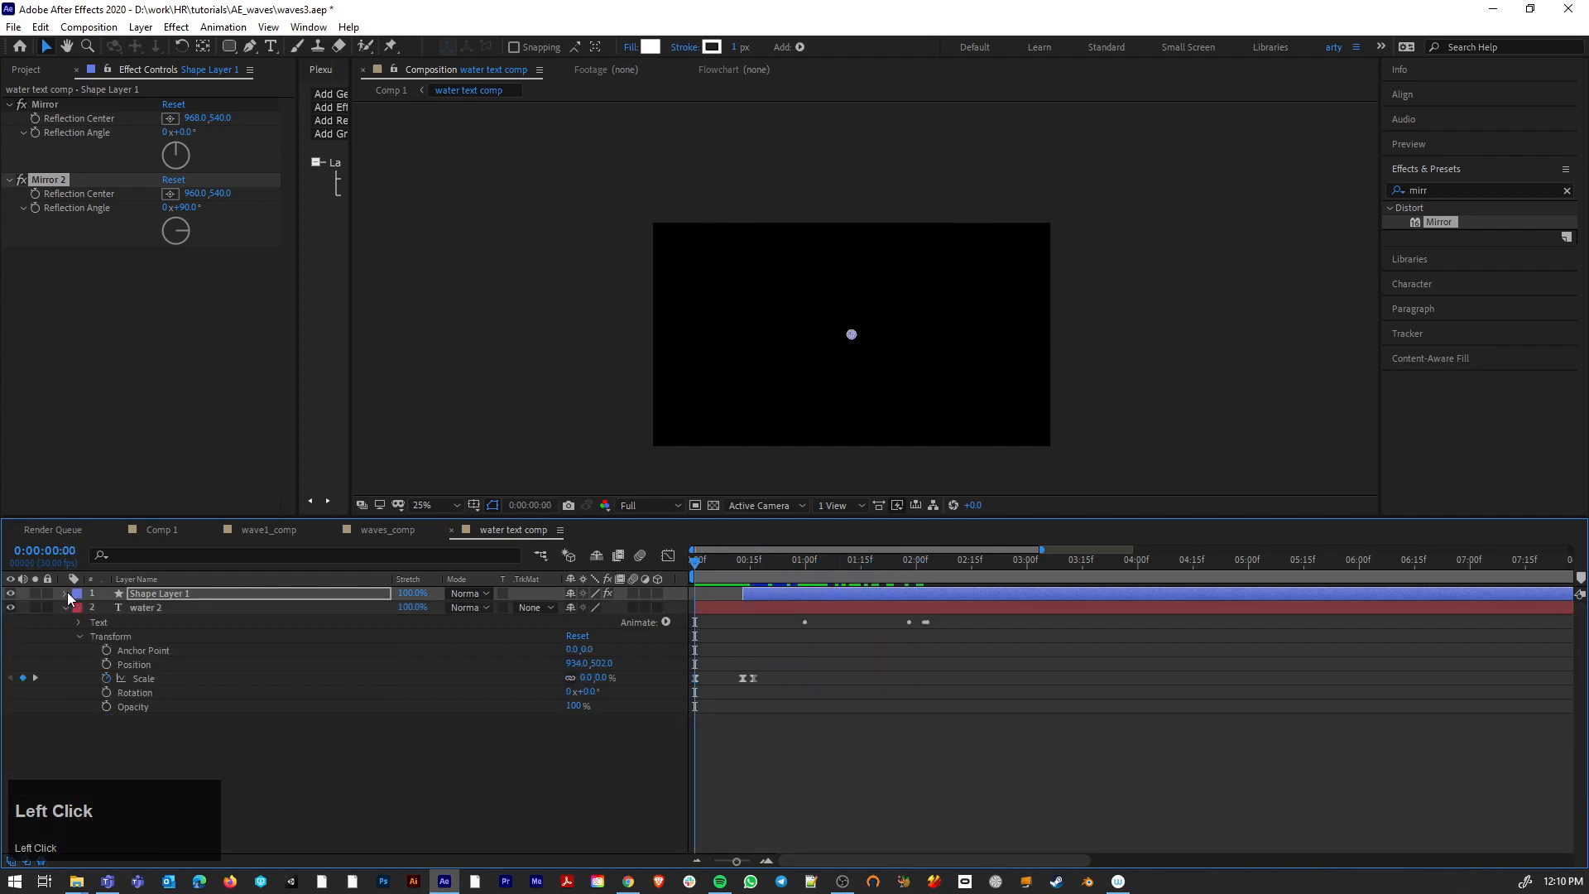
{"action": "left_click", "coordinate": [153, 596]}
{"action": "key", "text": "ctrl+v"}
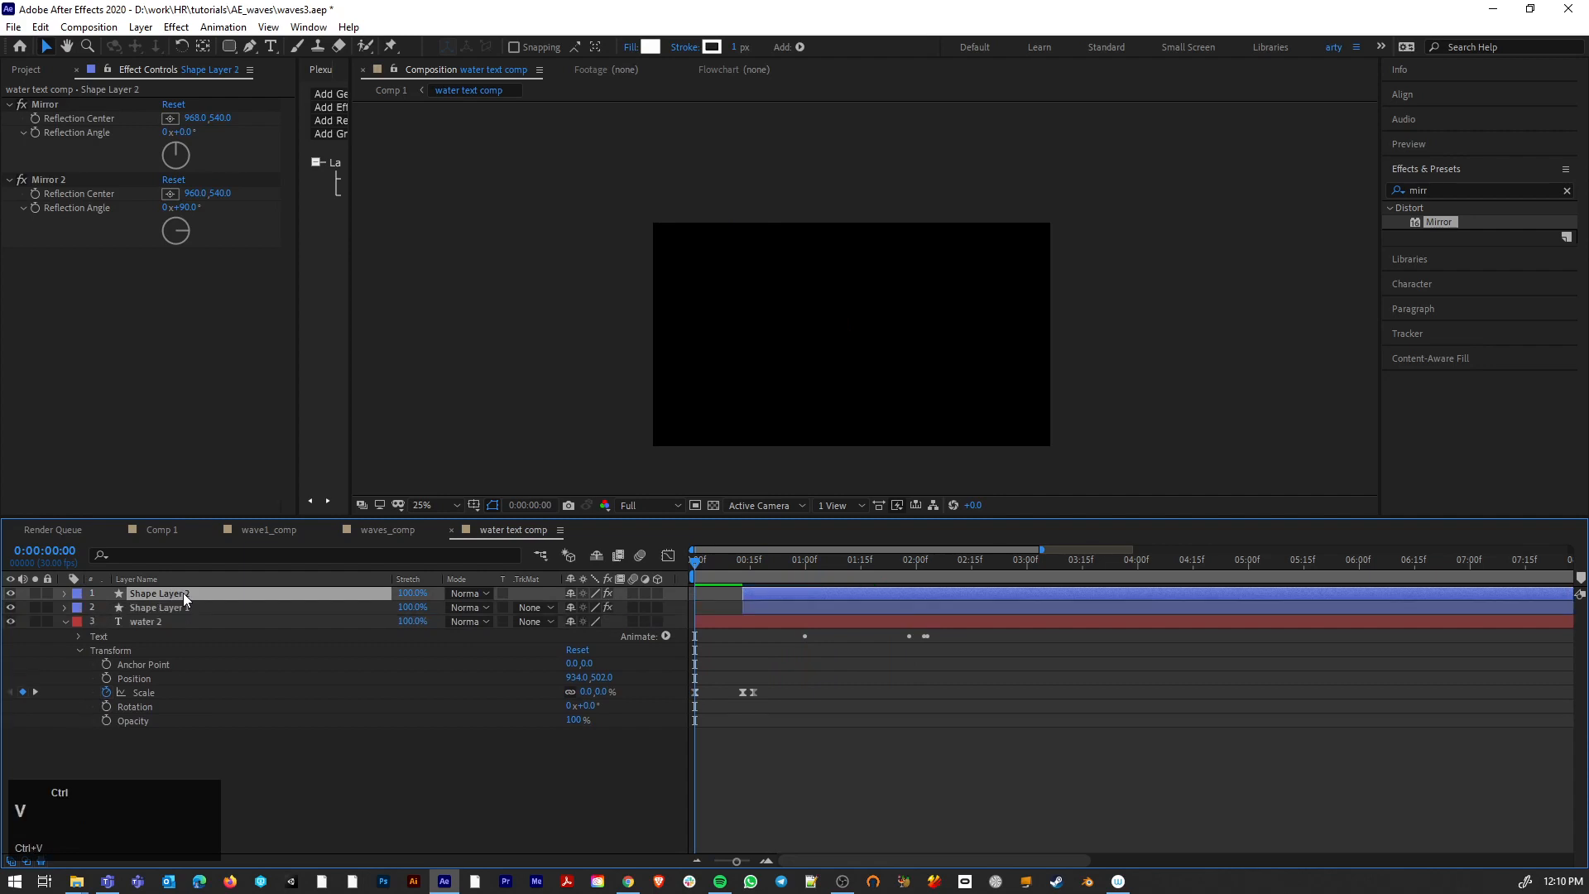
Step: Try rotating Shape Layer 2 to 61° while its small shapes are spread around the square
{"action": "left_click", "coordinate": [63, 592]}
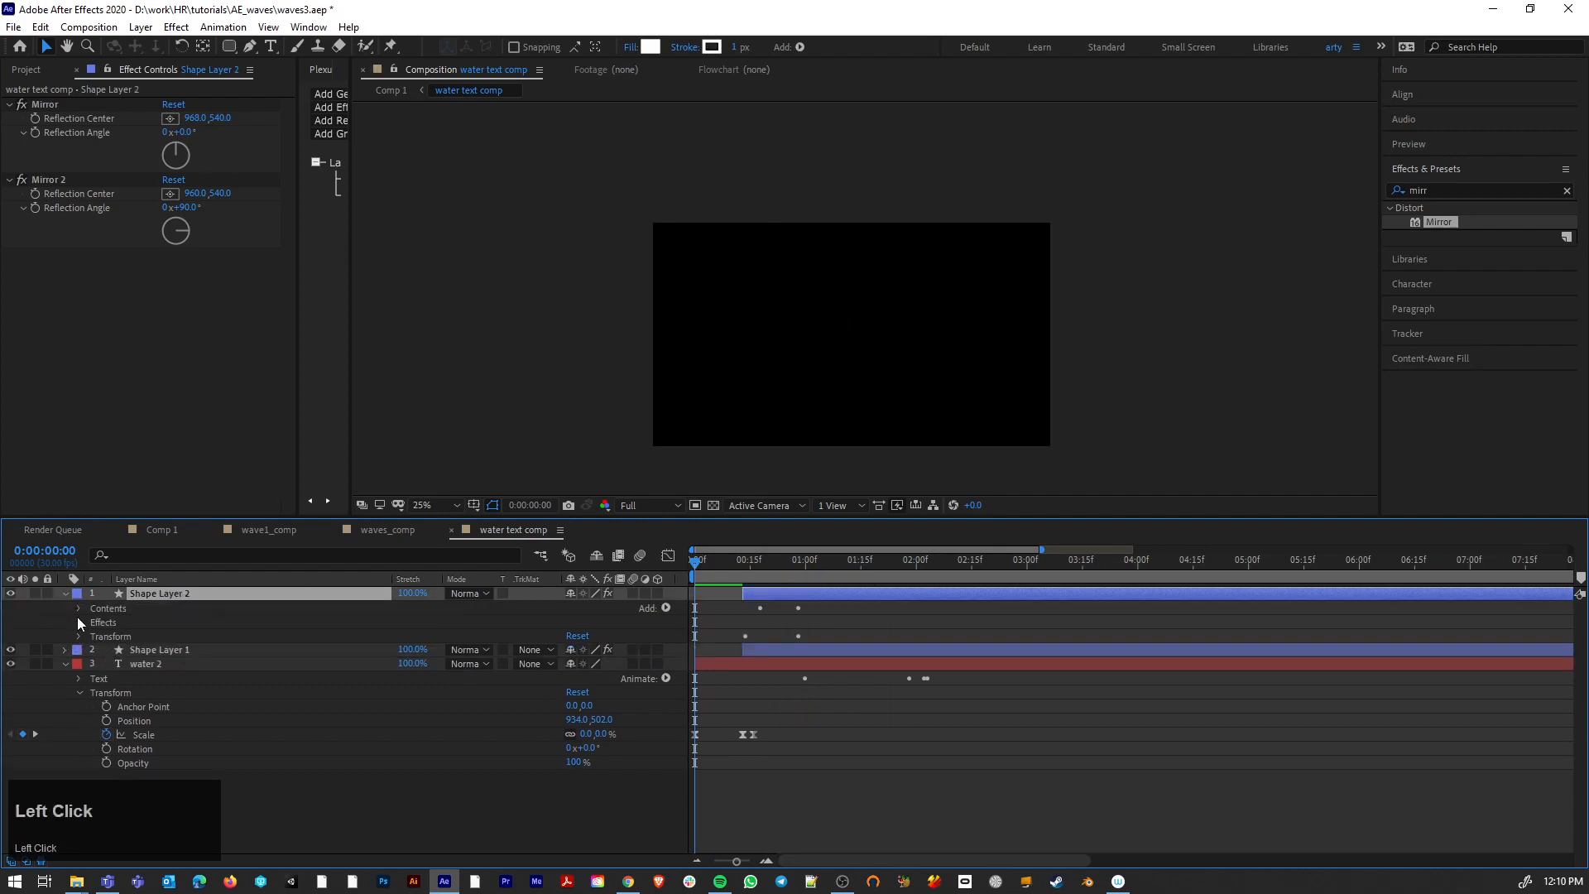
{"action": "left_click", "coordinate": [79, 636]}
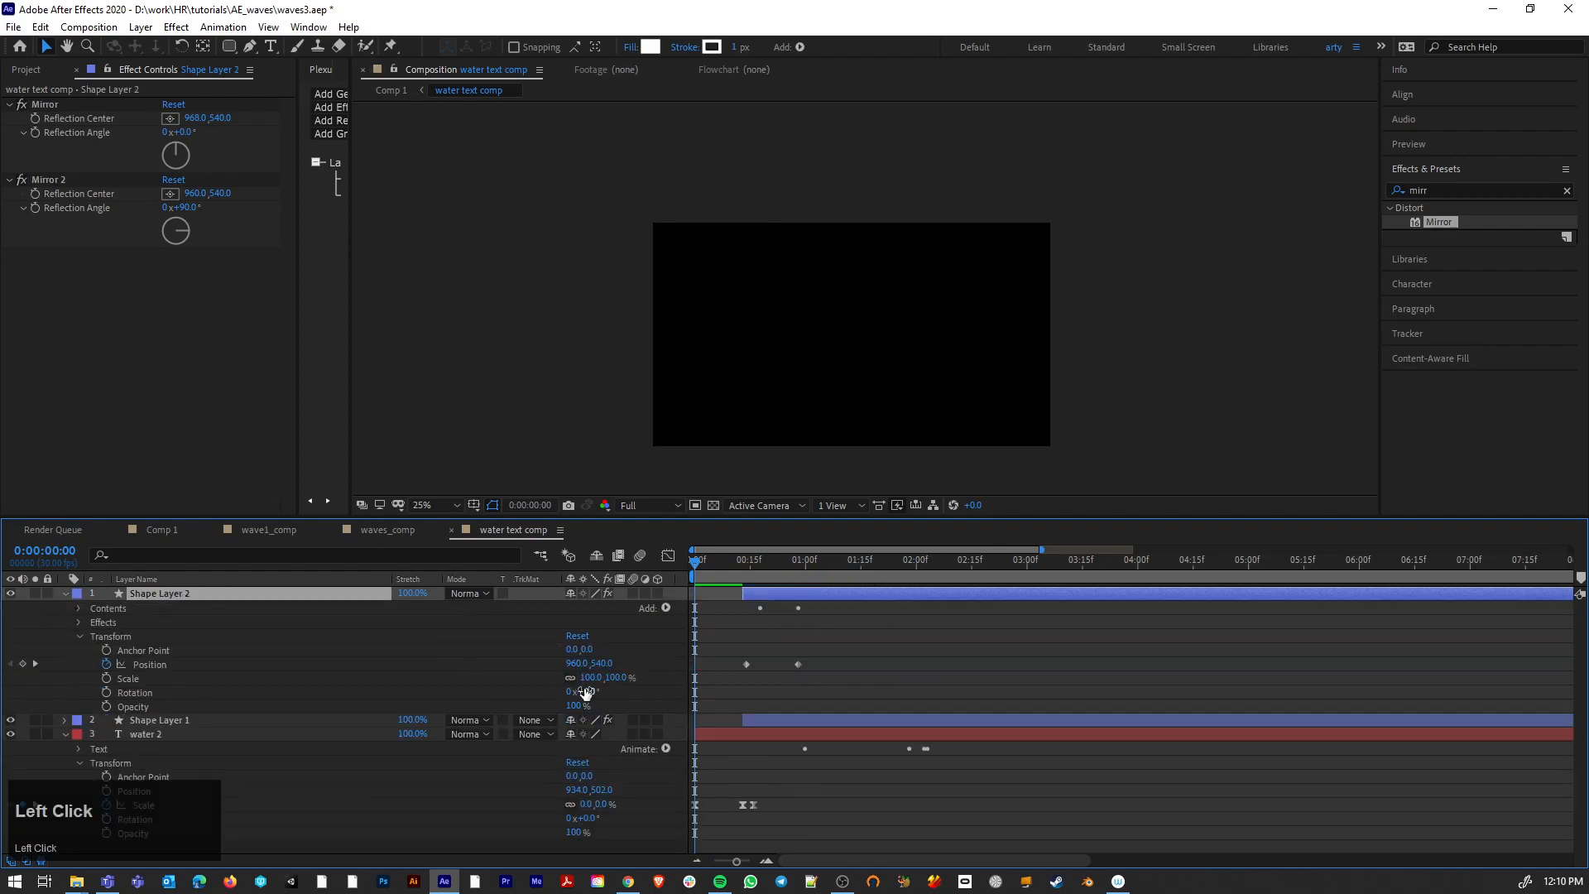
{"action": "left_click_drag", "start_coordinate": [586, 692], "coordinate": [765, 572]}
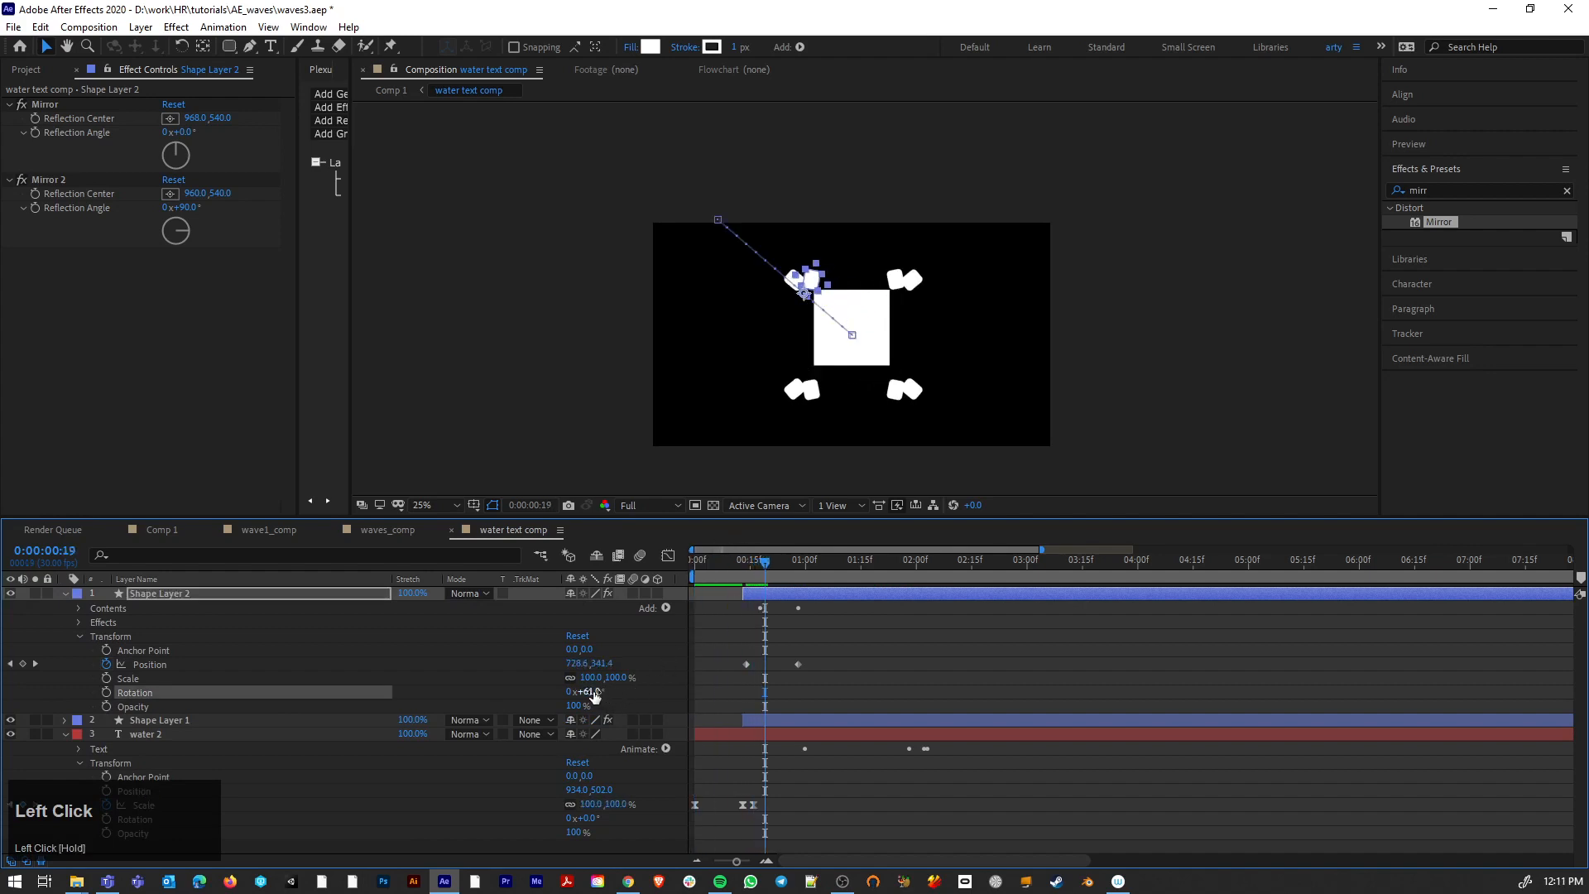
{"action": "left_click_drag", "start_coordinate": [593, 696], "coordinate": [763, 669]}
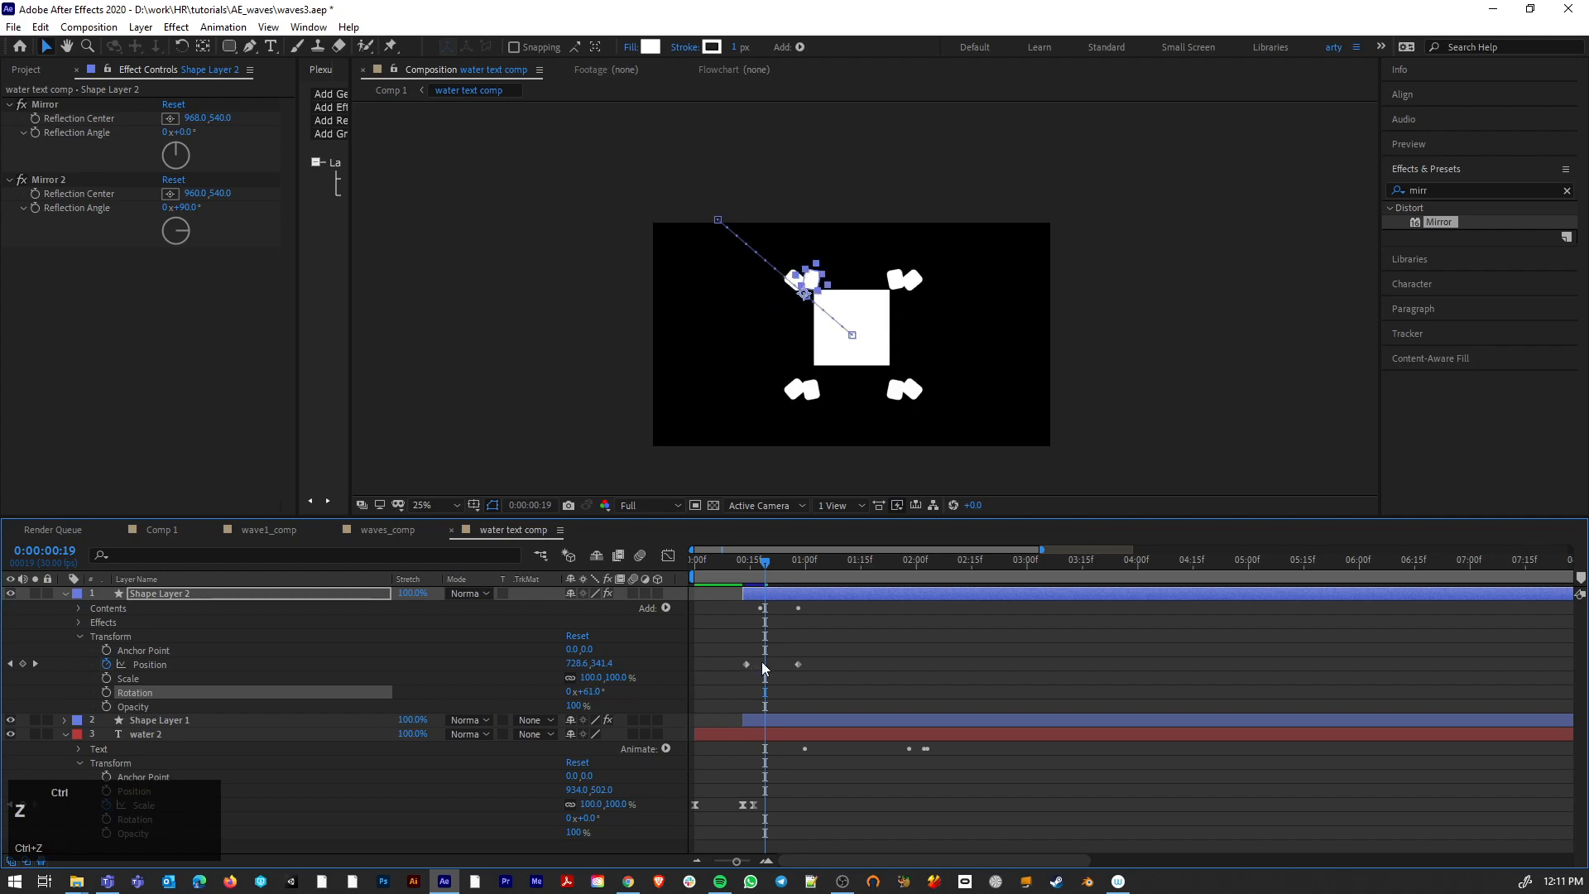
{"action": "key", "text": "ctrl+z"}
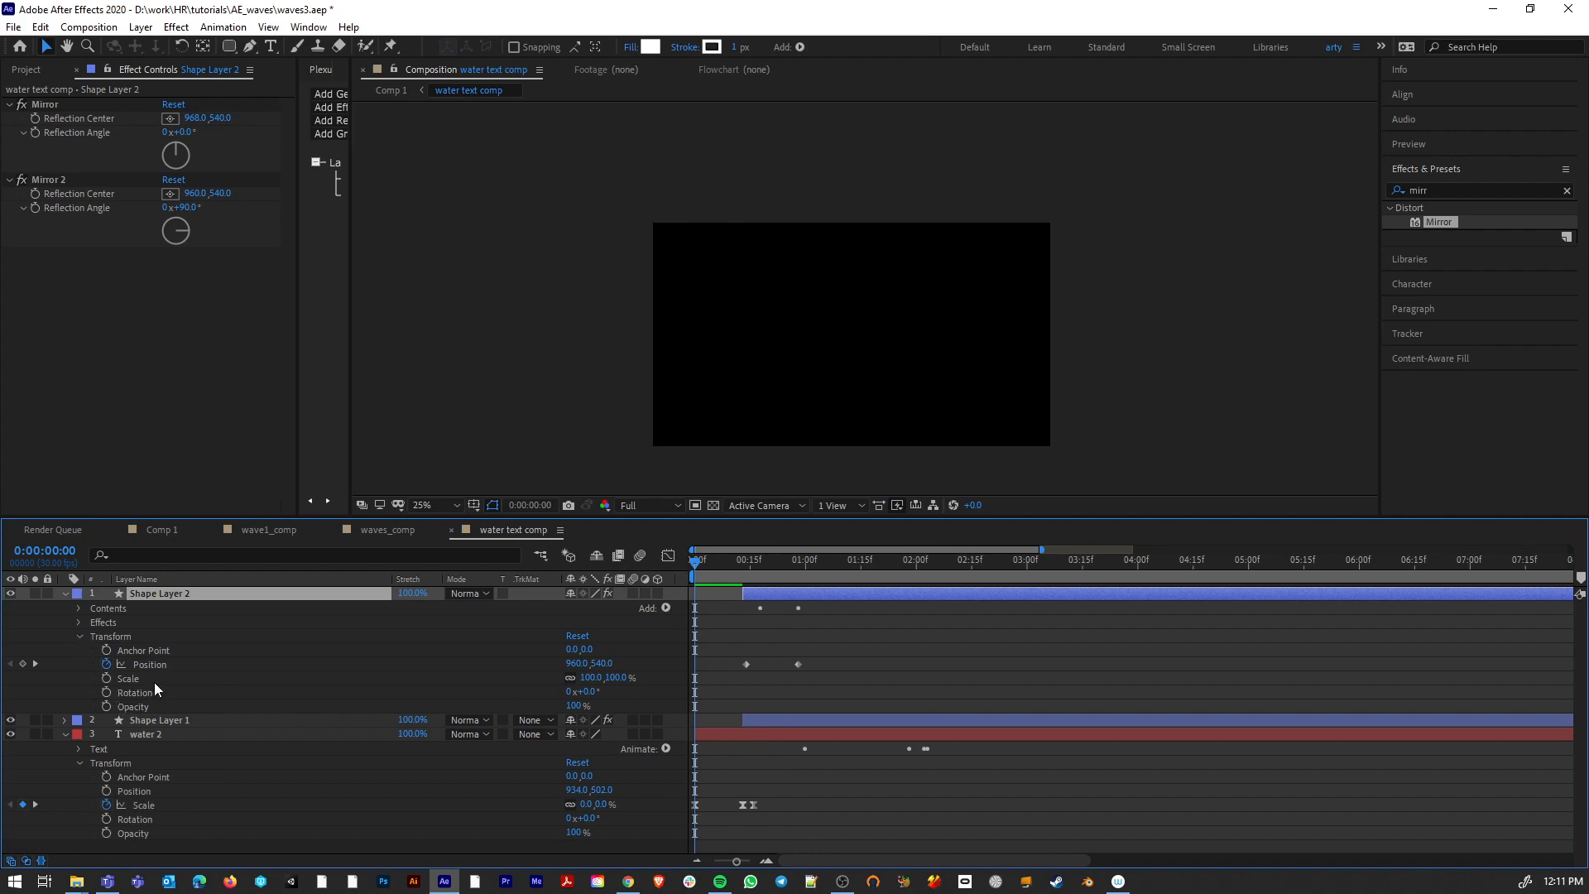
Step: At 0:00:00:22, move the outer end of Shape Layer 2's motion path down to the left edge of the composition frame
{"action": "left_click_drag", "start_coordinate": [698, 568], "coordinate": [778, 577]}
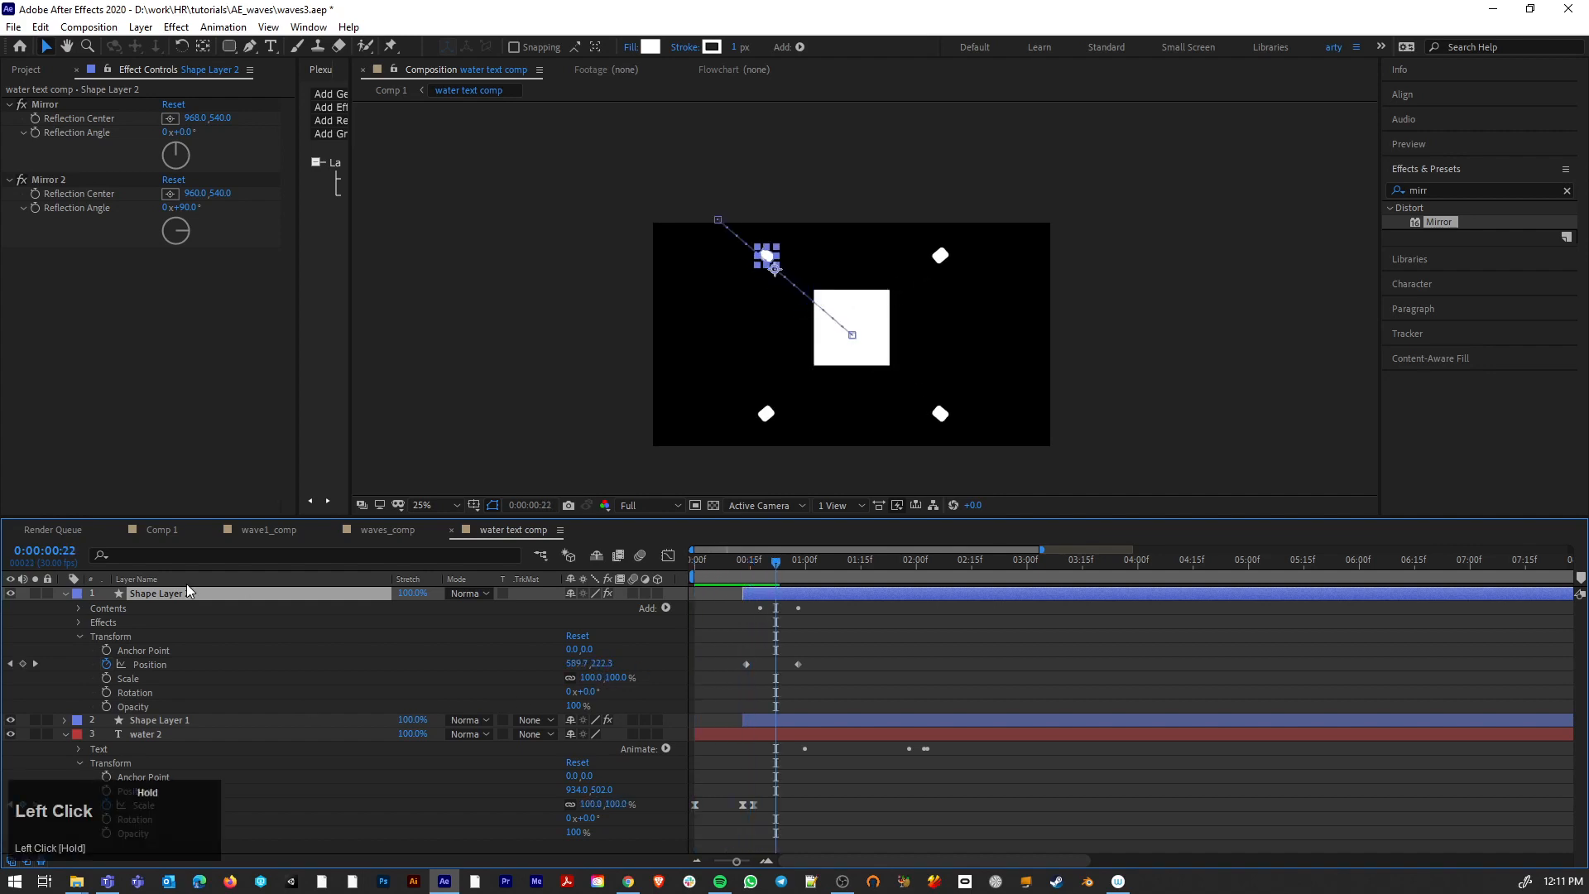
{"action": "left_click", "coordinate": [80, 637]}
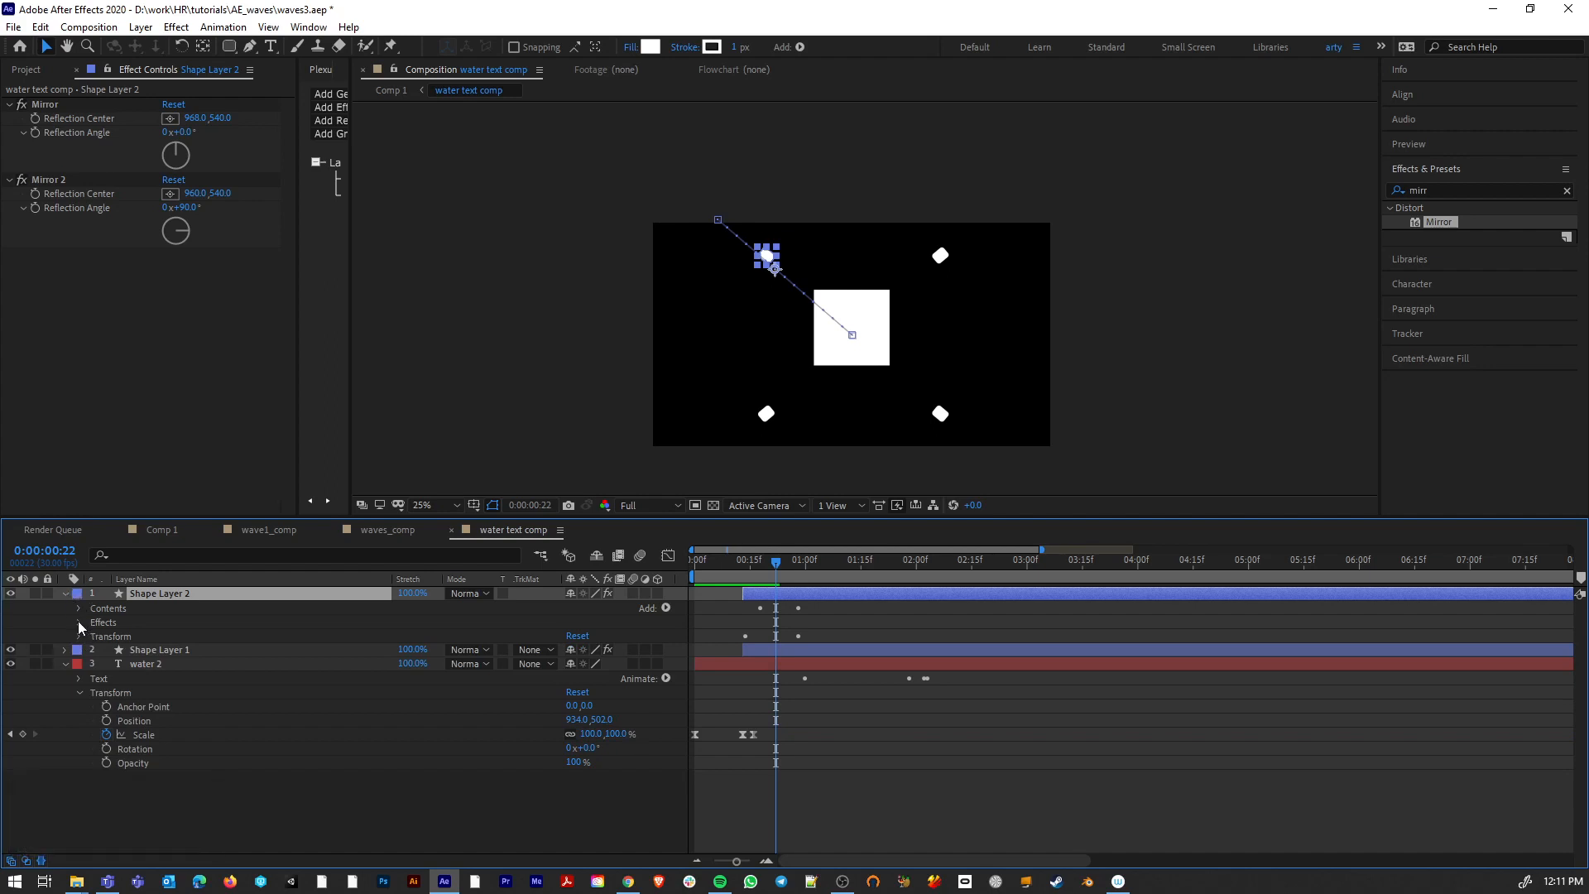
{"action": "left_click", "coordinate": [80, 623]}
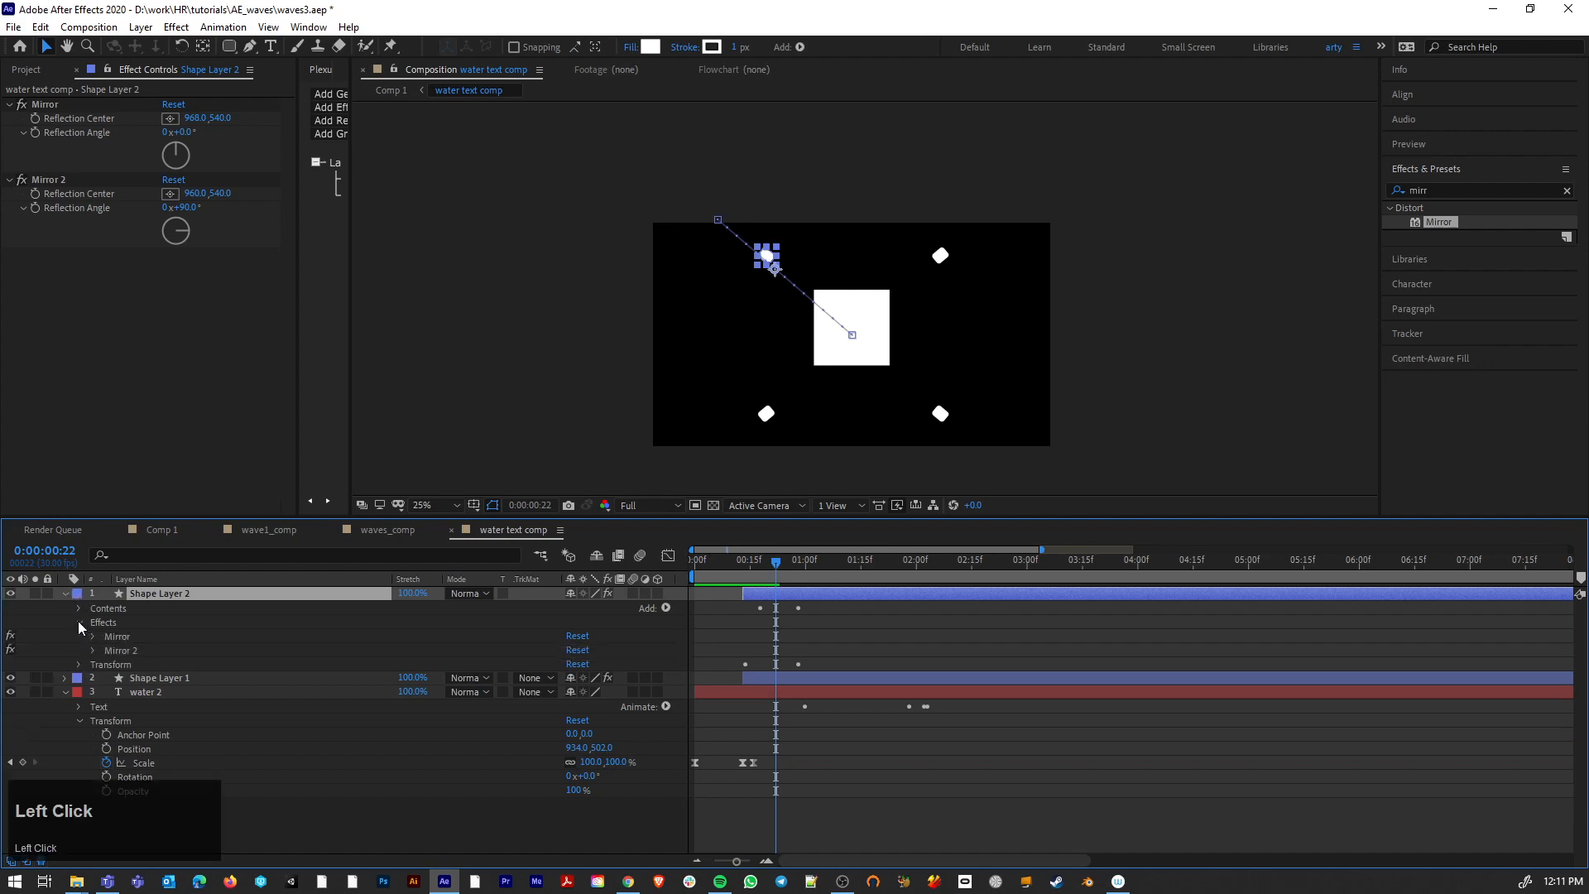
{"action": "left_click", "coordinate": [80, 623]}
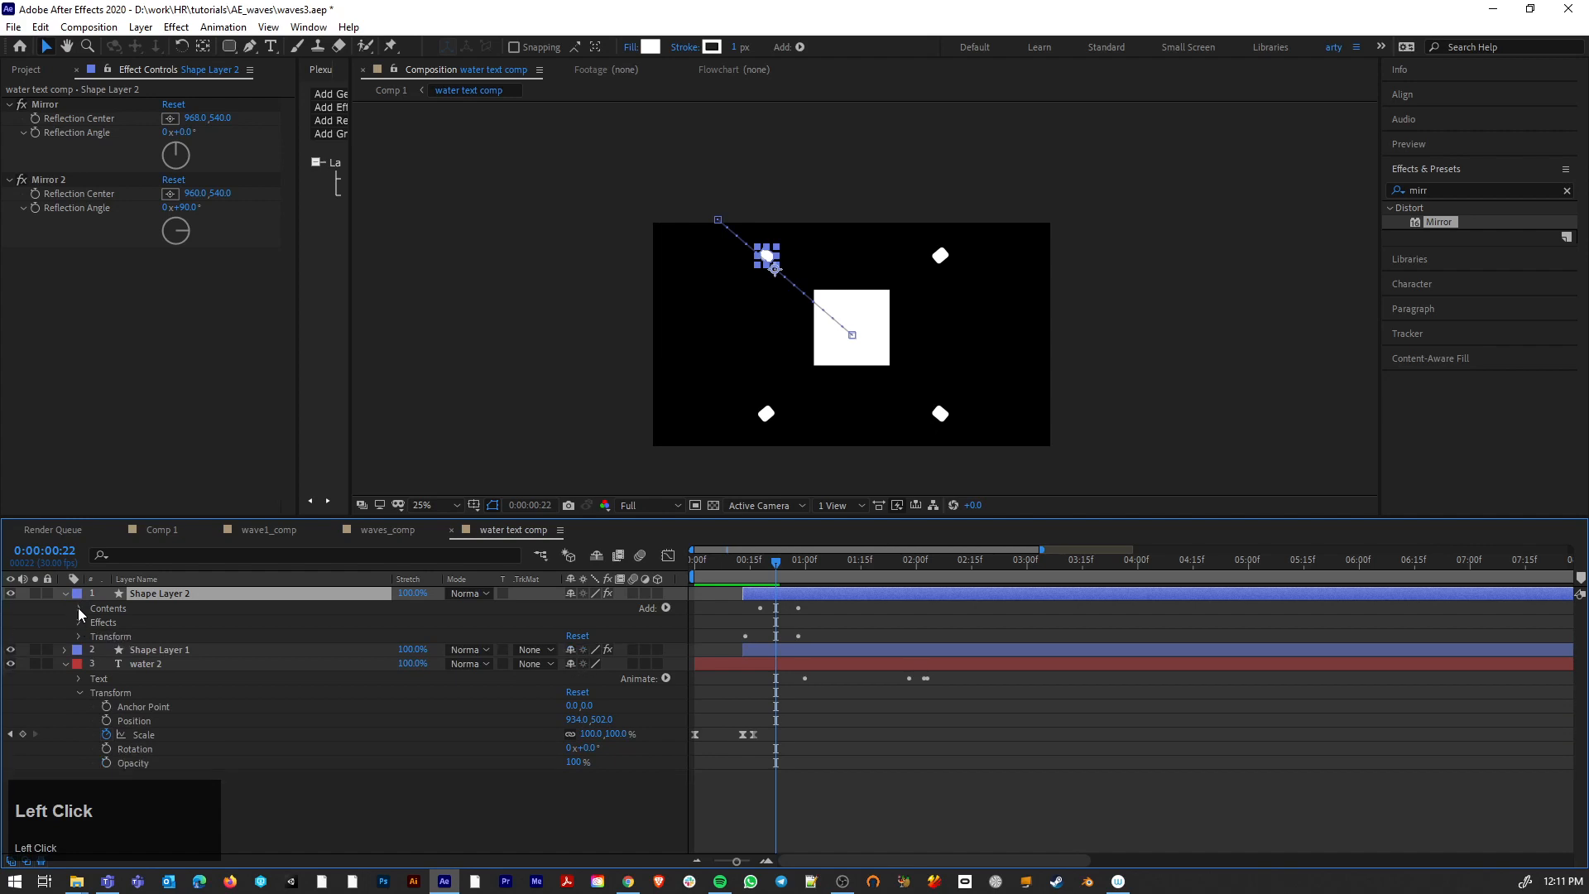
{"action": "left_click", "coordinate": [79, 609]}
{"action": "left_click", "coordinate": [92, 623]}
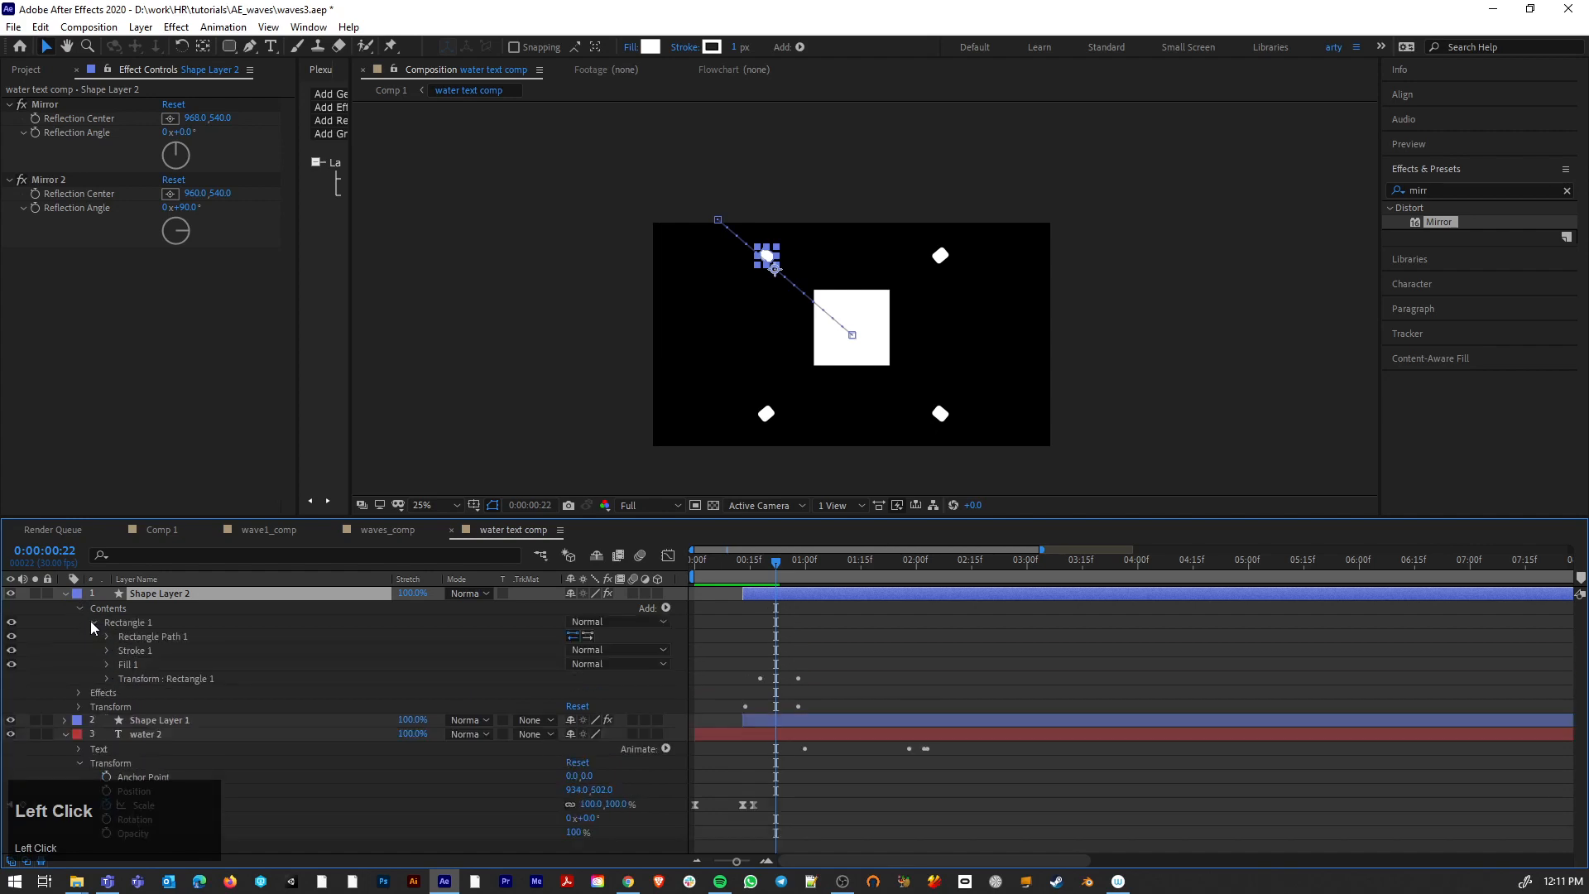
{"action": "left_click_drag", "start_coordinate": [719, 224], "coordinate": [651, 318]}
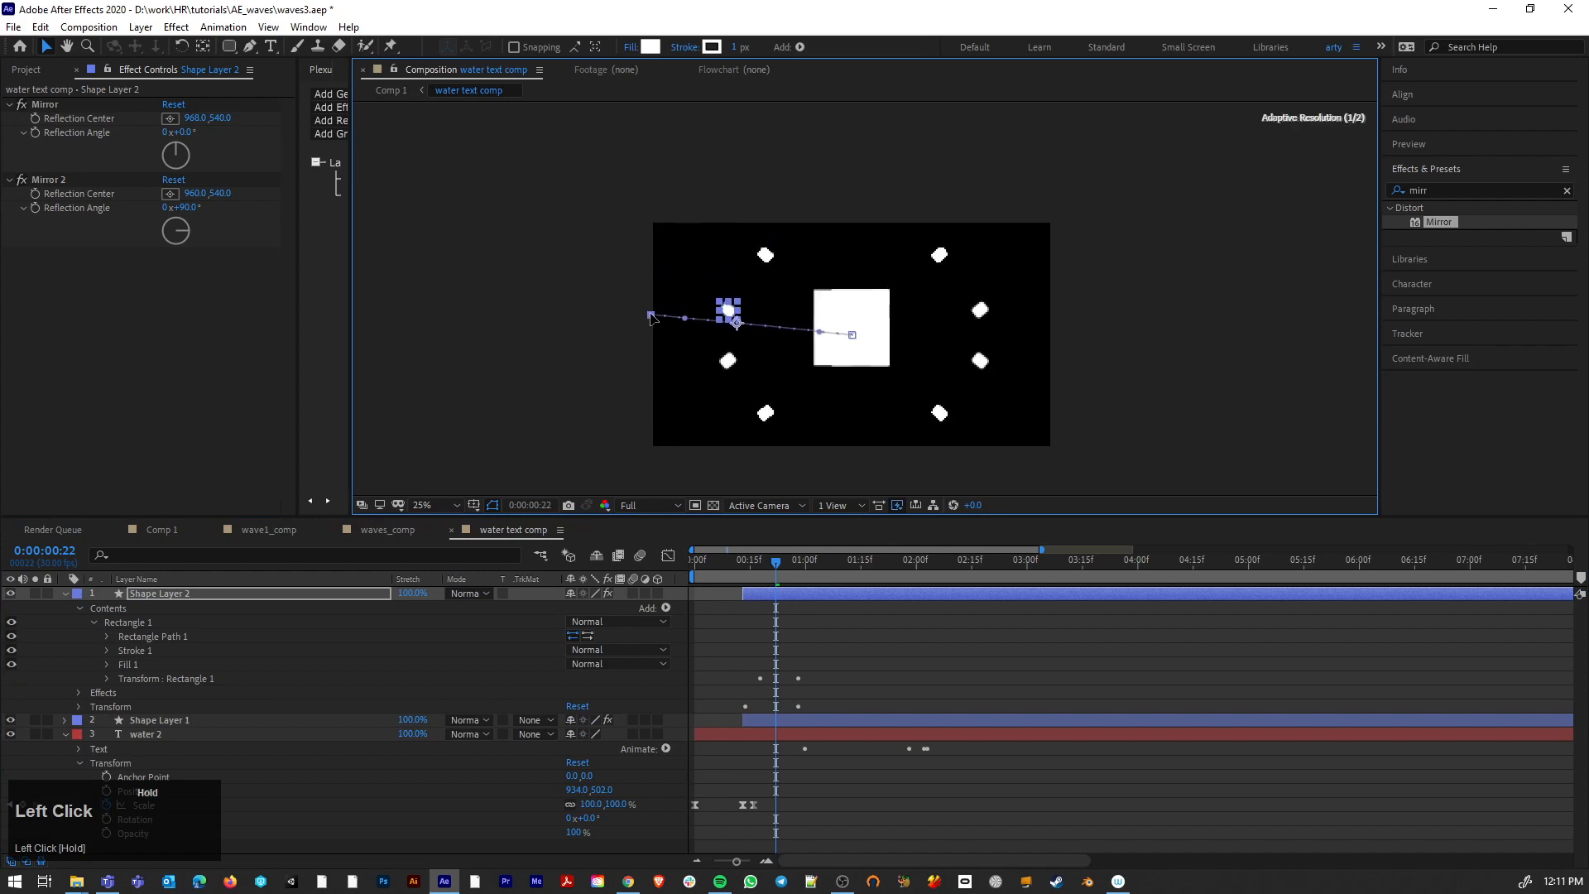
Step: Check how the burst of shapes looks with the blur in Comp 1, ending back in water text comp
{"action": "mouse_move", "coordinate": [778, 569]}
{"action": "left_mouse_down"}
{"action": "mouse_move", "coordinate": [725, 559]}
{"action": "mouse_move", "coordinate": [807, 572]}
{"action": "left_mouse_up"}
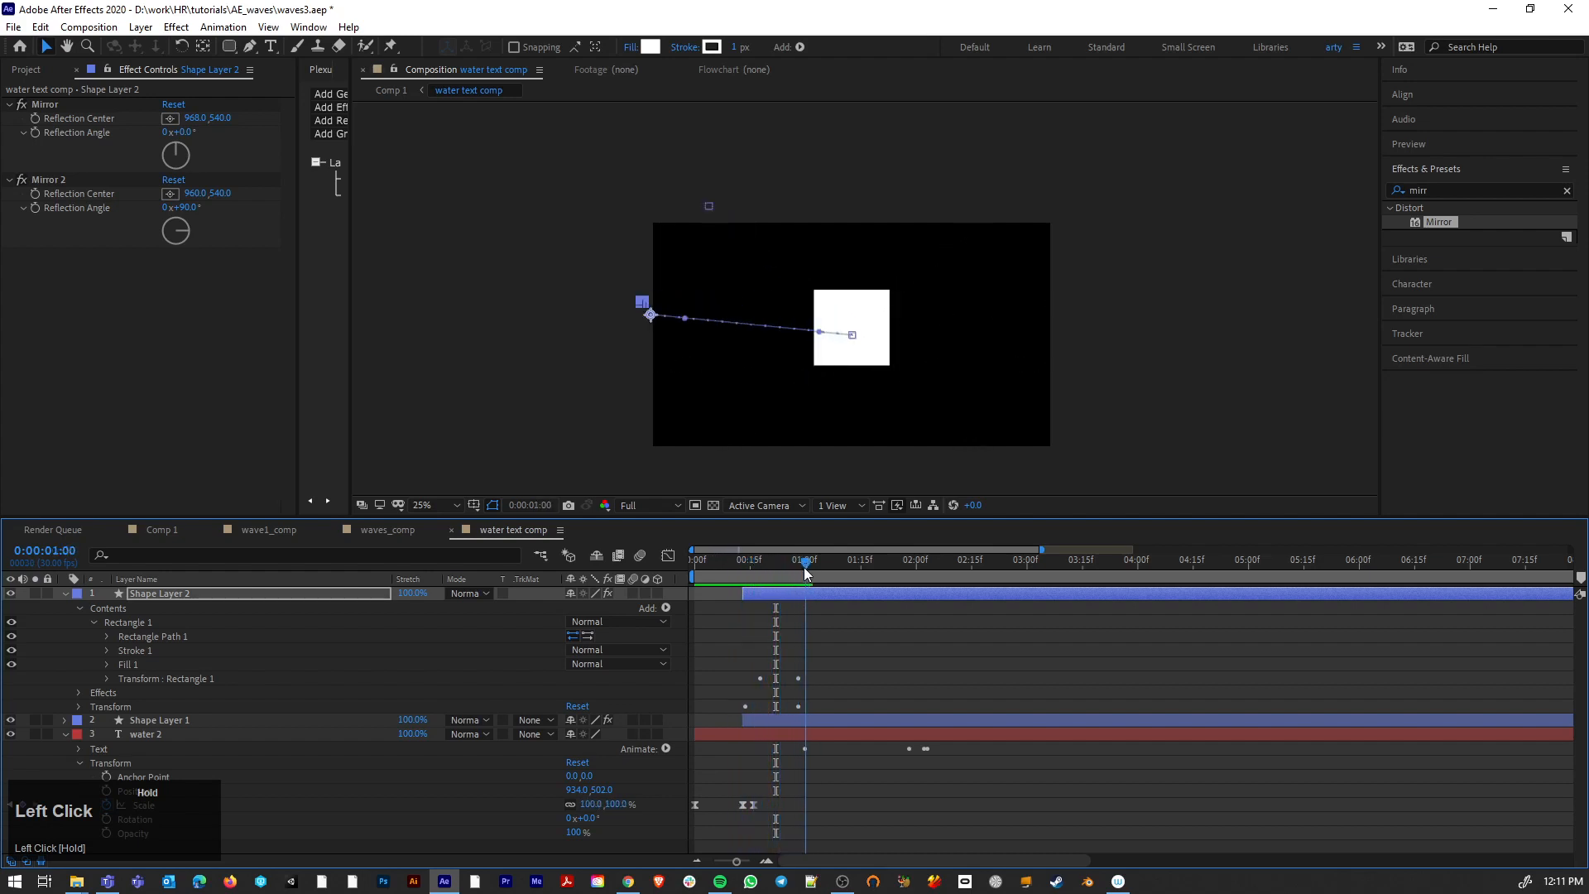
{"action": "left_click", "coordinate": [165, 530]}
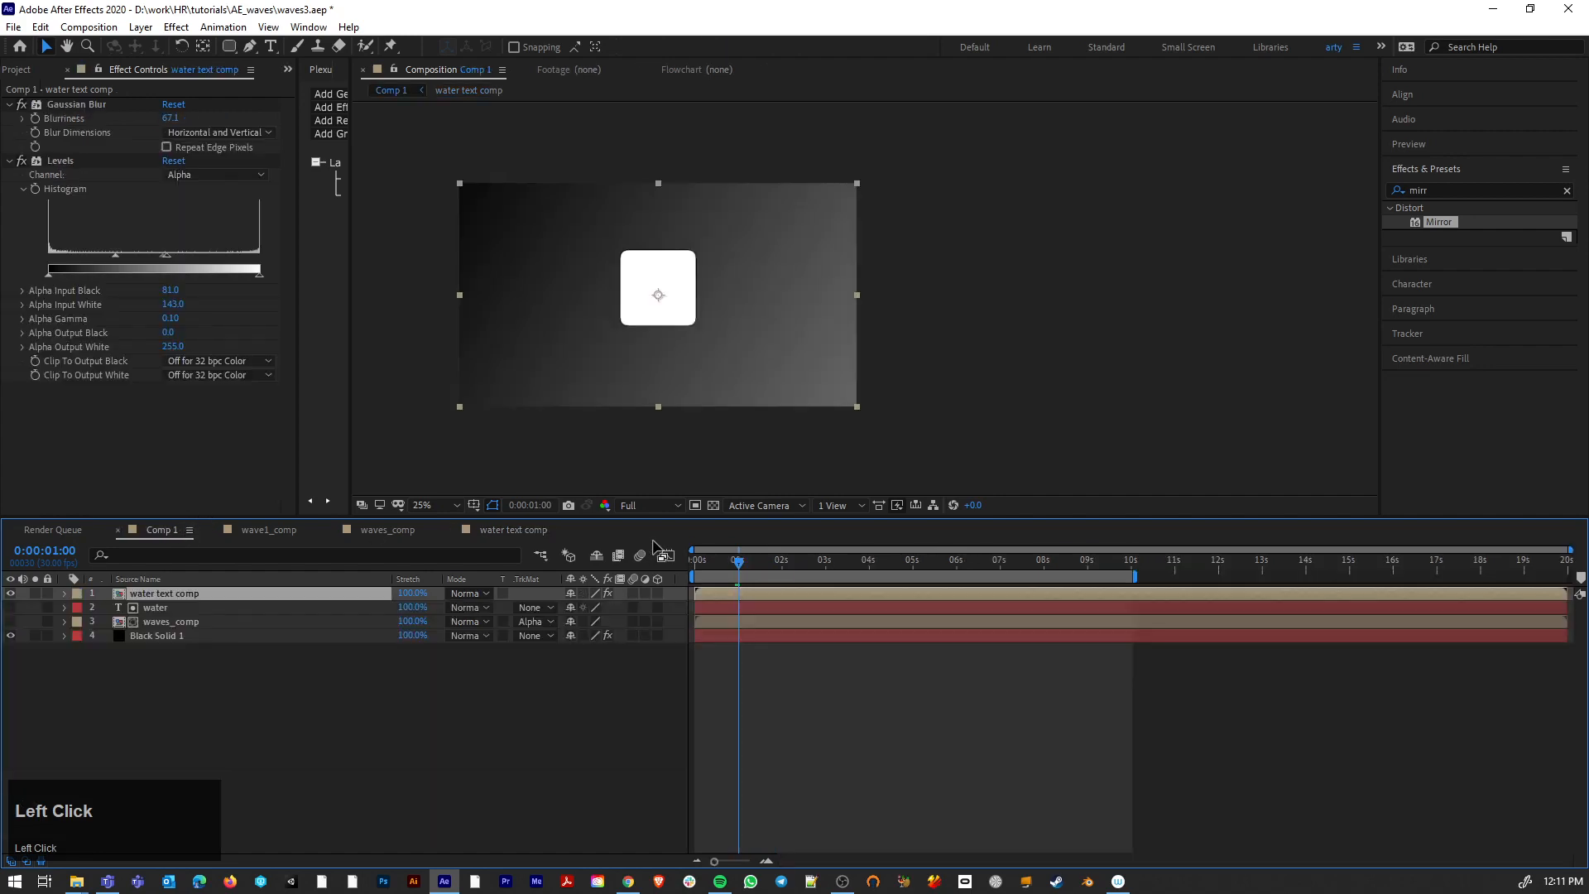
{"action": "mouse_move", "coordinate": [739, 562]}
{"action": "left_mouse_down"}
{"action": "mouse_move", "coordinate": [694, 561]}
{"action": "mouse_move", "coordinate": [722, 571]}
{"action": "left_mouse_up"}
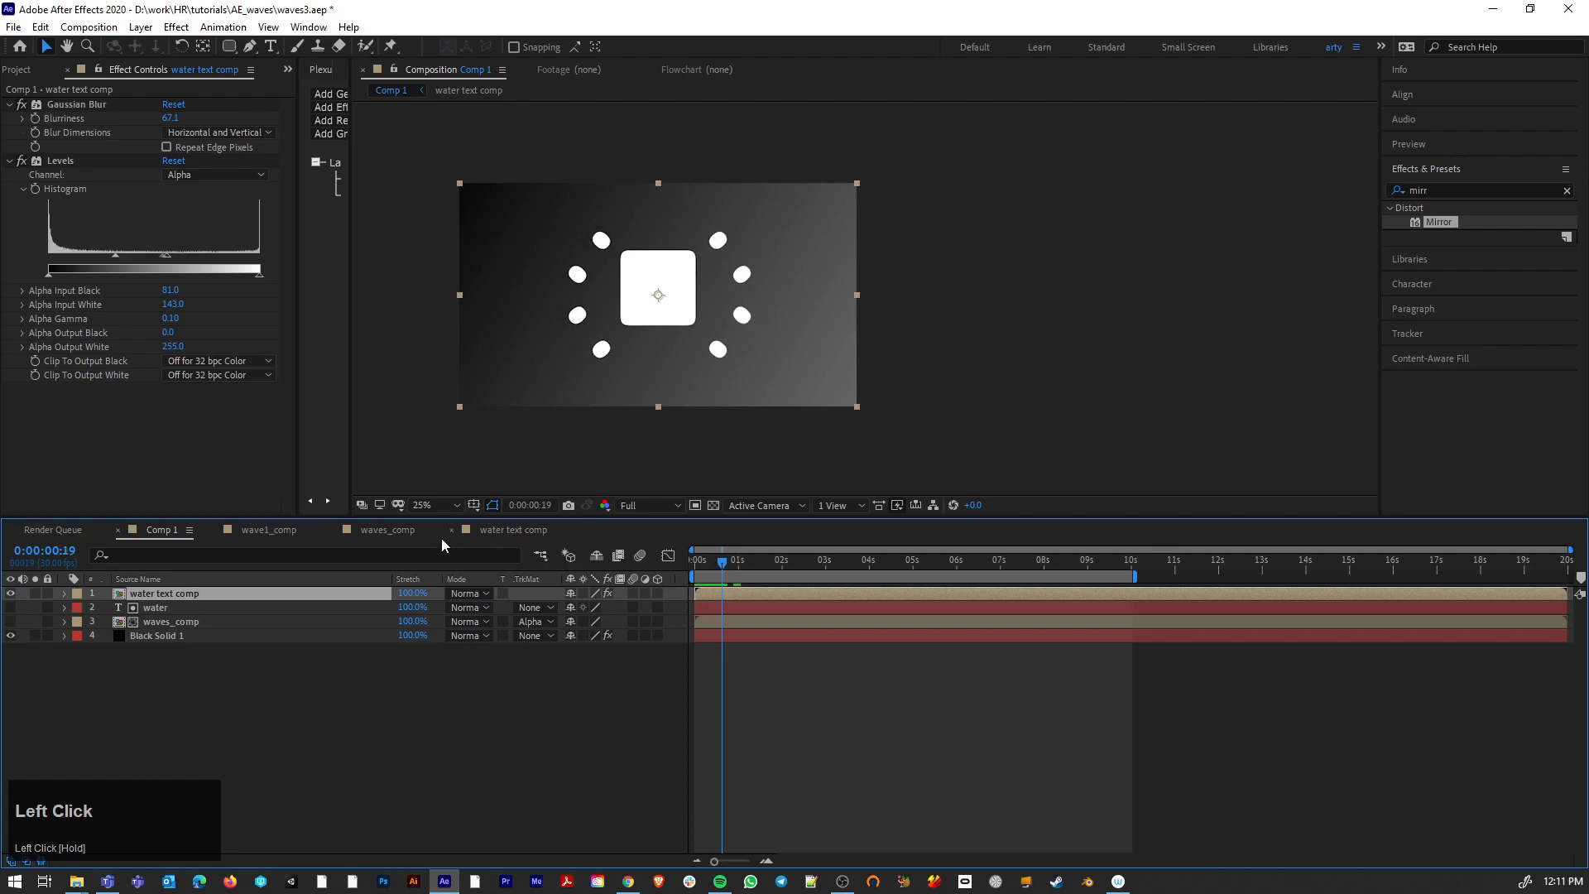
{"action": "left_click", "coordinate": [508, 532]}
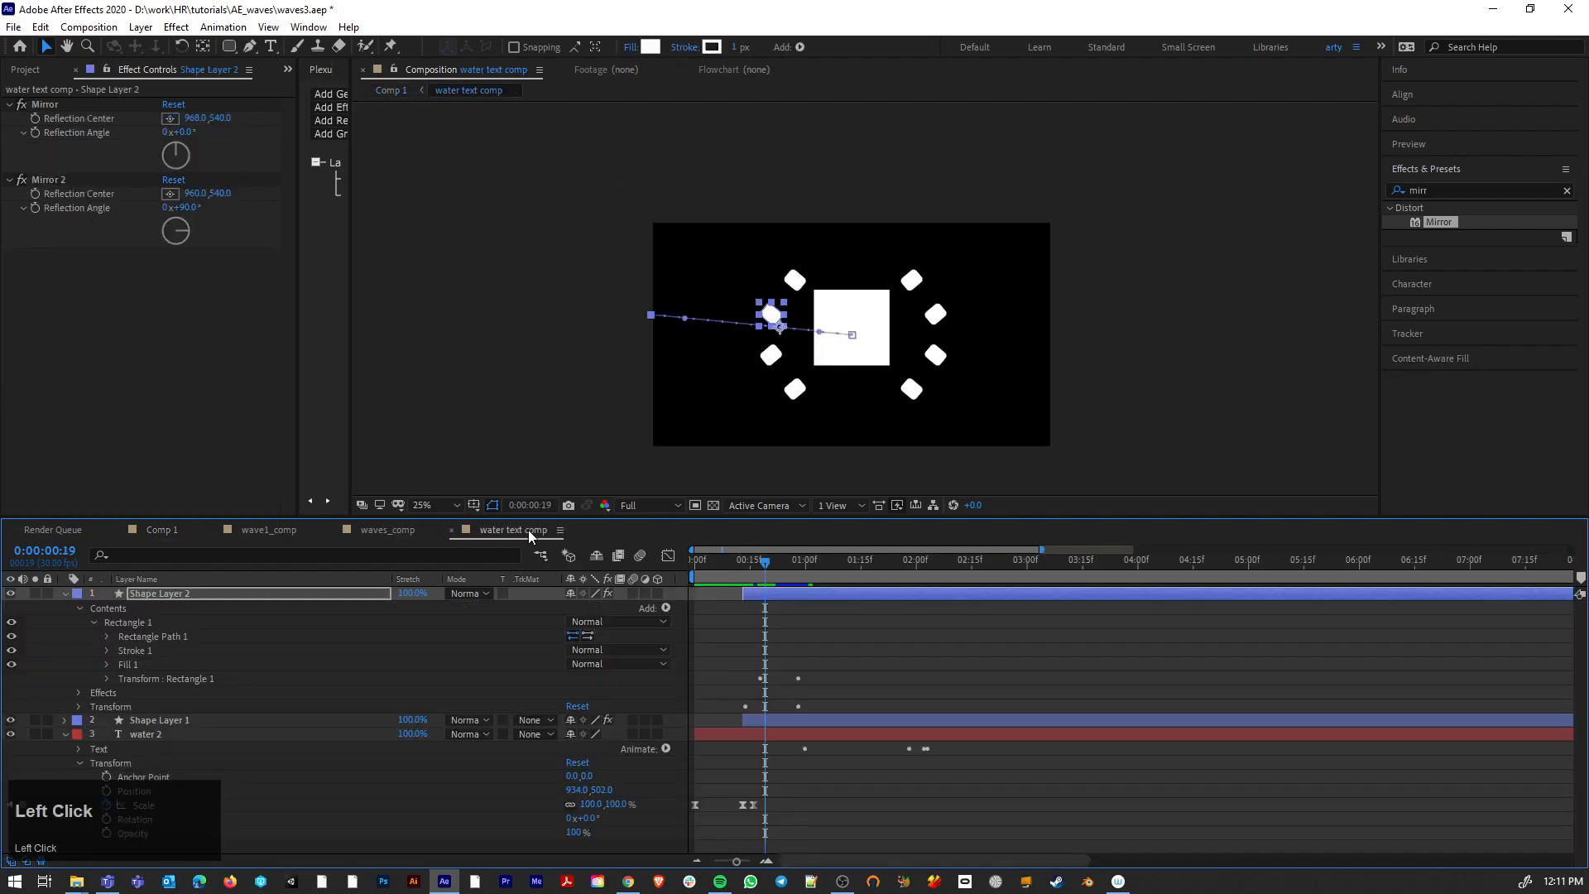
Step: Start Shape Layer 2 about three frames later and raise both ends of its motion path slightly
{"action": "mouse_move", "coordinate": [774, 598]}
{"action": "left_mouse_down"}
{"action": "mouse_move", "coordinate": [738, 564]}
{"action": "mouse_move", "coordinate": [791, 577]}
{"action": "mouse_move", "coordinate": [778, 571]}
{"action": "left_mouse_up"}
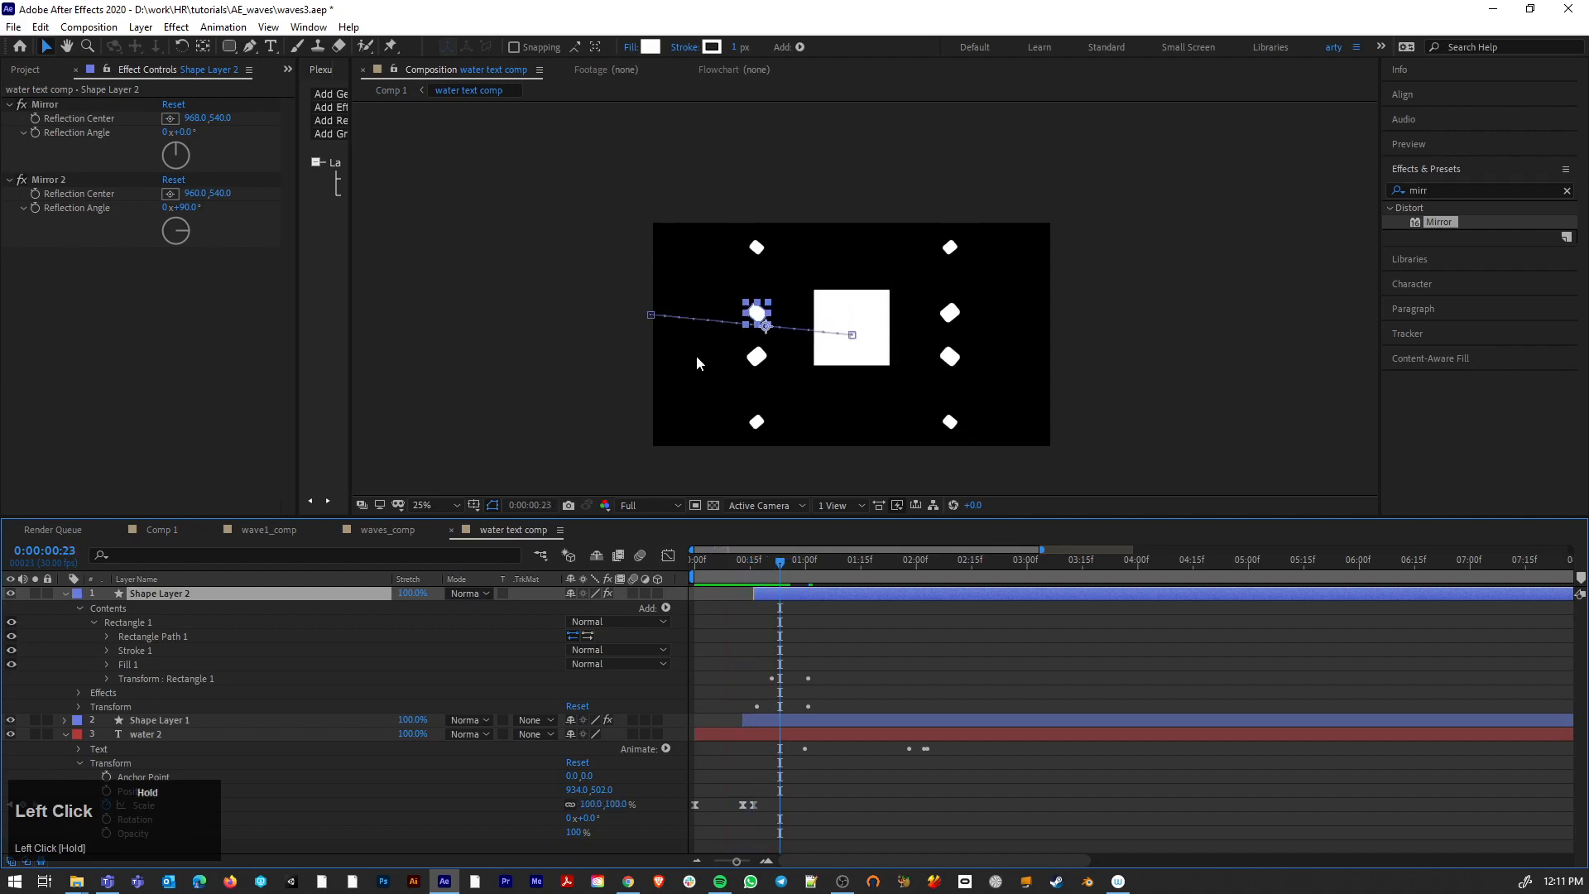
{"action": "left_click_drag", "start_coordinate": [853, 336], "coordinate": [850, 320]}
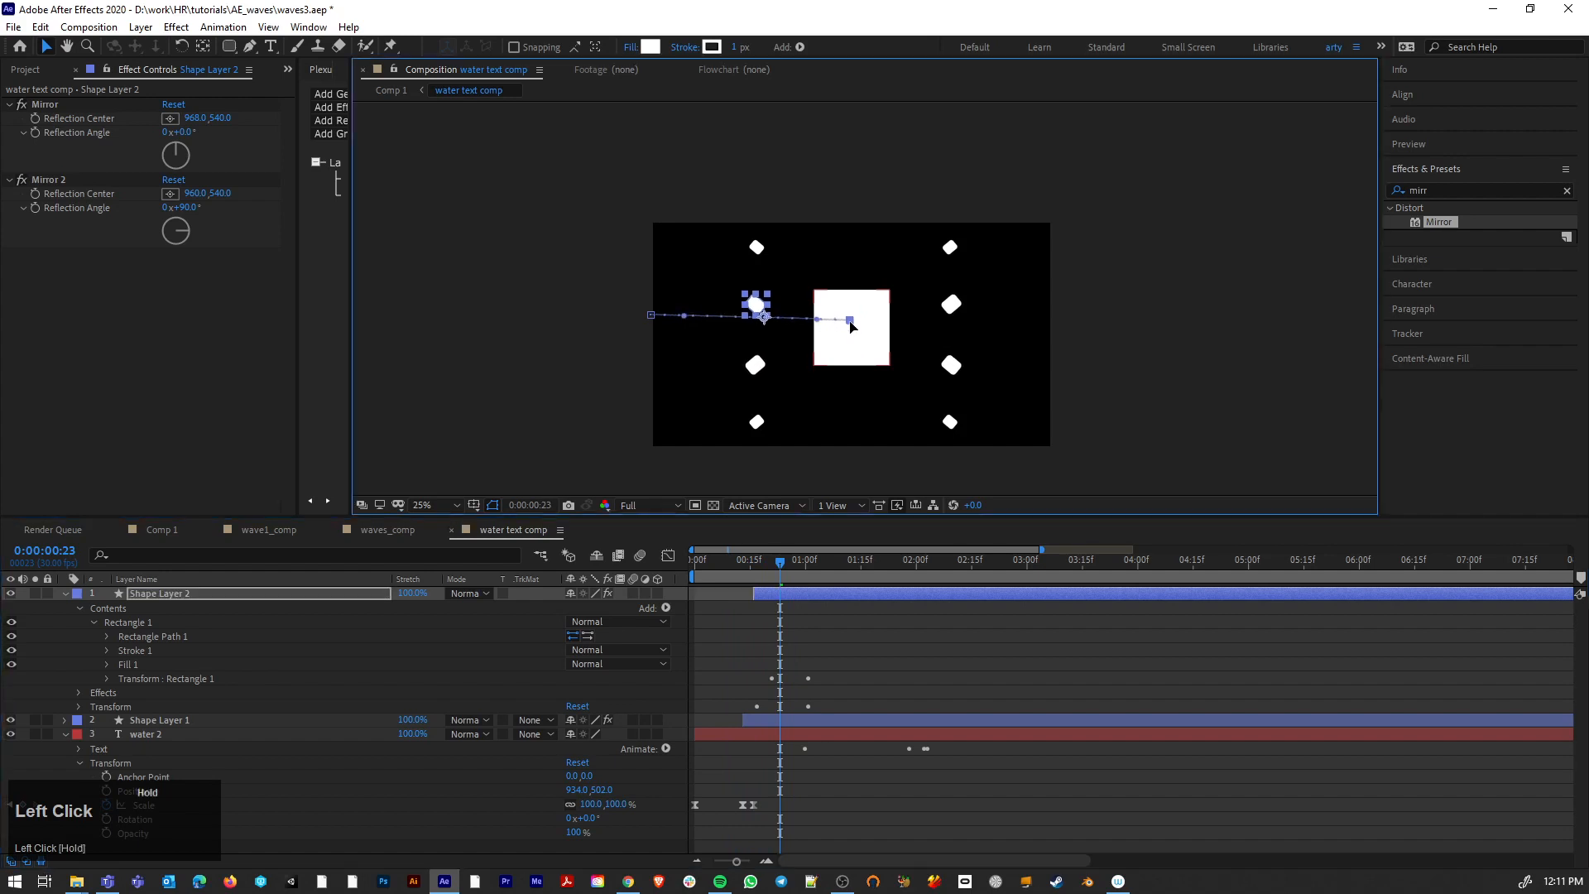
{"action": "mouse_move", "coordinate": [651, 319]}
{"action": "left_mouse_down"}
{"action": "mouse_move", "coordinate": [642, 337]}
{"action": "mouse_move", "coordinate": [647, 289]}
{"action": "left_mouse_up"}
Step: Angle Shape Layer 2's motion path from the square's center toward the frame's upper left, and start the layer about three frames earlier
{"action": "mouse_move", "coordinate": [783, 568]}
{"action": "left_mouse_down"}
{"action": "mouse_move", "coordinate": [703, 570]}
{"action": "mouse_move", "coordinate": [829, 593]}
{"action": "mouse_move", "coordinate": [713, 564]}
{"action": "mouse_move", "coordinate": [816, 579]}
{"action": "mouse_move", "coordinate": [776, 585]}
{"action": "left_mouse_up"}
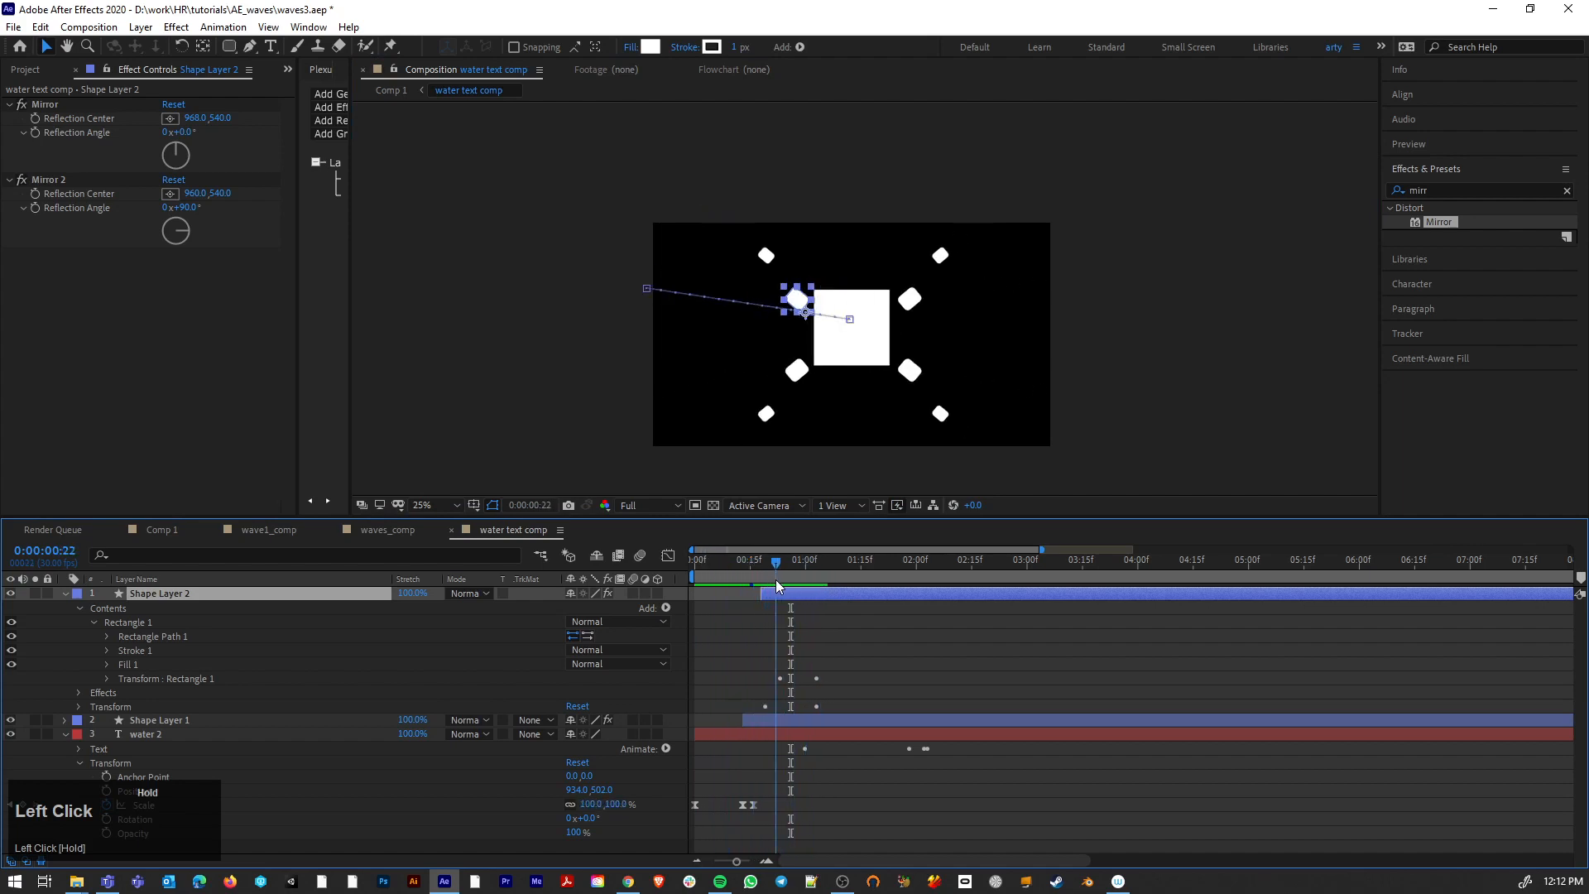
{"action": "left_click_drag", "start_coordinate": [850, 325], "coordinate": [852, 343]}
{"action": "left_click_drag", "start_coordinate": [650, 293], "coordinate": [648, 254]}
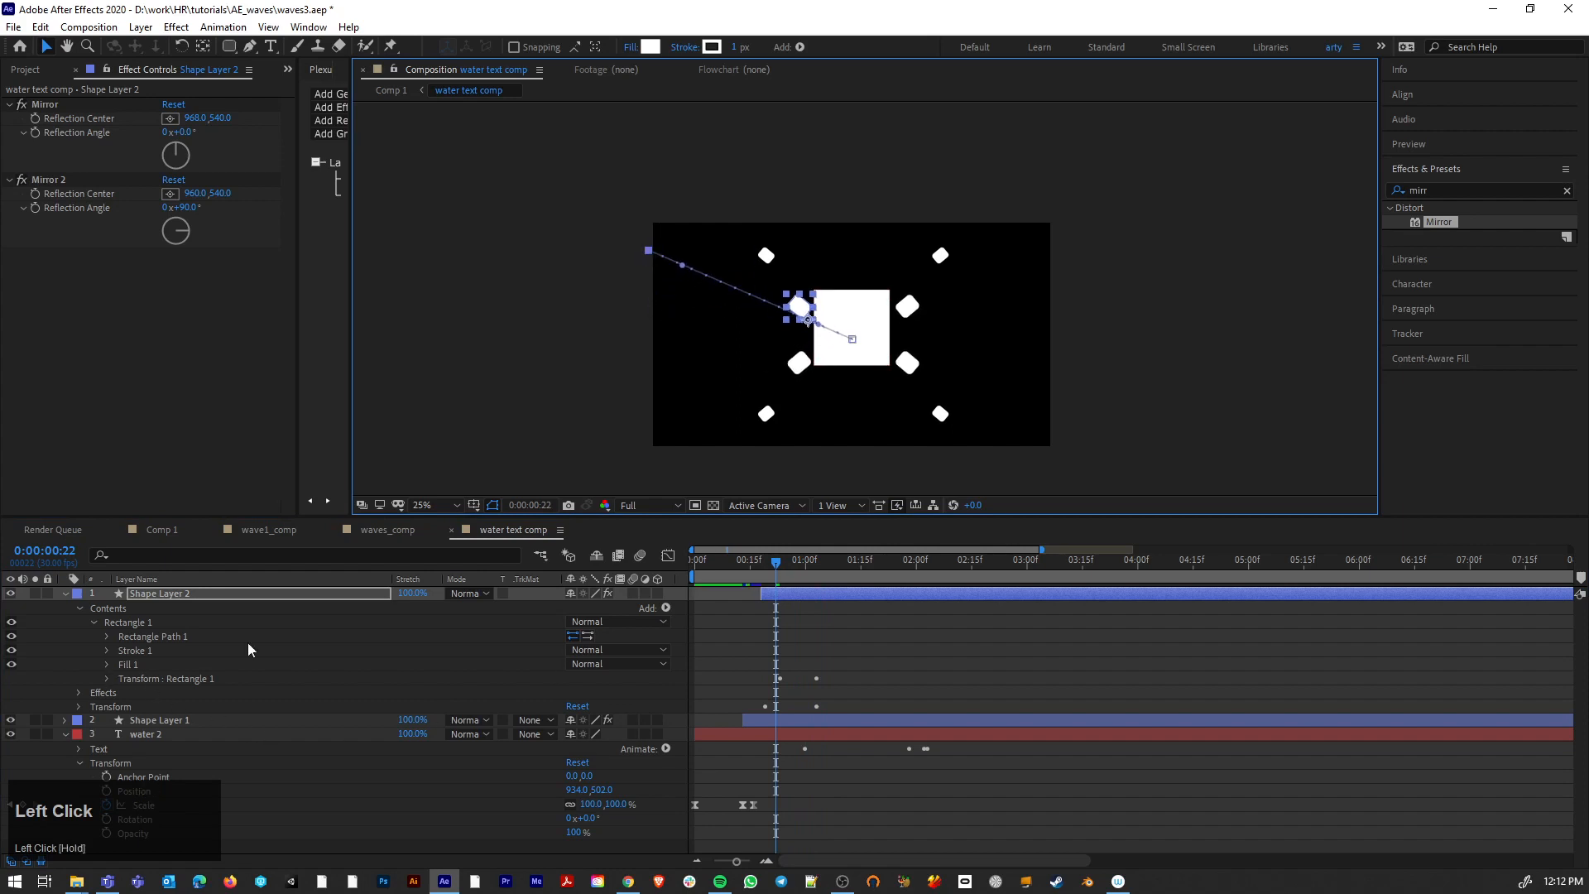
{"action": "left_click_drag", "start_coordinate": [852, 339], "coordinate": [849, 333]}
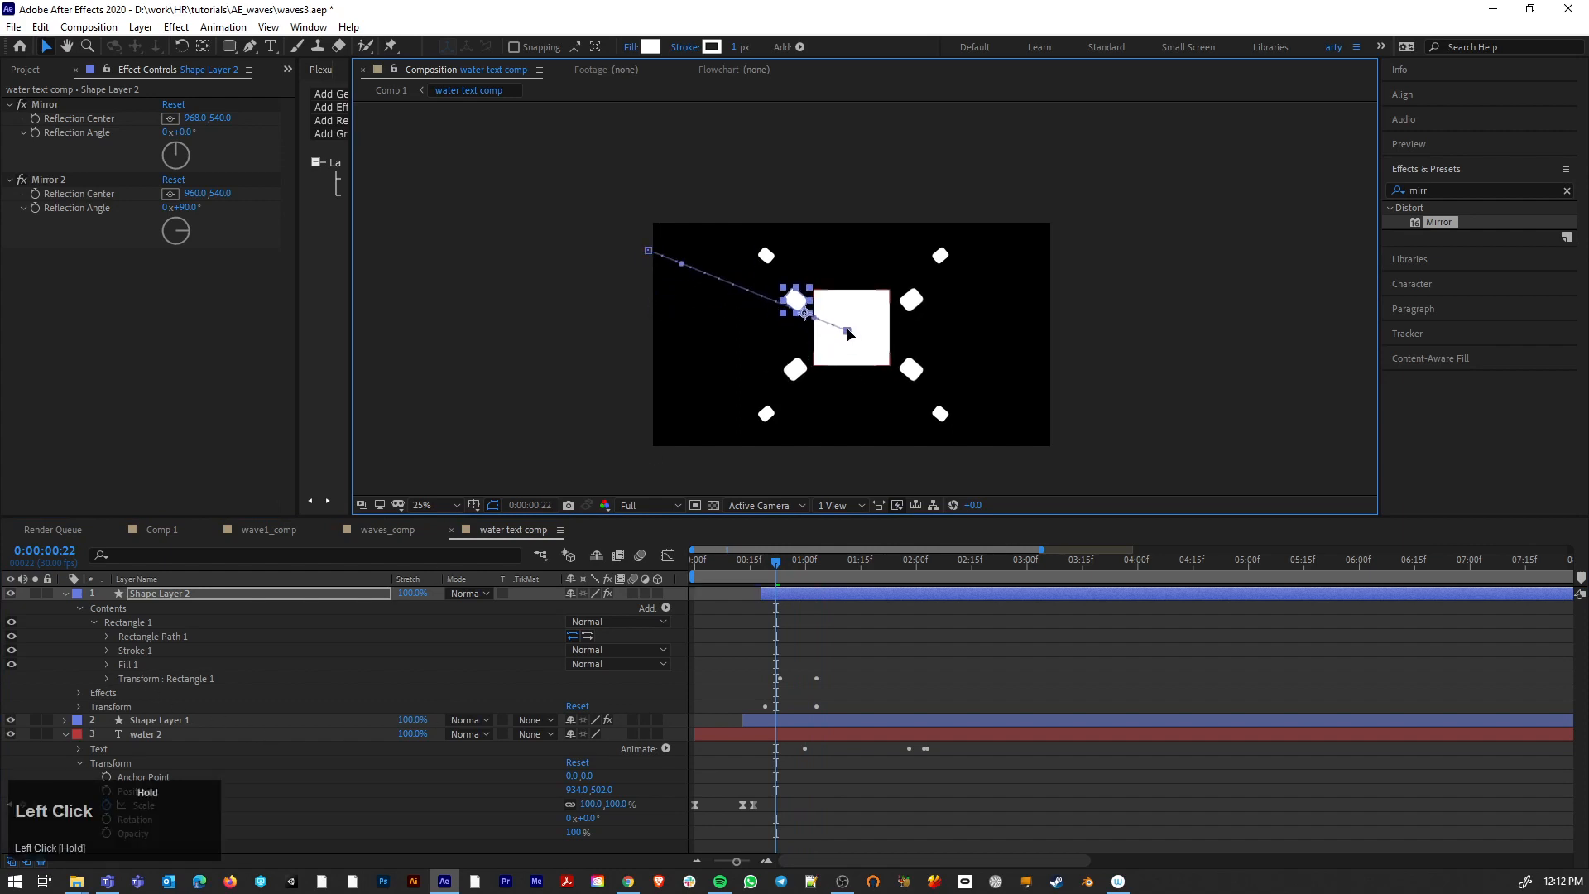
{"action": "mouse_move", "coordinate": [781, 569]}
{"action": "left_mouse_down"}
{"action": "mouse_move", "coordinate": [727, 585]}
{"action": "mouse_move", "coordinate": [857, 592]}
{"action": "mouse_move", "coordinate": [743, 612]}
{"action": "mouse_move", "coordinate": [782, 619]}
{"action": "mouse_move", "coordinate": [757, 619]}
{"action": "mouse_move", "coordinate": [776, 596]}
{"action": "left_mouse_up"}
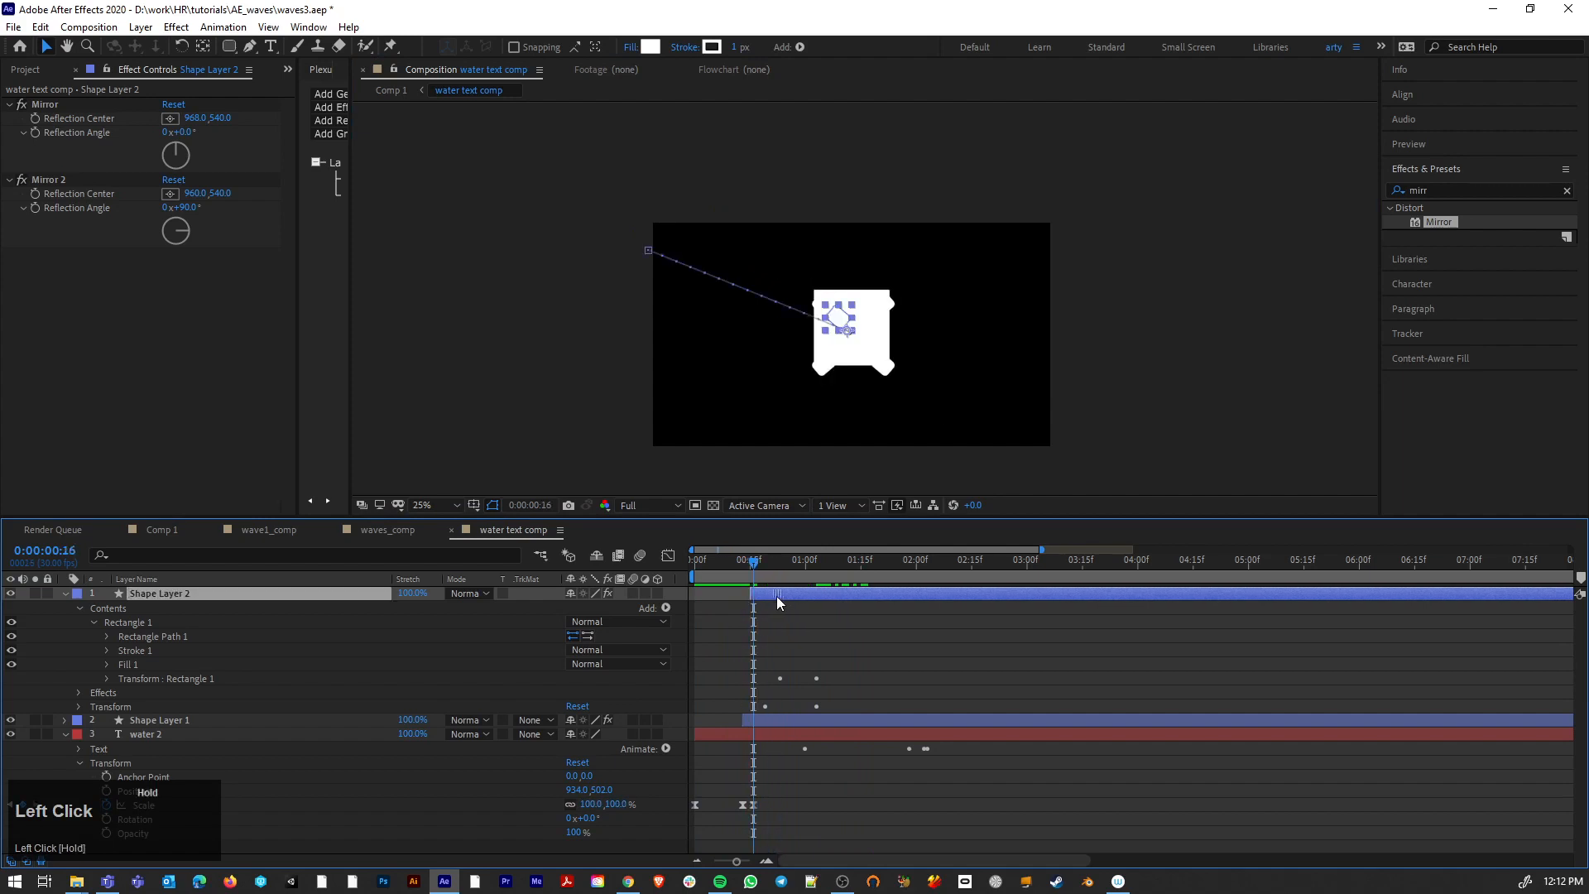
Step: Start Shape Layer 1 about four frames earlier and raise the inner end of its motion path to the square's center
{"action": "left_click_drag", "start_coordinate": [781, 718], "coordinate": [770, 723]}
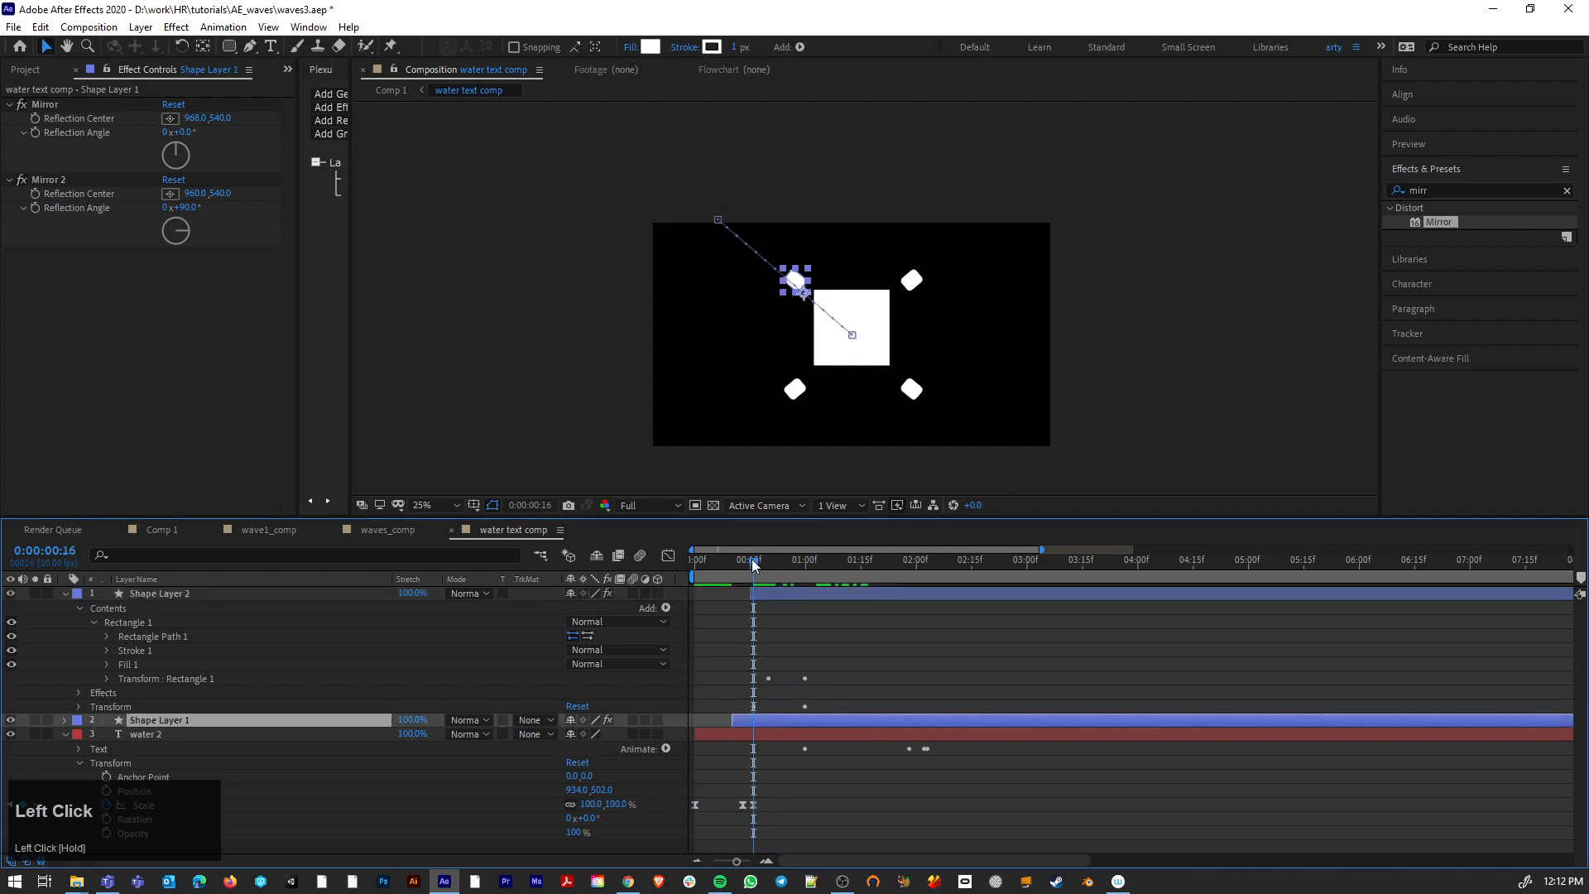
{"action": "mouse_move", "coordinate": [754, 563]}
{"action": "left_mouse_down"}
{"action": "mouse_move", "coordinate": [673, 573]}
{"action": "mouse_move", "coordinate": [748, 586]}
{"action": "left_mouse_up"}
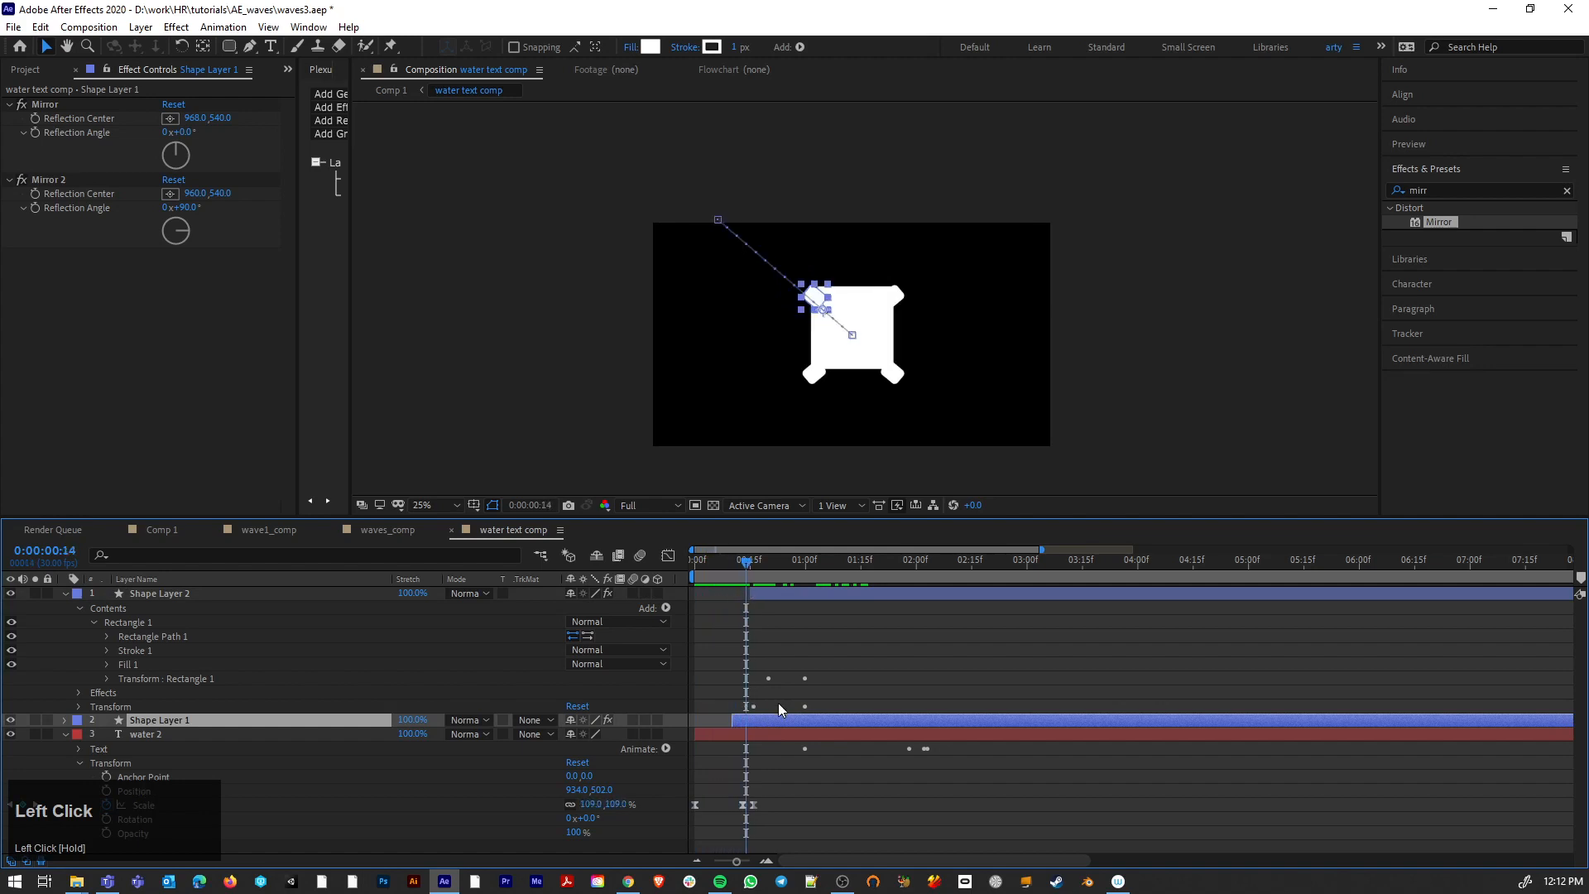
{"action": "left_click_drag", "start_coordinate": [776, 723], "coordinate": [772, 723]}
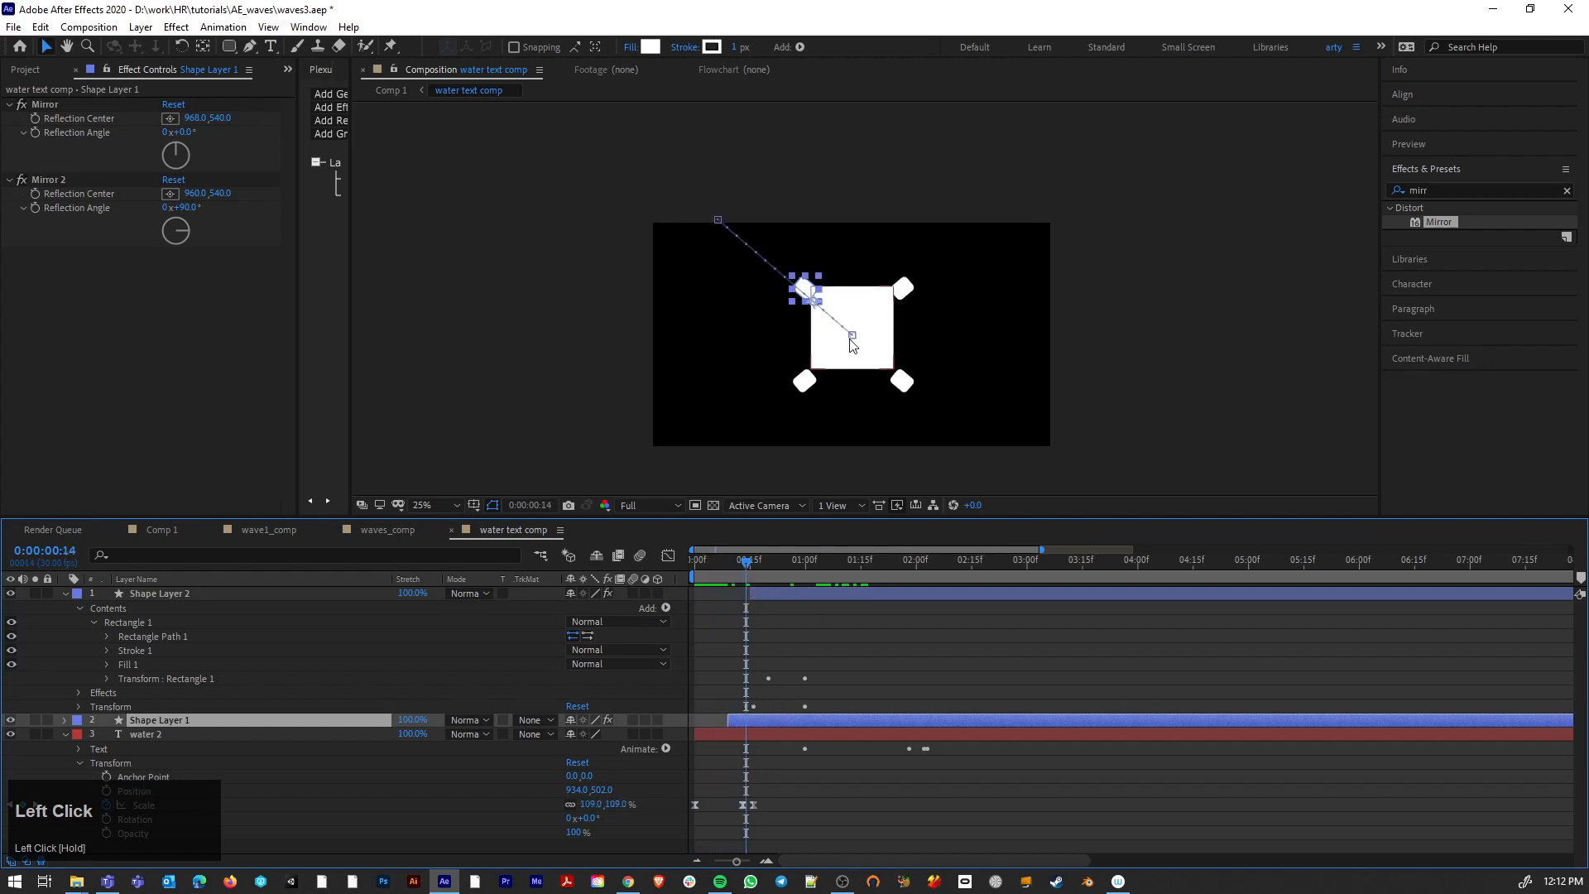
{"action": "left_click_drag", "start_coordinate": [850, 337], "coordinate": [852, 324]}
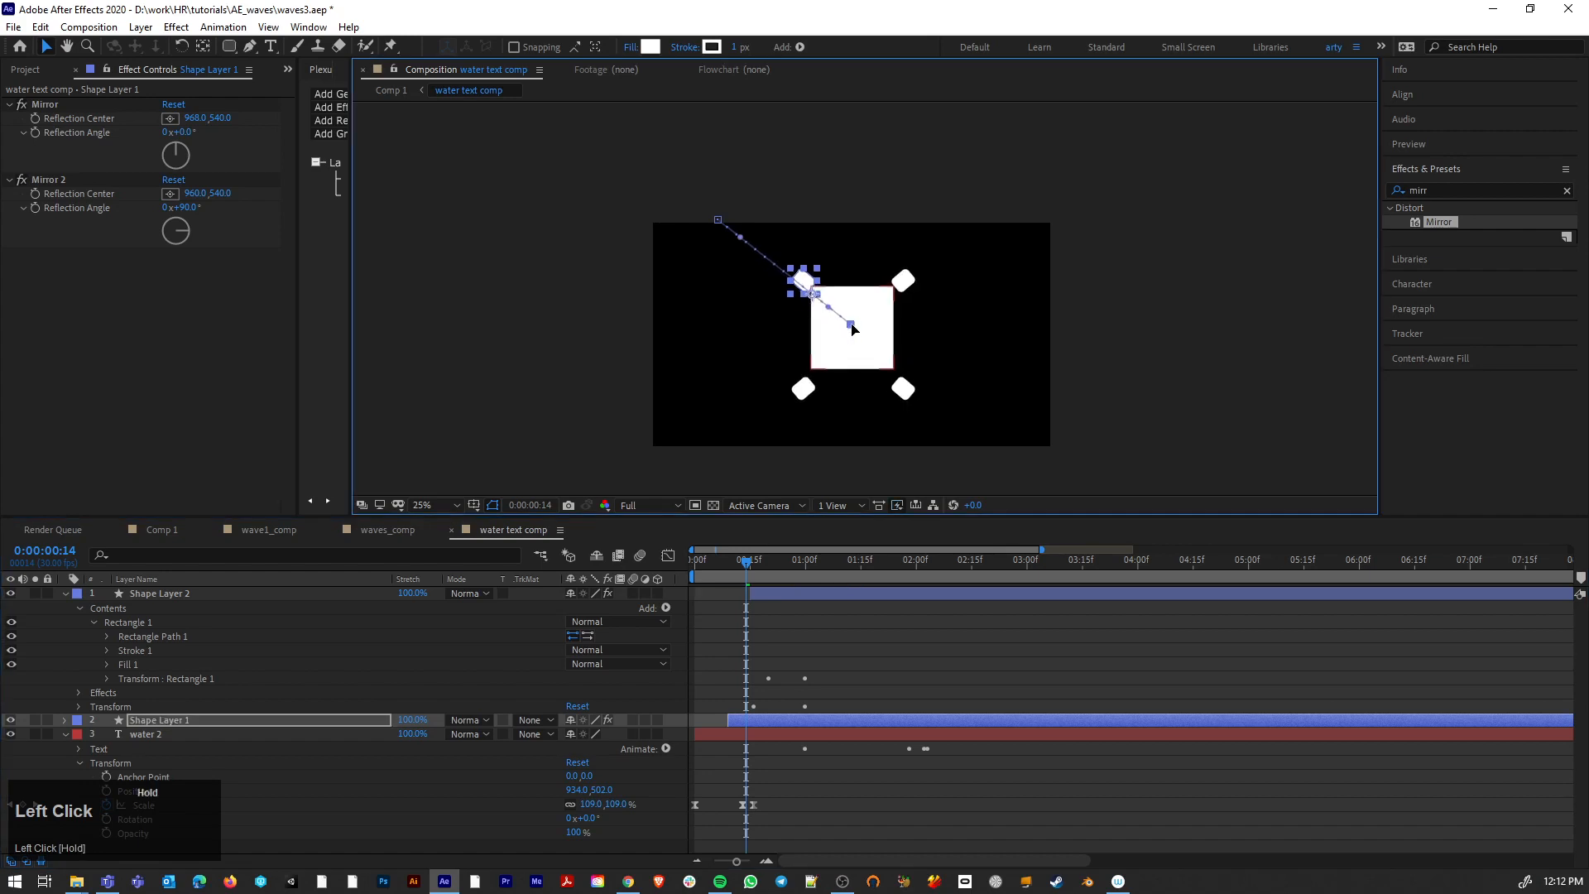
Step: Move Shape Layer 1's reflection centers up to the square's middle, with Mirror at 960, 492 and Mirror 2 at 960, 496
{"action": "left_click", "coordinate": [63, 720]}
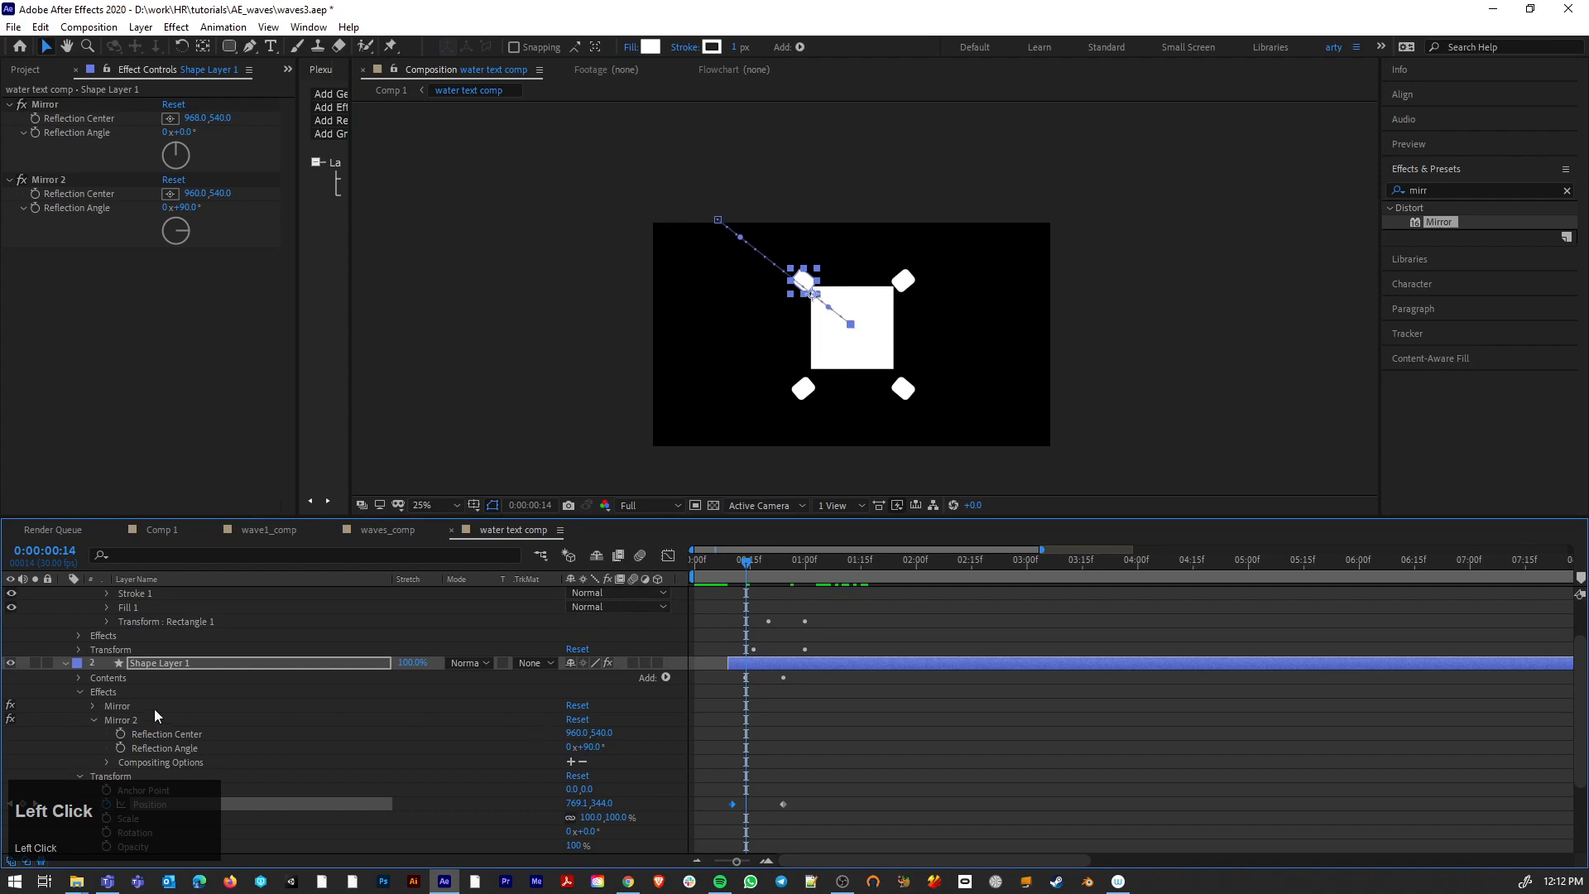
{"action": "left_click", "coordinate": [93, 706]}
{"action": "left_click", "coordinate": [161, 720]}
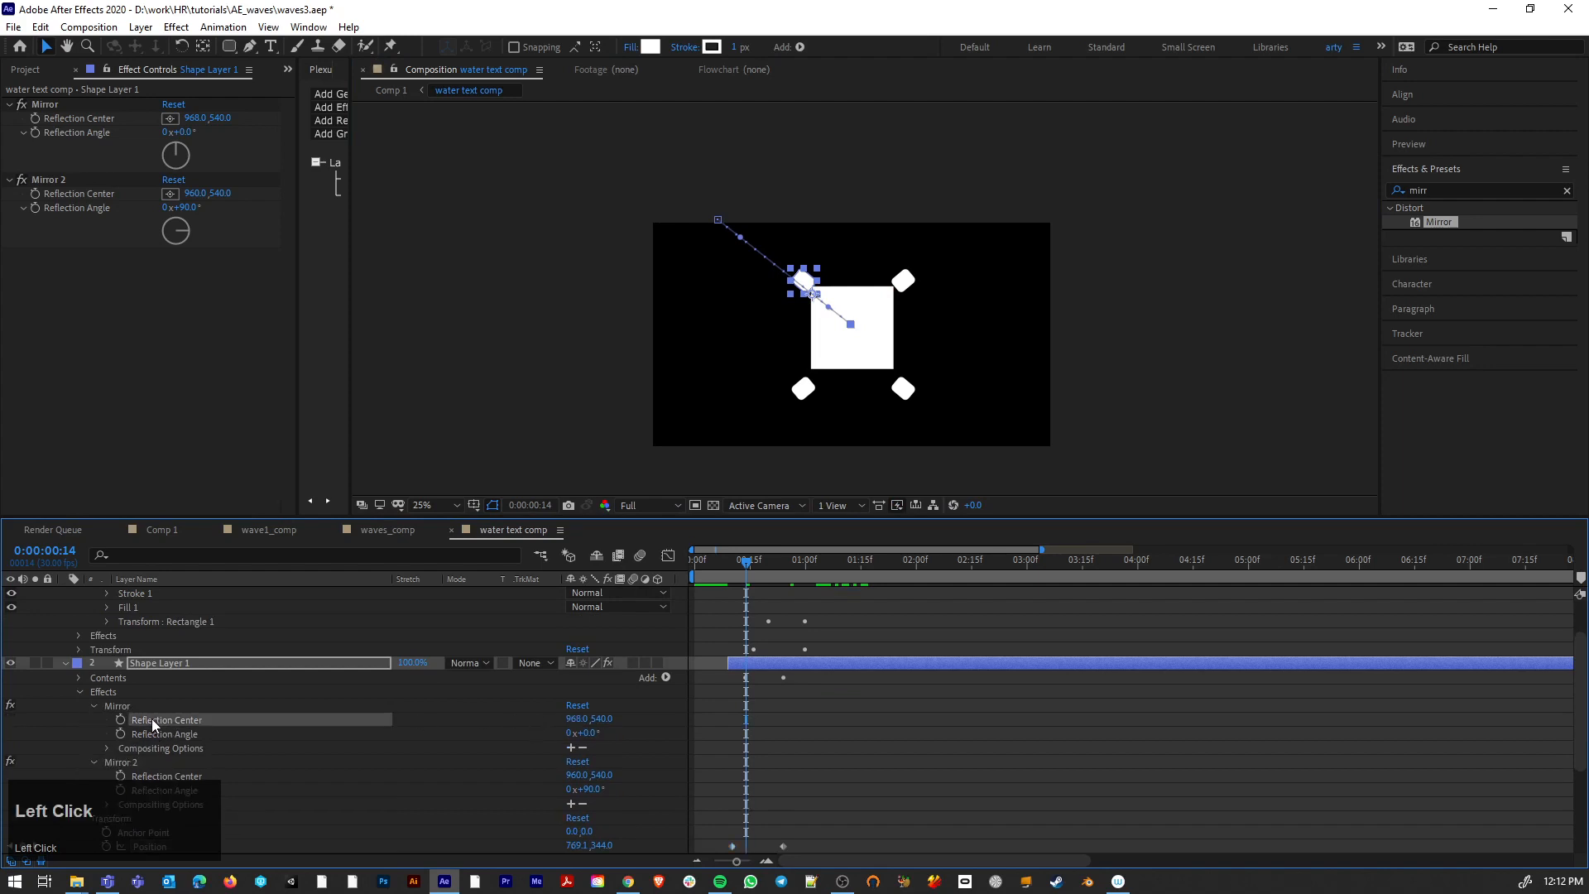
{"action": "left_click_drag", "start_coordinate": [853, 336], "coordinate": [853, 327]}
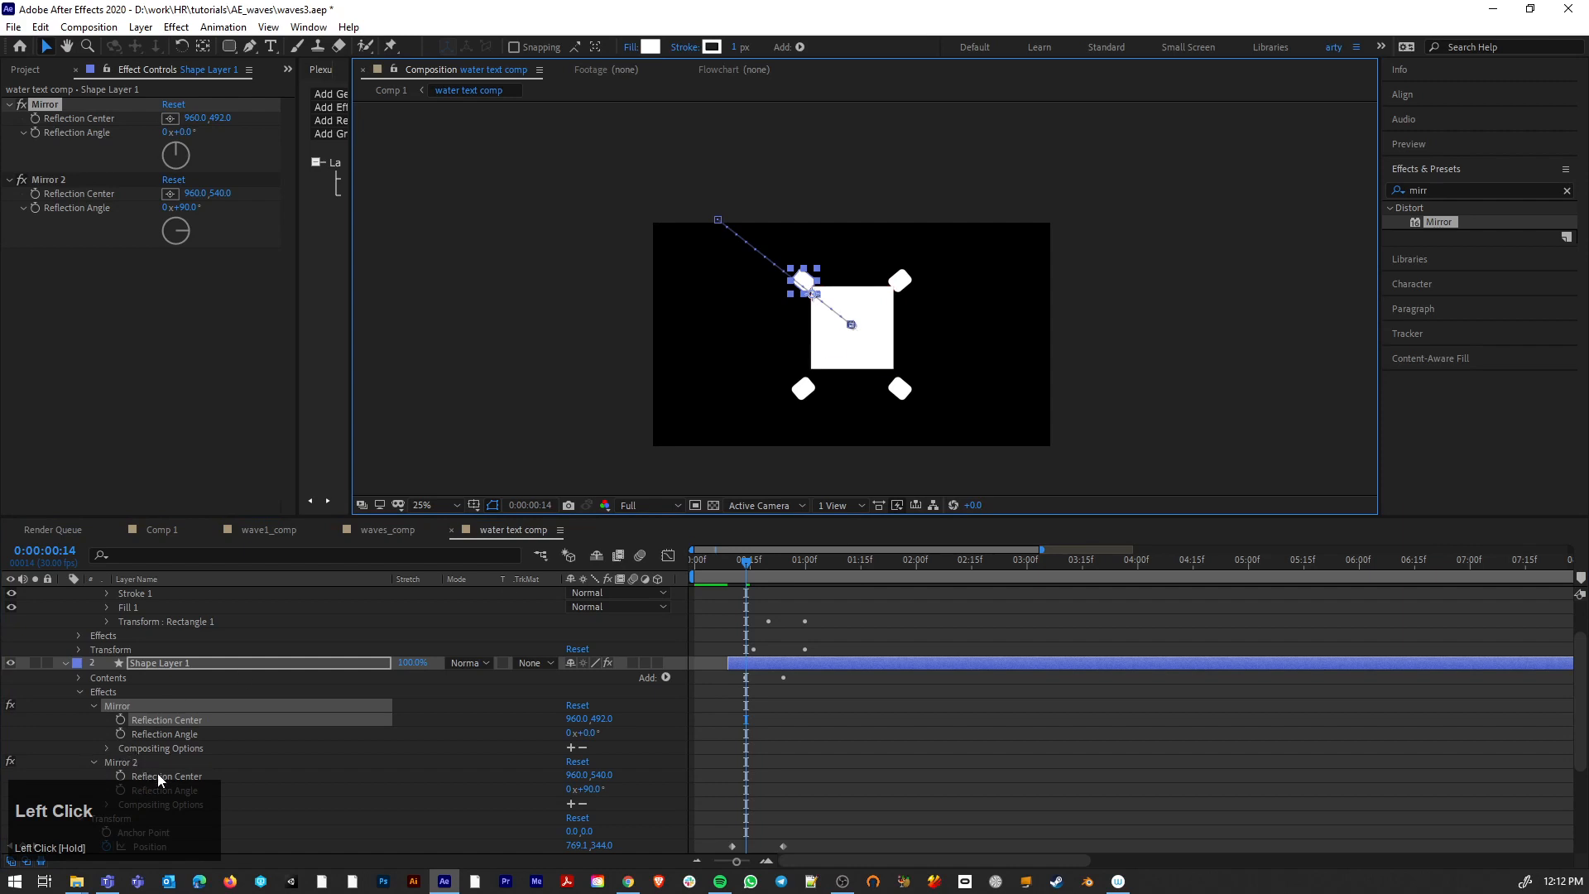
{"action": "left_click", "coordinate": [125, 761]}
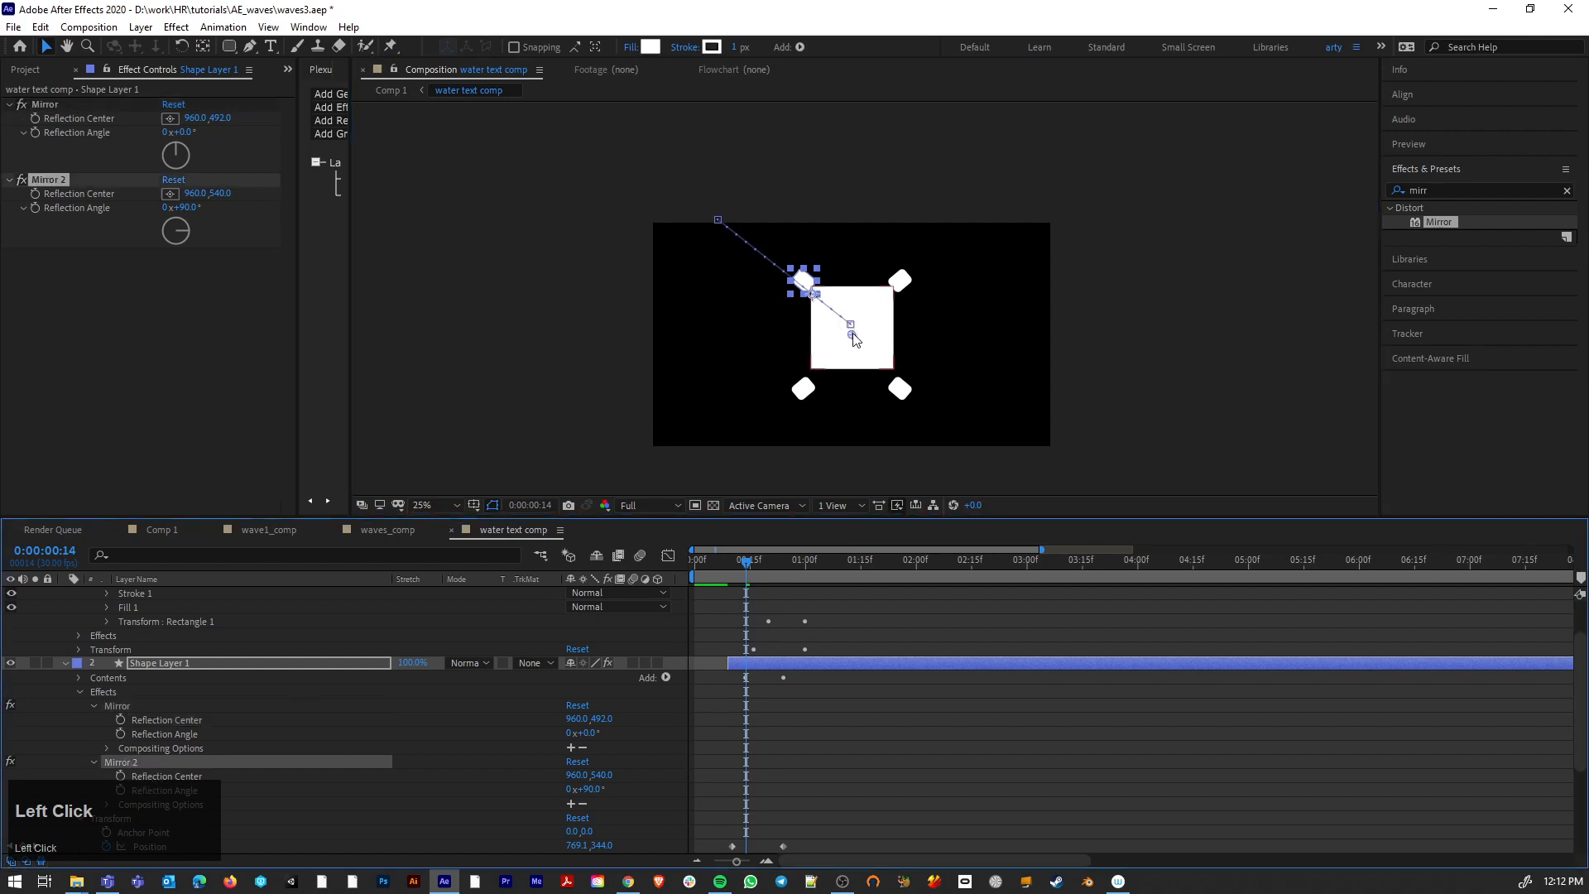
{"action": "left_click_drag", "start_coordinate": [853, 334], "coordinate": [850, 324]}
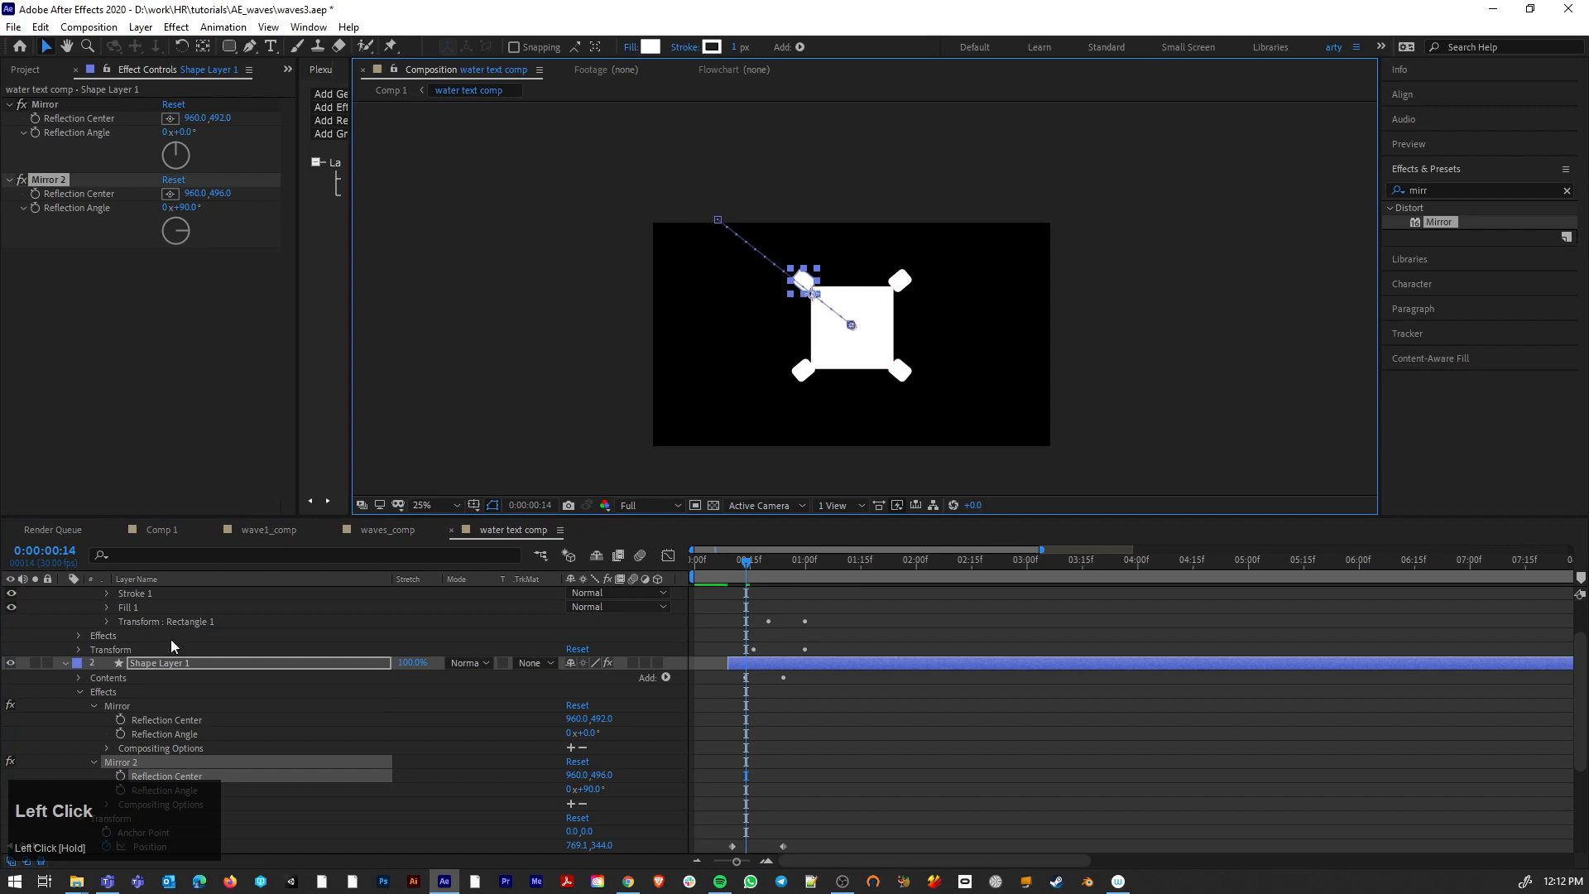
Step: Move Shape Layer 2's reflection centers up to the square's middle, with Mirror at 968, 504 and Mirror 2 at 956, 504
{"action": "scroll", "coordinate": [173, 647], "scroll_direction": "up", "scroll_amount": 2}
{"action": "left_click", "coordinate": [78, 692]}
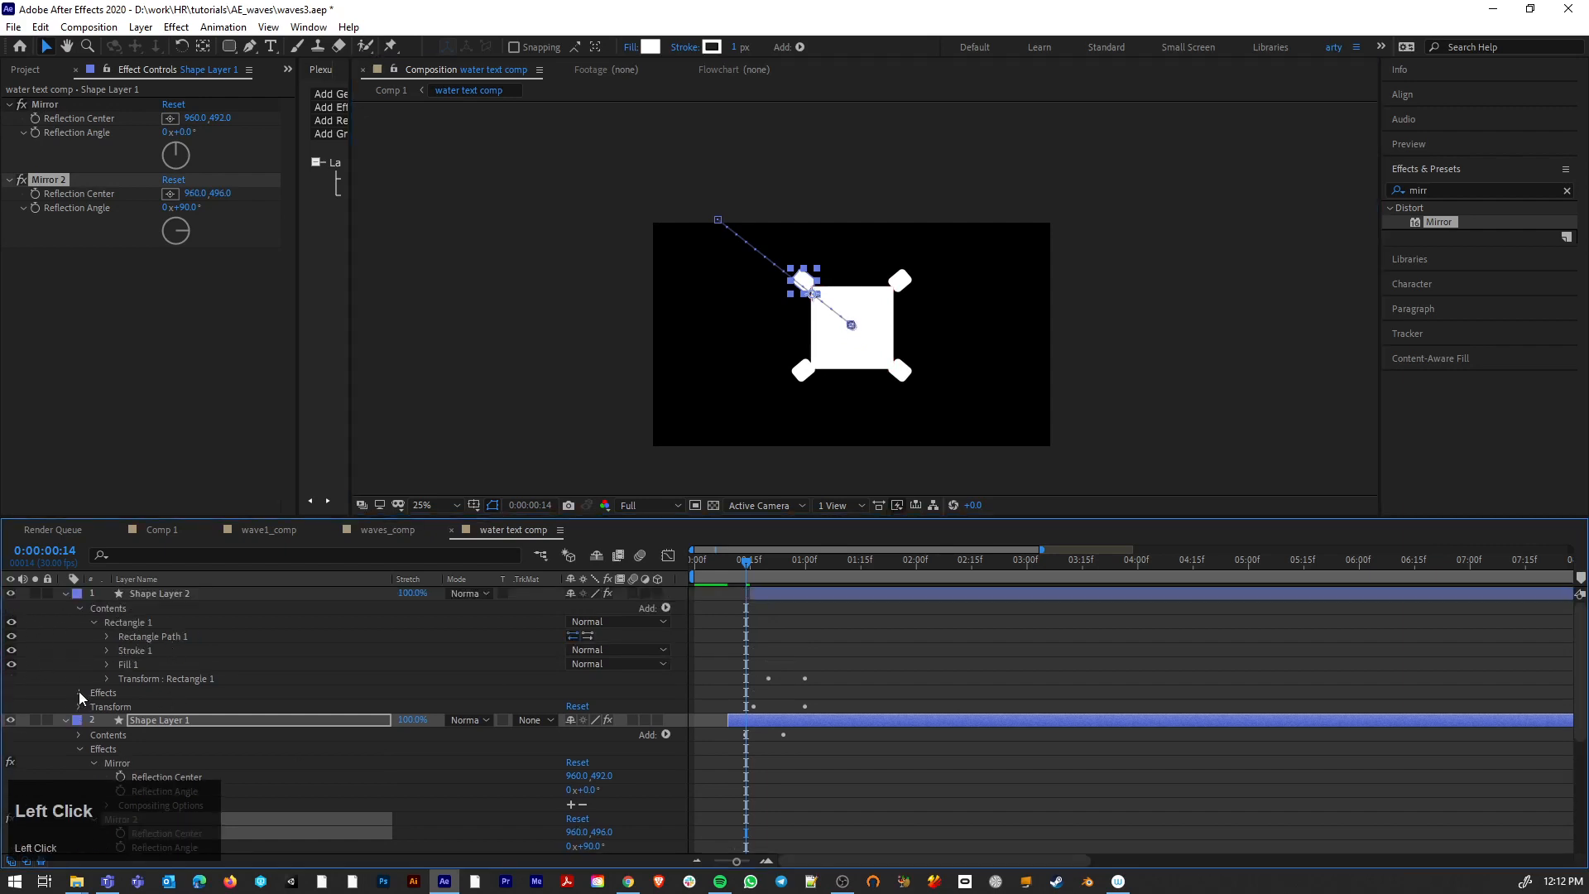
{"action": "left_click", "coordinate": [125, 705]}
{"action": "left_click", "coordinate": [93, 707]}
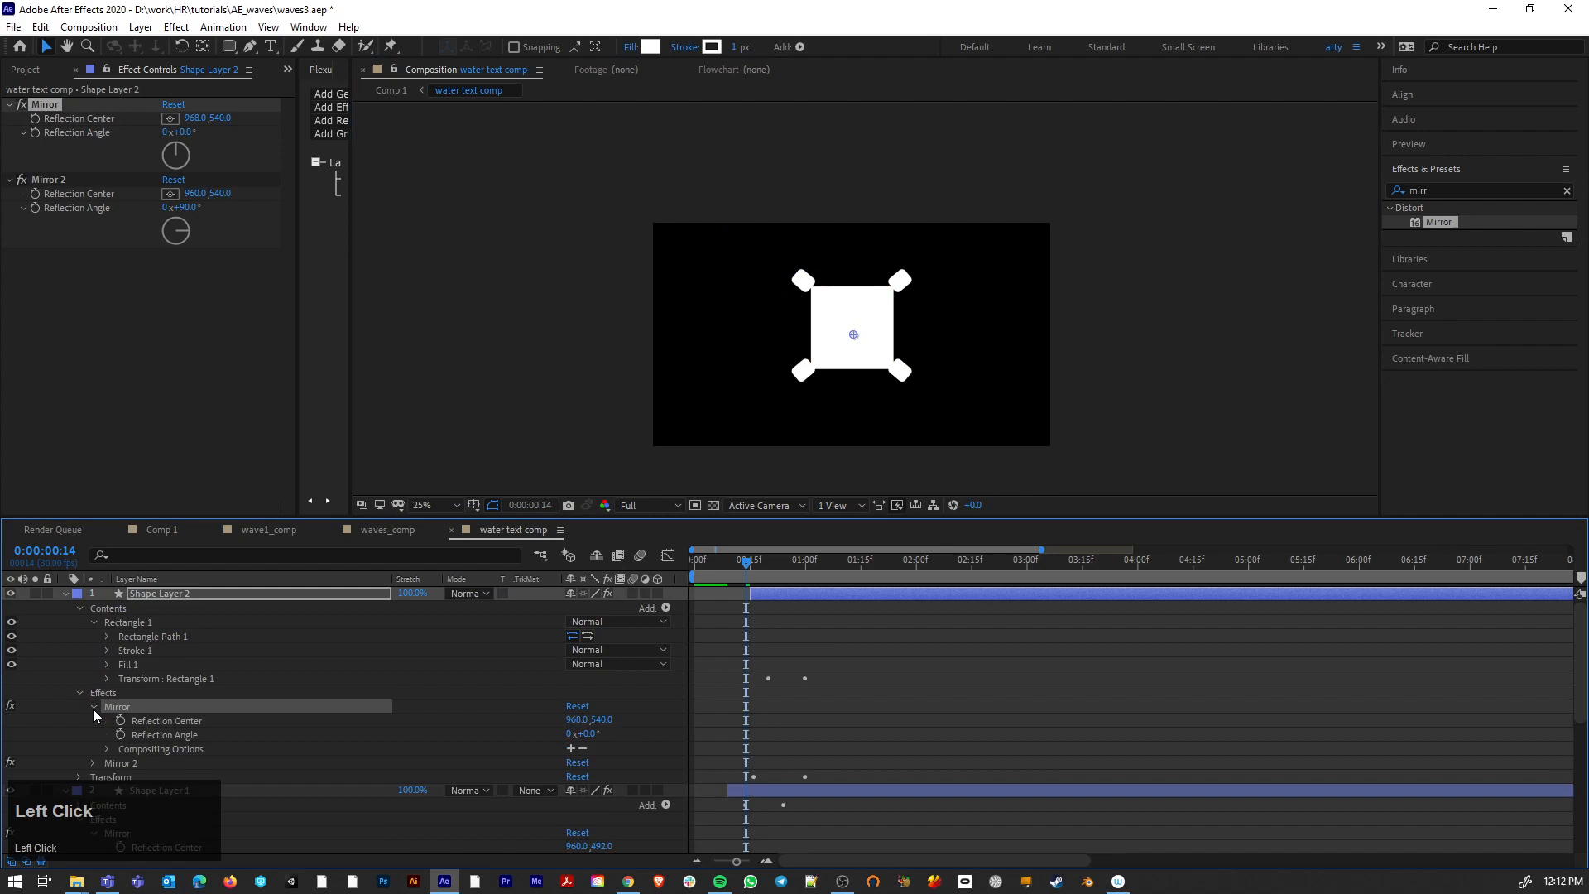
{"action": "left_click", "coordinate": [151, 719]}
{"action": "left_click_drag", "start_coordinate": [855, 335], "coordinate": [855, 328]}
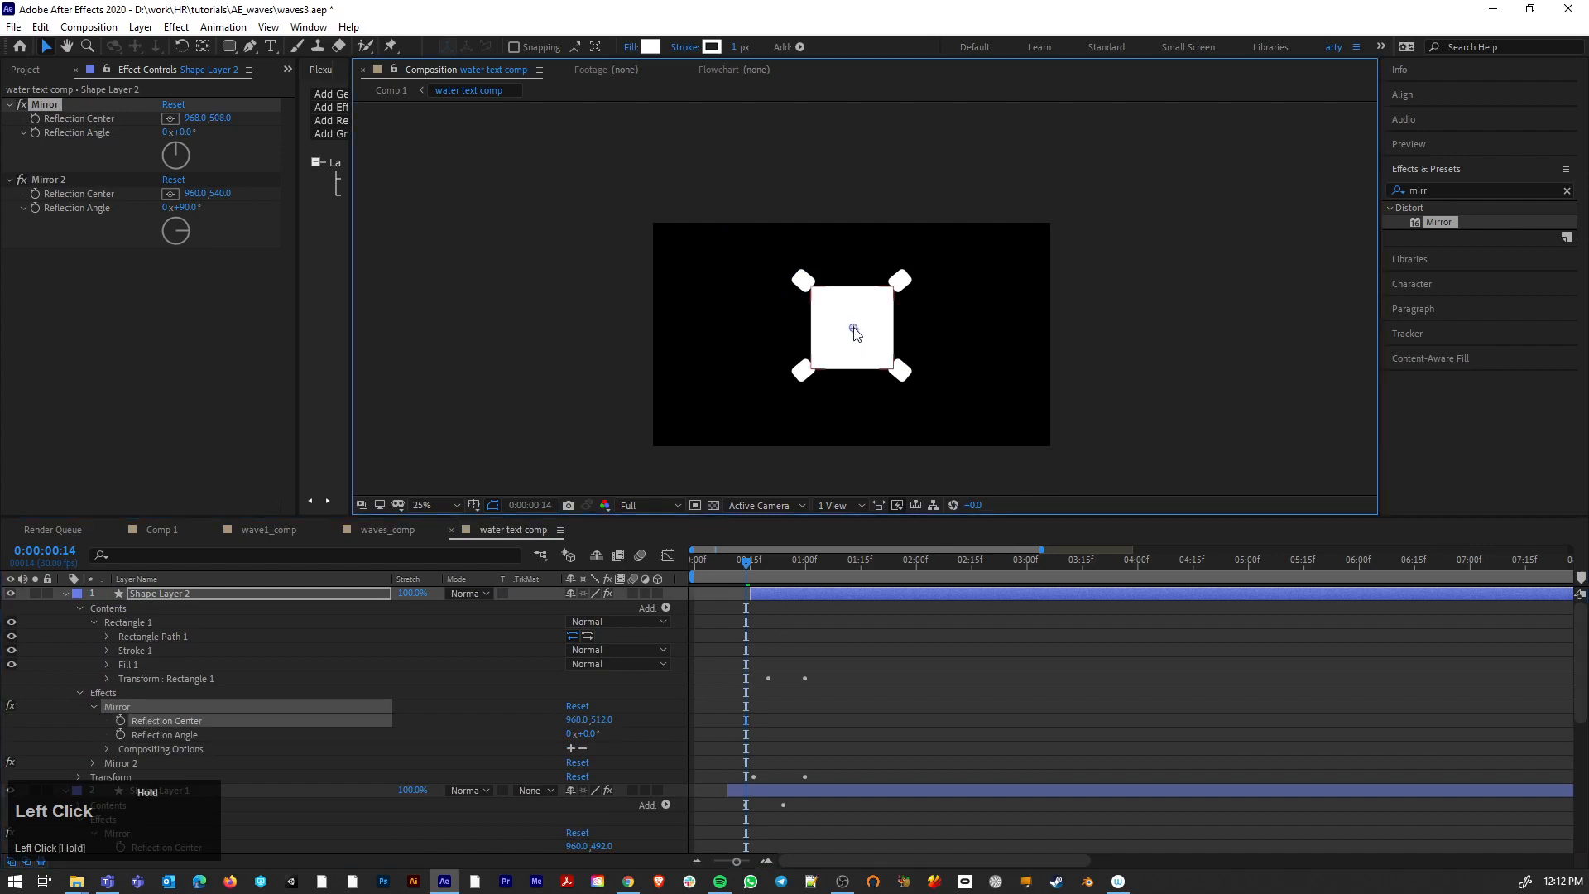
{"action": "left_click", "coordinate": [92, 762]}
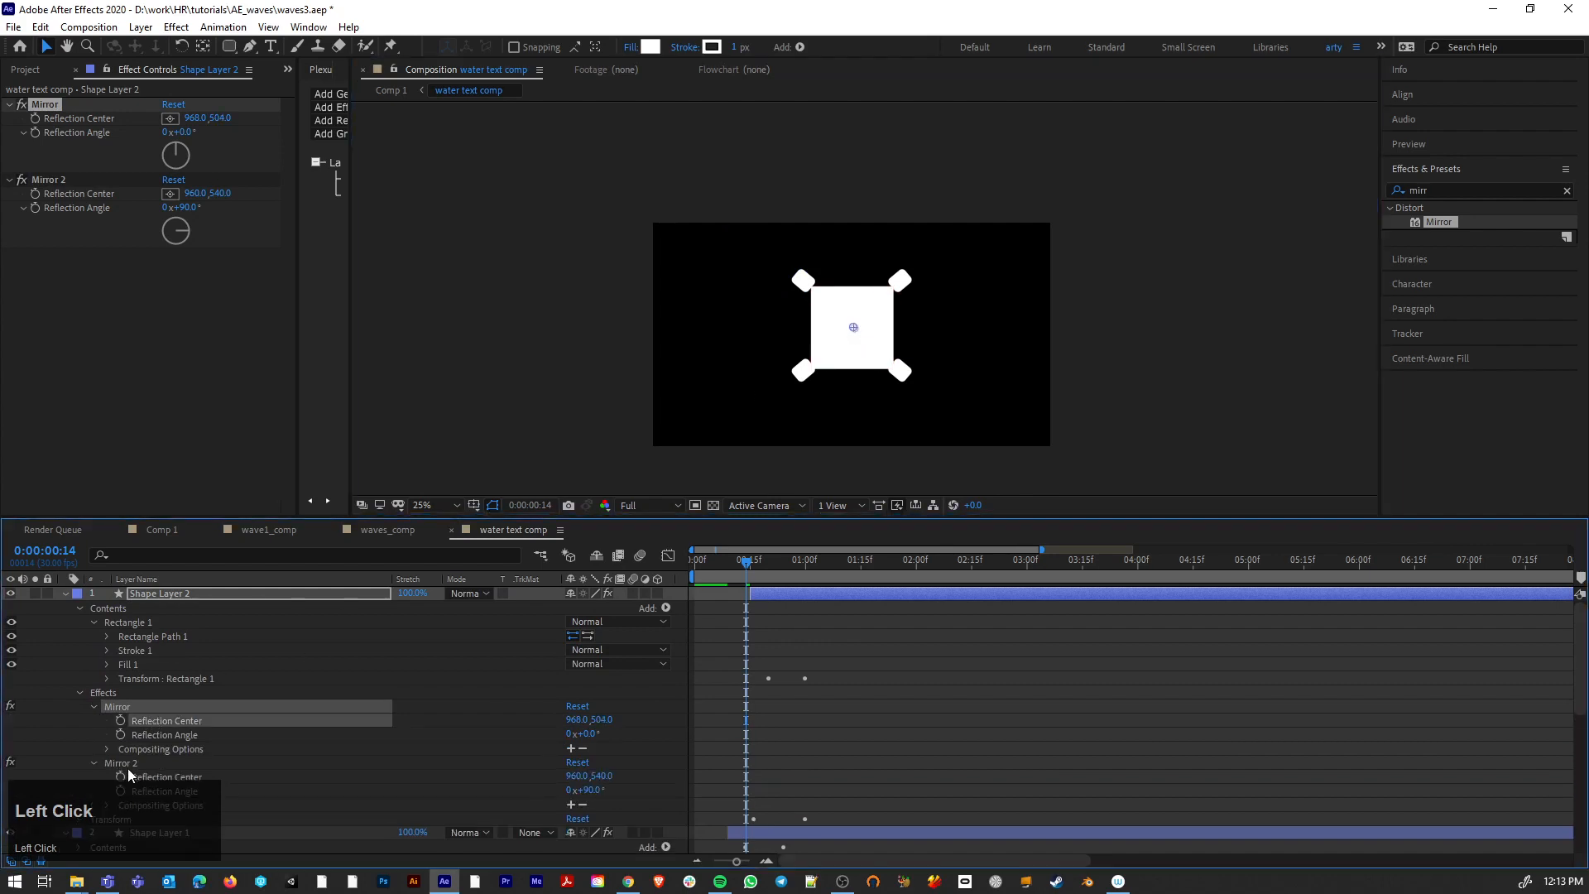
{"action": "left_click", "coordinate": [136, 775]}
{"action": "left_click_drag", "start_coordinate": [857, 336], "coordinate": [856, 326]}
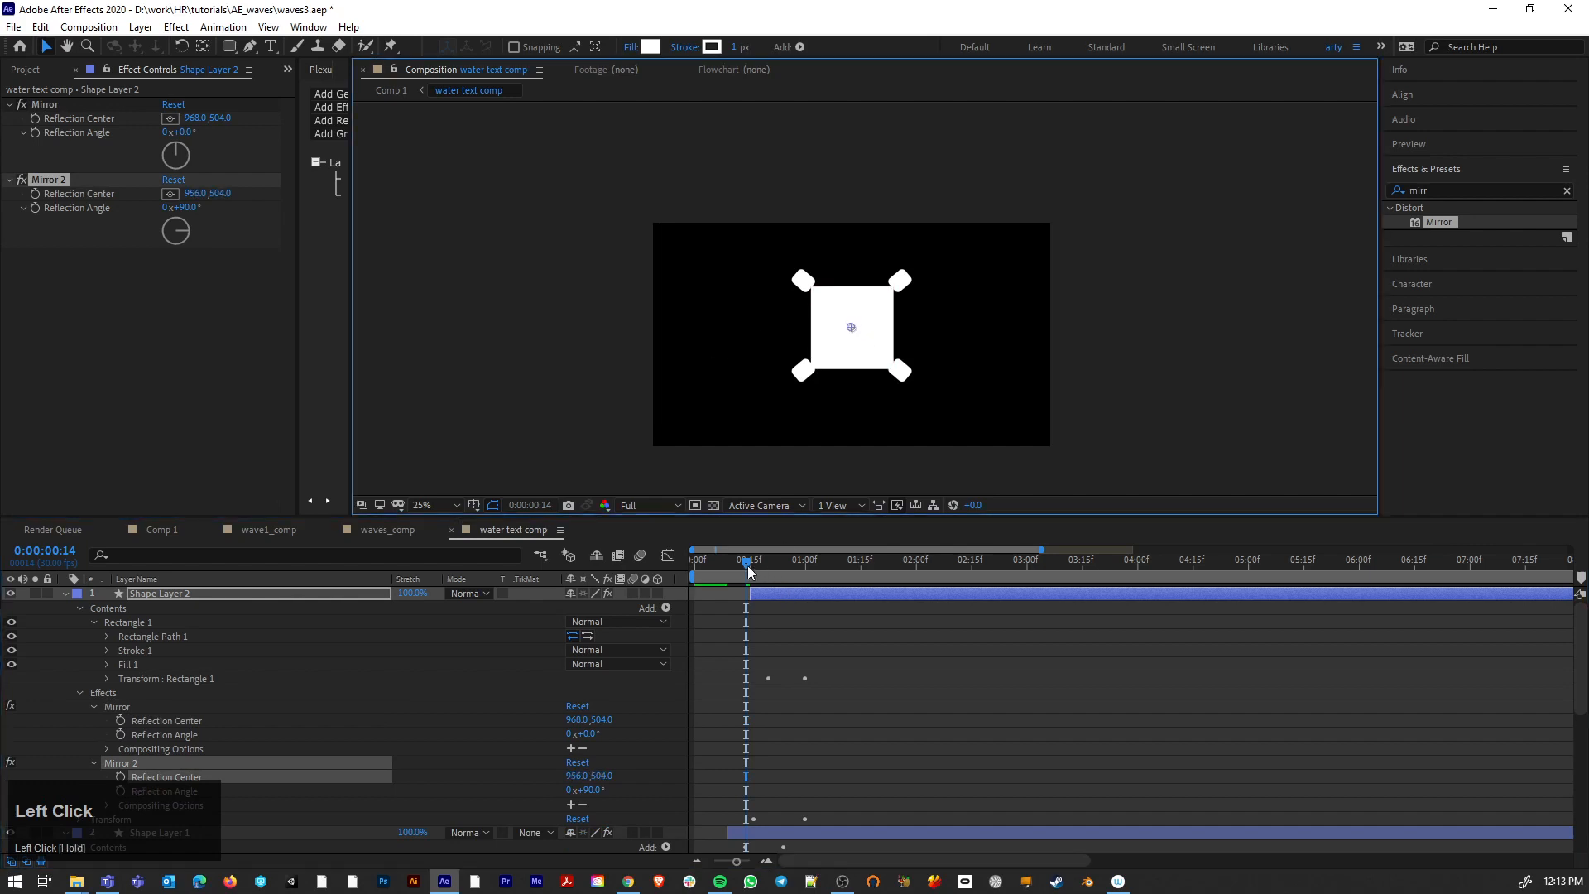
Step: Scrub through the small shapes' burst in water text comp and in Comp 1 to check its timing
{"action": "left_click_drag", "start_coordinate": [750, 571], "coordinate": [805, 578]}
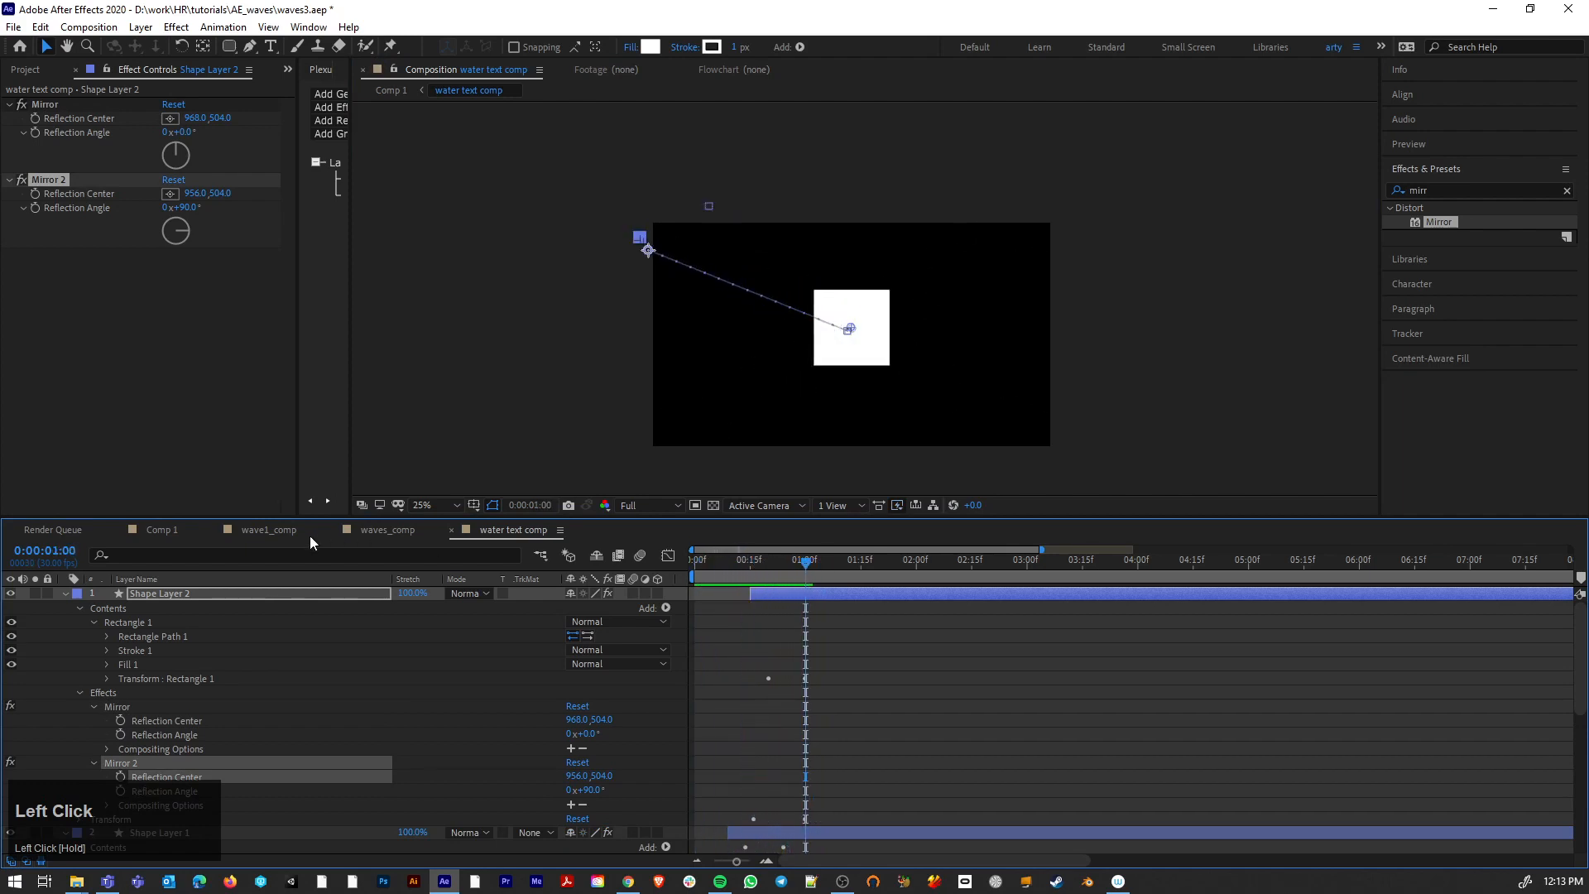
{"action": "left_click", "coordinate": [161, 529]}
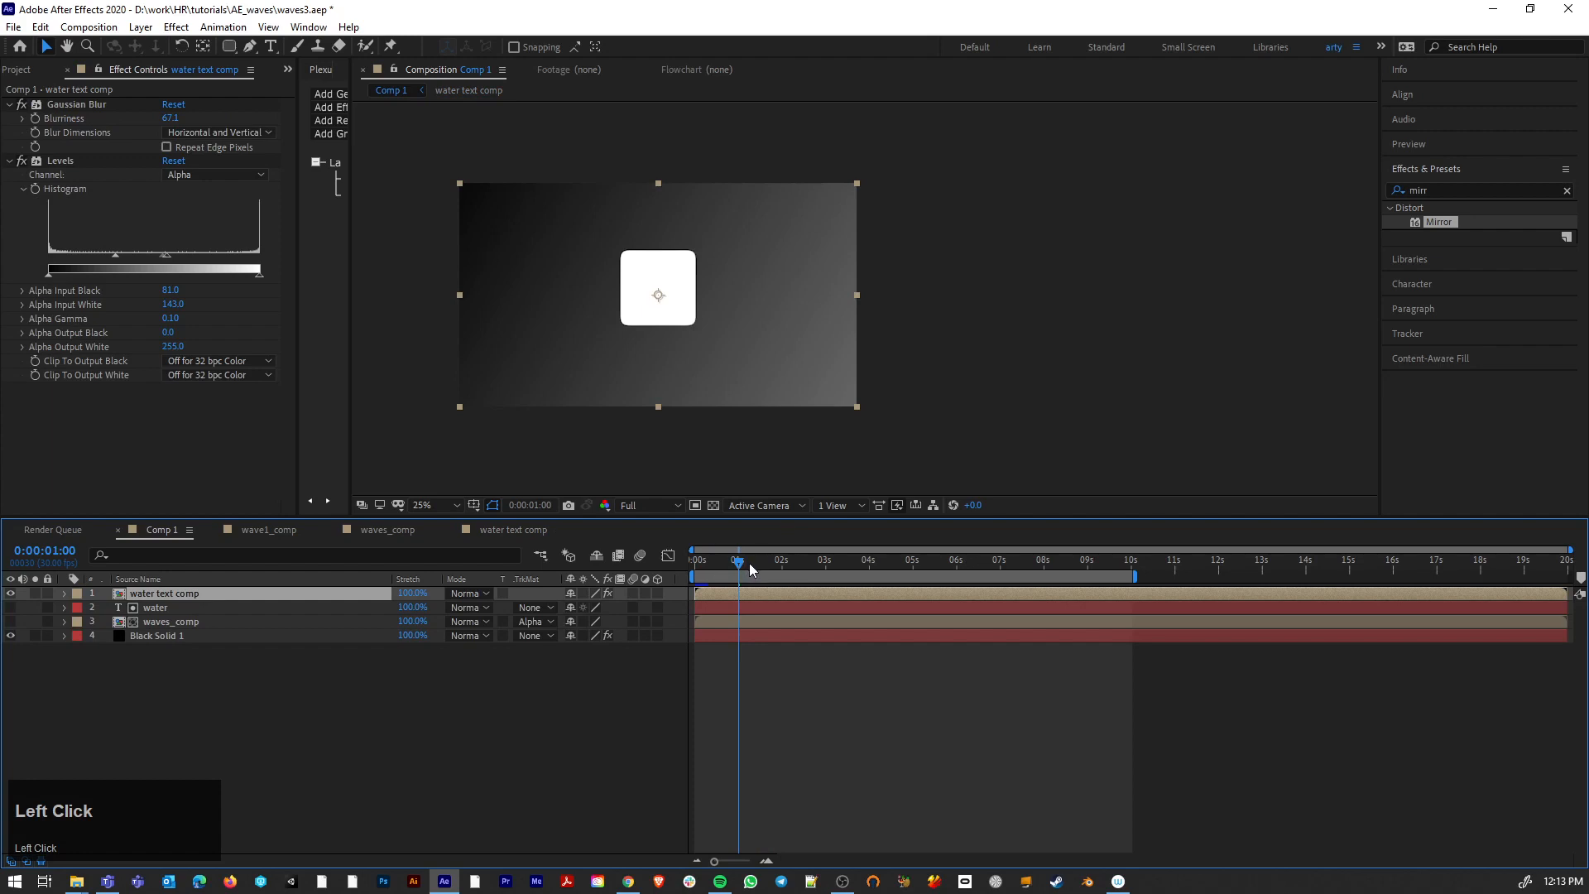
{"action": "mouse_move", "coordinate": [748, 564]}
{"action": "left_mouse_down"}
{"action": "mouse_move", "coordinate": [700, 570]}
{"action": "mouse_move", "coordinate": [724, 579]}
{"action": "left_mouse_up"}
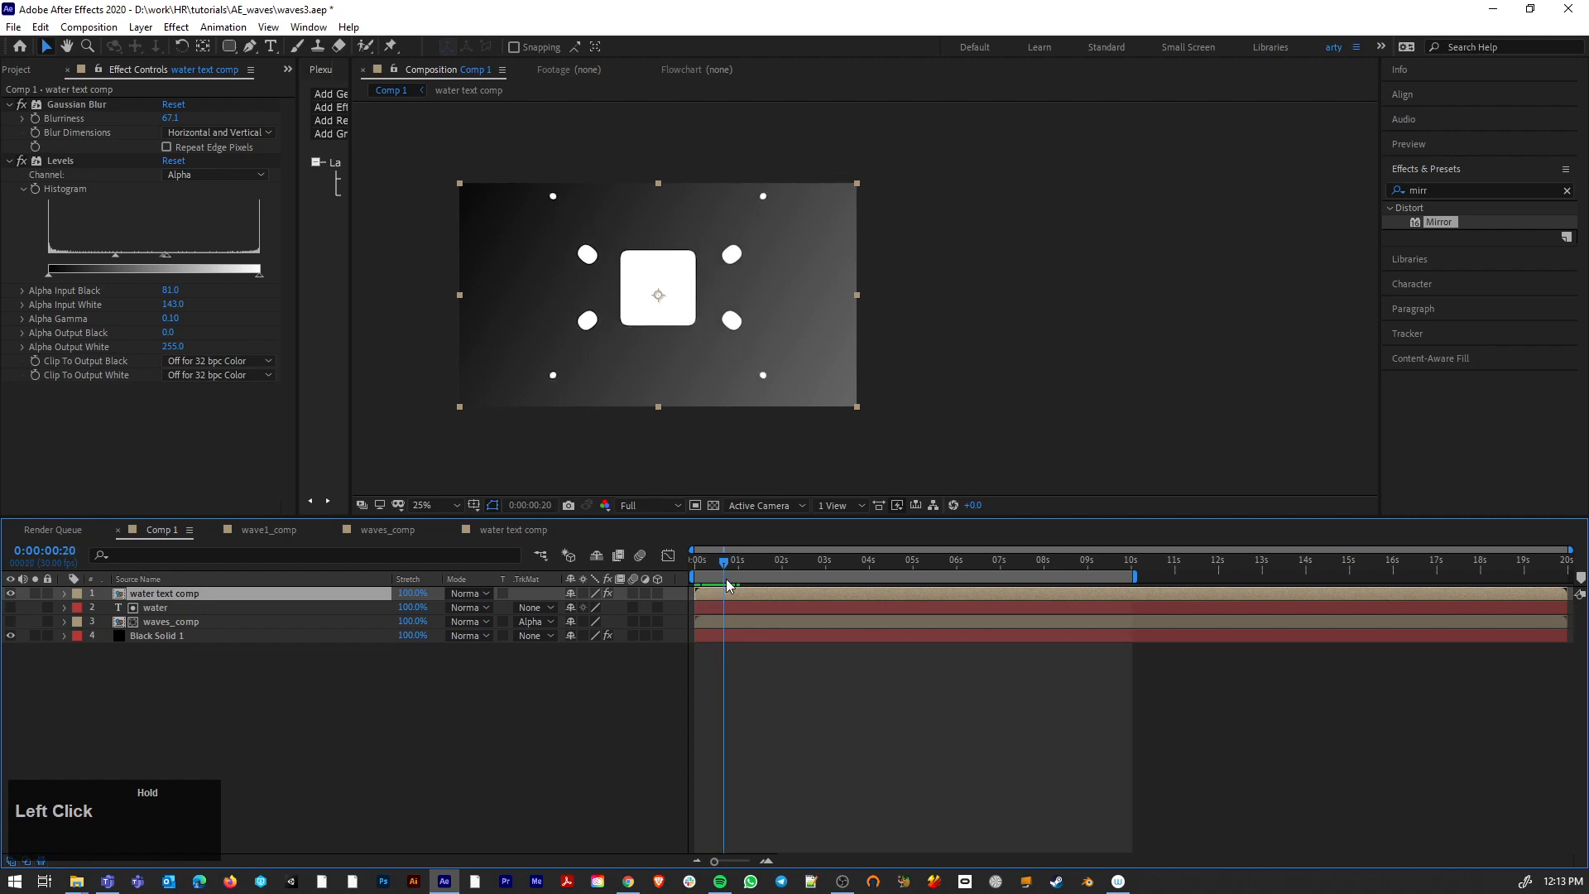
Step: Start Shape Layer 2 about three frames earlier in water text comp and check the burst in Comp 1
{"action": "left_click", "coordinate": [478, 532]}
{"action": "left_click_drag", "start_coordinate": [791, 592], "coordinate": [726, 568]}
{"action": "left_click", "coordinate": [153, 530]}
Step: Delete Shape Layer 2's Mirror 2 effect and set its remaining Mirror's Reflection Angle to 21°, checking the burst in Comp 1
{"action": "left_click", "coordinate": [538, 538]}
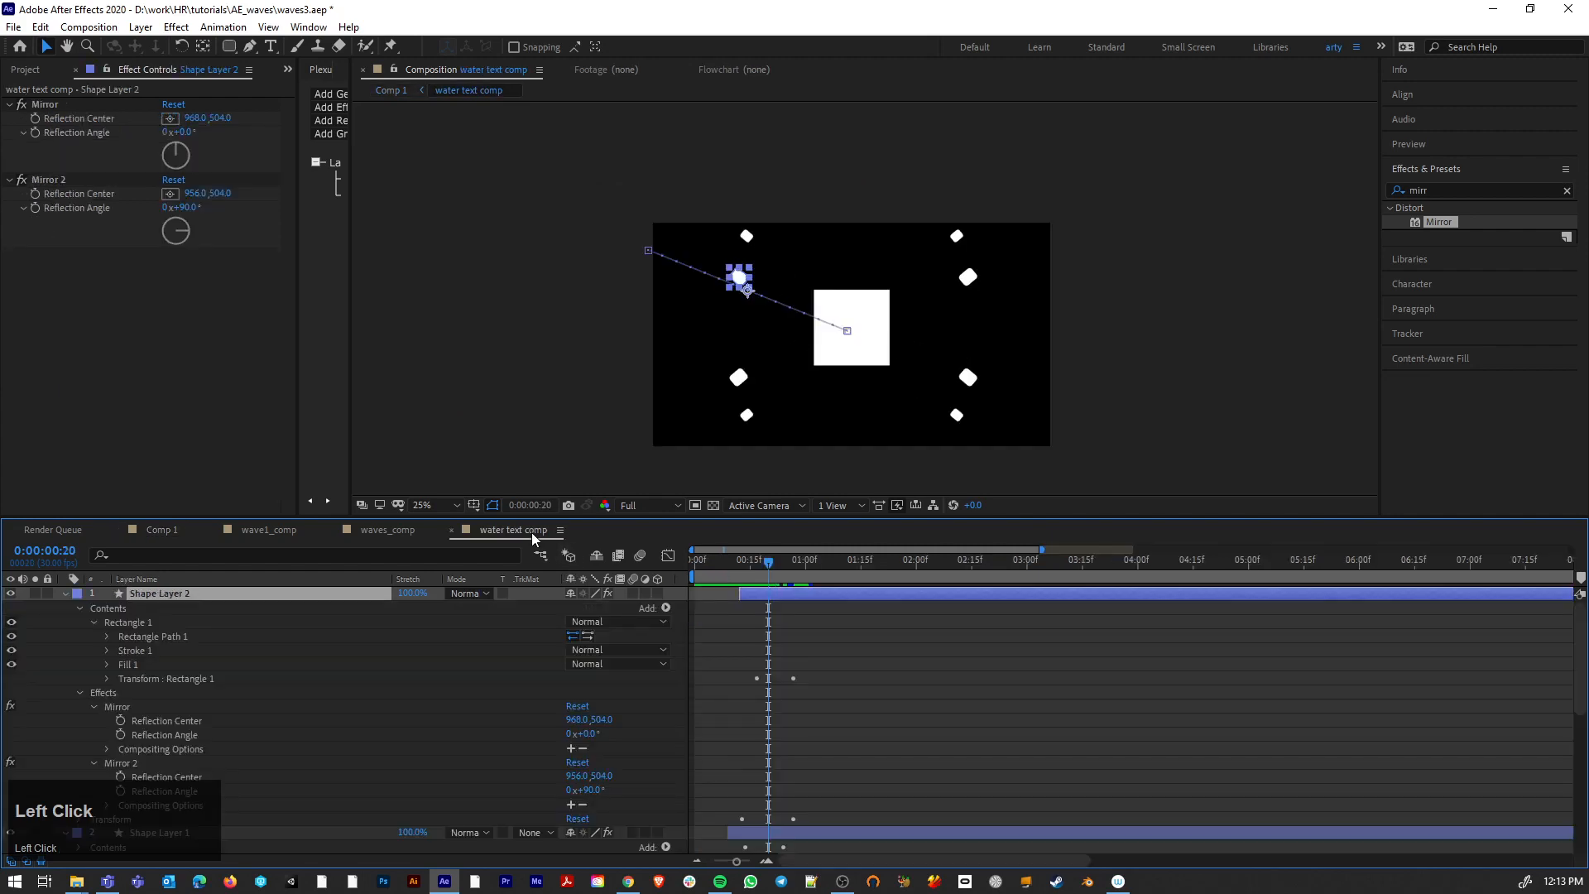
{"action": "scroll", "coordinate": [207, 701], "scroll_direction": "down", "scroll_amount": 2}
{"action": "scroll", "coordinate": [207, 700], "scroll_direction": "up", "scroll_amount": 3}
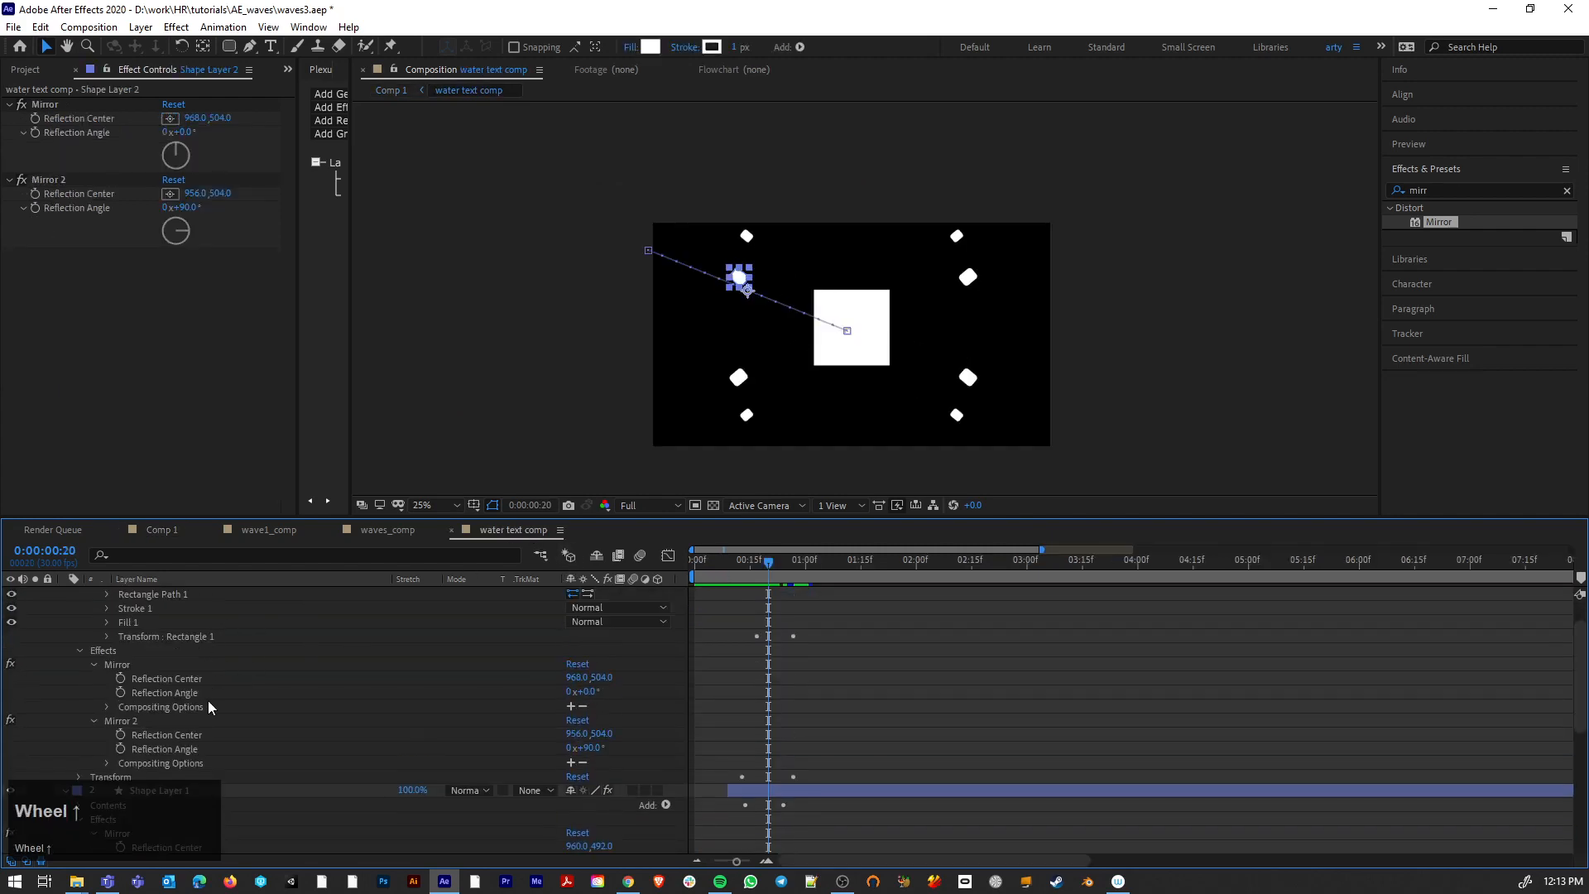
{"action": "scroll", "coordinate": [209, 699], "scroll_direction": "up", "scroll_amount": 1}
{"action": "scroll", "coordinate": [209, 699], "scroll_direction": "down", "scroll_amount": 1}
{"action": "left_click", "coordinate": [120, 727]}
{"action": "key", "text": "Delete"}
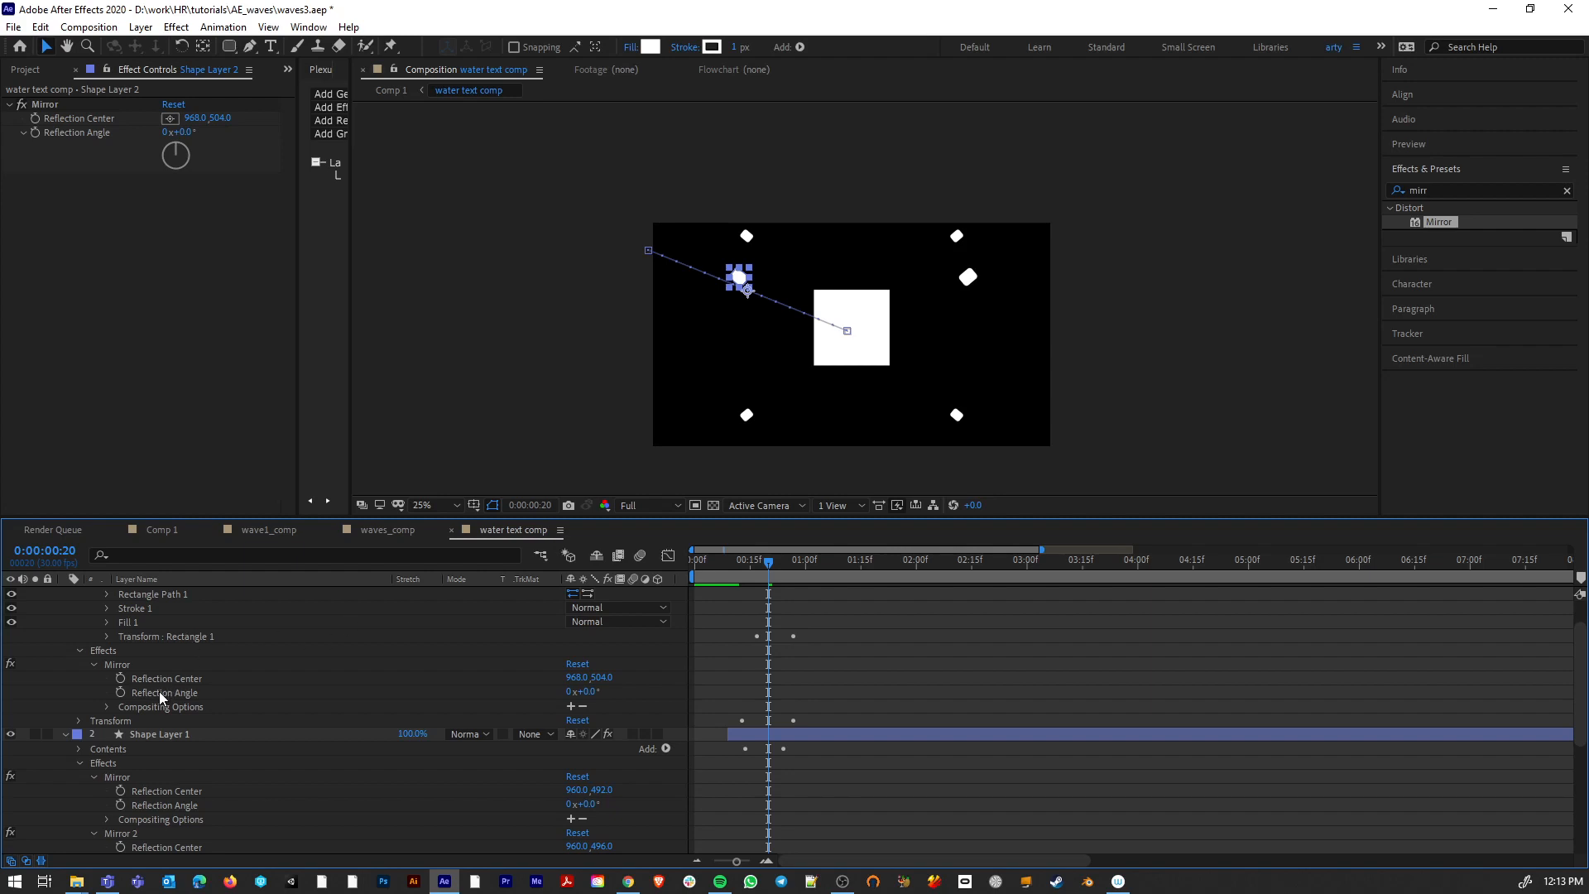
{"action": "left_click_drag", "start_coordinate": [584, 691], "coordinate": [613, 692]}
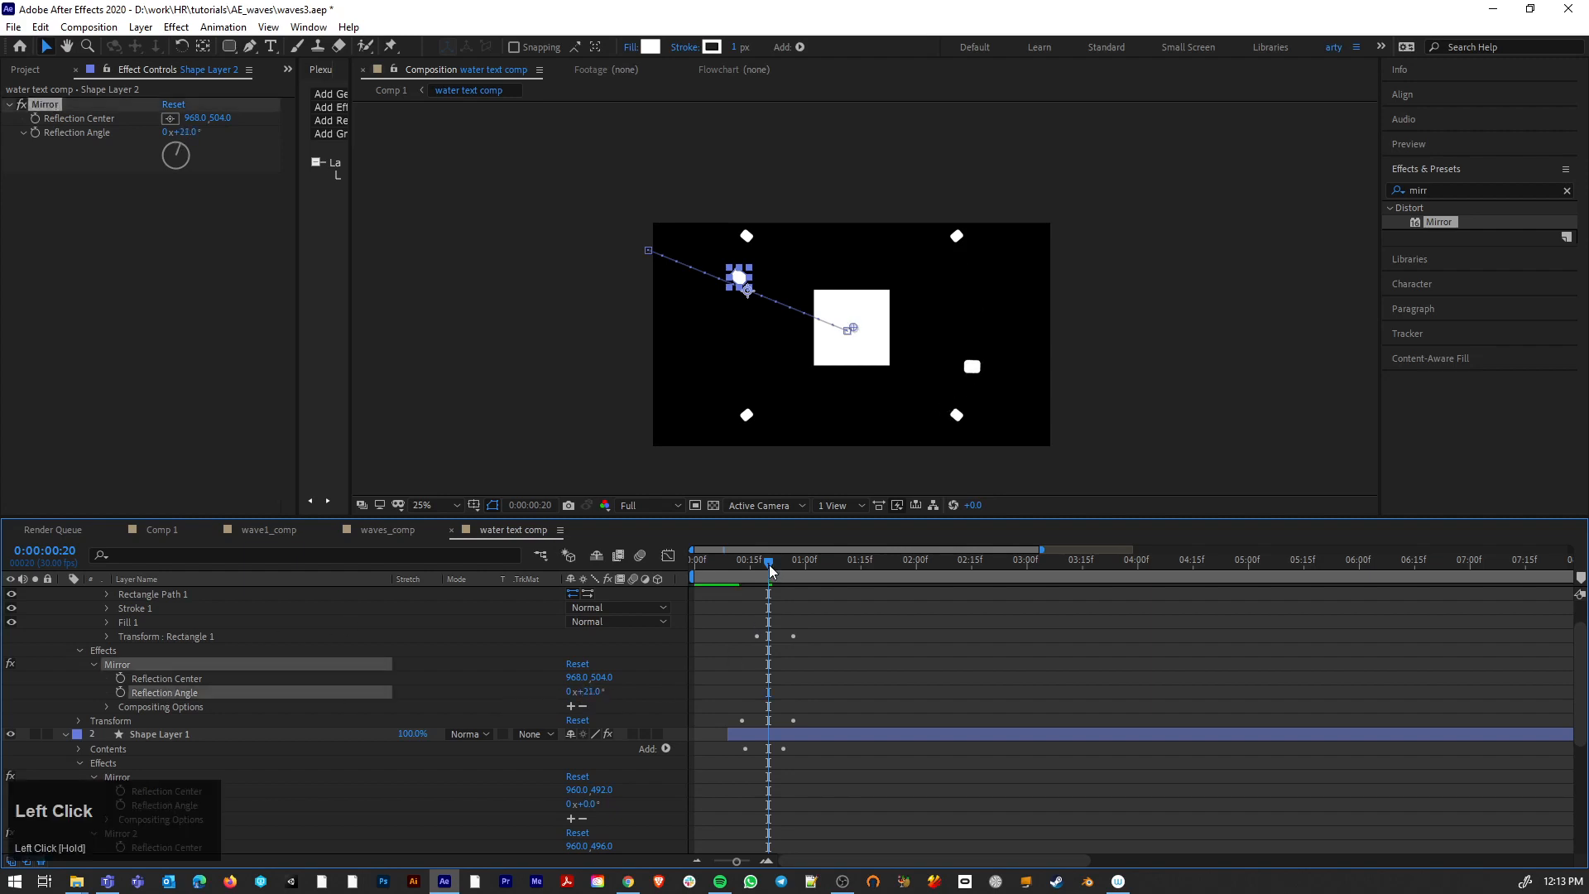
{"action": "left_click_drag", "start_coordinate": [768, 565], "coordinate": [734, 581]}
{"action": "left_click", "coordinate": [165, 531]}
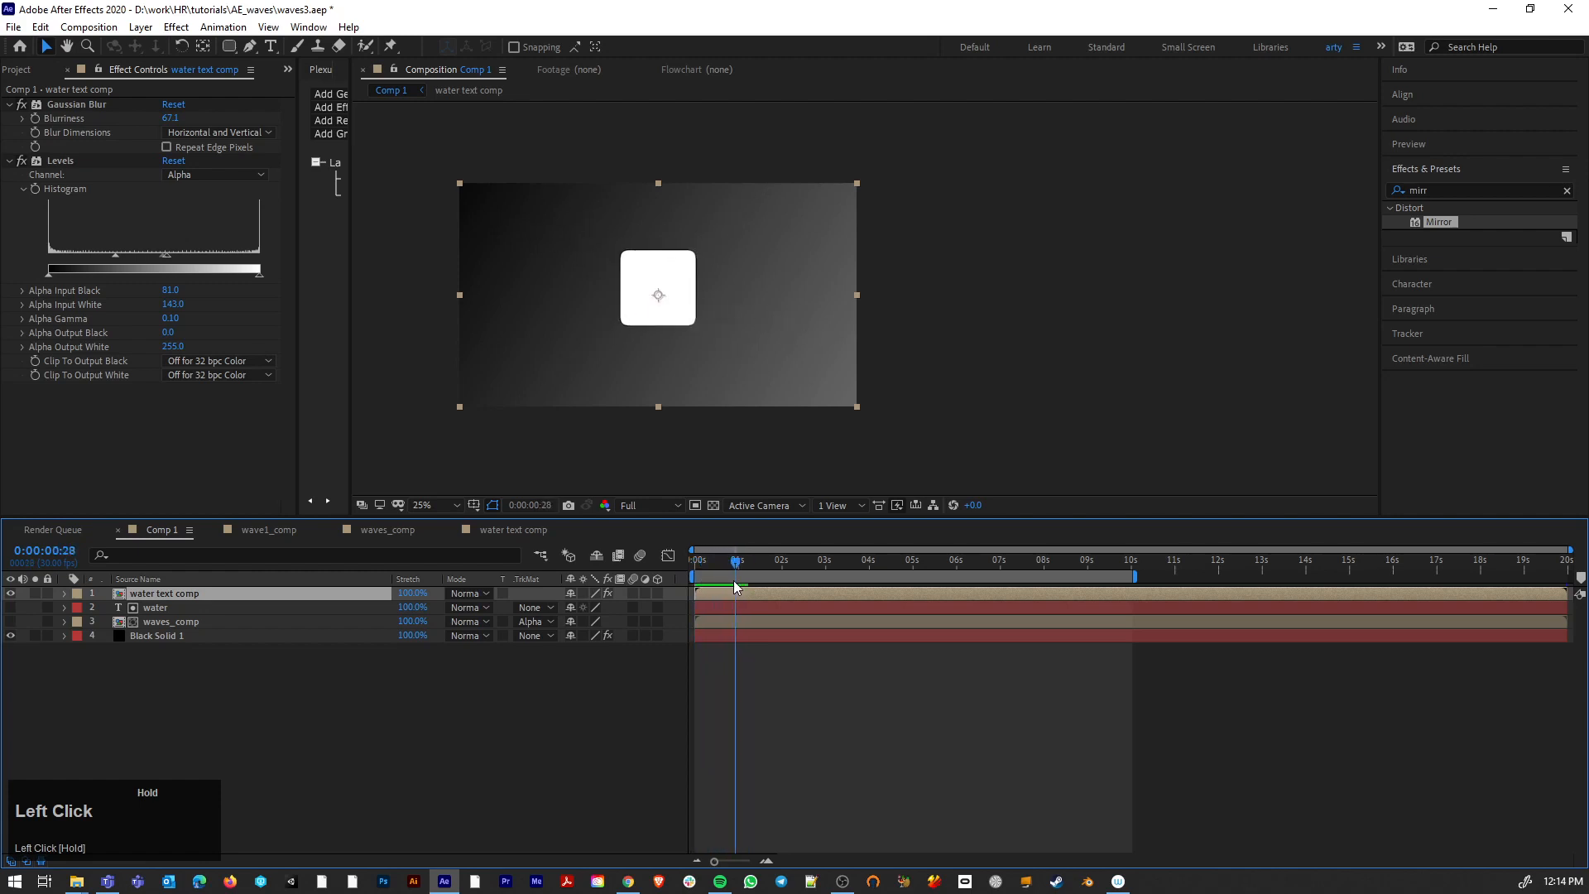
Step: Show waves_comp, hide water text comp, and place water text comp directly above waves_comp as its alpha matte
{"action": "left_click", "coordinate": [11, 593]}
{"action": "left_click", "coordinate": [10, 622]}
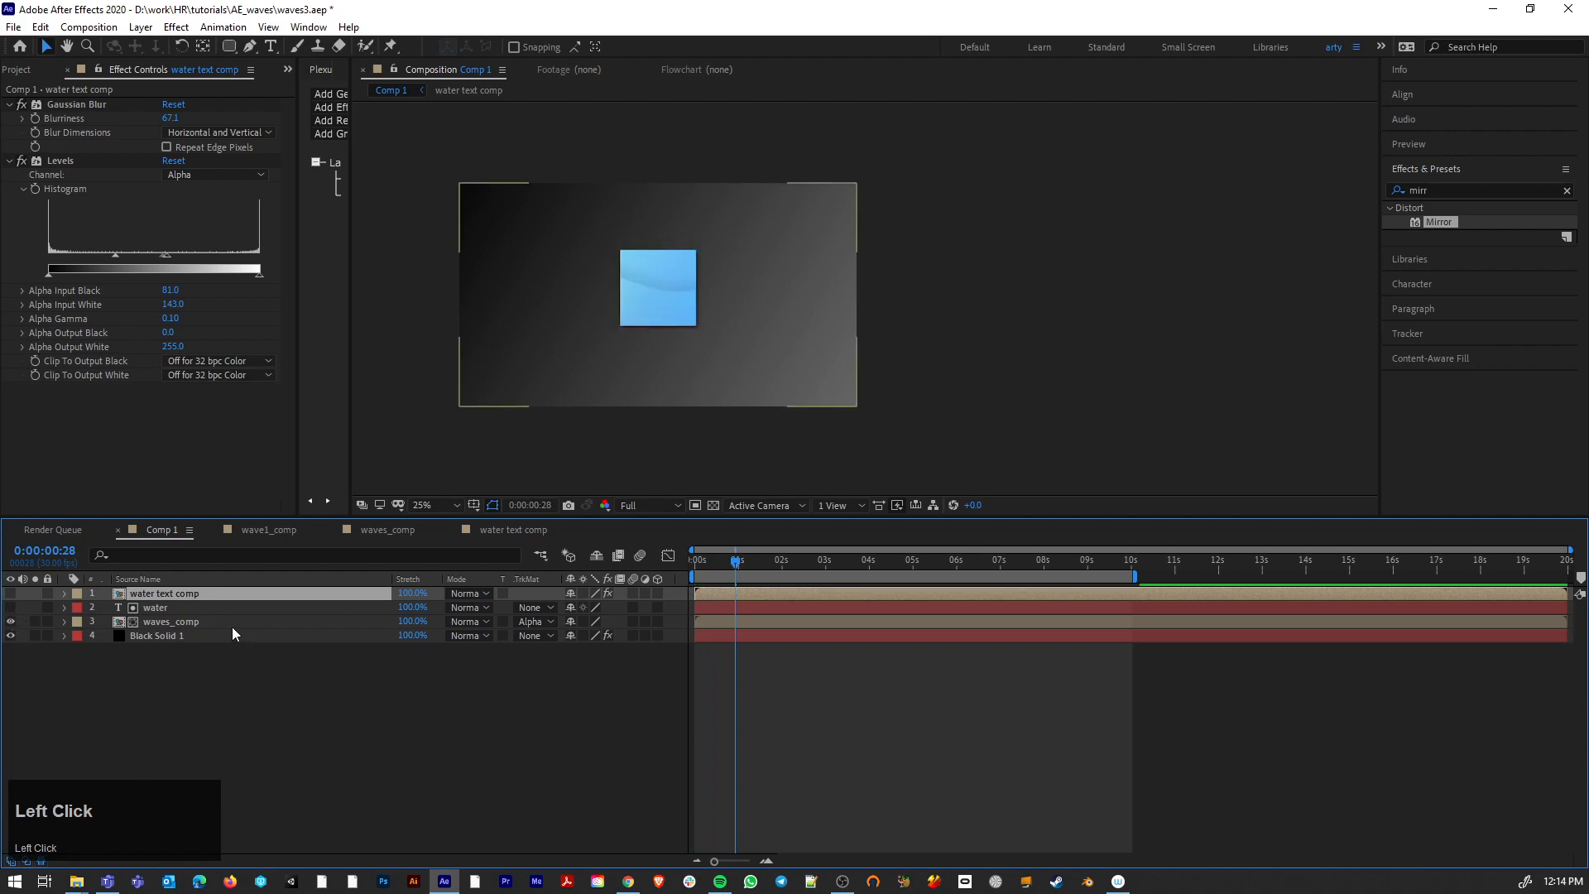
{"action": "left_click", "coordinate": [232, 623]}
{"action": "left_click", "coordinate": [537, 621]}
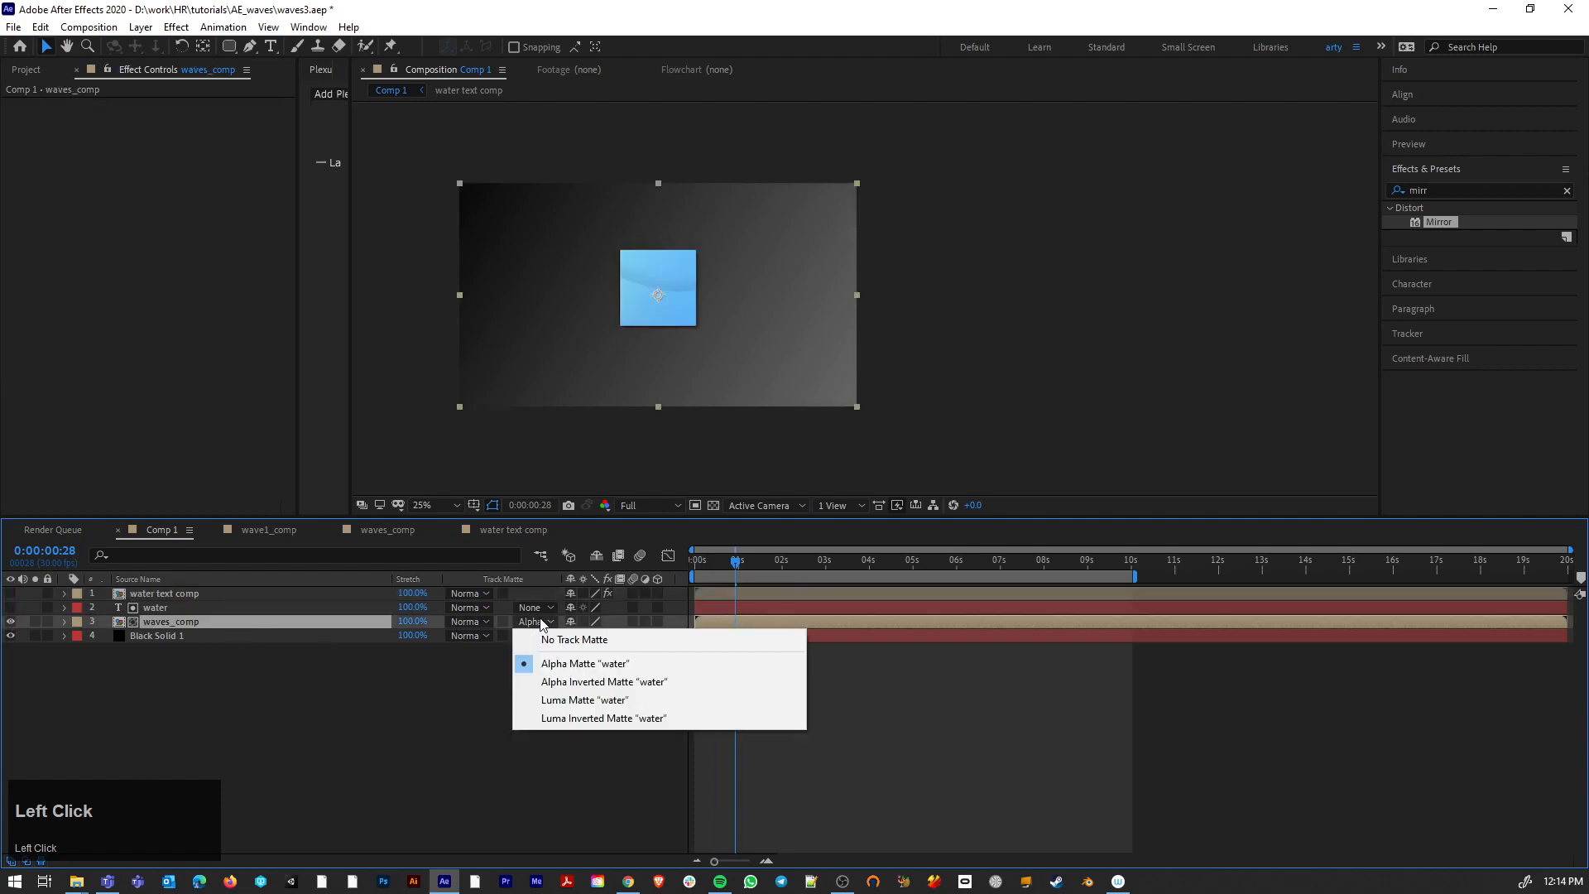
{"action": "left_click", "coordinate": [596, 656]}
{"action": "left_click_drag", "start_coordinate": [182, 593], "coordinate": [181, 611]}
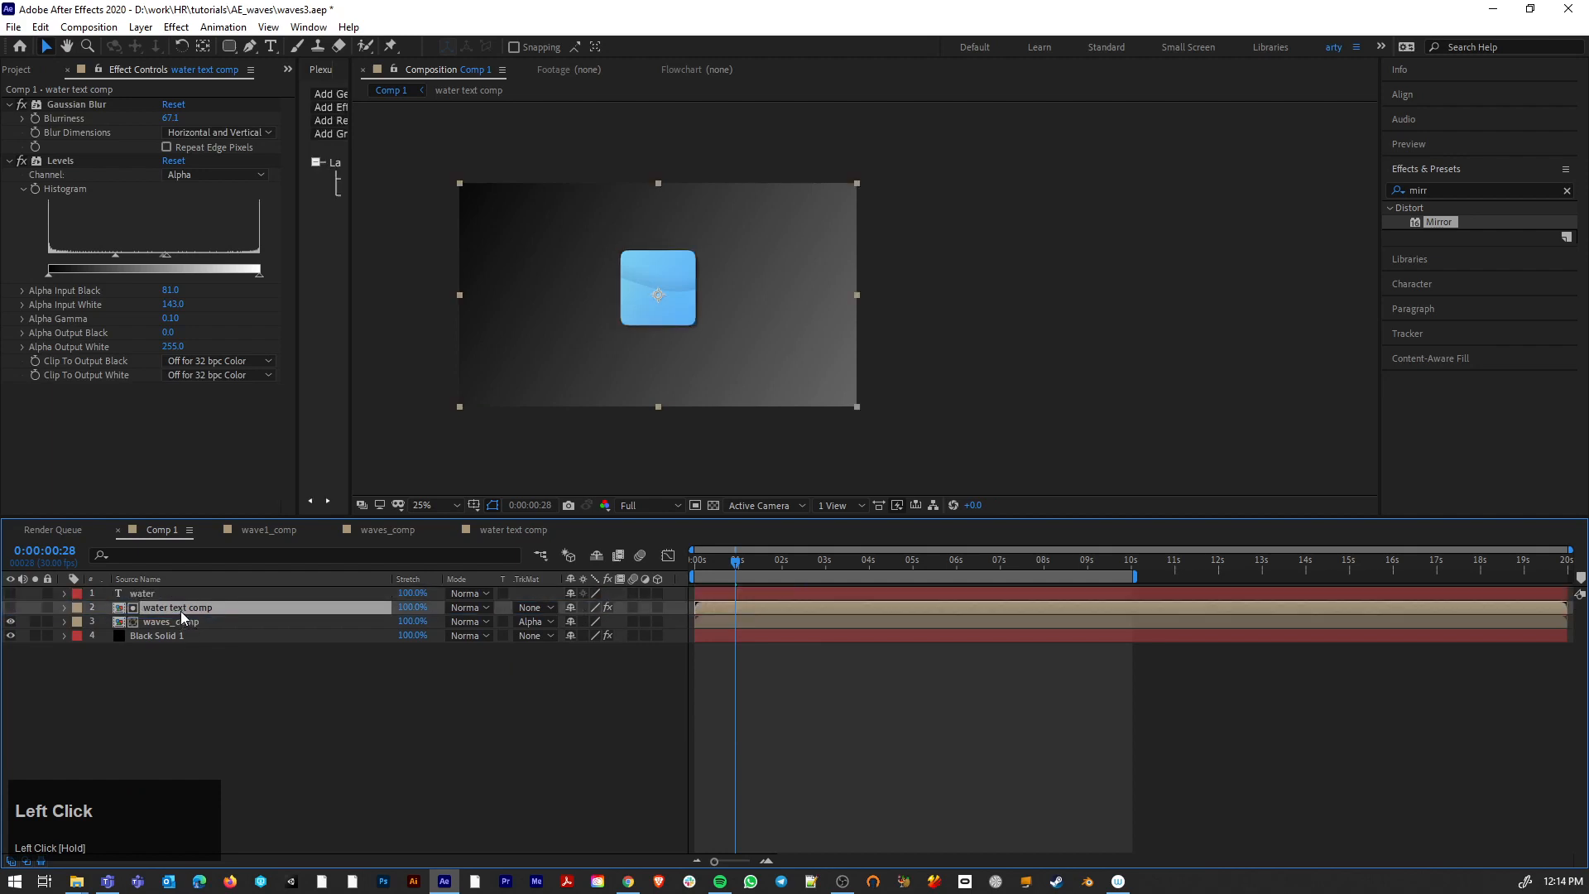
{"action": "left_click", "coordinate": [537, 621]}
{"action": "left_click", "coordinate": [622, 664]}
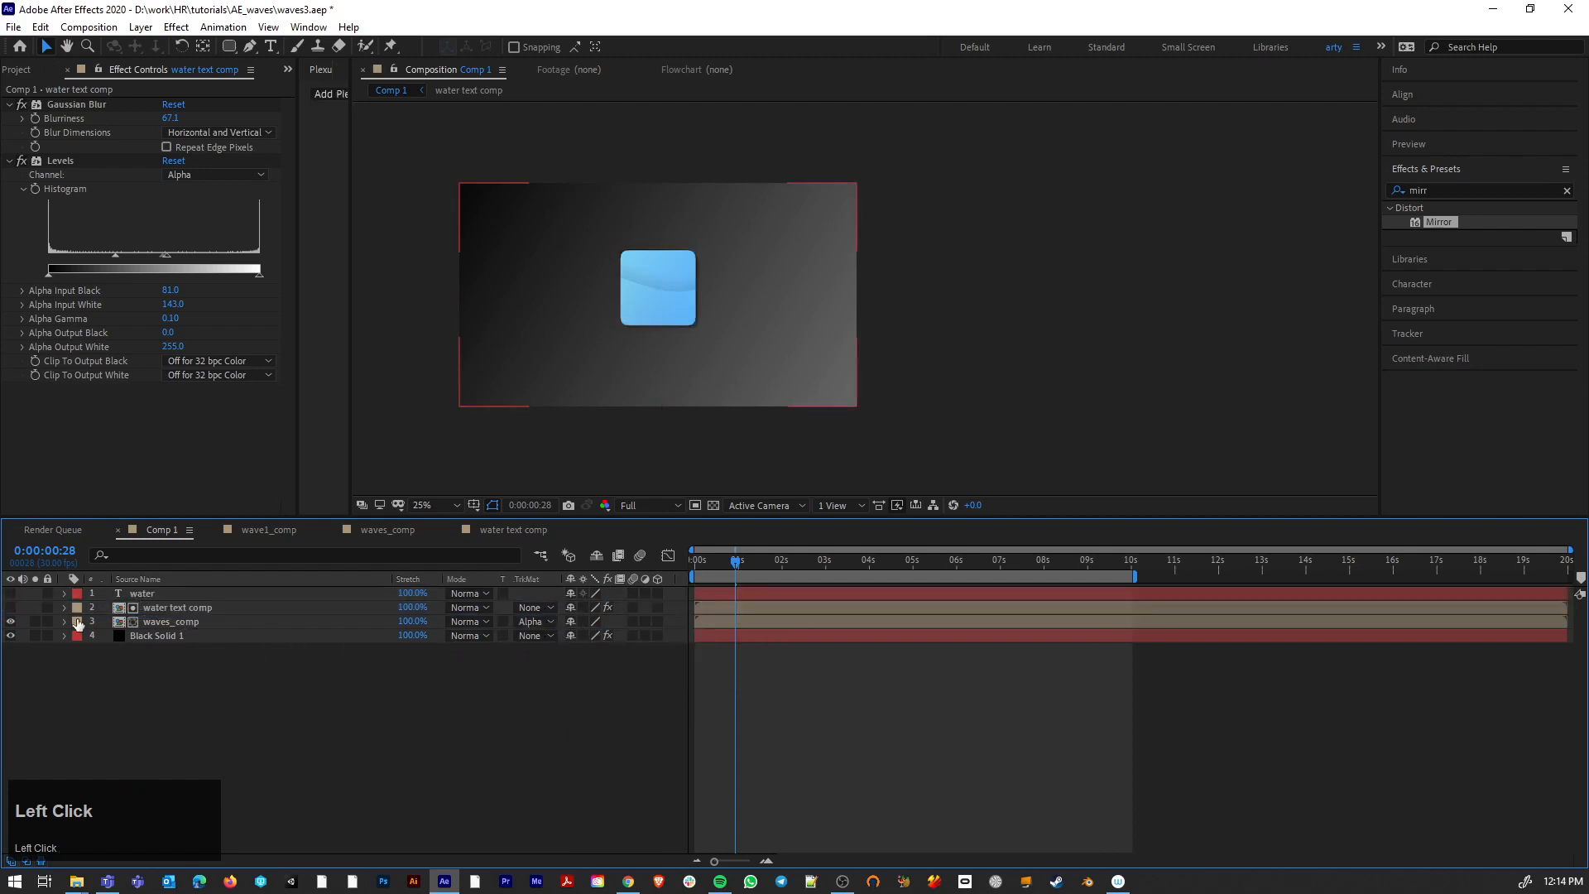
Step: Play the wave-filled WATER animation in Comp 1 from the start at closer zoom to review it
{"action": "left_click_drag", "start_coordinate": [735, 565], "coordinate": [694, 577]}
{"action": "key", "text": "space"}
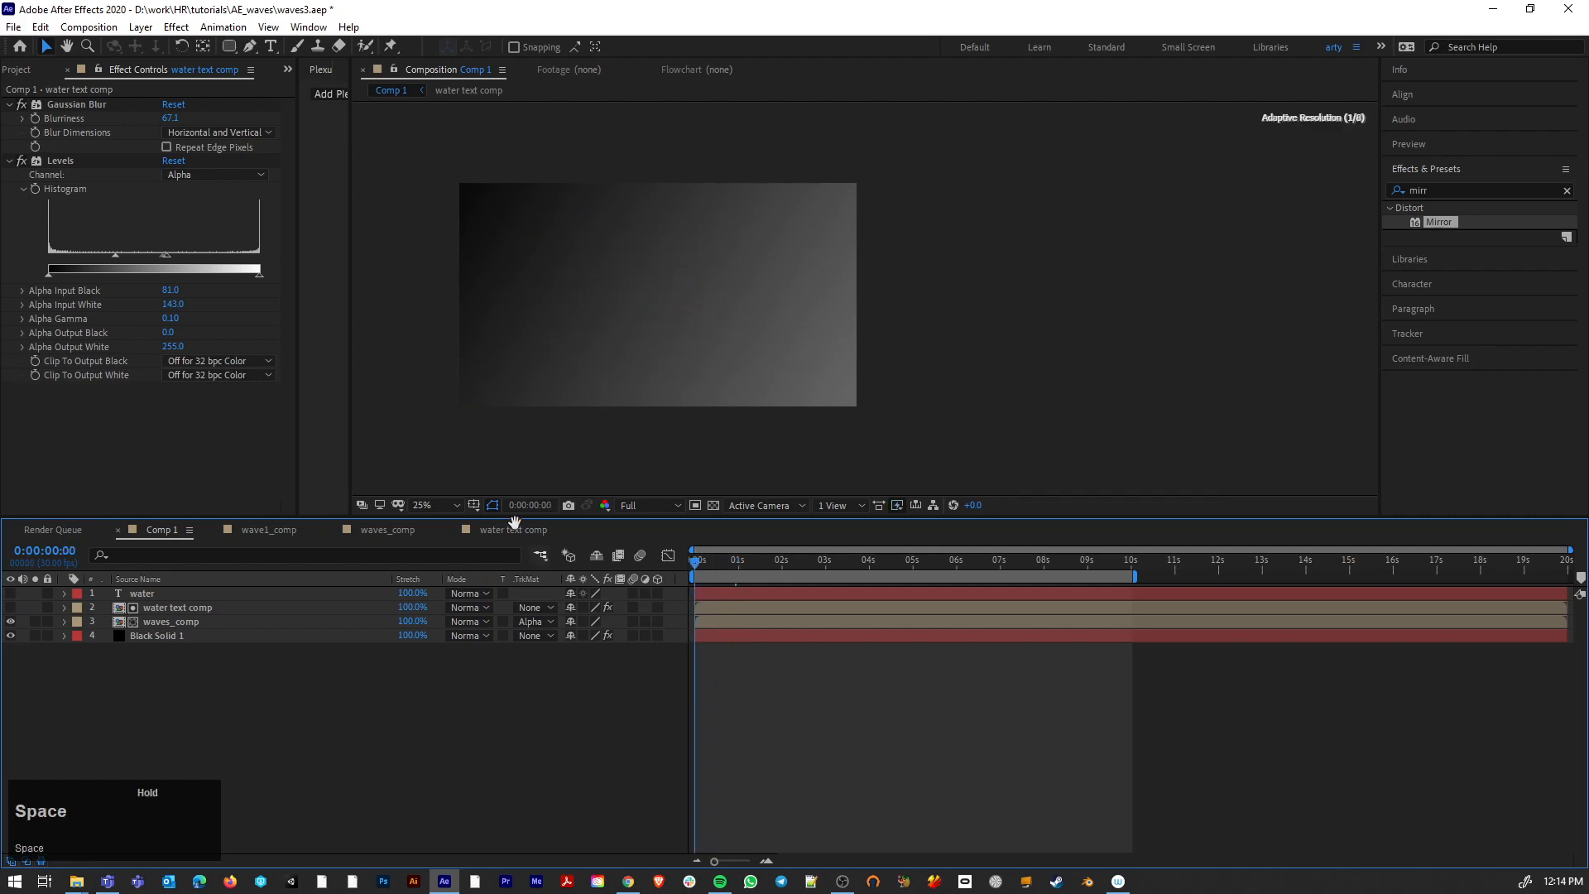
{"action": "scroll", "coordinate": [454, 379], "scroll_direction": "up", "scroll_amount": 2}
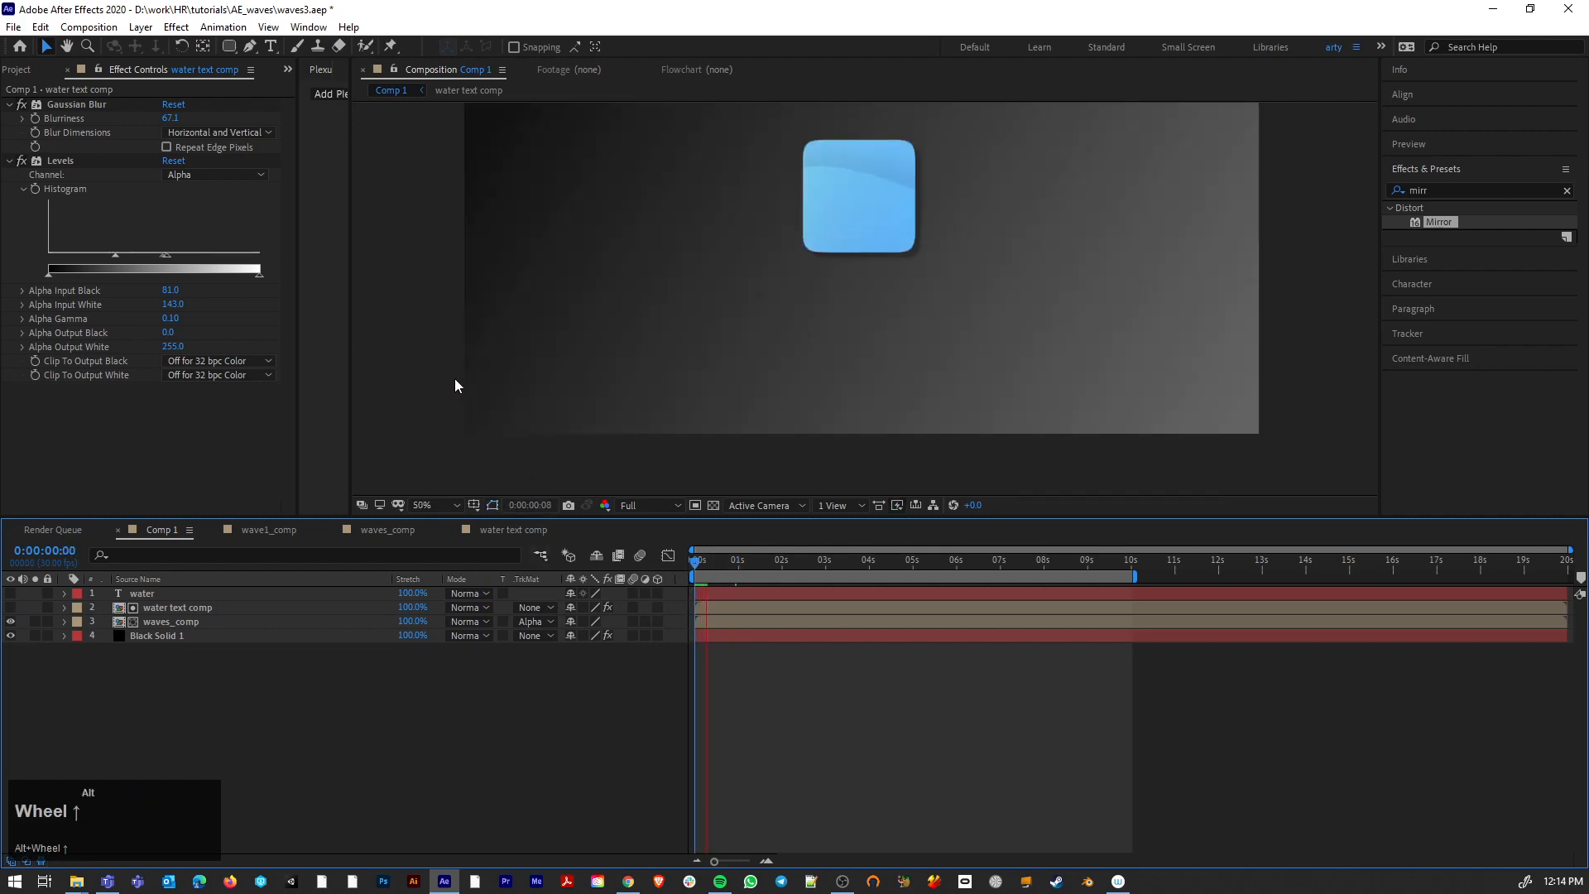
{"action": "key", "text": "space"}
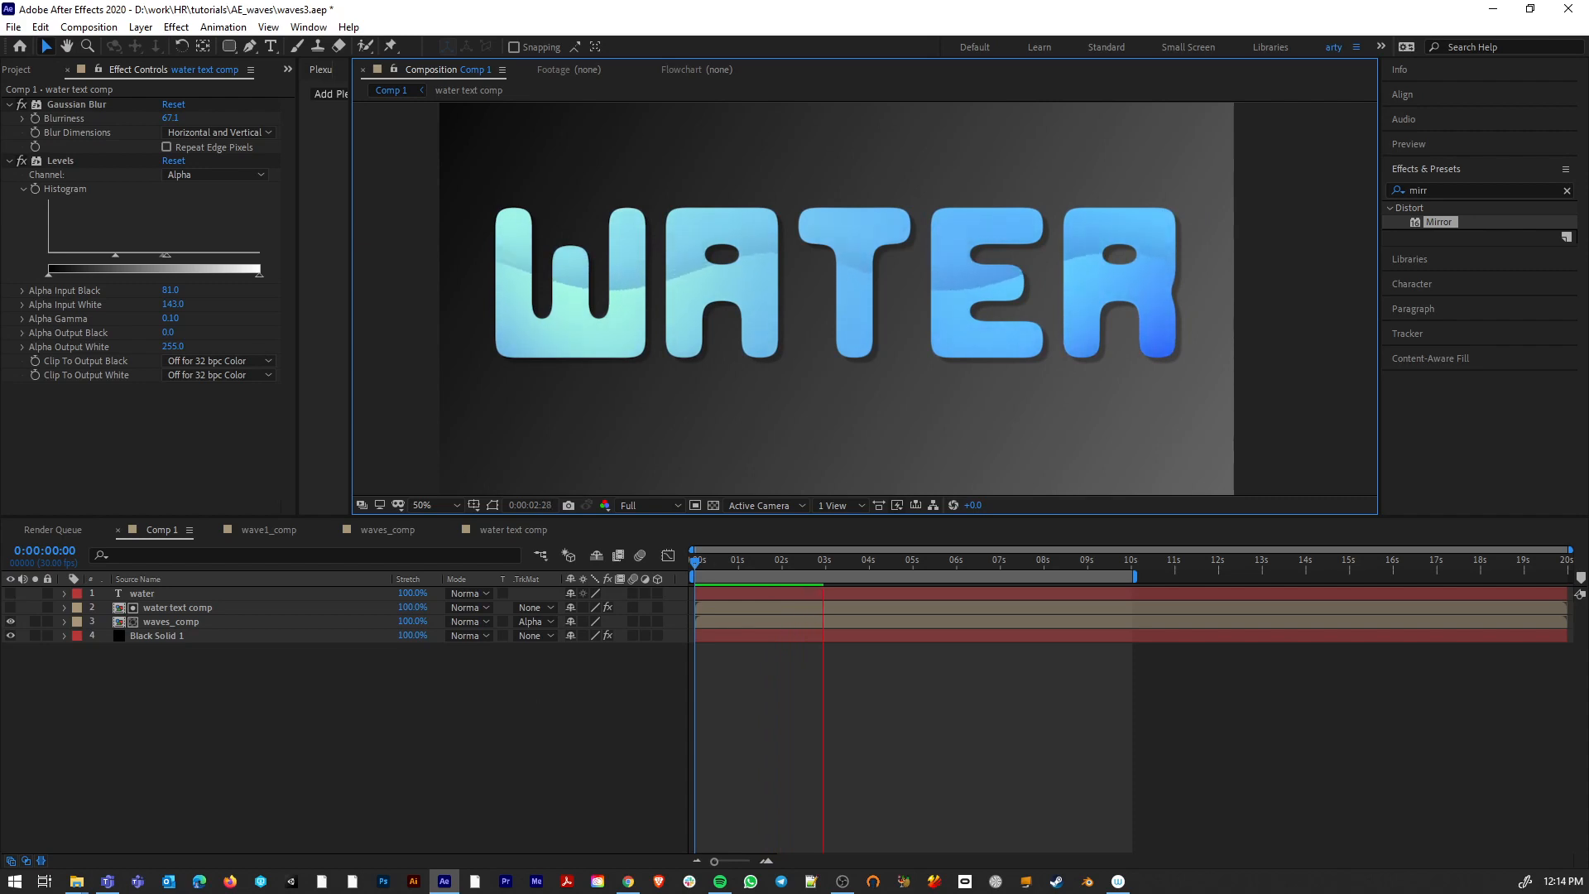
{"action": "left_click", "coordinate": [842, 881]}
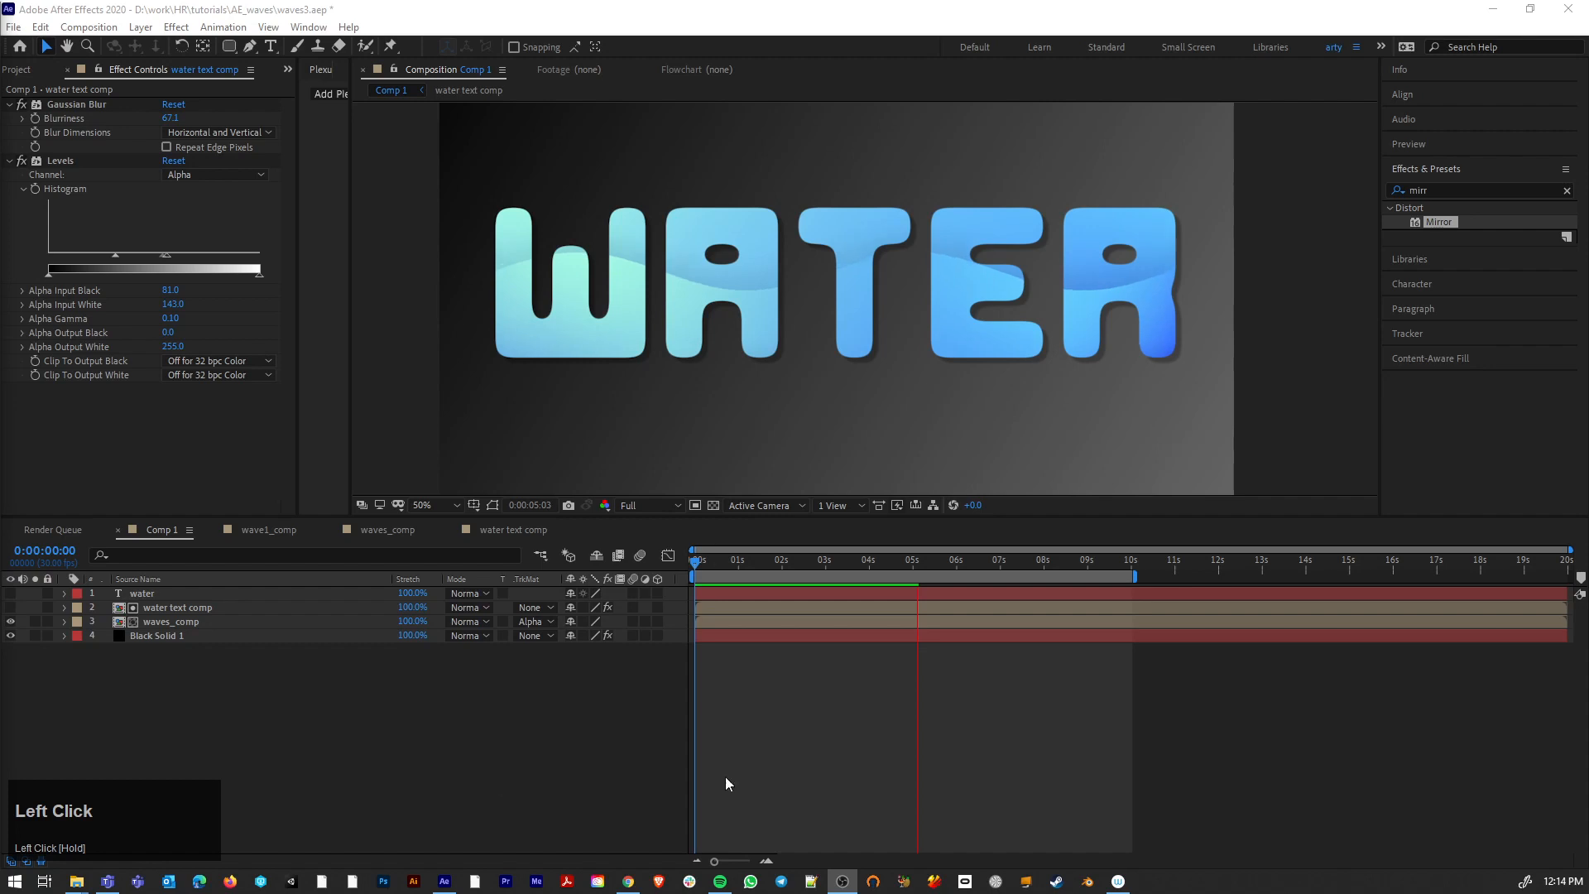
{"action": "key", "text": "space"}
{"action": "left_click_drag", "start_coordinate": [915, 558], "coordinate": [652, 563]}
{"action": "key", "text": "space"}
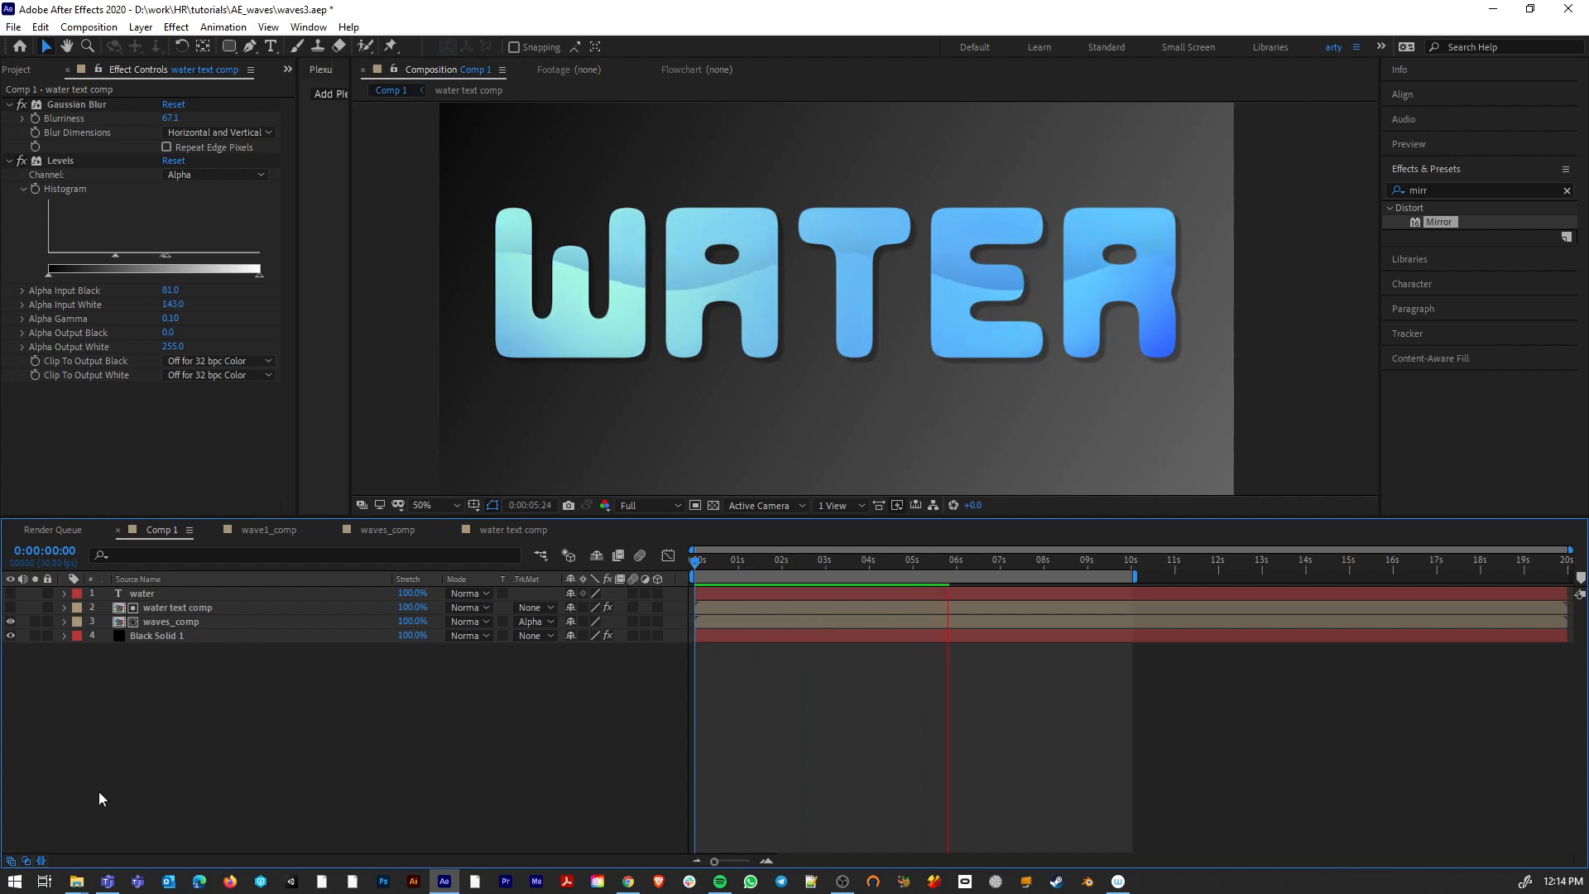
{"action": "key", "text": "space"}
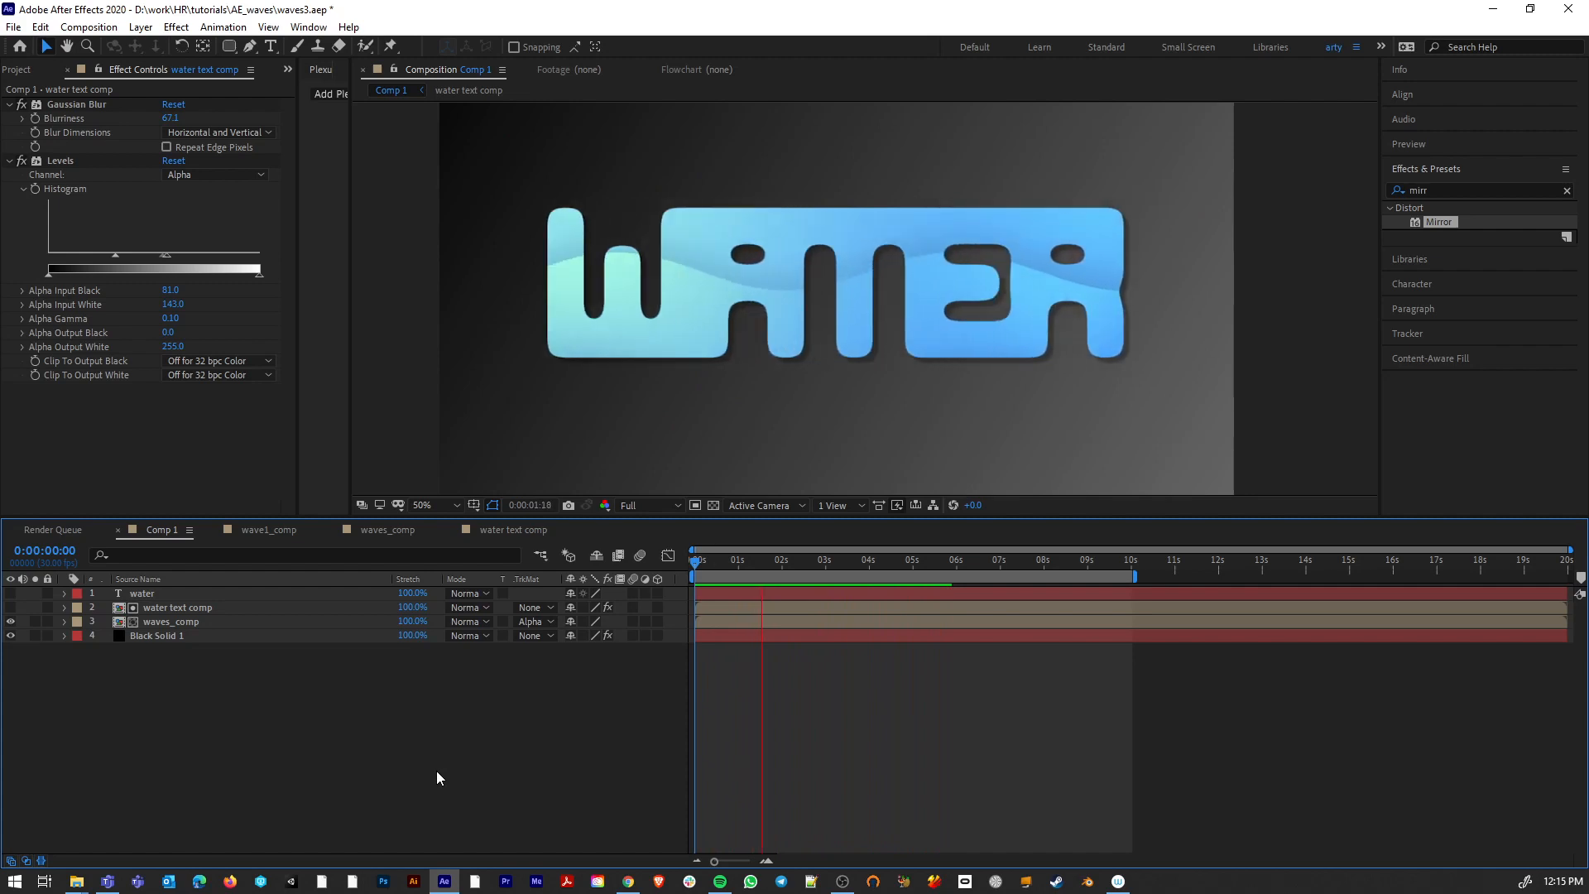
{"action": "key", "text": "space"}
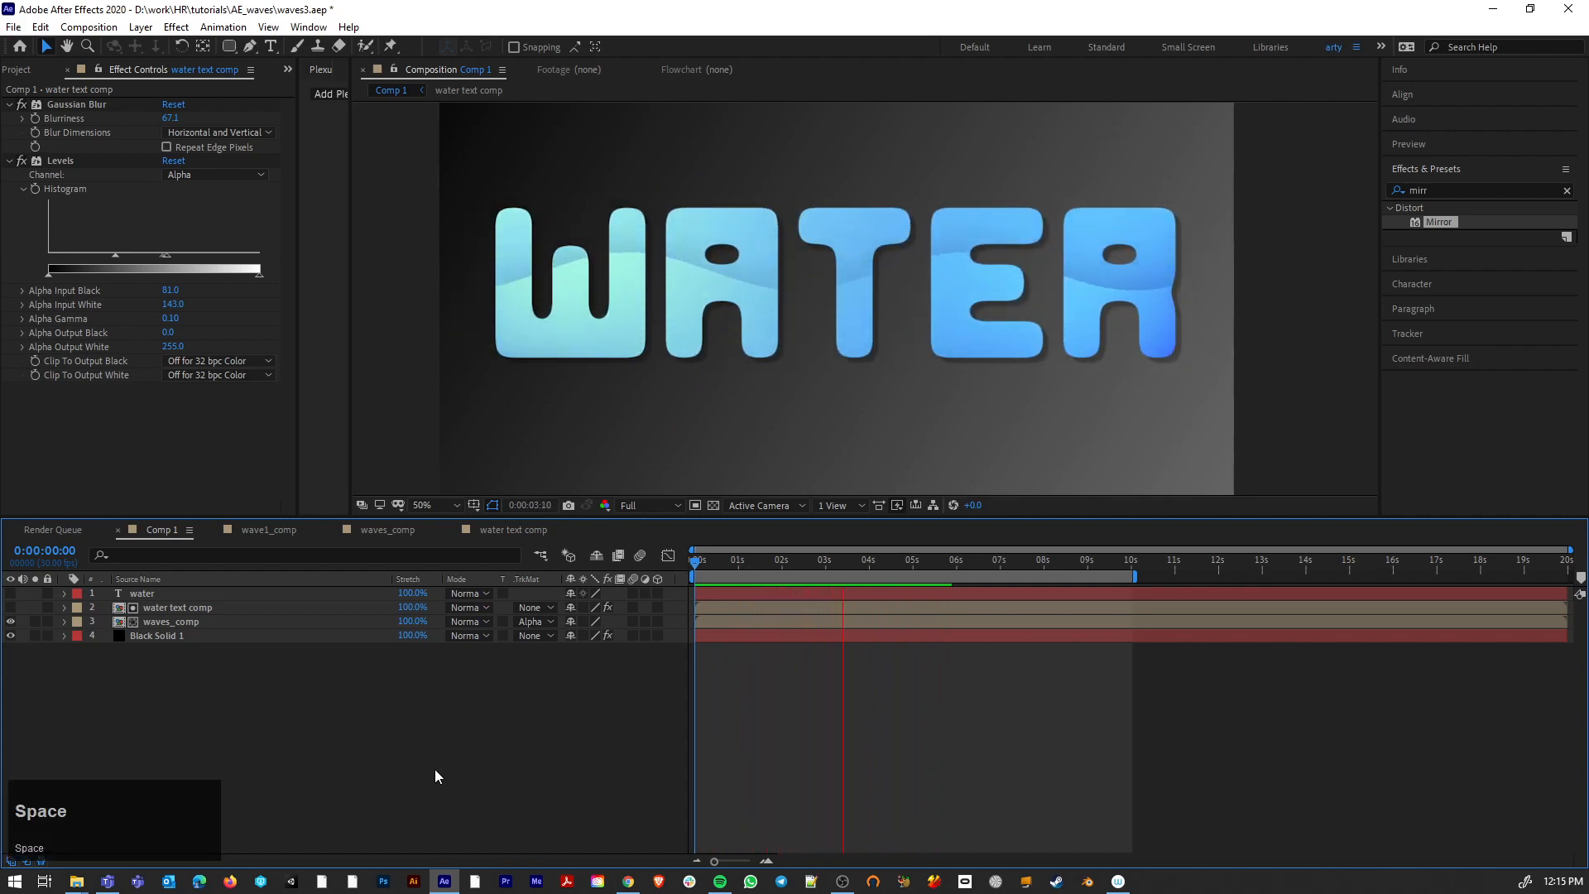
Step: Add a Bevel and Emboss layer style to the waves_comp layer
{"action": "left_click", "coordinate": [187, 623]}
{"action": "left_click", "coordinate": [10, 634]}
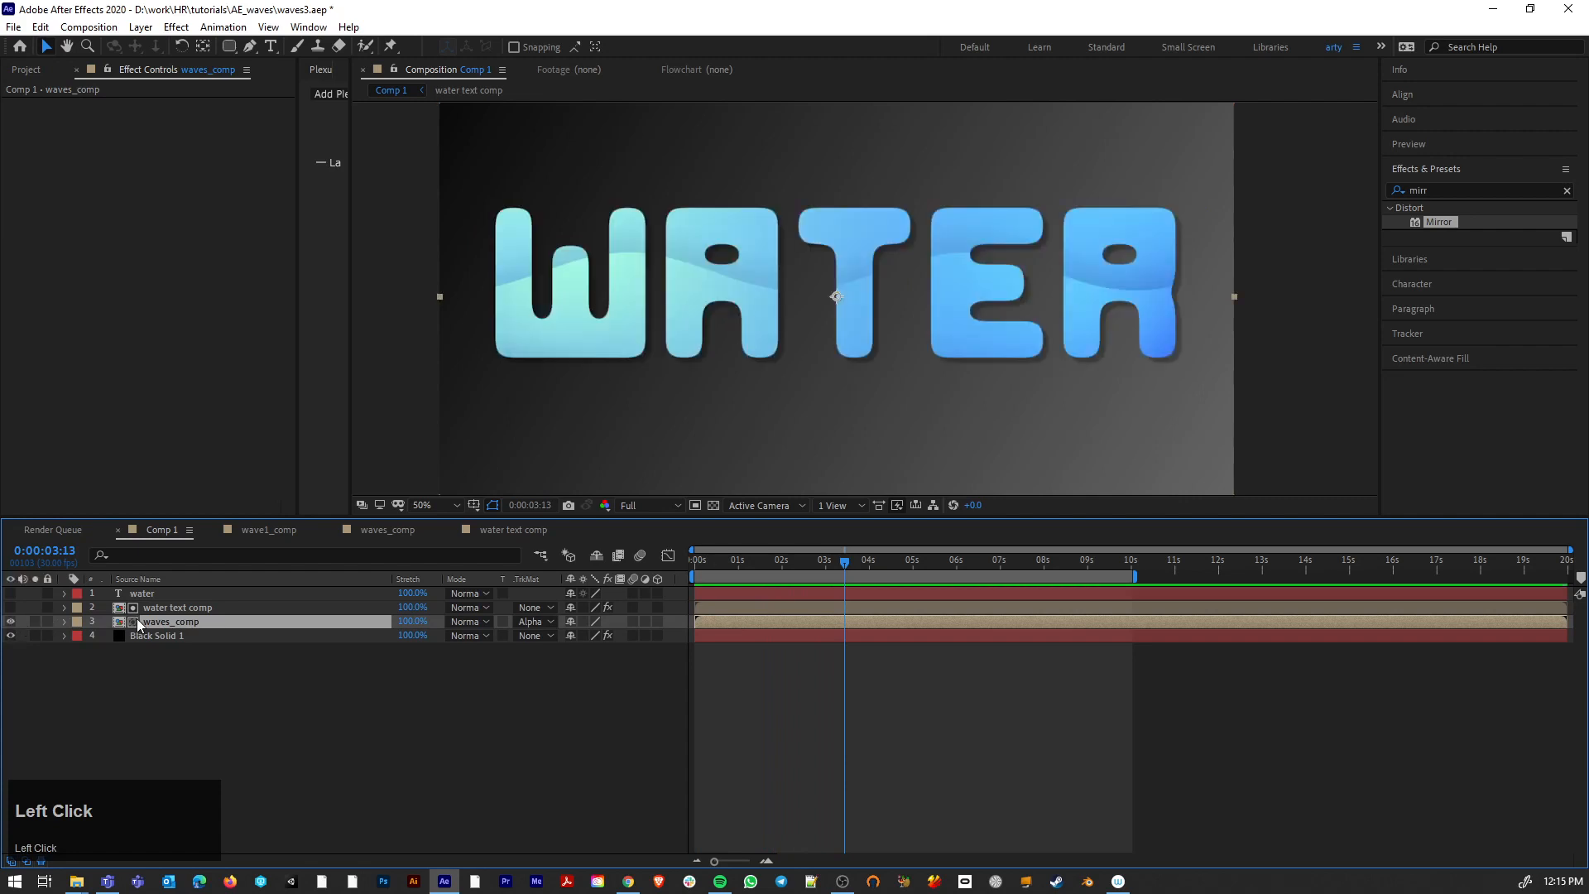
{"action": "right_click", "coordinate": [207, 622]}
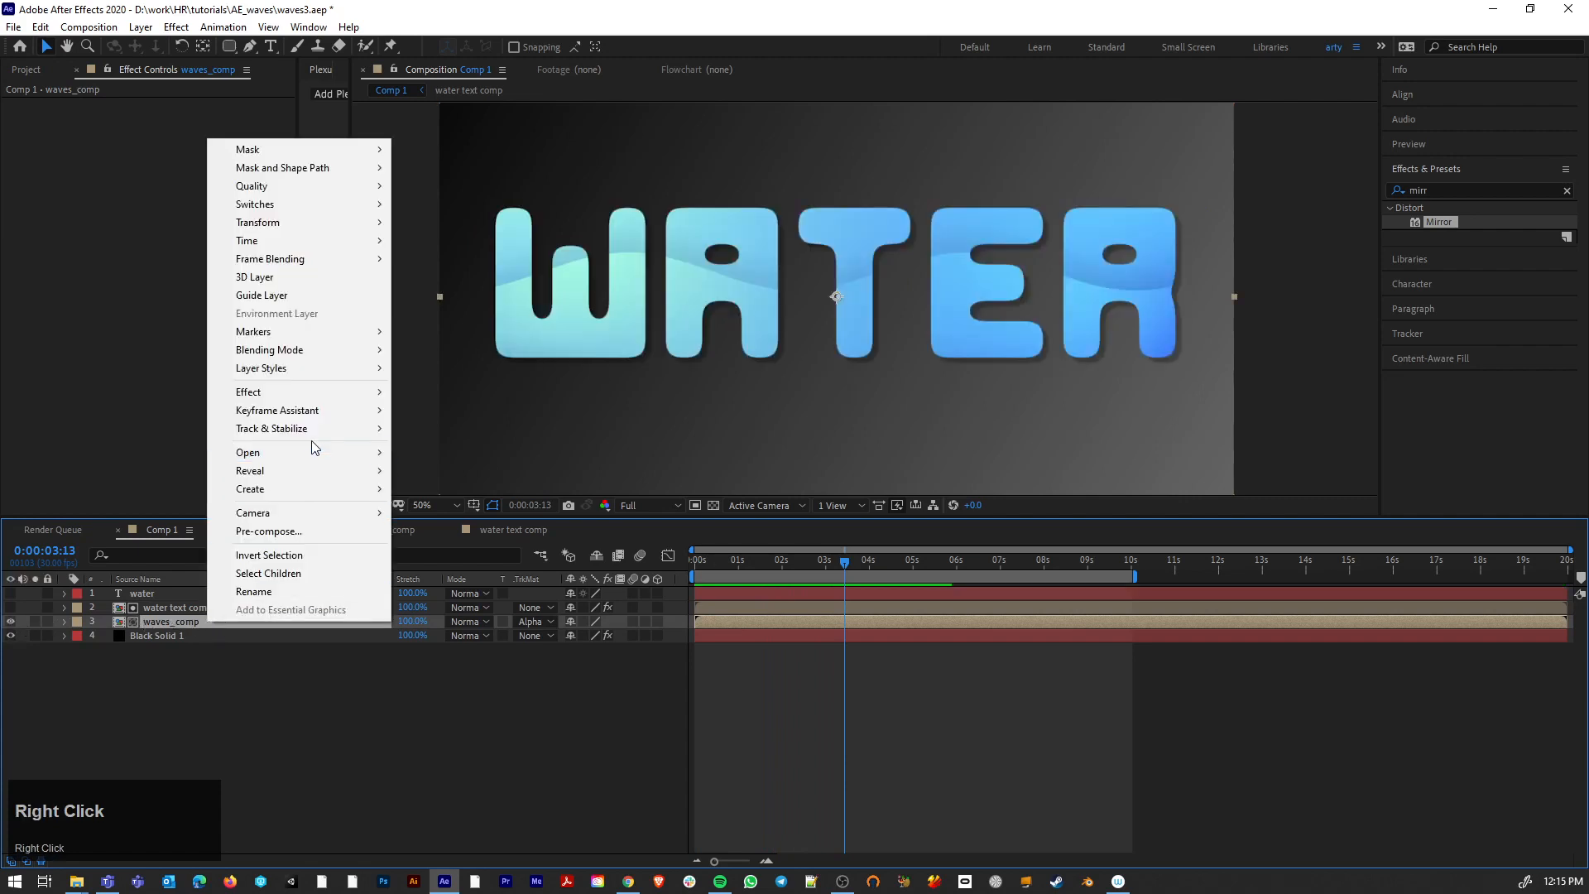
{"action": "mouse_move", "coordinate": [321, 369]}
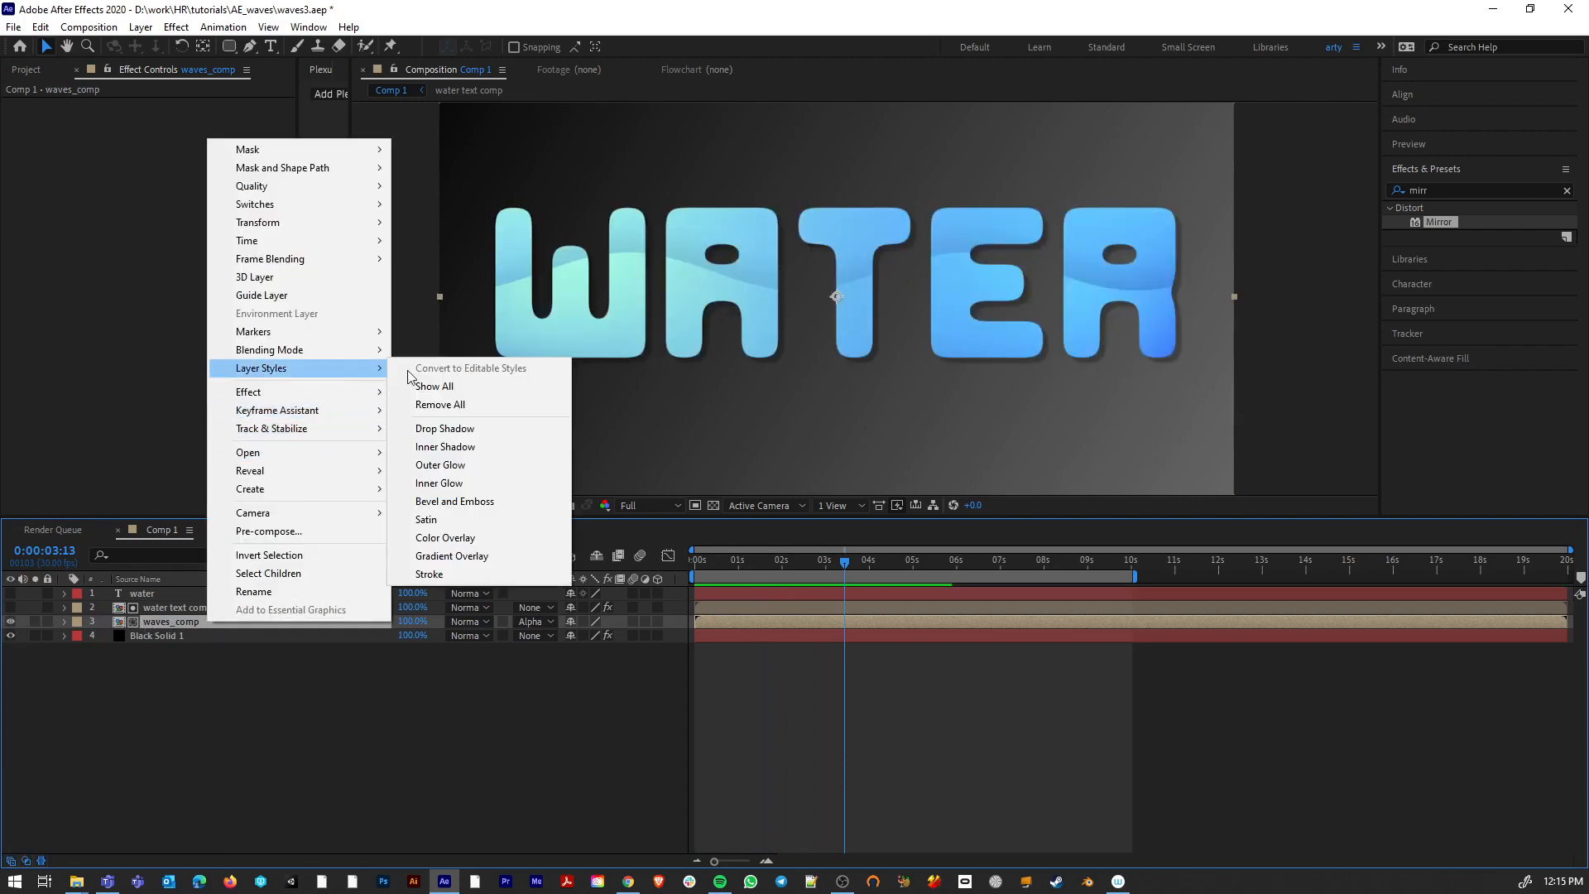
{"action": "left_click", "coordinate": [469, 508]}
Step: Set the bevel's Highlight Mode to Normal, size to 47, angle to 108°, altitude to 78°, highlight opacity to 57% and shadow opacity to 54%
{"action": "scroll", "coordinate": [197, 679], "scroll_direction": "down", "scroll_amount": 1}
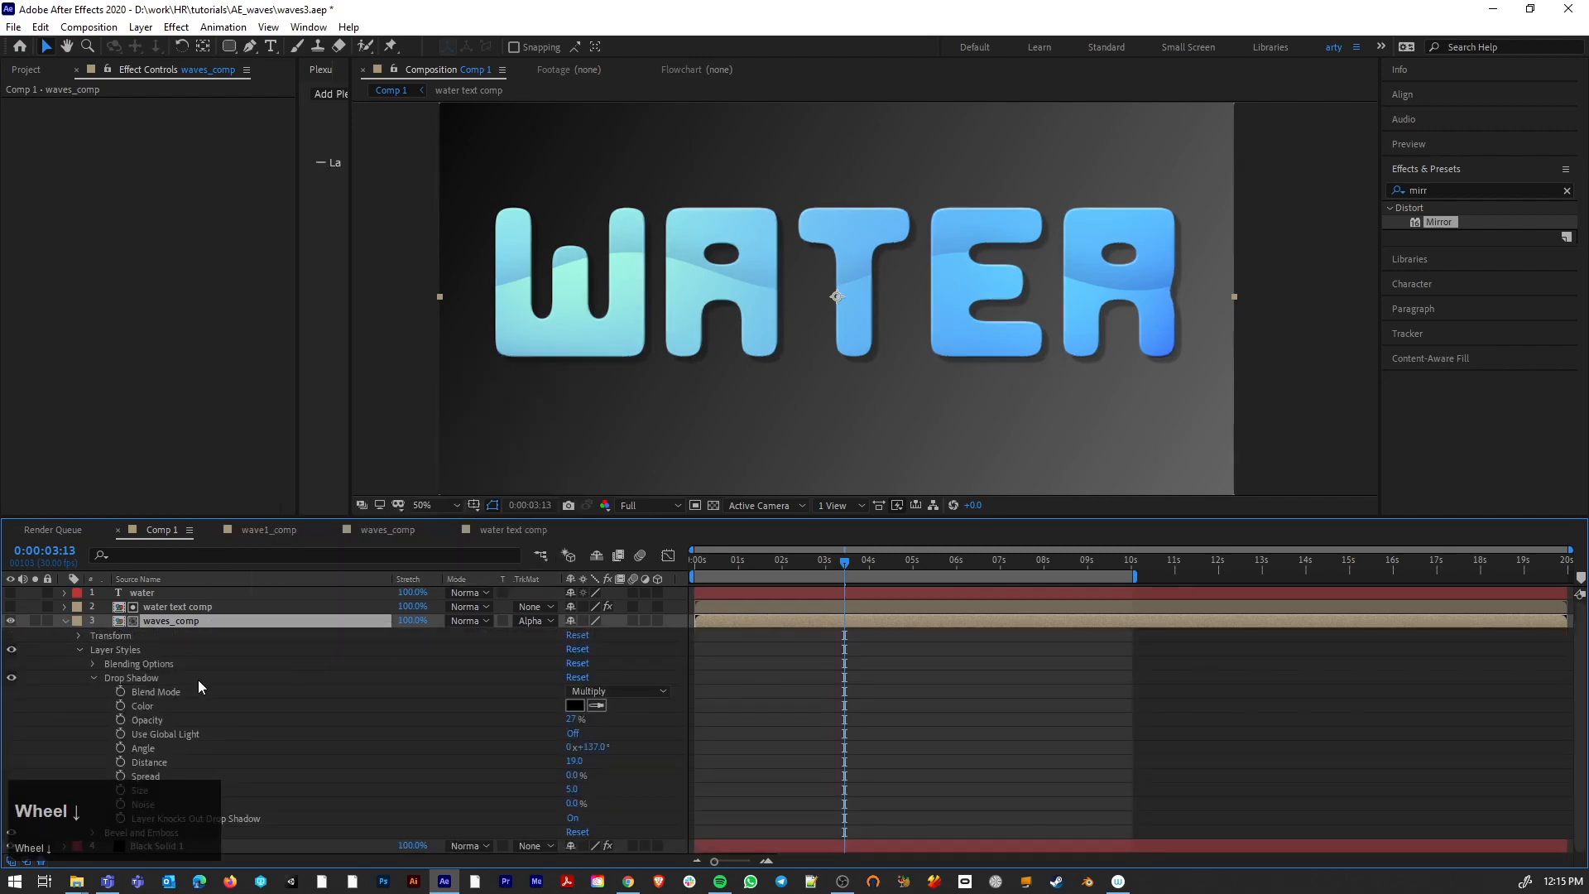
{"action": "left_click", "coordinate": [94, 678]}
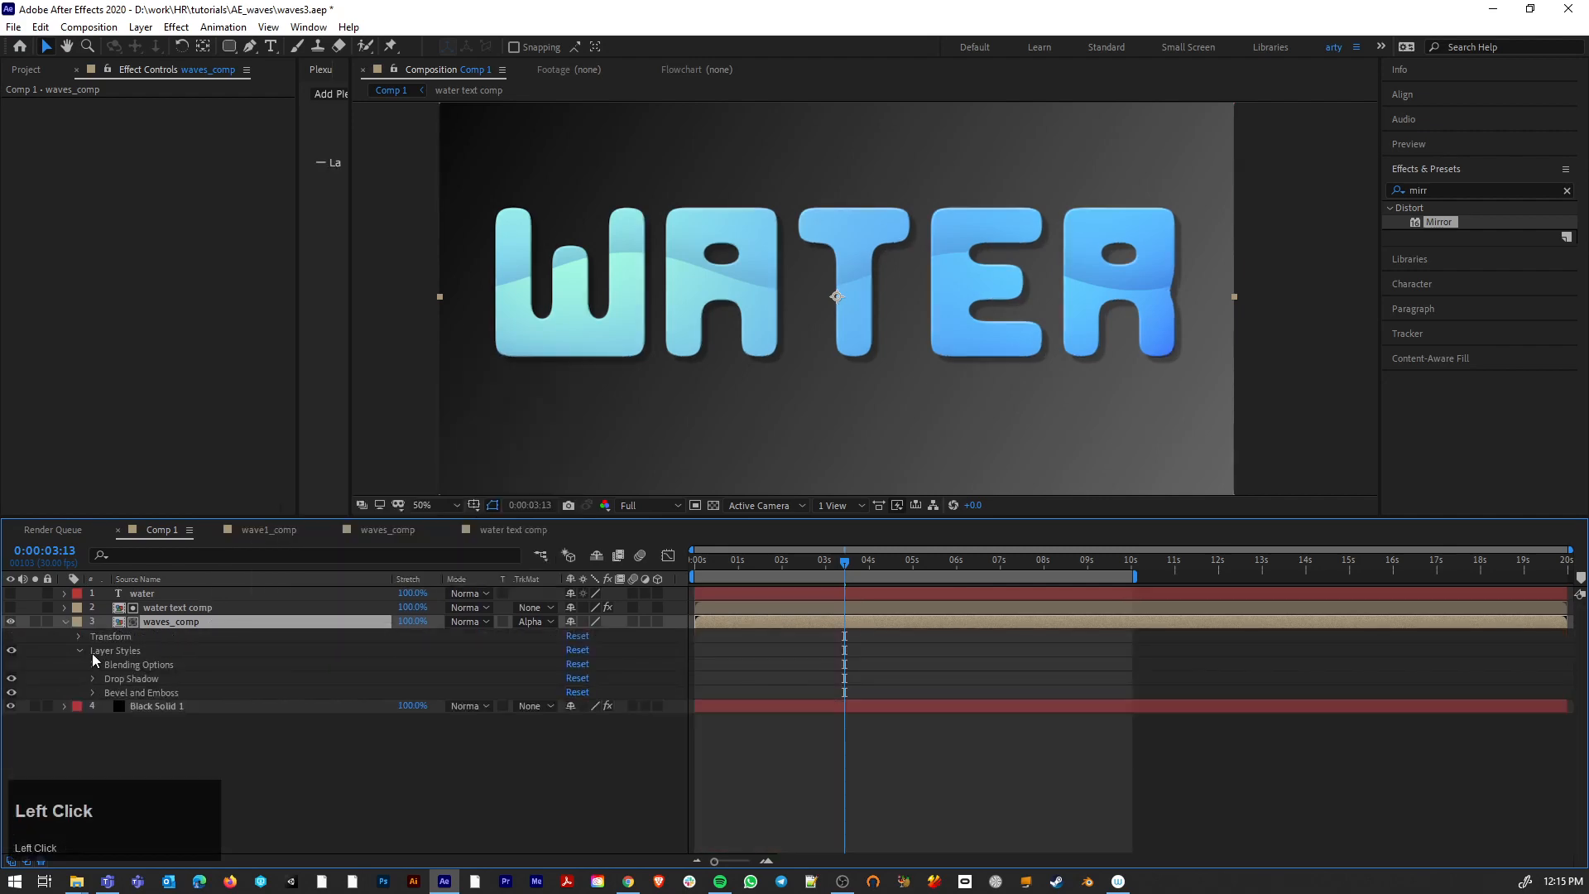
{"action": "left_click", "coordinate": [93, 691]}
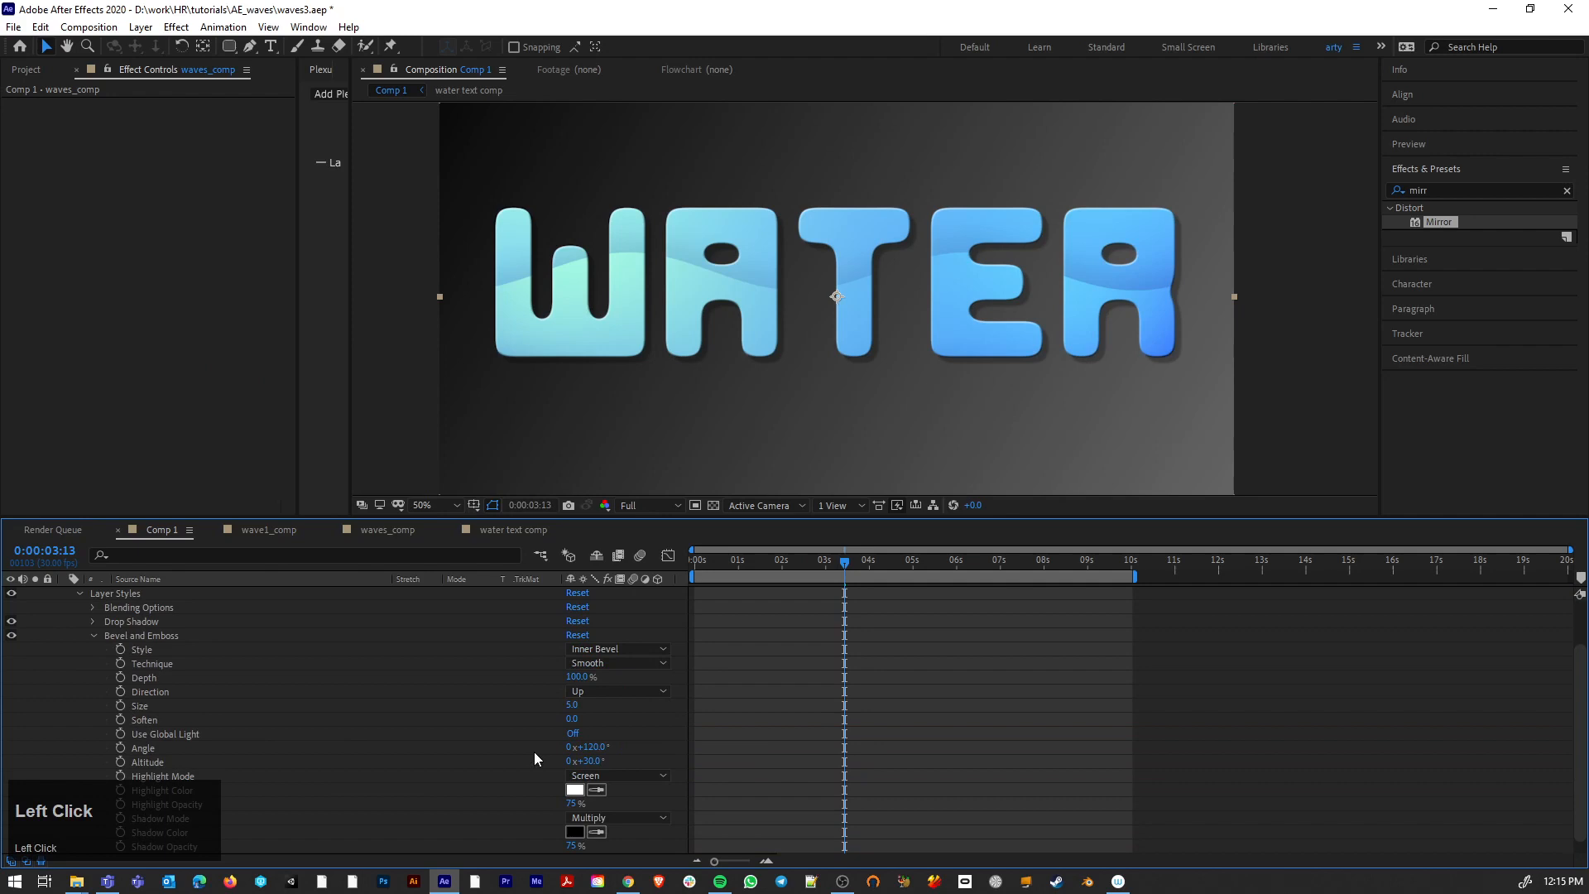
{"action": "left_click", "coordinate": [614, 776]}
{"action": "left_click", "coordinate": [625, 255]}
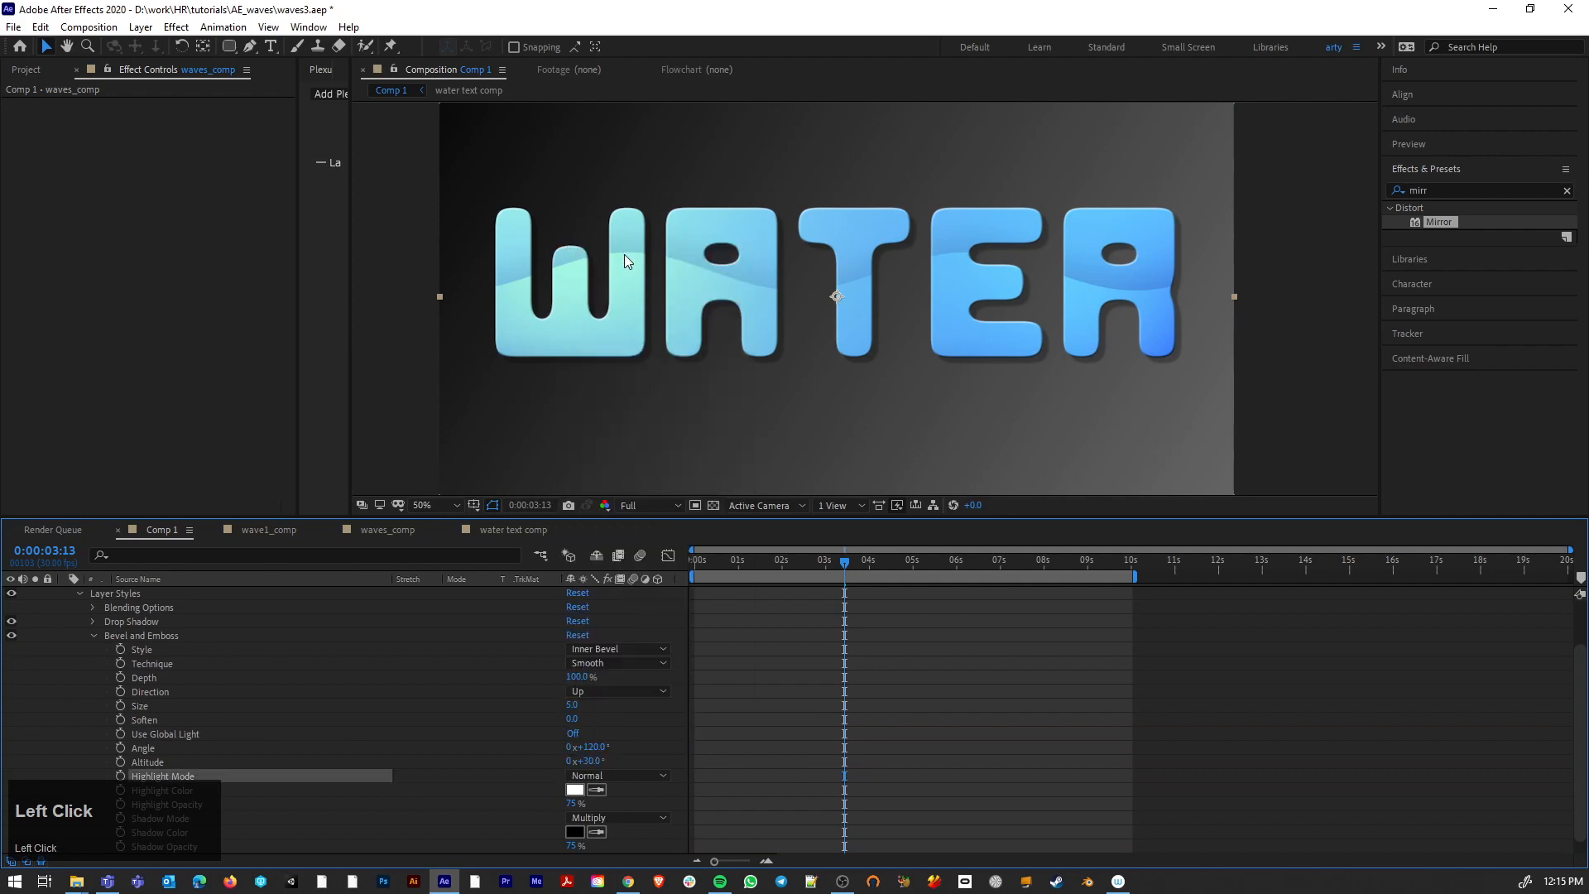
{"action": "mouse_move", "coordinate": [572, 705]}
{"action": "left_mouse_down"}
{"action": "mouse_move", "coordinate": [609, 707]}
{"action": "mouse_move", "coordinate": [600, 748]}
{"action": "mouse_move", "coordinate": [638, 749]}
{"action": "mouse_move", "coordinate": [594, 760]}
{"action": "mouse_move", "coordinate": [626, 756]}
{"action": "left_mouse_up"}
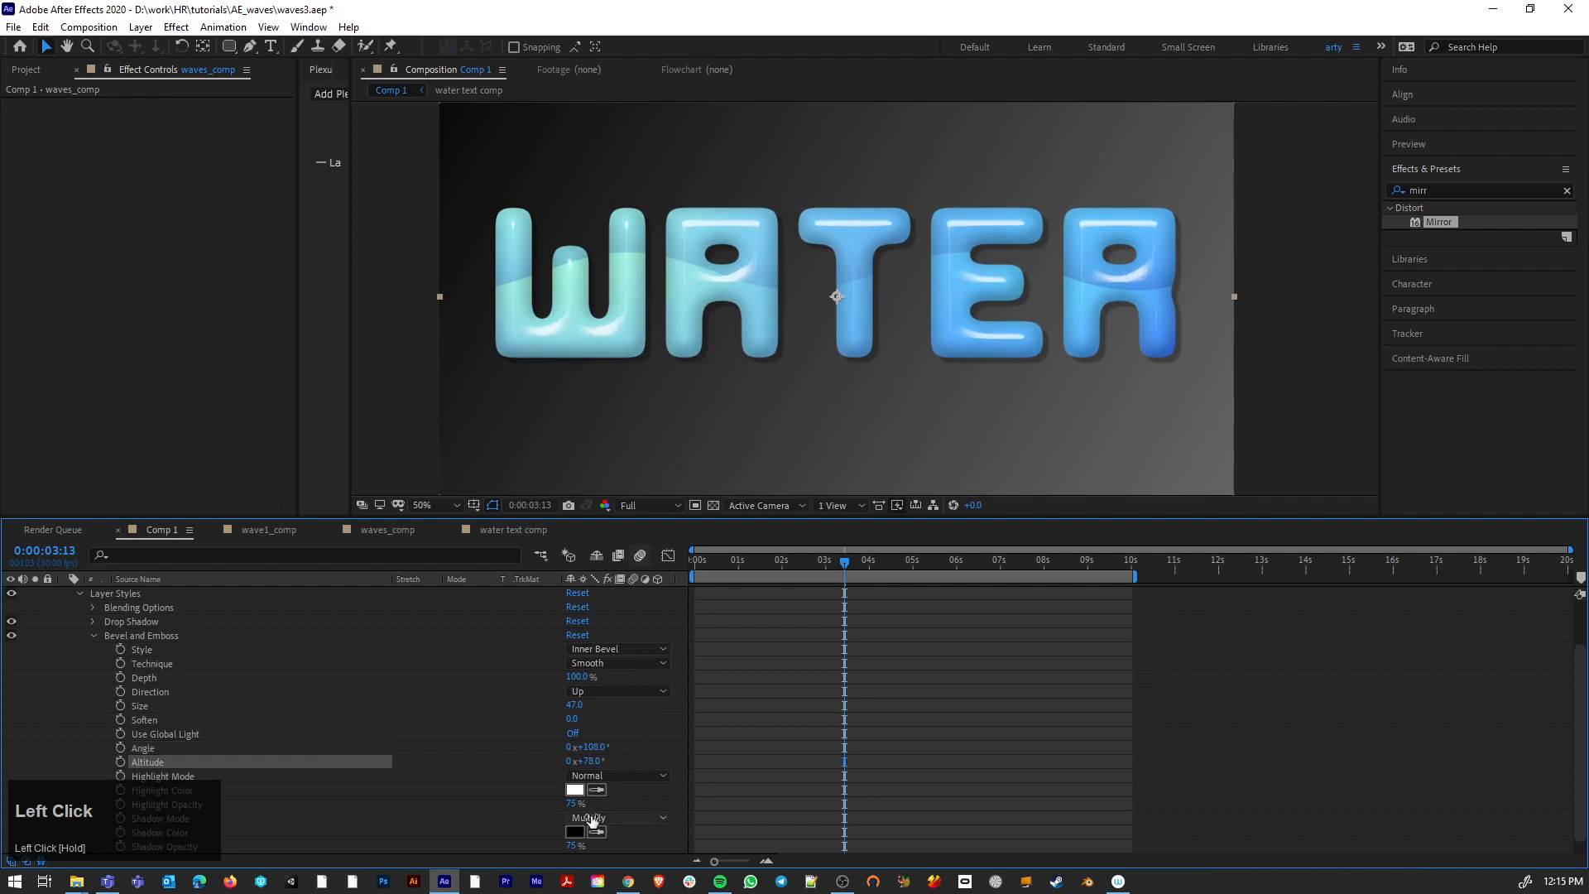
{"action": "left_click_drag", "start_coordinate": [577, 807], "coordinate": [553, 843]}
Step: Preview the beveled WATER animation from the first frame and save the project
{"action": "left_click_drag", "start_coordinate": [826, 559], "coordinate": [674, 569]}
{"action": "key", "text": "space"}
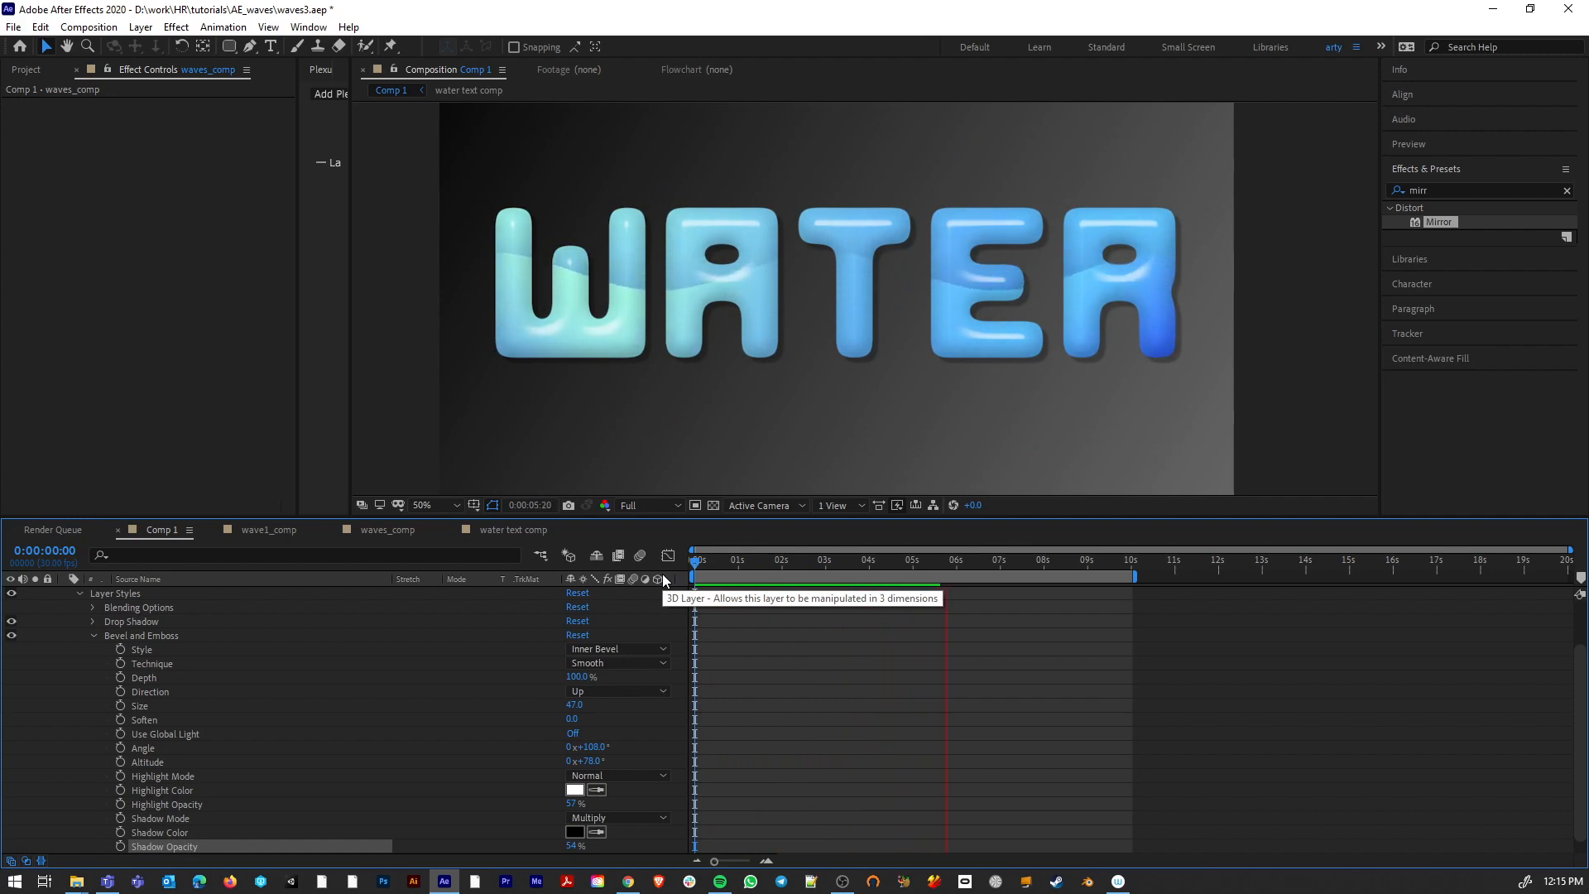
{"action": "key", "text": "space"}
{"action": "key", "text": "space"}
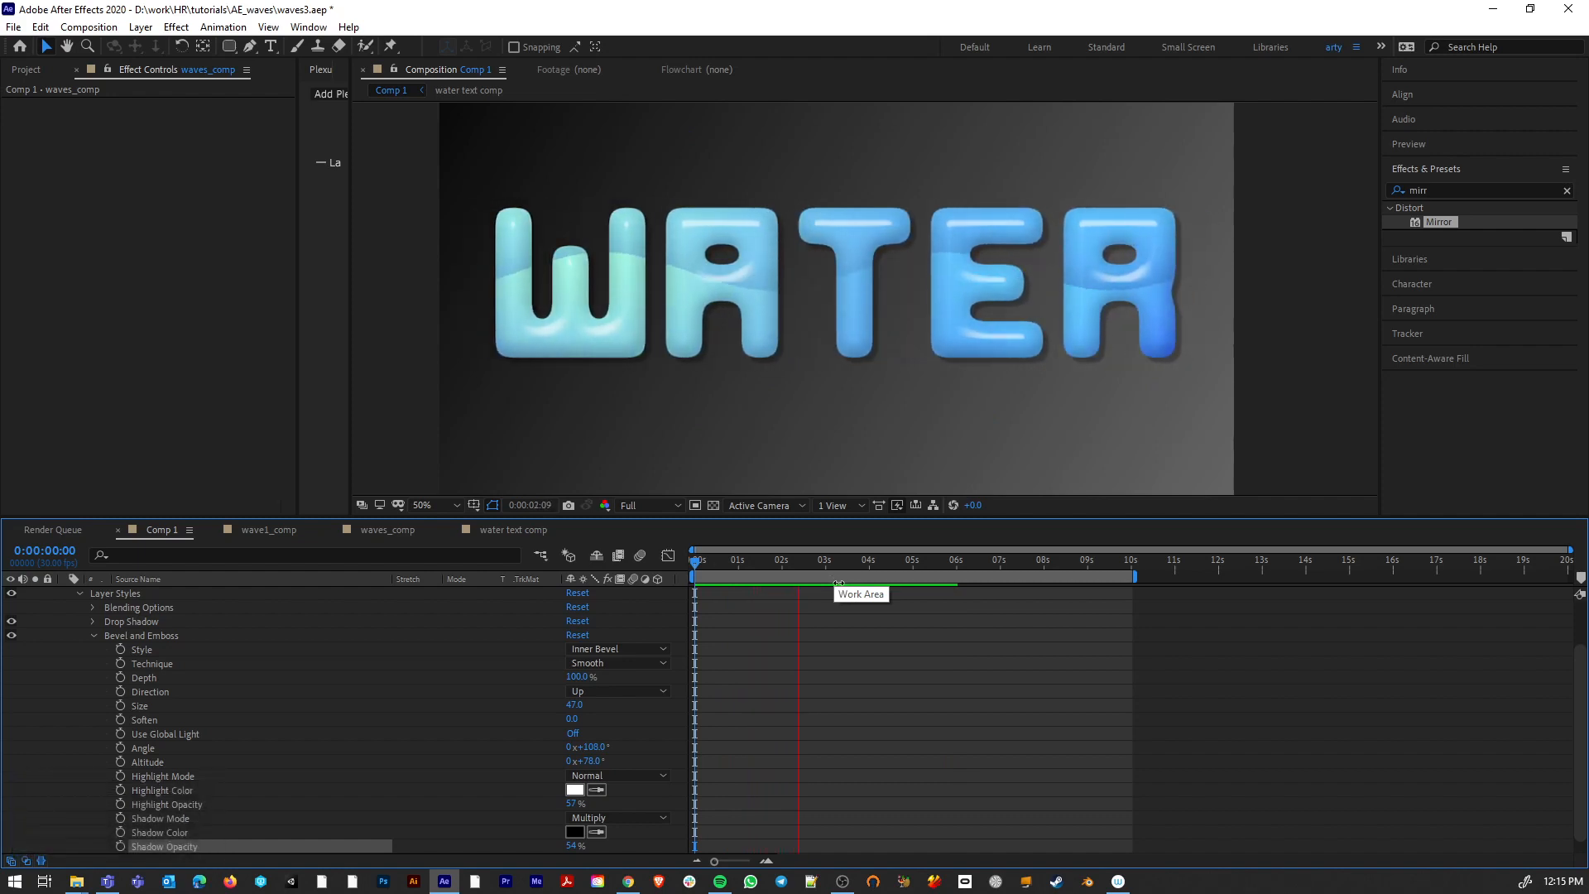
{"action": "key", "text": "space"}
{"action": "key", "text": "ctrl"}
{"action": "key", "text": "ctrl+s"}
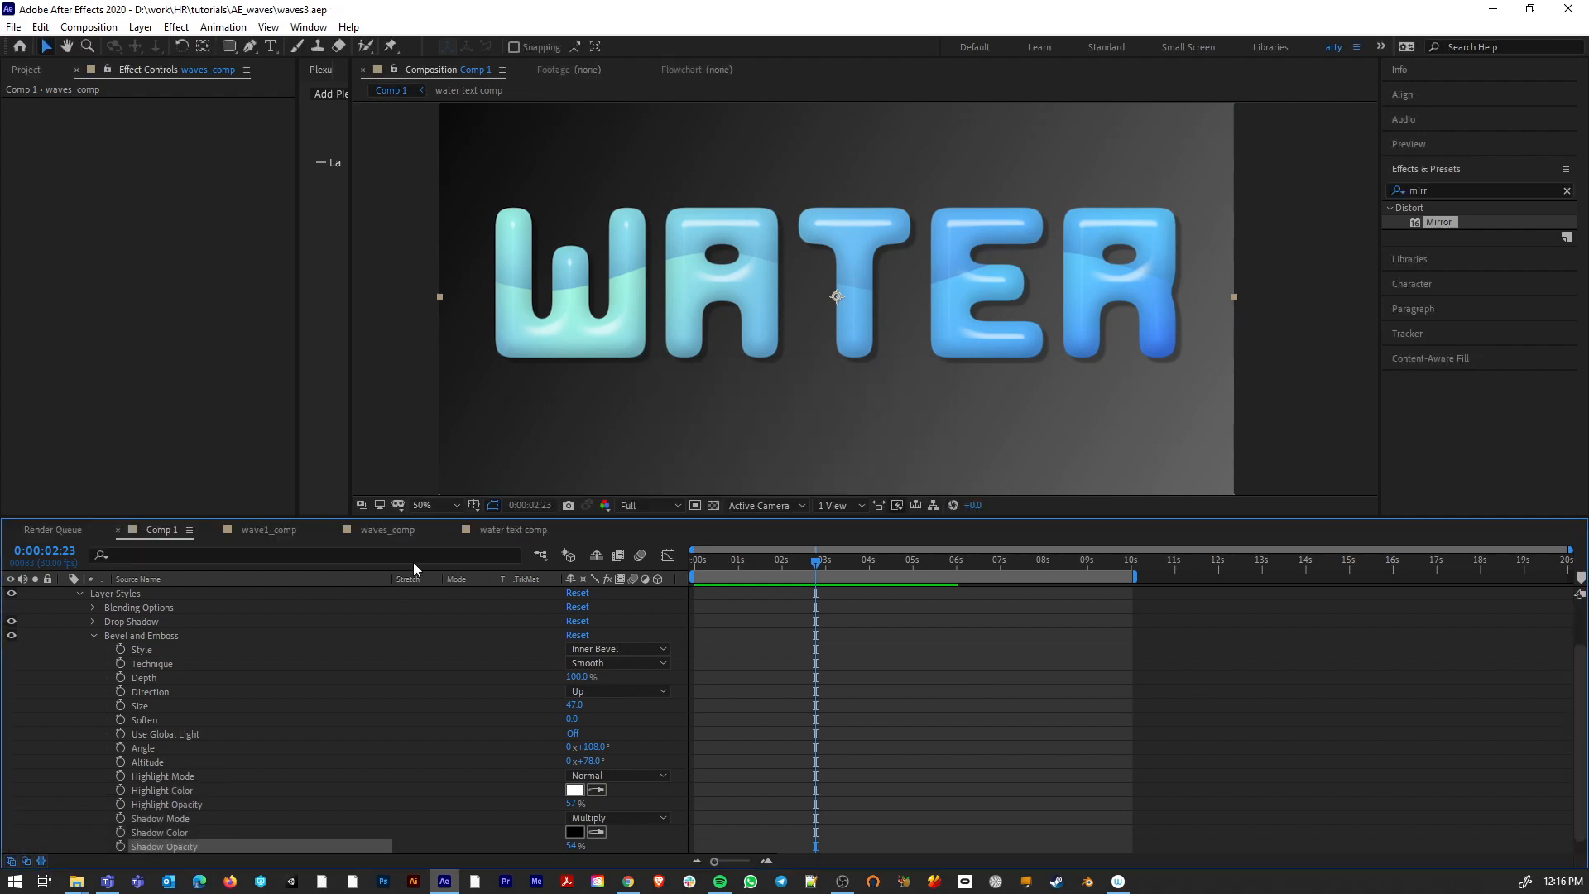
Step: Open water text comp at its first frame and collapse the properties of Shape Layer 2, Shape Layer 1 and the water 2 text layer
{"action": "left_click", "coordinate": [81, 593]}
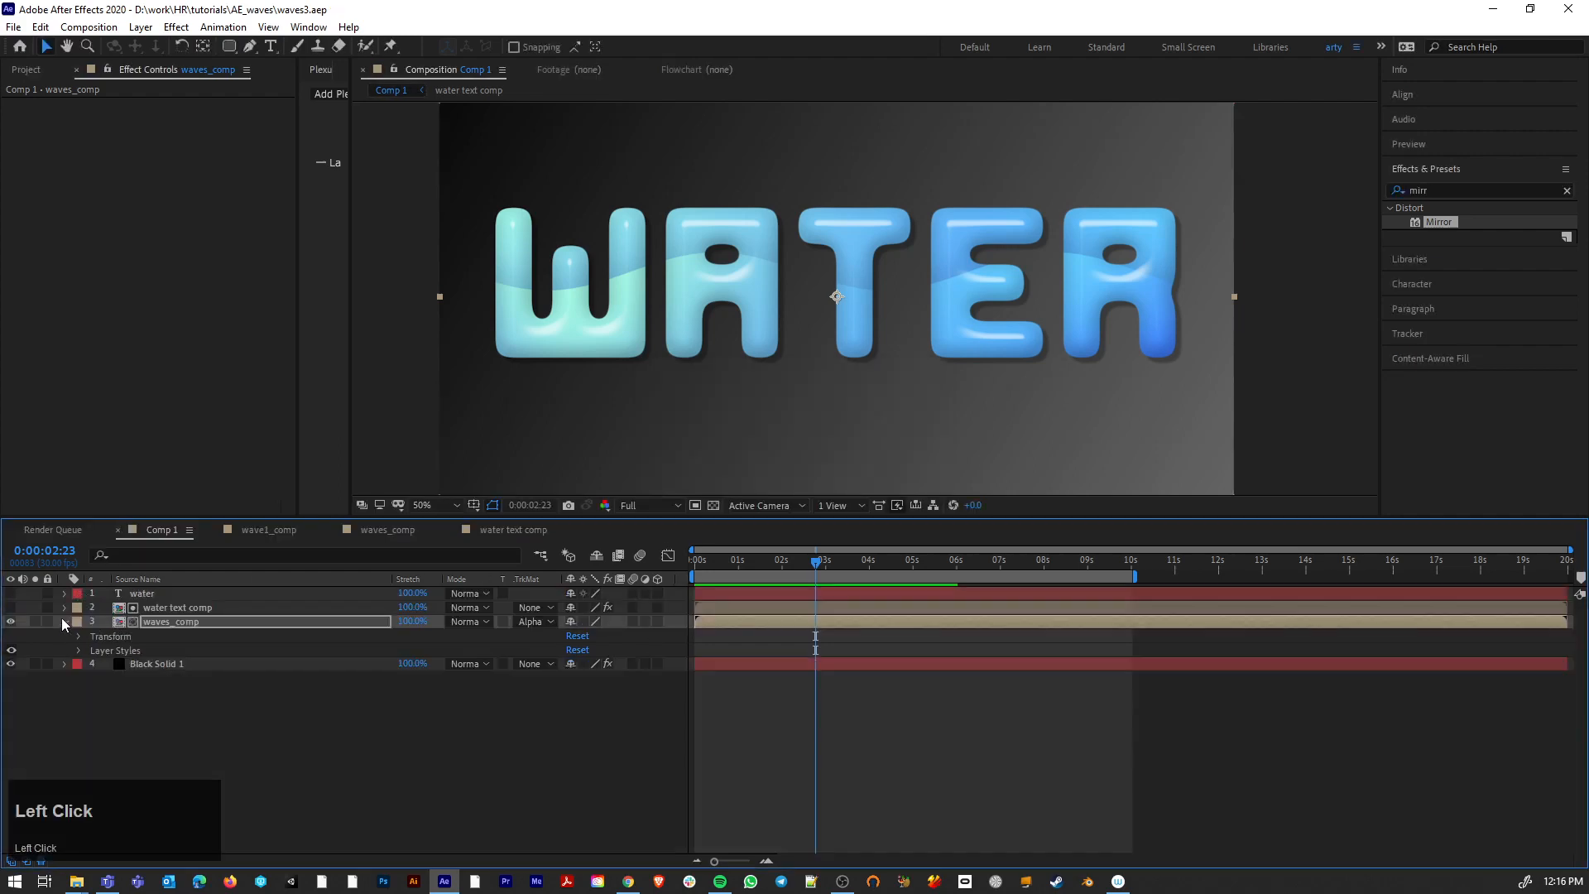
{"action": "double_click", "coordinate": [117, 610]}
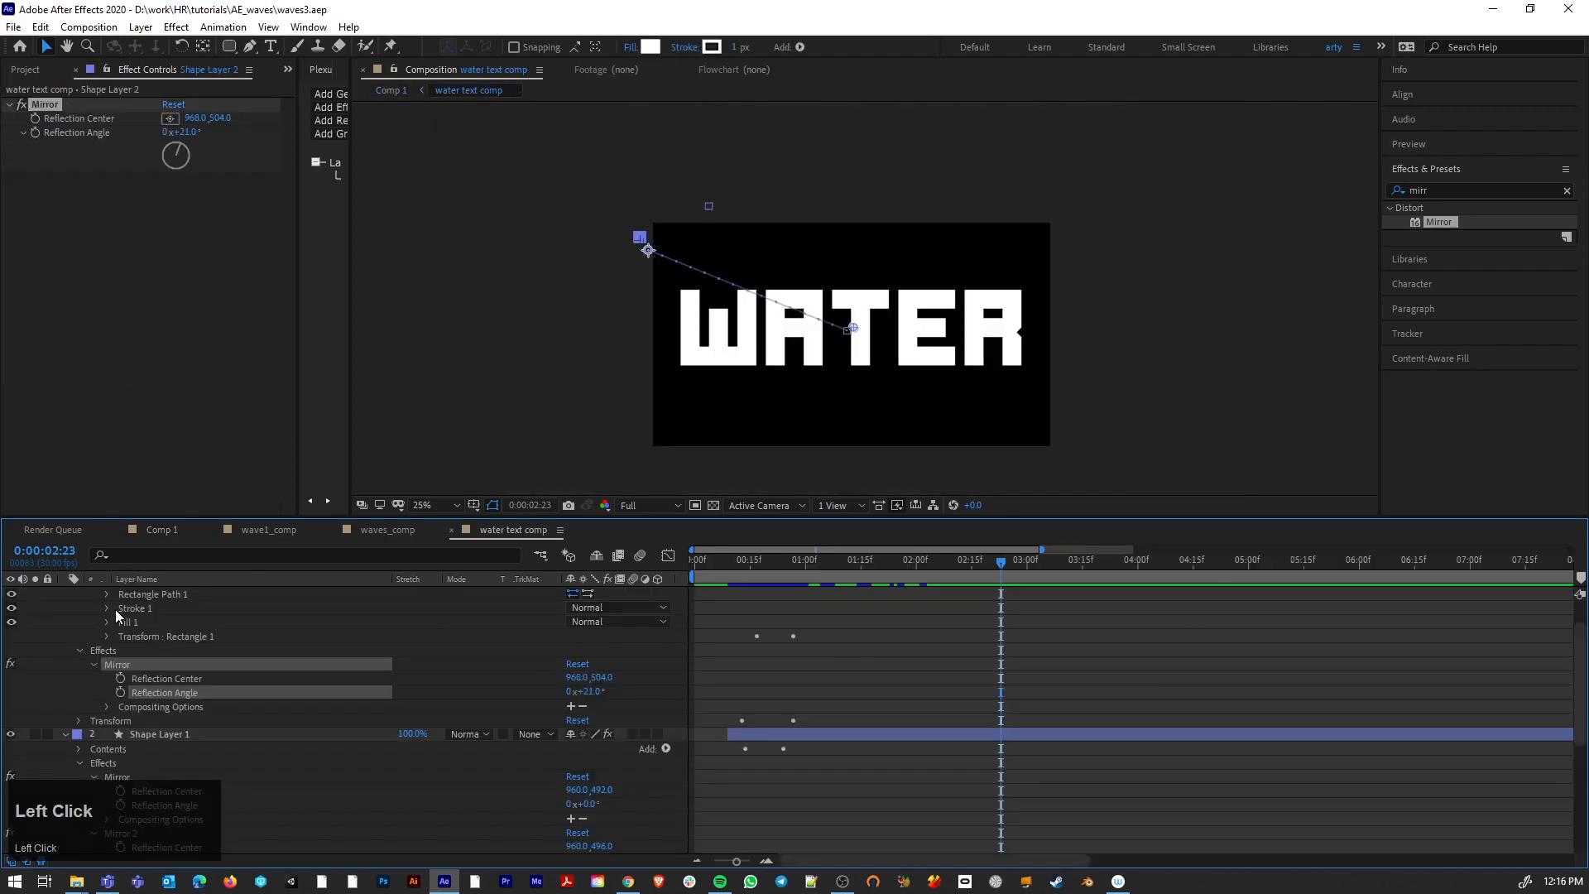
{"action": "left_click_drag", "start_coordinate": [995, 563], "coordinate": [20, 622]}
{"action": "scroll", "coordinate": [21, 622], "scroll_direction": "up", "scroll_amount": 2}
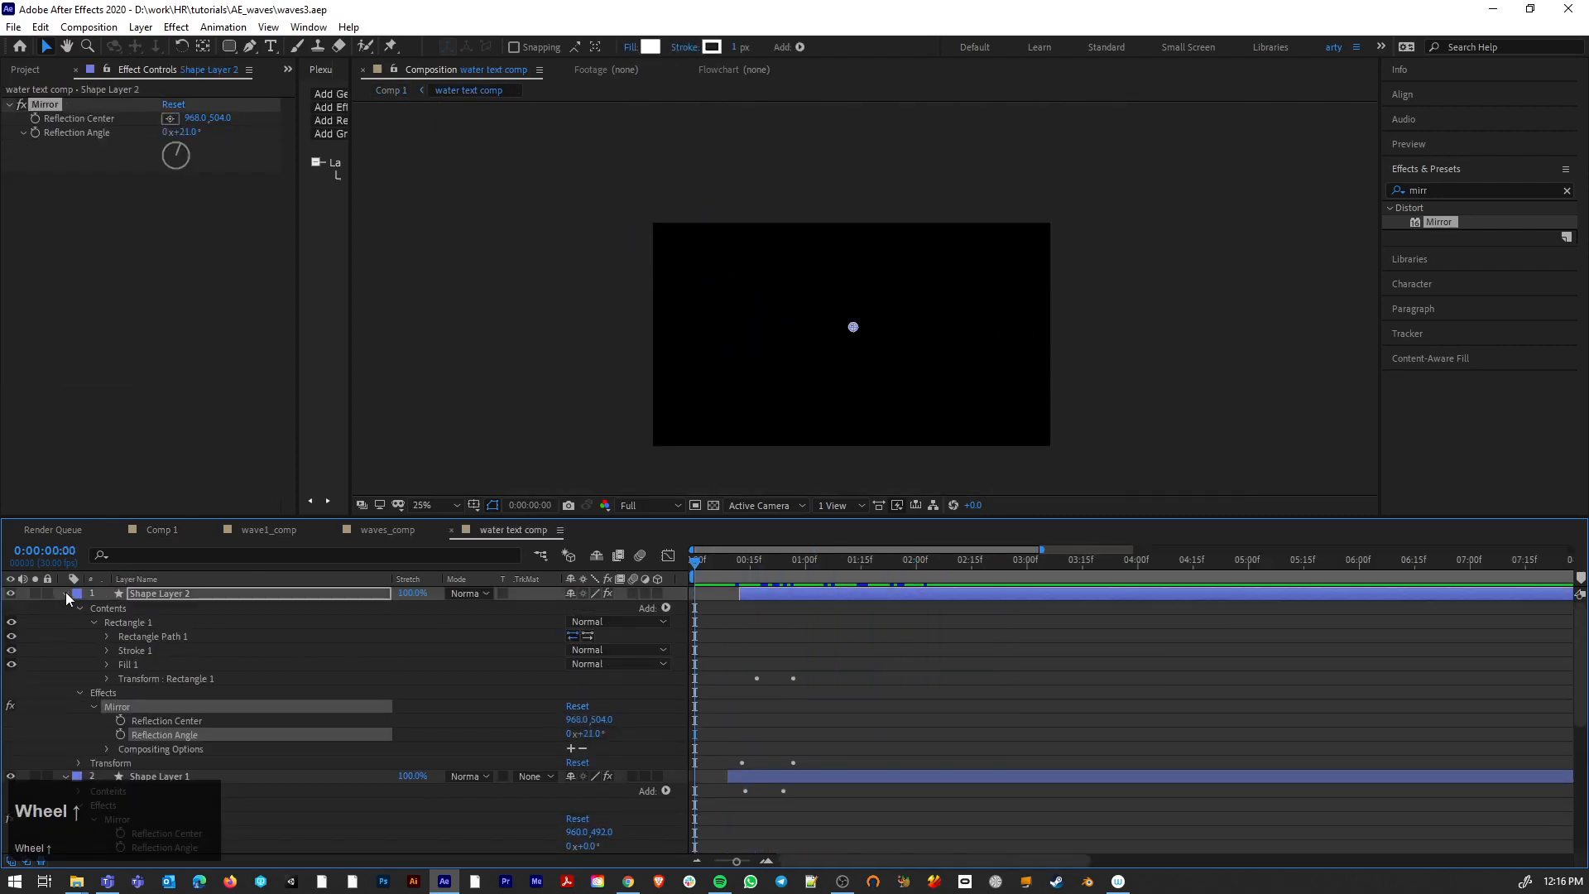
{"action": "left_click", "coordinate": [66, 595]}
{"action": "left_click", "coordinate": [65, 608]}
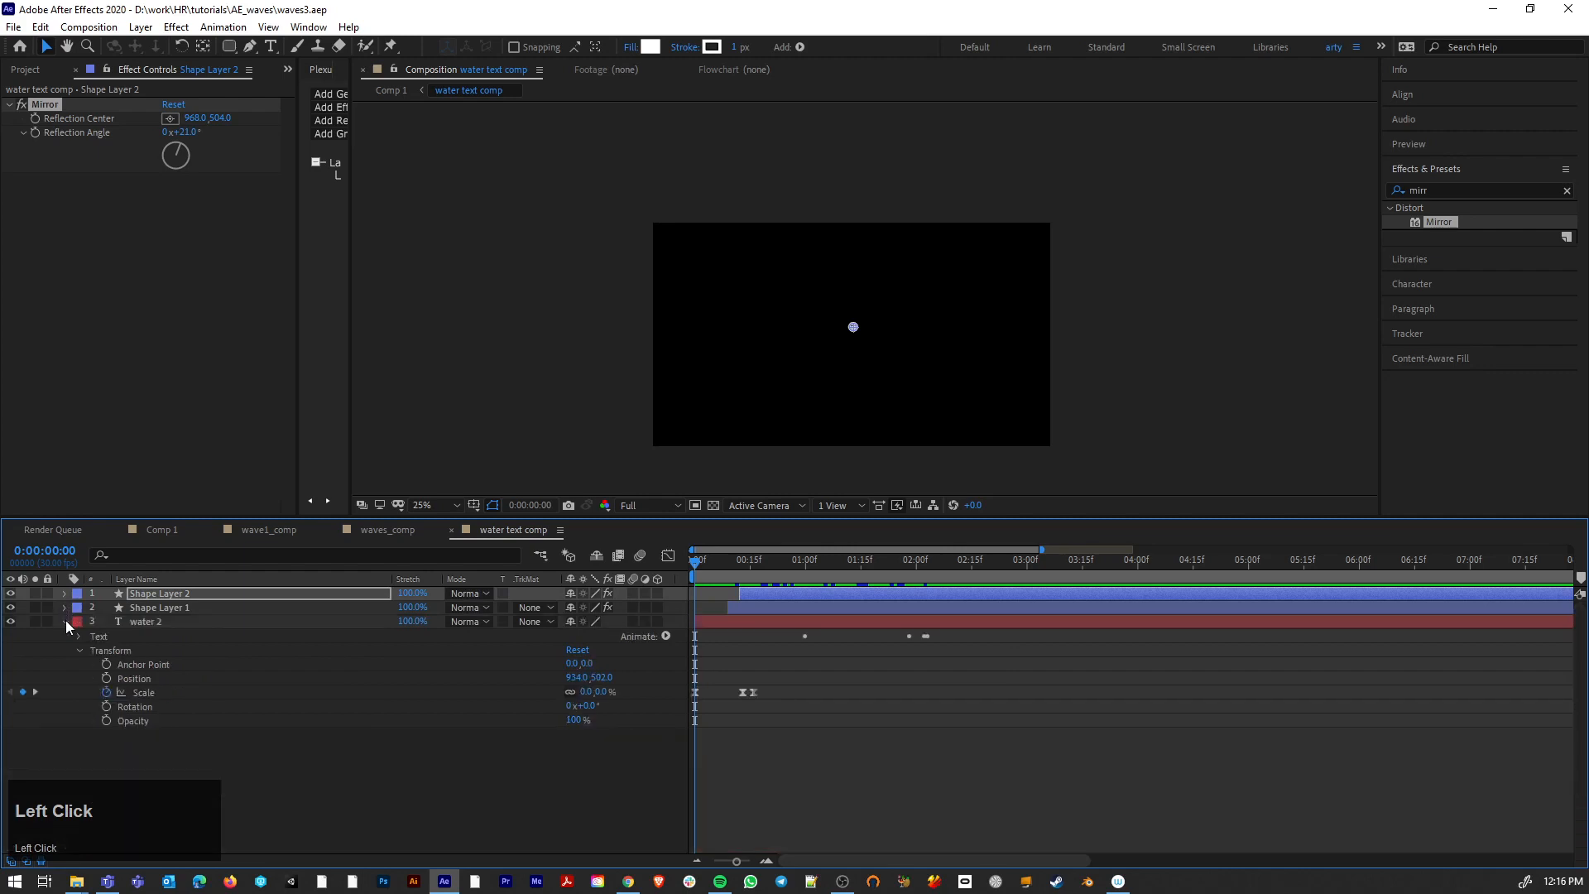
{"action": "left_click", "coordinate": [66, 623]}
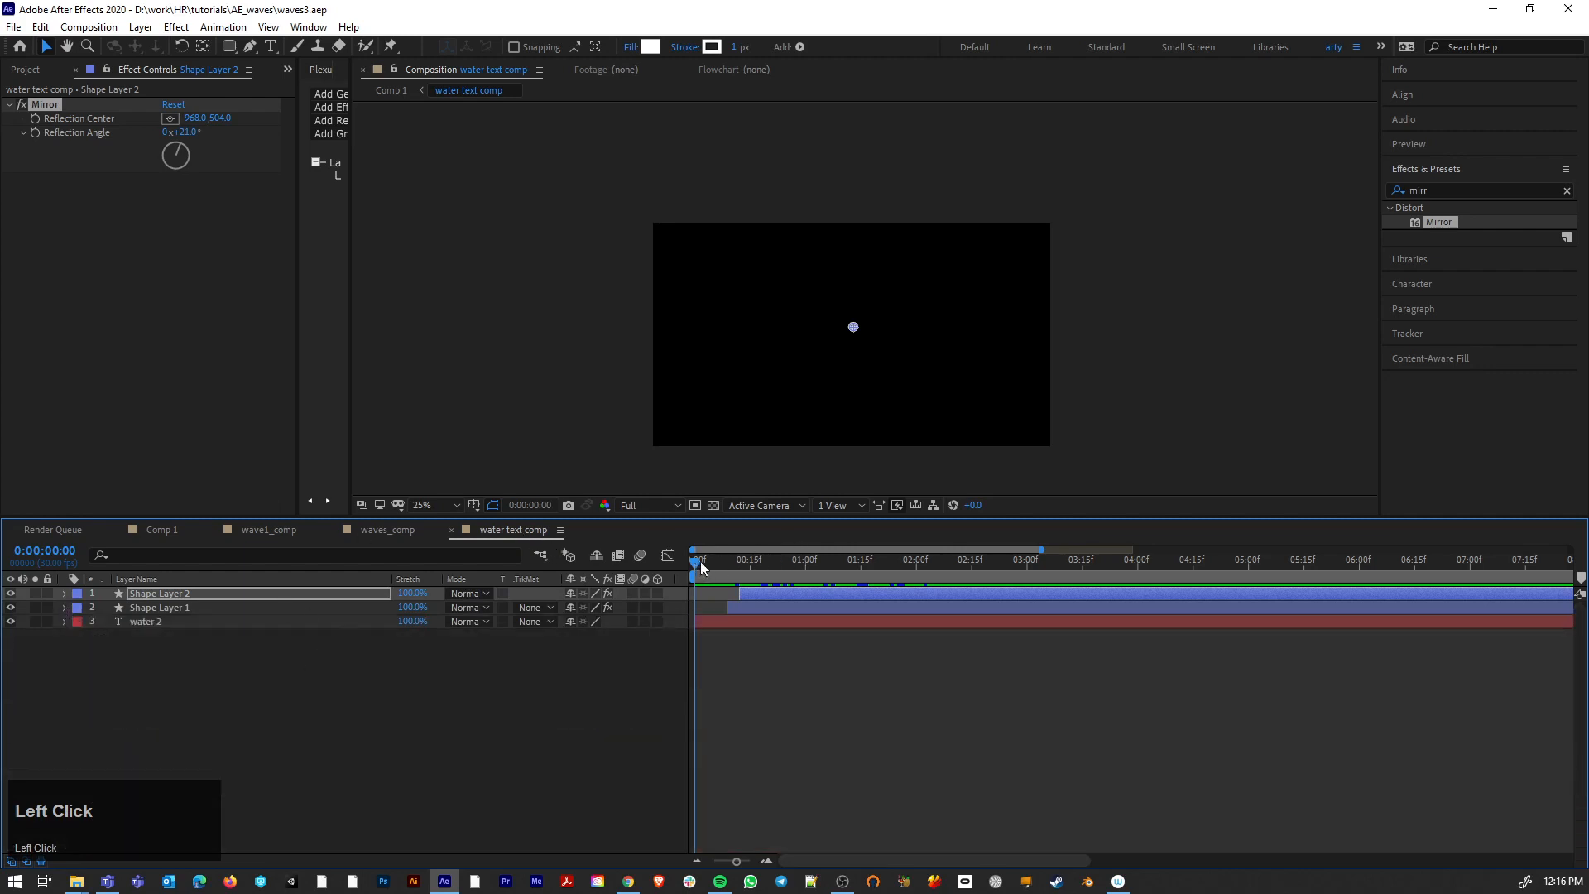
Step: Create a white 1920 × 1080 px solid named Mercury above the shape layers in water text comp
{"action": "left_click_drag", "start_coordinate": [701, 566], "coordinate": [776, 573]}
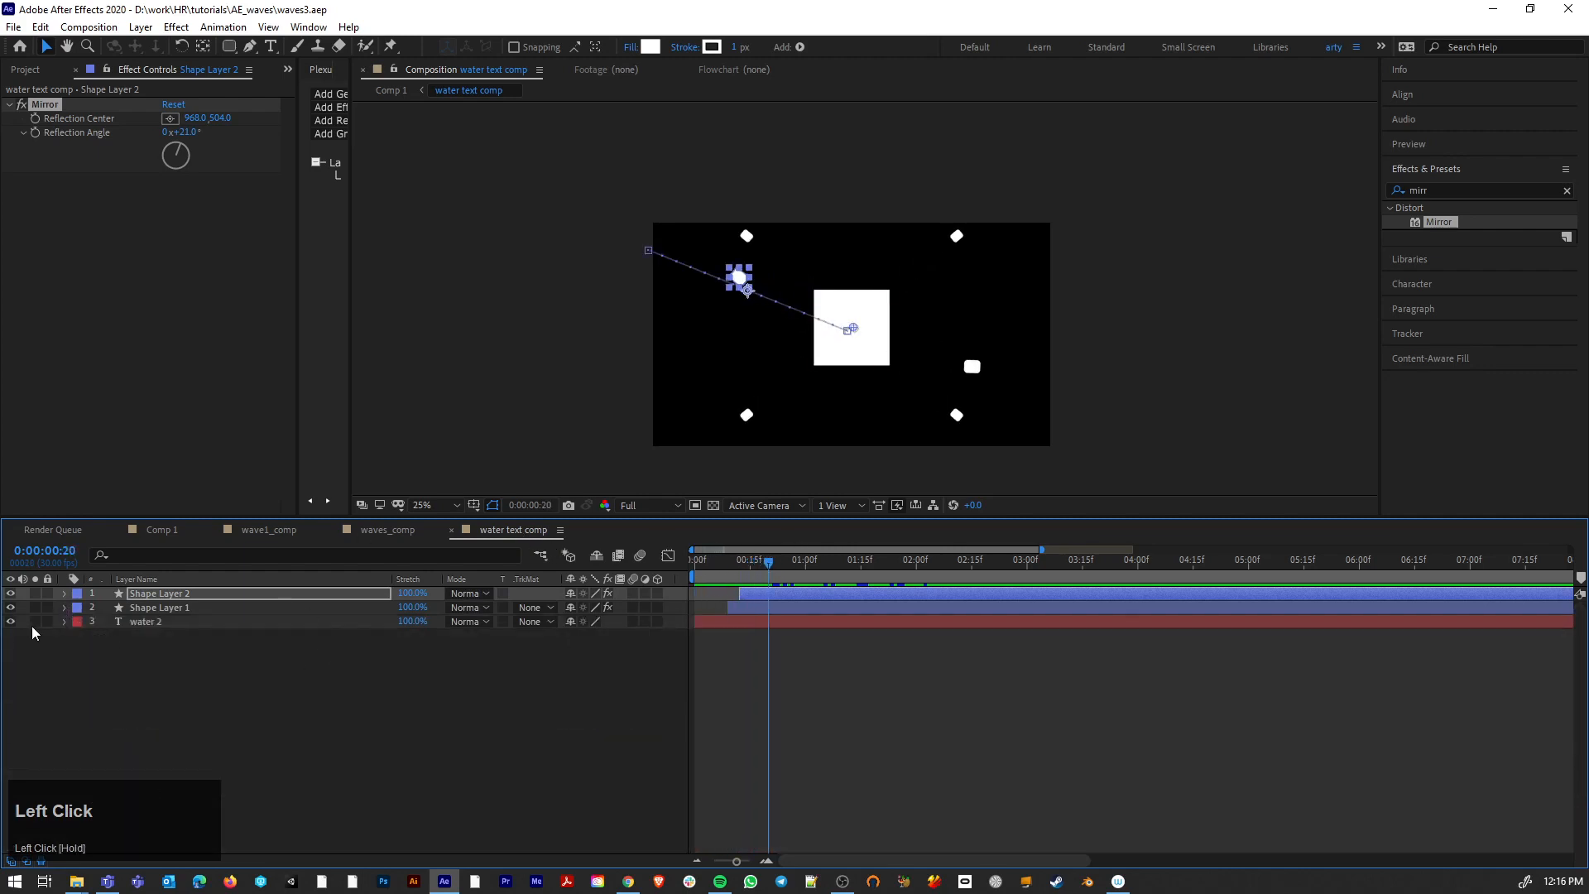
{"action": "left_click", "coordinate": [140, 28]}
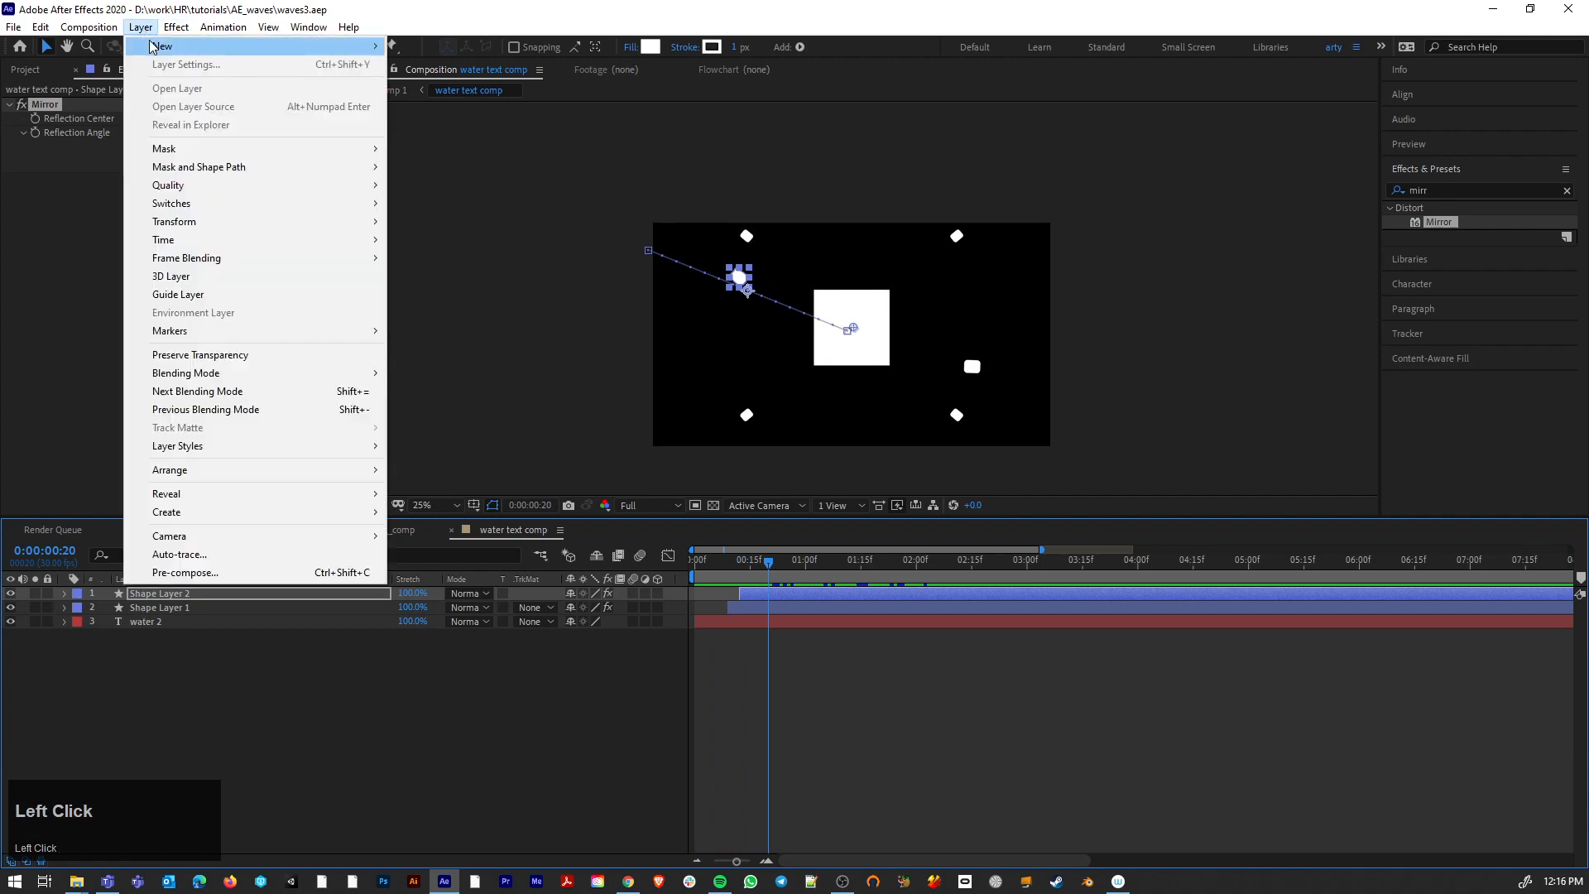
{"action": "mouse_move", "coordinate": [156, 47]}
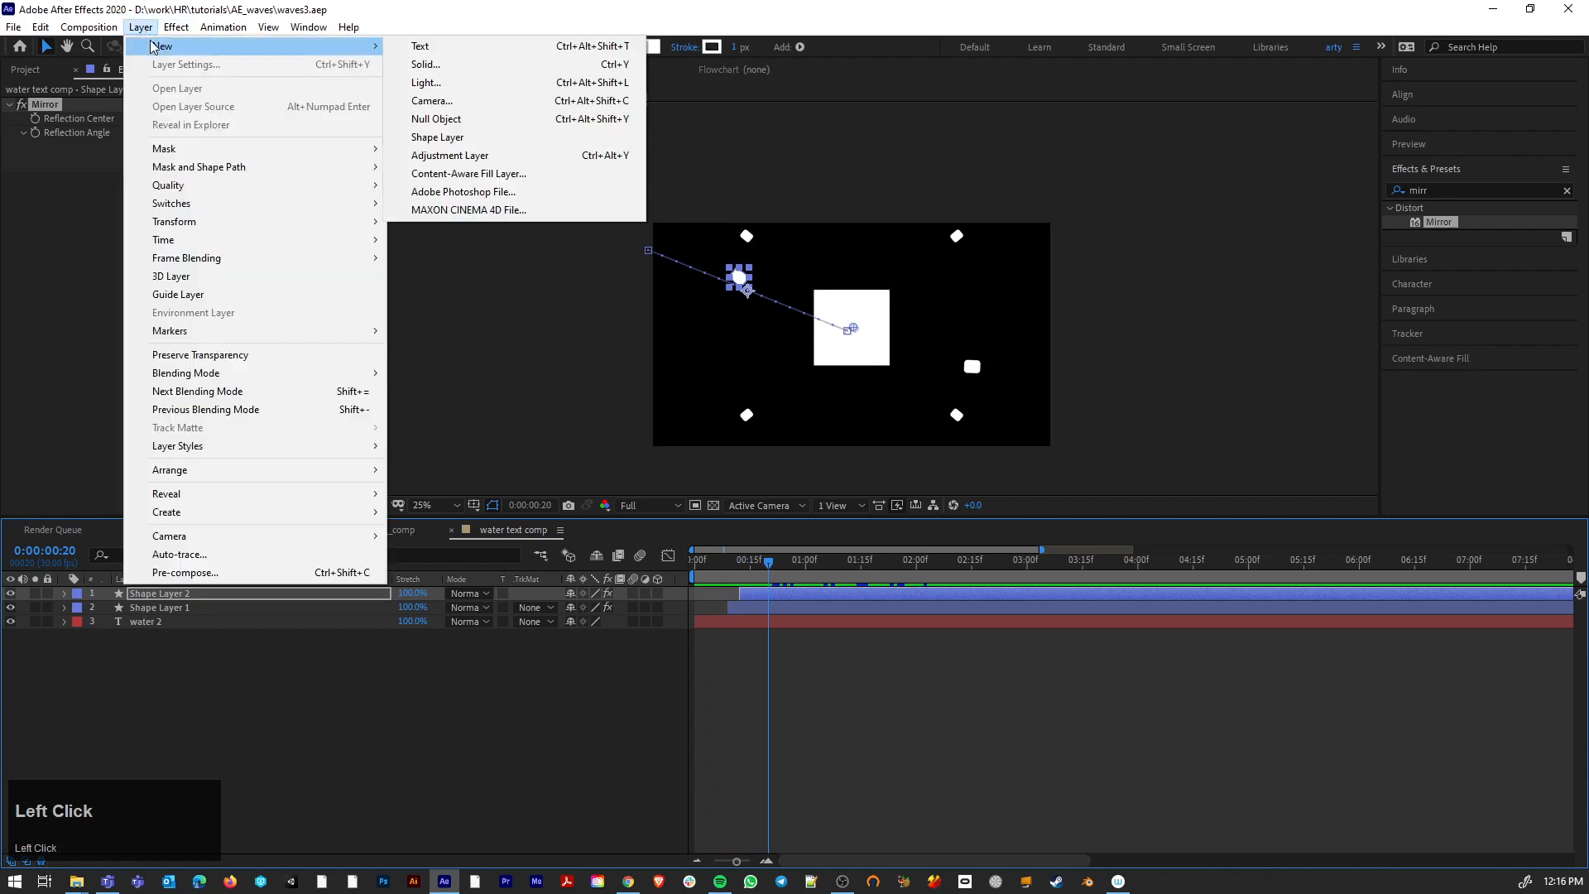
{"action": "left_click", "coordinate": [425, 66]}
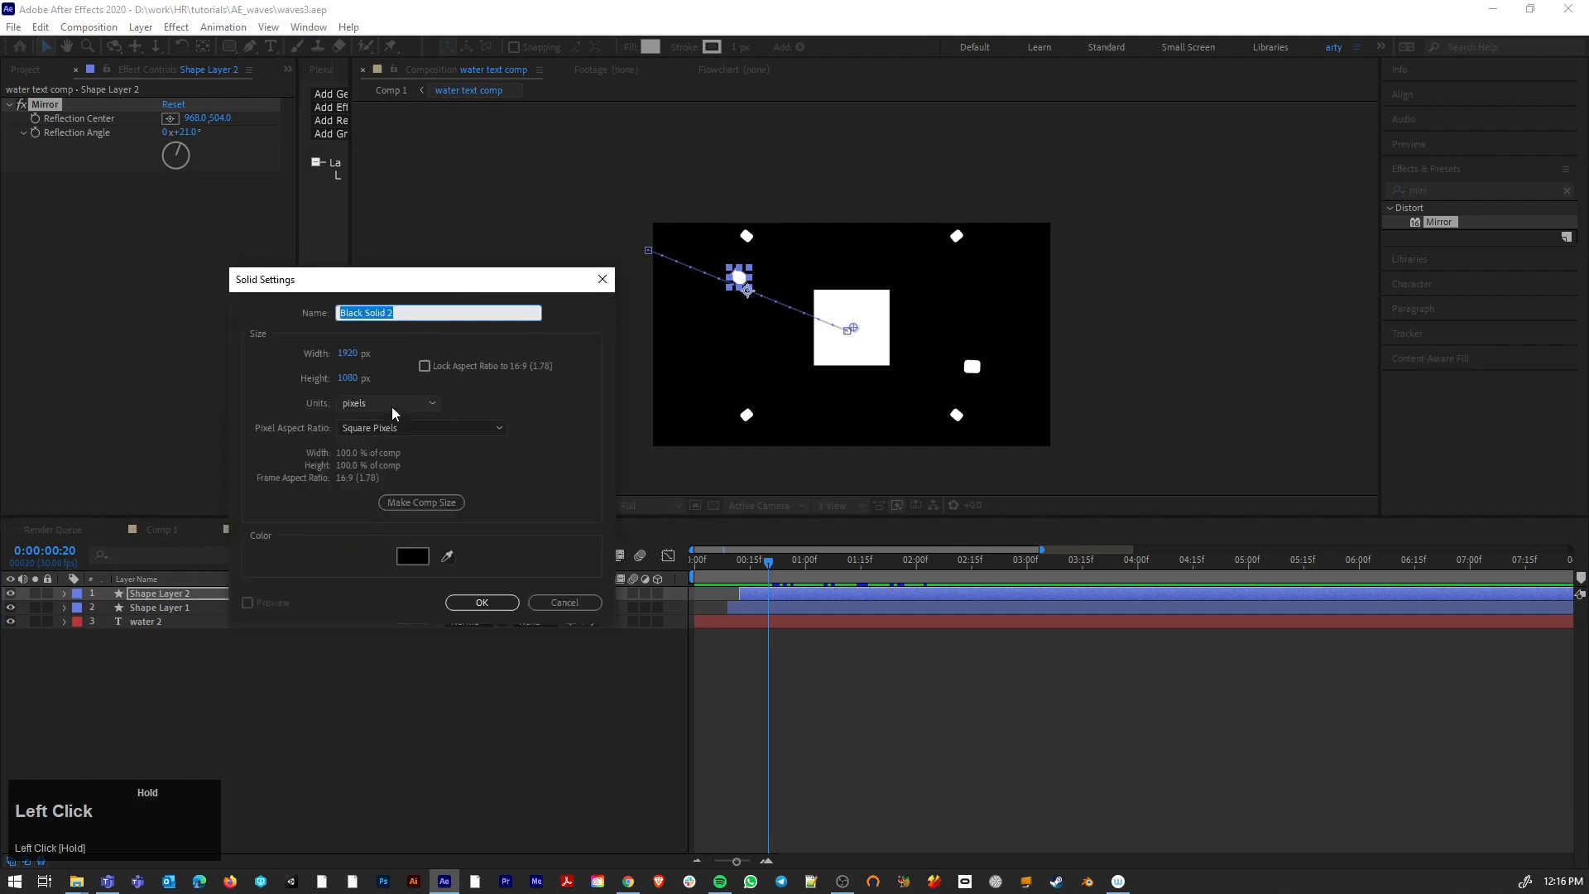
{"action": "left_click", "coordinate": [414, 555]}
{"action": "left_click_drag", "start_coordinate": [412, 254], "coordinate": [359, 195]}
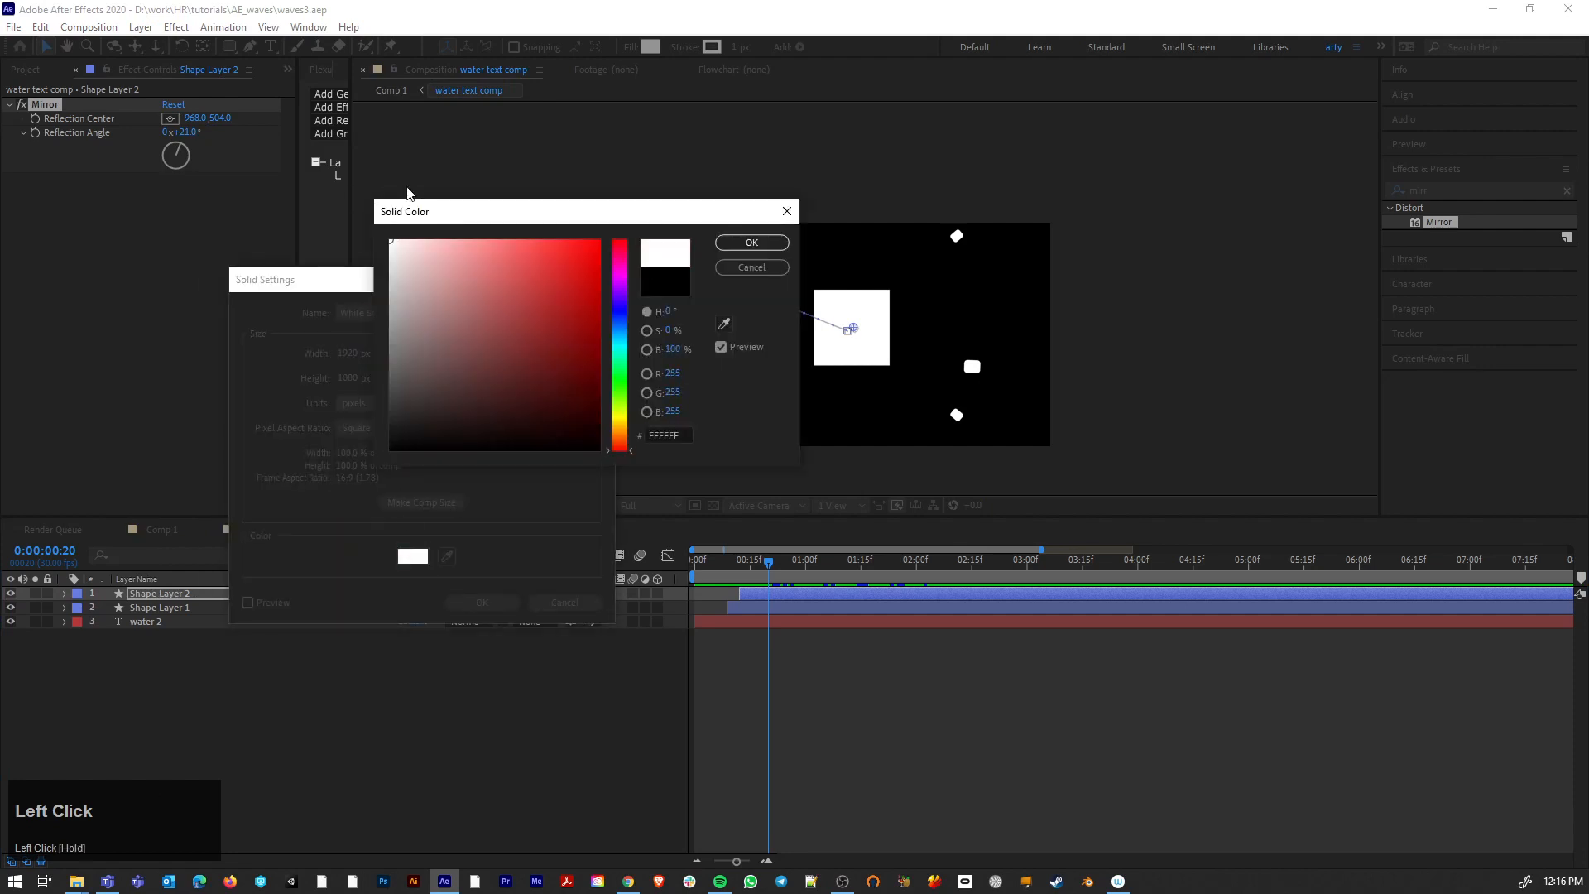
{"action": "left_click", "coordinate": [749, 244]}
{"action": "triple_click", "coordinate": [408, 312]}
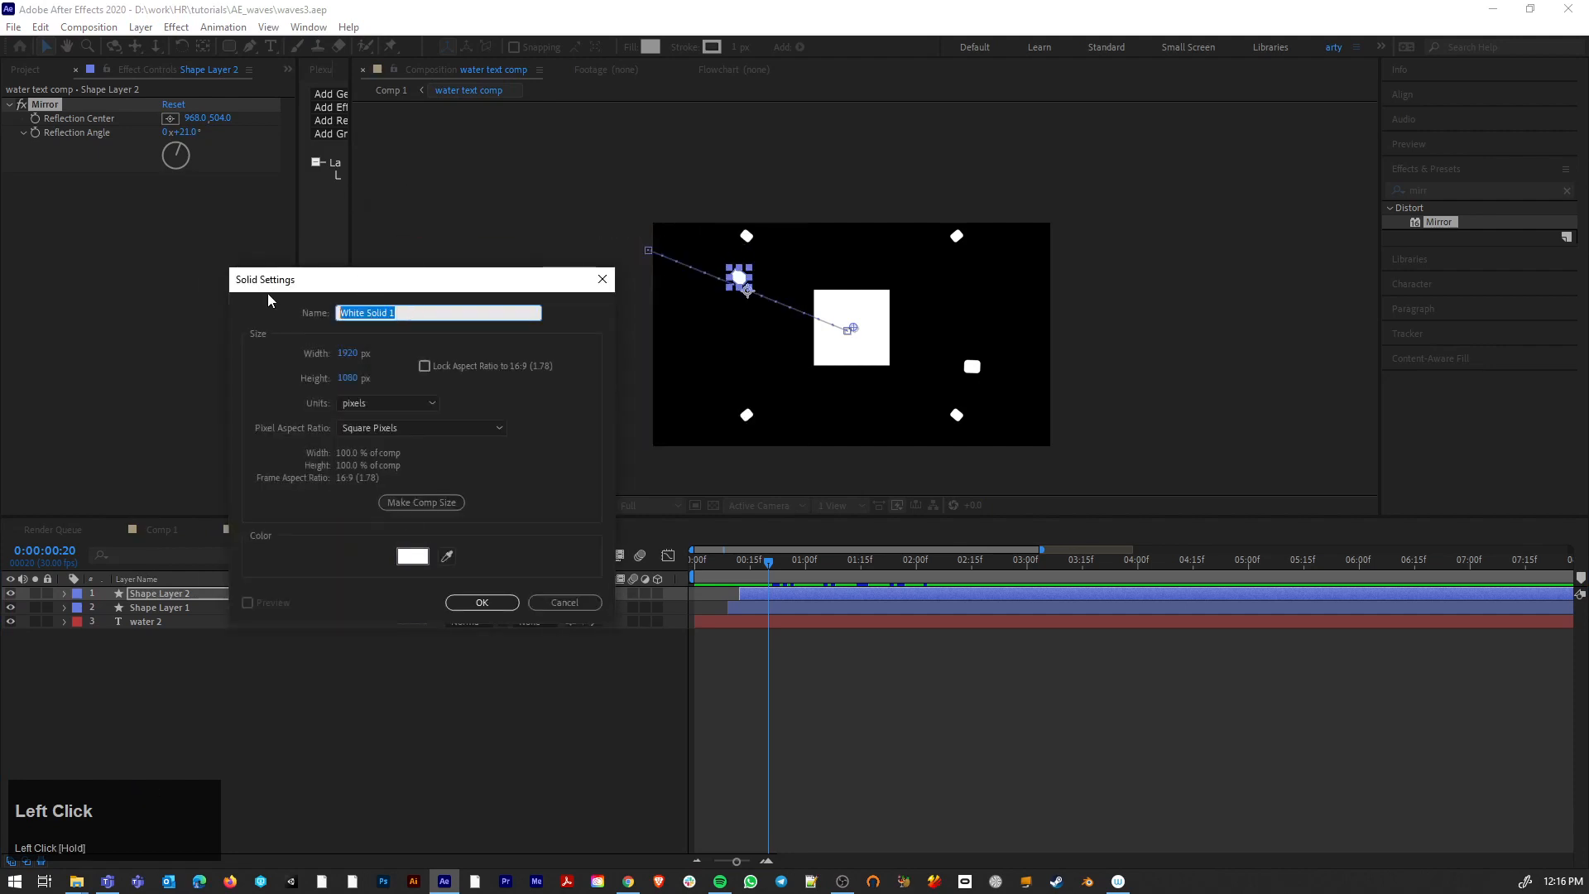
{"action": "type", "text": "M"}
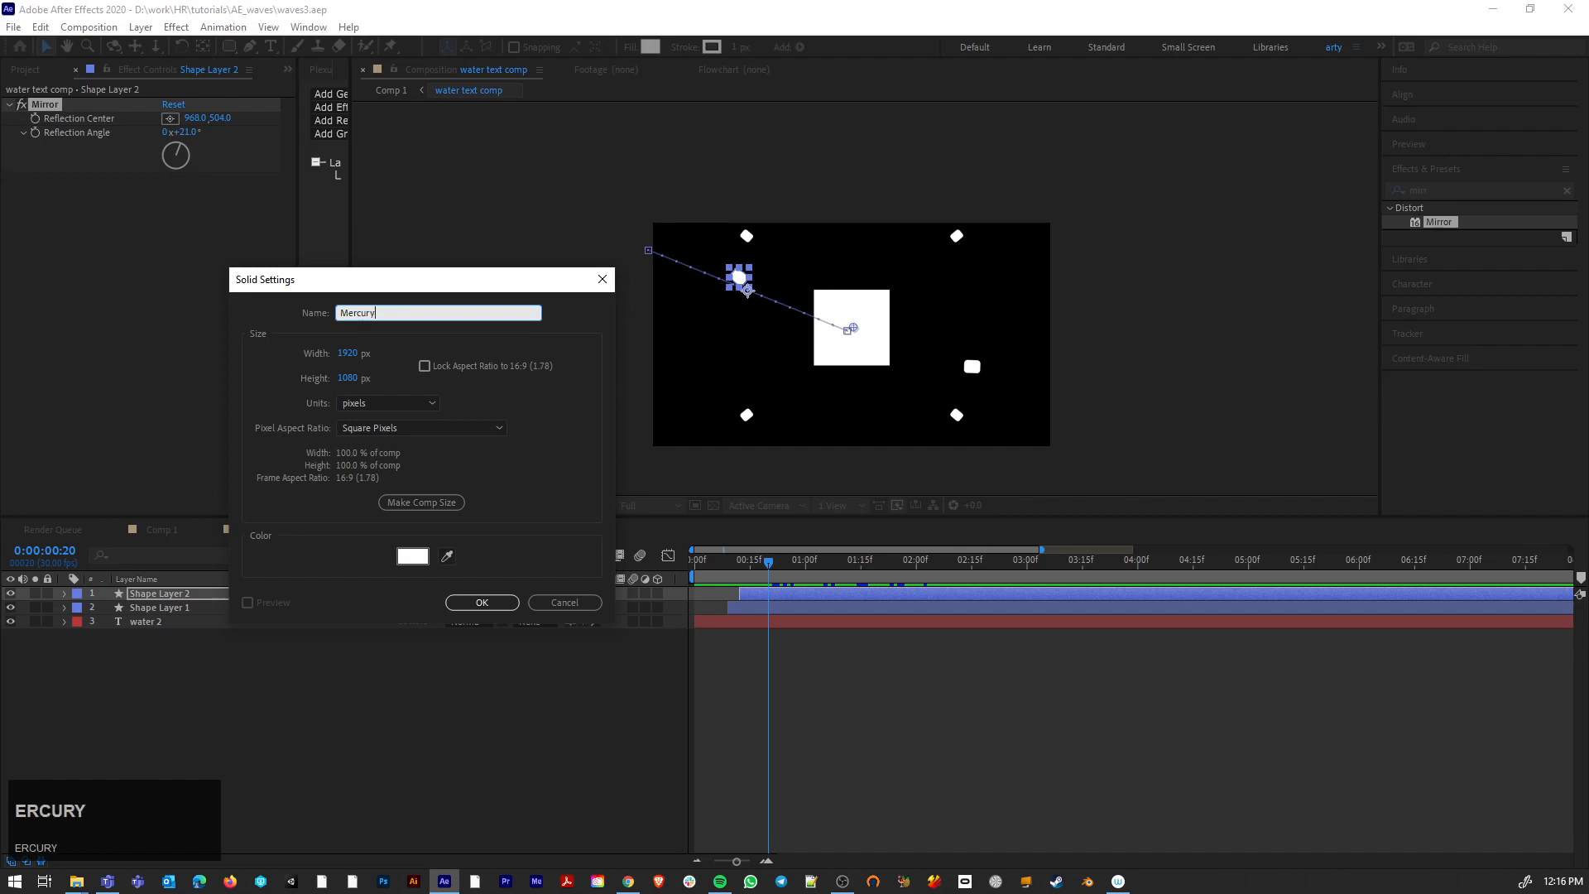
{"action": "type", "text": "ercury"}
{"action": "key", "text": "Return"}
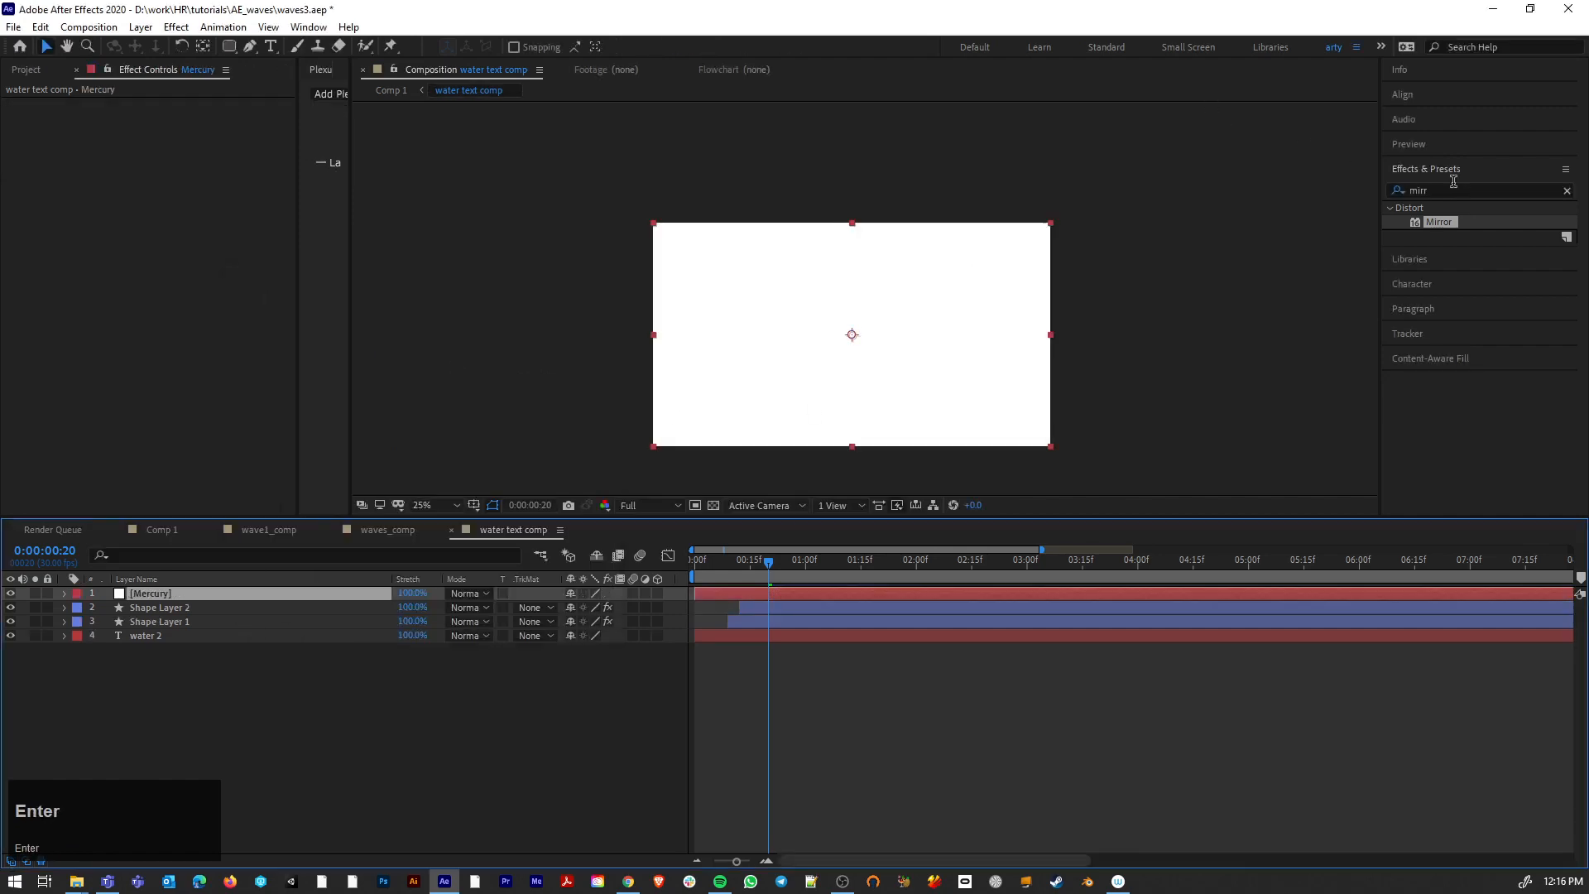
Step: Find the CC Mr. Mercury simulation effect and apply it to the Mercury solid
{"action": "left_click", "coordinate": [1457, 189]}
{"action": "type", "text": "merc"}
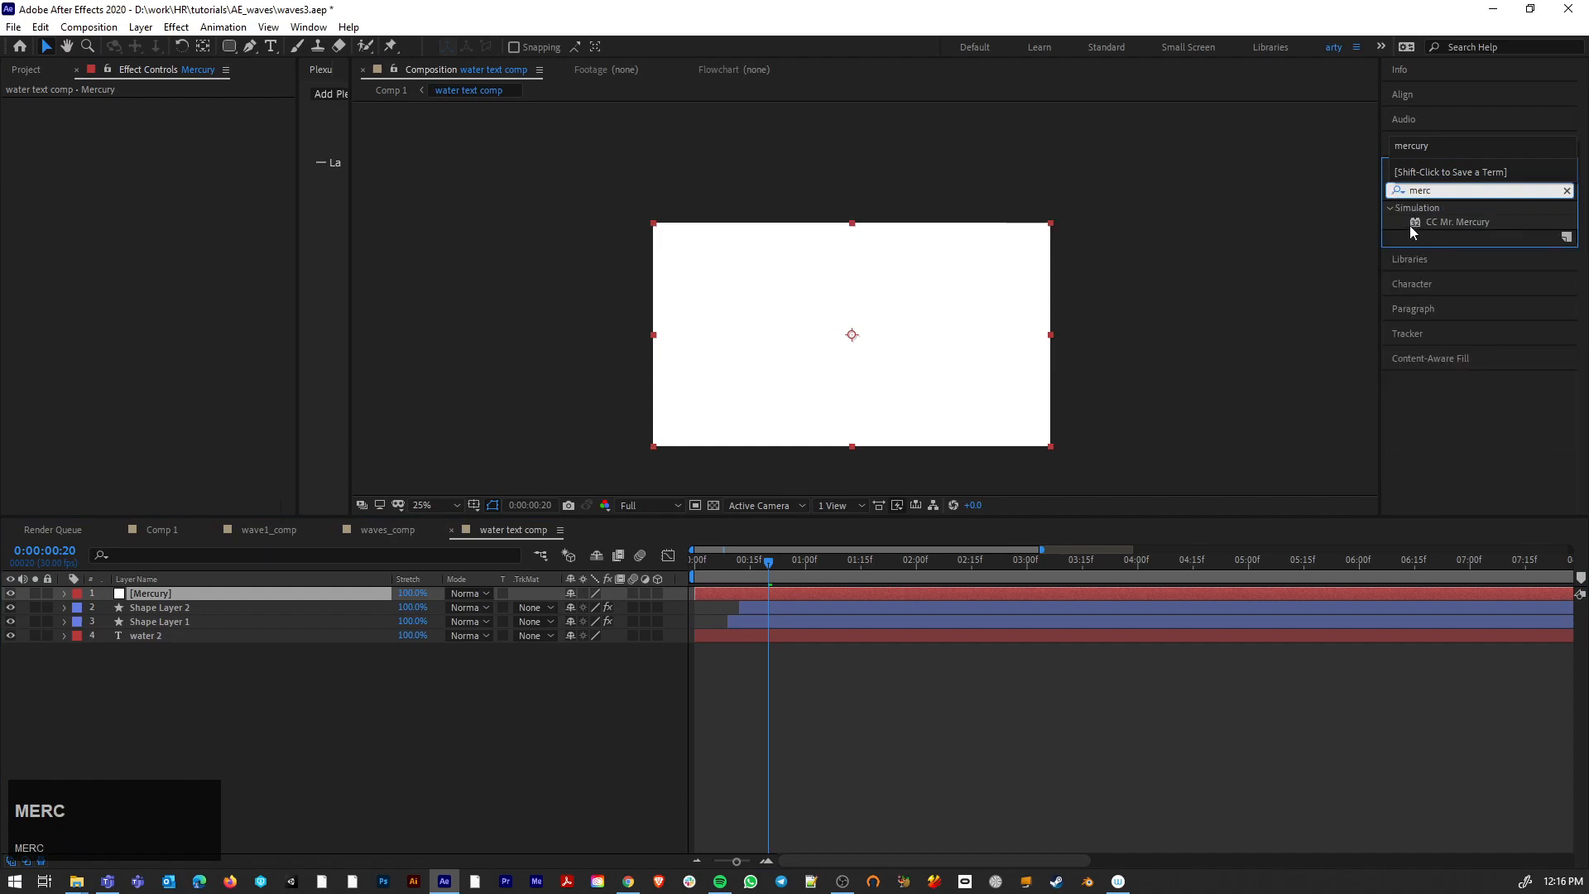
{"action": "double_click", "coordinate": [1412, 225]}
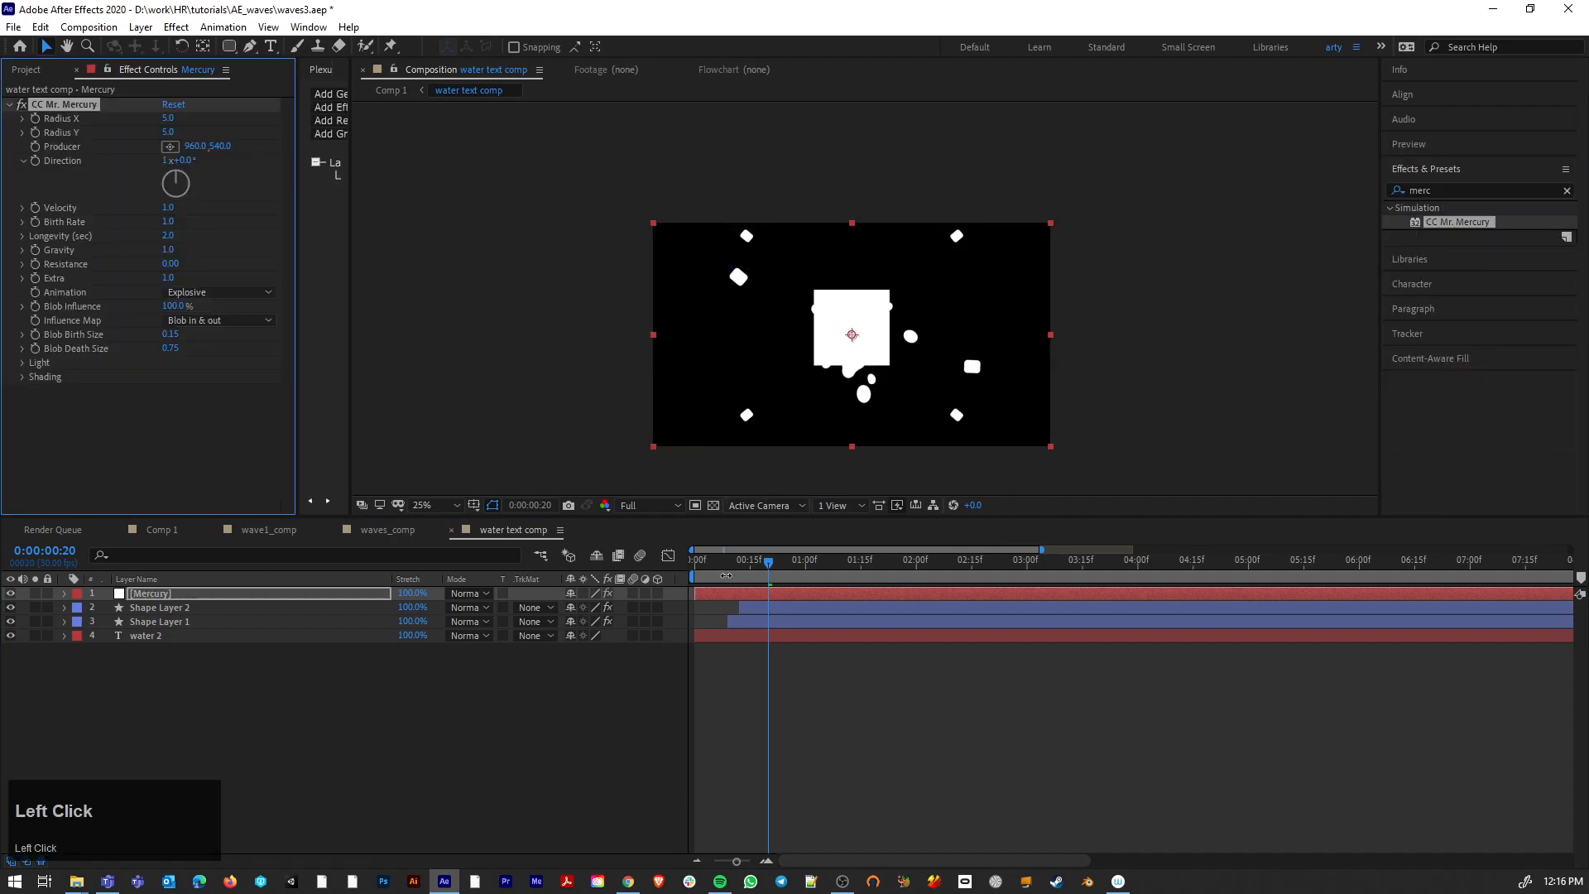
Step: Hide Shape Layer 2, Shape Layer 1 and the water 2 text layer and preview the mercury blobs alone
{"action": "mouse_move", "coordinate": [768, 564]}
{"action": "left_mouse_down"}
{"action": "mouse_move", "coordinate": [710, 579]}
{"action": "mouse_move", "coordinate": [749, 584]}
{"action": "left_mouse_up"}
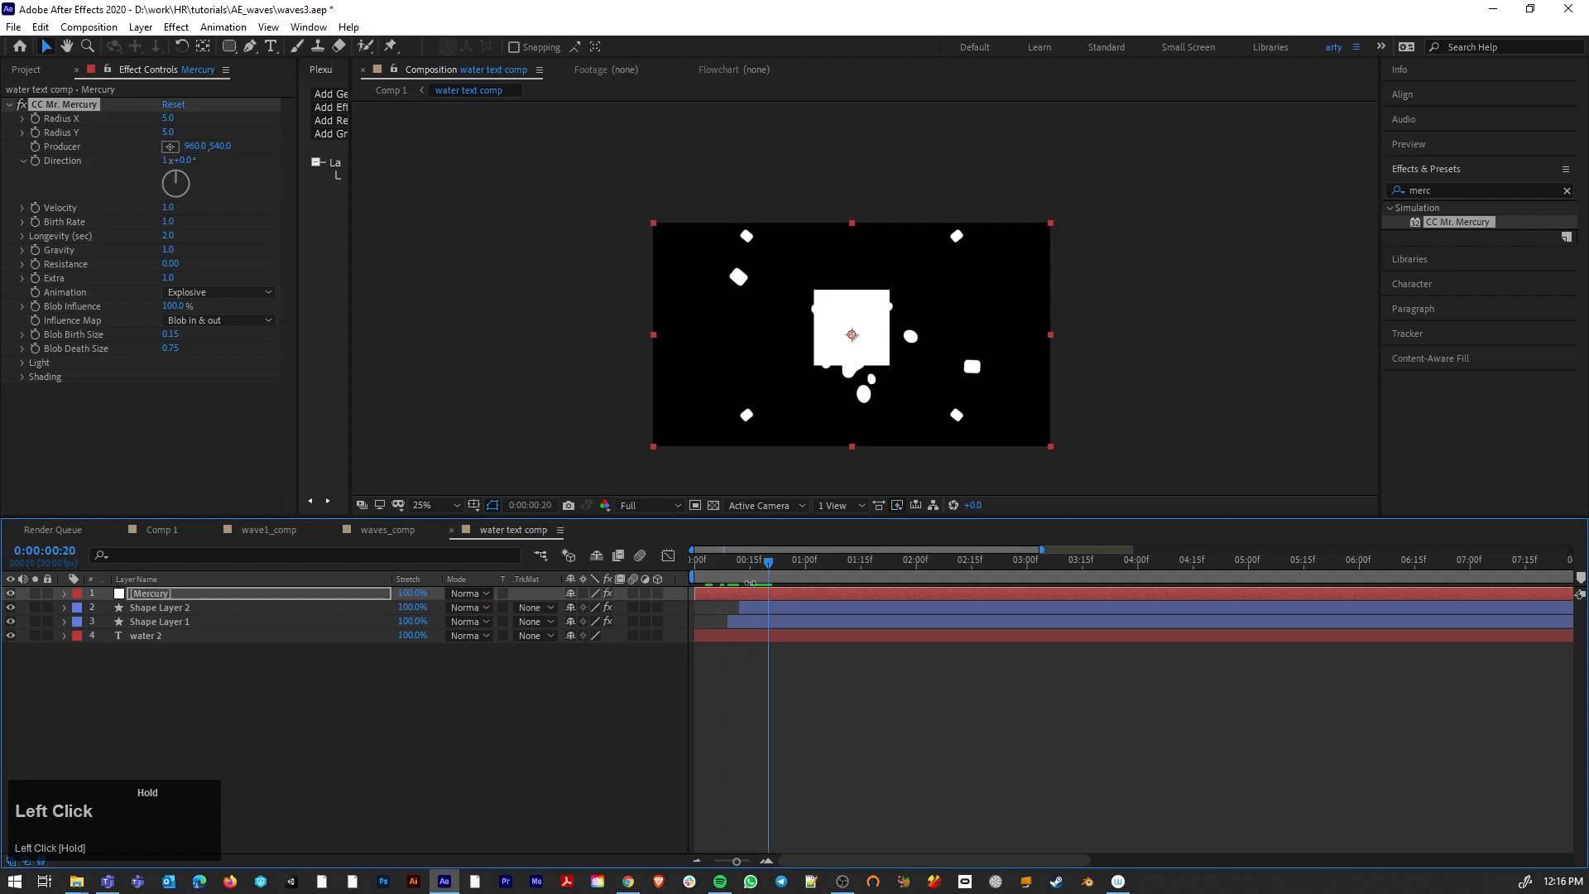
{"action": "left_click", "coordinate": [10, 622]}
{"action": "left_click", "coordinate": [10, 608]}
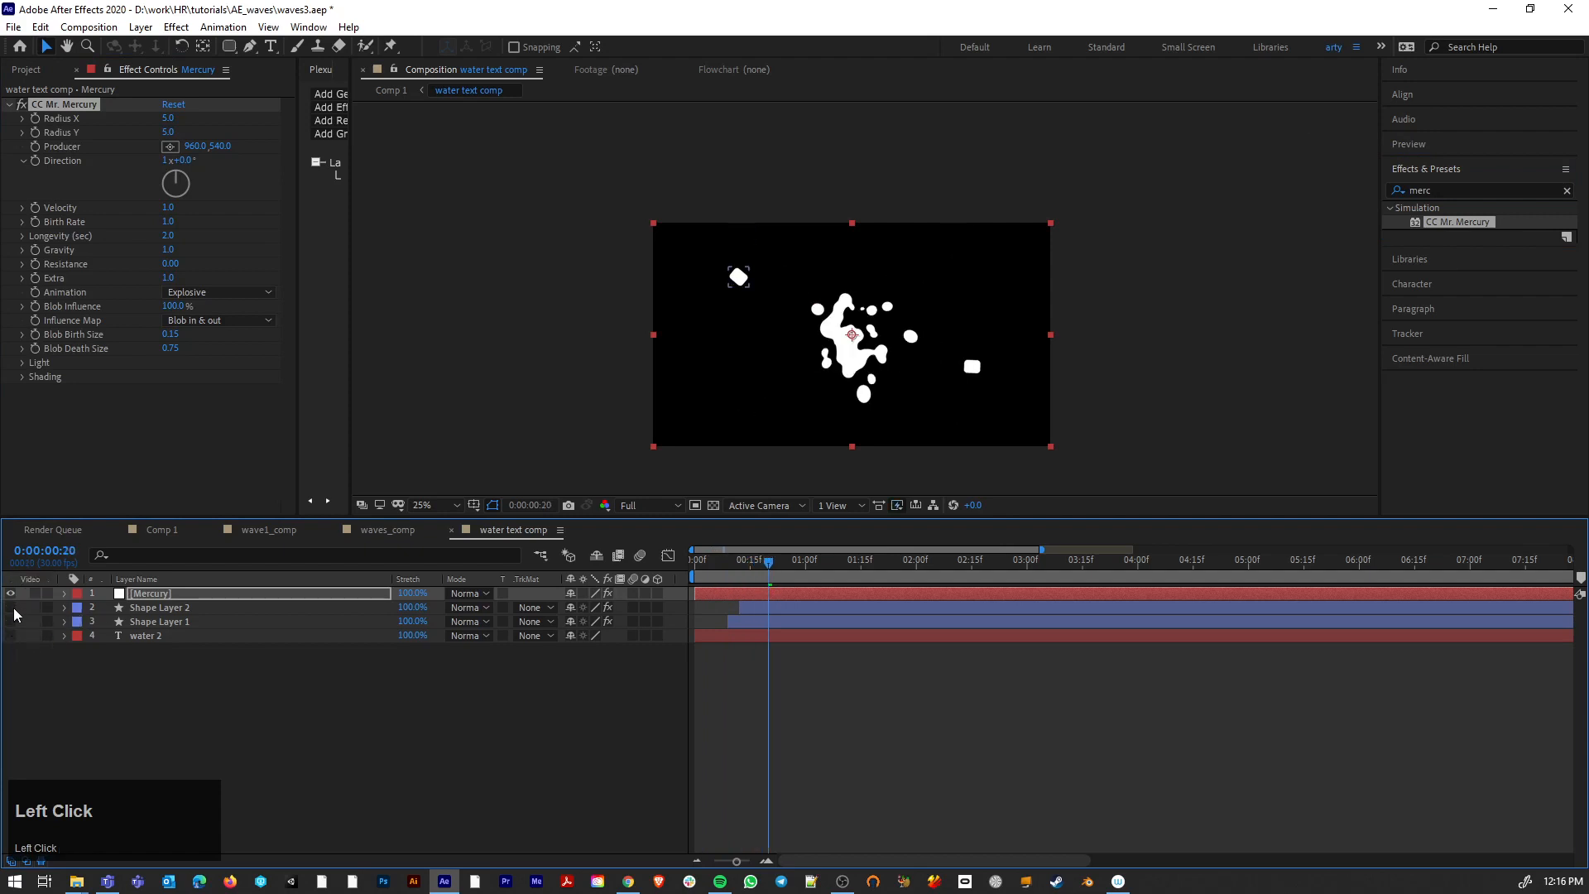
{"action": "mouse_move", "coordinate": [778, 571]}
{"action": "left_mouse_down"}
{"action": "mouse_move", "coordinate": [708, 580]}
{"action": "mouse_move", "coordinate": [1064, 584]}
{"action": "mouse_move", "coordinate": [715, 583]}
{"action": "mouse_move", "coordinate": [784, 586]}
{"action": "left_mouse_up"}
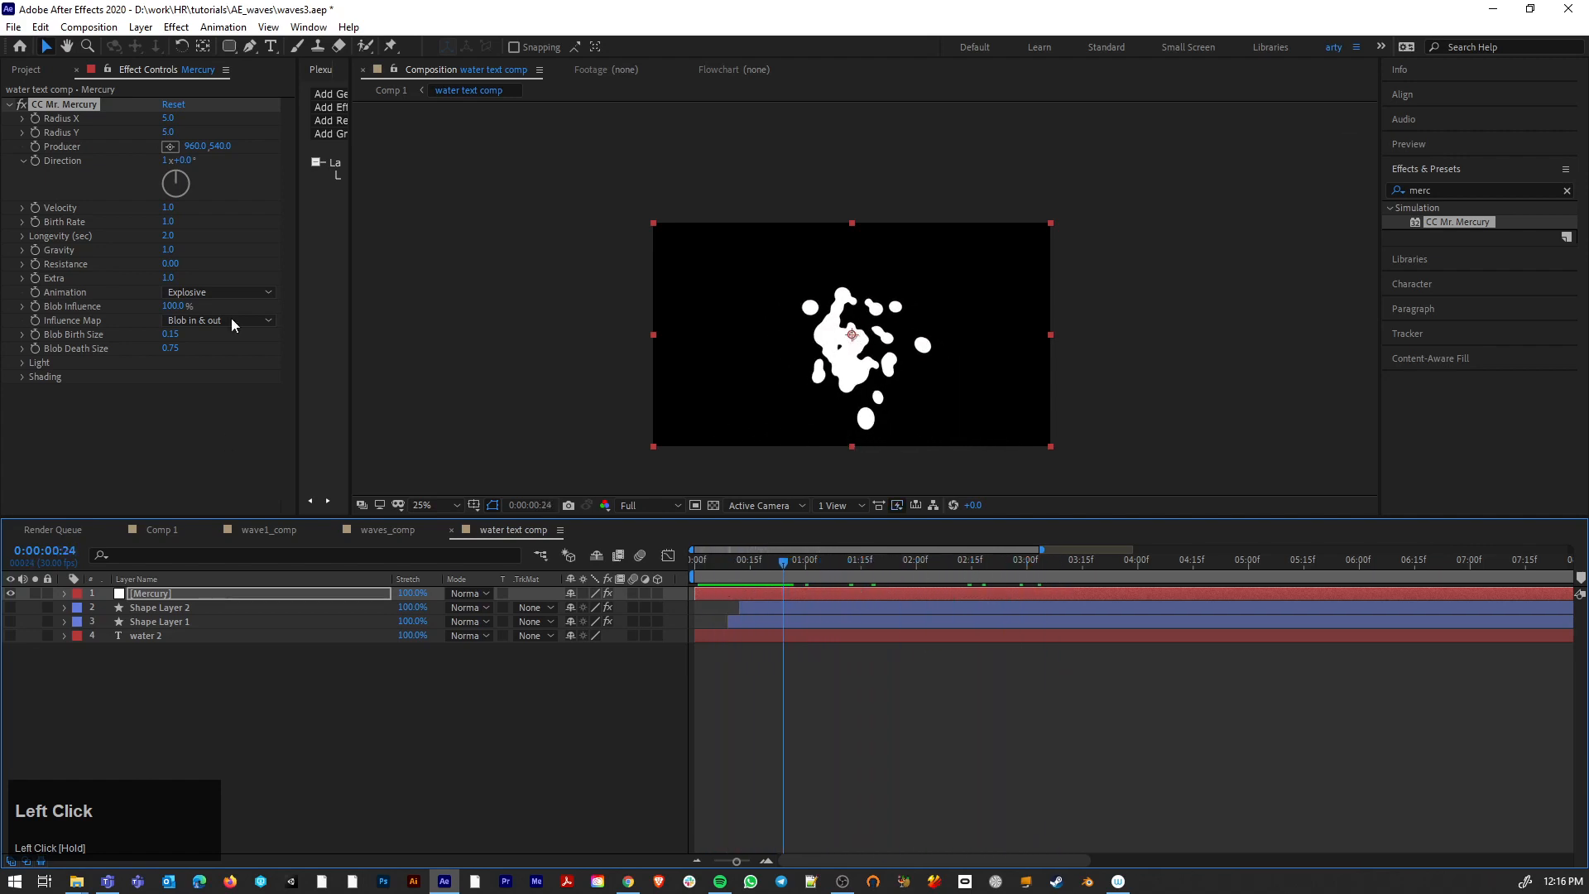
Step: Switch the CC Mr. Mercury animation type to Direction and scrub through the motion
{"action": "left_click", "coordinate": [206, 294]}
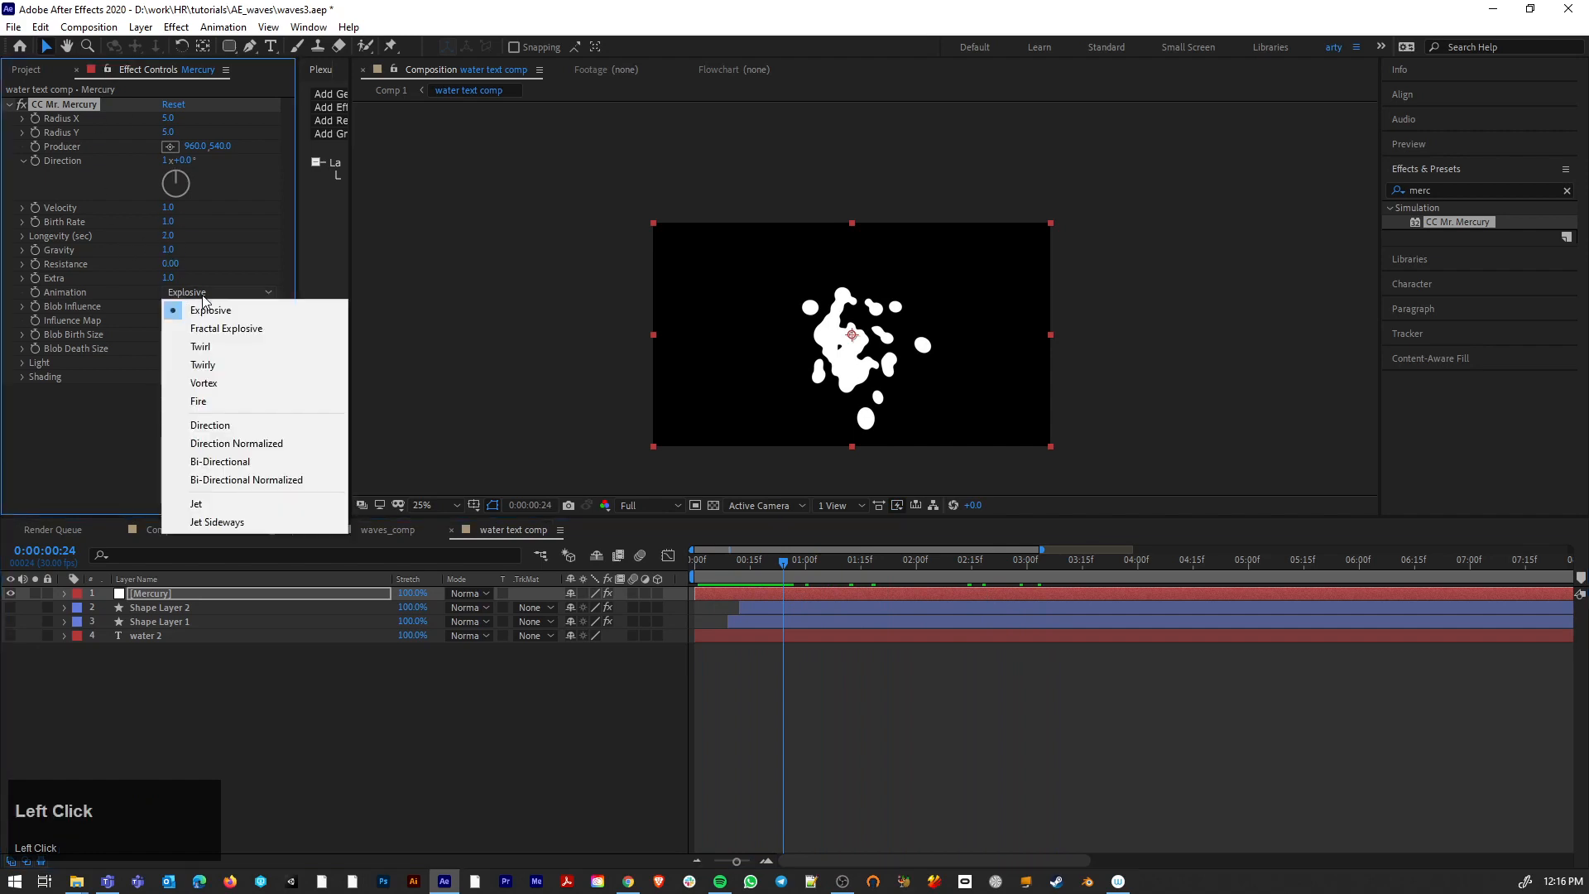
{"action": "left_click", "coordinate": [229, 423]}
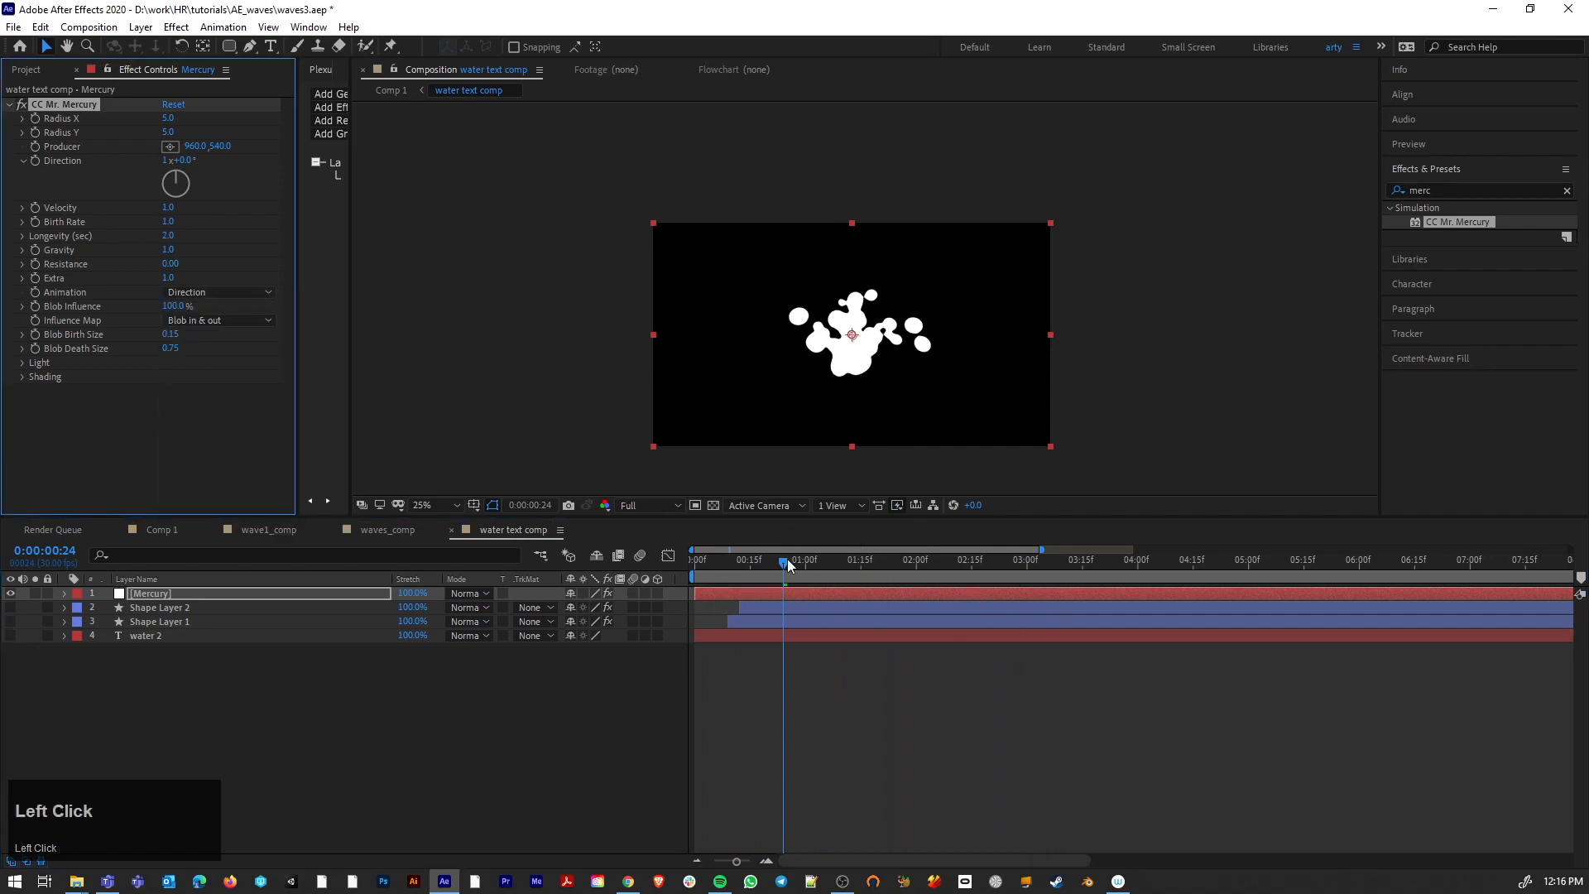
{"action": "left_click_drag", "start_coordinate": [788, 565], "coordinate": [919, 580]}
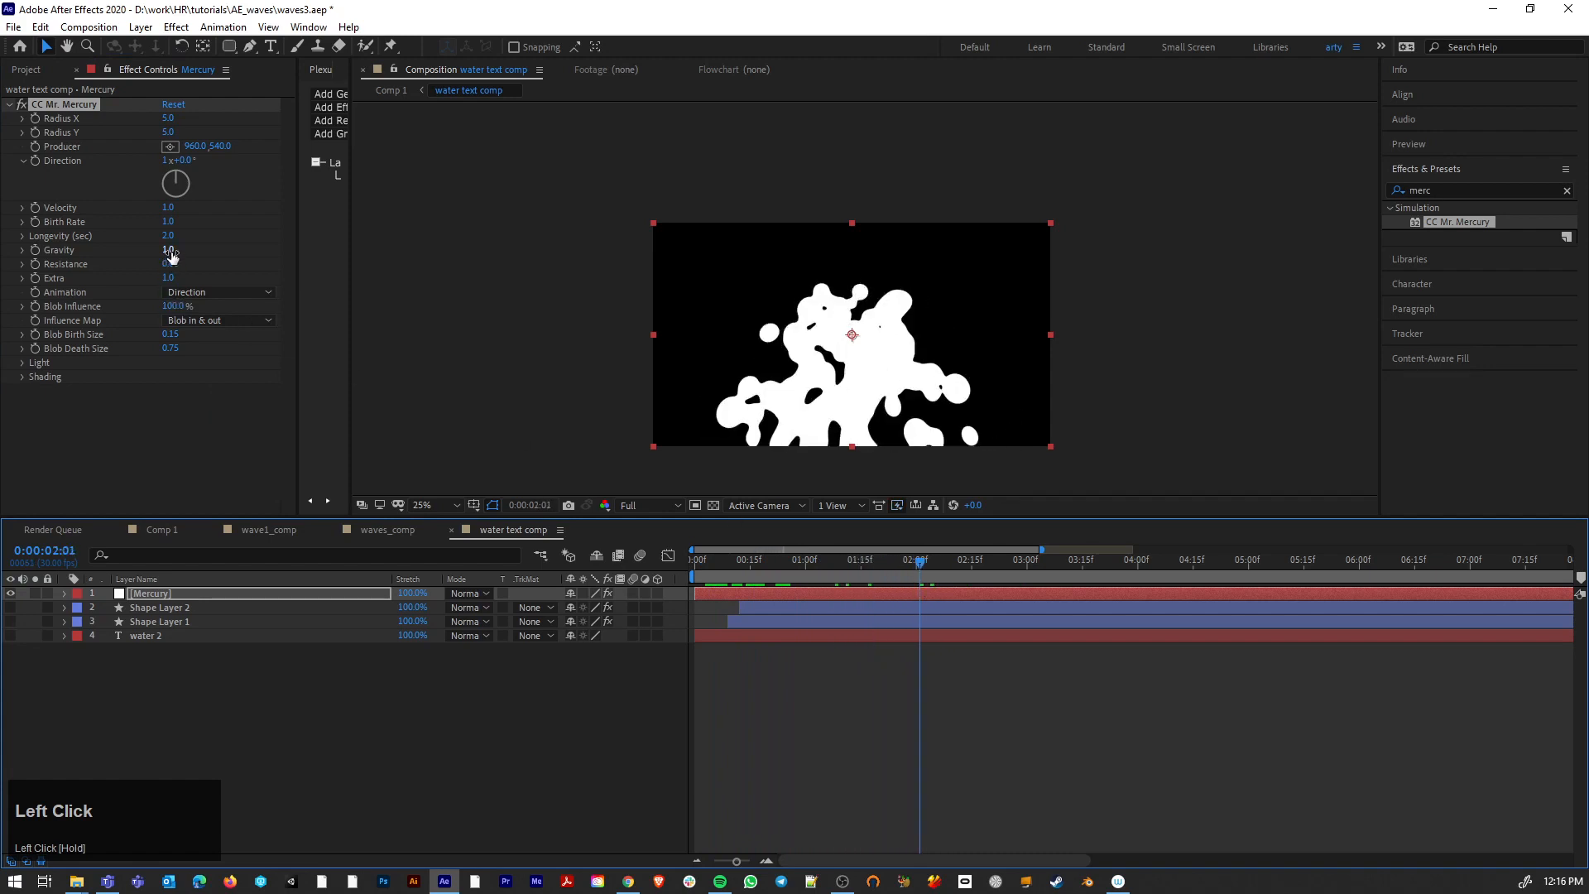
Step: Try a negative Gravity of -0.7 for CC Mr. Mercury, set it to 0.5 instead and scrub through the motion
{"action": "left_click_drag", "start_coordinate": [171, 256], "coordinate": [158, 256]}
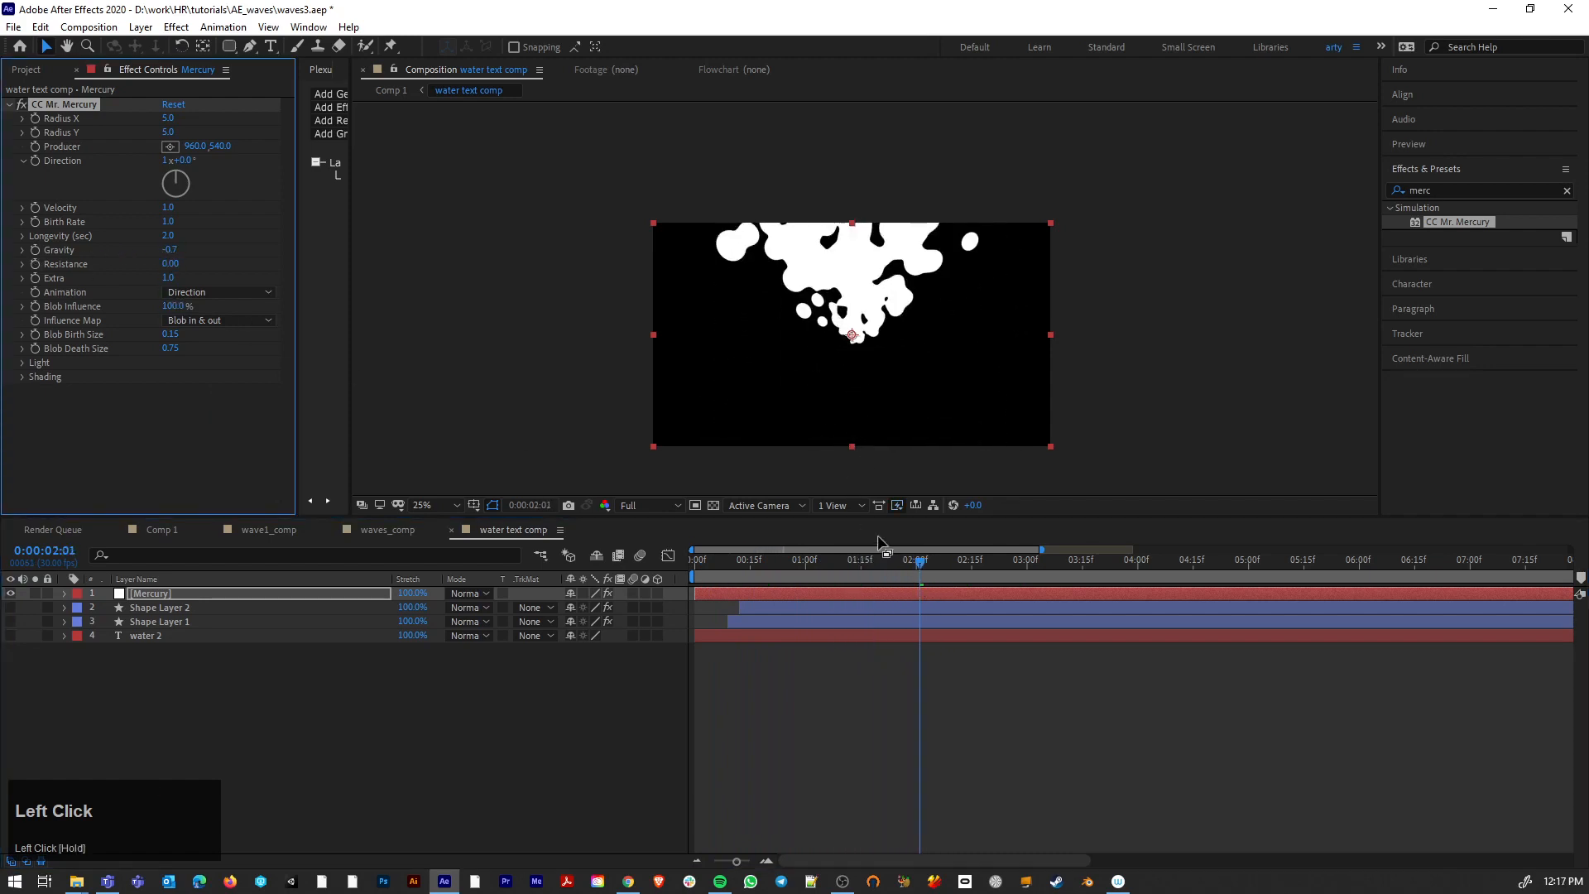
{"action": "left_click_drag", "start_coordinate": [917, 568], "coordinate": [950, 584]}
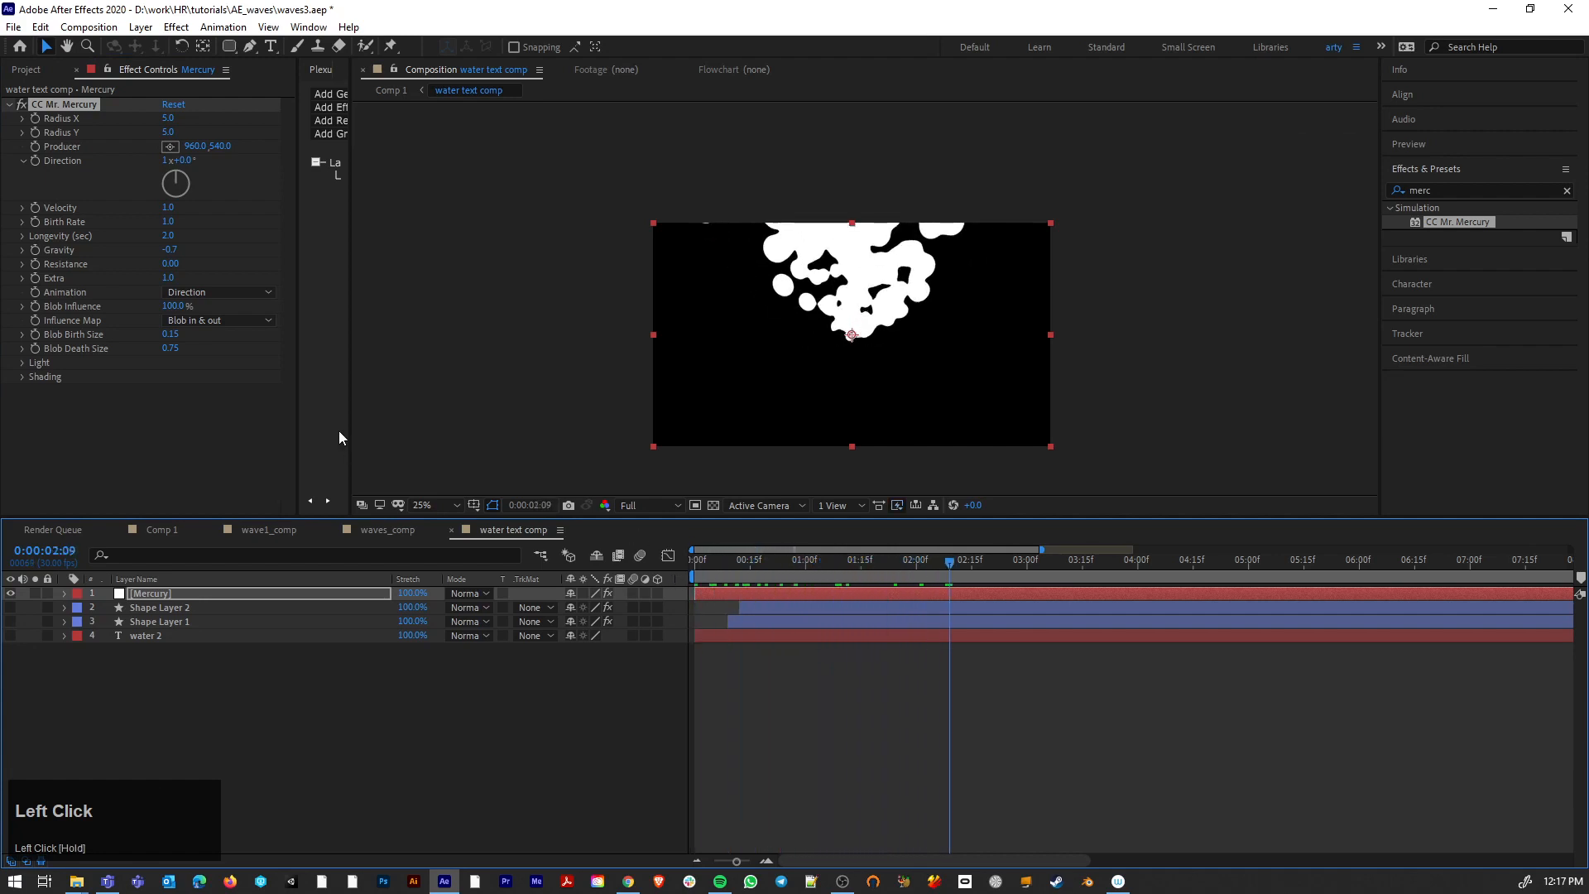
{"action": "left_click_drag", "start_coordinate": [171, 250], "coordinate": [272, 259]}
{"action": "left_click_drag", "start_coordinate": [950, 567], "coordinate": [990, 603]}
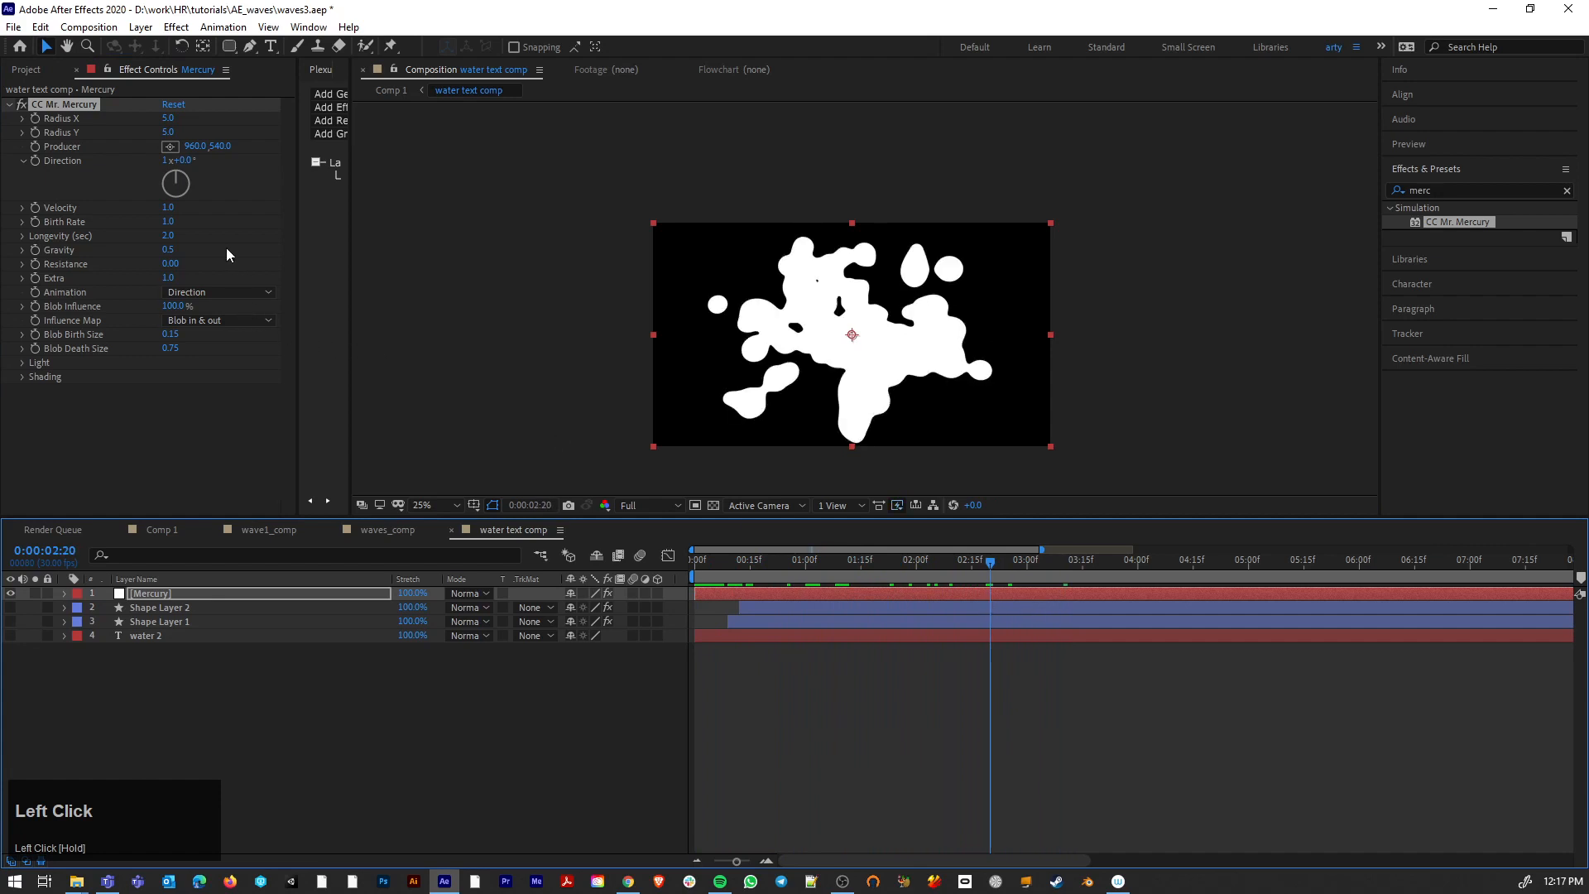
Step: Set the Longevity of the CC Mr. Mercury particles to 4.5 seconds and scrub through the motion
{"action": "left_click_drag", "start_coordinate": [174, 243], "coordinate": [384, 241]}
{"action": "left_click_drag", "start_coordinate": [994, 571], "coordinate": [1033, 604]}
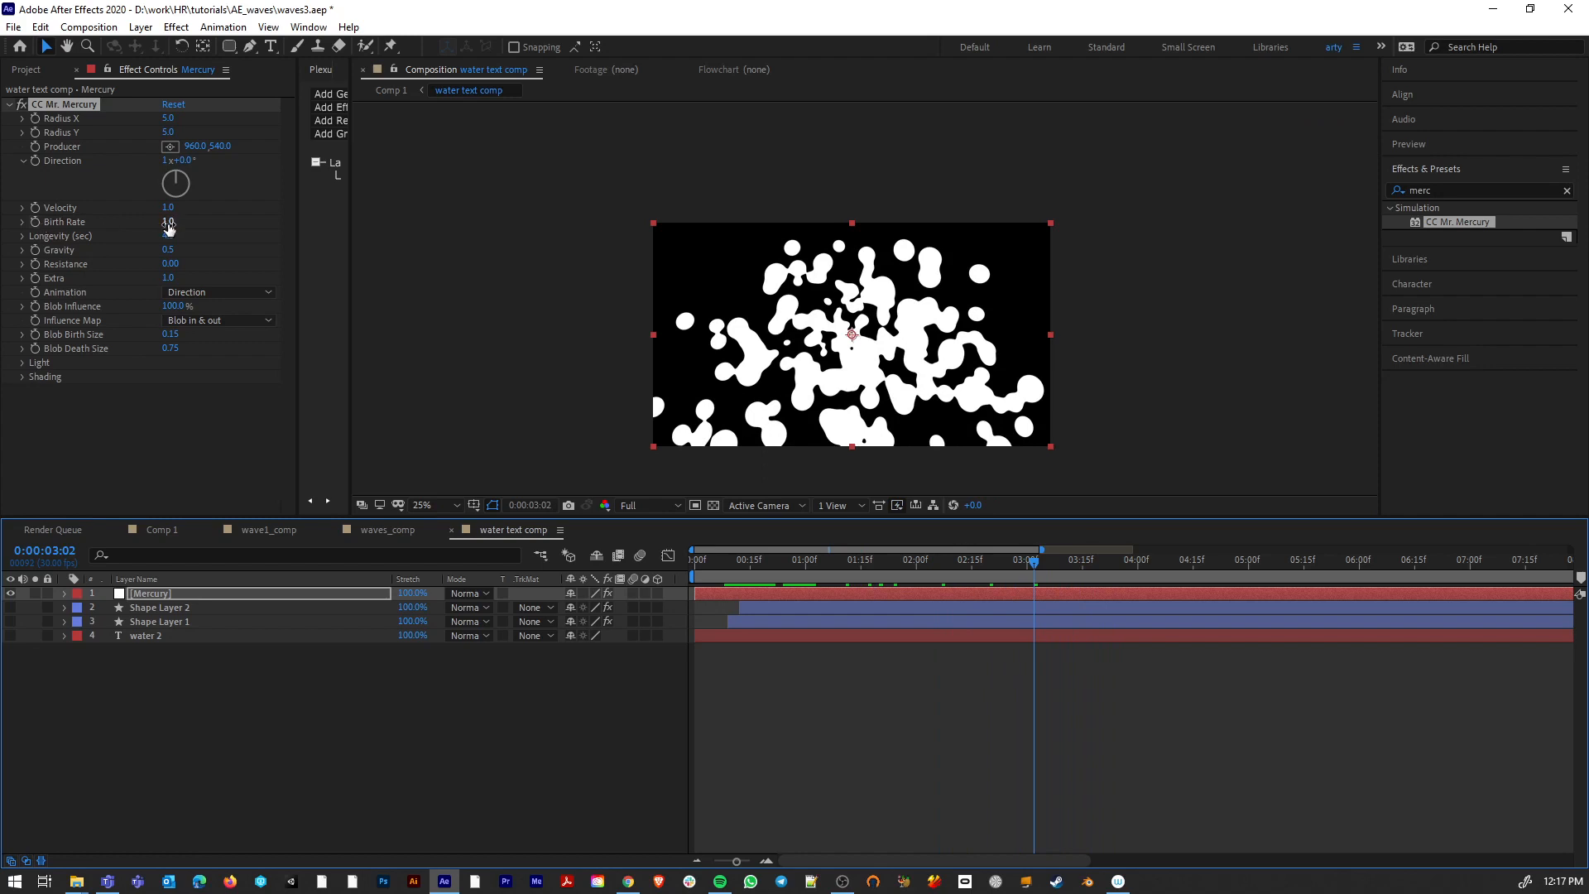
{"action": "left_click_drag", "start_coordinate": [1033, 568], "coordinate": [887, 568]}
Step: Expand the Mercury layer's effect properties and place a Birth Rate keyframe of 1.0 at about 0:00:00:27
{"action": "left_click", "coordinate": [64, 594]}
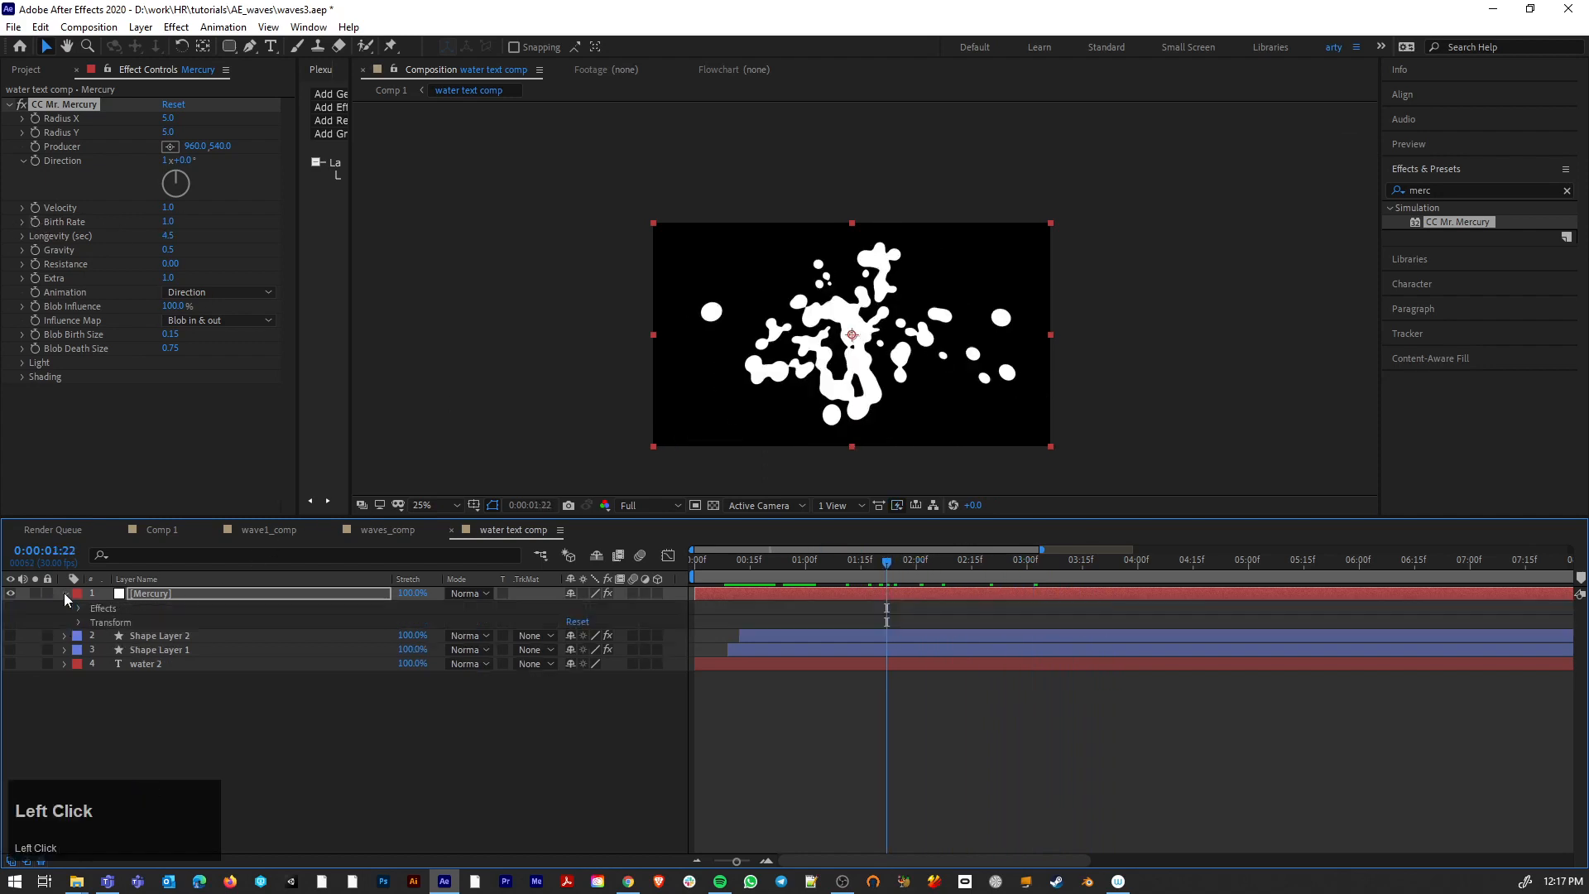
{"action": "left_click", "coordinate": [76, 609]}
{"action": "left_click", "coordinate": [91, 622]}
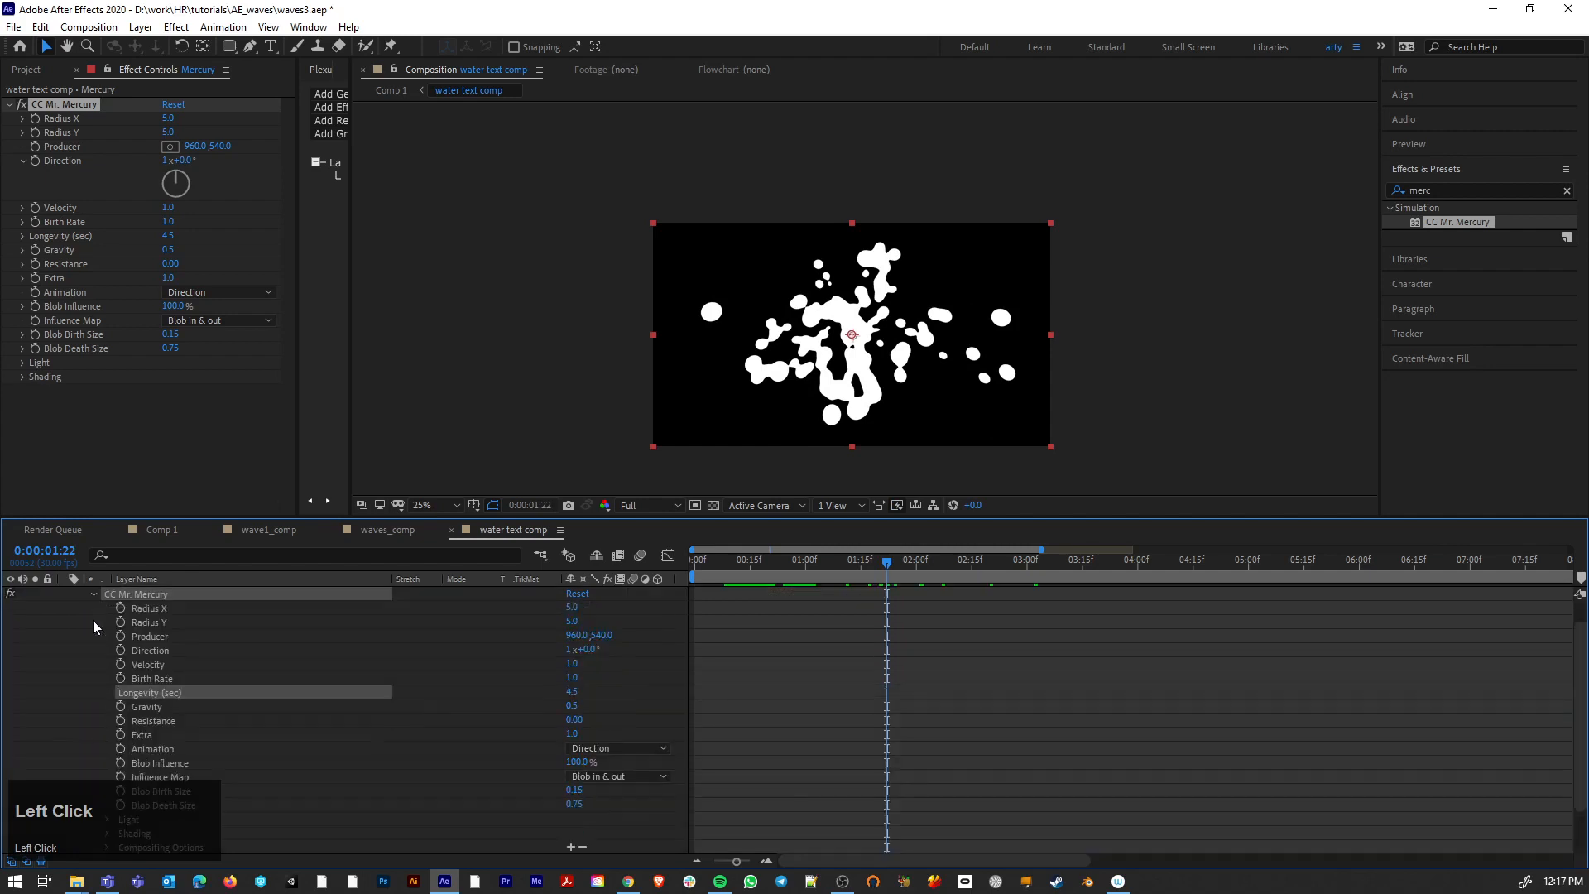
{"action": "left_click", "coordinate": [121, 678]}
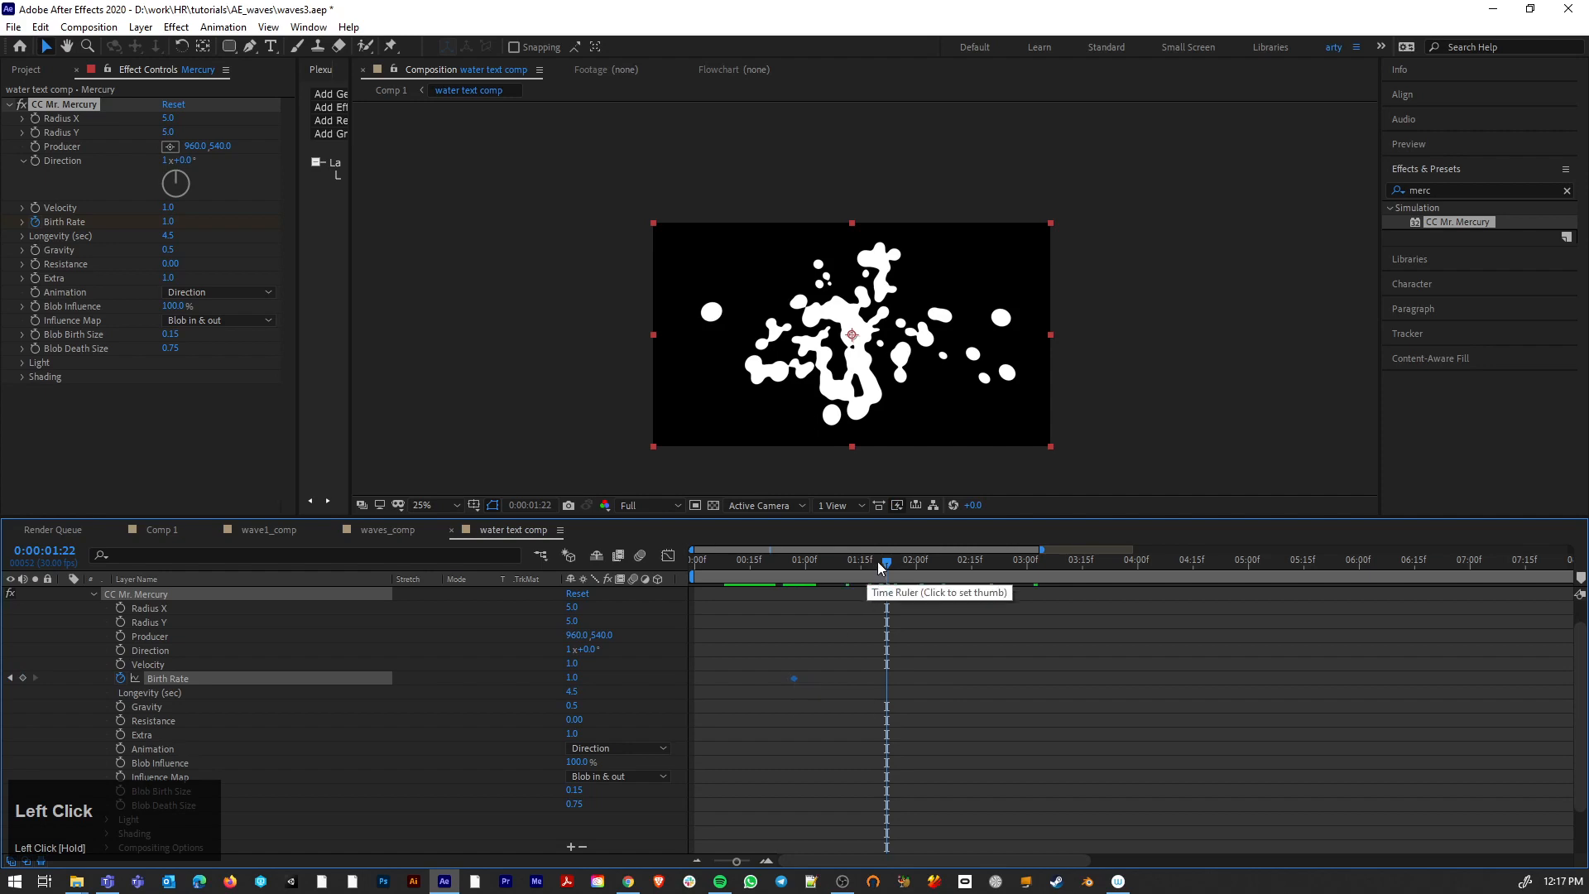
Step: Make Shape Layer 2, Shape Layer 1 and the water 2 text visible again and scrub through the combined animation
{"action": "left_click_drag", "start_coordinate": [886, 562], "coordinate": [768, 562]}
{"action": "scroll", "coordinate": [68, 679], "scroll_direction": "down", "scroll_amount": 2}
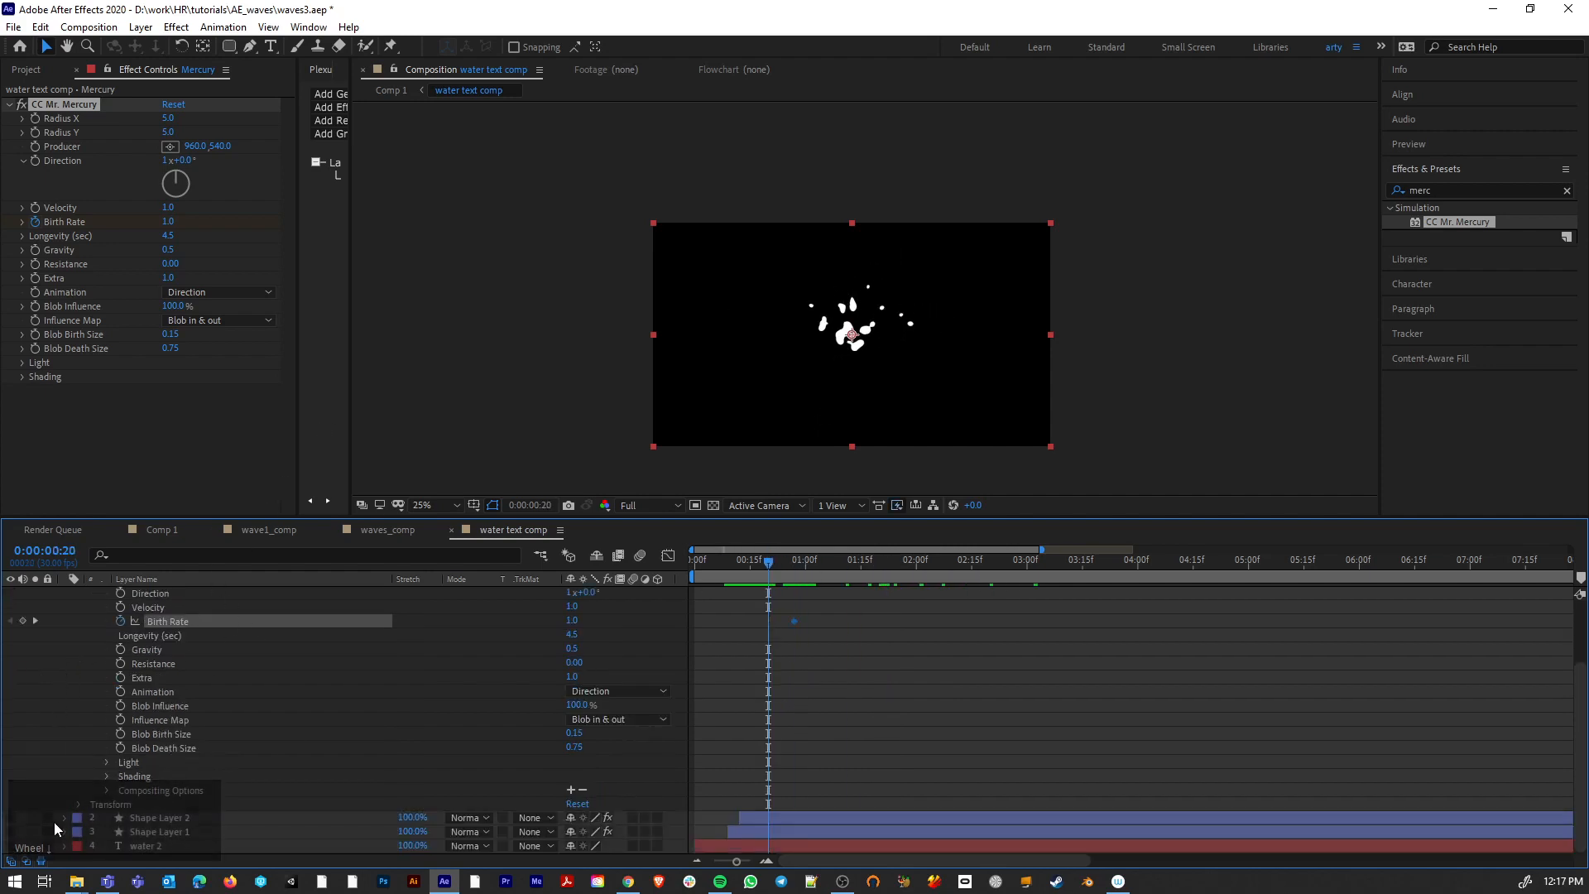
{"action": "left_click", "coordinate": [12, 833]}
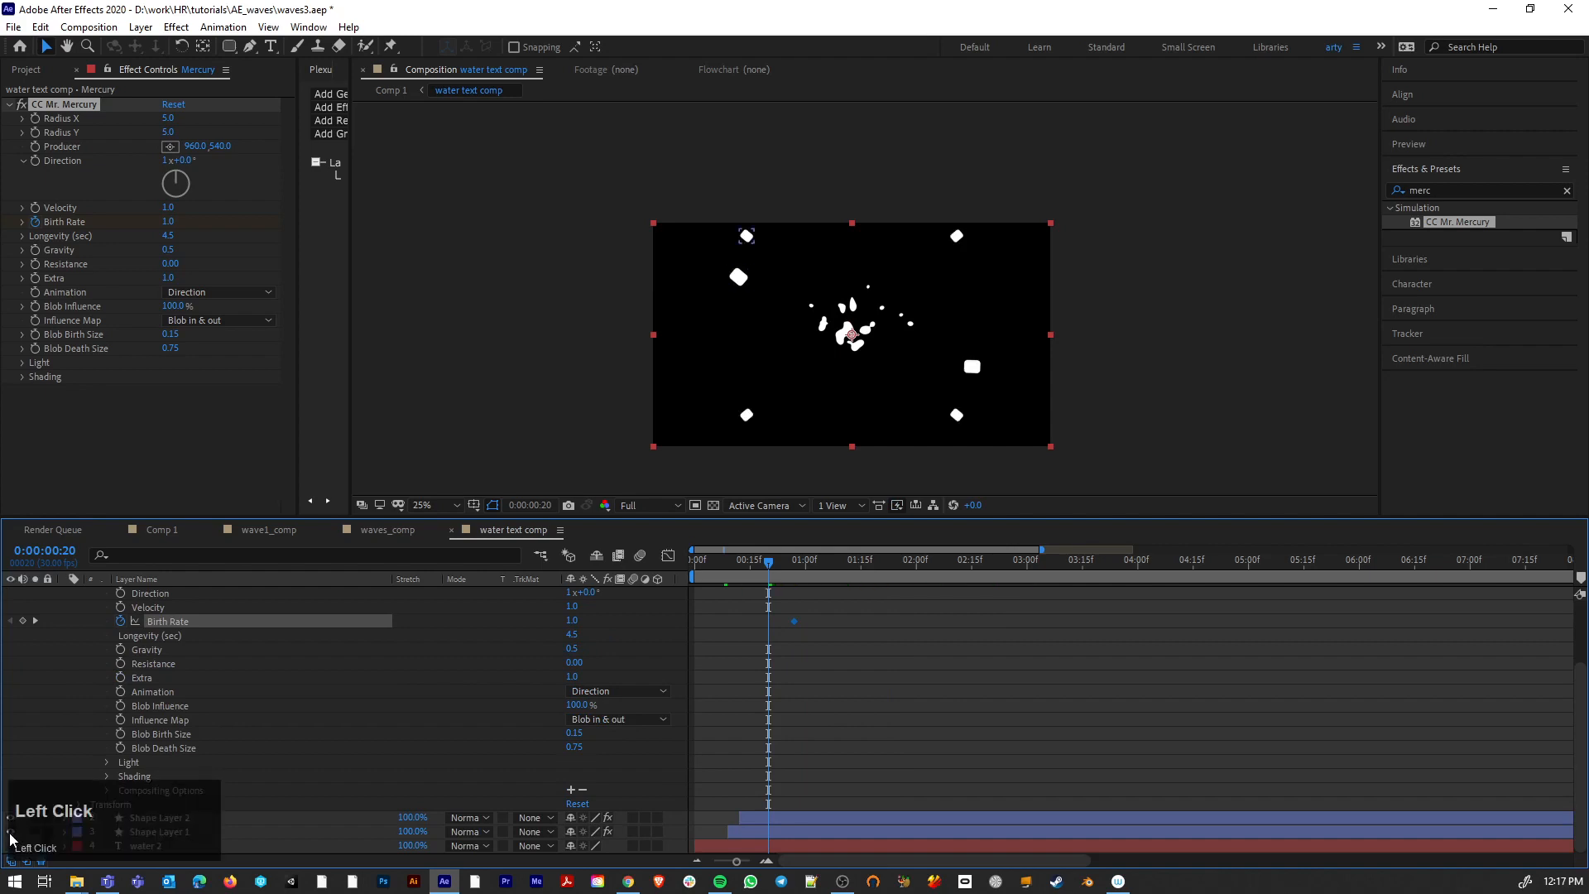
{"action": "left_click", "coordinate": [11, 845]}
{"action": "left_click_drag", "start_coordinate": [768, 569], "coordinate": [877, 568]}
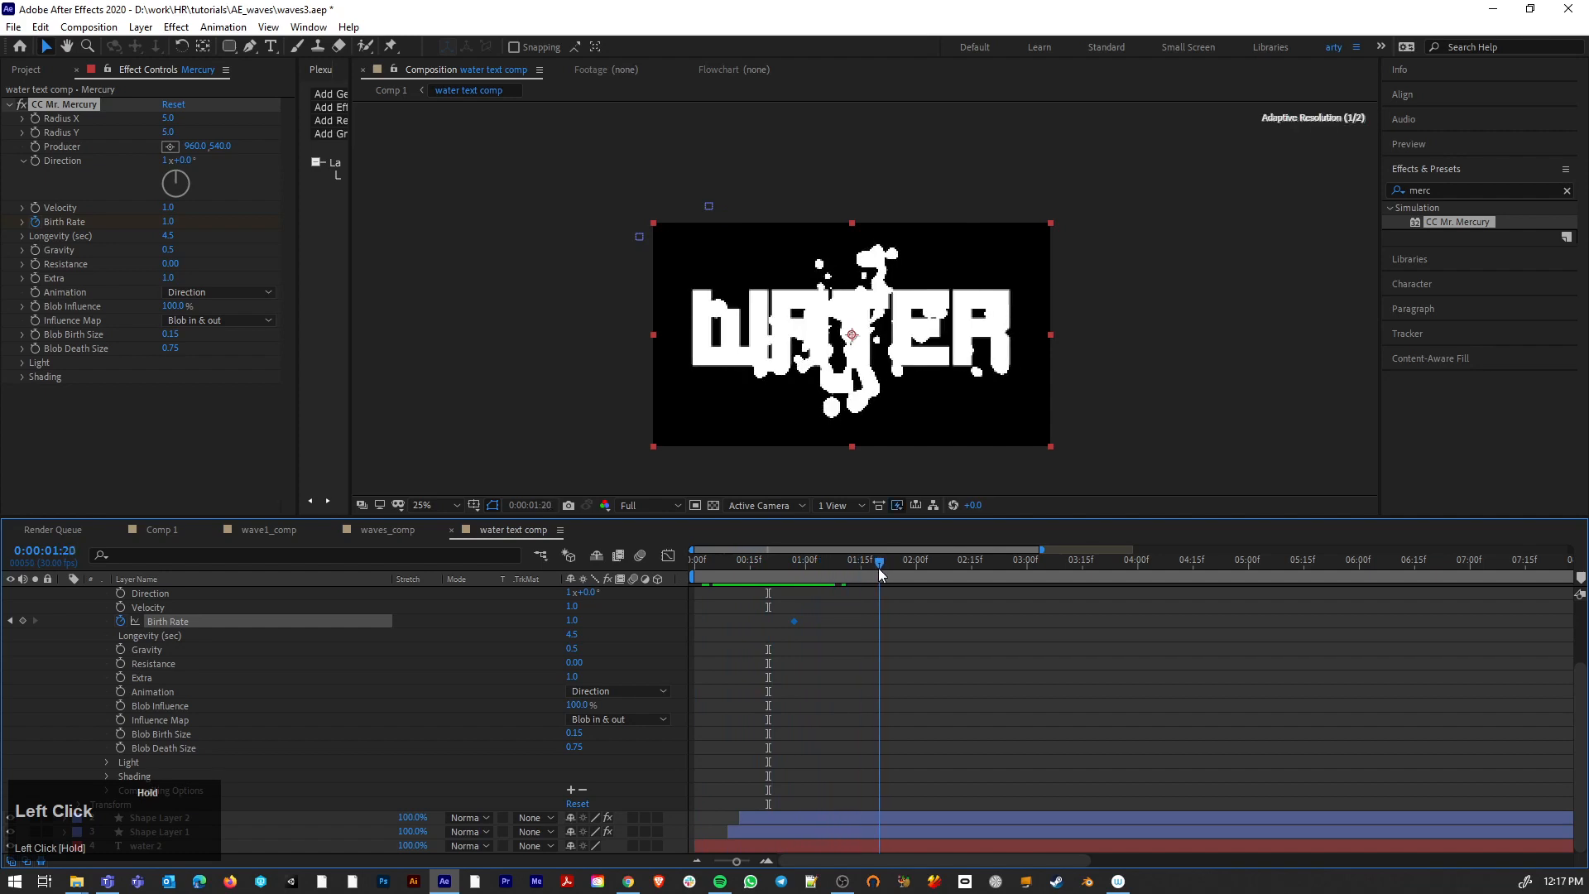
Step: Shift the Mercury layer in time so that it starts at about 0:00:00:24
{"action": "scroll", "coordinate": [766, 593], "scroll_direction": "up", "scroll_amount": 3}
{"action": "left_click_drag", "start_coordinate": [708, 593], "coordinate": [814, 571]}
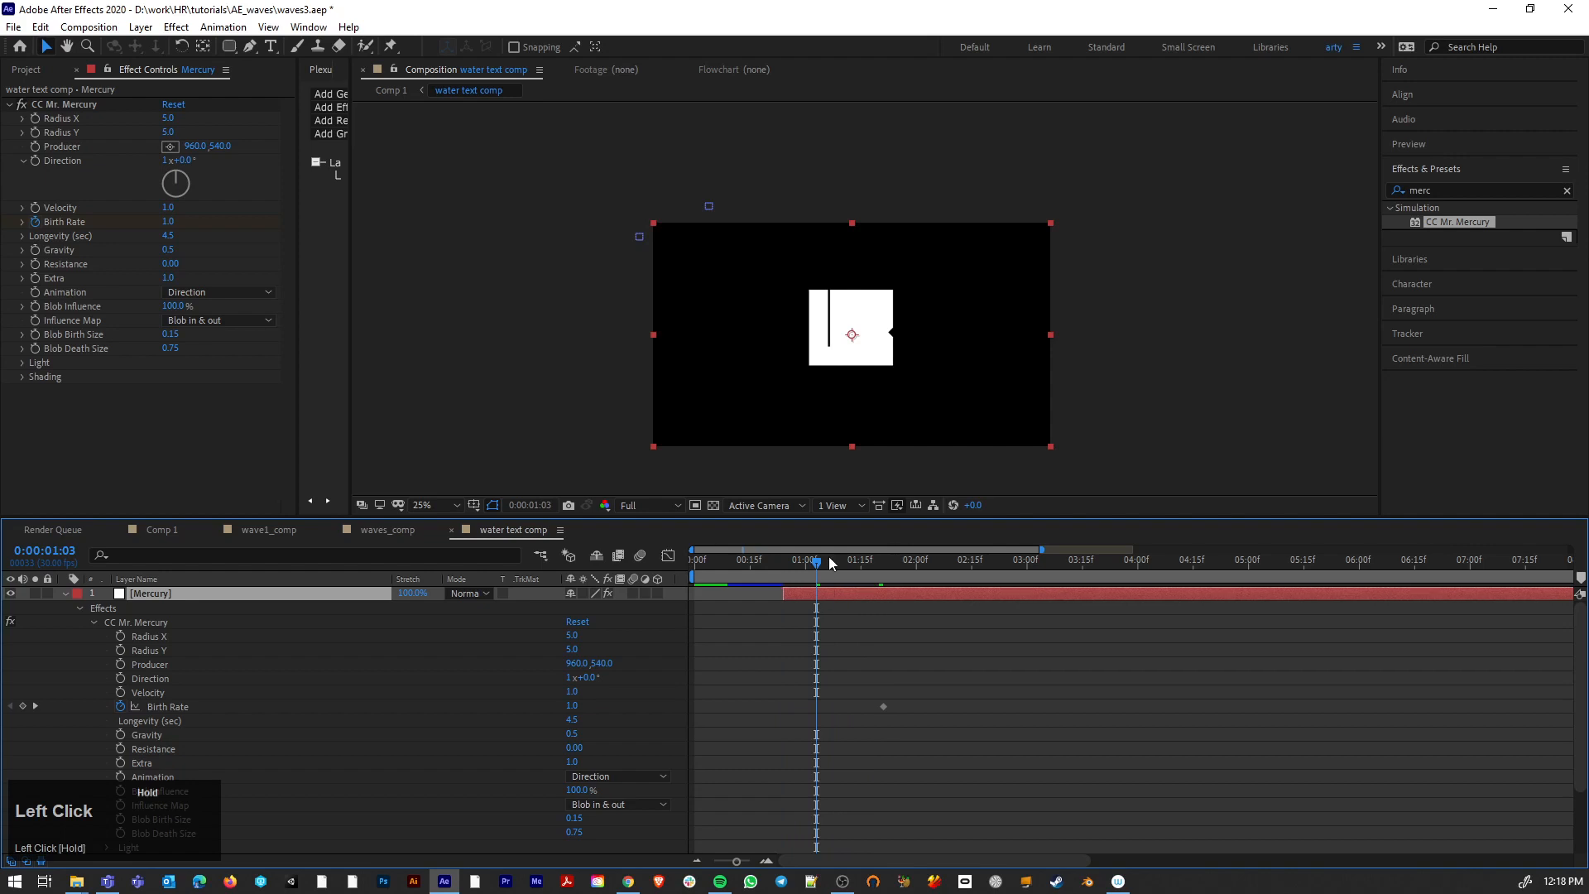
Step: Try other start times for the Mercury layer and undo the last timing shifts
{"action": "mouse_move", "coordinate": [817, 565]}
{"action": "left_mouse_down"}
{"action": "mouse_move", "coordinate": [861, 566]}
{"action": "mouse_move", "coordinate": [847, 565]}
{"action": "mouse_move", "coordinate": [896, 594]}
{"action": "mouse_move", "coordinate": [806, 573]}
{"action": "left_mouse_up"}
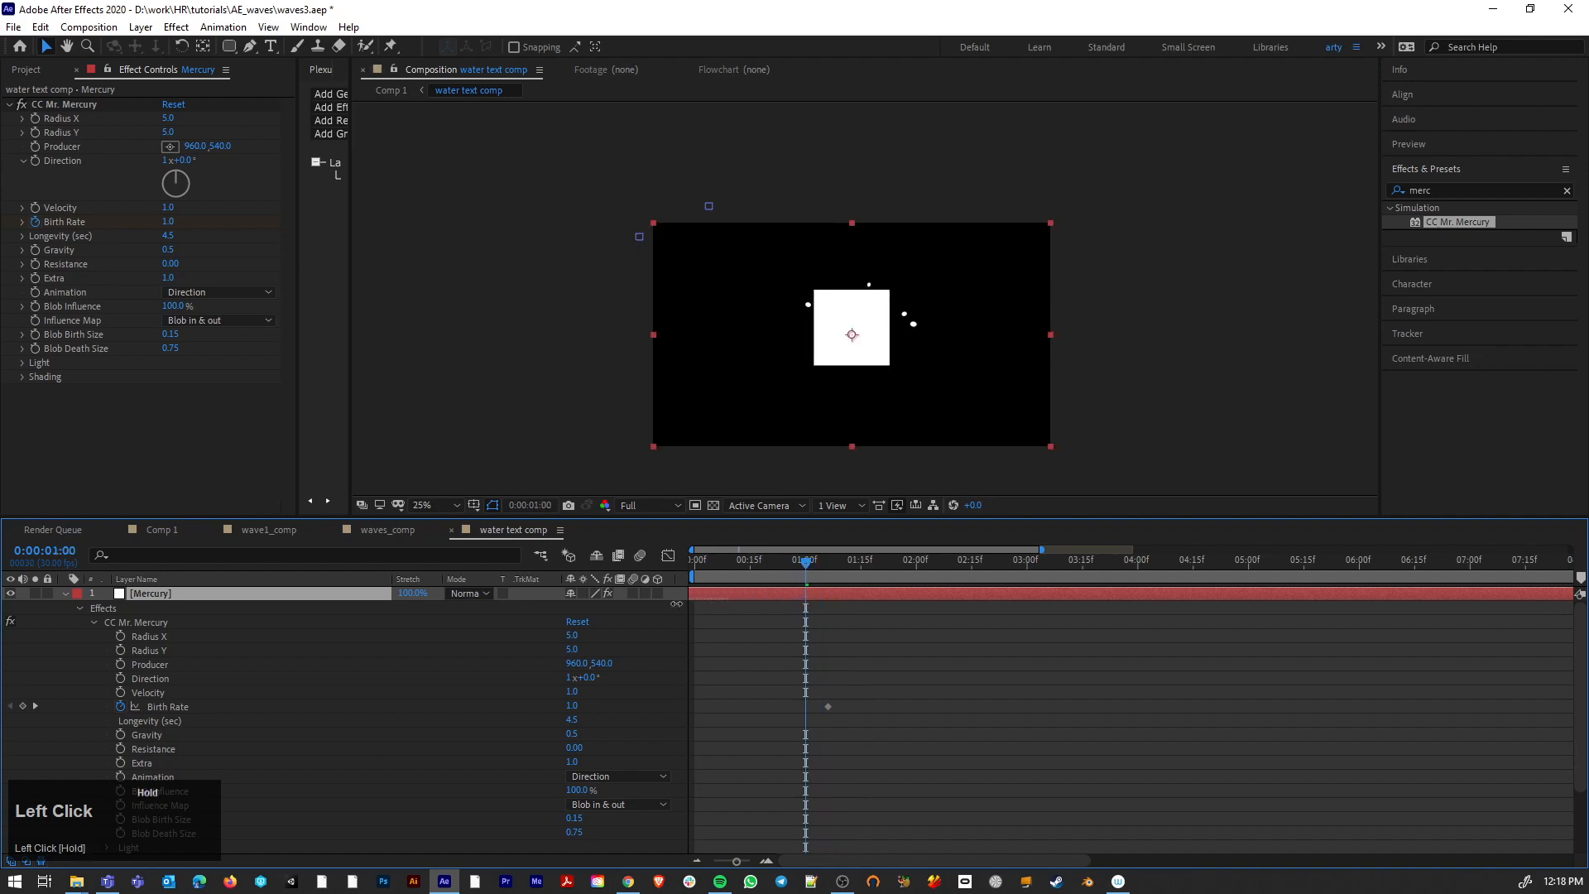
{"action": "key", "text": "ctrl+z"}
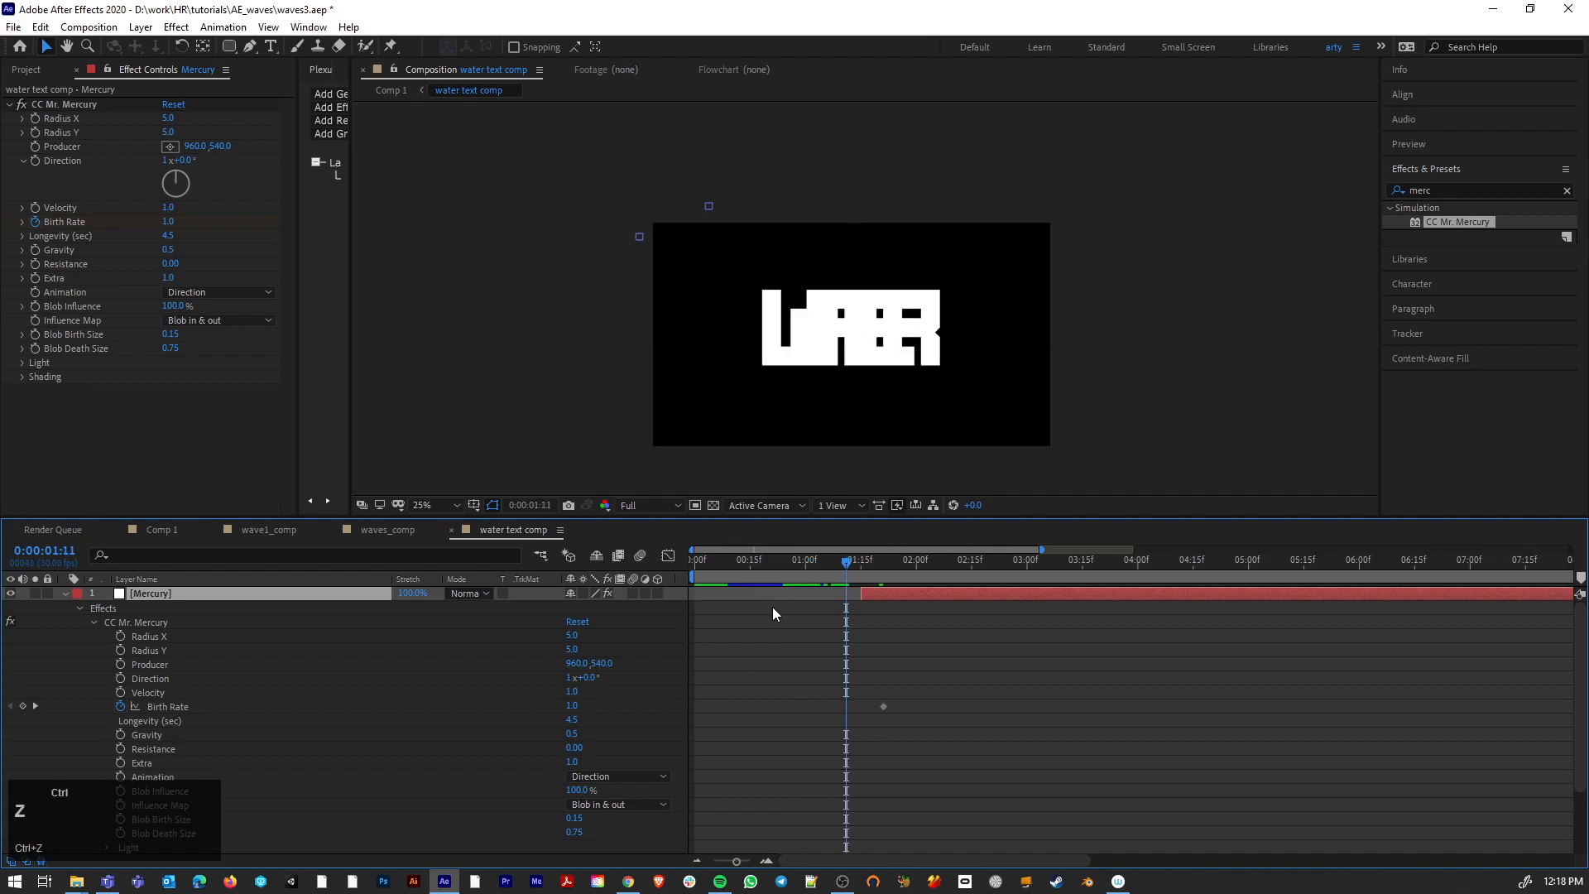
{"action": "key", "text": "ctrl+z"}
Step: Keyframe the Velocity of CC Mr. Mercury at 2.1 near the start of the Mercury layer
{"action": "mouse_move", "coordinate": [834, 568]}
{"action": "left_mouse_down"}
{"action": "mouse_move", "coordinate": [797, 567]}
{"action": "mouse_move", "coordinate": [853, 568]}
{"action": "left_mouse_up"}
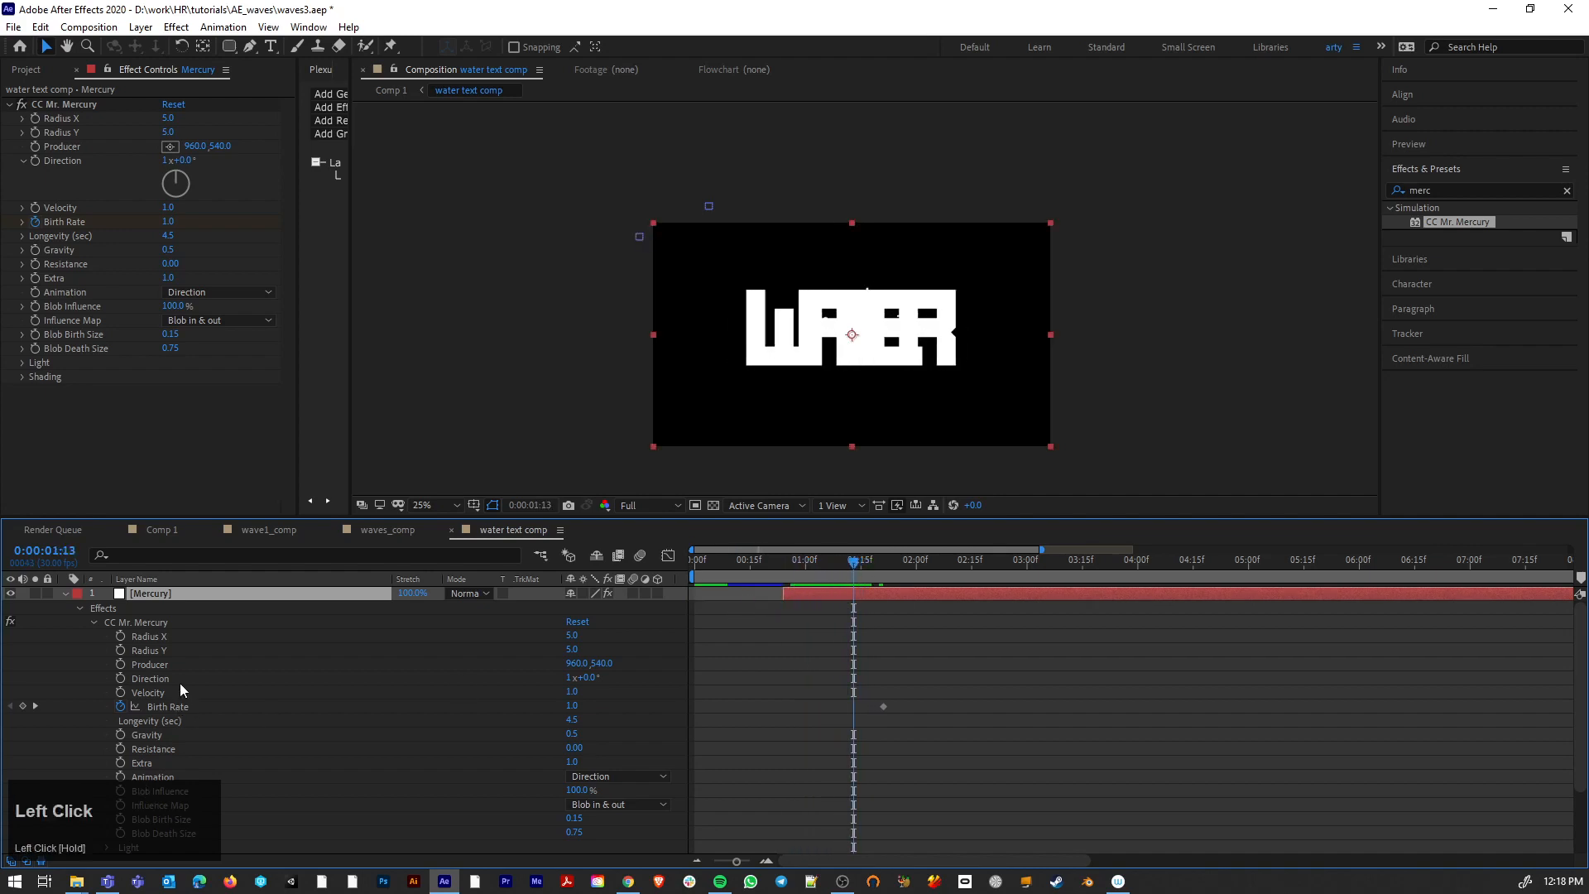
{"action": "scroll", "coordinate": [192, 679], "scroll_direction": "down", "scroll_amount": 3}
{"action": "scroll", "coordinate": [136, 675], "scroll_direction": "up", "scroll_amount": 3}
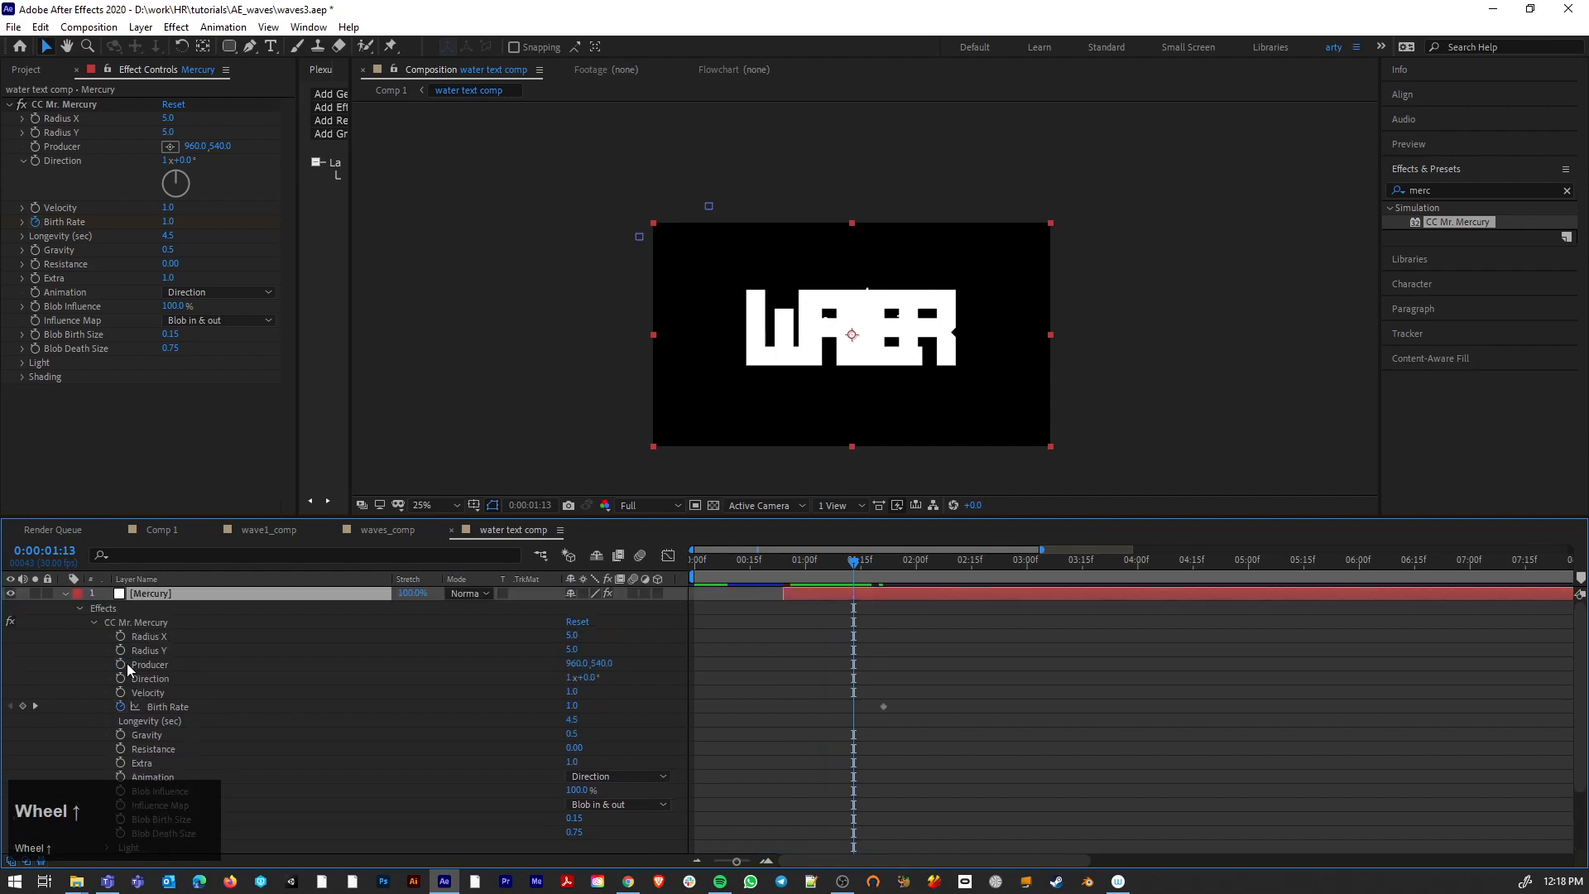
{"action": "left_click", "coordinate": [120, 692]}
{"action": "left_click_drag", "start_coordinate": [571, 696], "coordinate": [662, 696]}
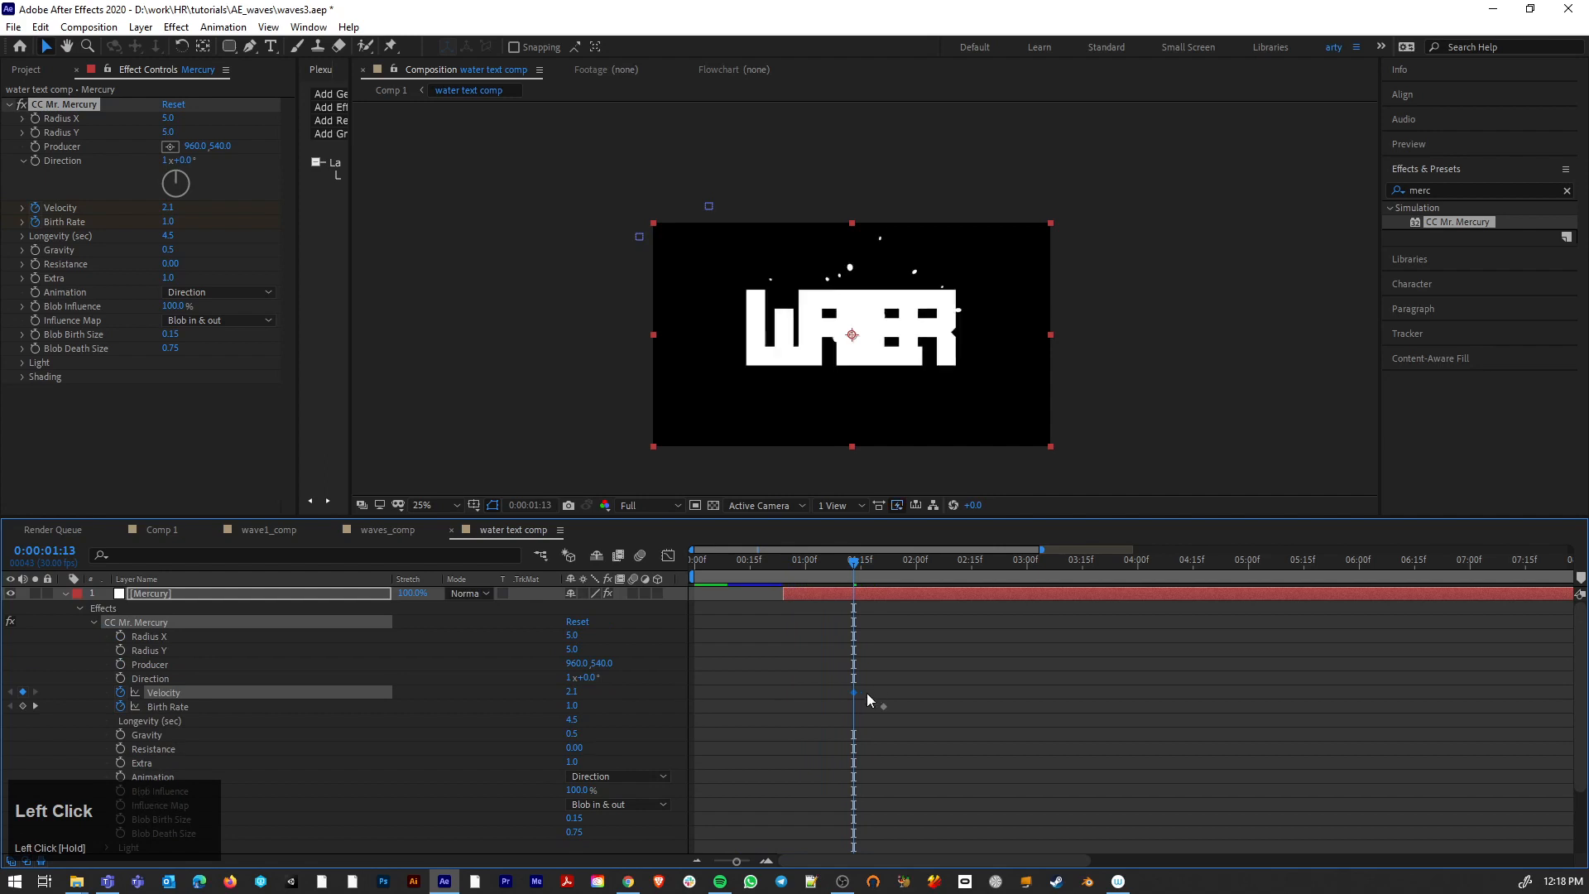
Step: Try a Velocity keyframe of 0.0 at 0:00:02:06 and undo it
{"action": "left_click_drag", "start_coordinate": [853, 561], "coordinate": [938, 599]}
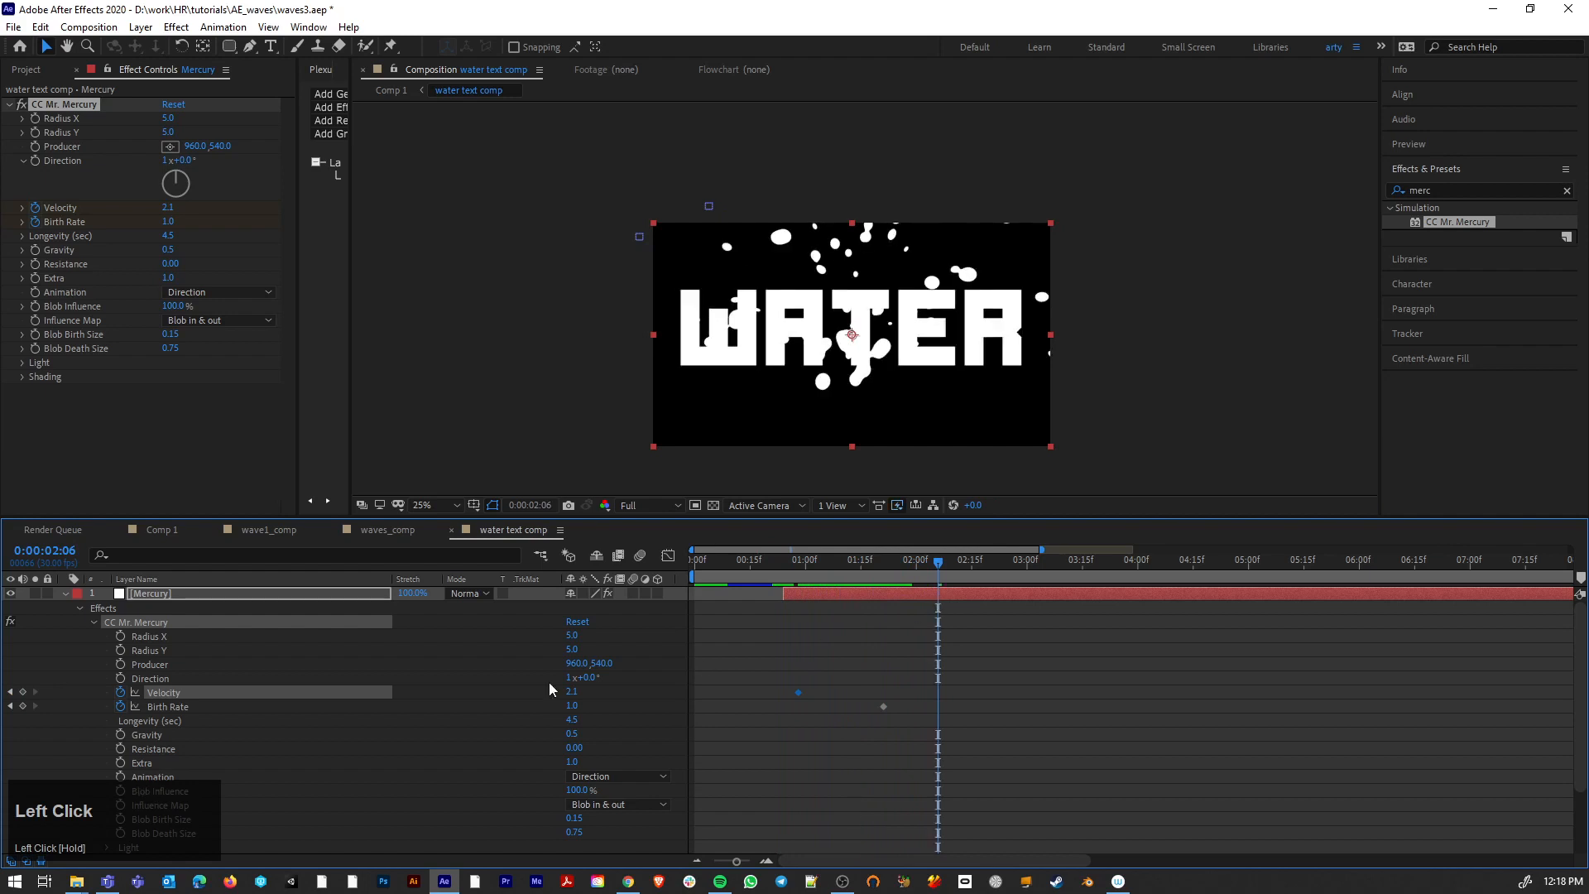
{"action": "left_click_drag", "start_coordinate": [567, 695], "coordinate": [406, 704]}
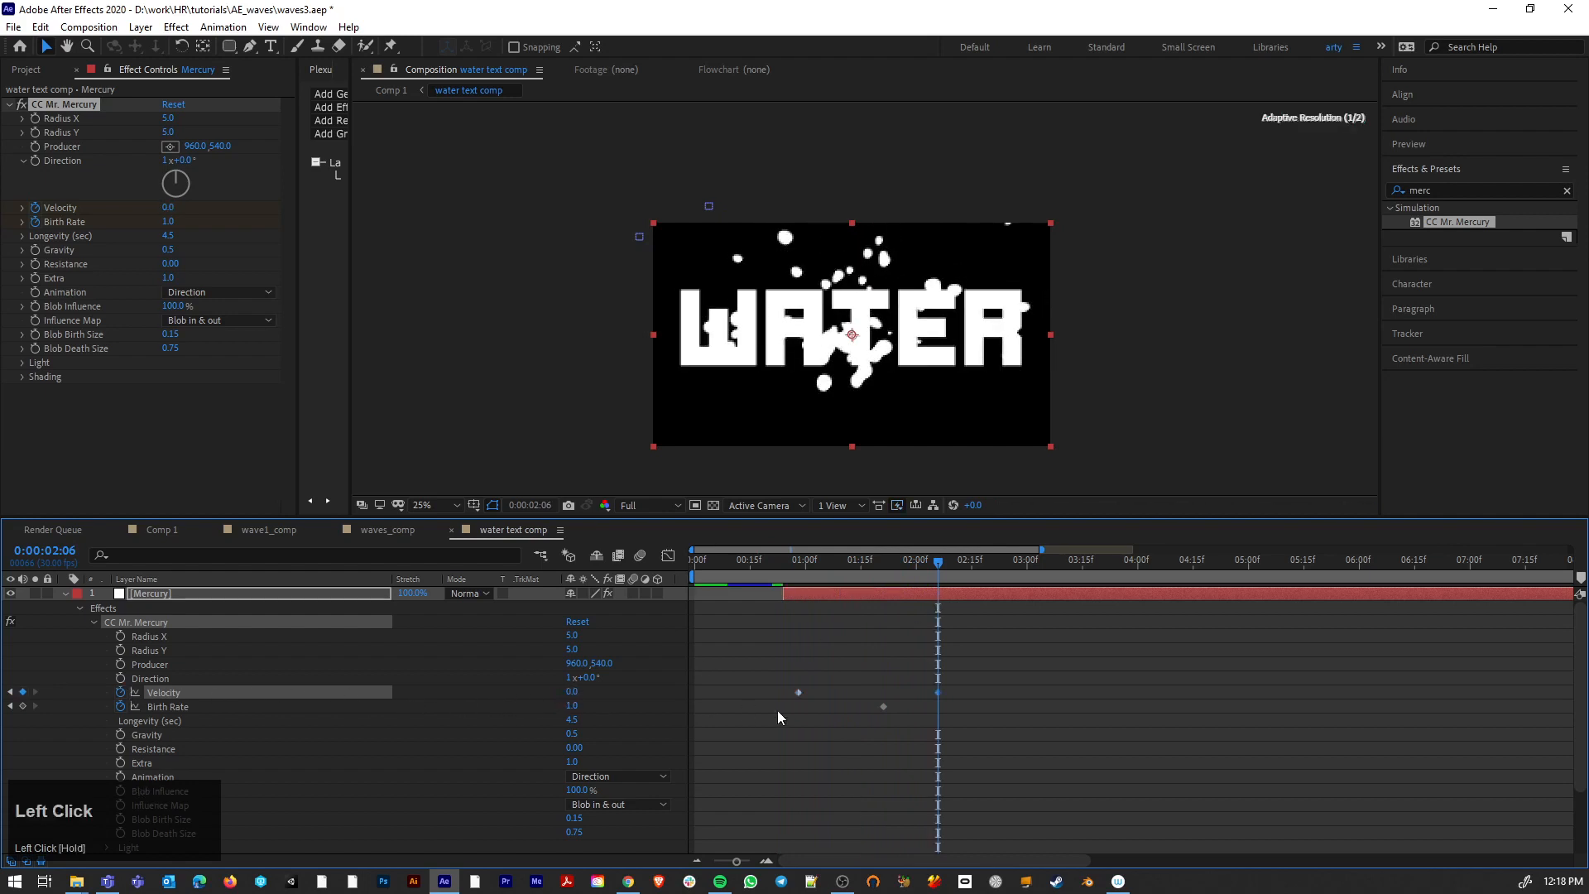
{"action": "key", "text": "ctrl+z"}
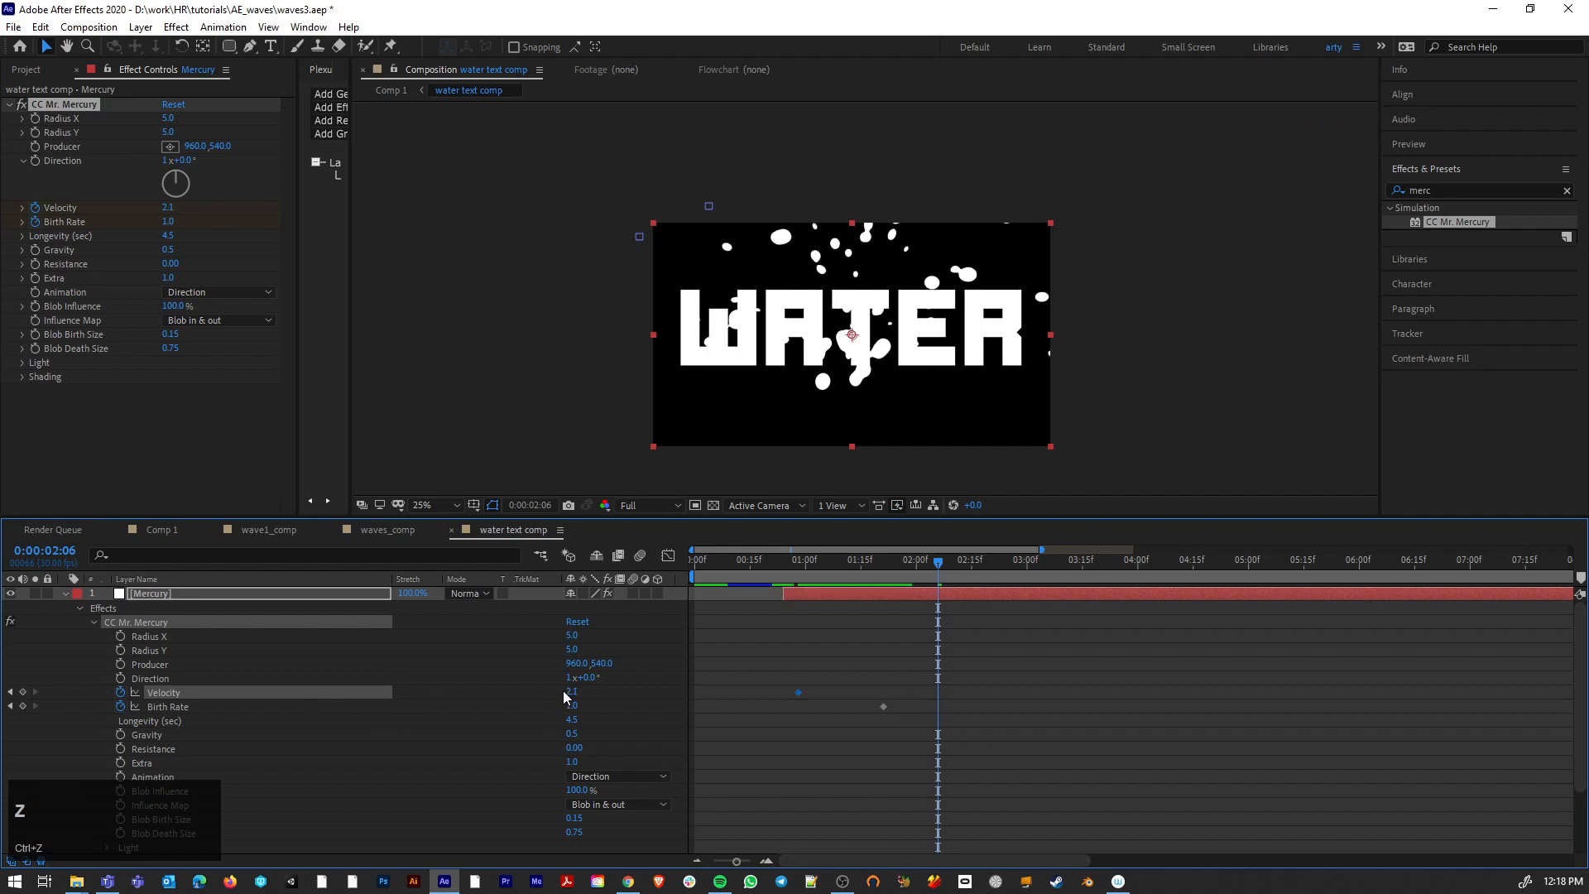
Step: Keyframe Velocity at 1.5 at 0:00:02:06 and Birth Rate at 0.0 slightly earlier, at about 0:00:02:01, and preview the splash
{"action": "left_click_drag", "start_coordinate": [563, 690], "coordinate": [405, 721]}
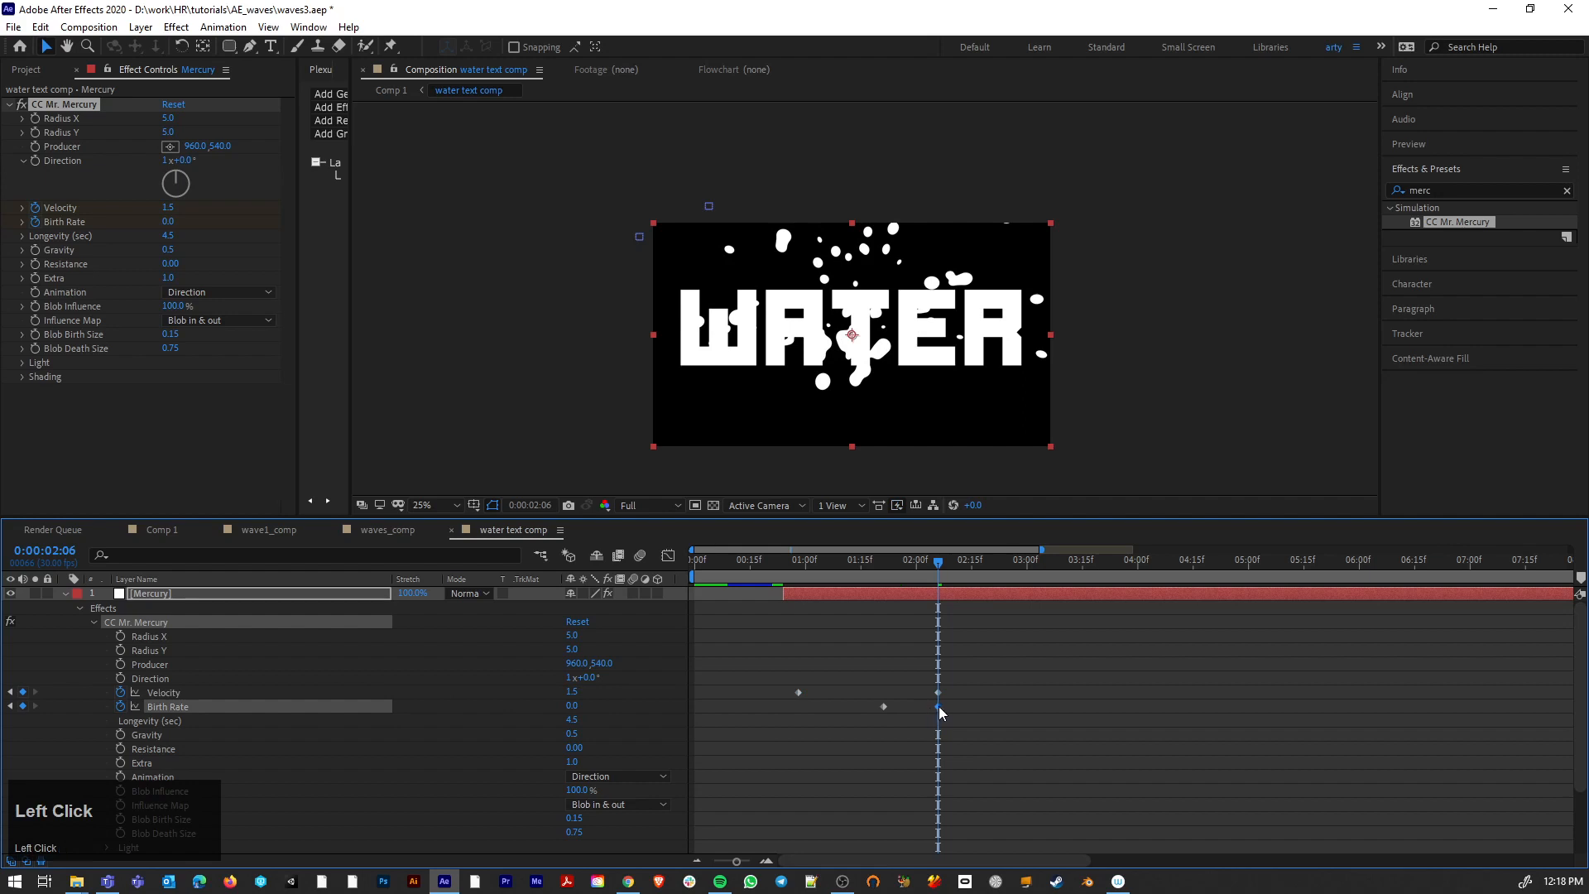
{"action": "left_click_drag", "start_coordinate": [938, 707], "coordinate": [920, 708]}
{"action": "left_click_drag", "start_coordinate": [942, 573], "coordinate": [695, 566]}
{"action": "key", "text": "space"}
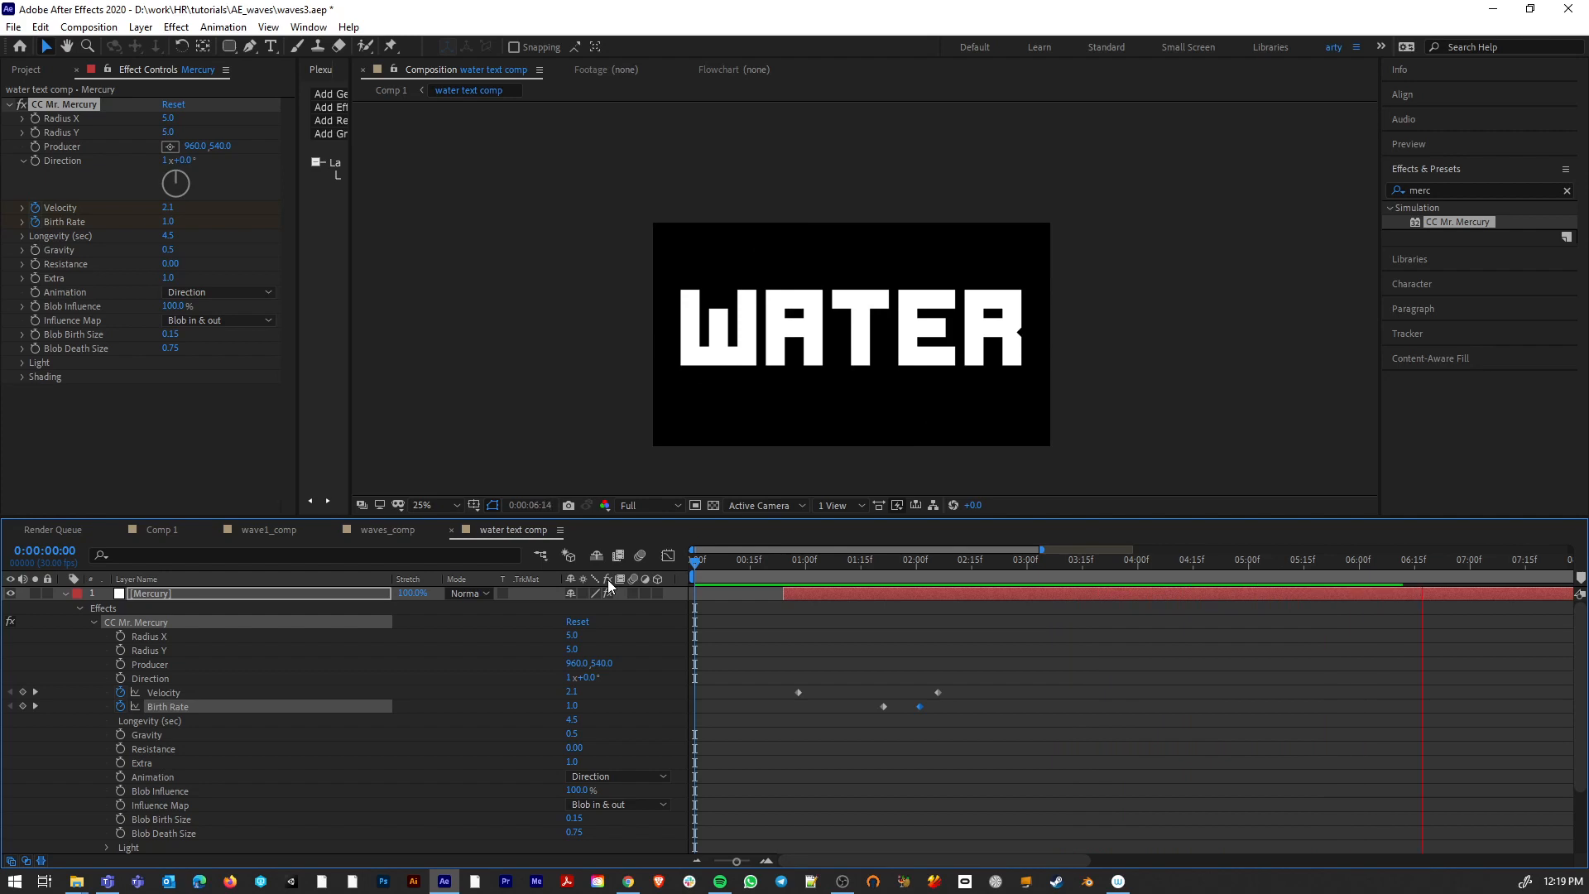
{"action": "key", "text": "space"}
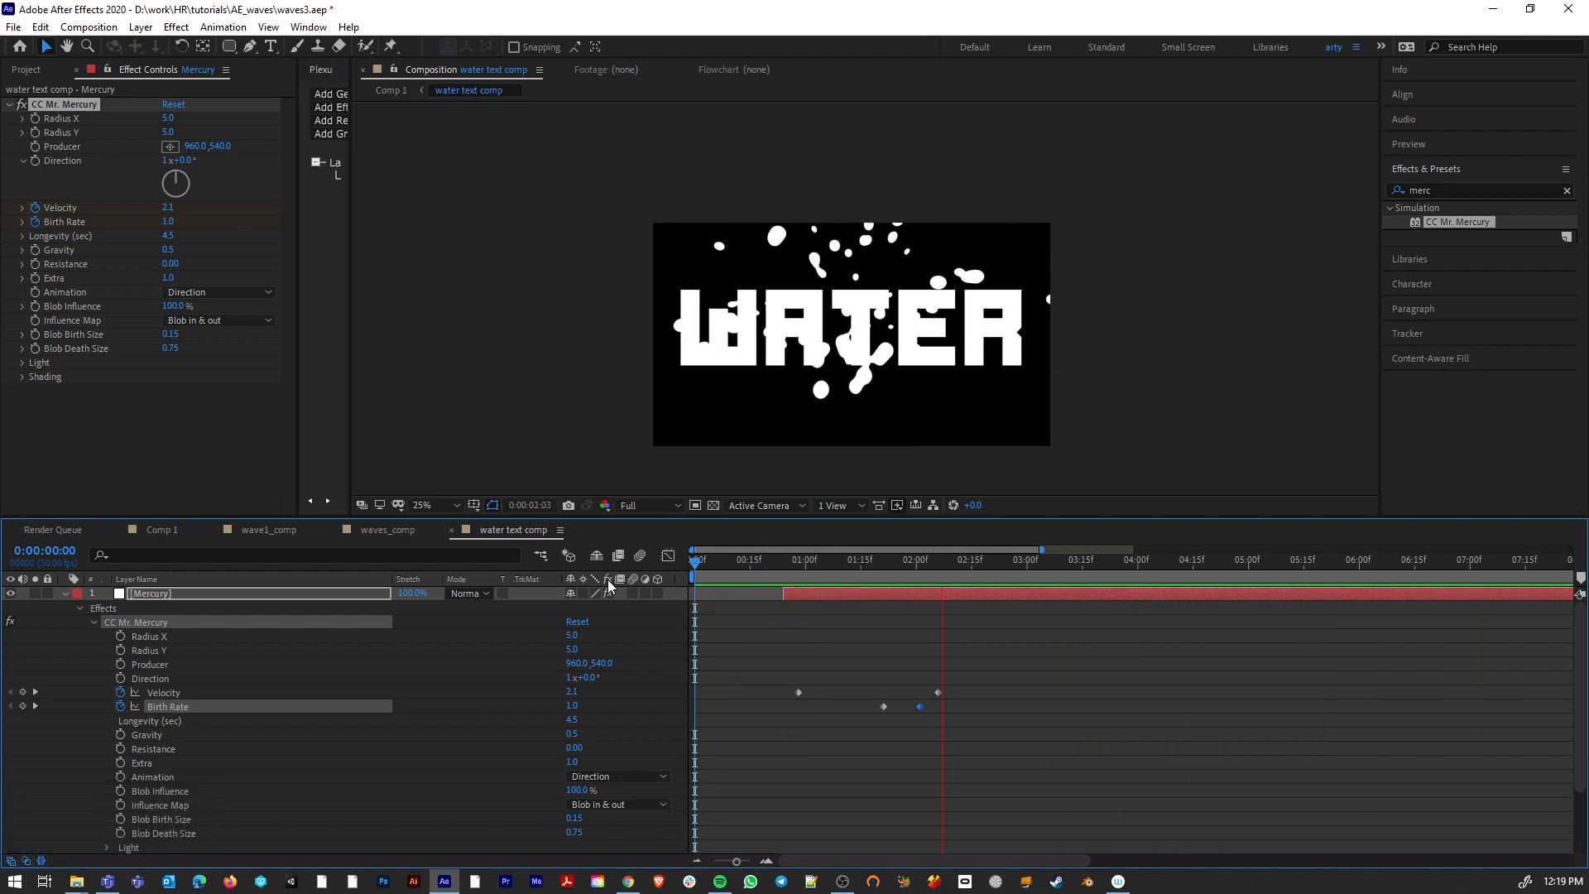
{"action": "key", "text": "space"}
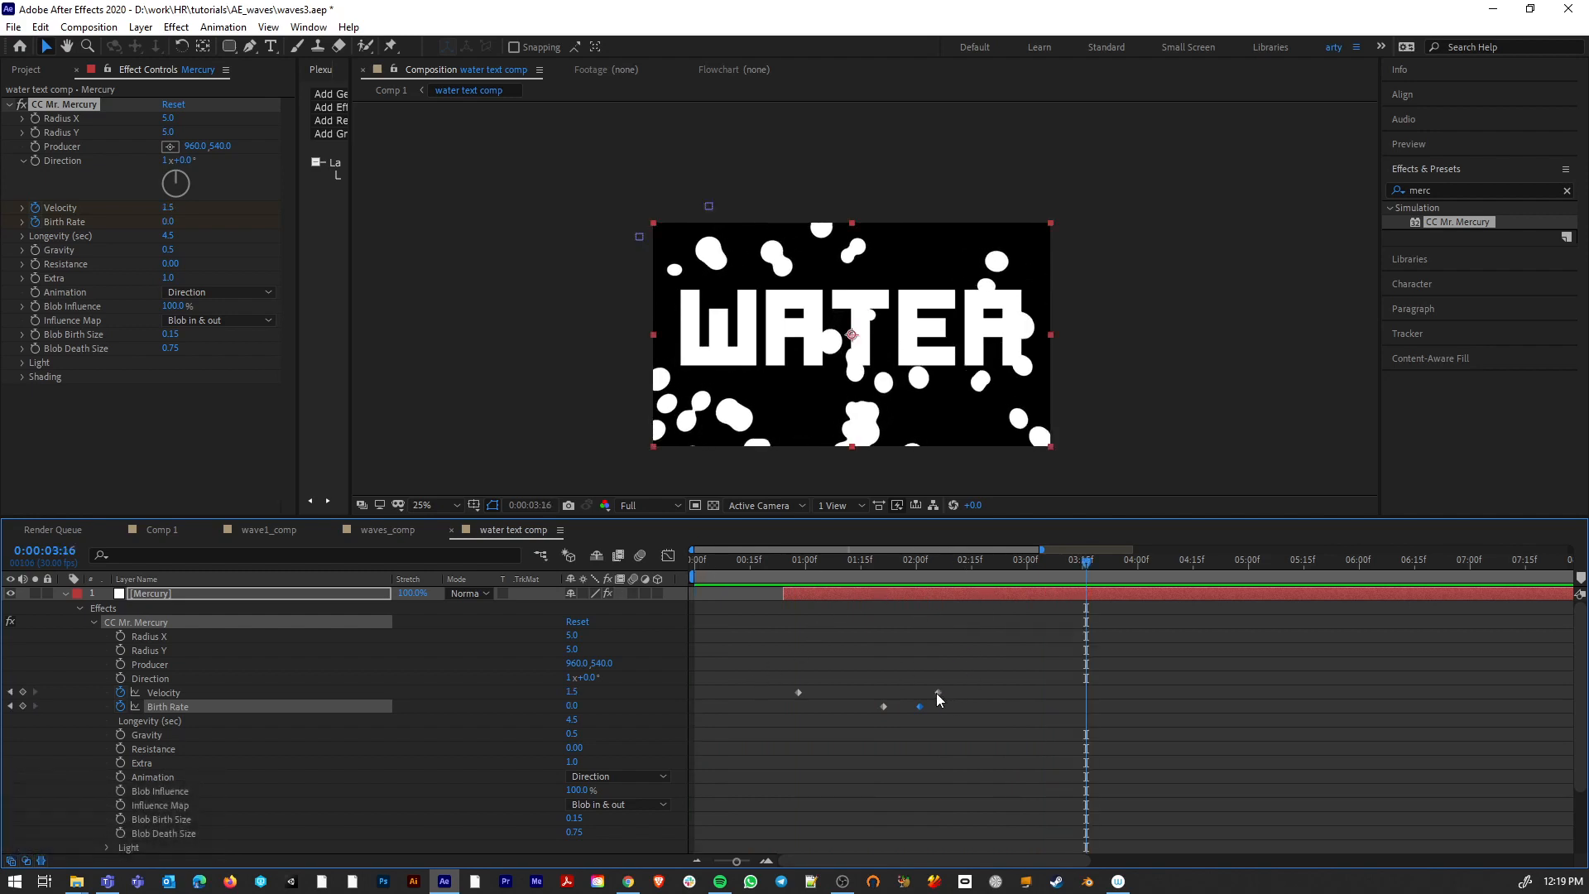
Step: Remove the Velocity keyframes from CC Mr. Mercury, set Velocity to a constant 3.0, and preview the splash
{"action": "left_click_drag", "start_coordinate": [870, 564], "coordinate": [789, 566]}
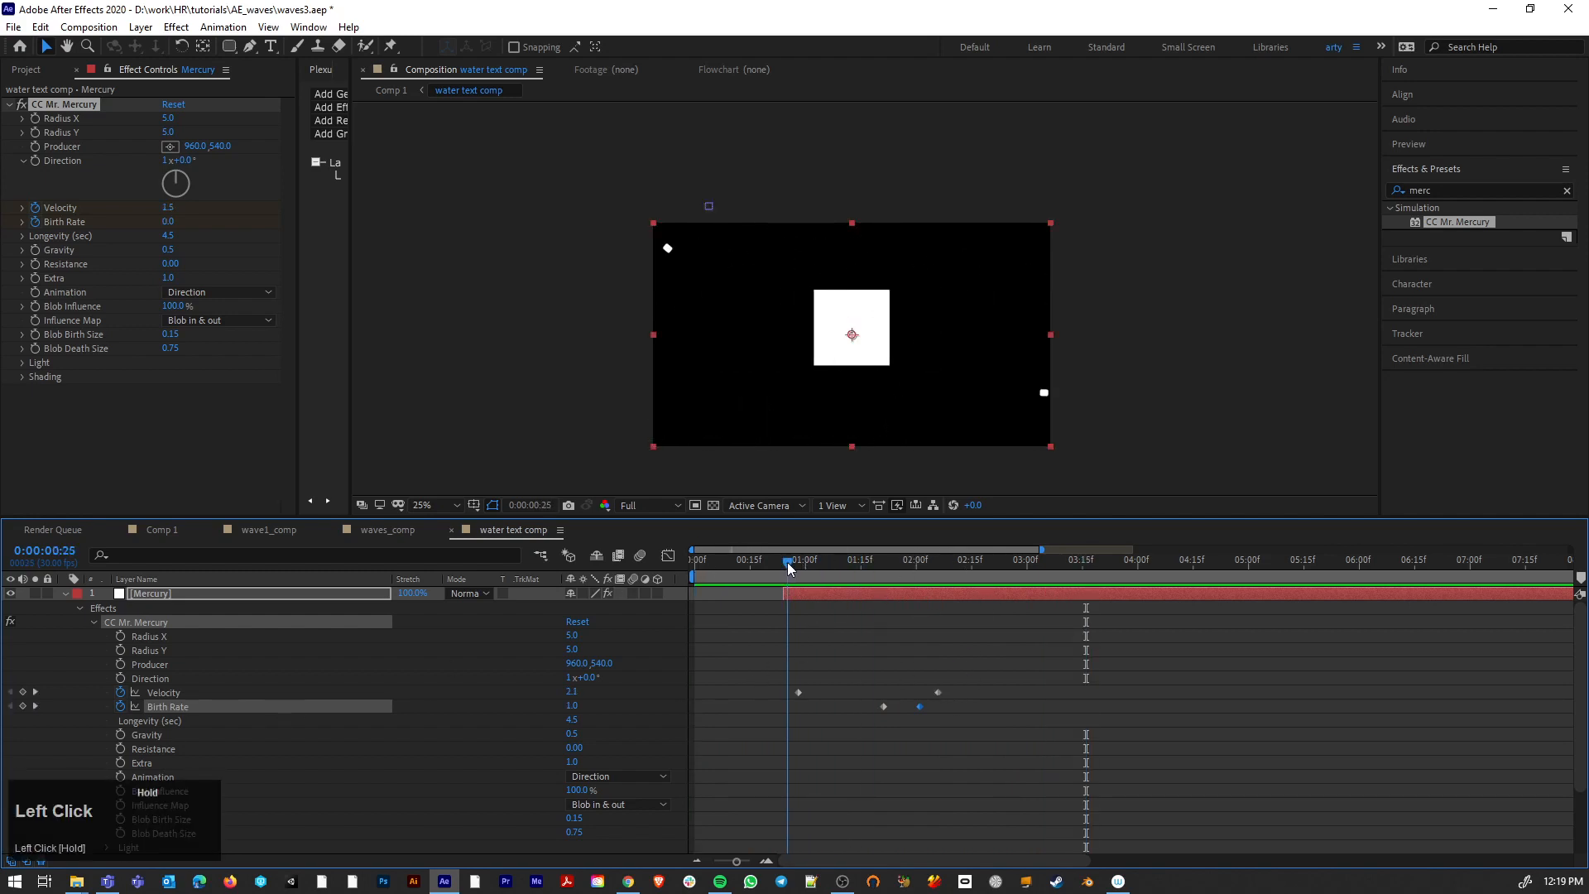
{"action": "left_click", "coordinate": [121, 692]}
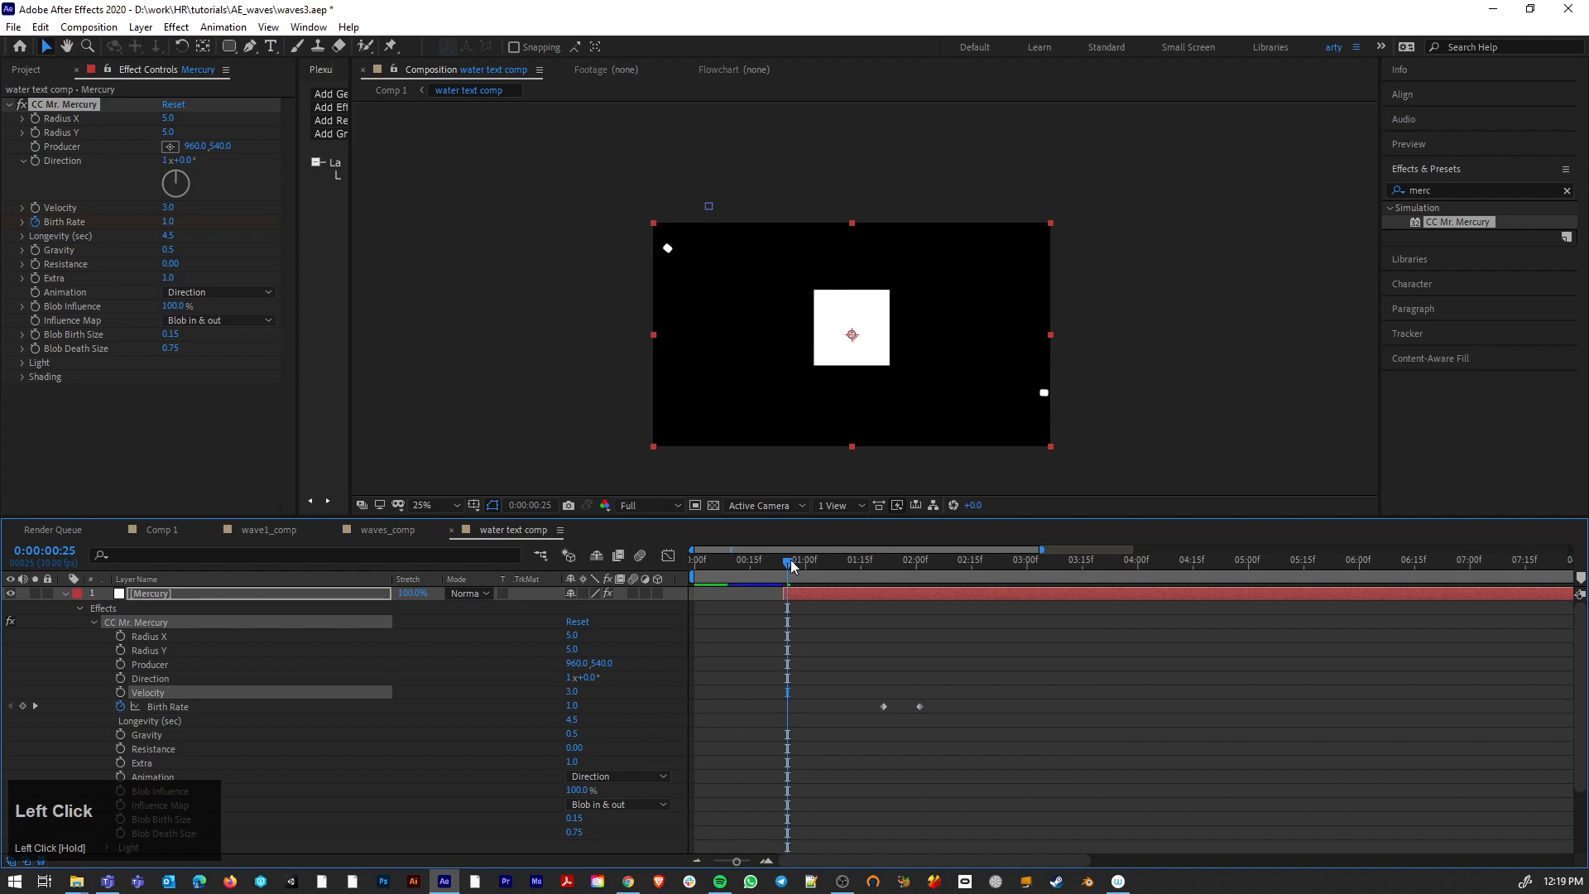
{"action": "left_click_drag", "start_coordinate": [792, 565], "coordinate": [628, 561]}
{"action": "key", "text": "space"}
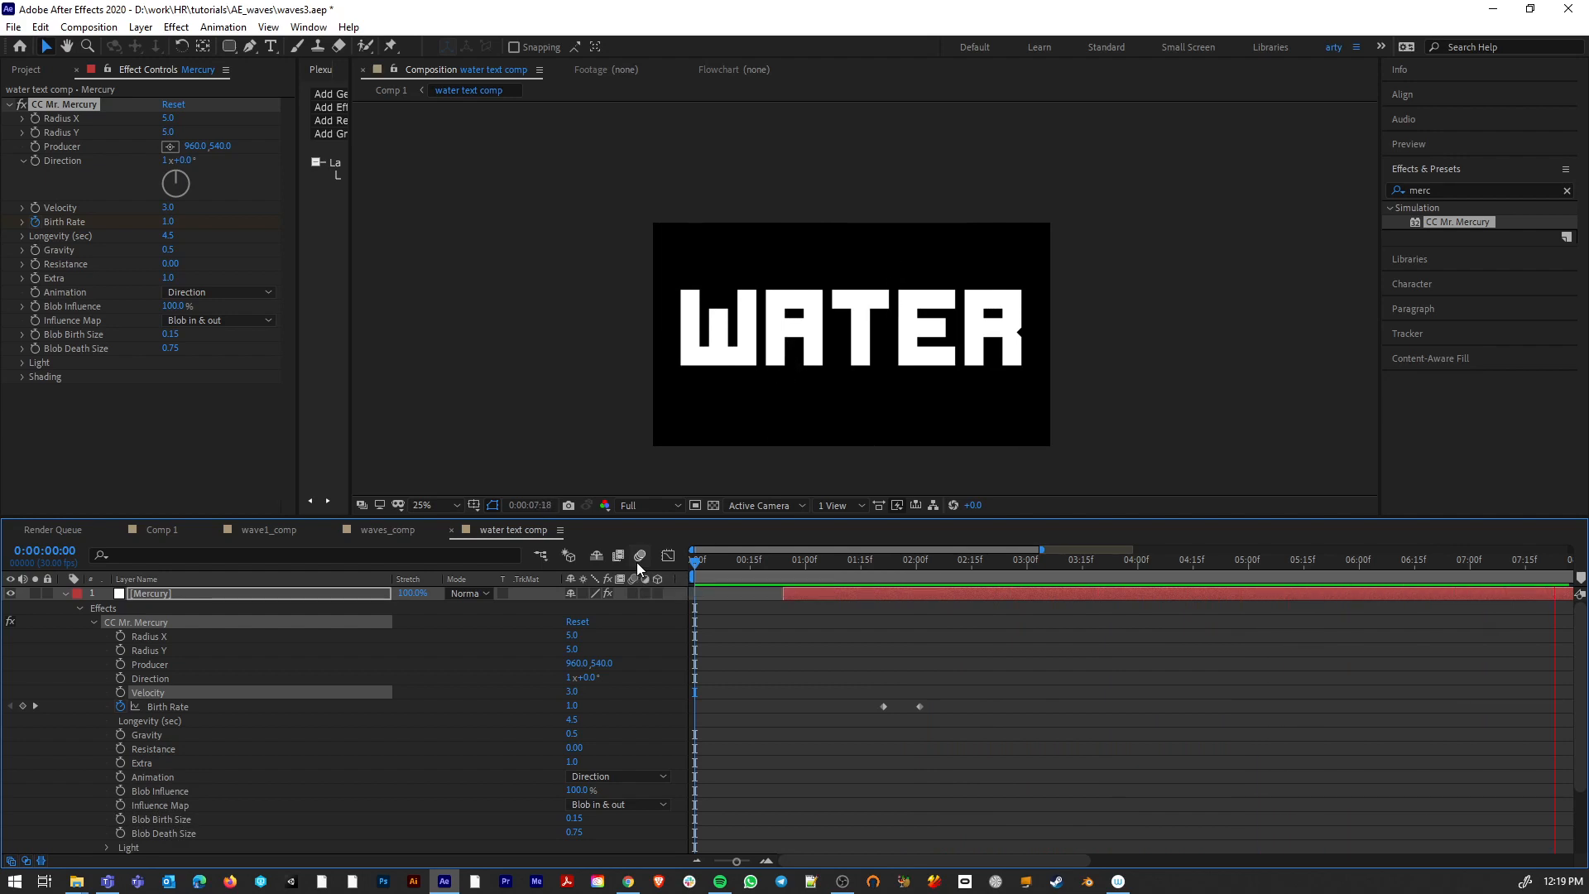
{"action": "key", "text": "space"}
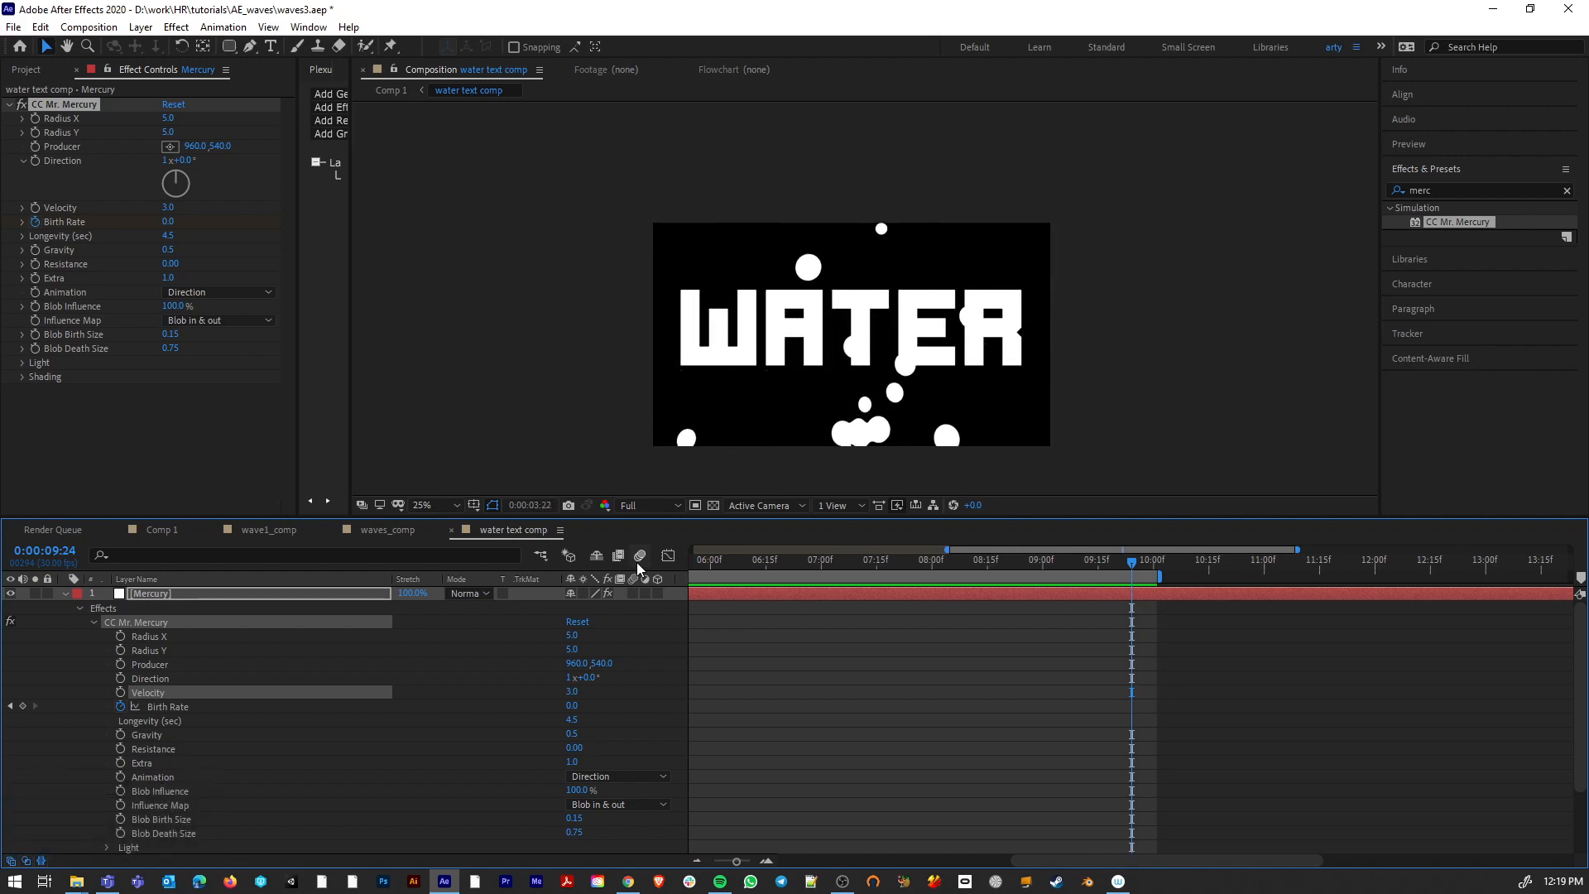
{"action": "key", "text": "space"}
Step: Keyframe Birth Rate at 4.8 at about 0:00:00:27 and shift its 1.0 keyframe to 0:00:01:17
{"action": "left_click_drag", "start_coordinate": [1128, 862], "coordinate": [894, 862]}
{"action": "left_click_drag", "start_coordinate": [853, 561], "coordinate": [807, 566]}
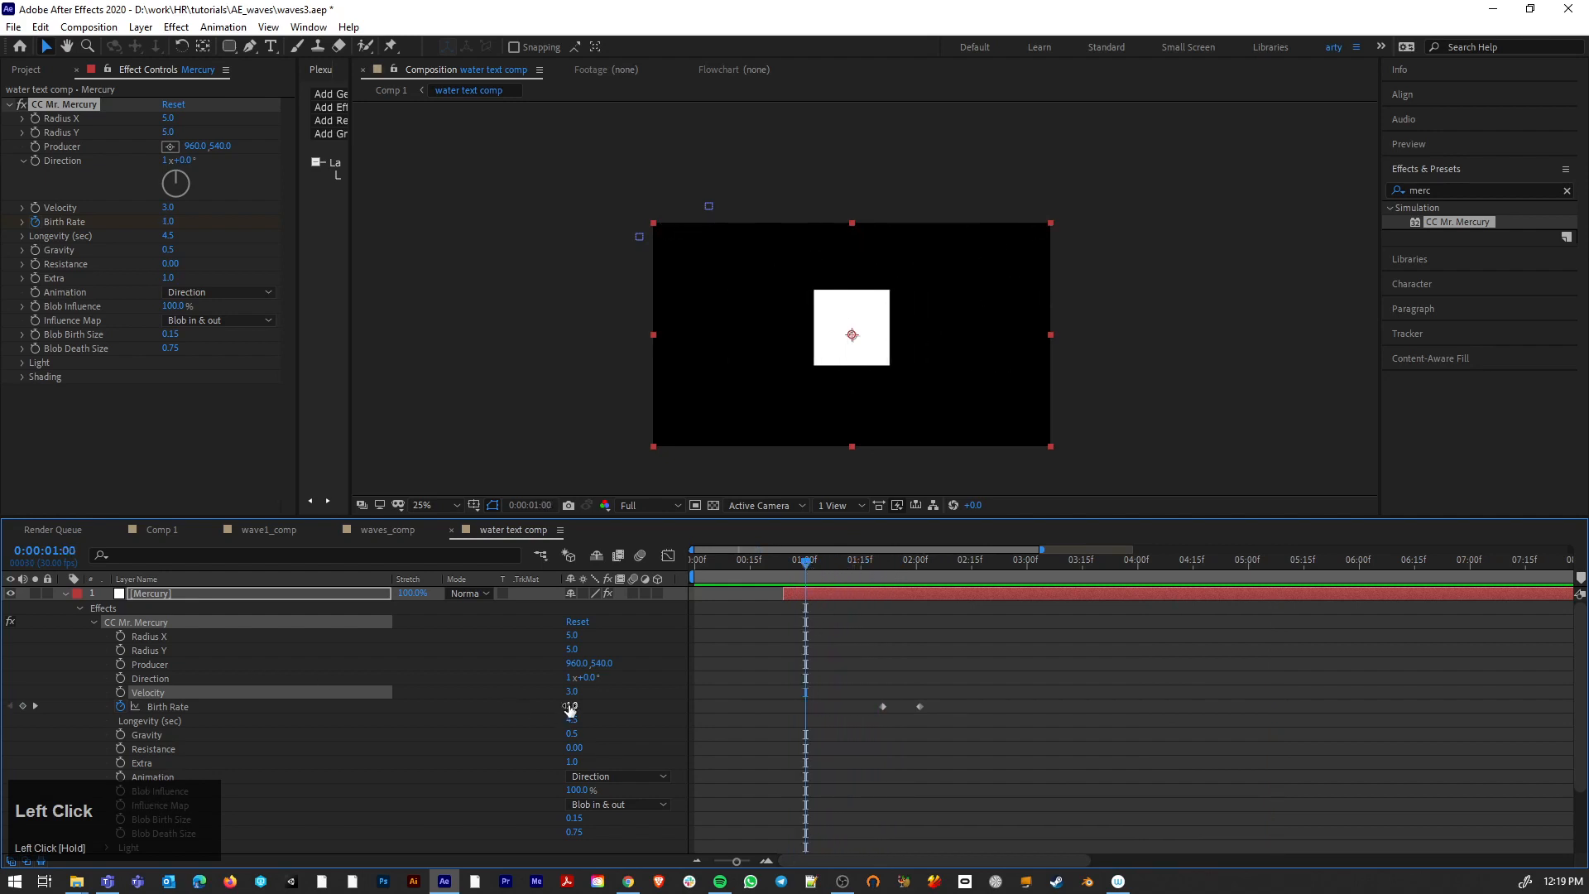
{"action": "left_click_drag", "start_coordinate": [571, 705], "coordinate": [658, 700]}
{"action": "left_click_drag", "start_coordinate": [872, 692], "coordinate": [793, 705]}
{"action": "left_click_drag", "start_coordinate": [797, 557], "coordinate": [864, 568]}
{"action": "left_click_drag", "start_coordinate": [826, 707], "coordinate": [870, 709]}
{"action": "left_click_drag", "start_coordinate": [862, 569], "coordinate": [999, 599]}
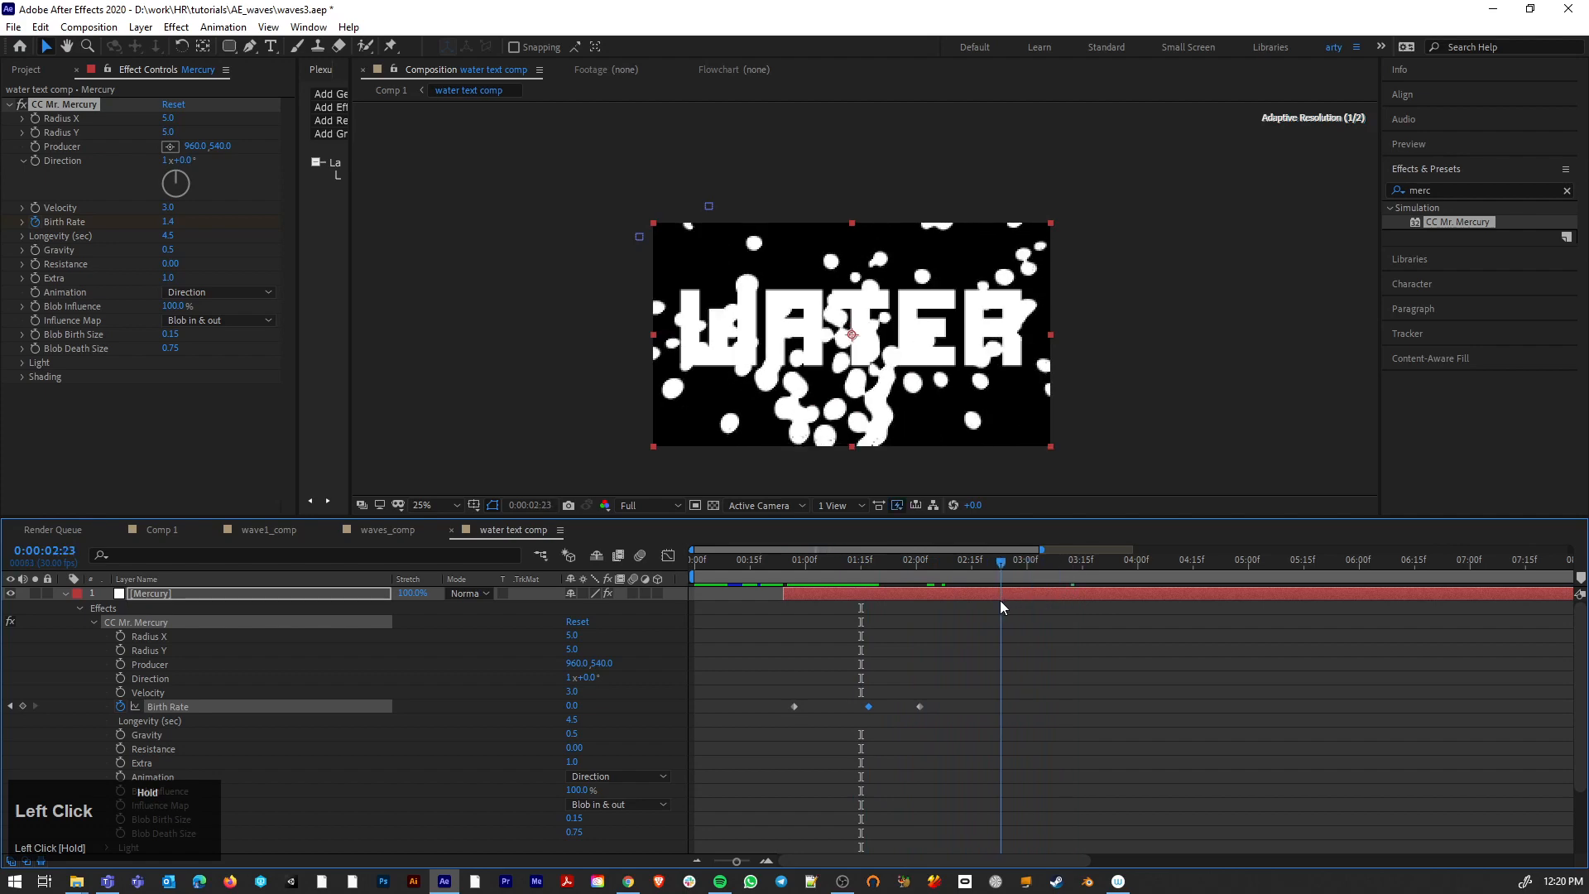
Step: Set CC Mr. Mercury's Blob Birth Size to 0.44 and Blob Death Size to 0.08
{"action": "scroll", "coordinate": [377, 763], "scroll_direction": "down", "scroll_amount": 3}
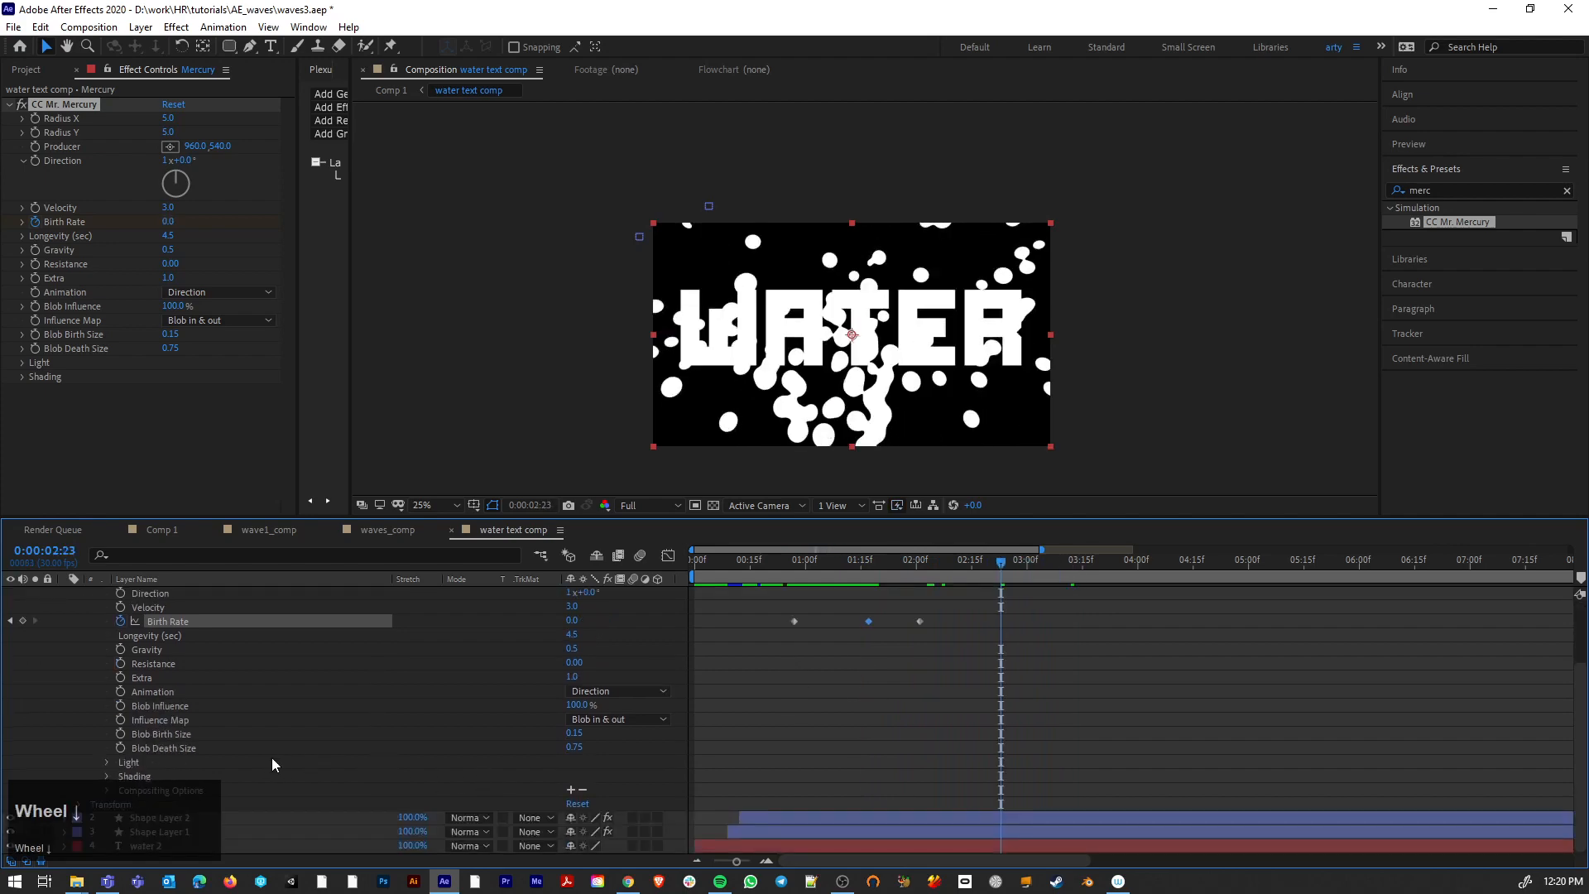
{"action": "mouse_move", "coordinate": [574, 747]}
{"action": "left_mouse_down"}
{"action": "mouse_move", "coordinate": [540, 752]}
{"action": "mouse_move", "coordinate": [594, 735]}
{"action": "left_mouse_up"}
{"action": "left_click_drag", "start_coordinate": [760, 589], "coordinate": [905, 590]}
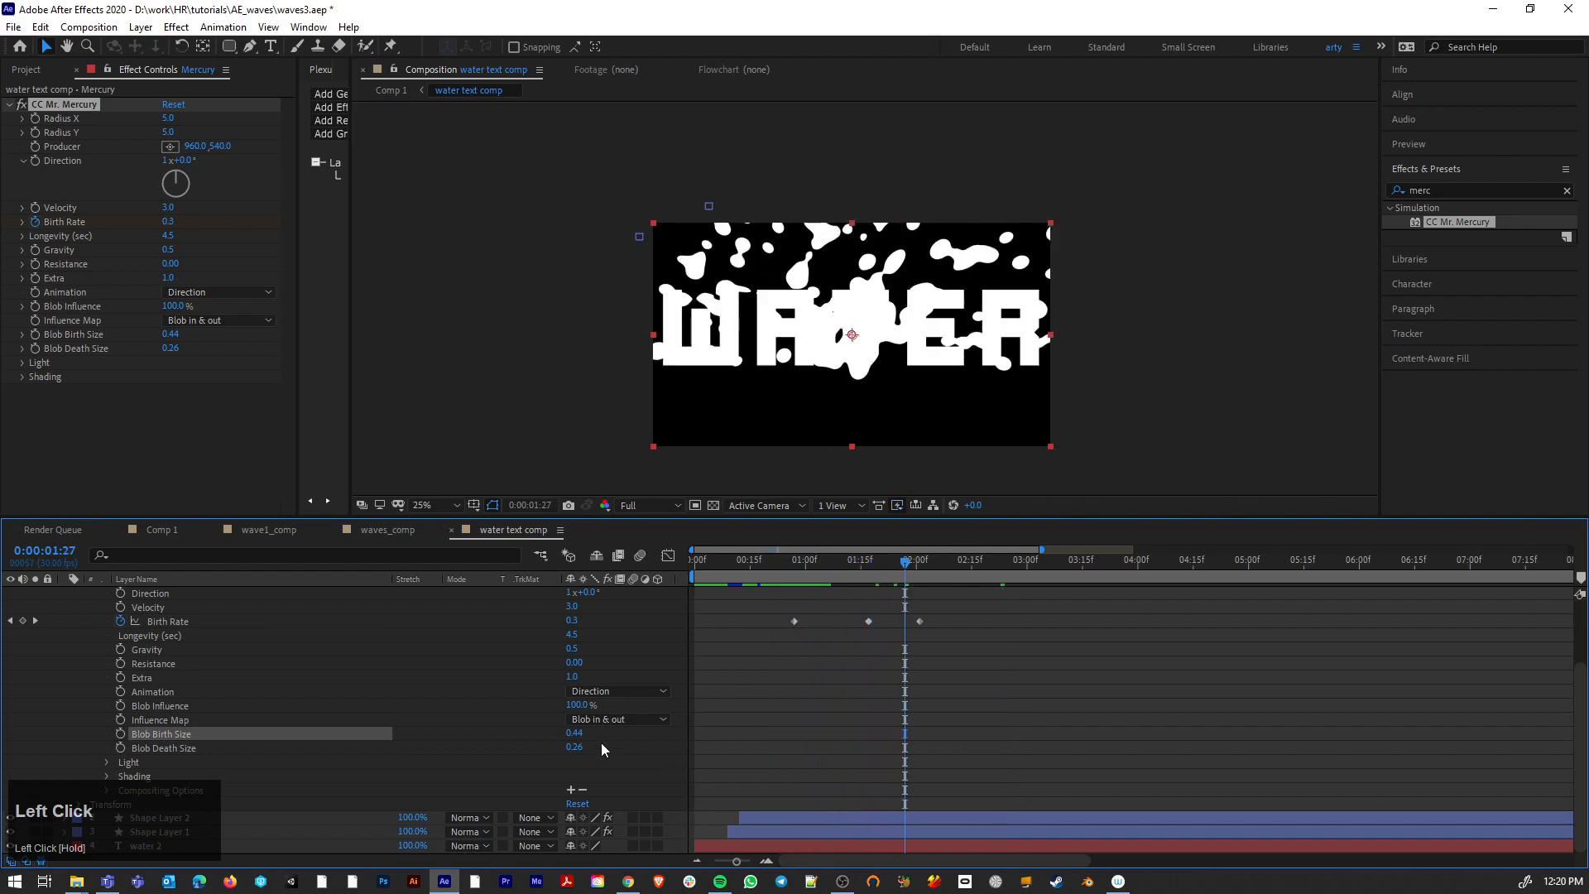
{"action": "left_click_drag", "start_coordinate": [582, 751], "coordinate": [567, 750]}
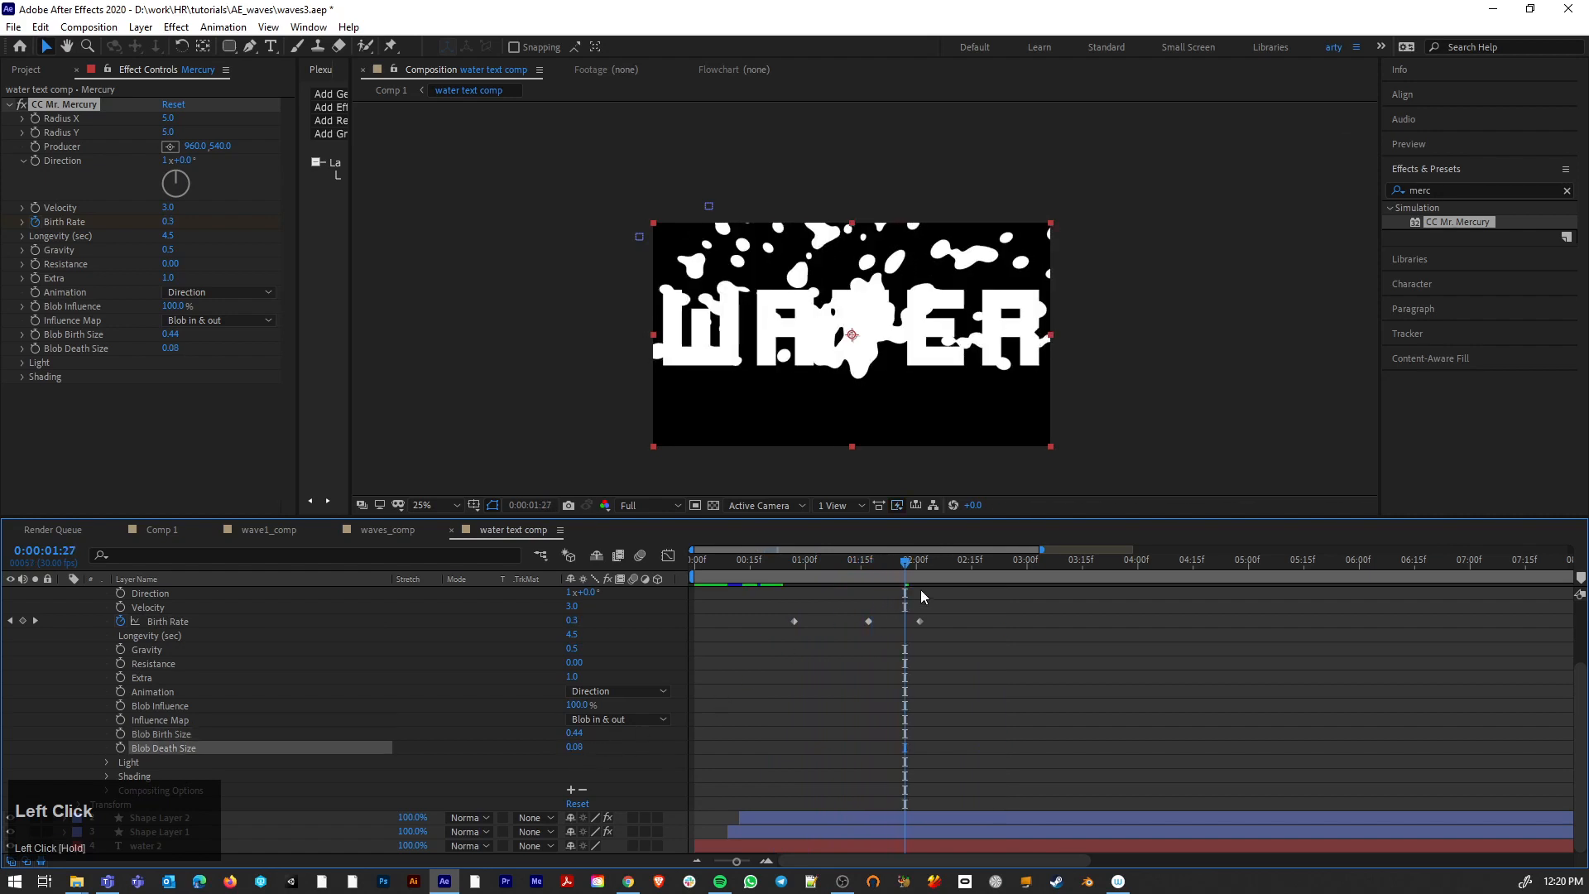
Step: Shorten the Longevity of CC Mr. Mercury to 2.7 seconds and preview the animation from the start
{"action": "scroll", "coordinate": [240, 682], "scroll_direction": "up", "scroll_amount": 1}
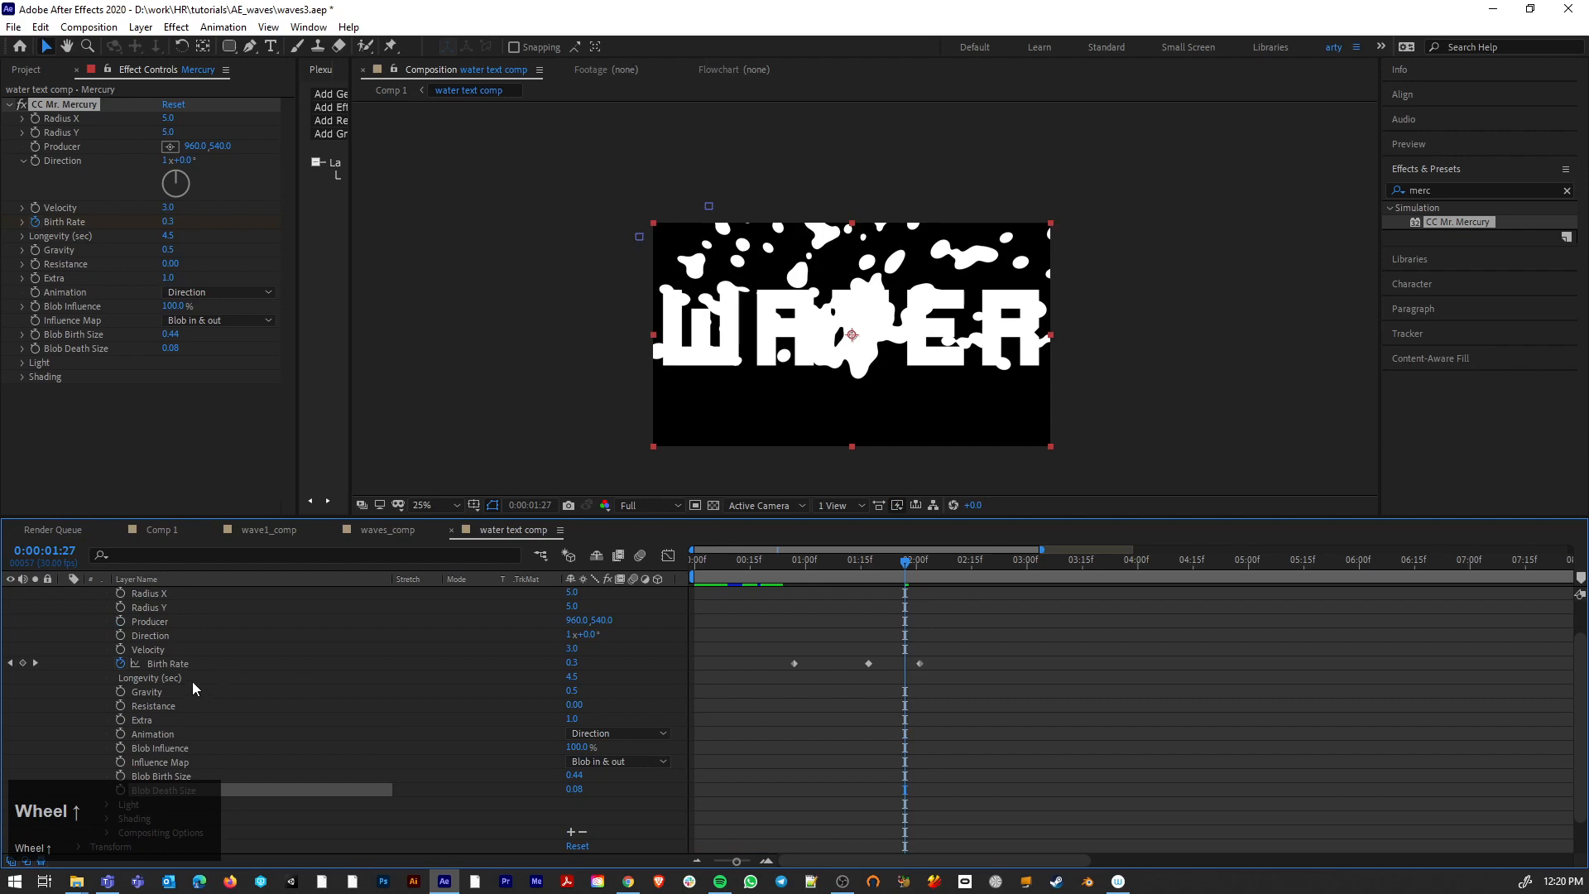
{"action": "scroll", "coordinate": [192, 682], "scroll_direction": "up", "scroll_amount": 1}
{"action": "scroll", "coordinate": [163, 682], "scroll_direction": "down", "scroll_amount": 1}
{"action": "scroll", "coordinate": [143, 752], "scroll_direction": "up", "scroll_amount": 1}
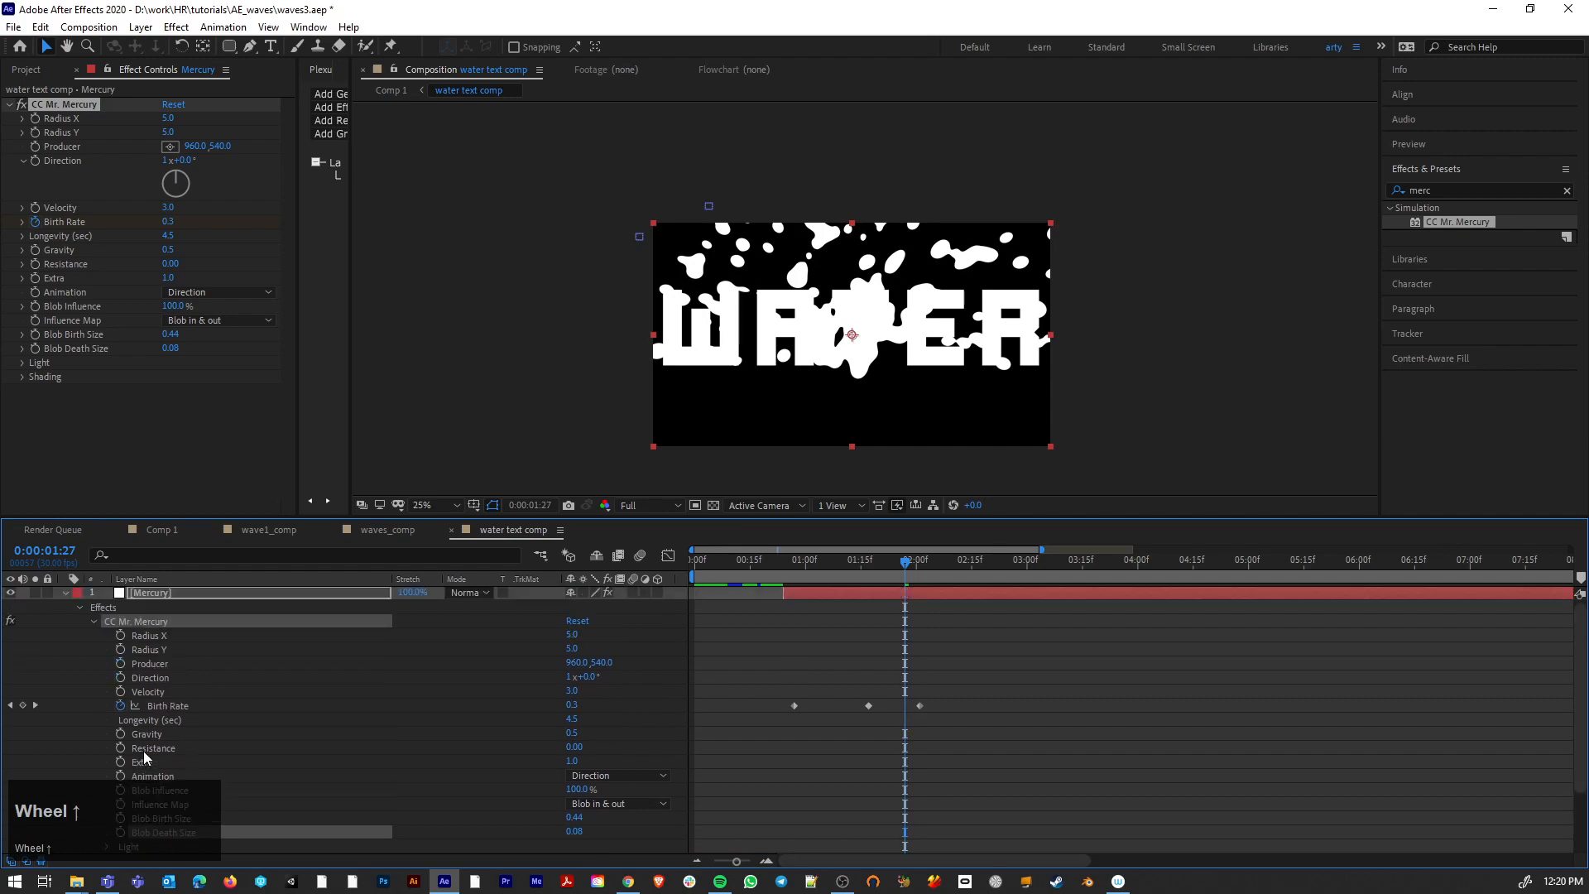
{"action": "scroll", "coordinate": [161, 705], "scroll_direction": "down", "scroll_amount": 1}
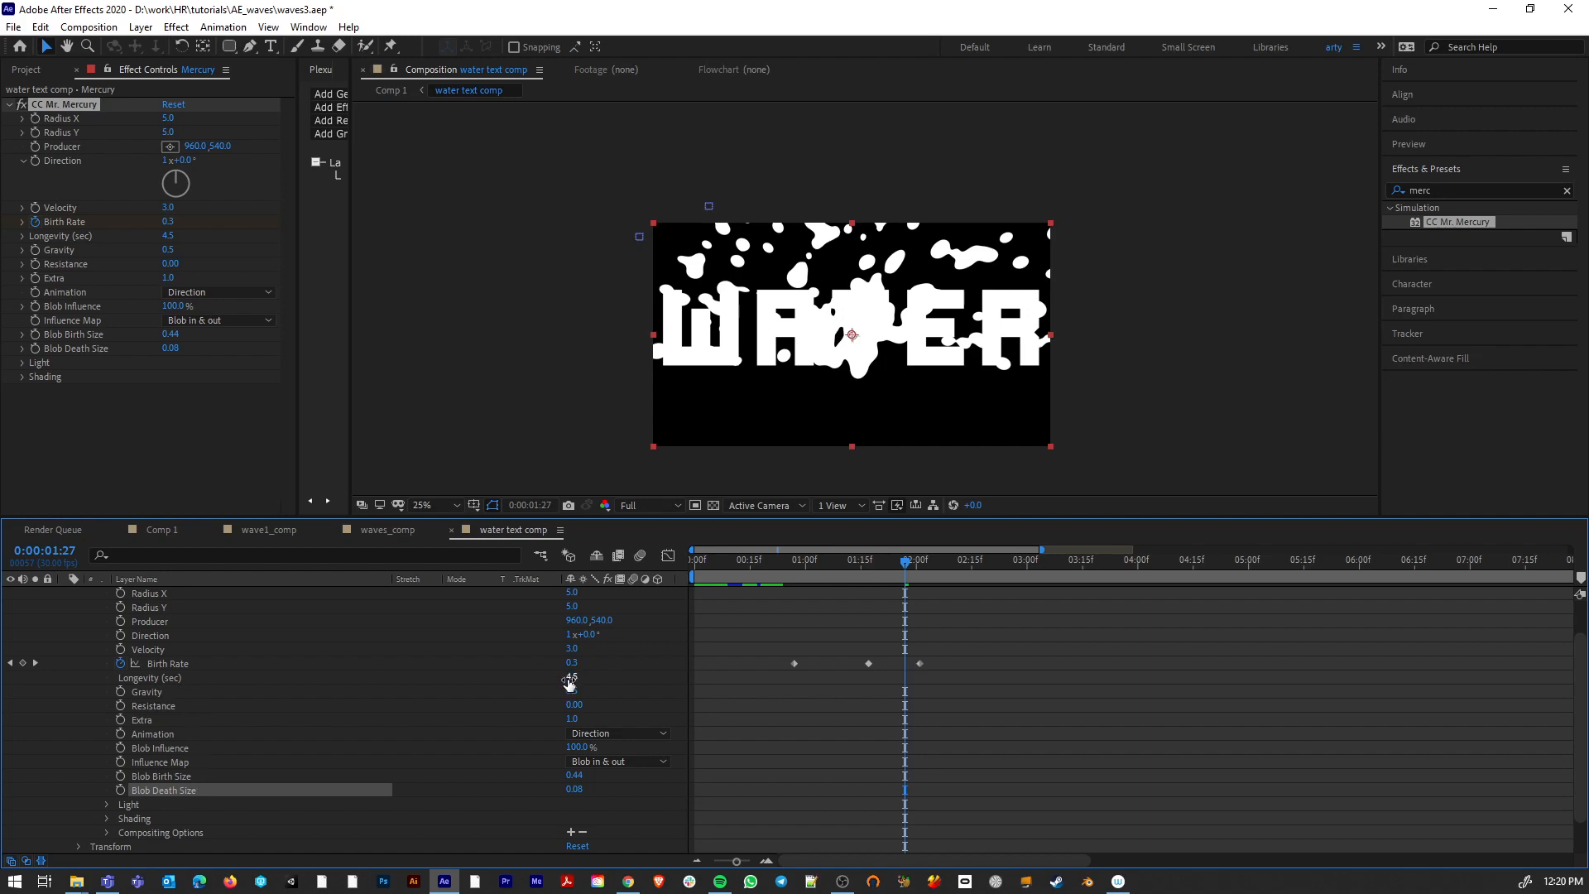
{"action": "left_click_drag", "start_coordinate": [570, 682], "coordinate": [482, 689]}
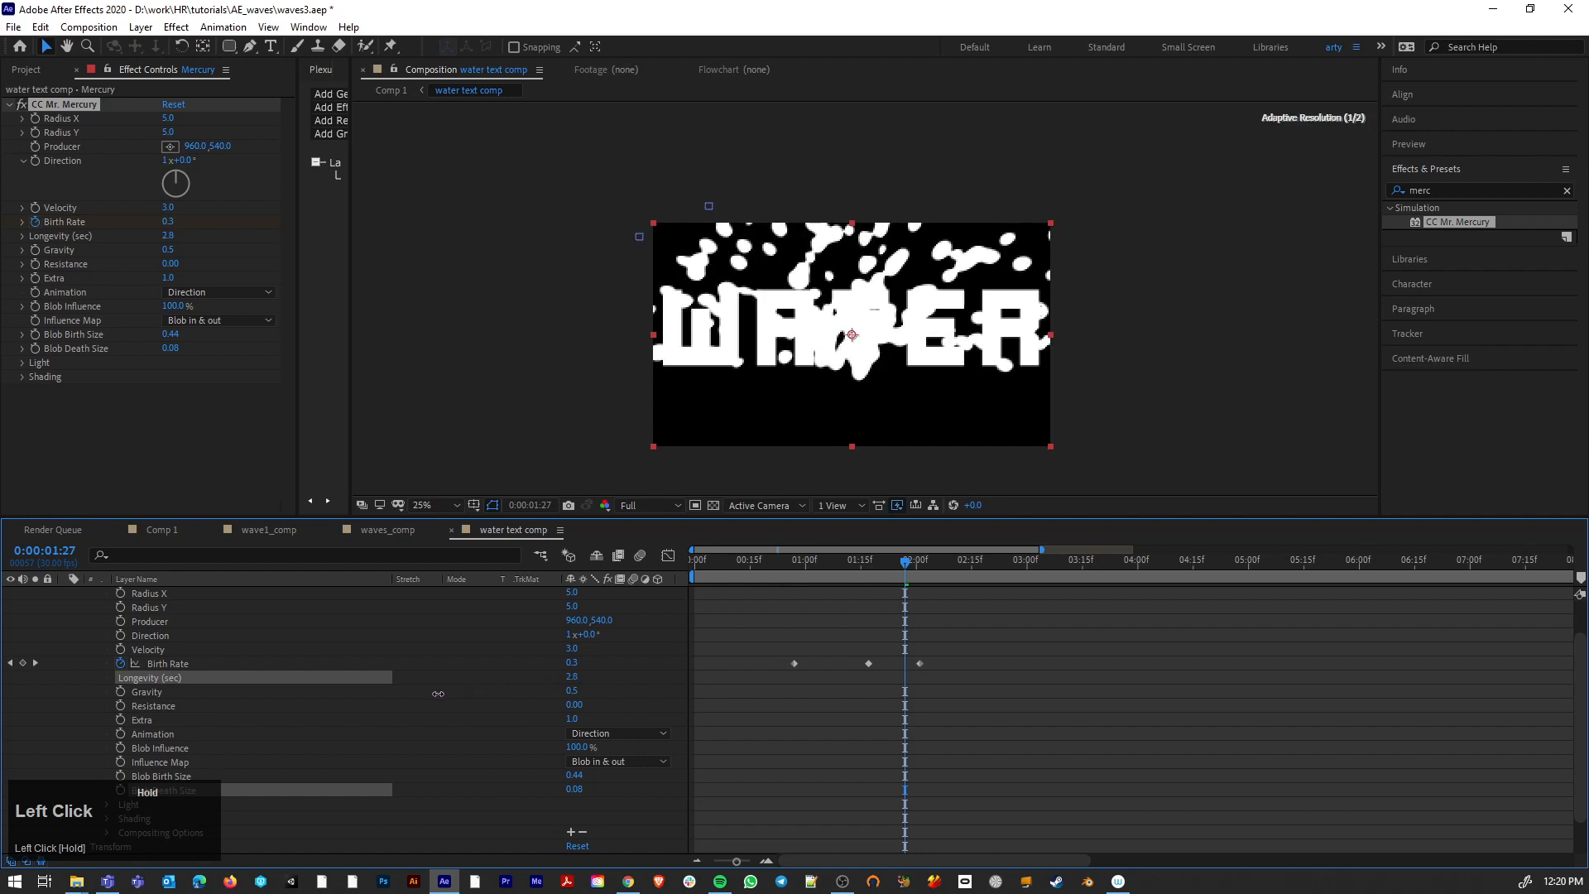
{"action": "left_click_drag", "start_coordinate": [911, 584], "coordinate": [589, 598]}
{"action": "key", "text": "space"}
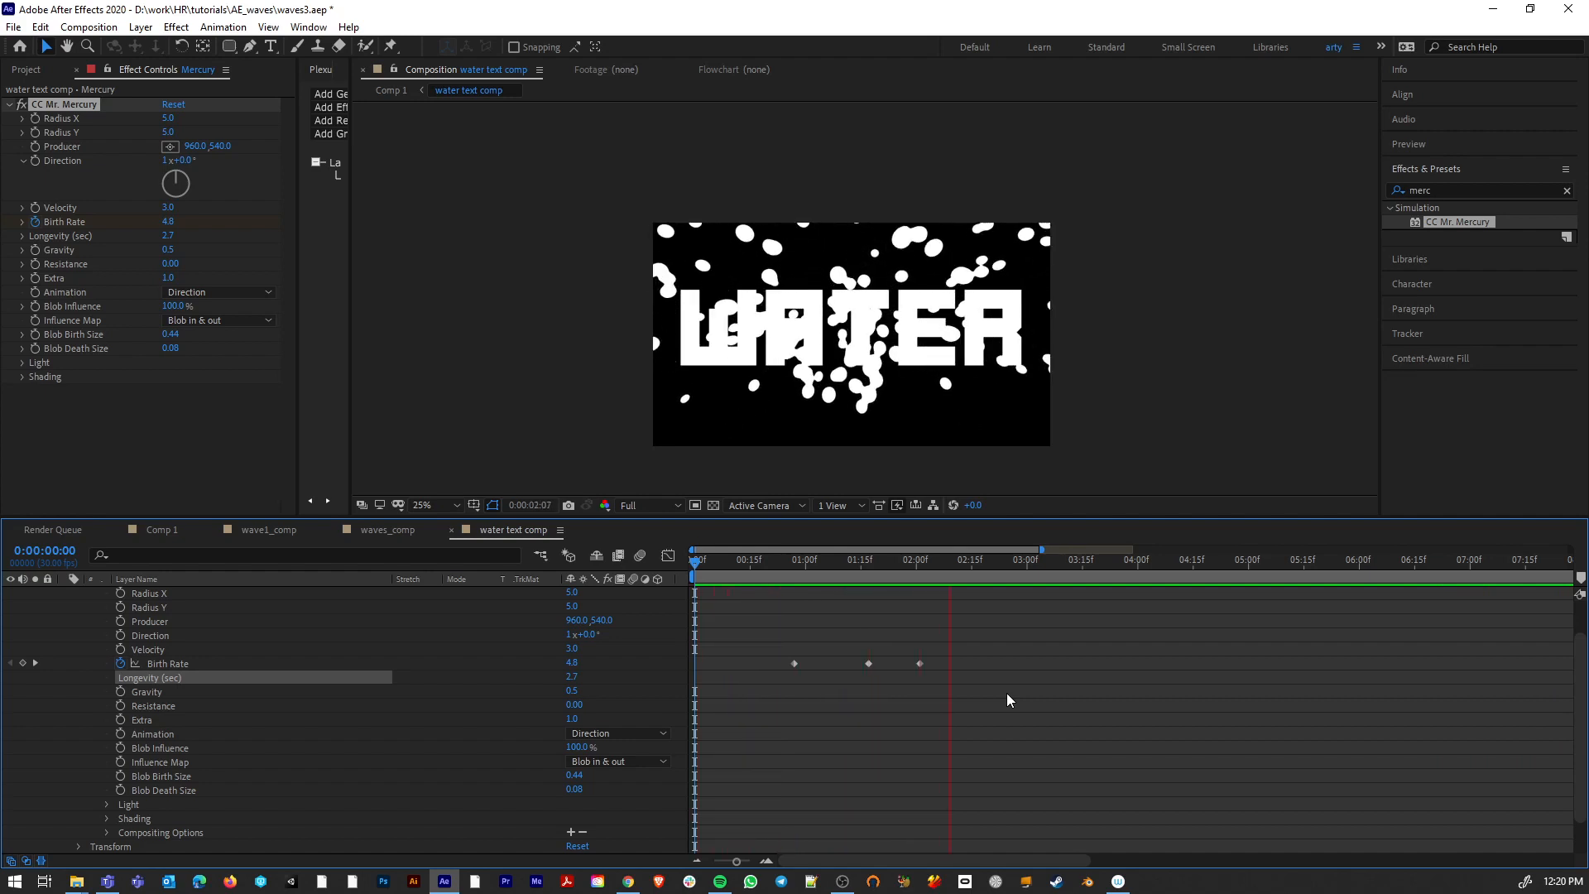
{"action": "key", "text": "space"}
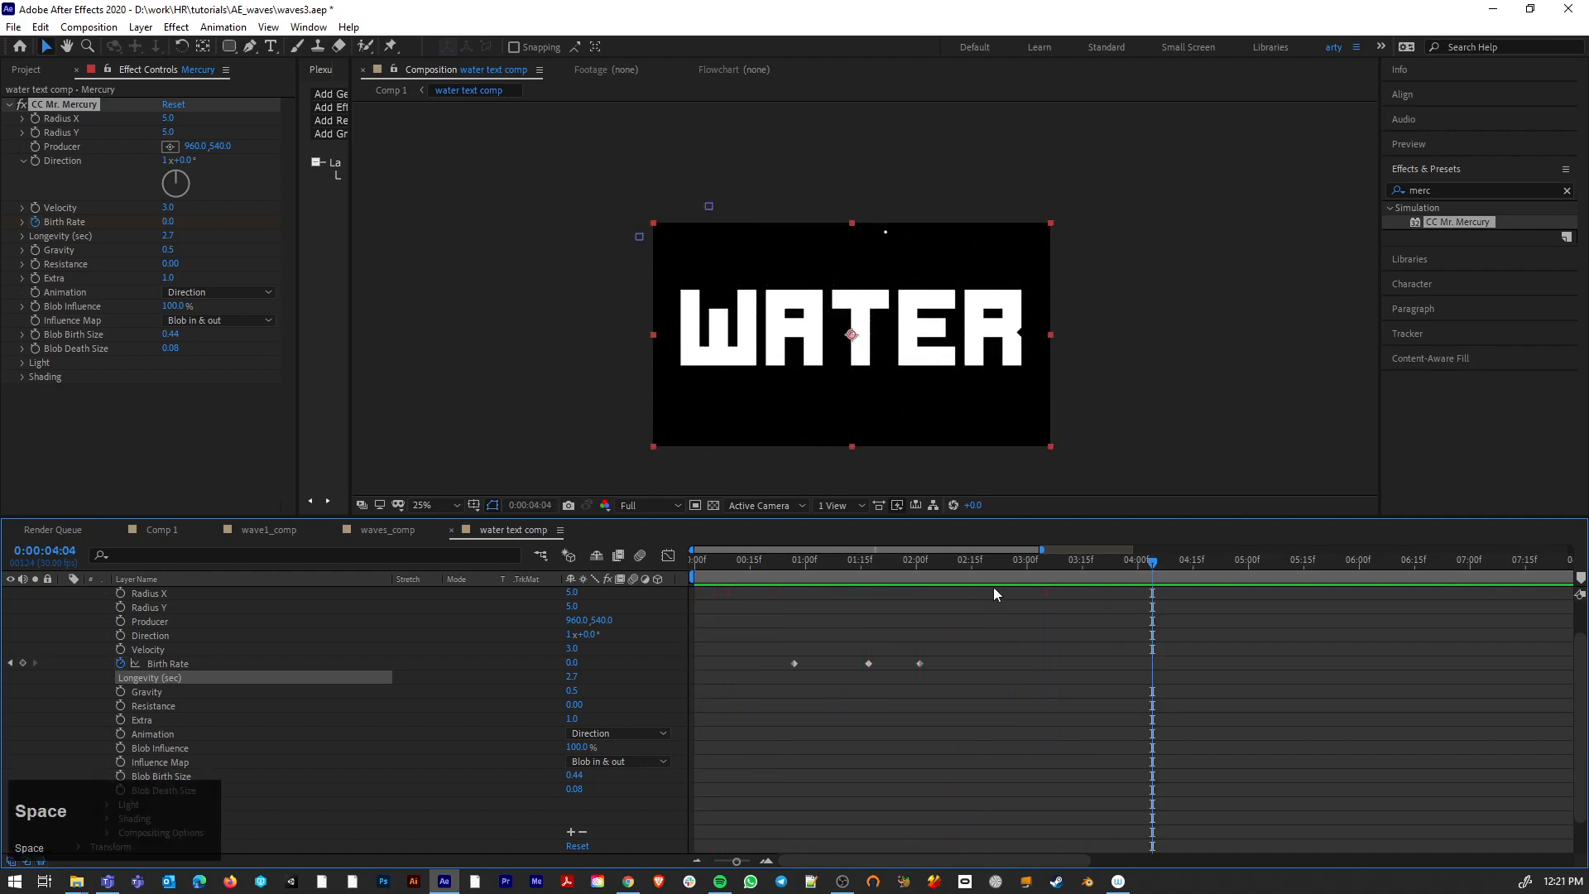
Step: Shift the last two Birth Rate keyframes to about 0:00:01:06 and 0:00:01:20, and set Velocity to 4.9
{"action": "left_click_drag", "start_coordinate": [995, 568], "coordinate": [817, 588]}
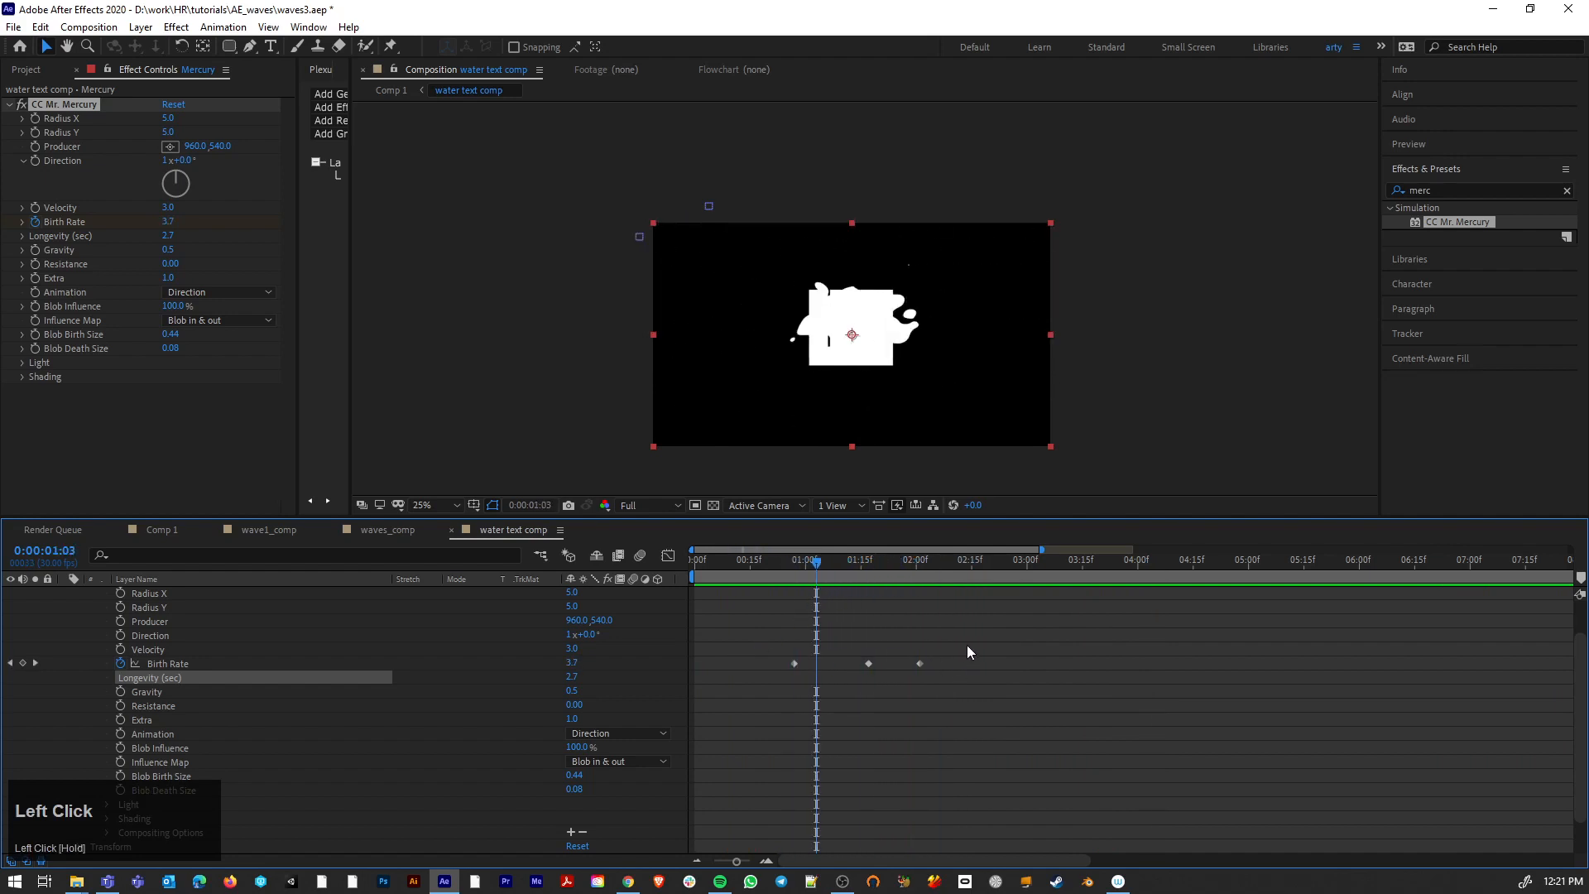
{"action": "left_click_drag", "start_coordinate": [970, 651], "coordinate": [827, 665]}
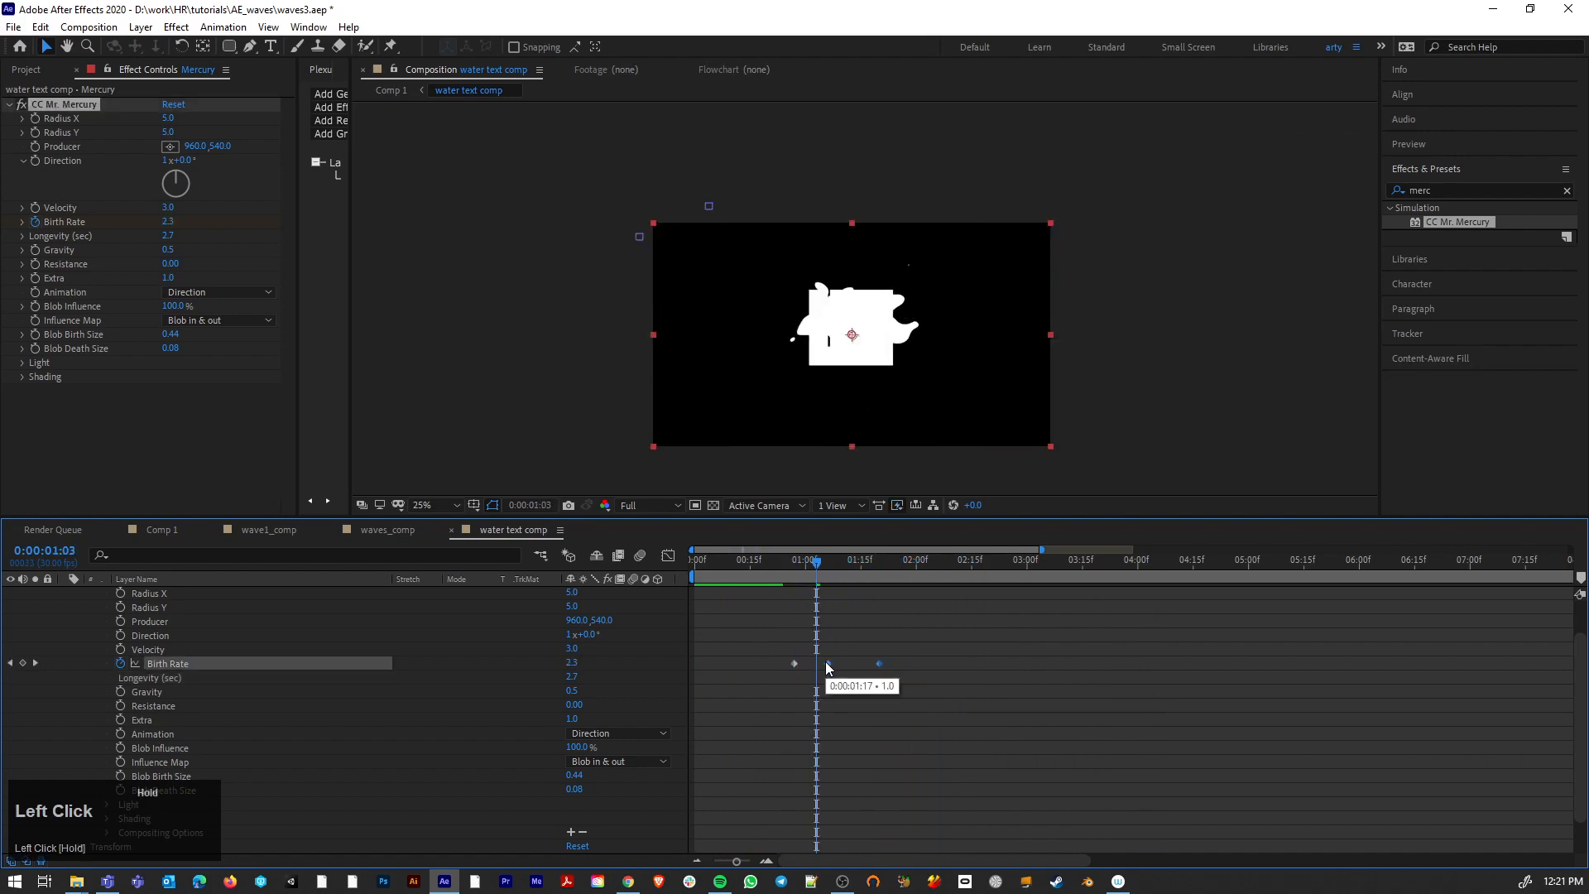
{"action": "scroll", "coordinate": [361, 716], "scroll_direction": "up", "scroll_amount": 3}
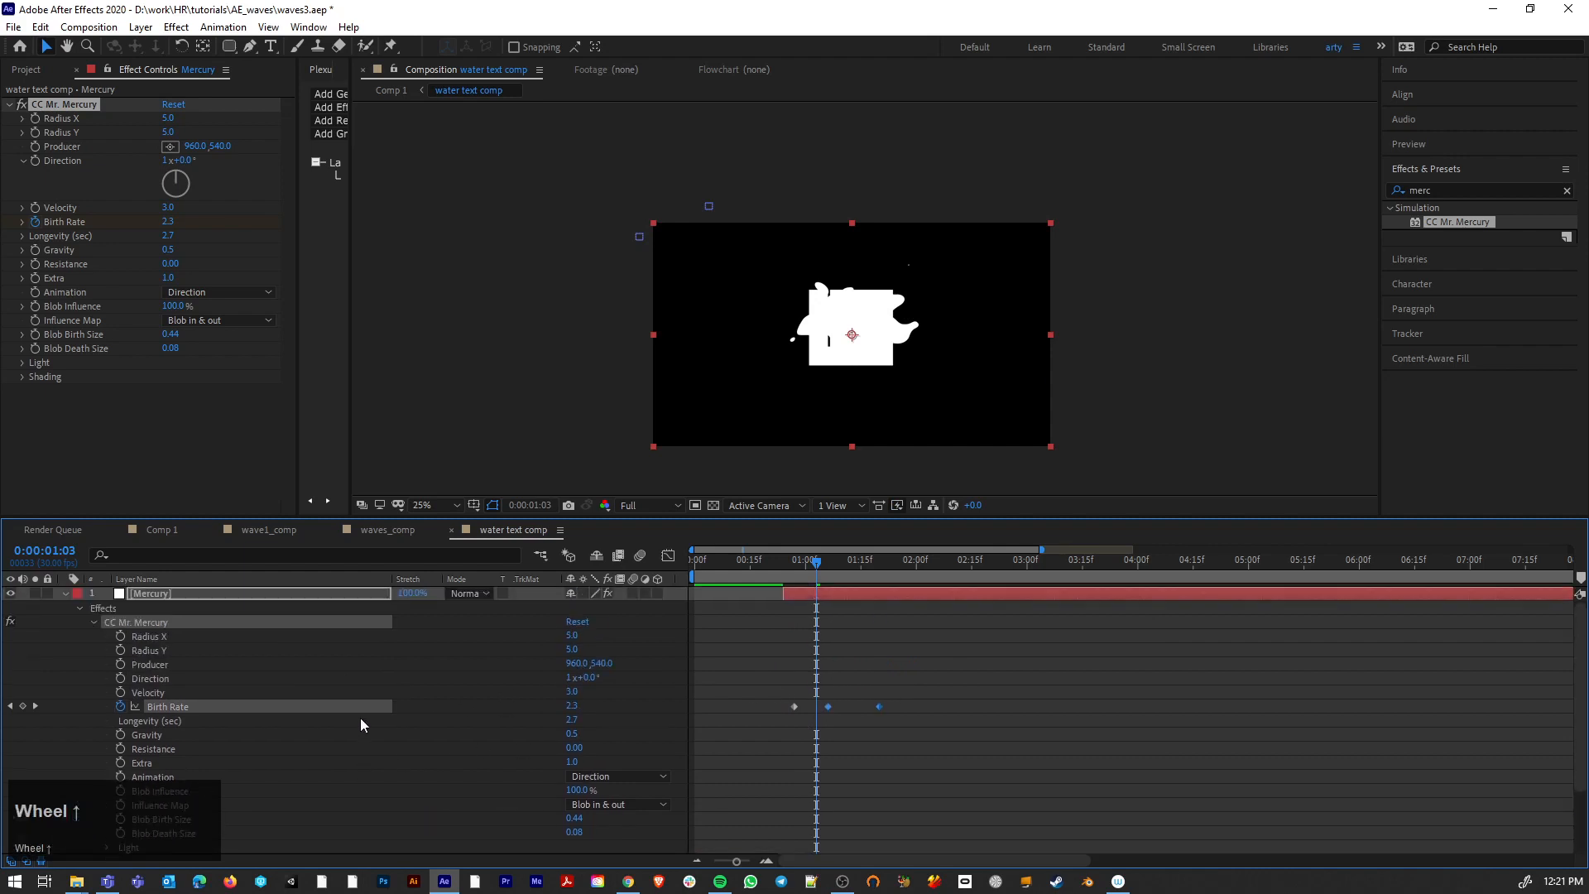
{"action": "left_click_drag", "start_coordinate": [572, 692], "coordinate": [733, 693]}
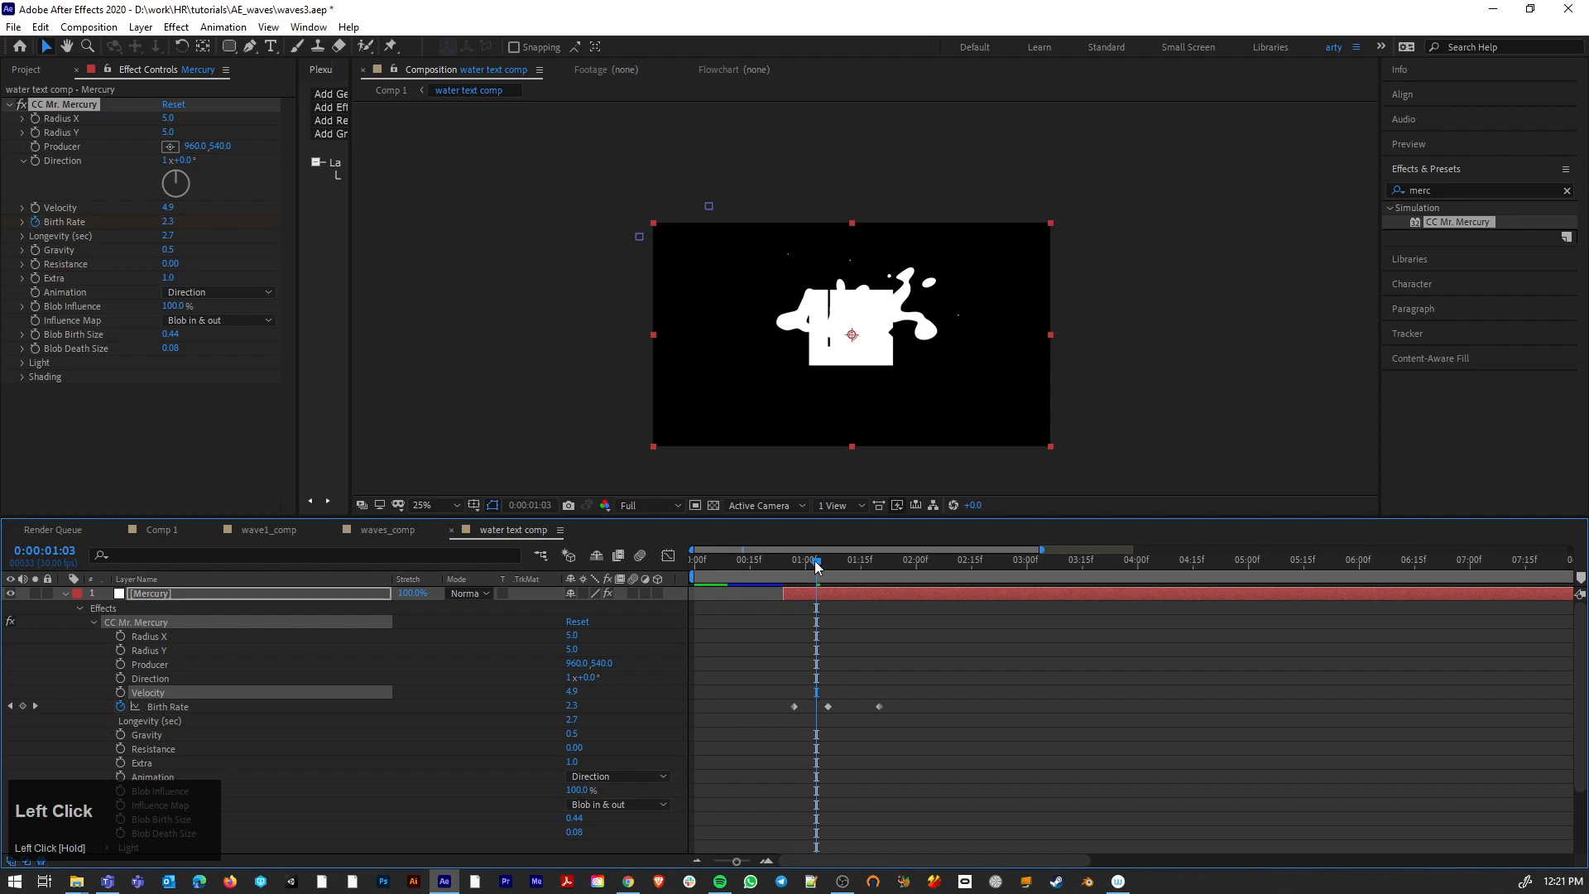
{"action": "left_click_drag", "start_coordinate": [815, 565], "coordinate": [695, 565]}
{"action": "key", "text": "space"}
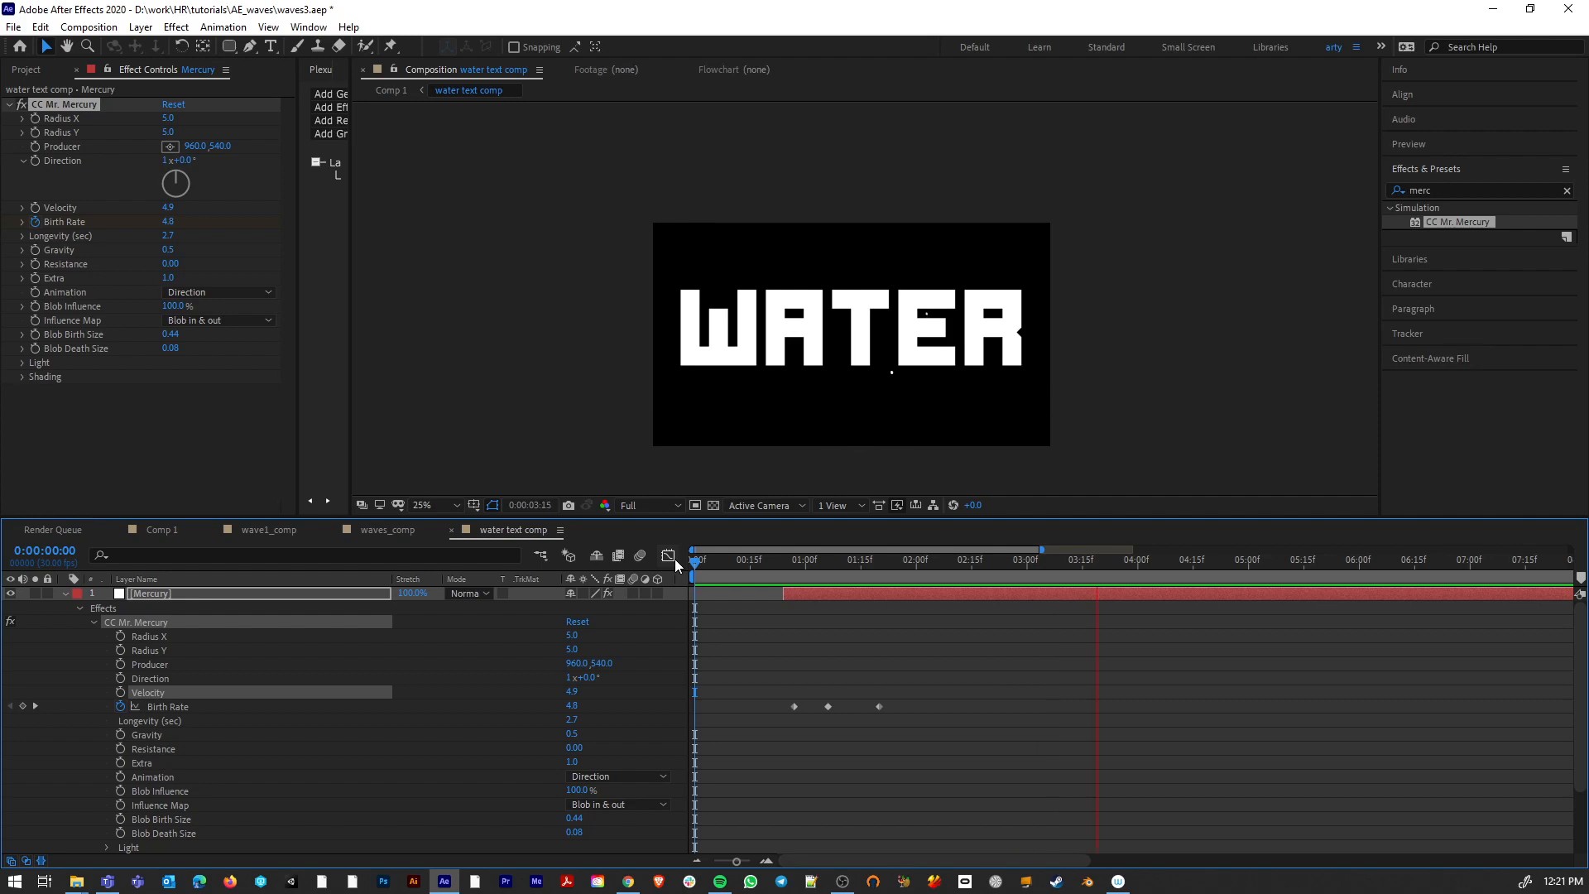
{"action": "key", "text": "space"}
Step: Preview the full glossy water text animation in Comp 1 from the first frame
{"action": "left_click", "coordinate": [162, 531]}
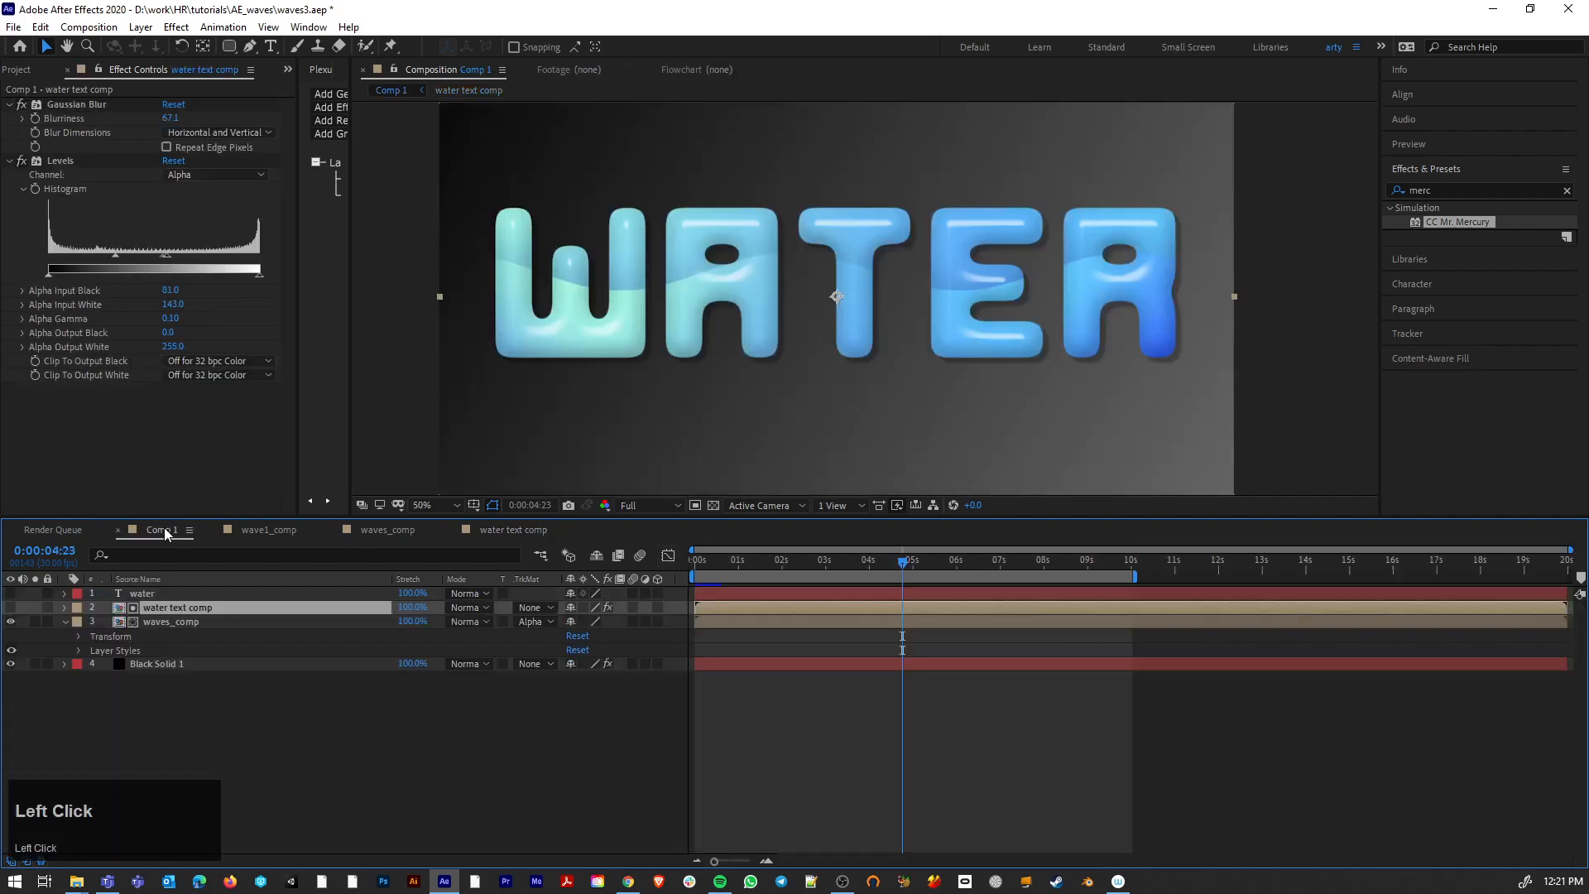
{"action": "left_click_drag", "start_coordinate": [911, 564], "coordinate": [693, 572]}
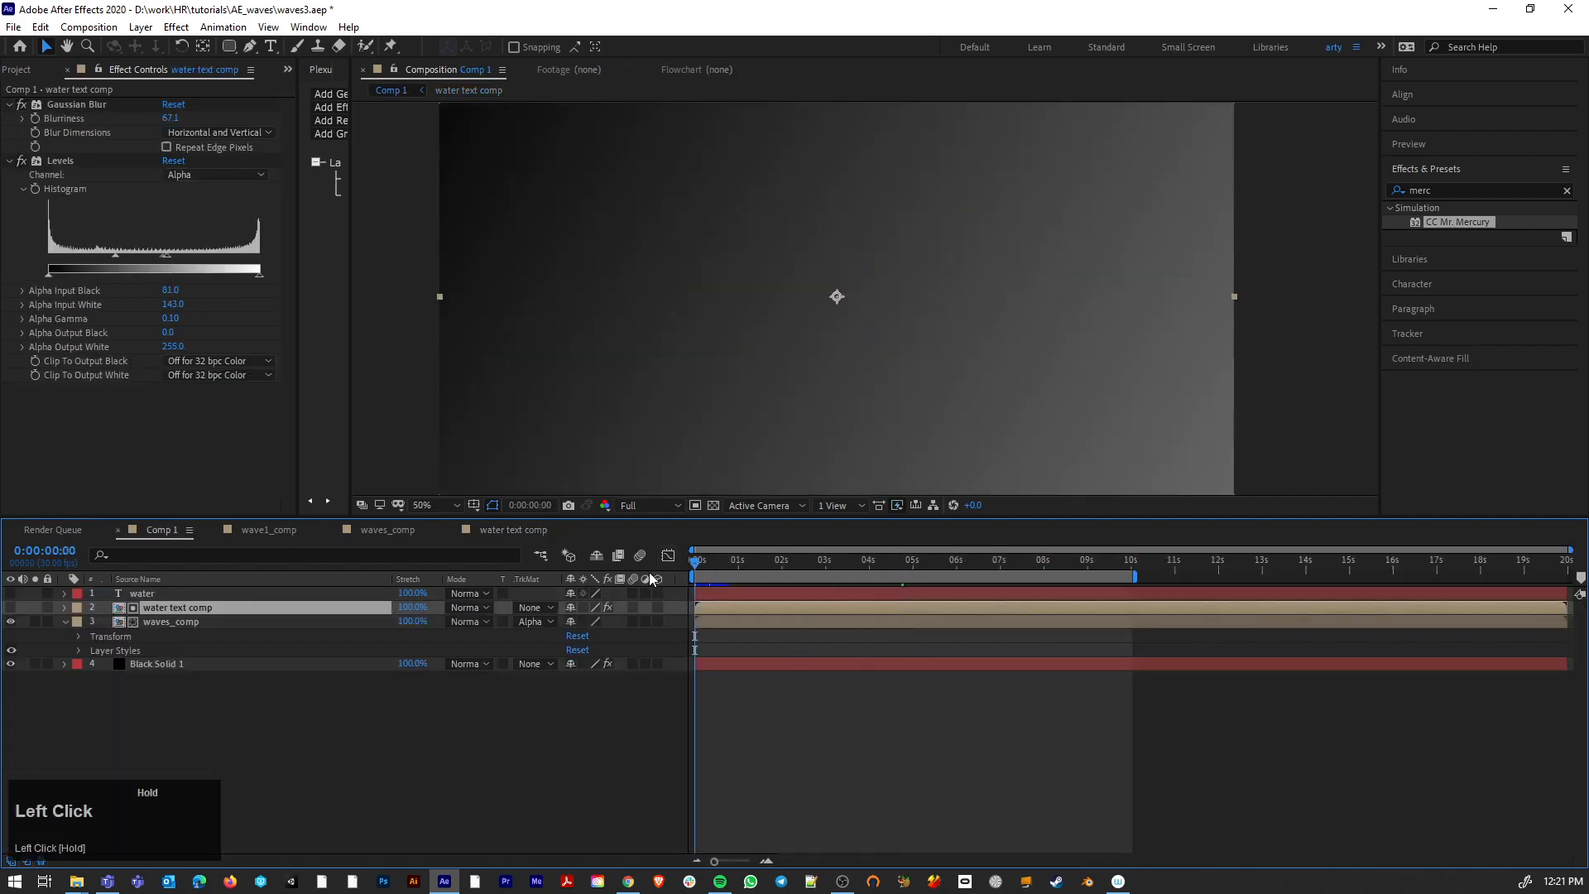
{"action": "key", "text": "space"}
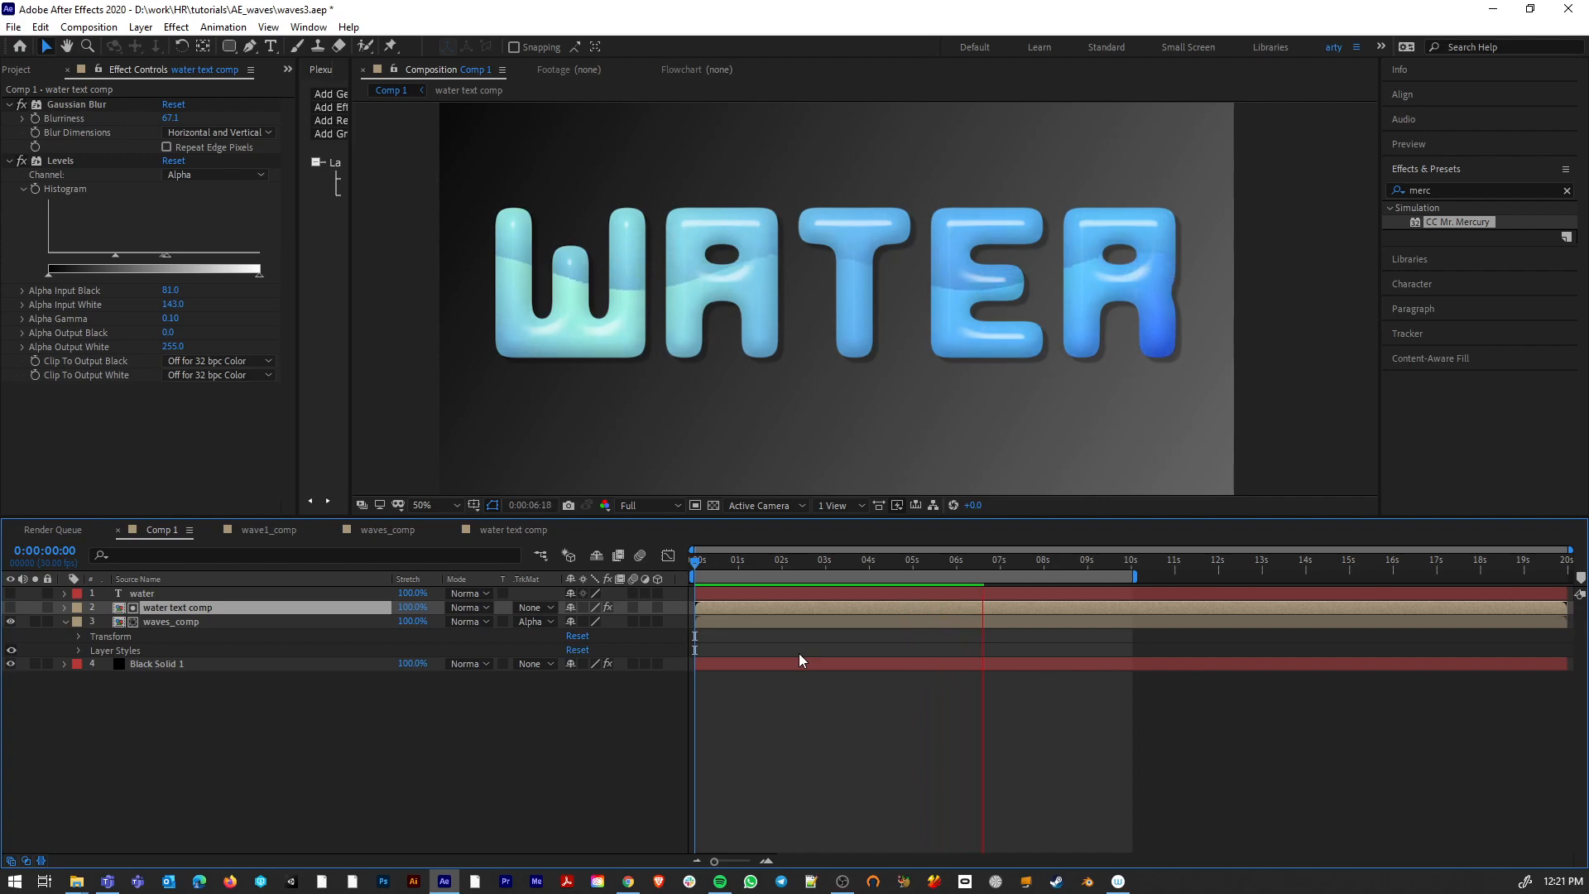
{"action": "key", "text": "space"}
{"action": "key", "text": "space"}
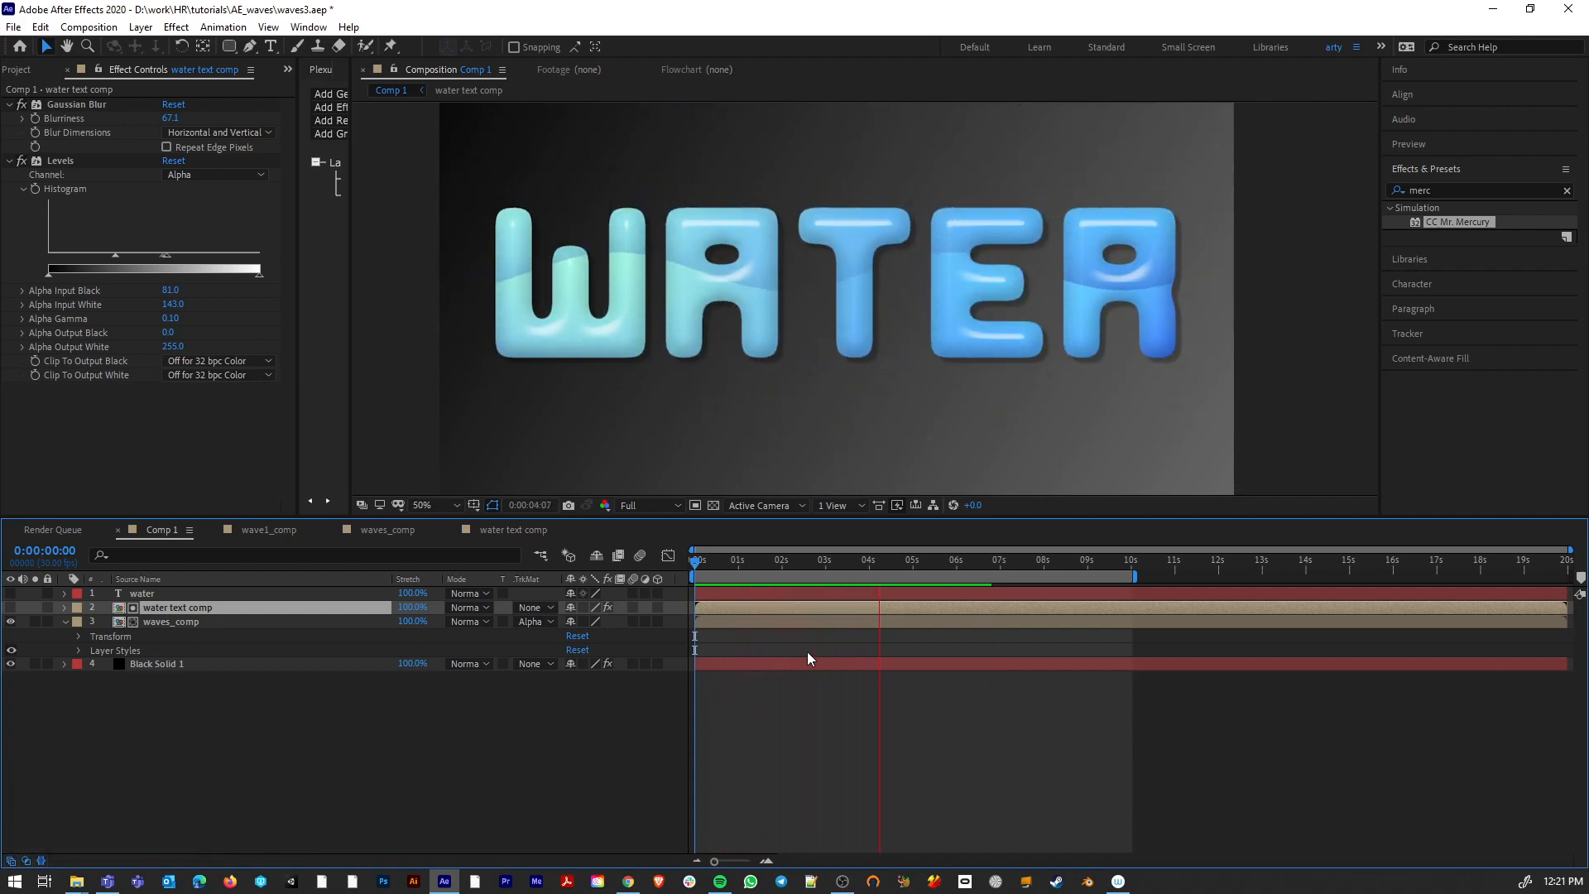
{"action": "left_click_drag", "start_coordinate": [908, 563], "coordinate": [1070, 566]}
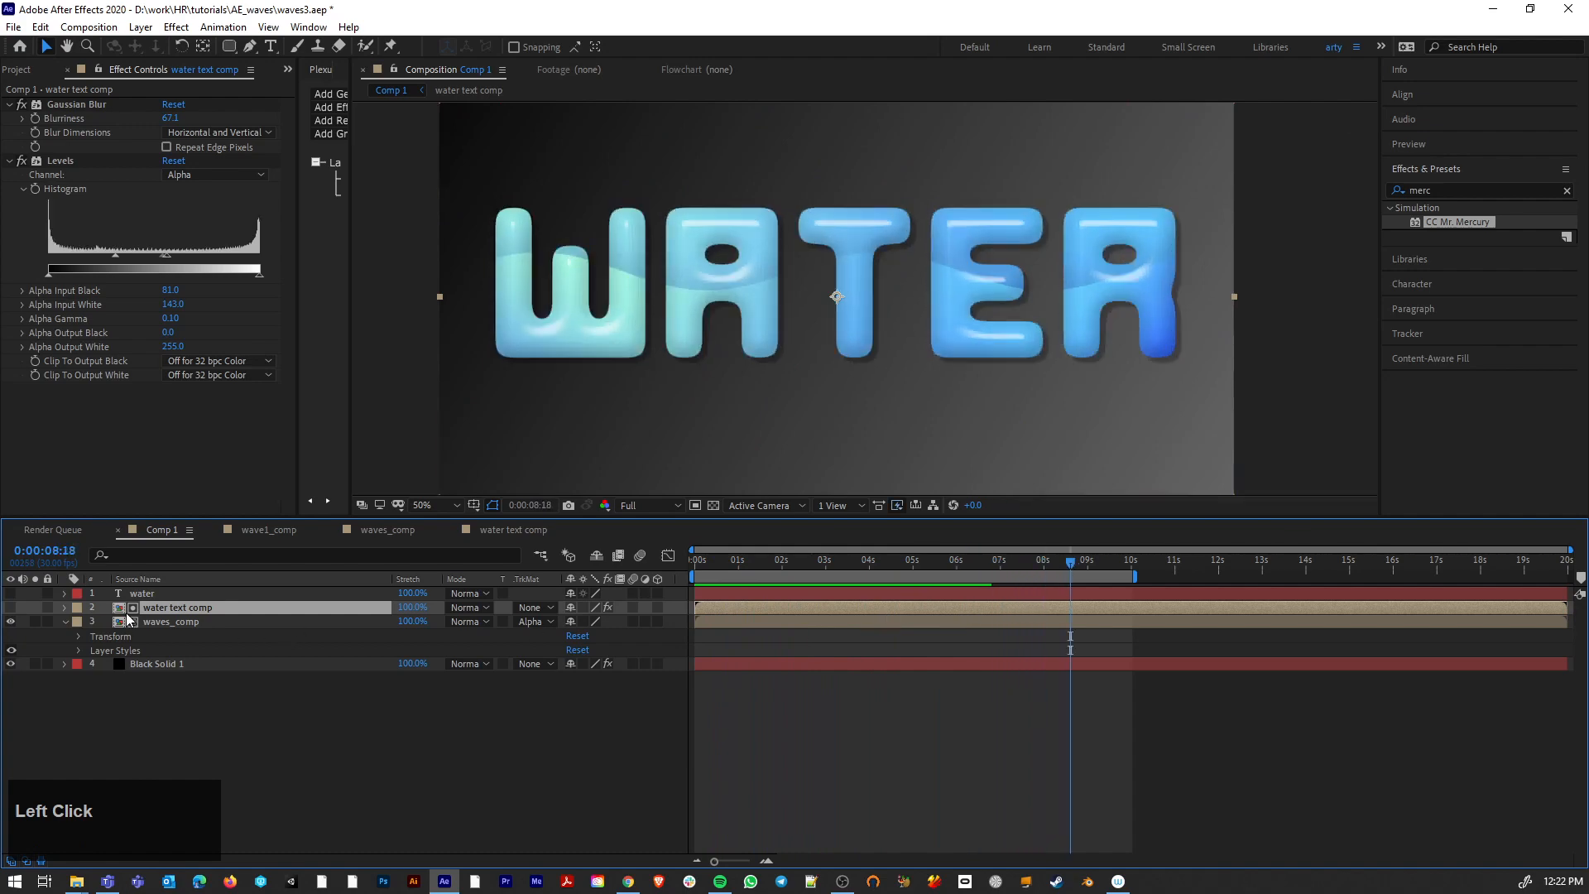
Step: Open the water text comp and expand the water 2 layer's Text, Animator 1 and Transform properties
{"action": "double_click", "coordinate": [118, 610]}
{"action": "left_click", "coordinate": [65, 593]}
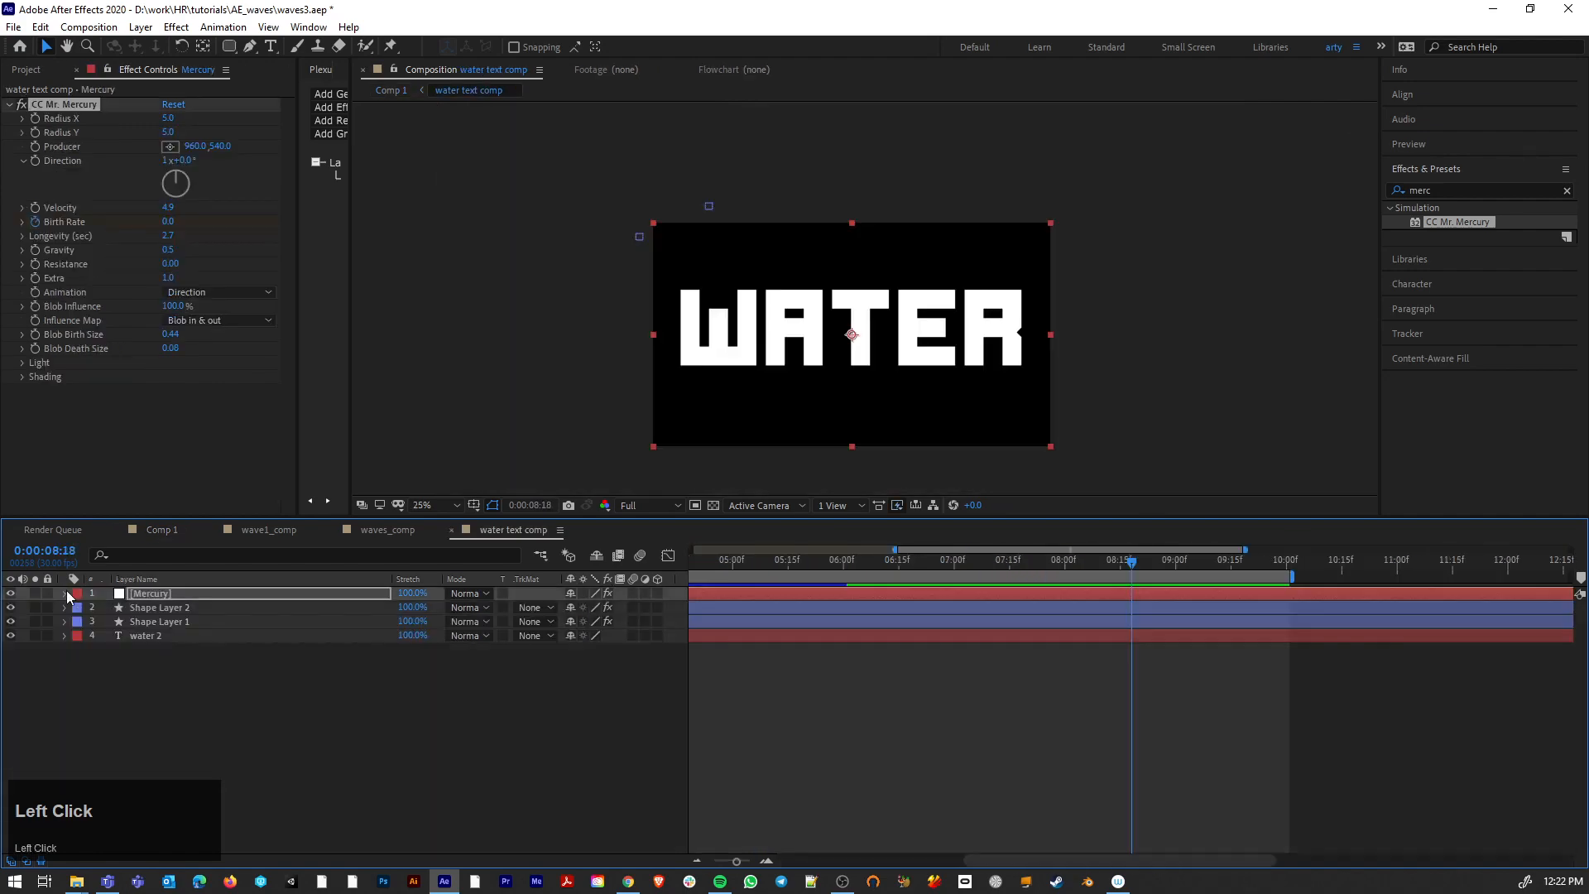
{"action": "left_click", "coordinate": [147, 637]}
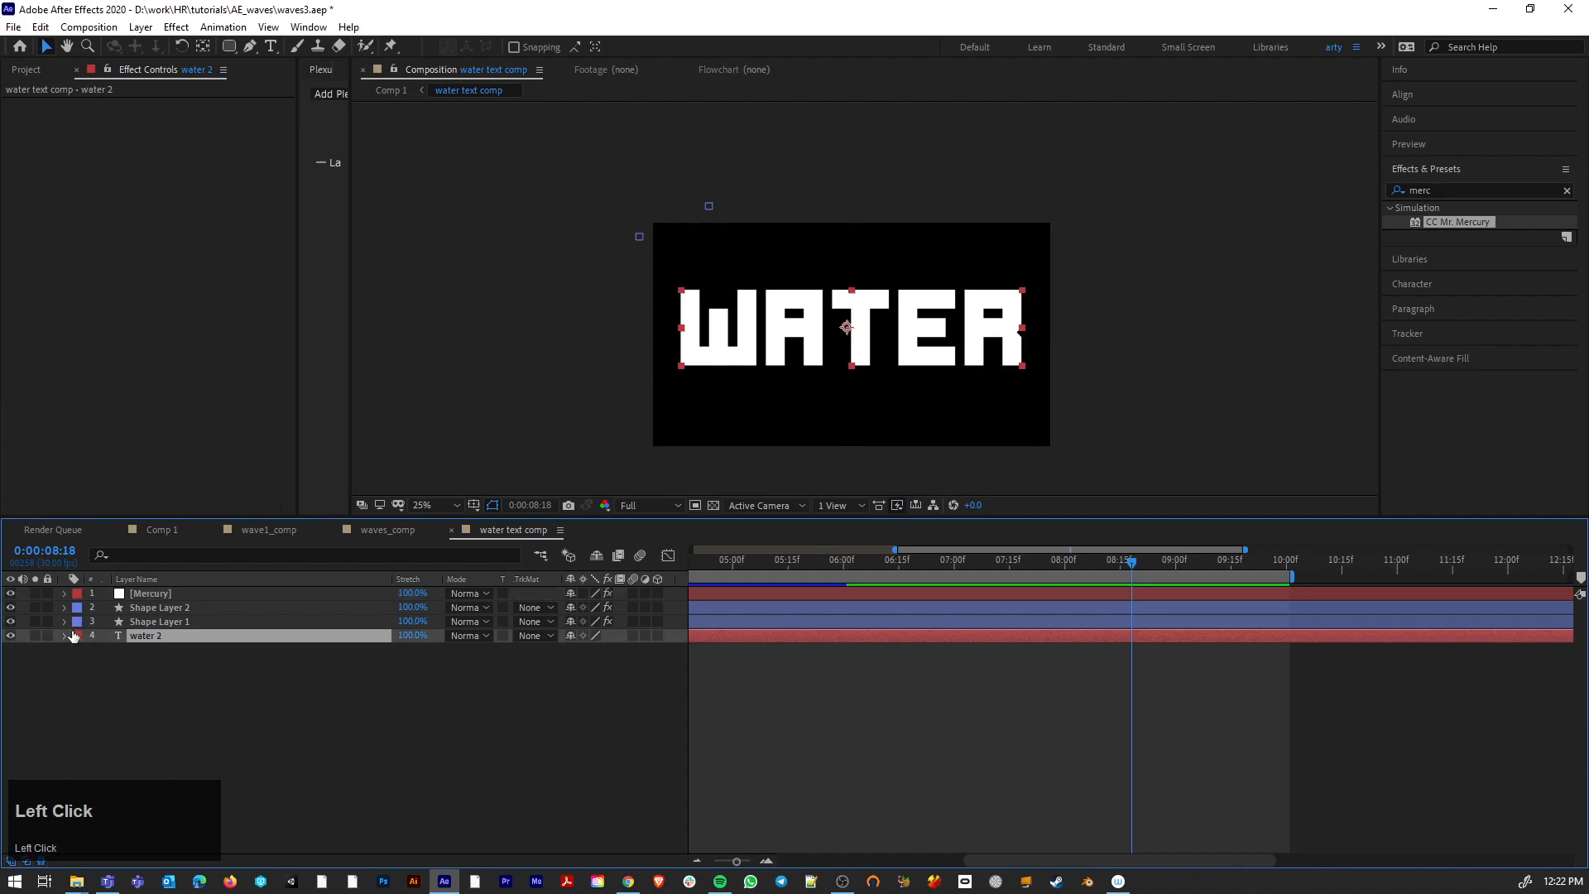
{"action": "left_click", "coordinate": [65, 636]}
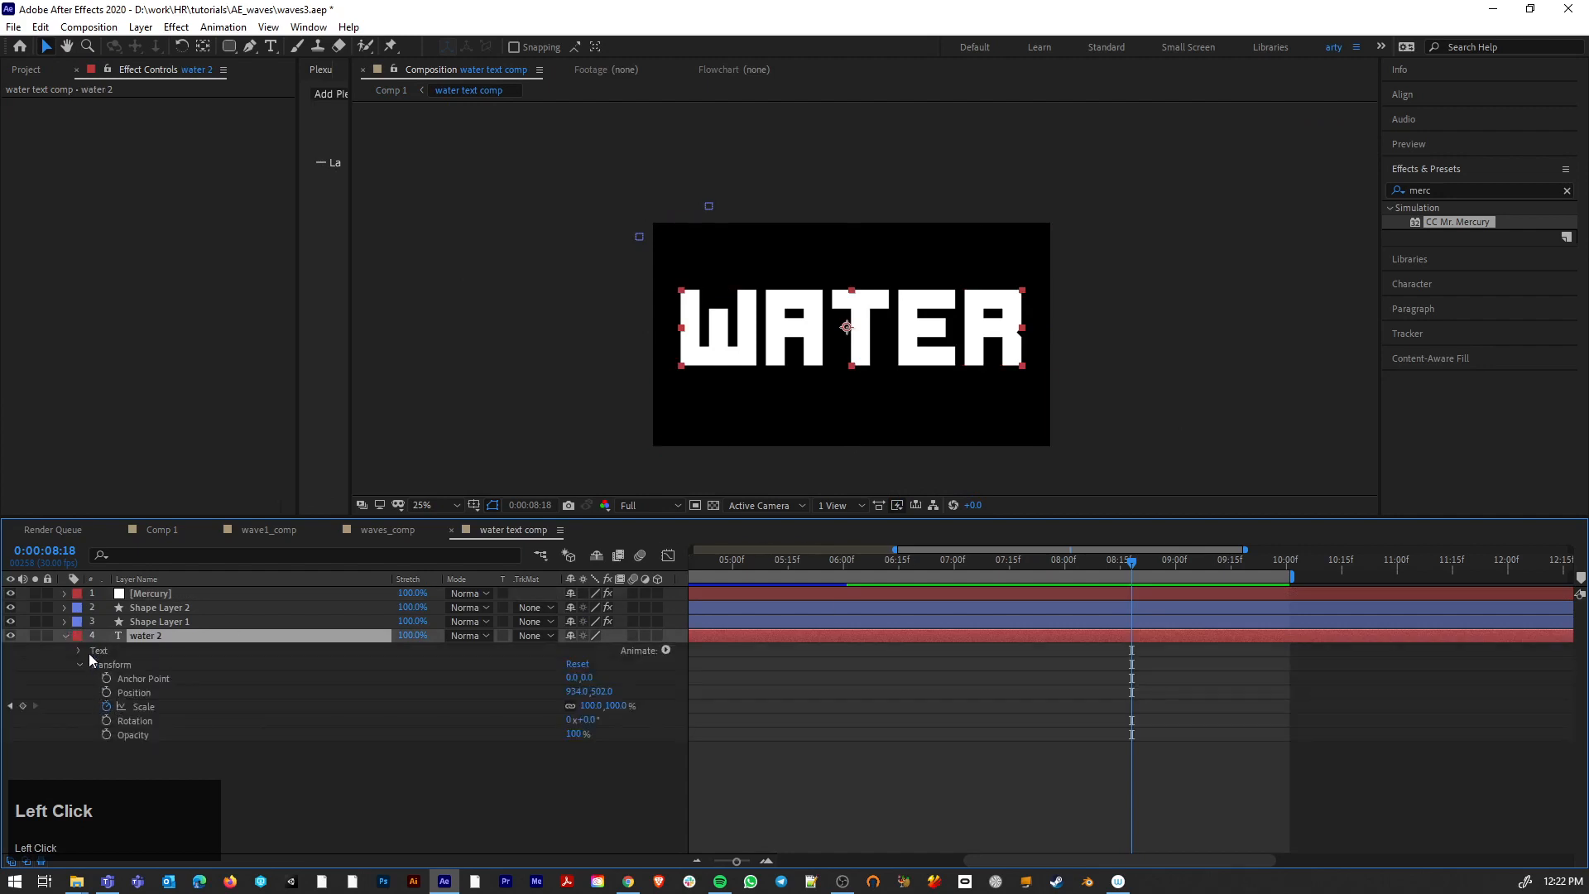
{"action": "left_click", "coordinate": [79, 651]}
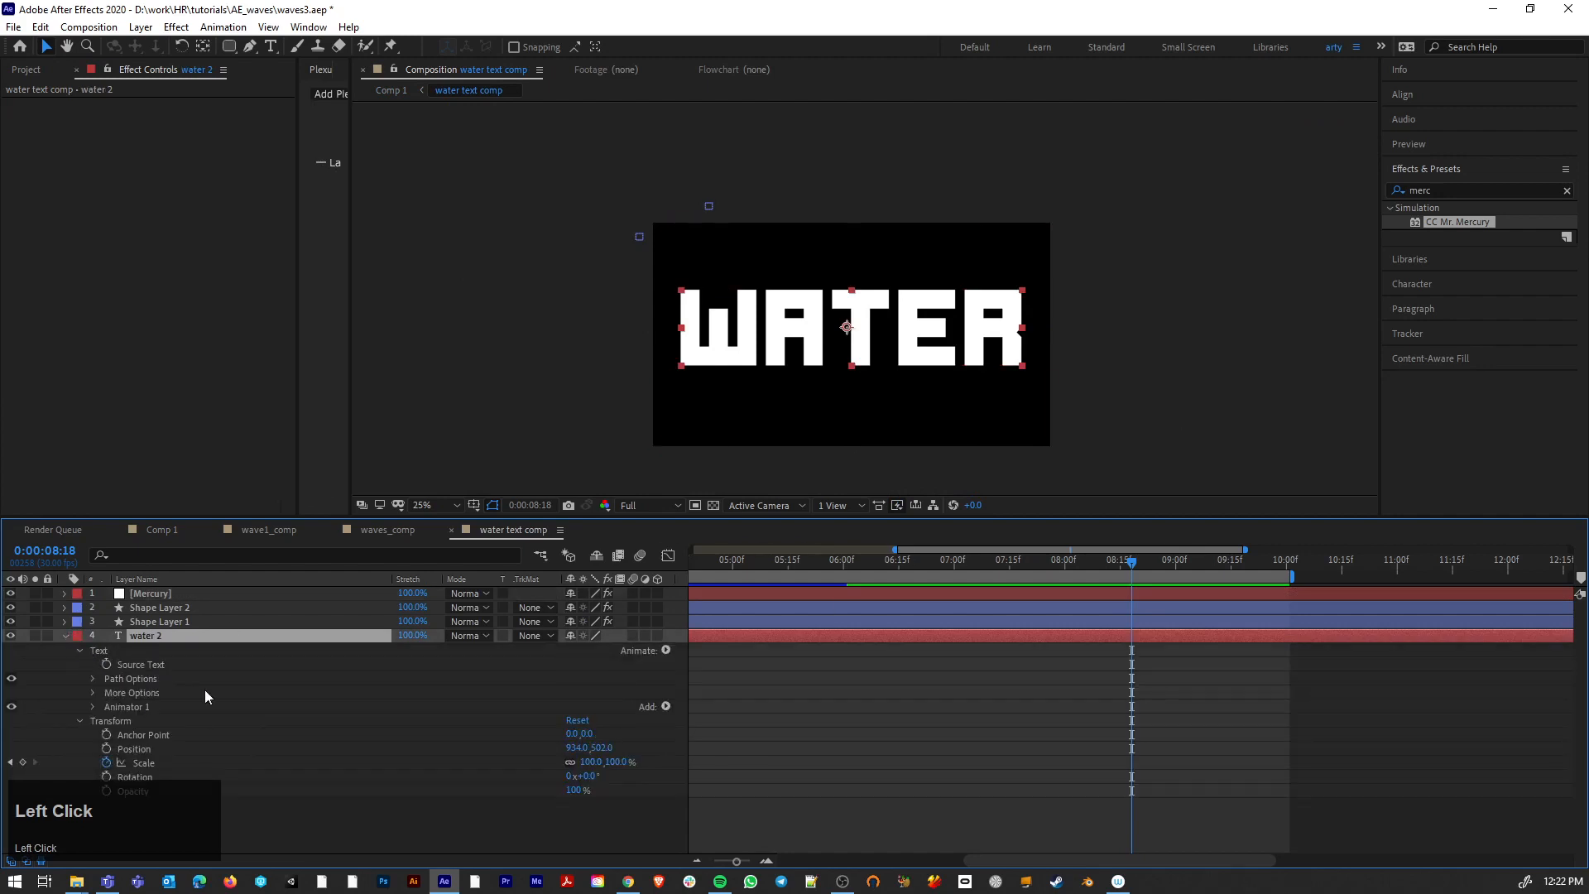
{"action": "left_click", "coordinate": [93, 707]}
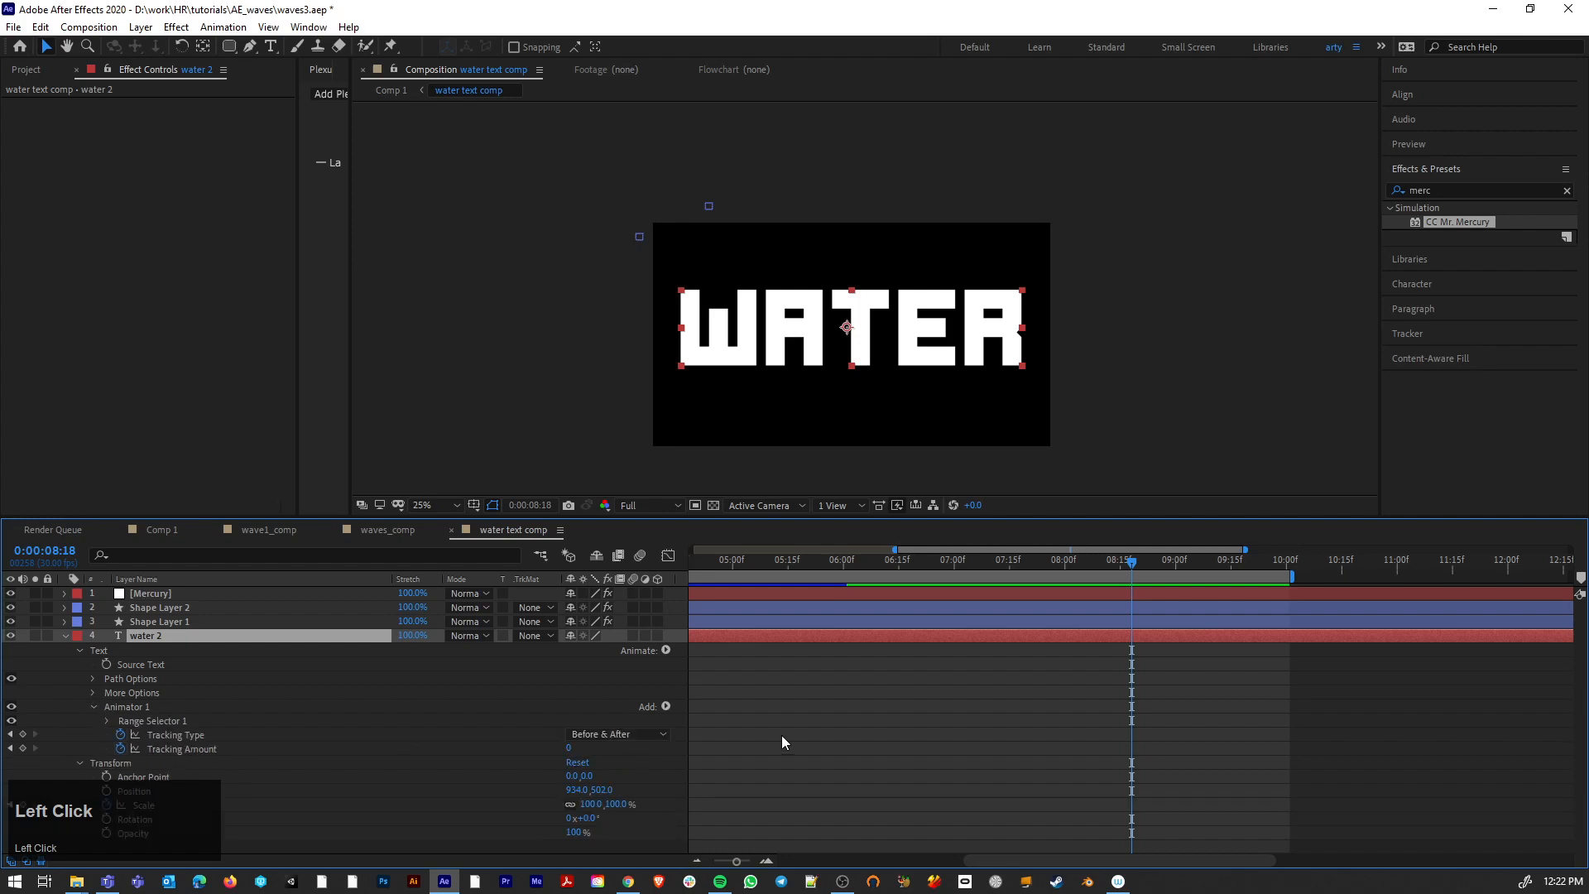
Step: Copy all Tracking Type, Tracking Amount and Scale keyframes of the water 2 layer
{"action": "left_click_drag", "start_coordinate": [736, 862], "coordinate": [735, 862]}
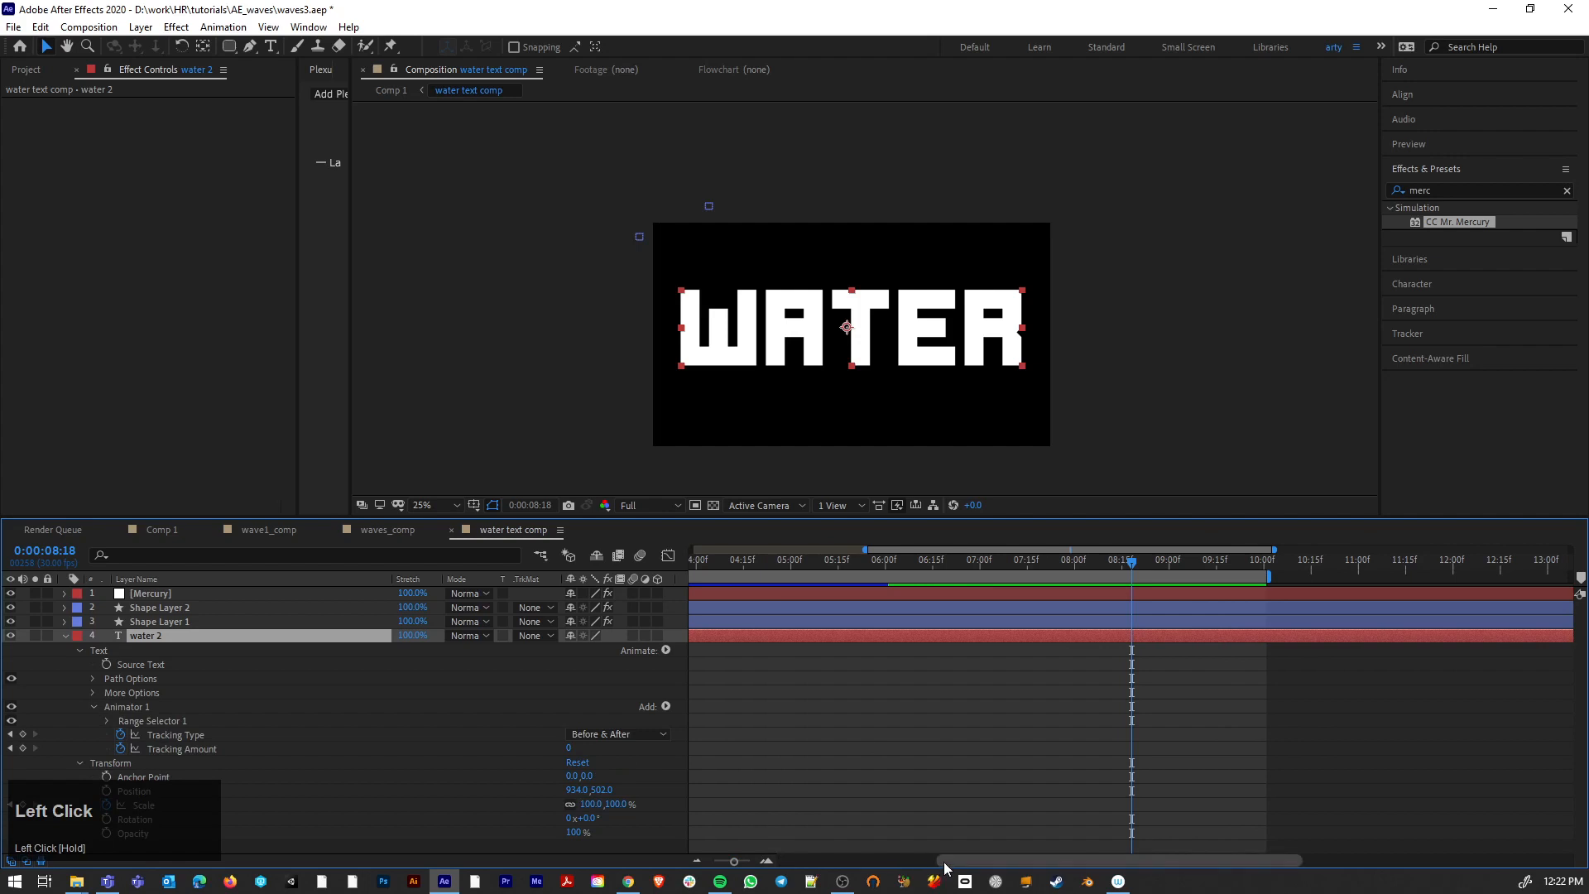
{"action": "left_click_drag", "start_coordinate": [943, 862], "coordinate": [767, 865]}
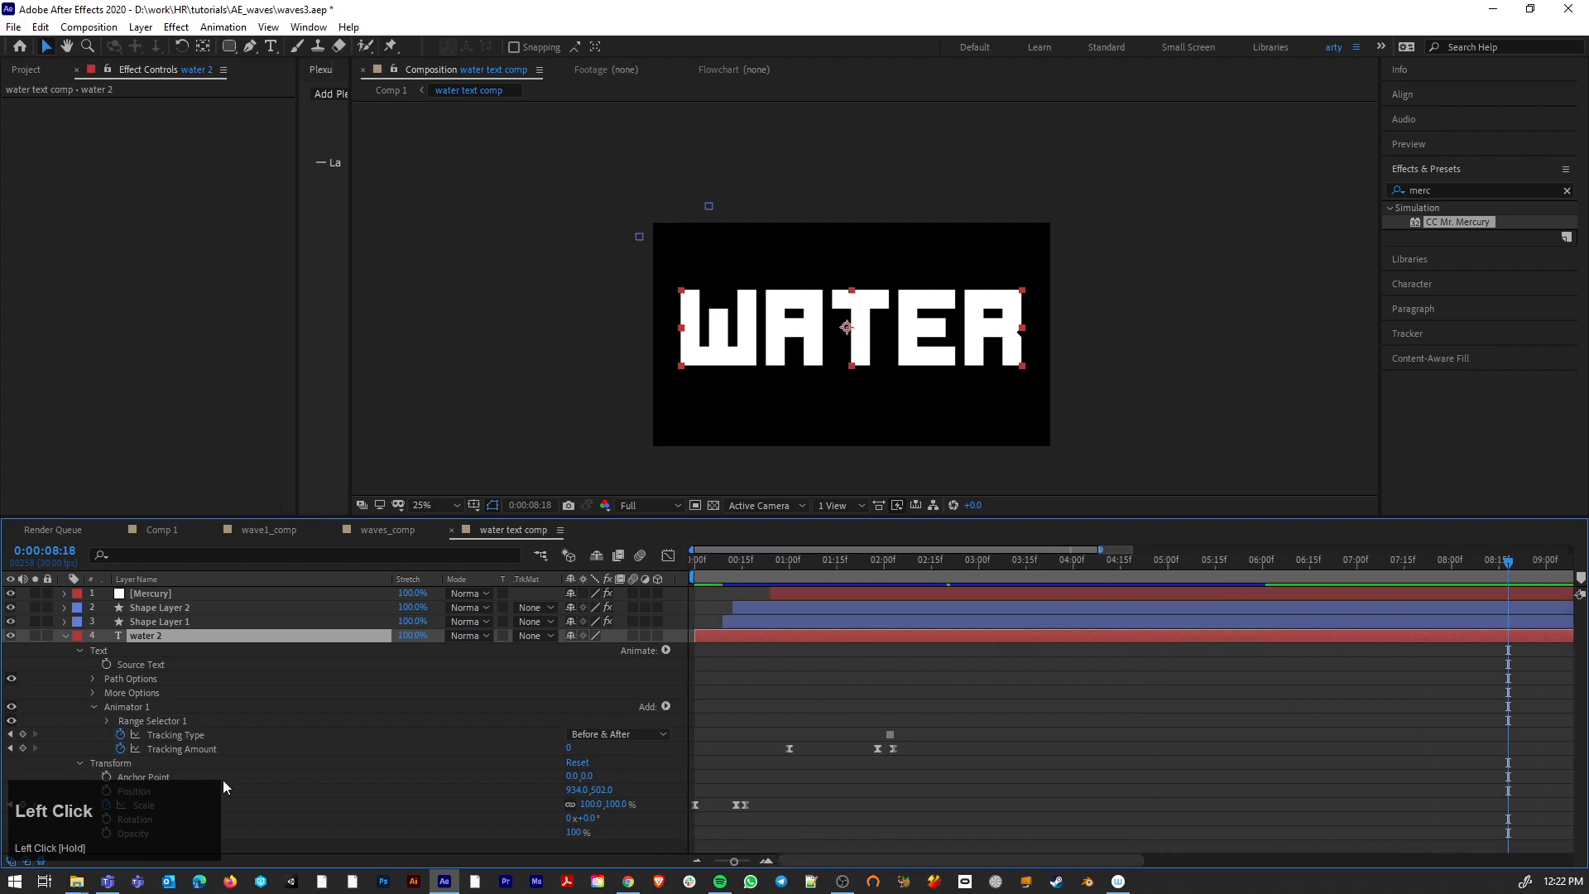
{"action": "left_click_drag", "start_coordinate": [940, 710], "coordinate": [695, 820]}
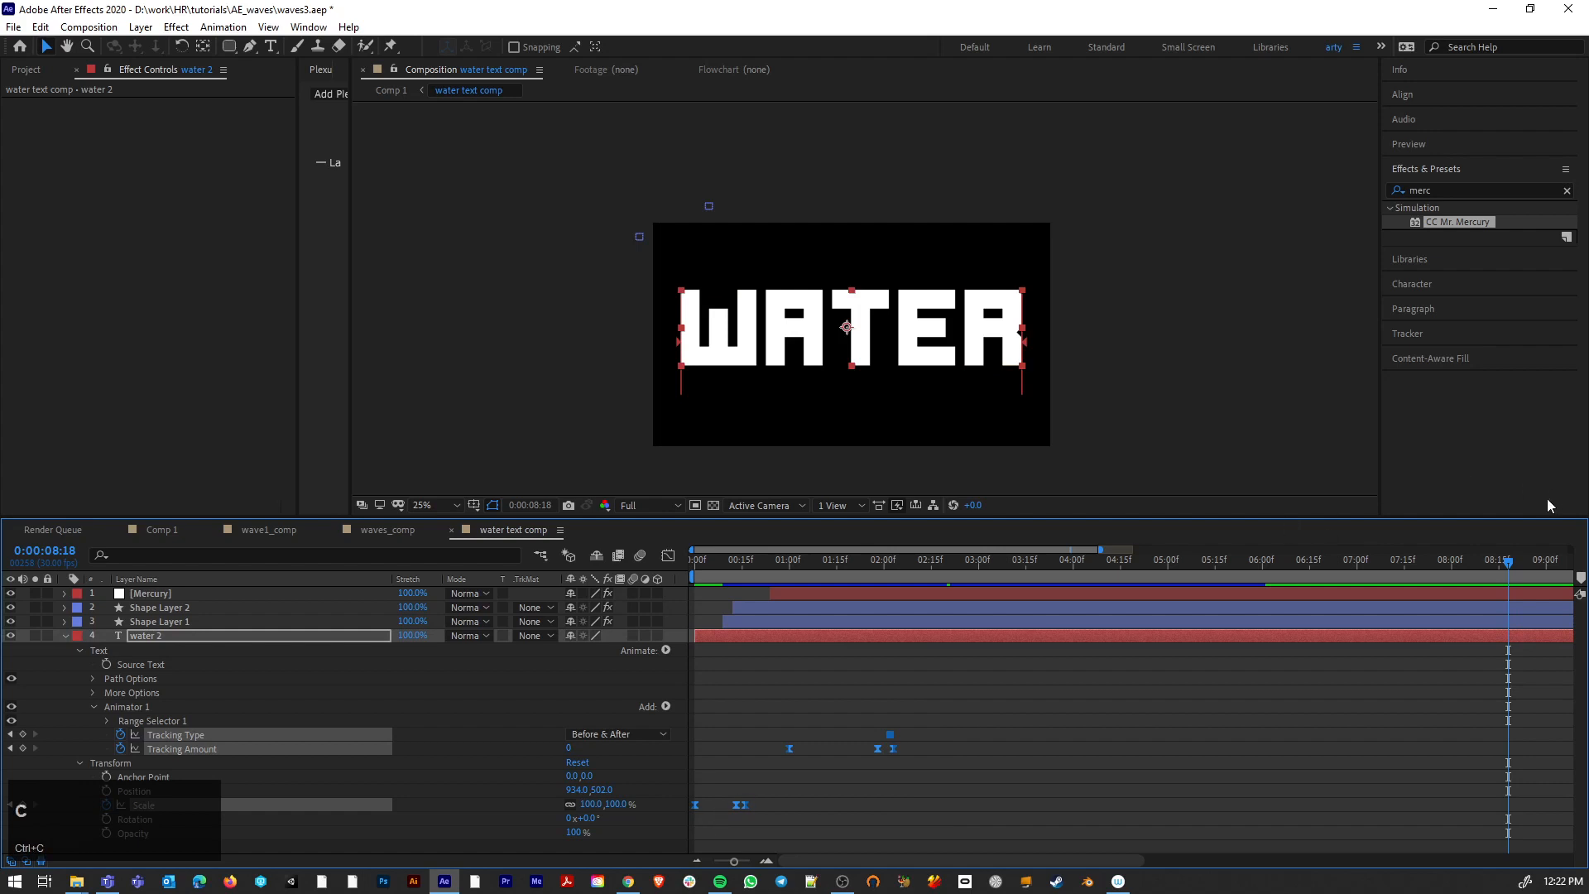
Step: Paste the copied tracking and scale keyframes onto water 2 at 0:00:06:29
{"action": "left_click_drag", "start_coordinate": [1508, 569], "coordinate": [1137, 593]}
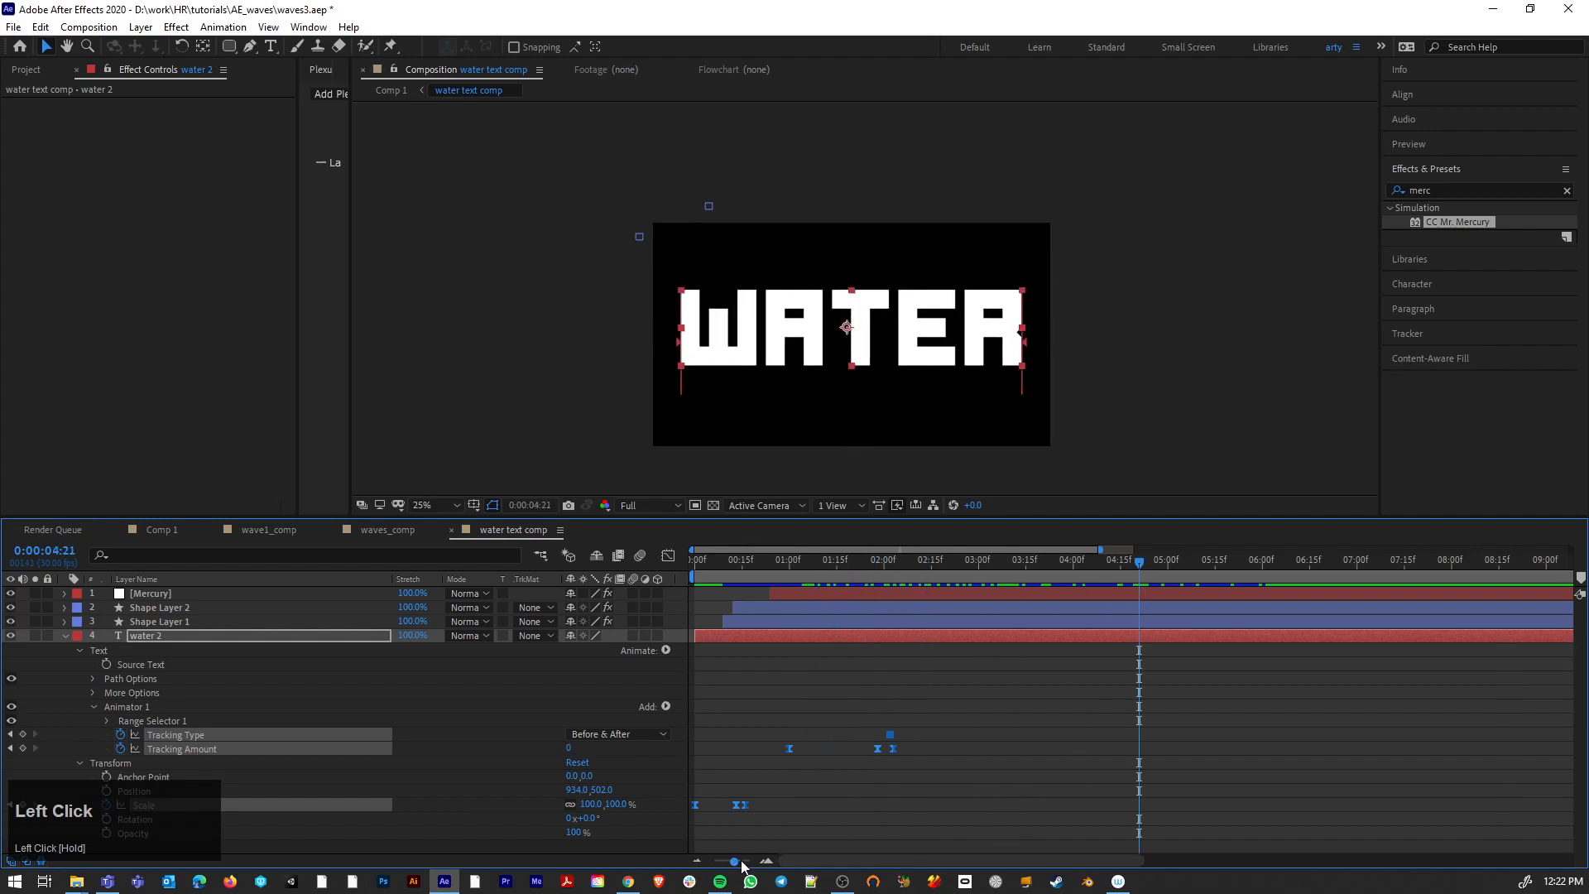
{"action": "left_click_drag", "start_coordinate": [739, 862], "coordinate": [711, 866]}
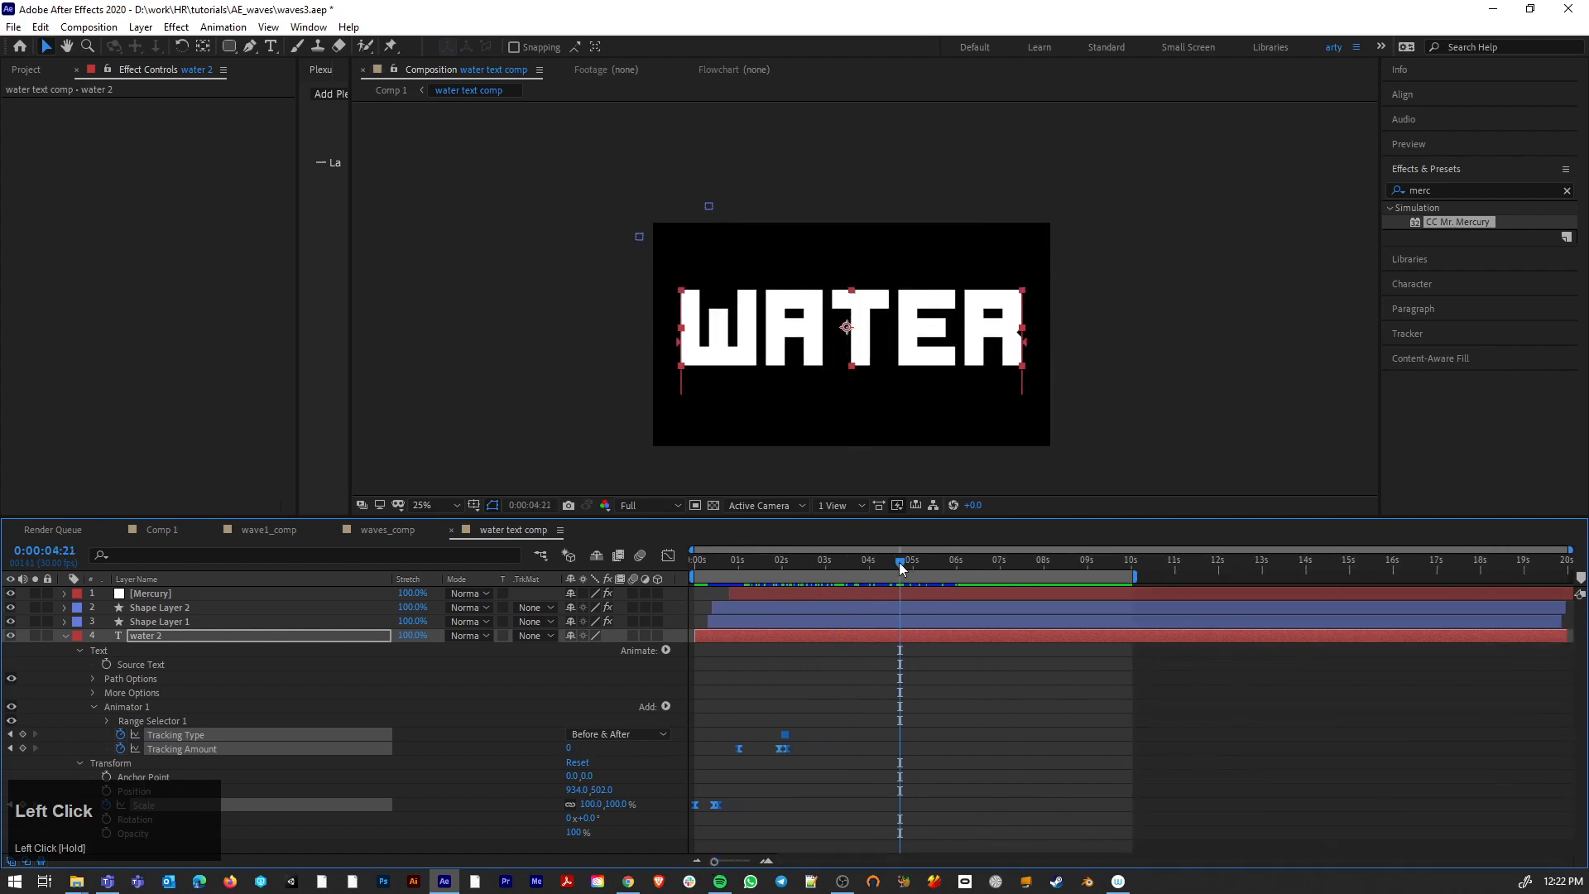
{"action": "left_click_drag", "start_coordinate": [902, 566], "coordinate": [1000, 563]}
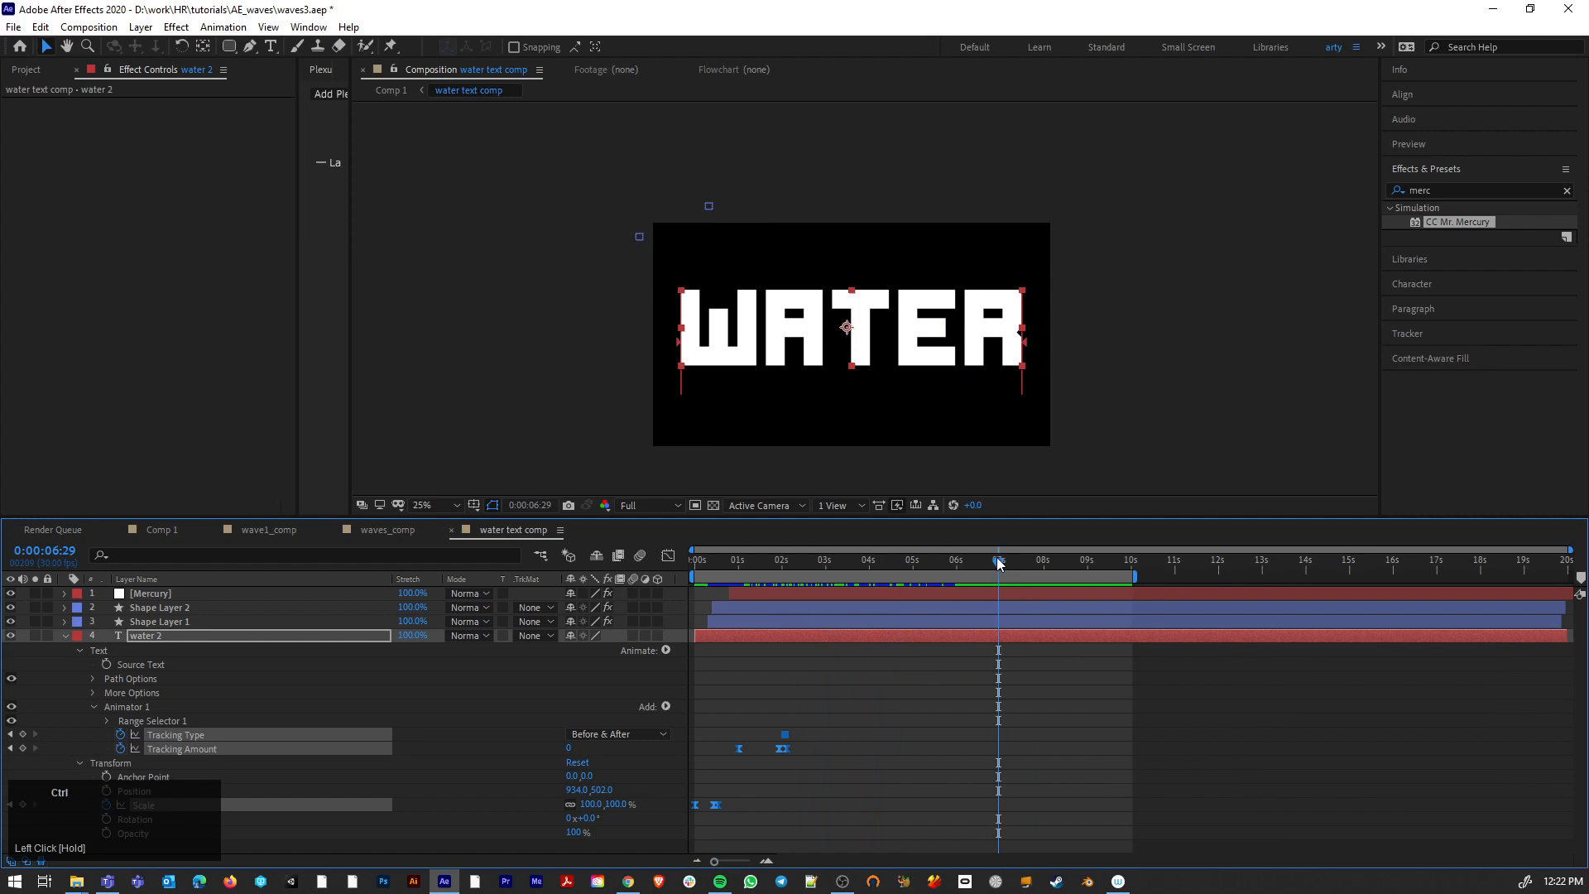
{"action": "key", "text": "ctrl+v"}
Step: Time-reverse the pasted tracking and scale keyframes with Keyframe Assistant
{"action": "right_click", "coordinate": [1044, 749]}
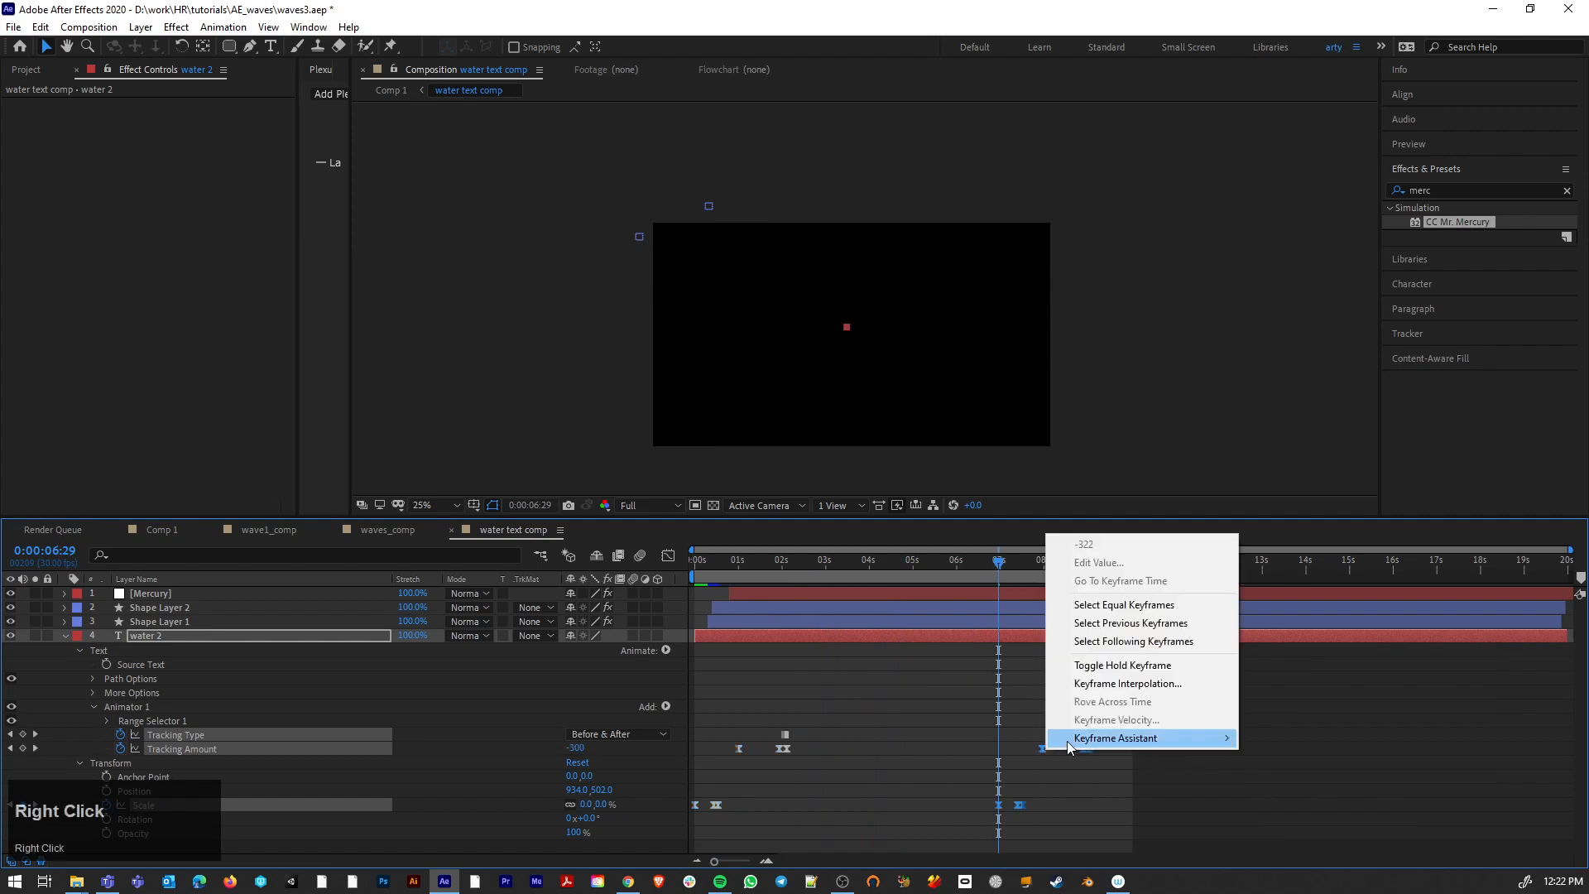
{"action": "mouse_move", "coordinate": [1067, 743]}
{"action": "left_click", "coordinate": [1358, 739]}
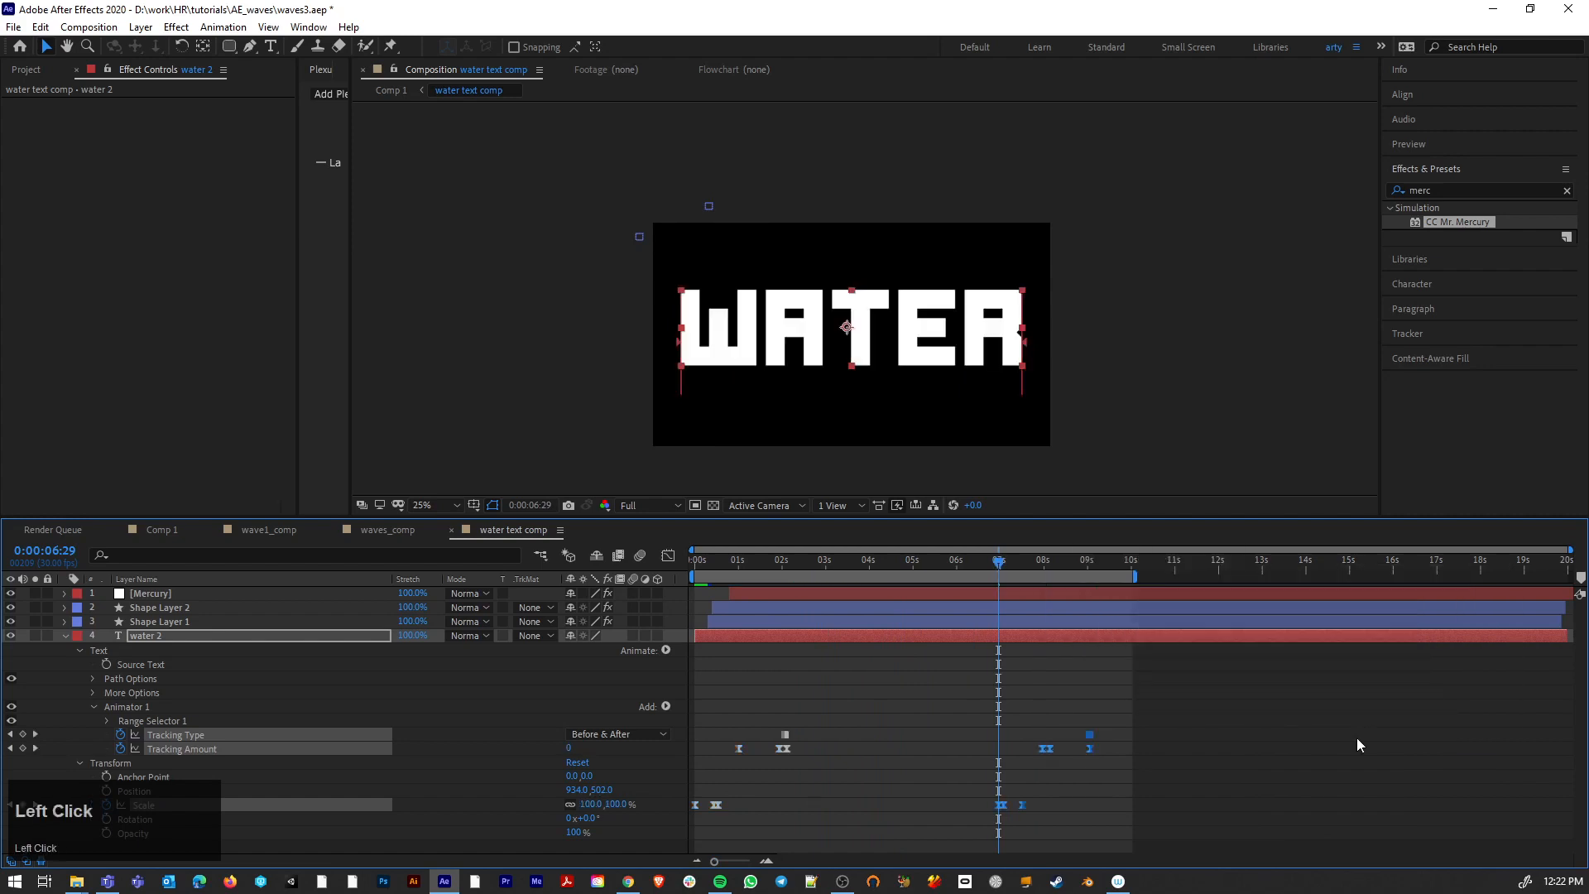
Step: Move the three reversed Scale keyframes past the last tracking keyframe, ending just before the 10-second mark
{"action": "mouse_move", "coordinate": [1001, 564]}
{"action": "left_mouse_down"}
{"action": "mouse_move", "coordinate": [959, 566]}
{"action": "mouse_move", "coordinate": [1023, 577]}
{"action": "left_mouse_up"}
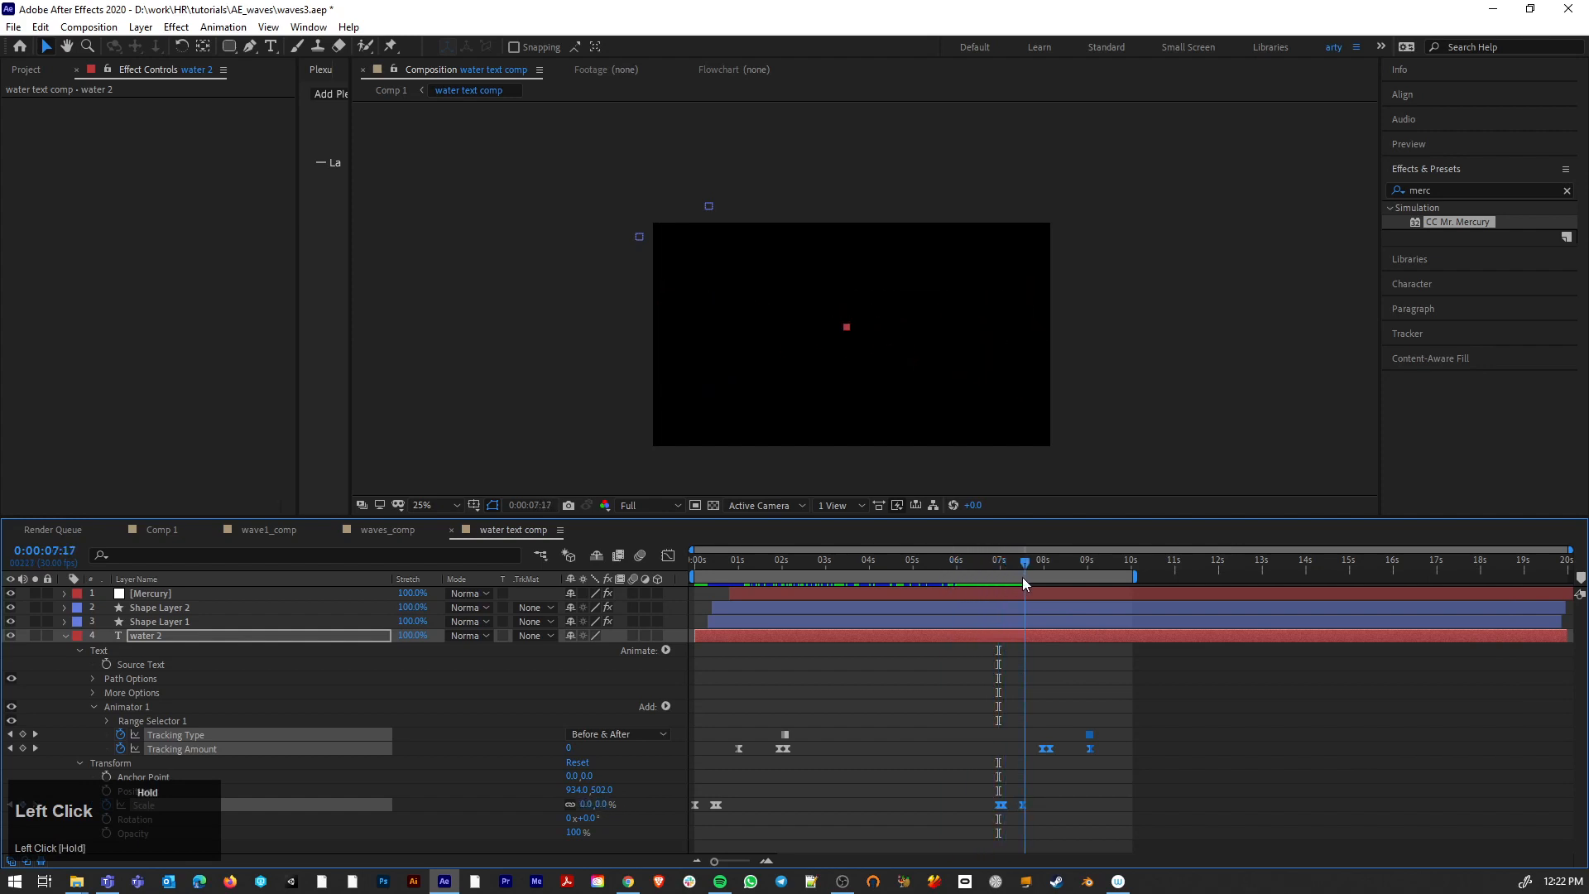
{"action": "left_click_drag", "start_coordinate": [991, 790], "coordinate": [1113, 812]}
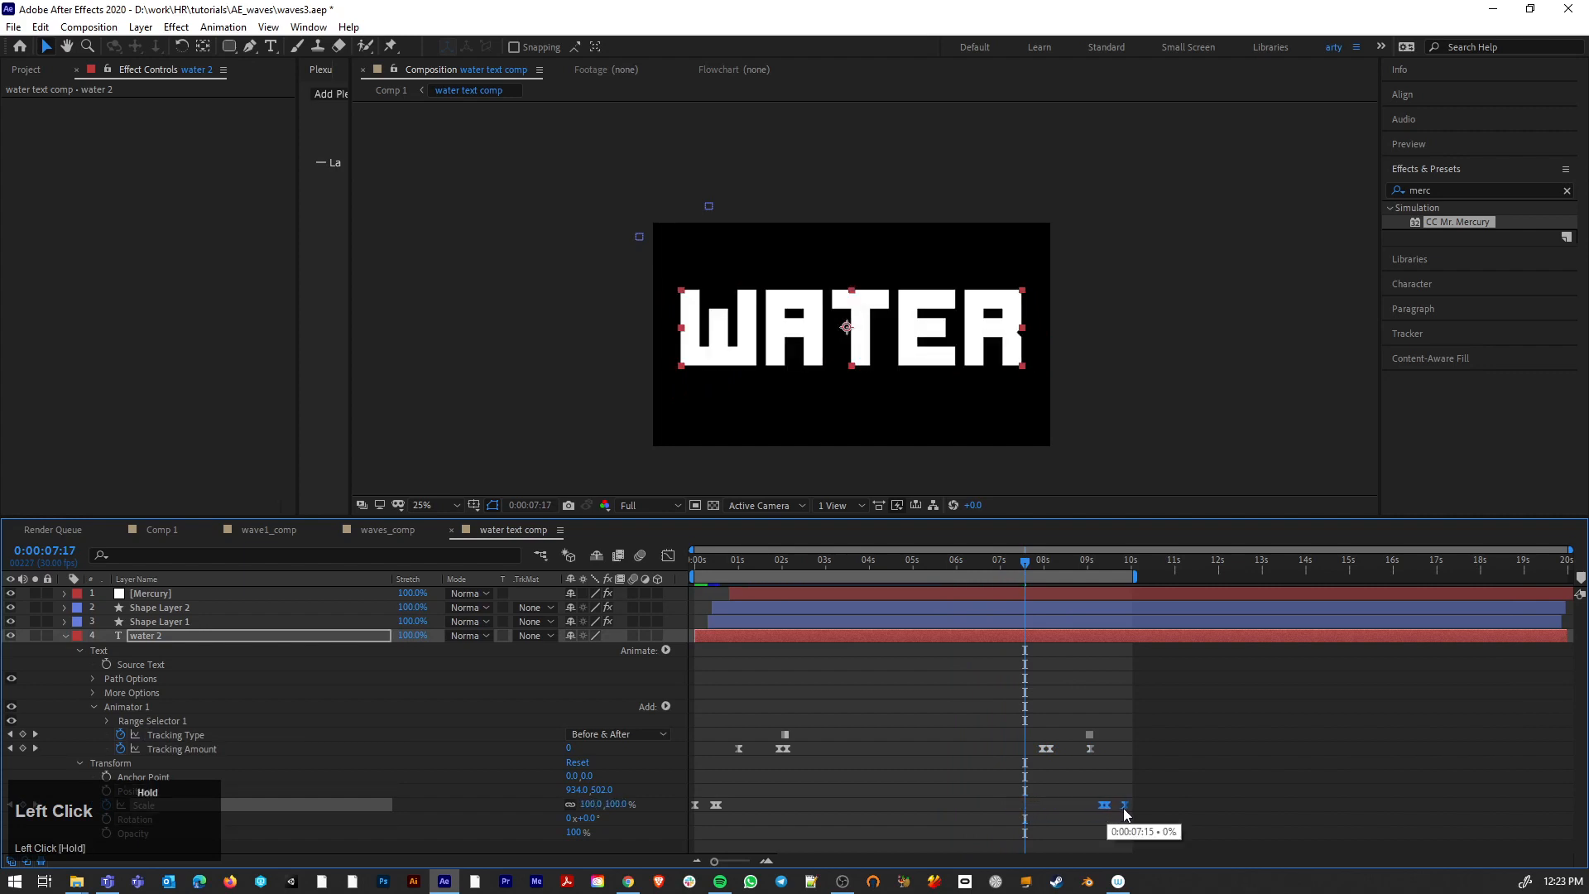
{"action": "mouse_move", "coordinate": [1025, 560]}
{"action": "left_mouse_down"}
{"action": "mouse_move", "coordinate": [1131, 577]}
{"action": "mouse_move", "coordinate": [1025, 582]}
{"action": "left_mouse_up"}
Step: Preview the glossy water text in Comp 1, checking both the closing animation and the full playback
{"action": "left_click", "coordinate": [158, 533]}
{"action": "key", "text": "space"}
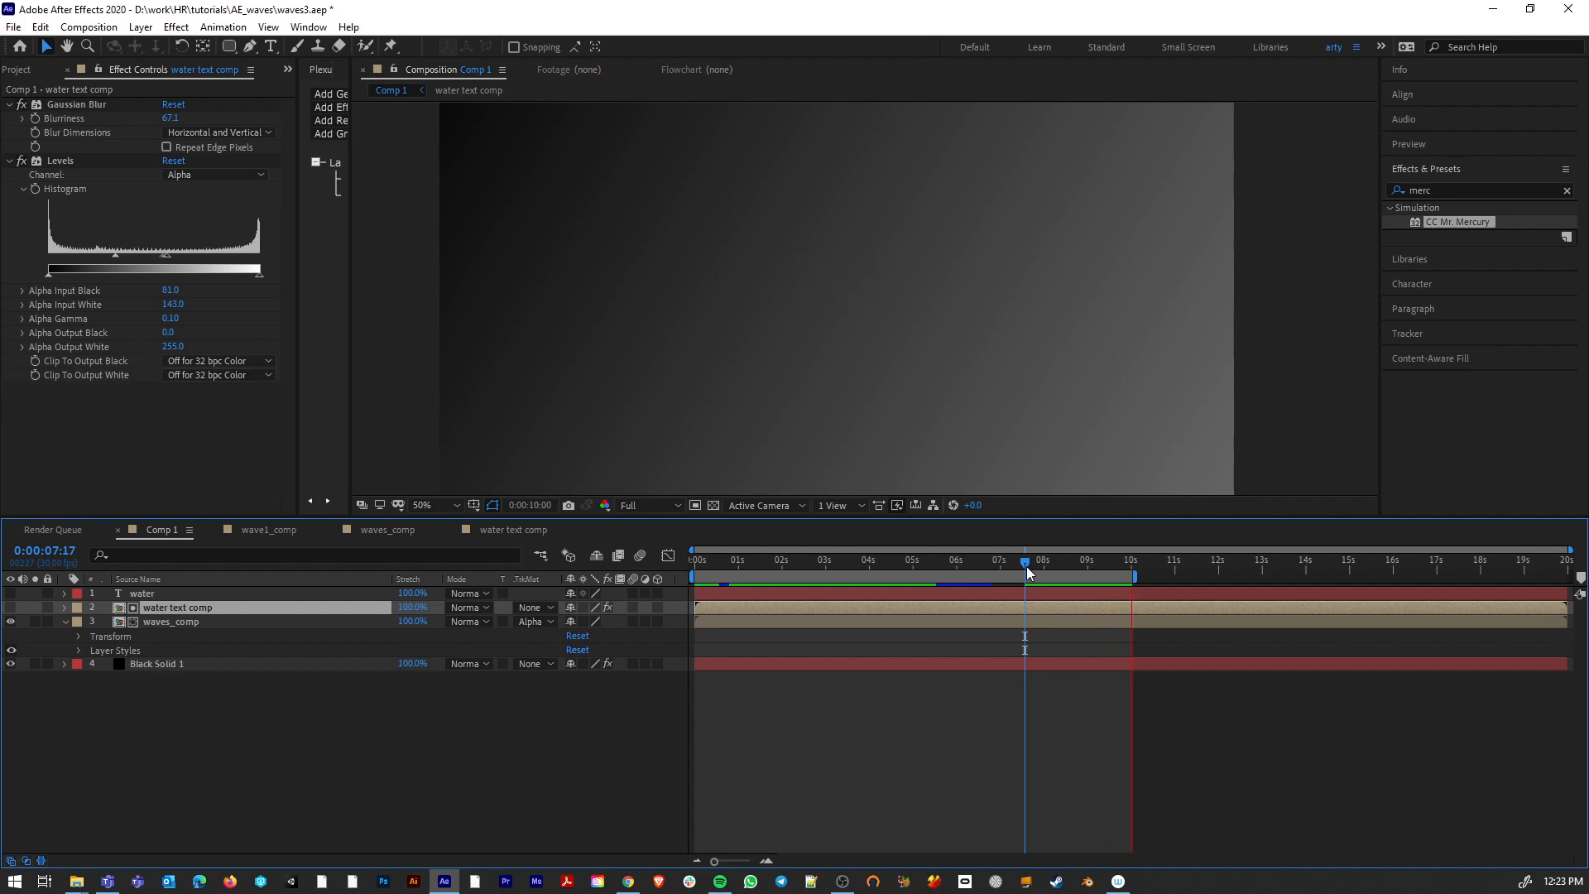
{"action": "key", "text": "space"}
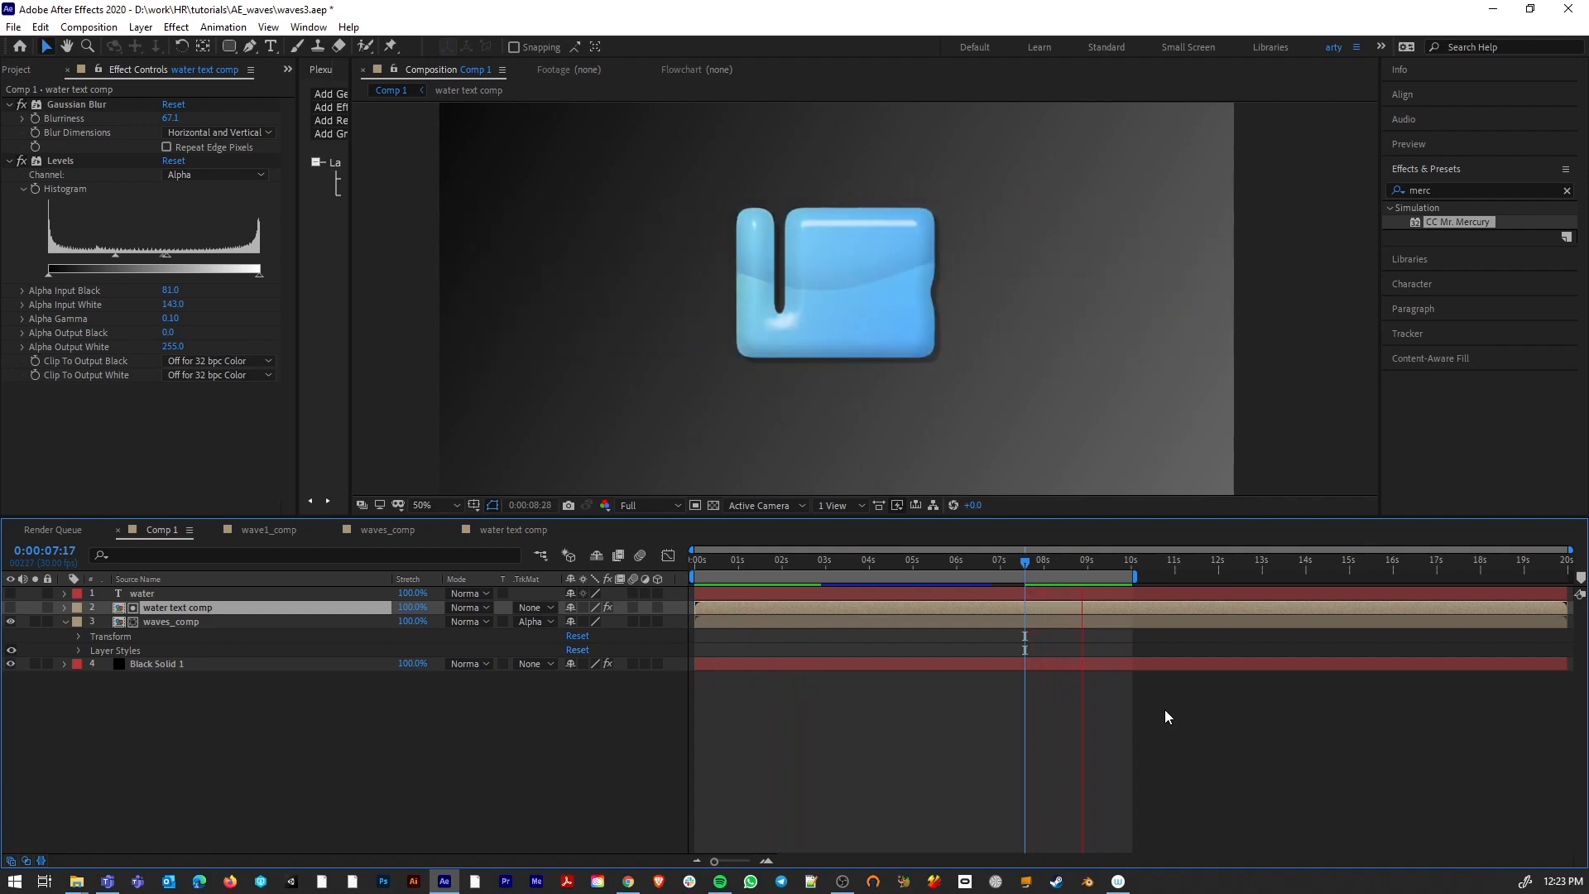
{"action": "key", "text": "space"}
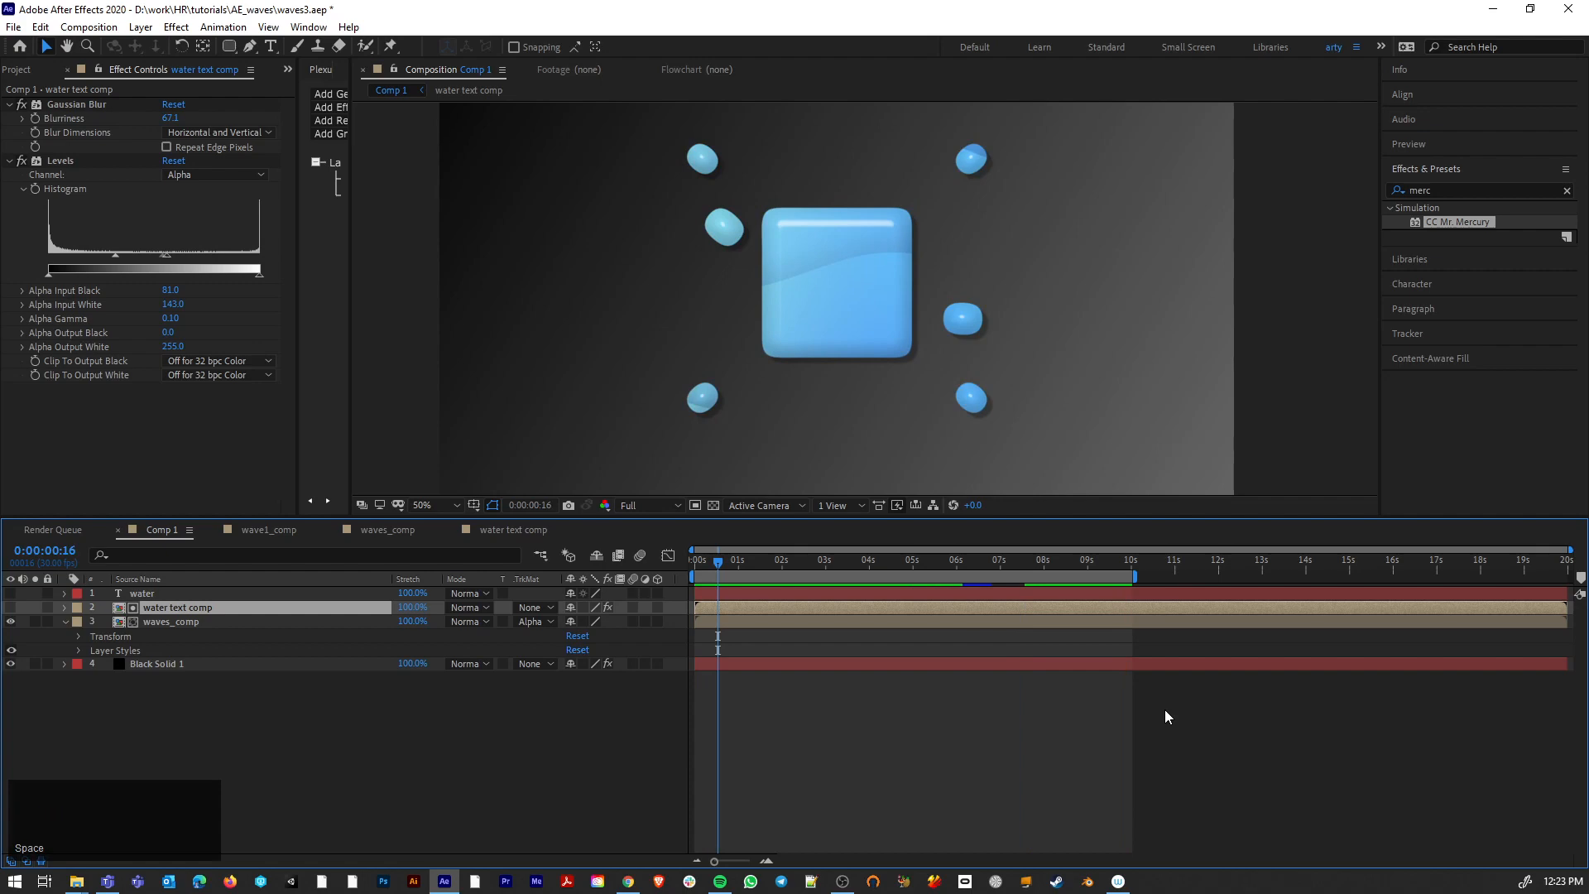
{"action": "key", "text": "space"}
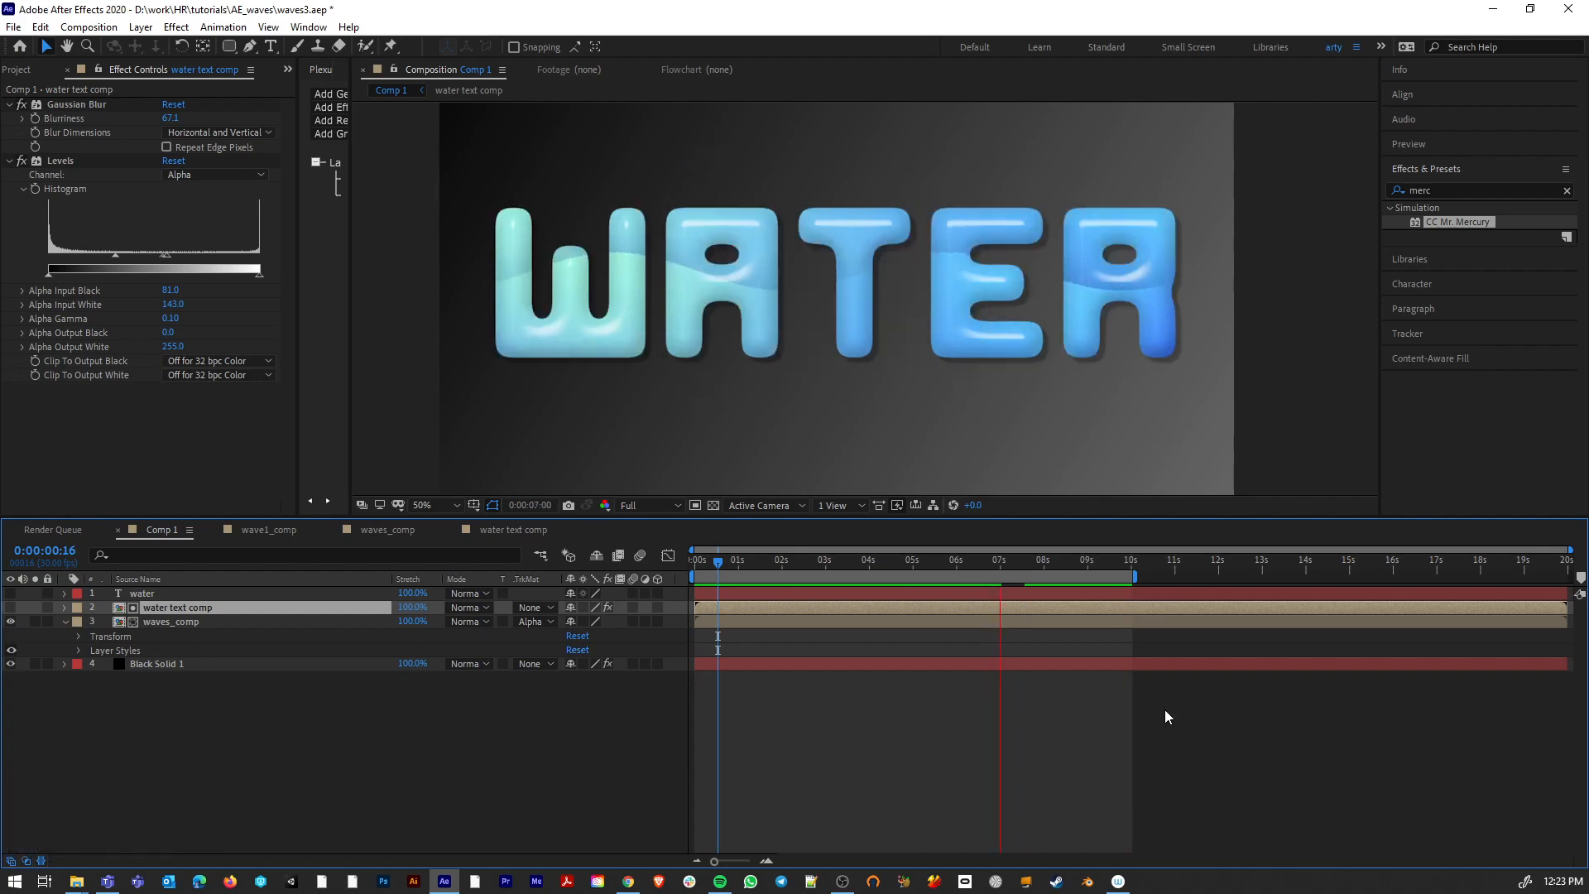